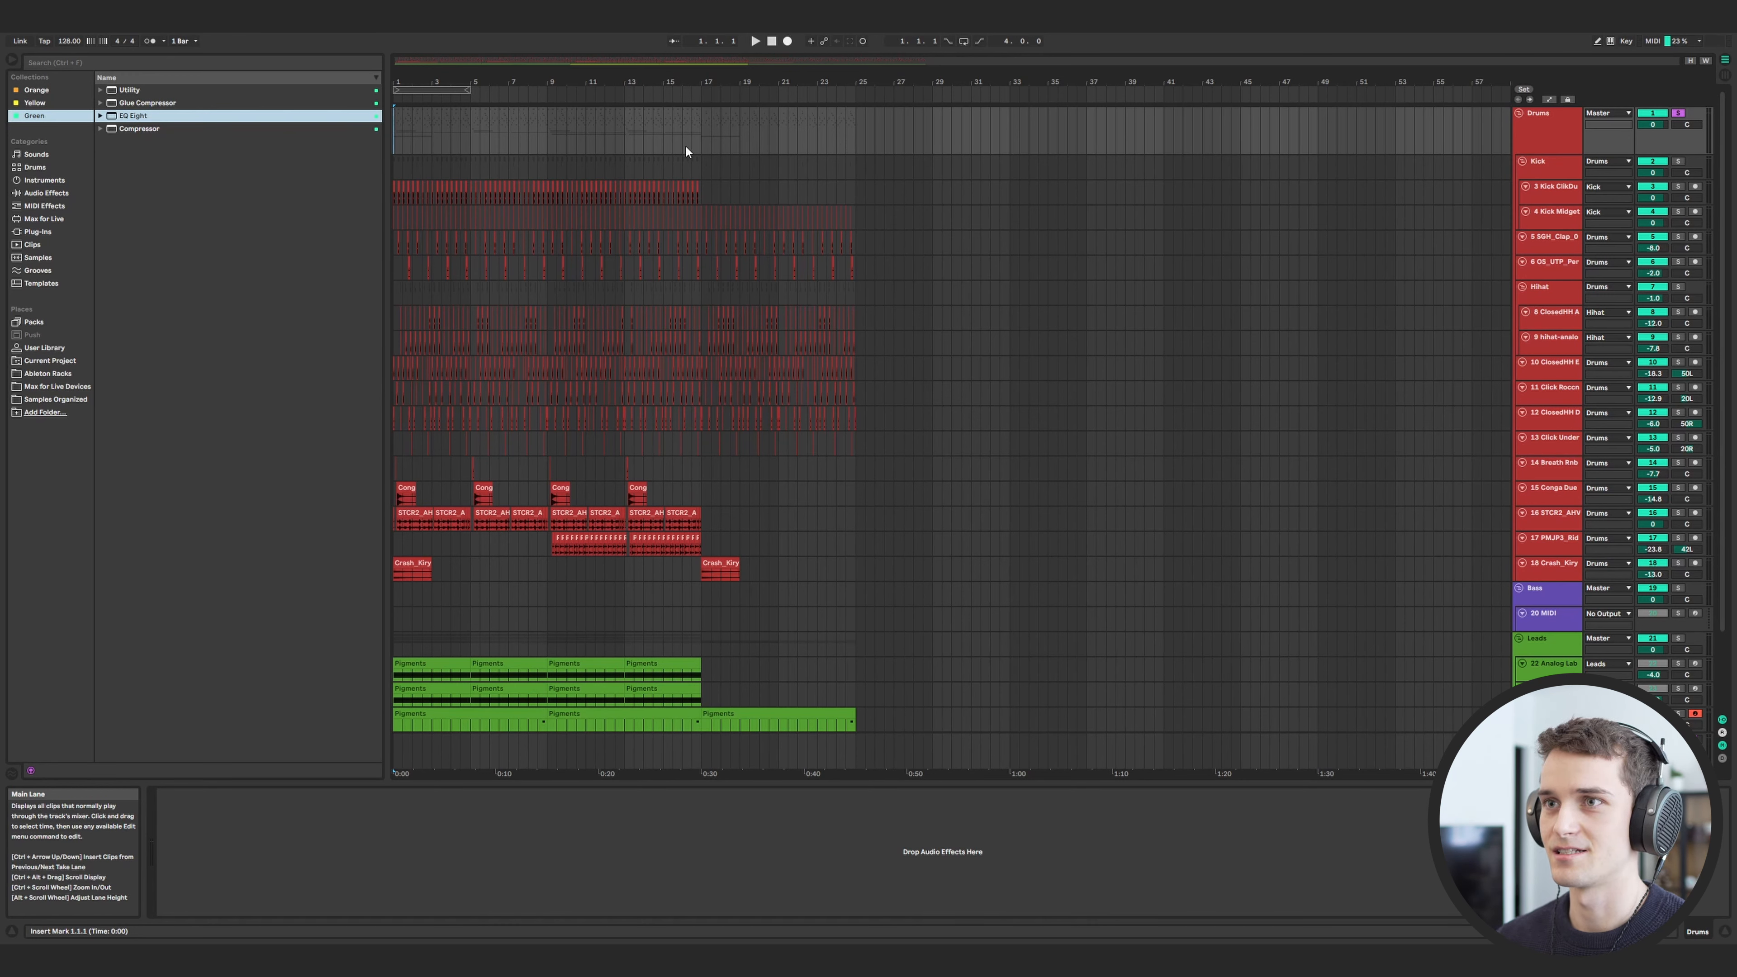
- Play the full arrangement from bar 1 and inspect the drum and lead clips in the opening bars
key("space")
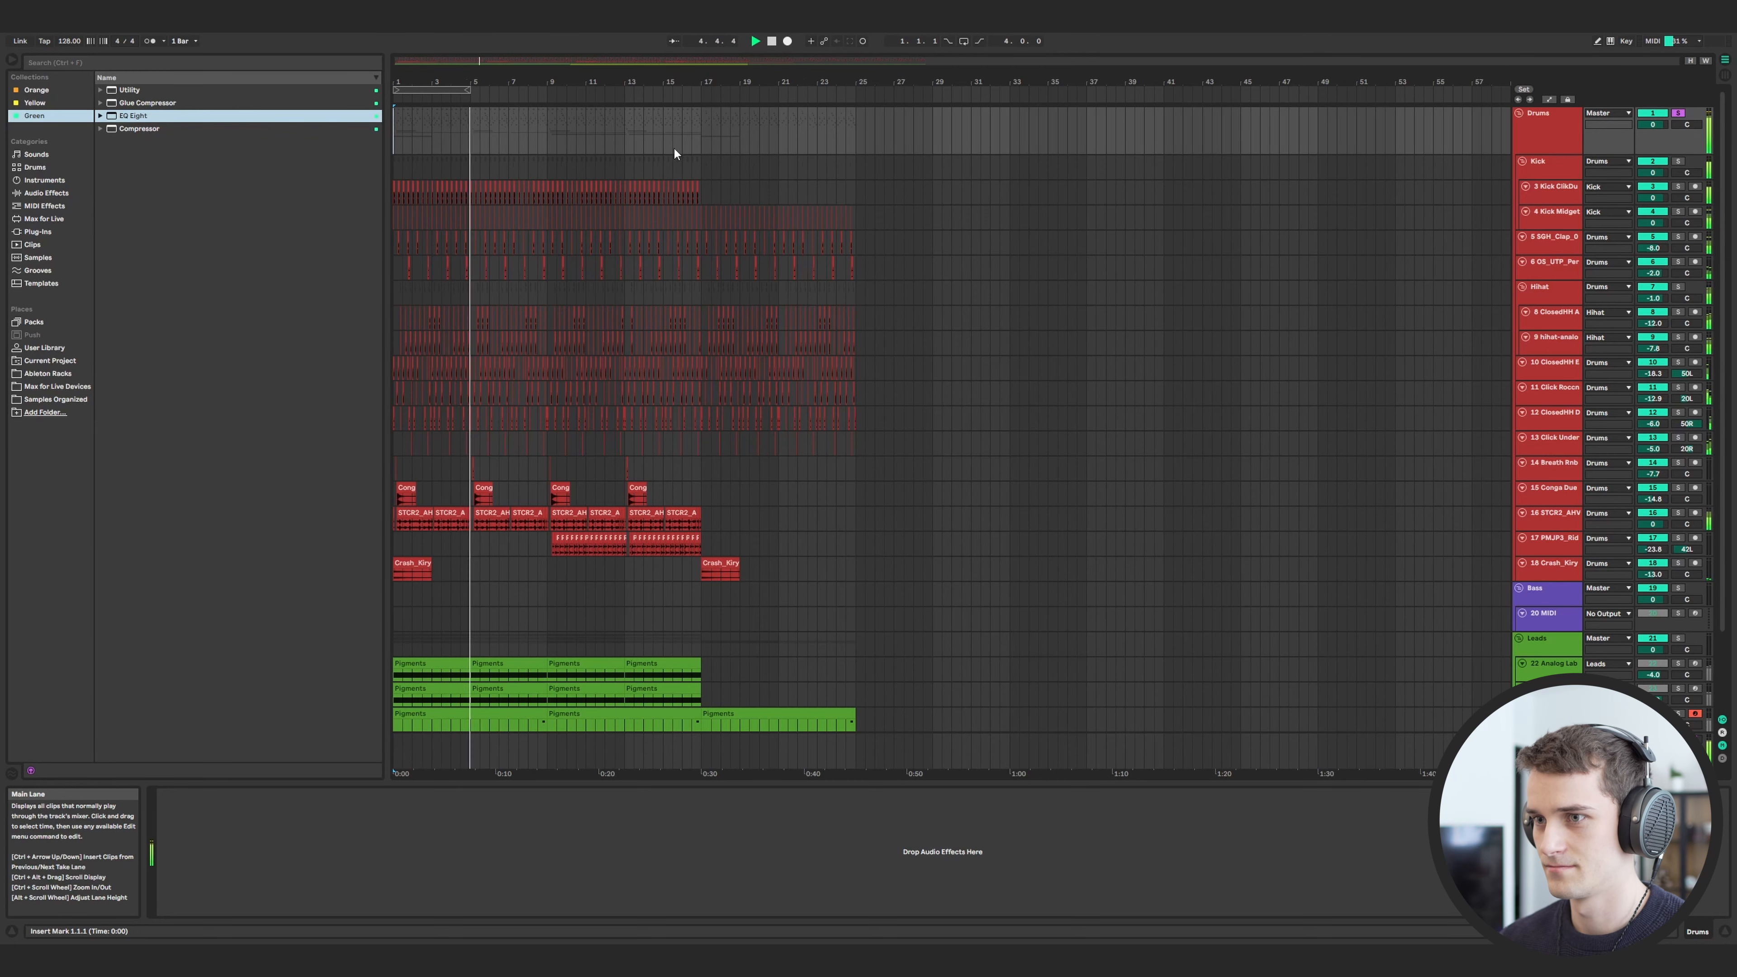
scroll(575, 340, "up", 1)
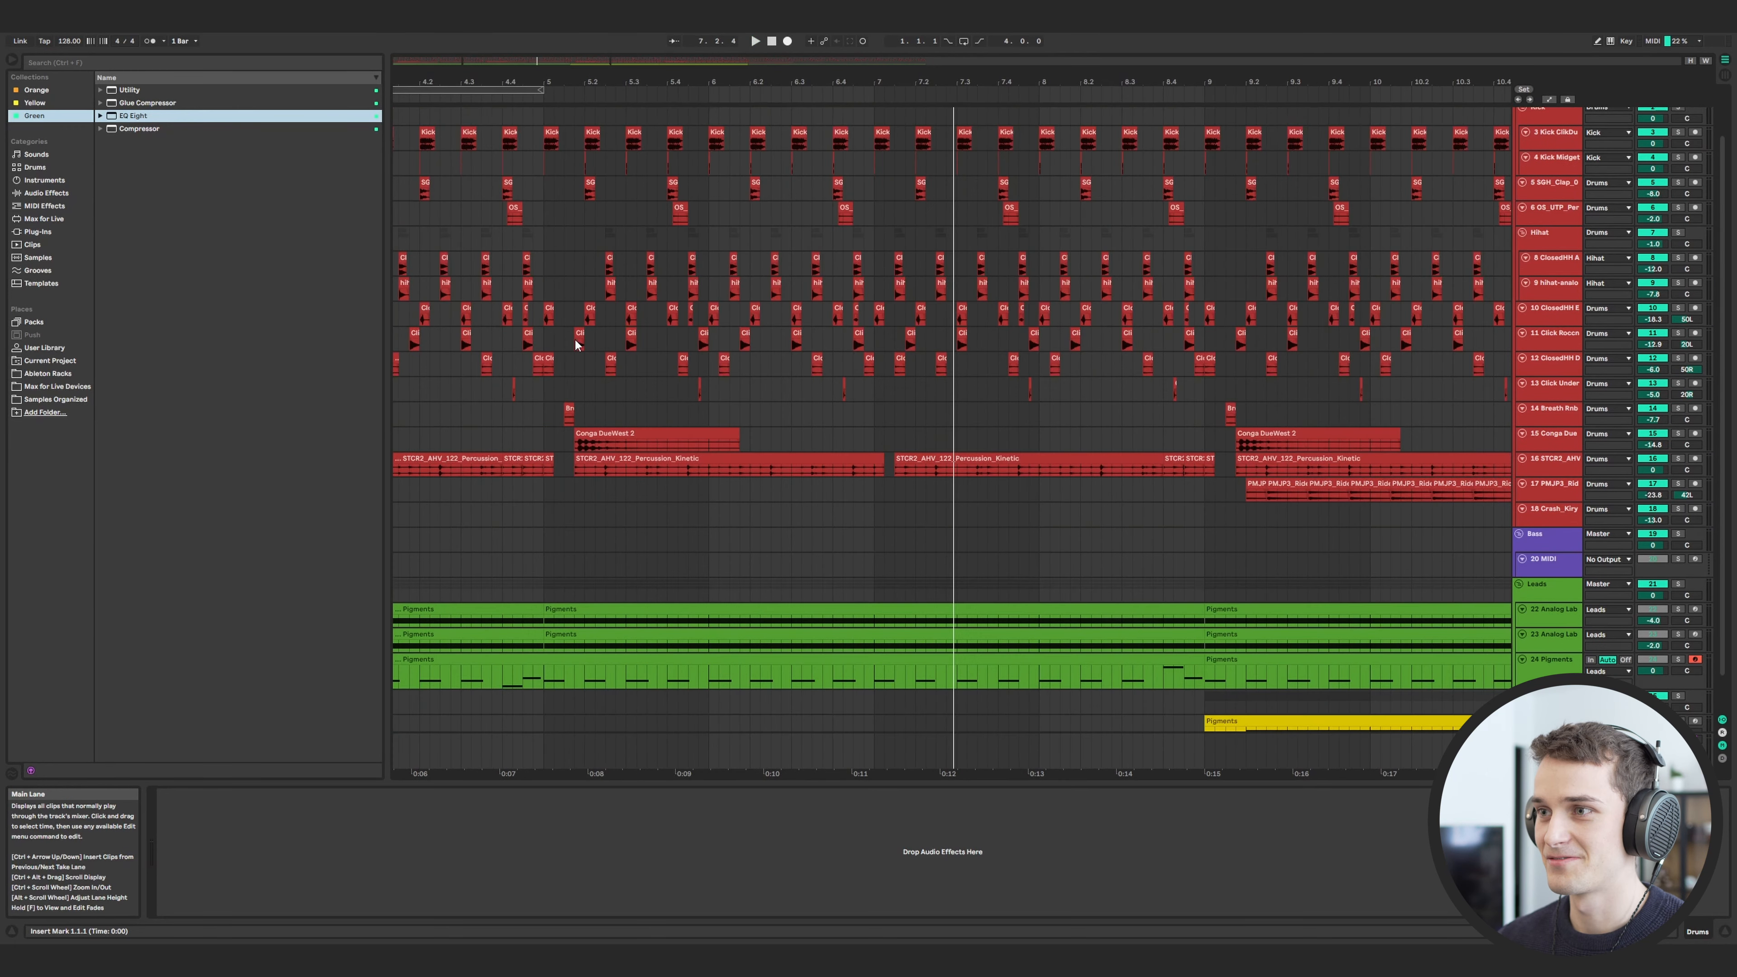
scroll(575, 341, "up", 2)
scroll(608, 363, "left", 2)
scroll(607, 363, "down", 4)
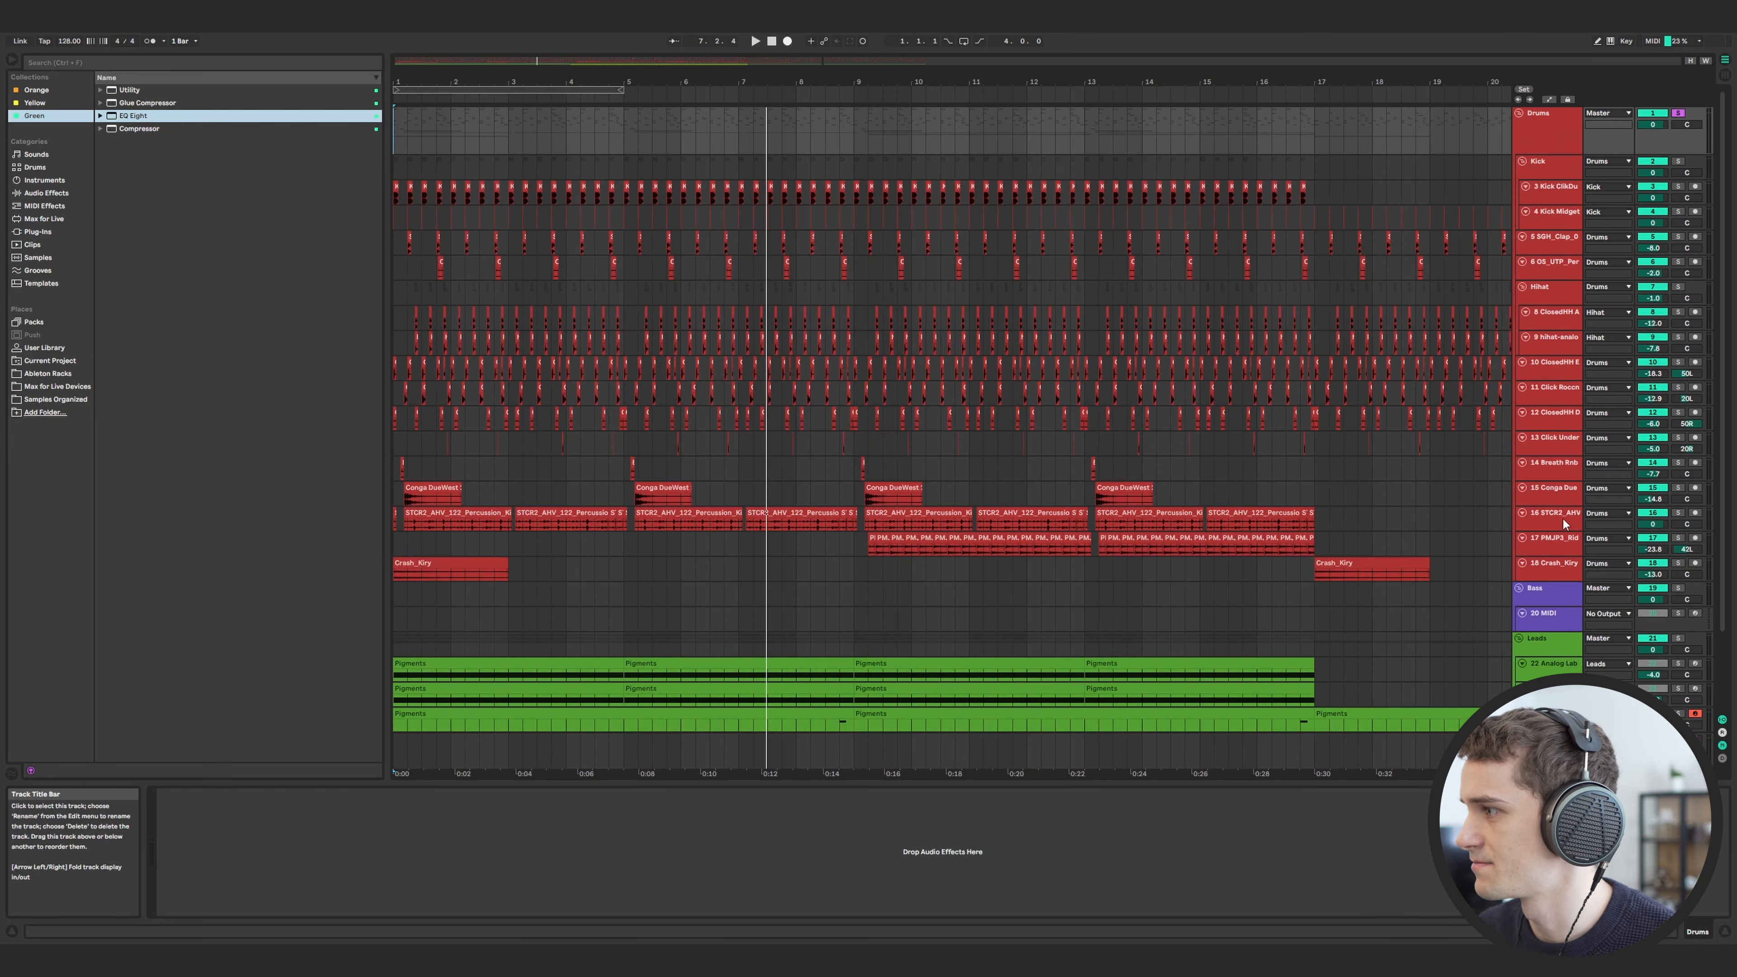
- Solo the STCR2 percussion loop track and play it from the start
left_click(1677, 513)
left_click(393, 522)
key("space")
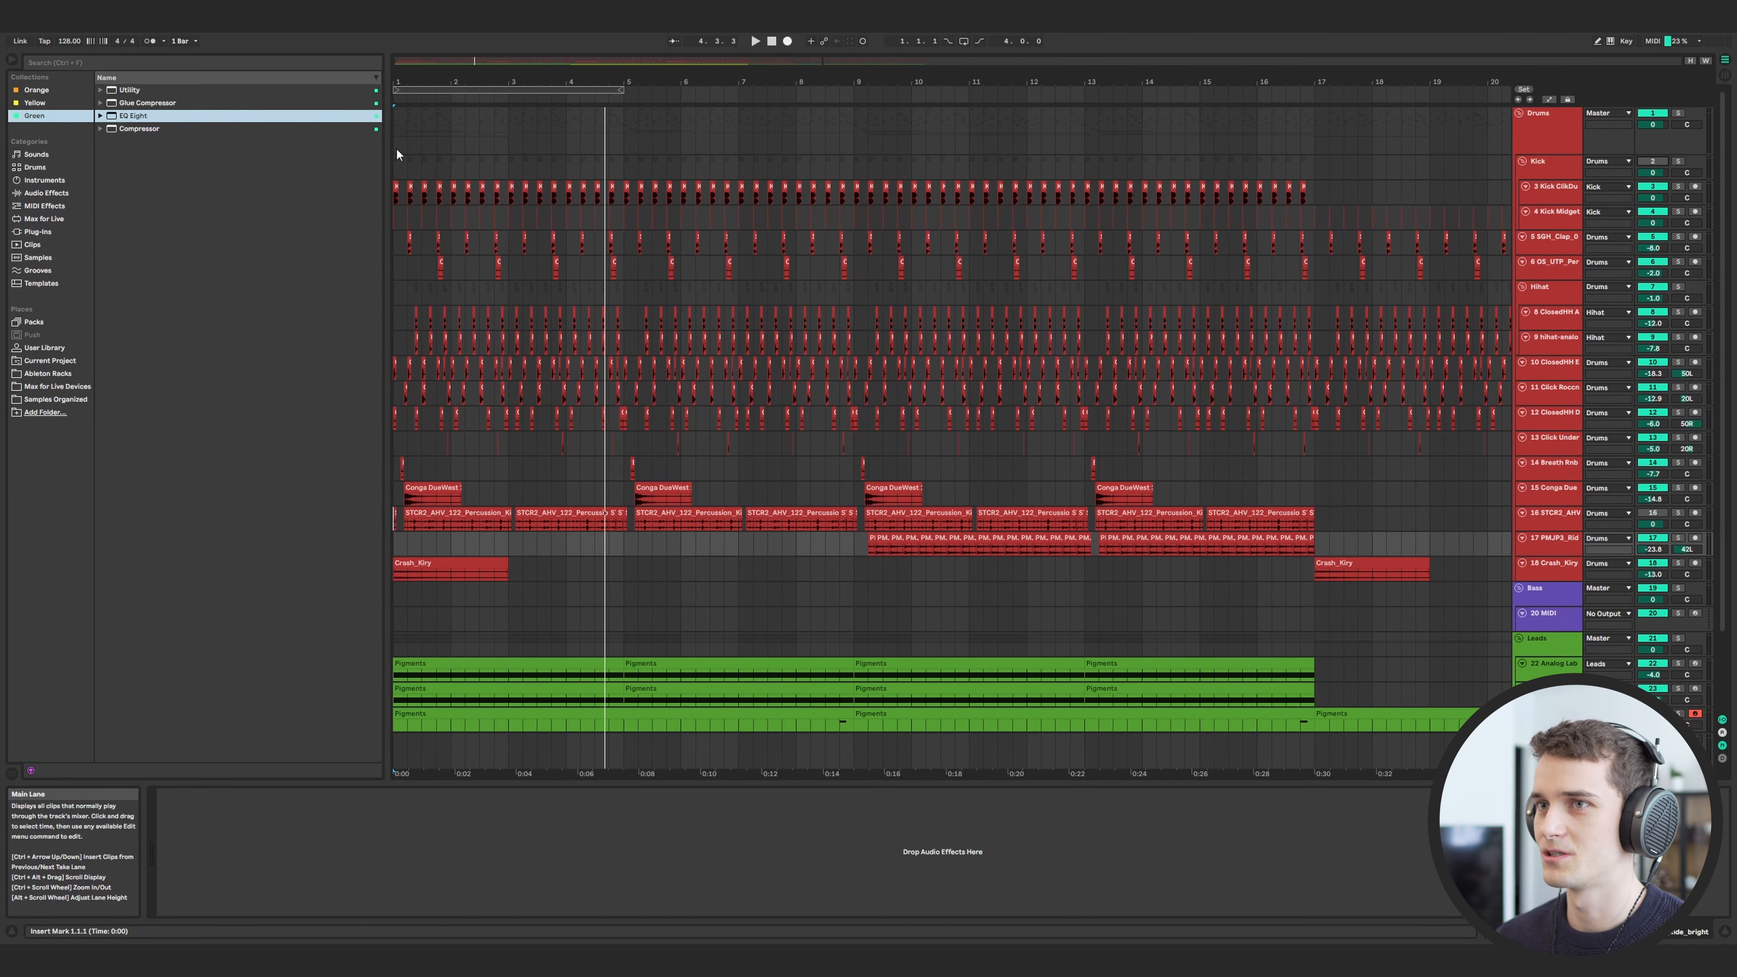
- Play the soloed Drums group from bar 1, inspect the second kick track's effects, and clear the solo
left_click(396, 152)
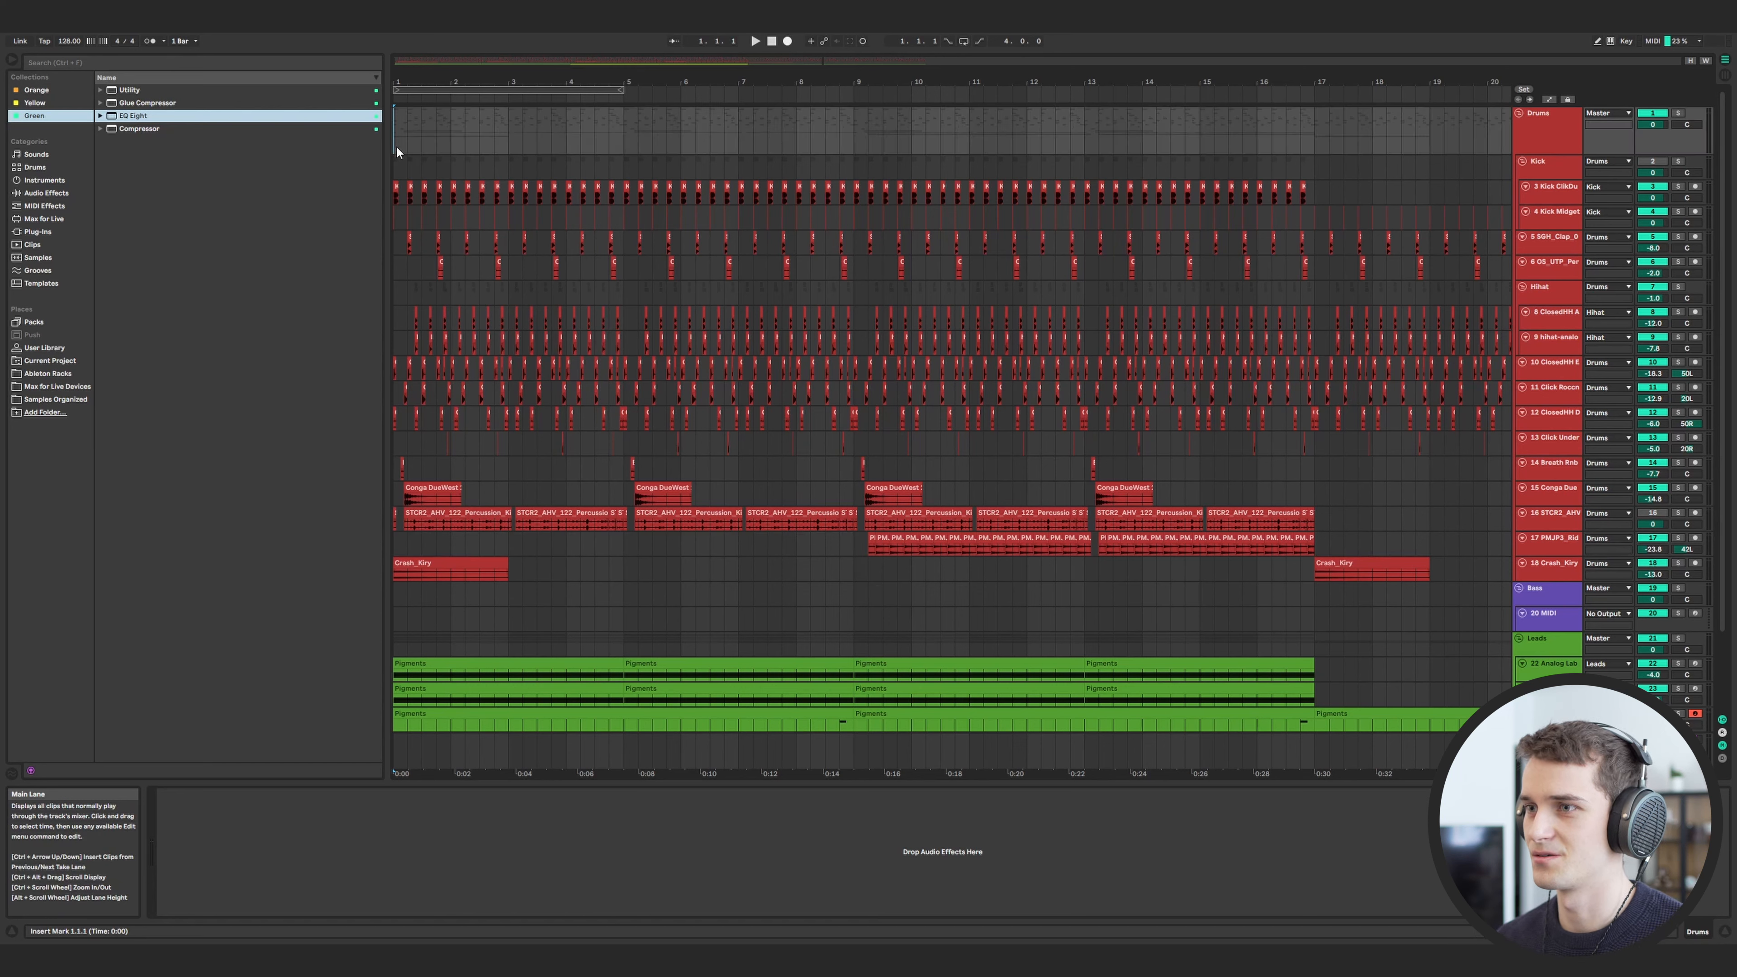
key("s")
key("space")
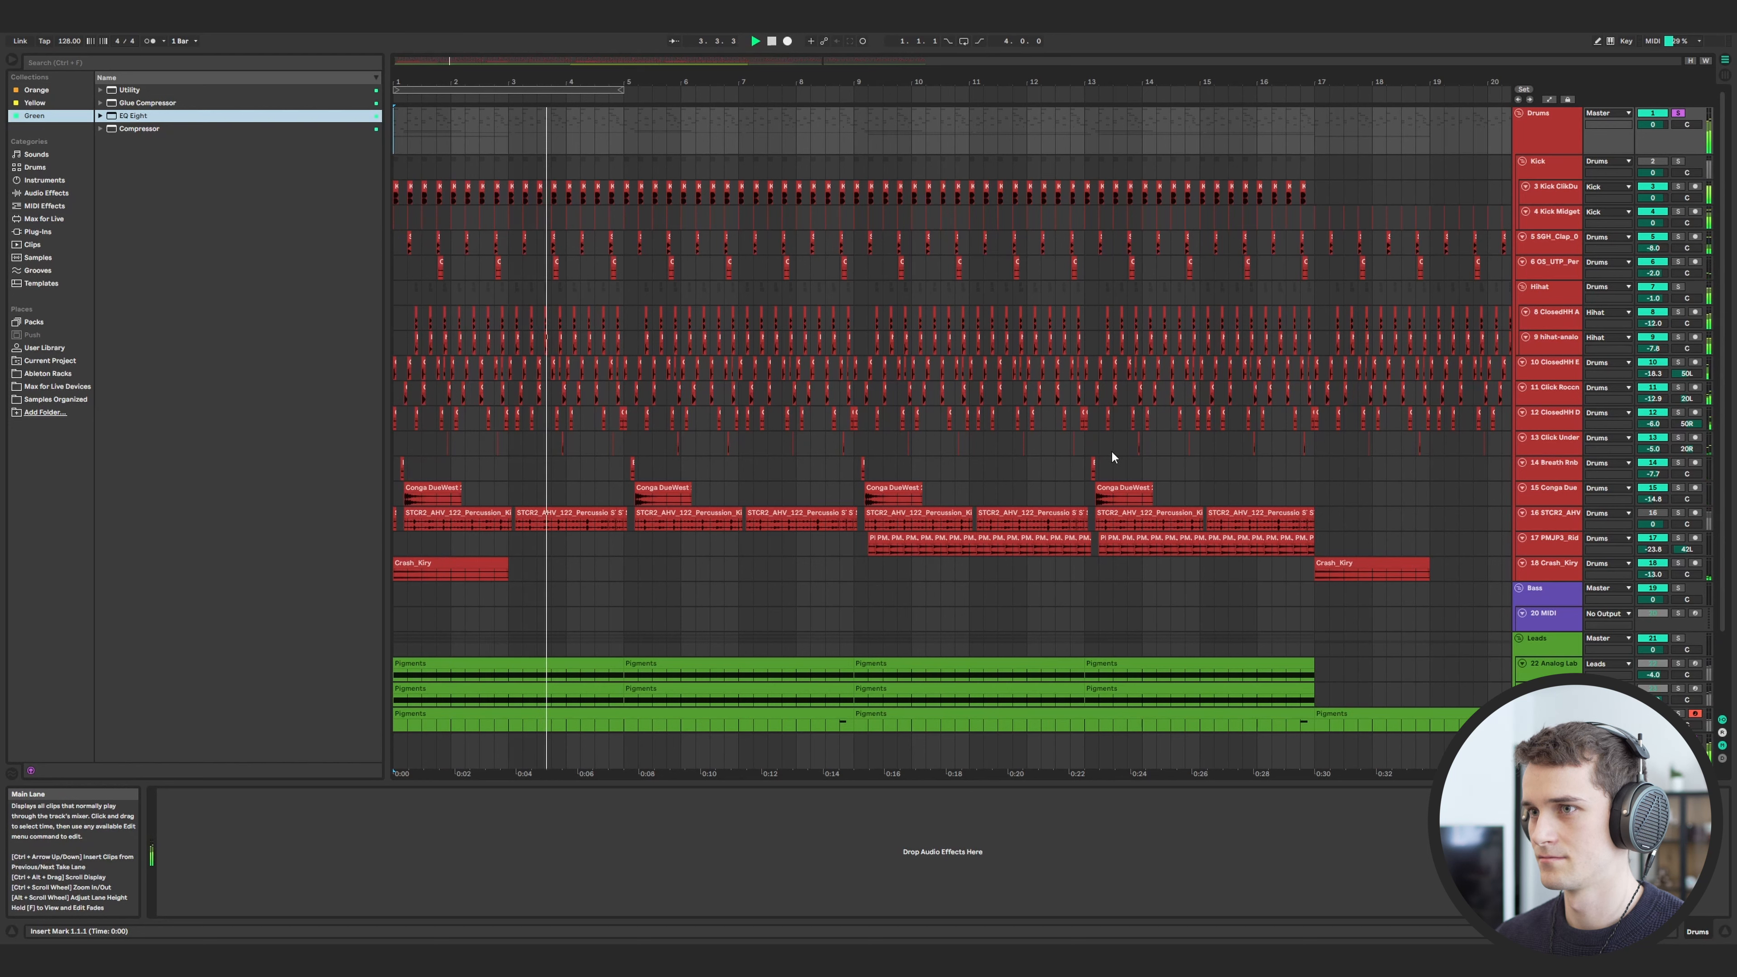
left_click(1649, 238)
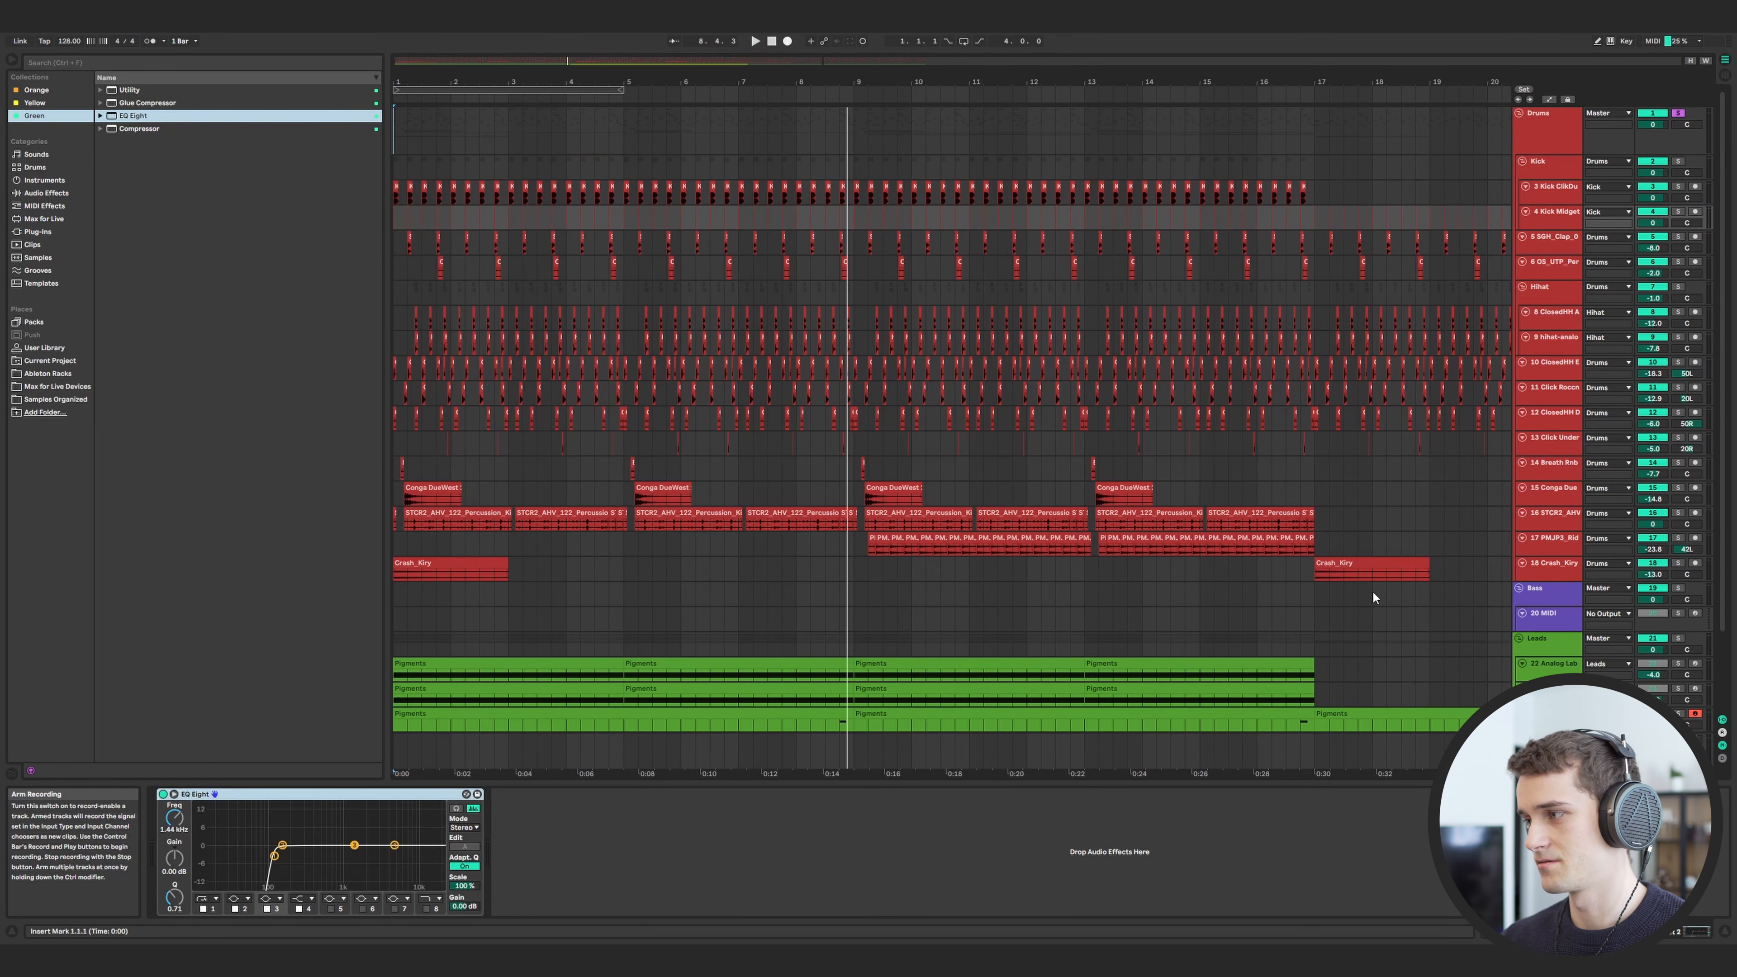
left_click(1678, 114)
- Look through the three instrument tracks of the Leads group and solo the whole group
scroll(1188, 511, "down", 3)
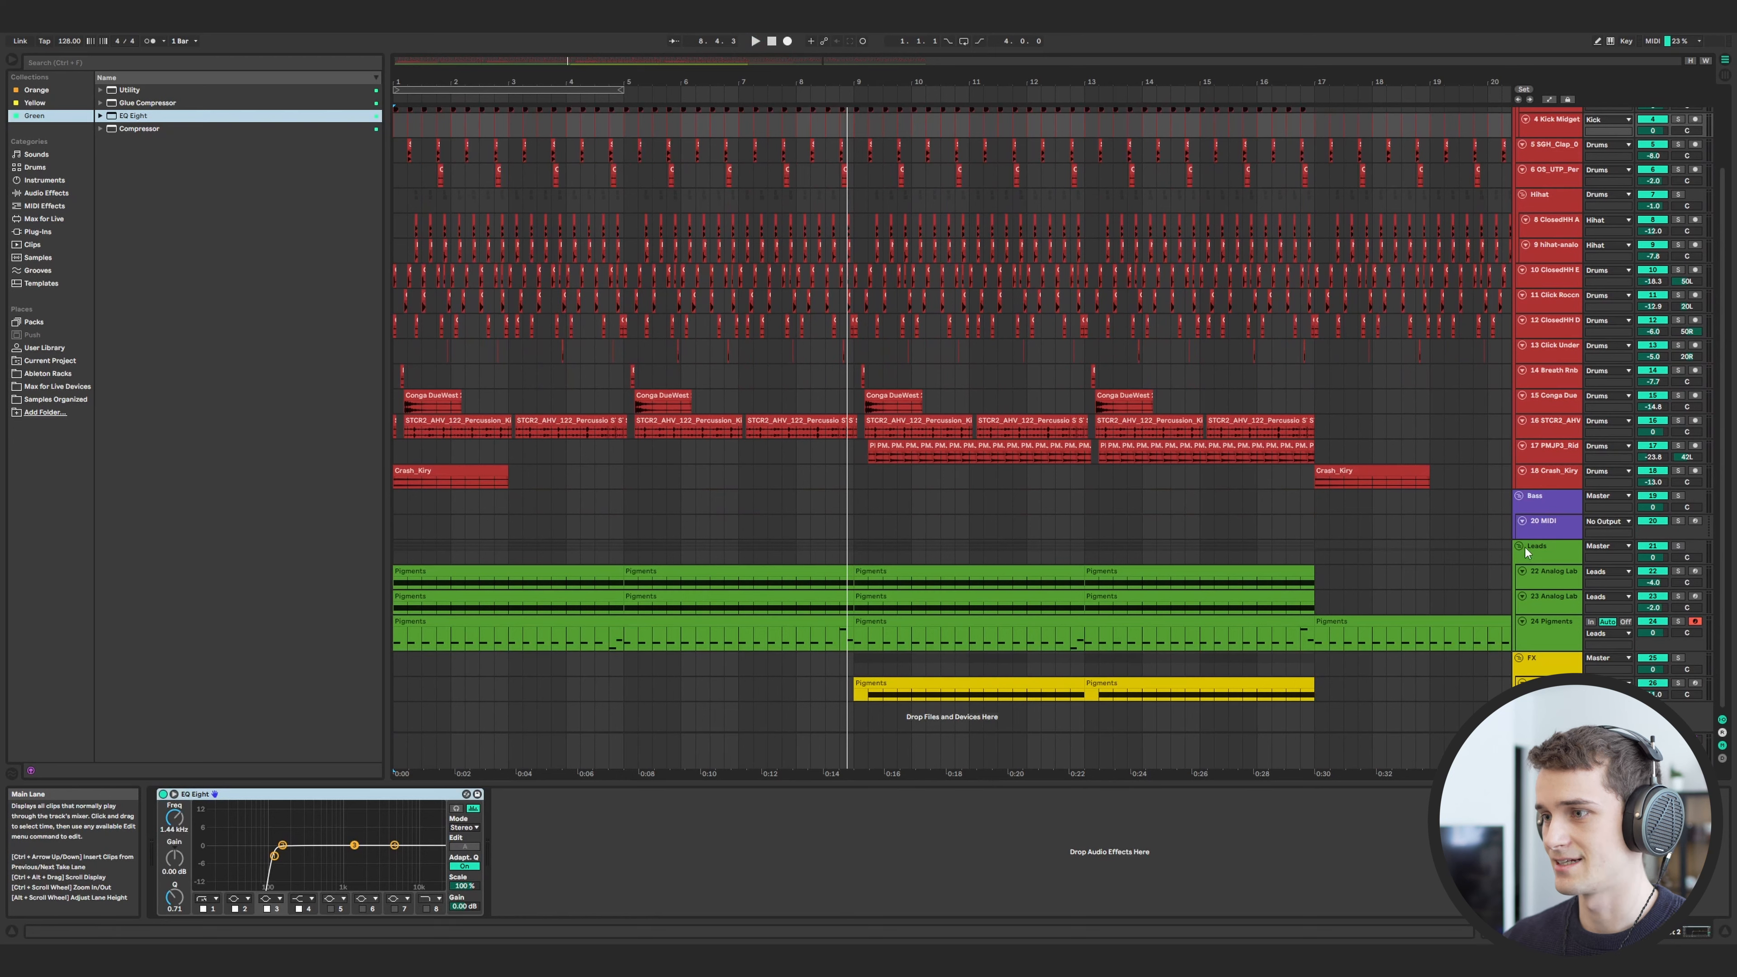
left_click(1547, 553)
left_click(1557, 580)
left_click(1557, 605)
left_click(1555, 639)
left_click(1555, 605)
left_click(1555, 580)
left_click(1678, 546)
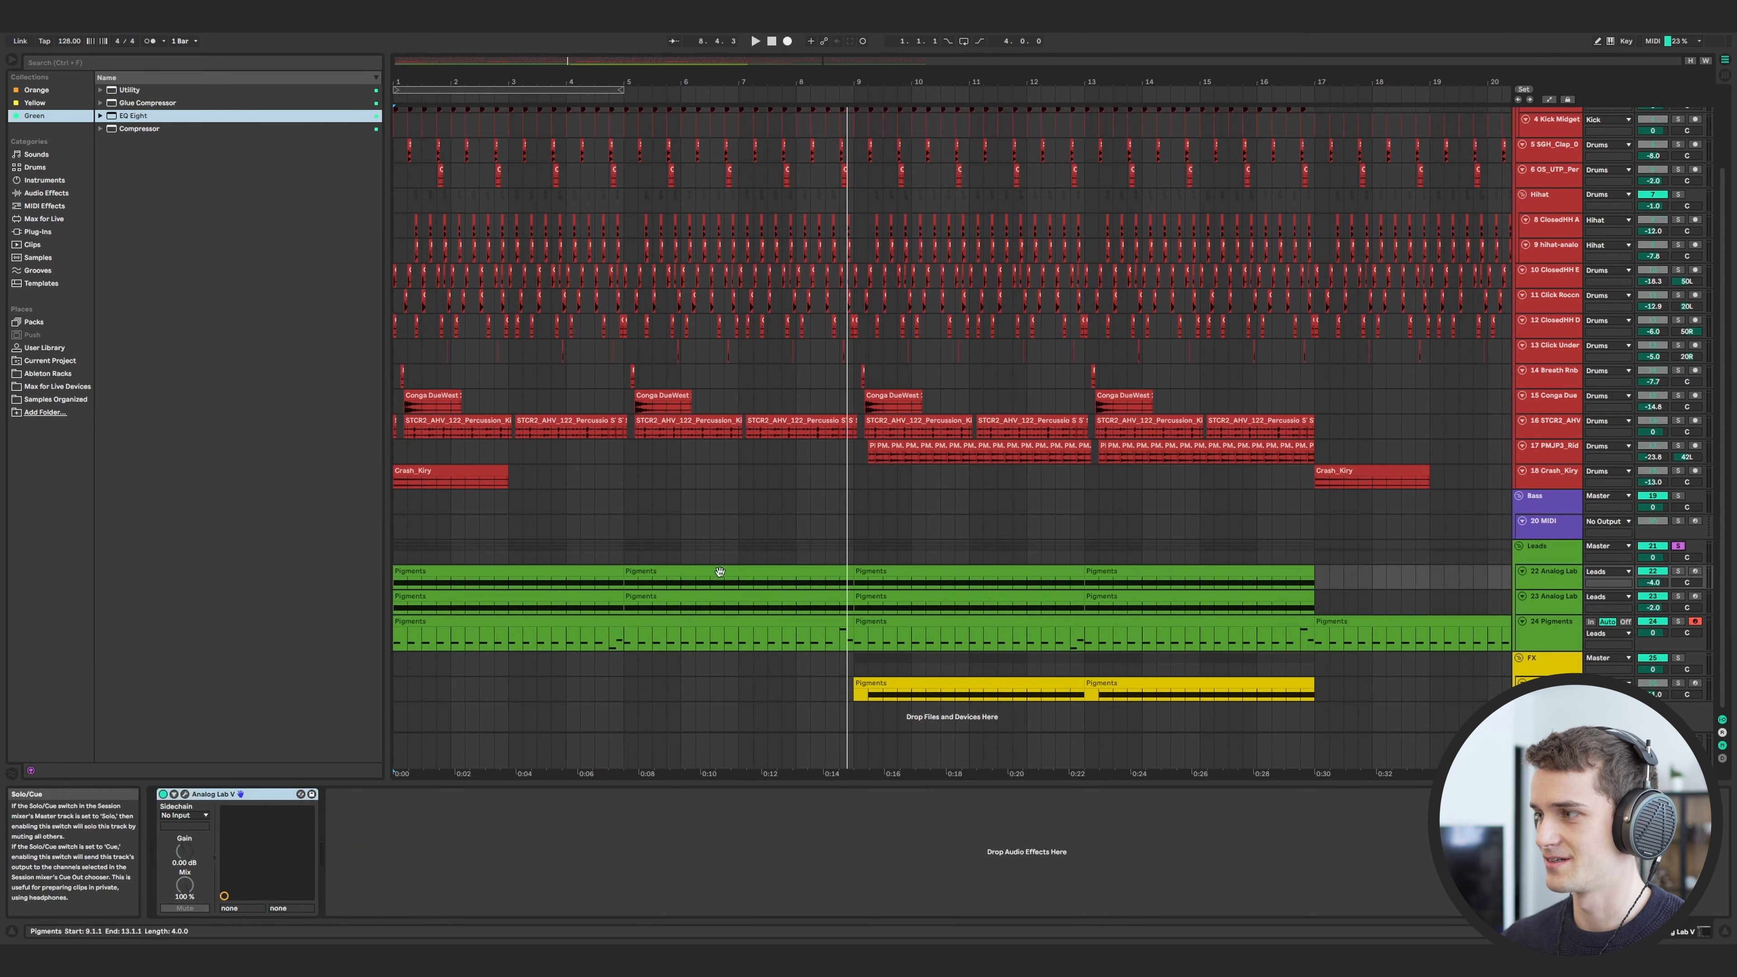
- Play the soloed Leads group from bar 1 and stop playback
left_click(397, 583)
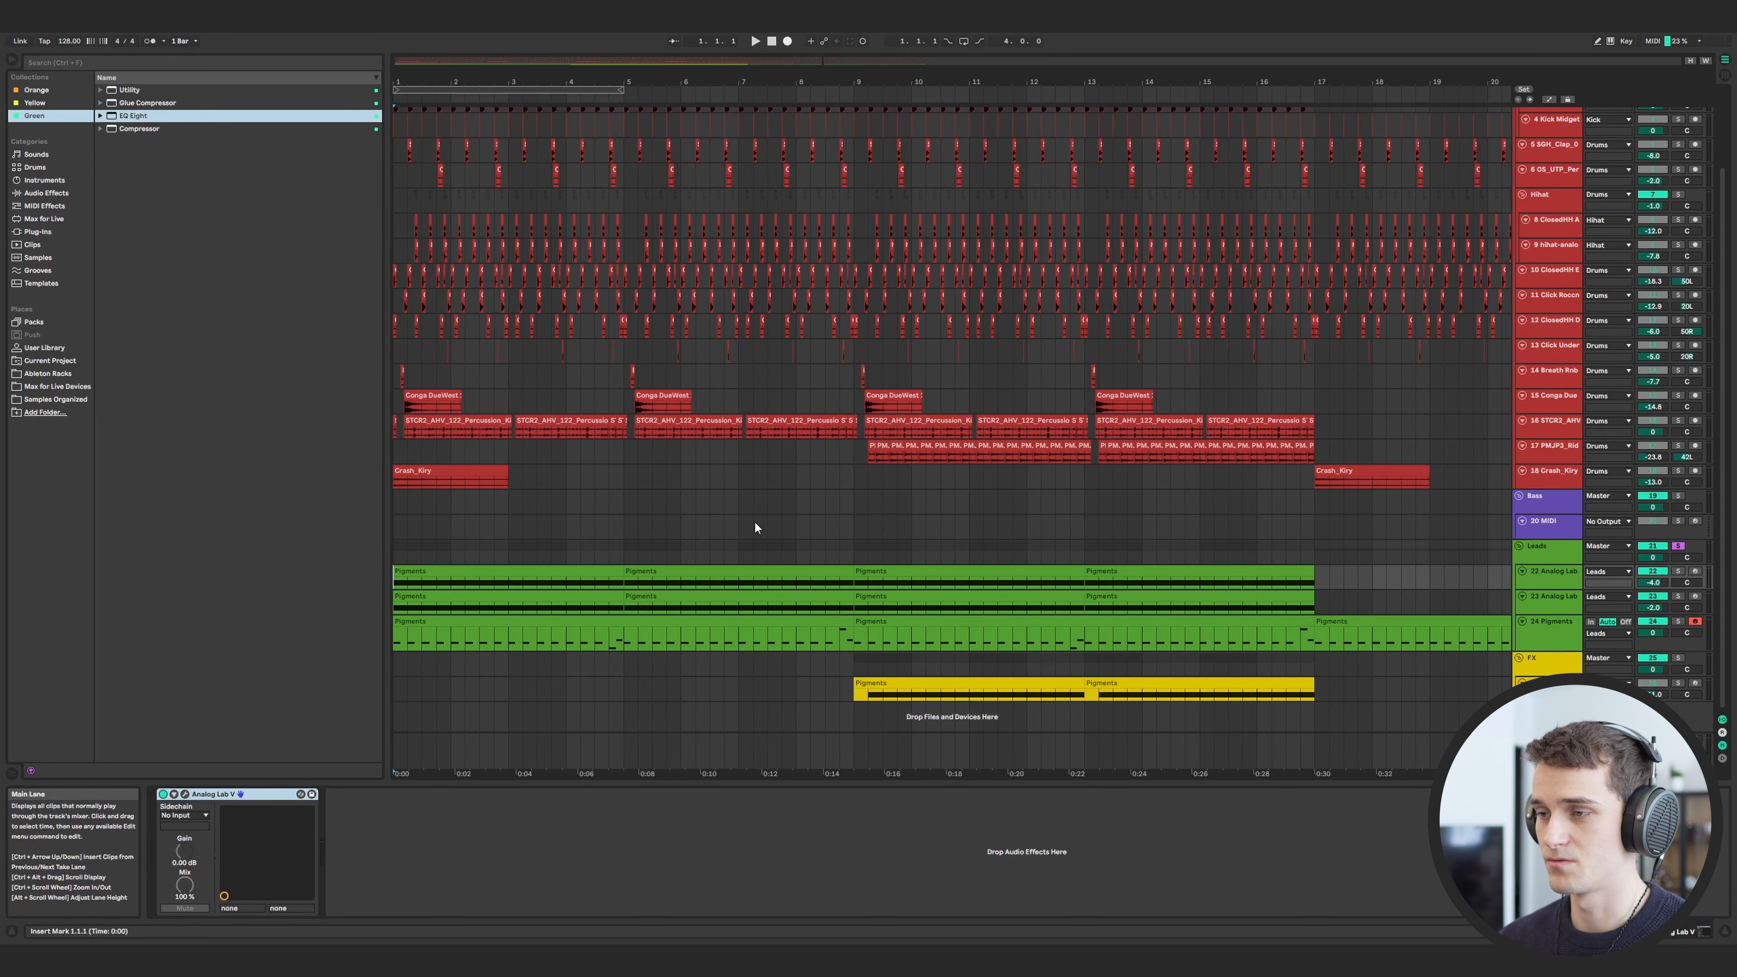
double_click(611, 637)
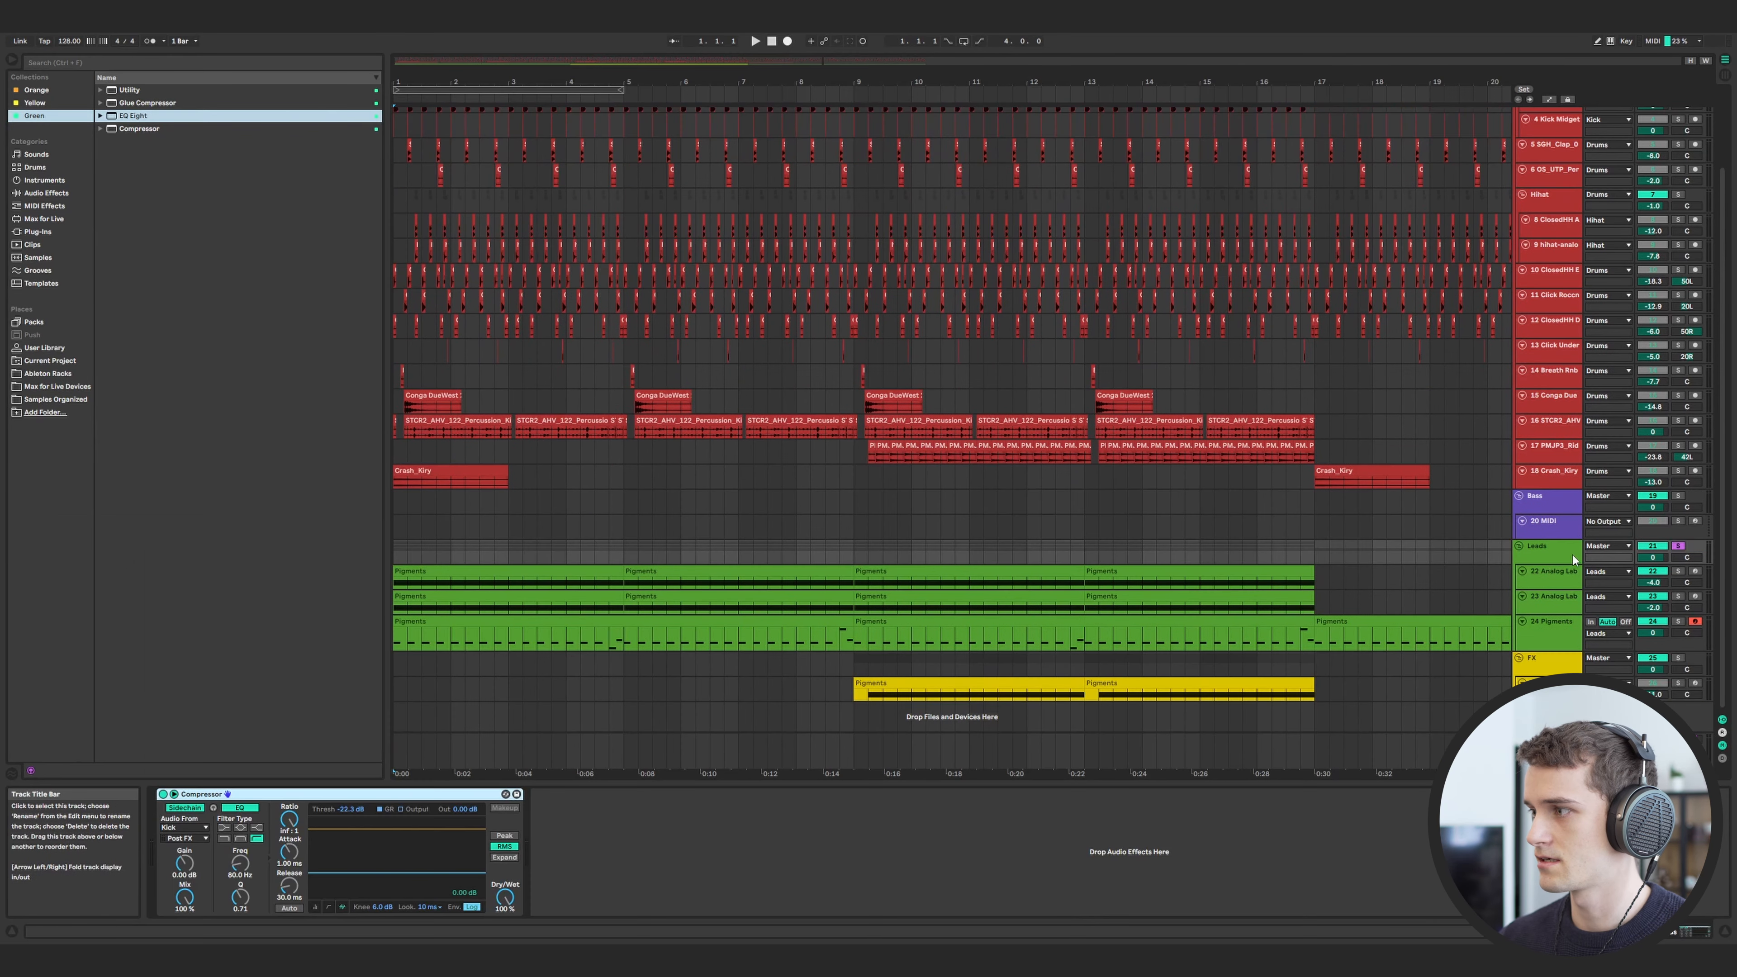
key("space")
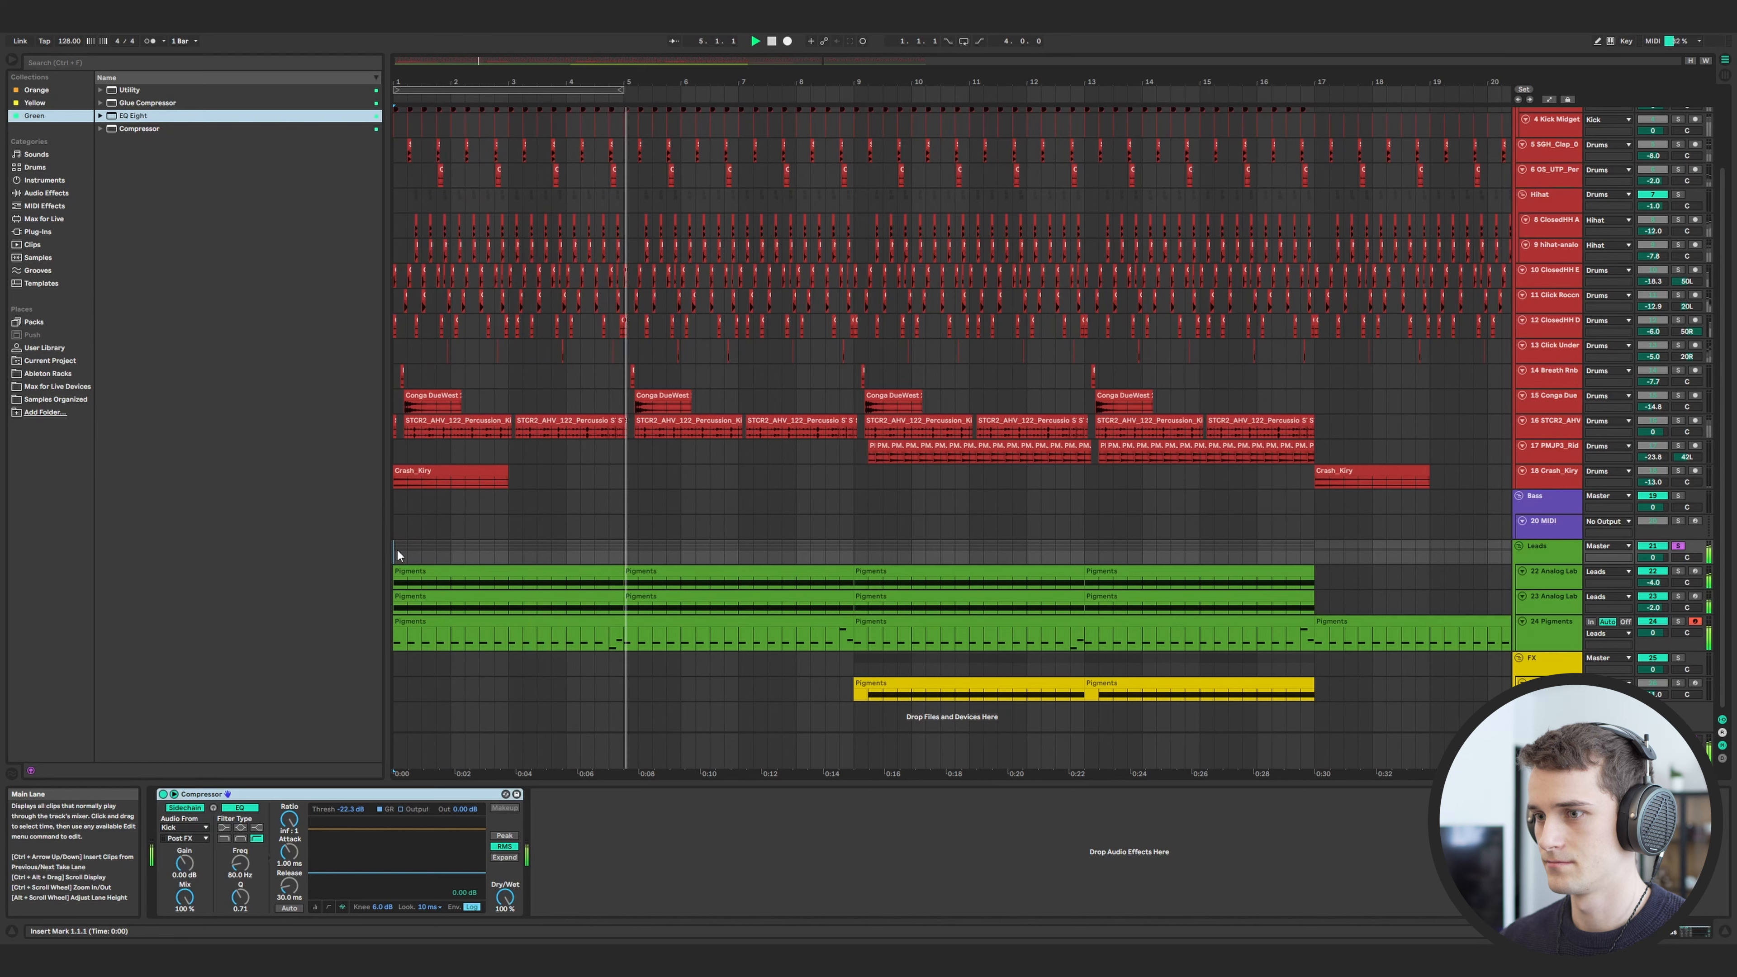
key("space")
- Play the Phase Plant FX track soloed from bar 9 and clear its solo
left_click(859, 692)
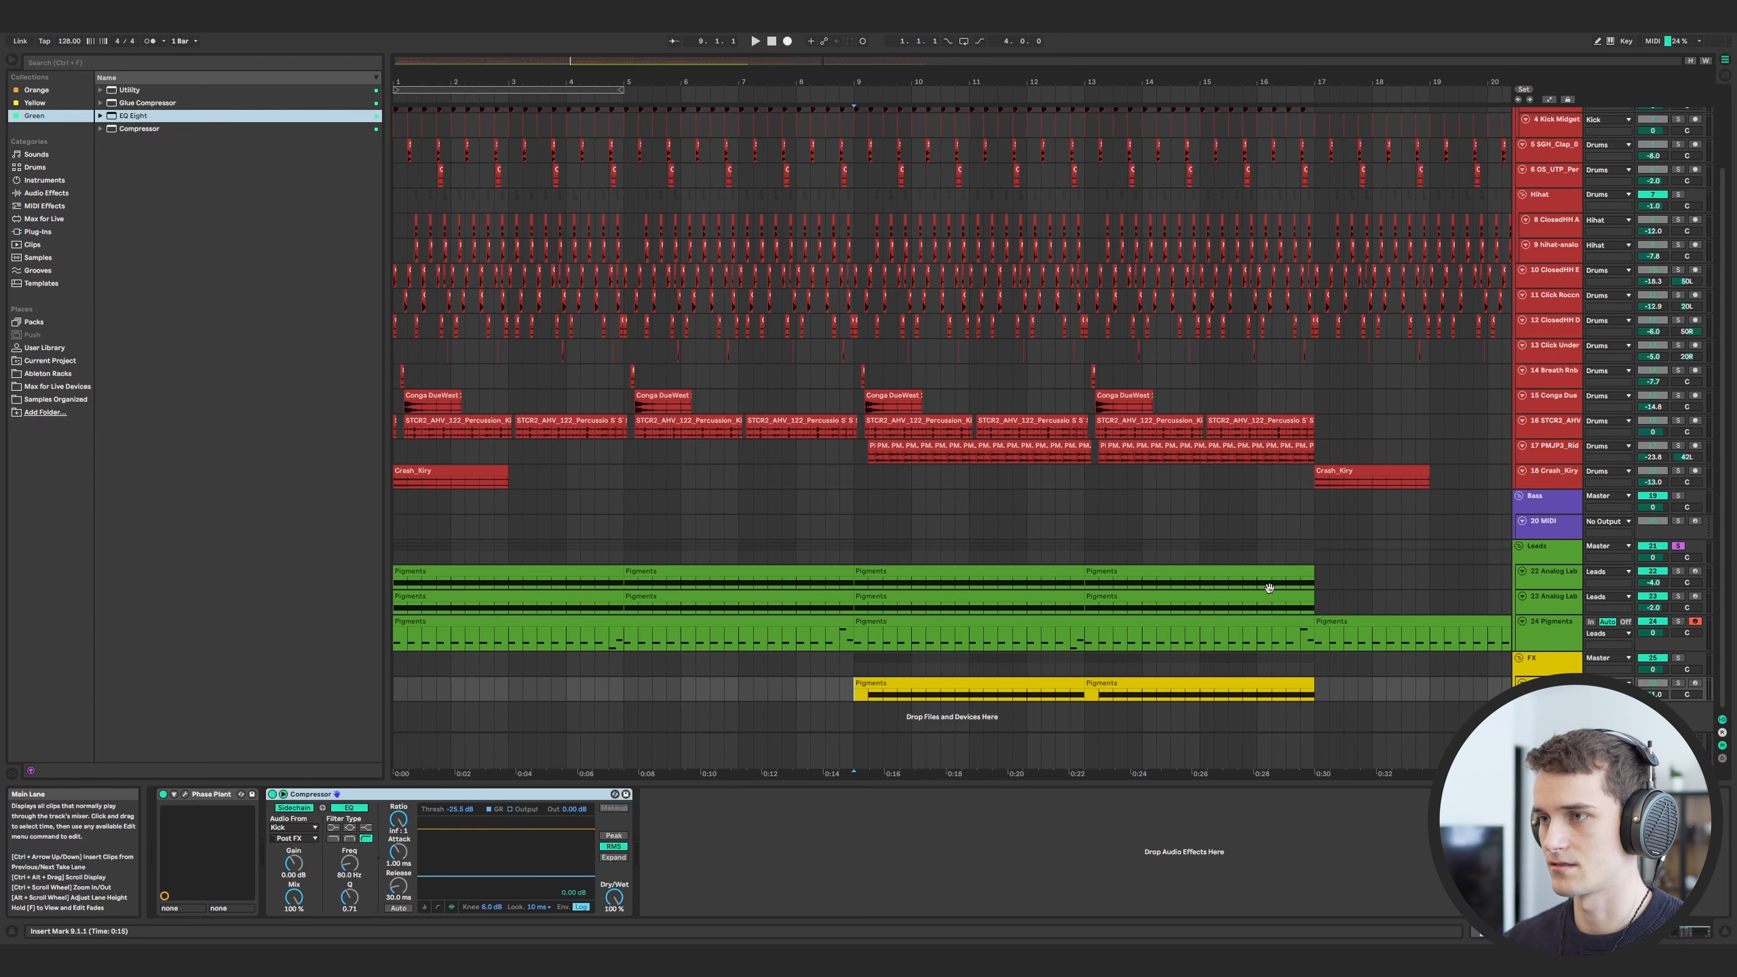
key("space")
left_click(1678, 683)
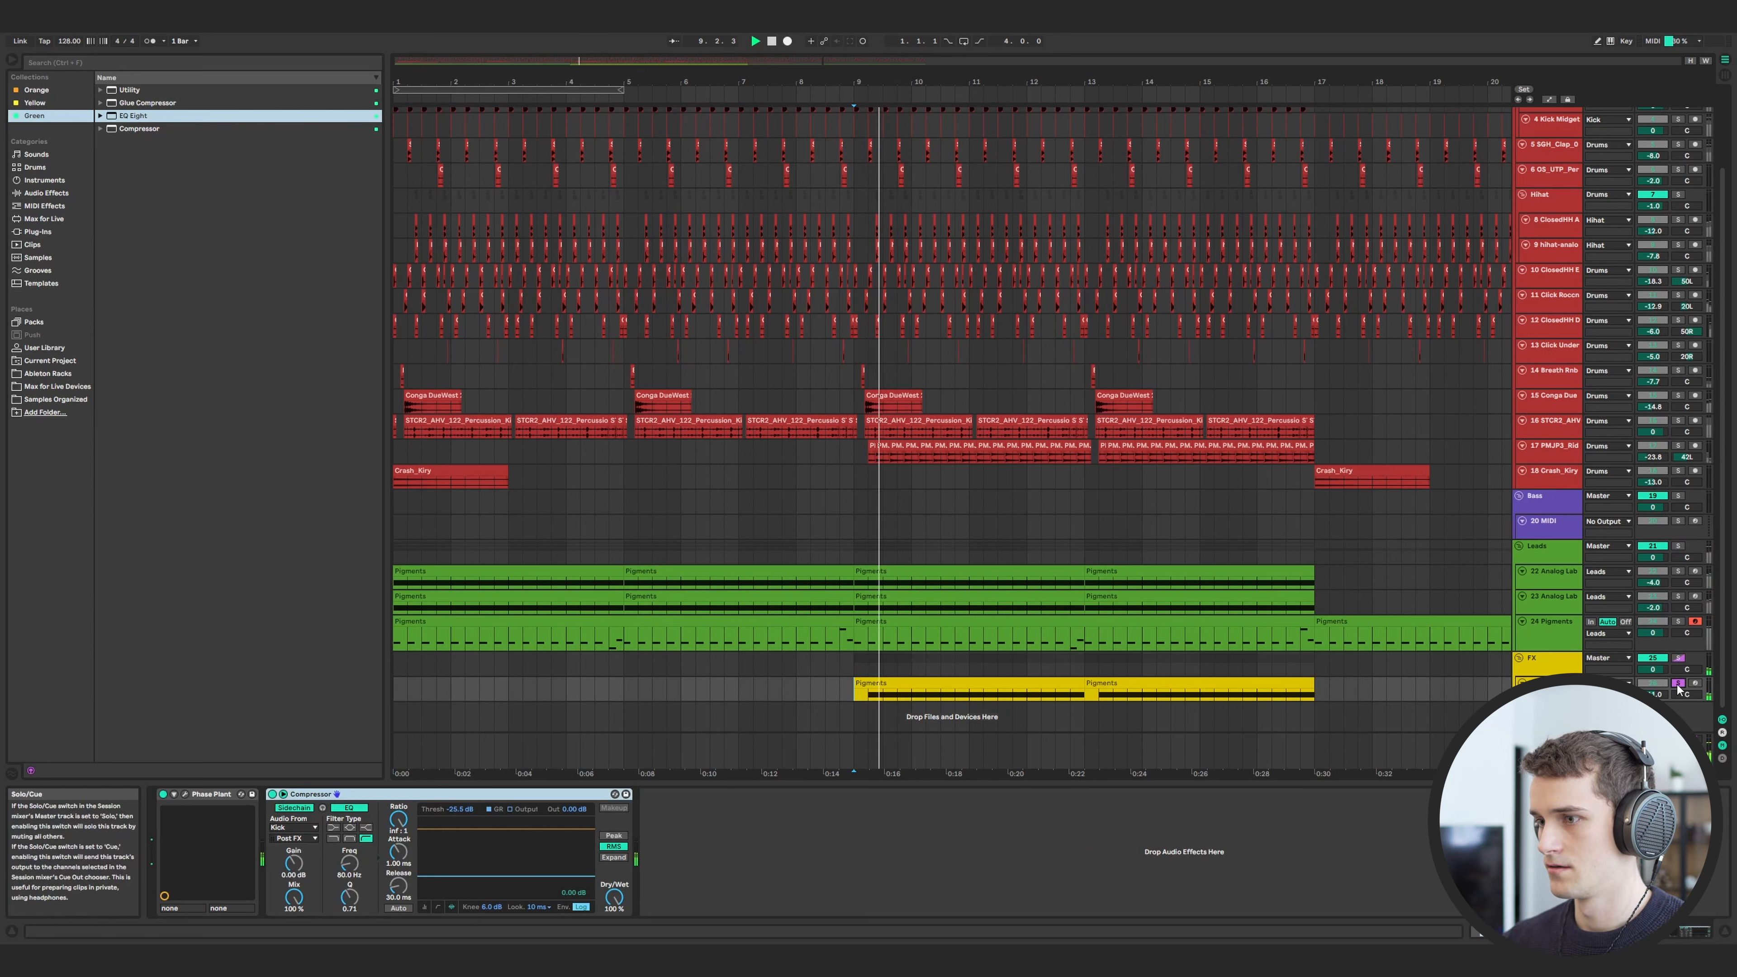
left_click(1678, 683)
key("space")
- Play the full arrangement from bar 1 through the final section after bar 17
left_click(1329, 445)
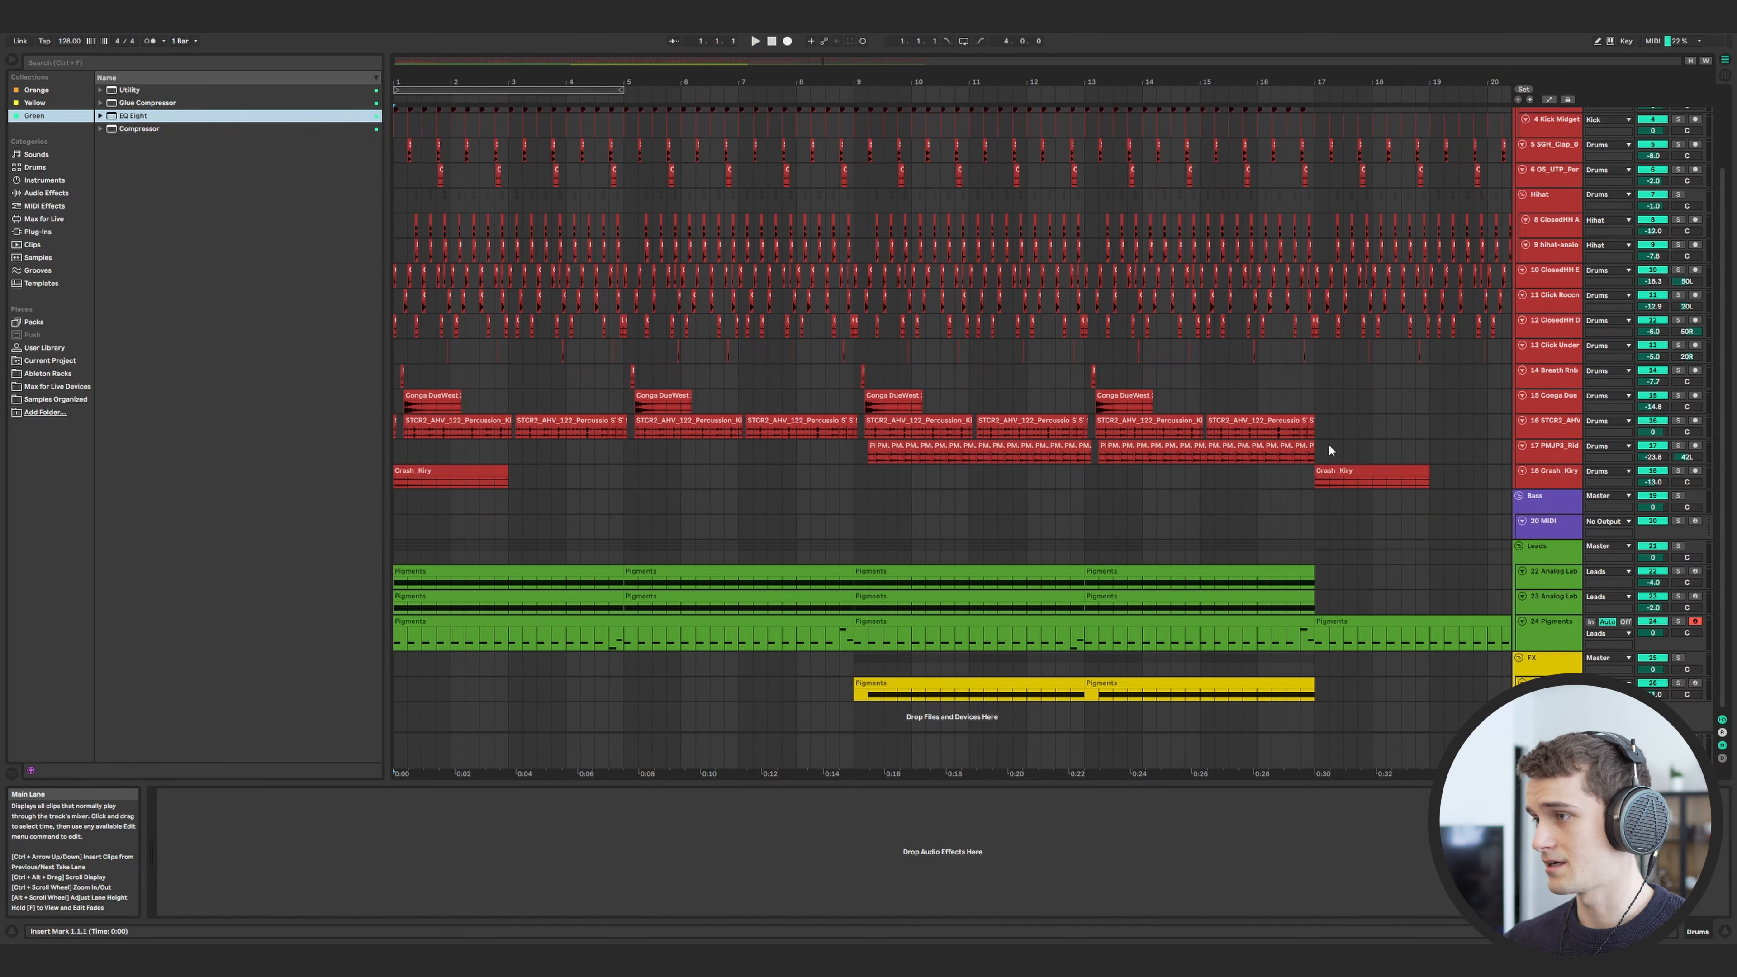
key("Home")
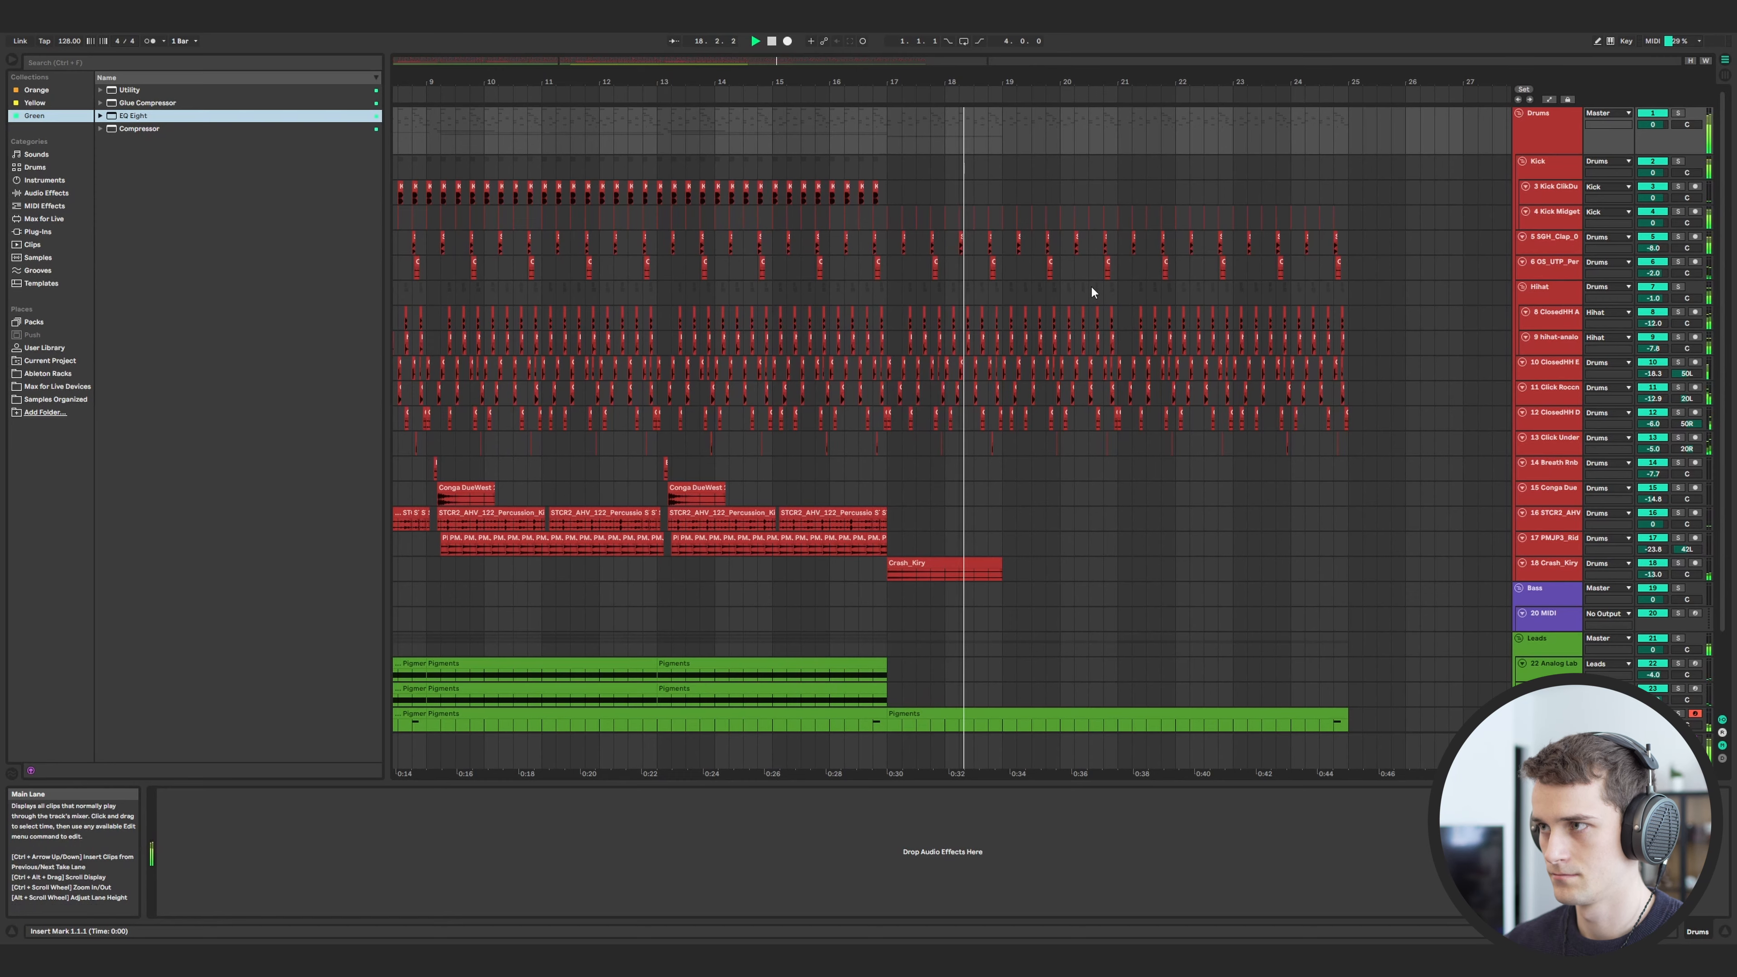
scroll(1087, 284, "down", 2)
scroll(1086, 284, "down", 5)
scroll(646, 410, "down", 2)
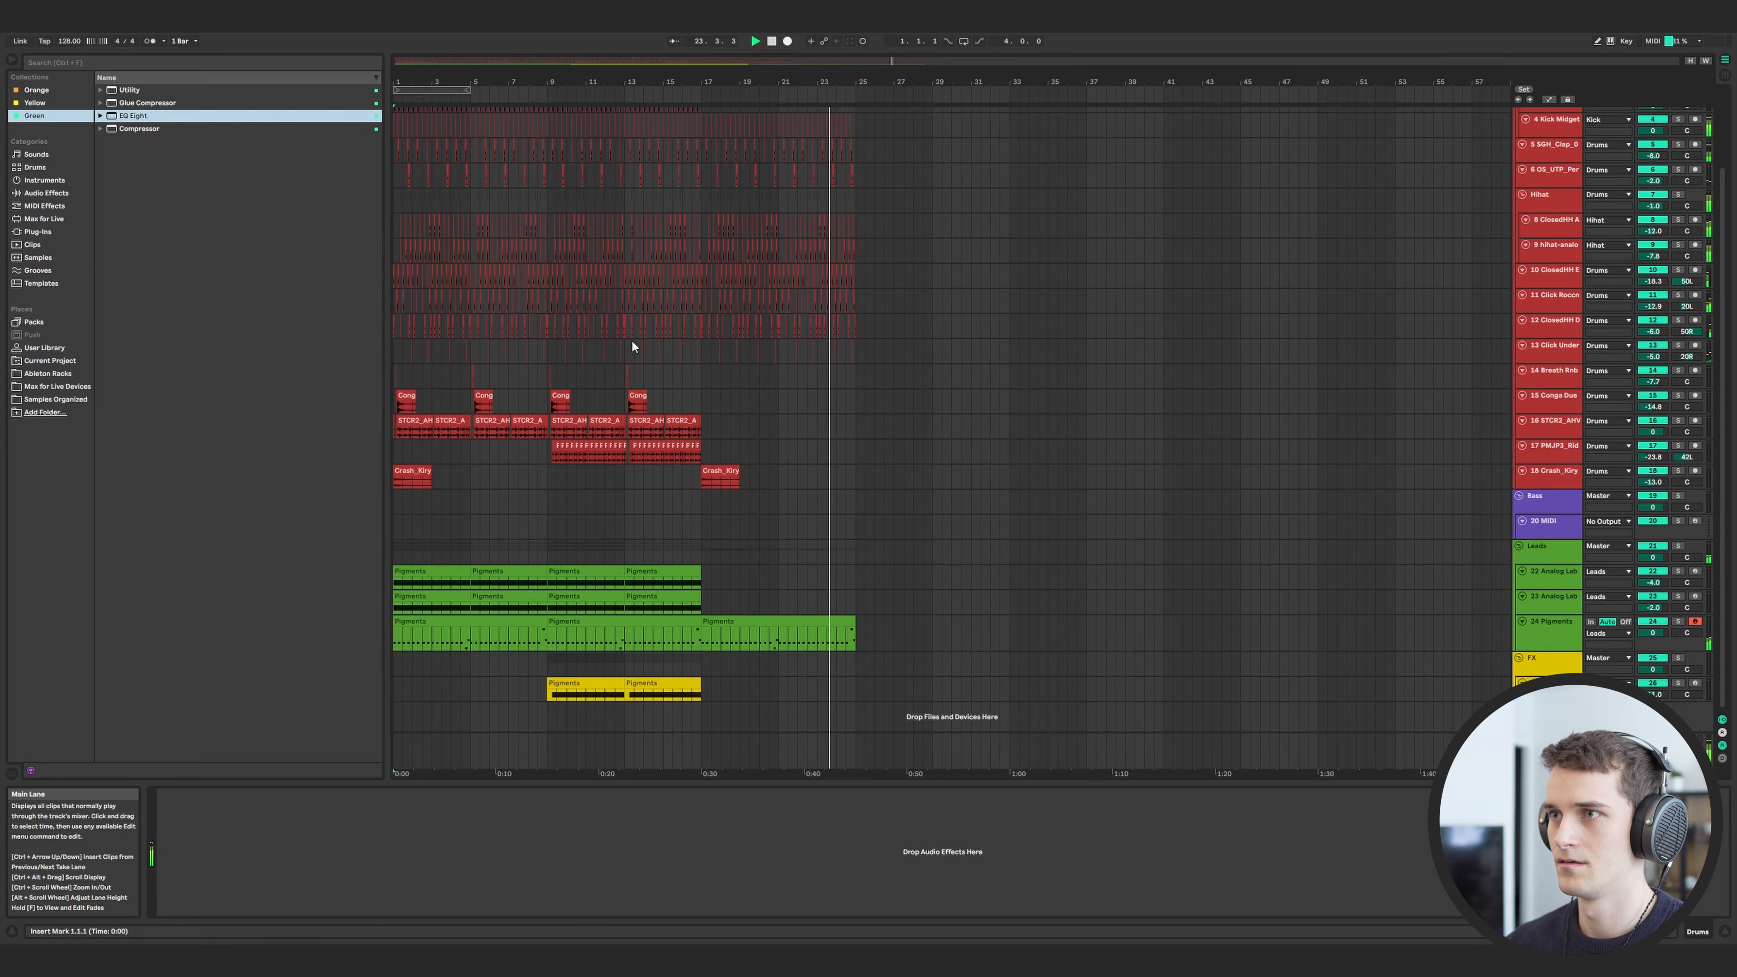
- Examine the arrangement's ending at bar 25 and set the insert marker at bar 9 on the empty bass MIDI track
scroll(631, 339, "up", 3)
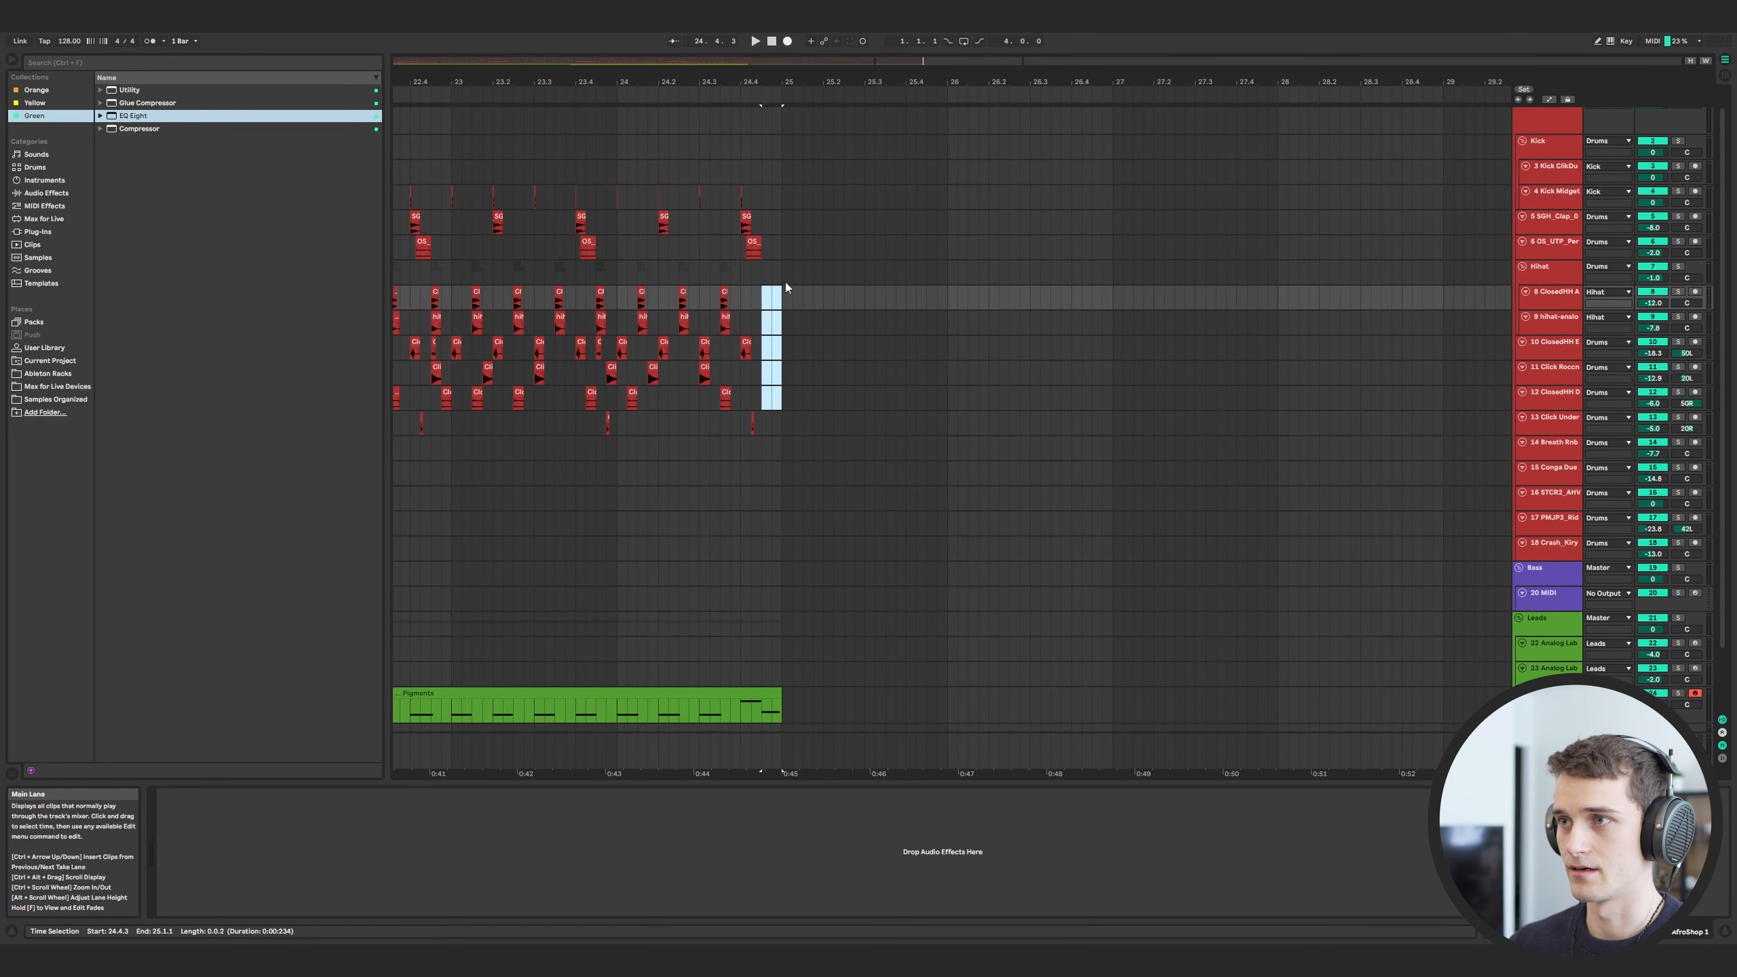
left_click(783, 298)
scroll(782, 299, "down", 3)
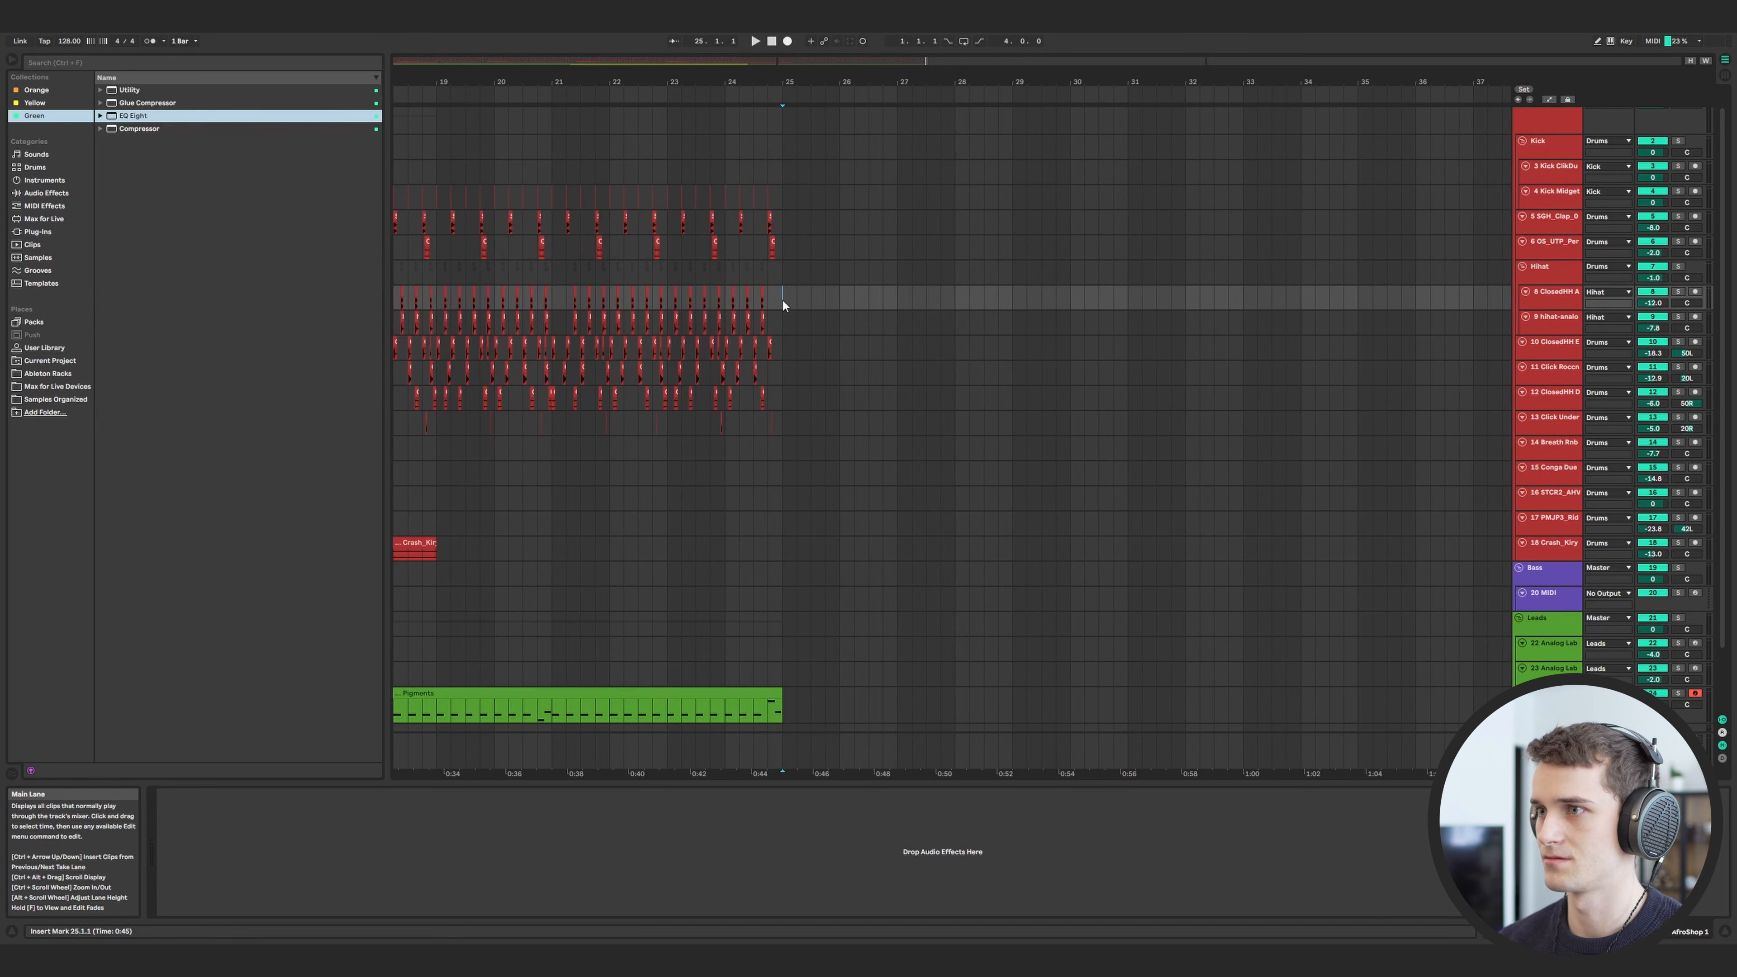
scroll(974, 355, "down", 5)
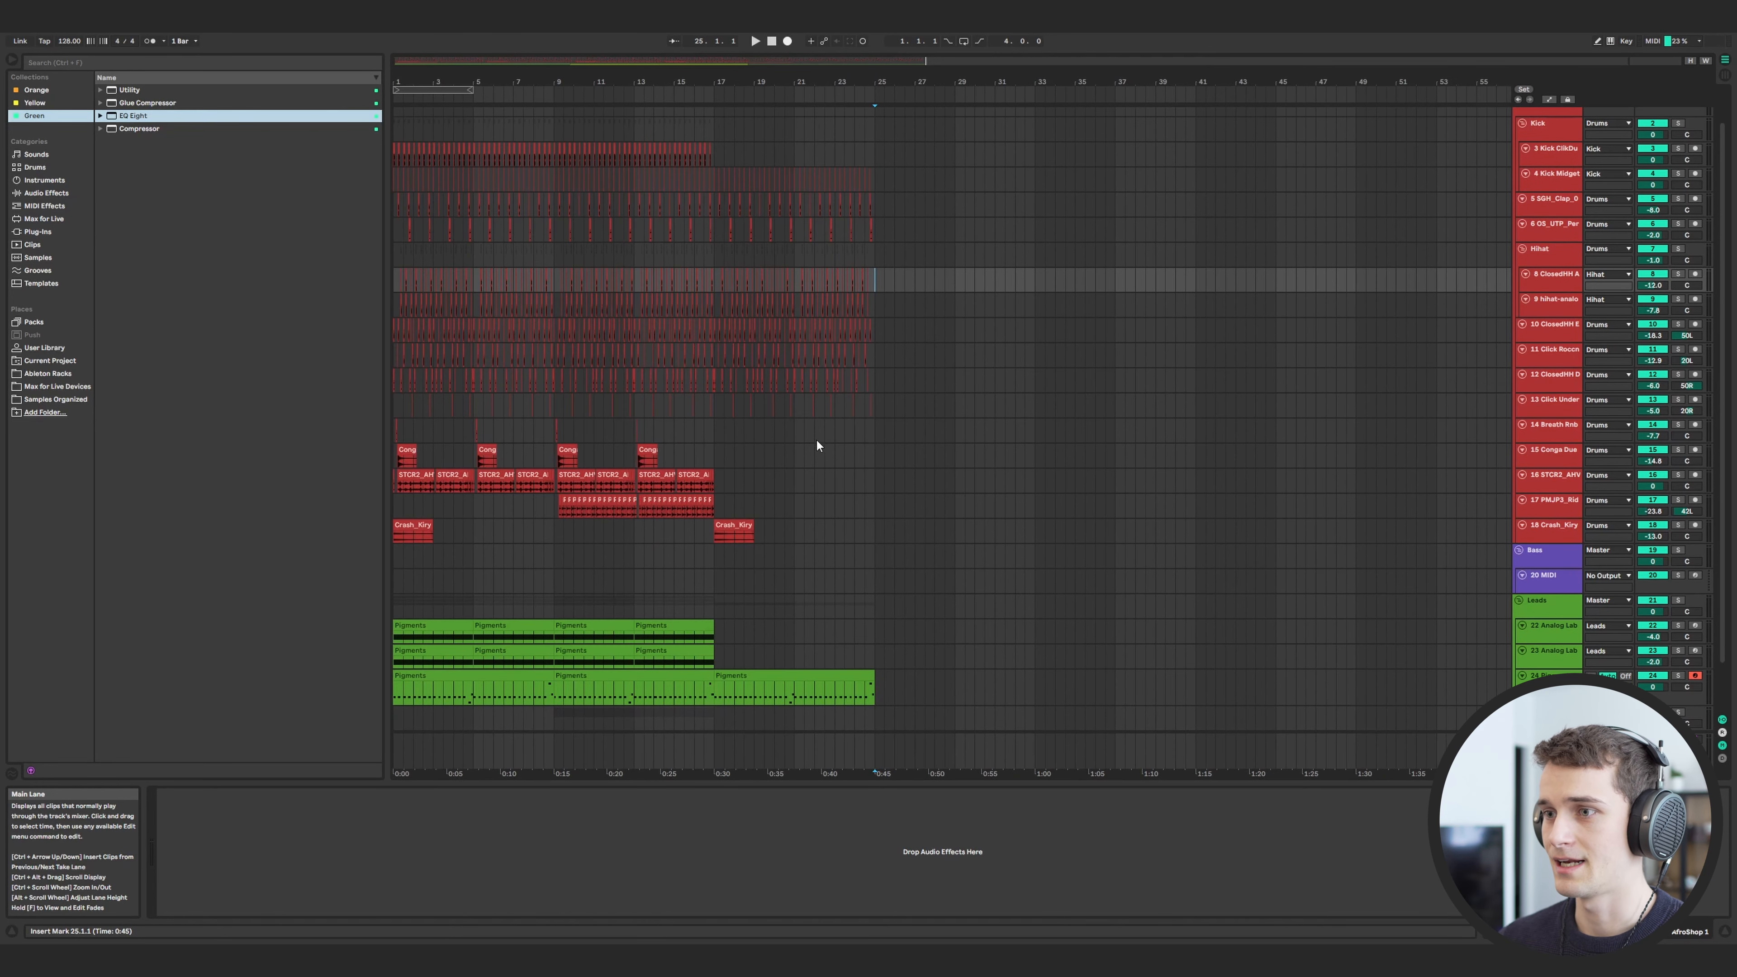
left_click(563, 580)
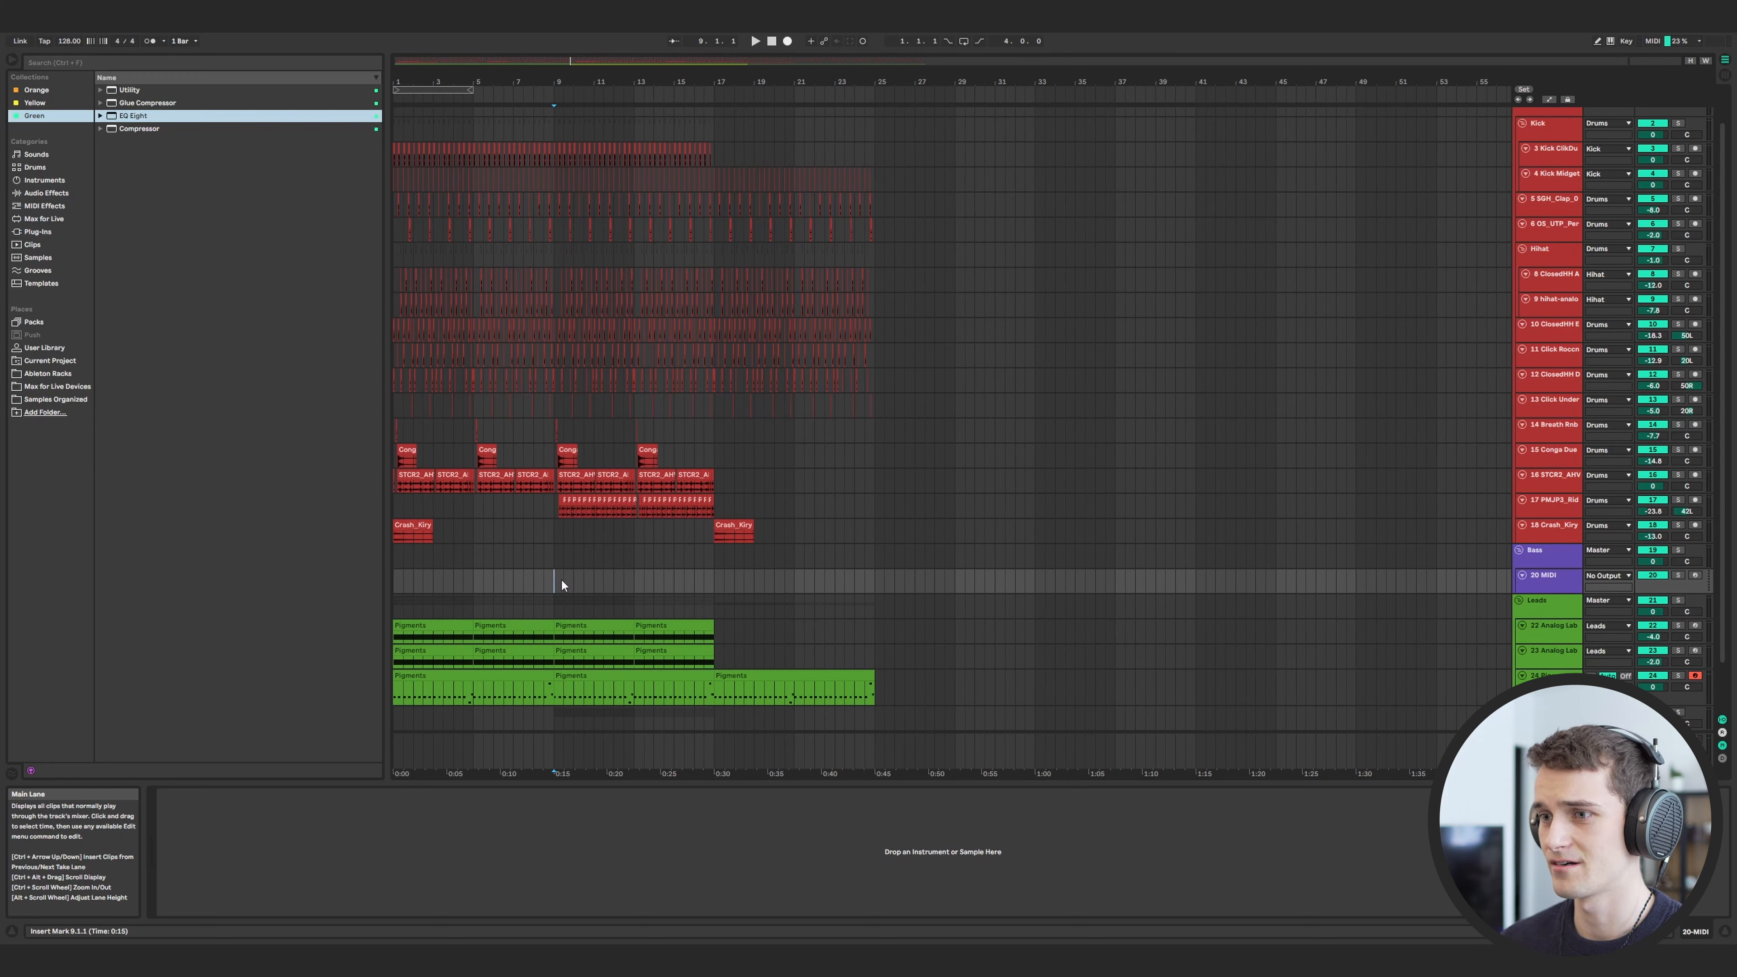
- Place SEP3_Sound_FX_40.wav on a new audio track in the FX group ahead of bar 9 and transpose it to -4 semitones
scroll(556, 581, "down", 2)
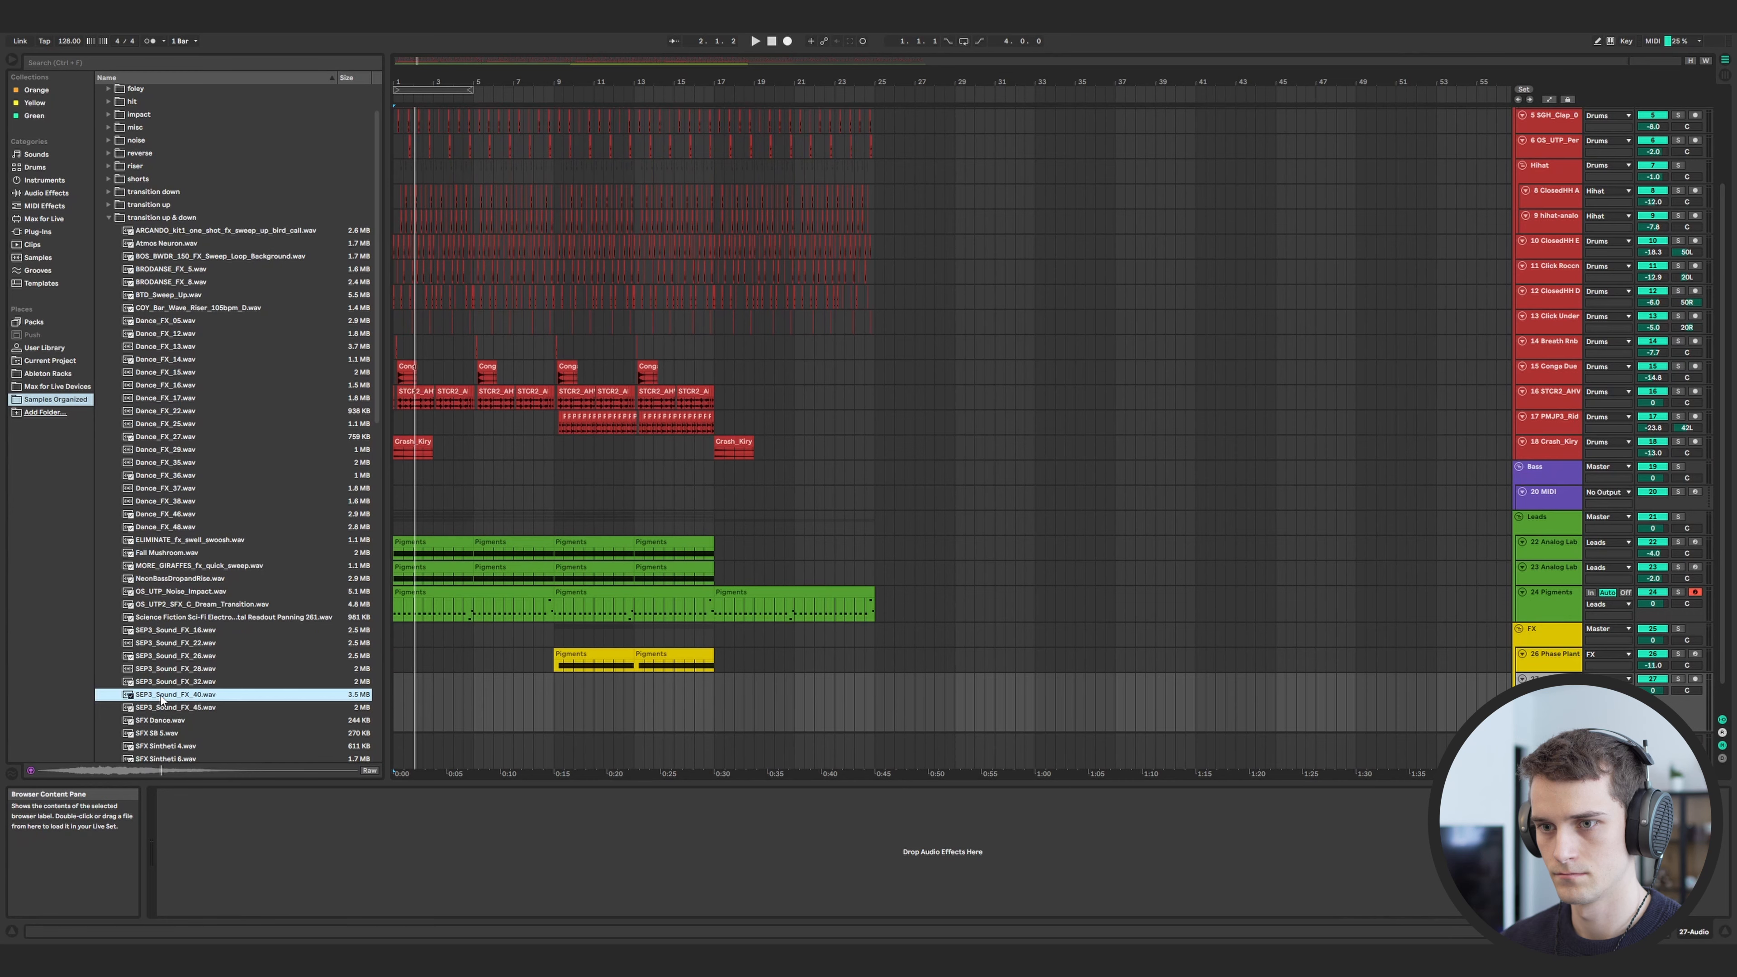
left_click_drag(162, 699, 525, 684)
key("space")
left_click_drag(242, 765, 242, 773)
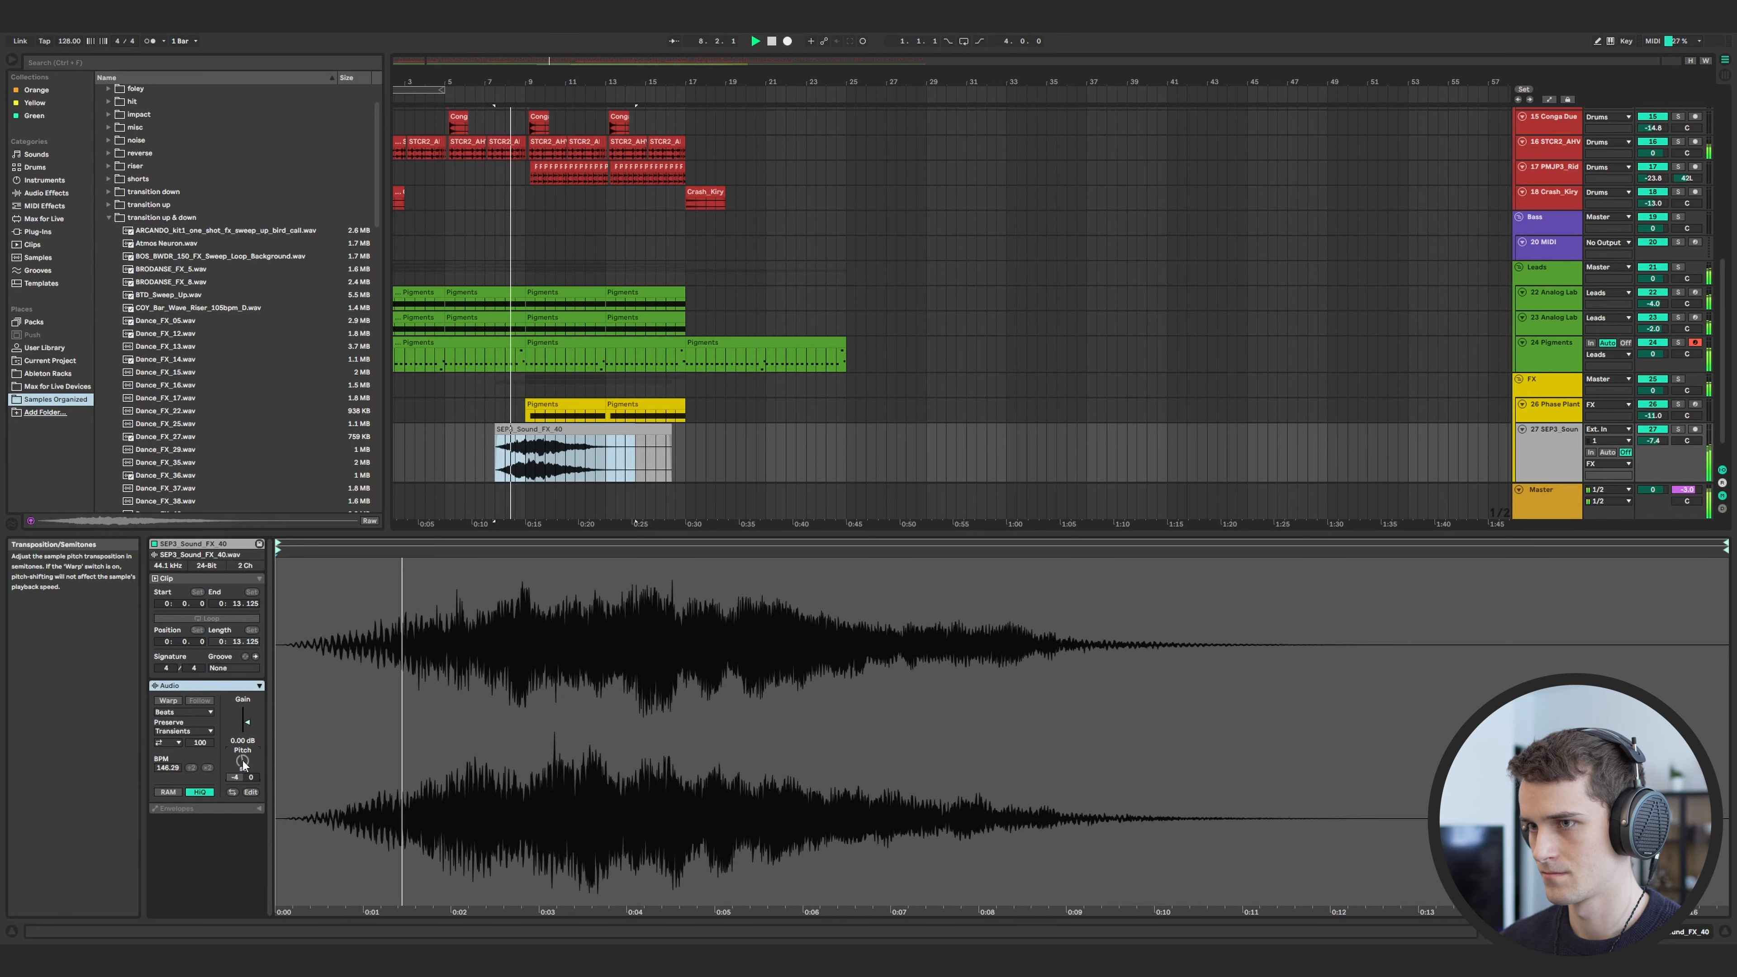
- Lower the SEP3_Sound_FX_40 track's volume to -15.8 dB and select its clip
left_click_drag(1664, 444, 1664, 473)
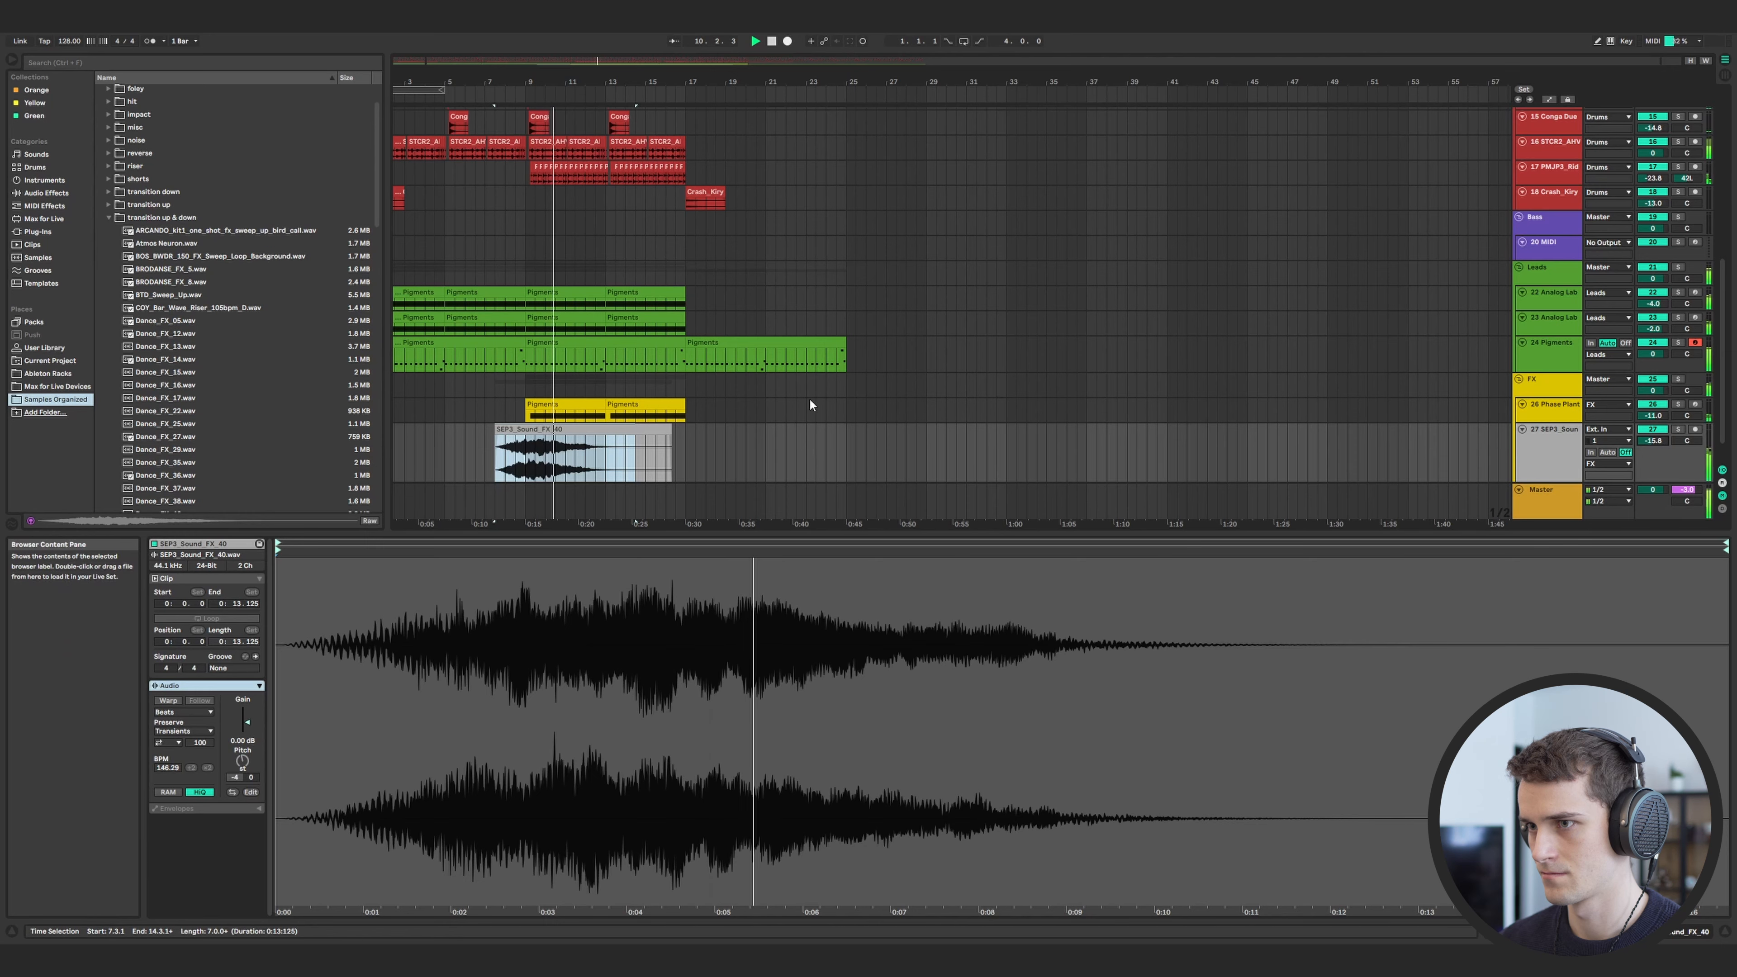
left_click_drag(683, 453, 647, 454)
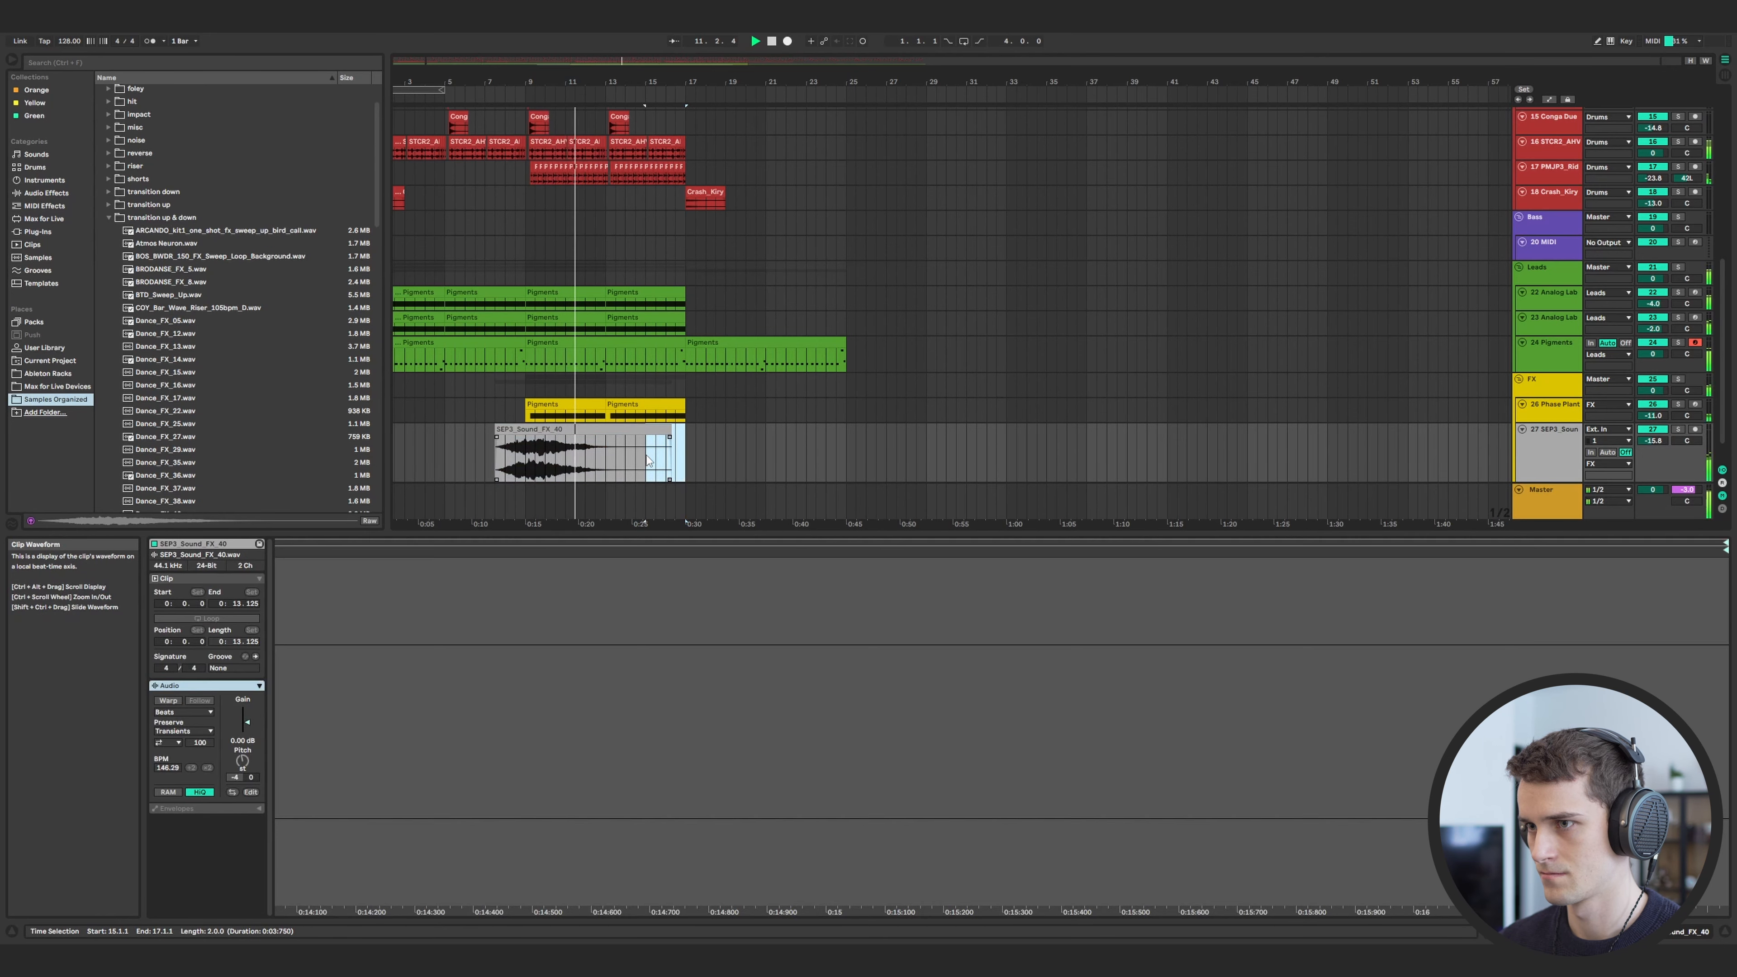
left_click(589, 433)
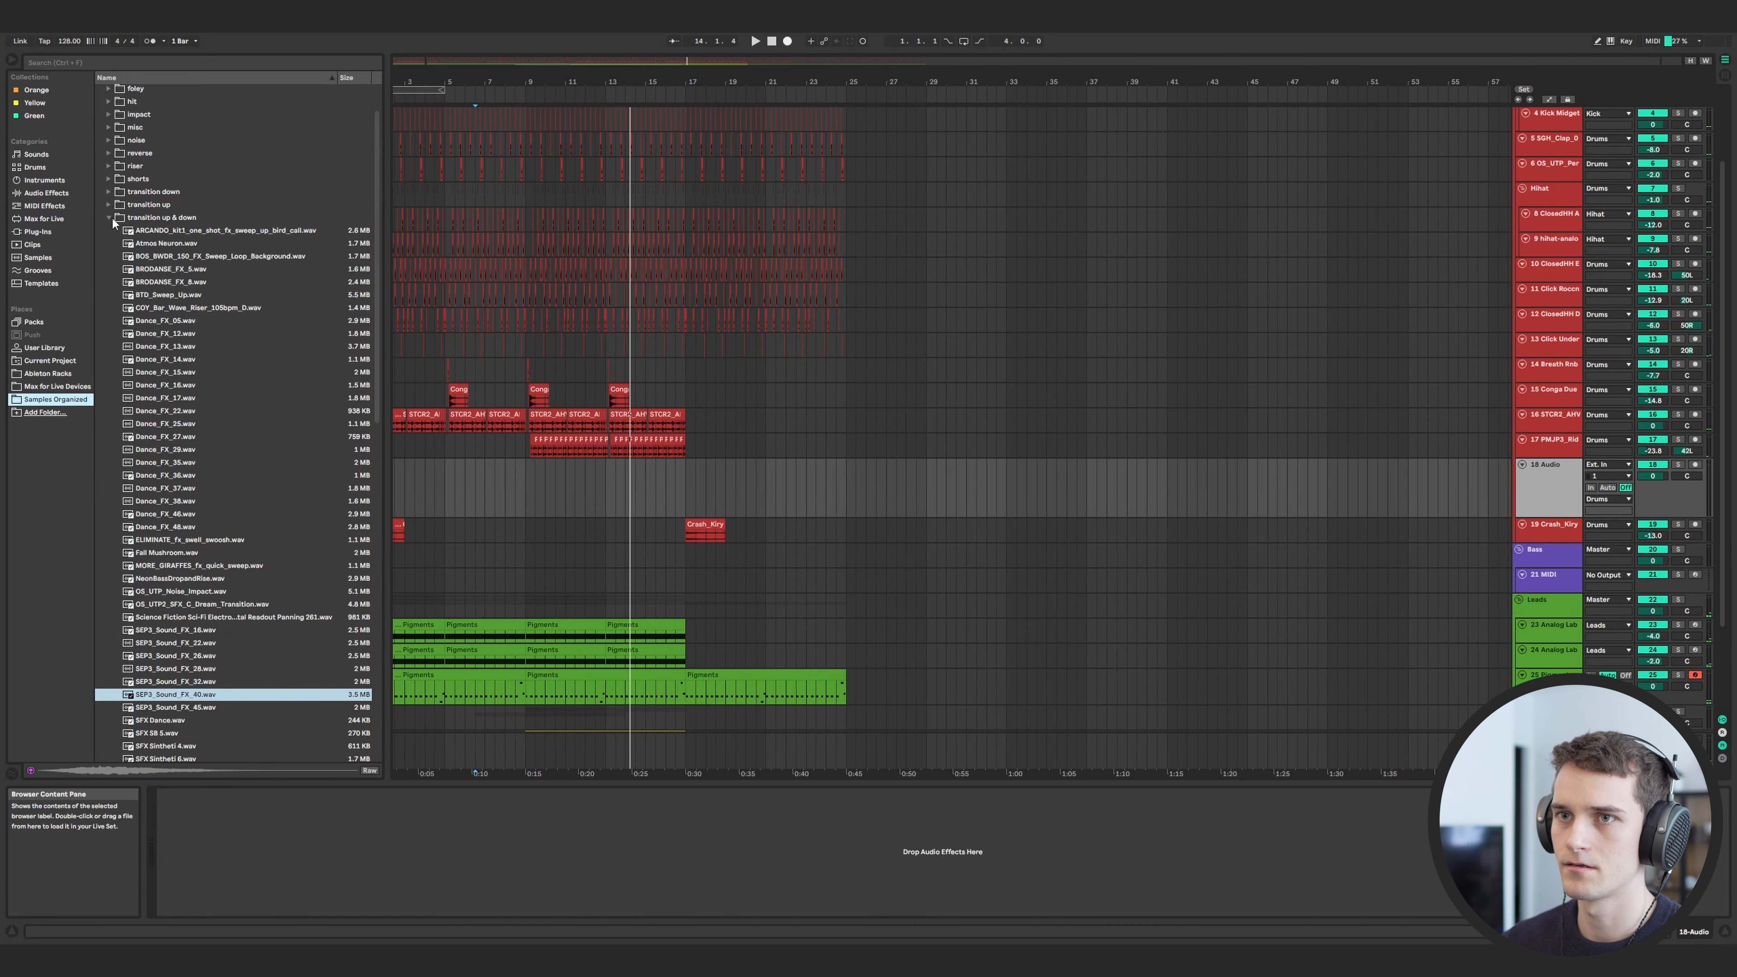
- Place Splash Garage V4.wav on the new drum audio track leading into bar 9 and adjust the clip's start and end
left_click(110, 217)
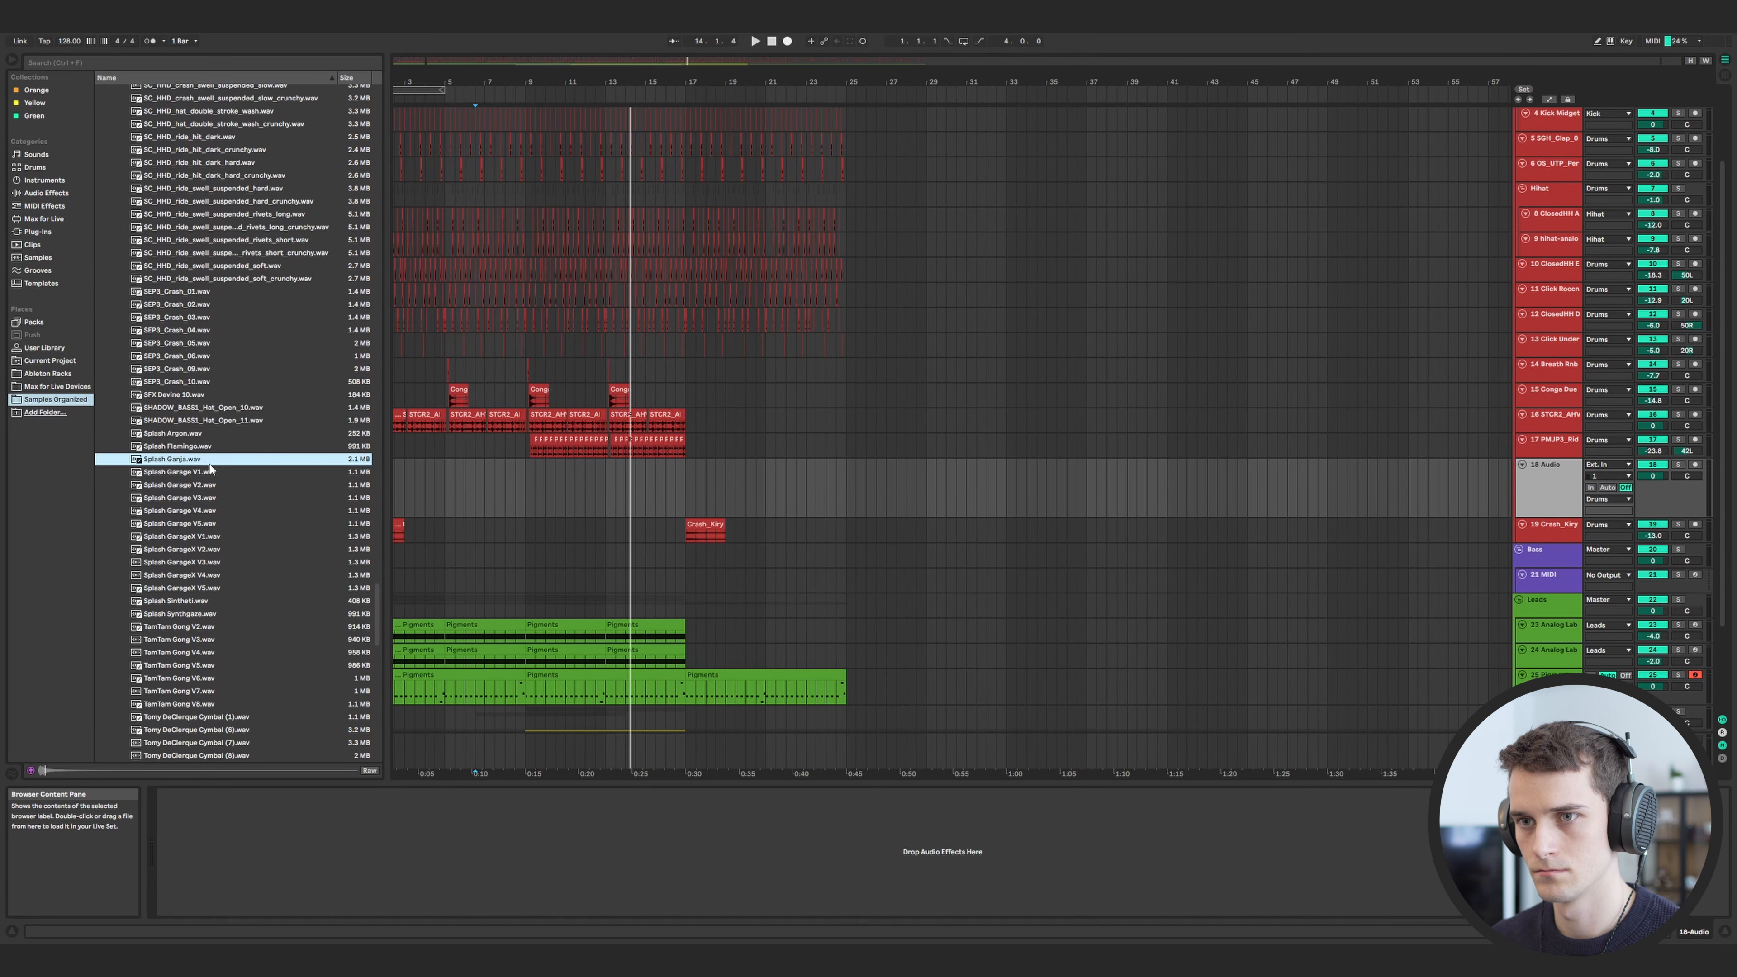
scroll(209, 464, "down", 2)
left_click(208, 461)
left_click_drag(213, 461, 542, 484)
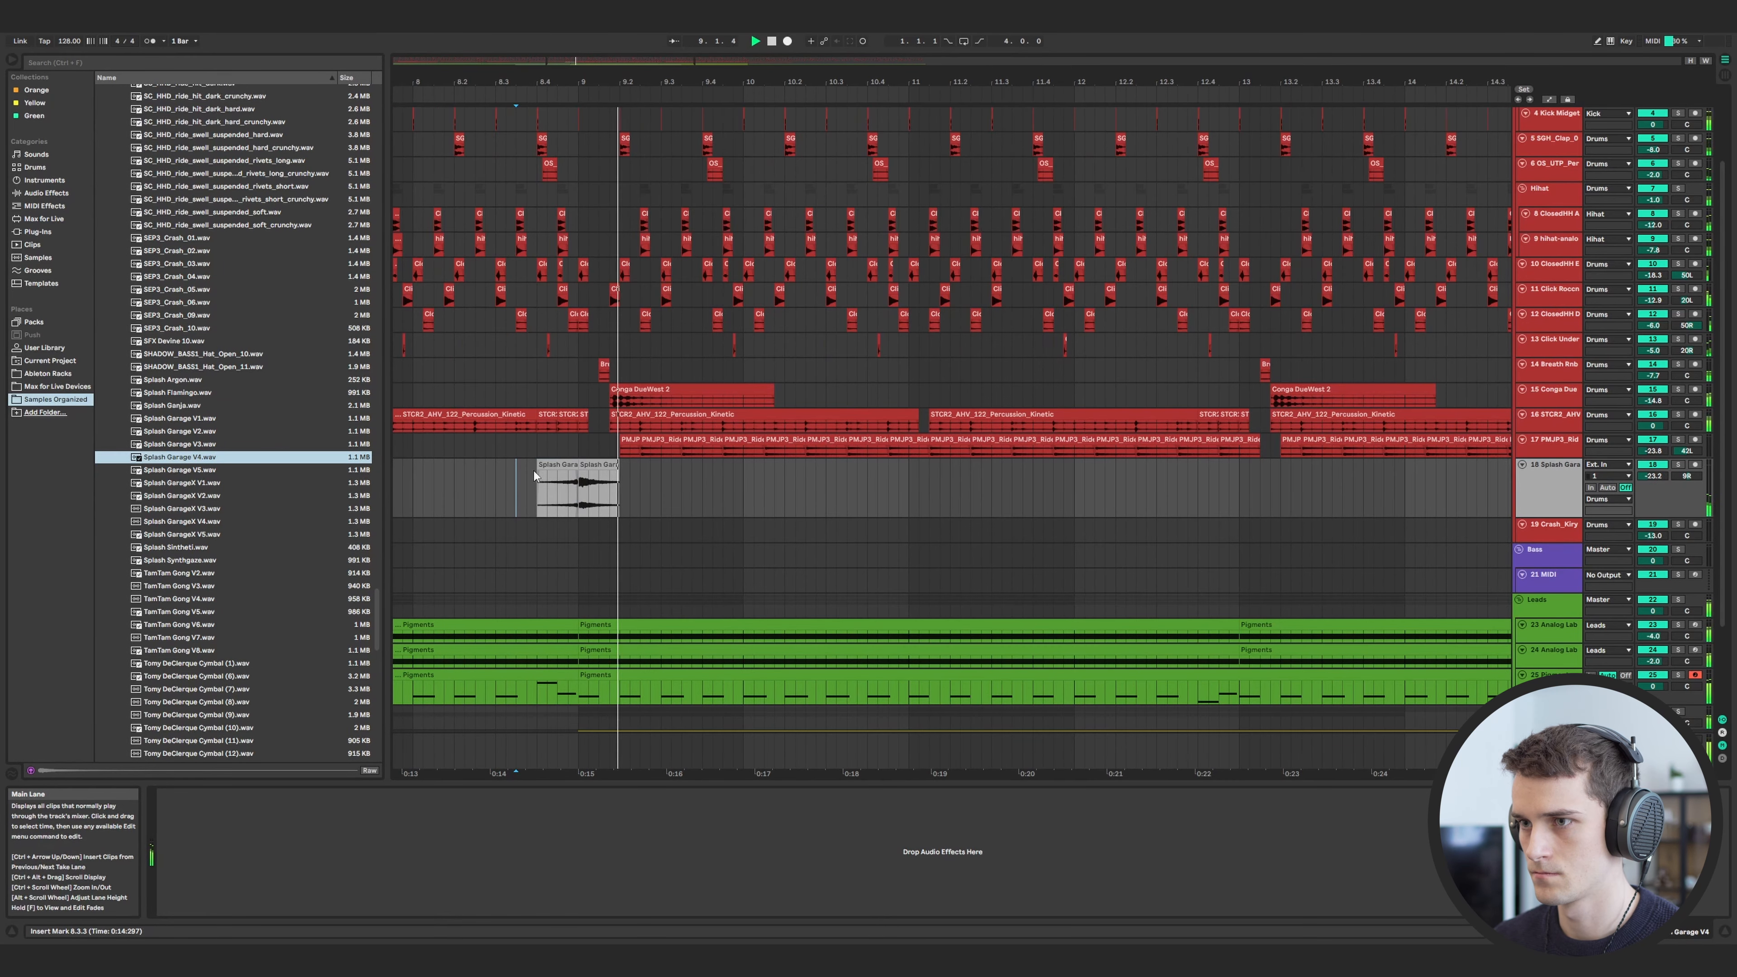
left_click_drag(537, 472, 487, 475)
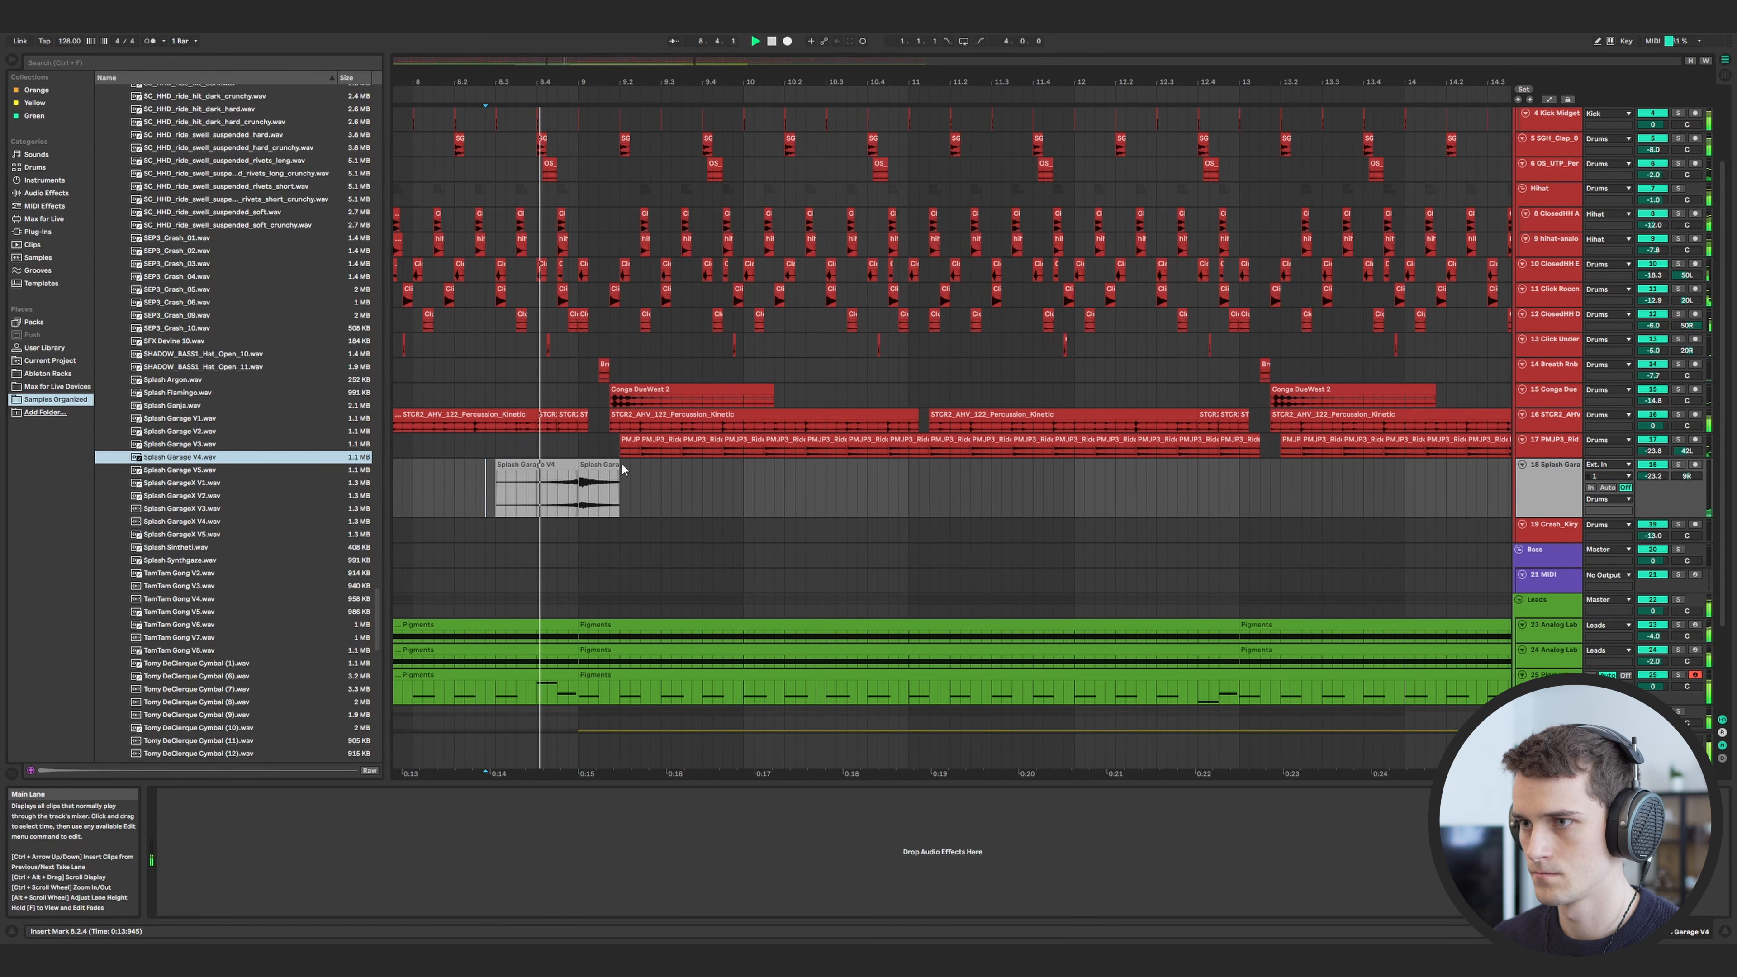
left_click_drag(620, 472, 659, 478)
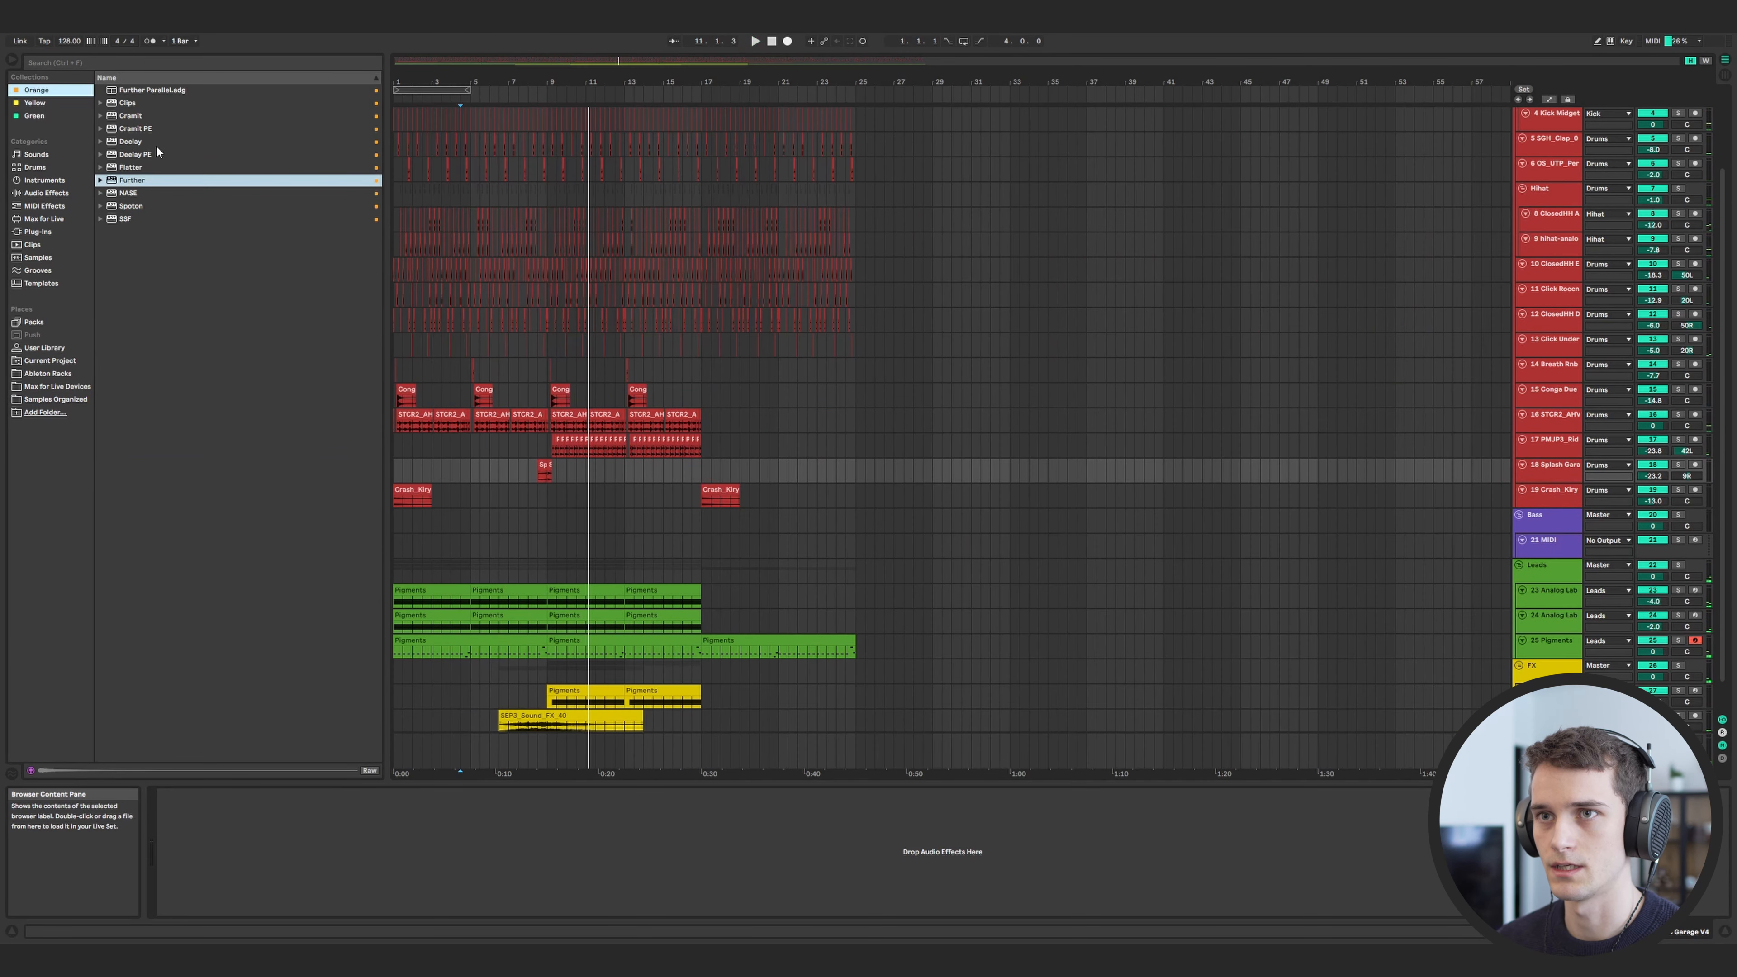
- Add the Deelay PE effect to the Splash Garage V4 track and close its plug-in window
double_click(167, 155)
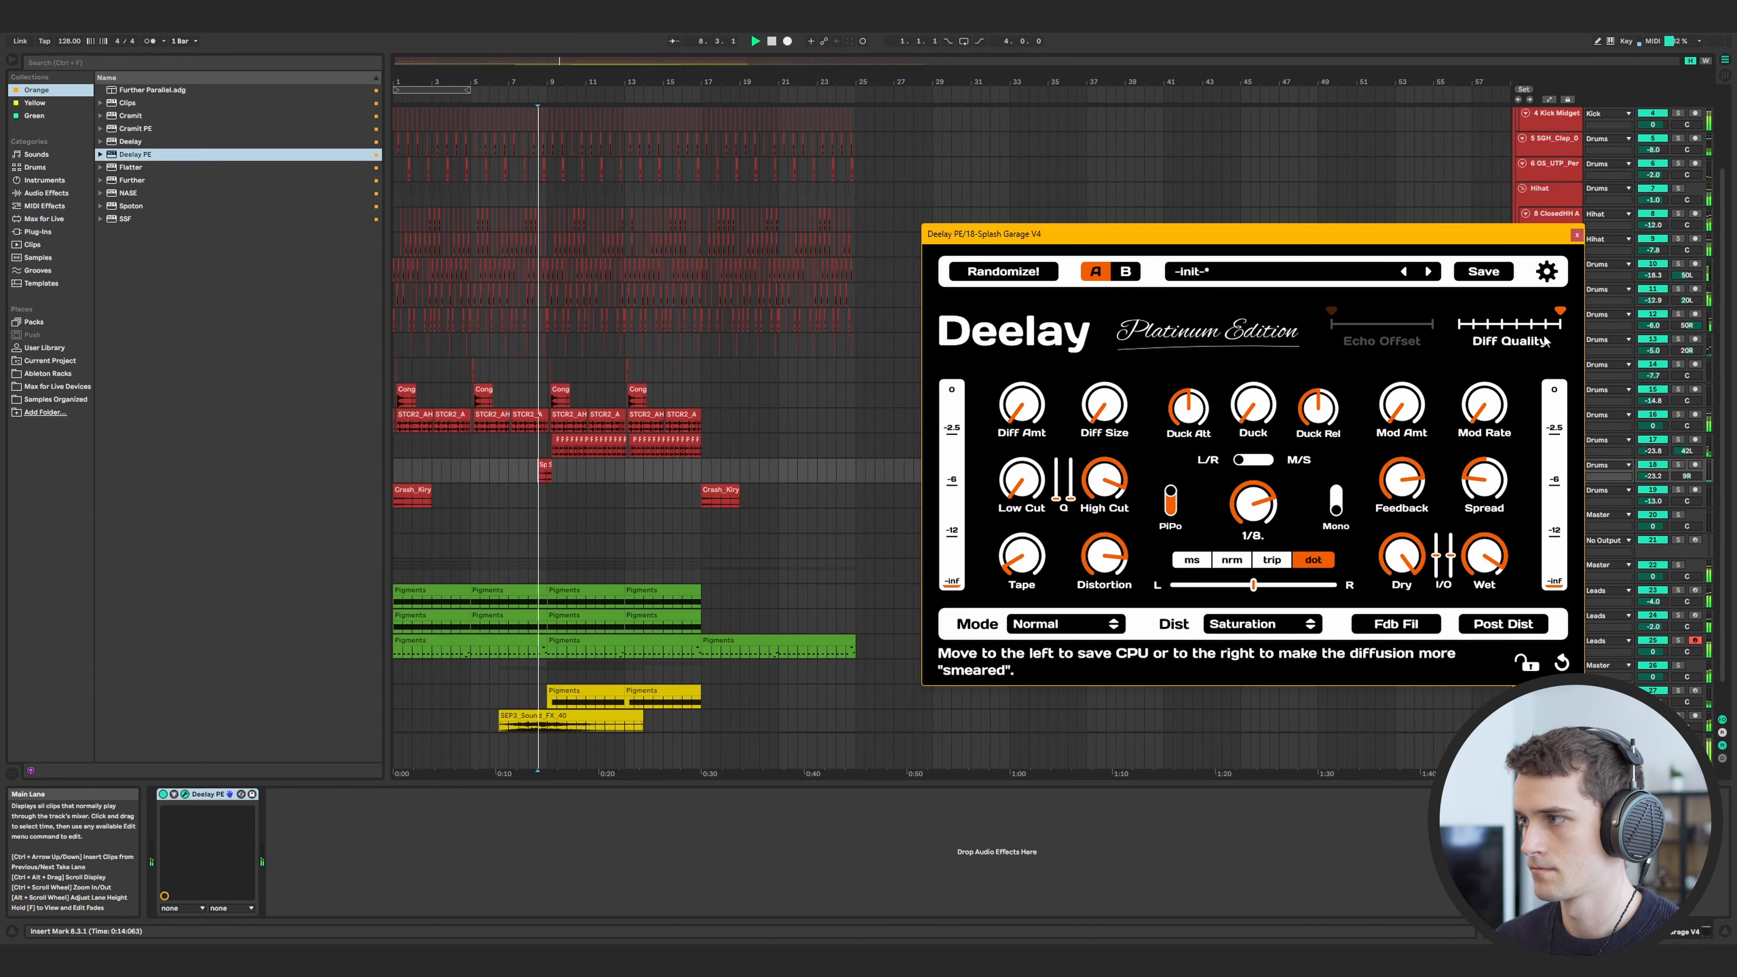
left_click(1576, 234)
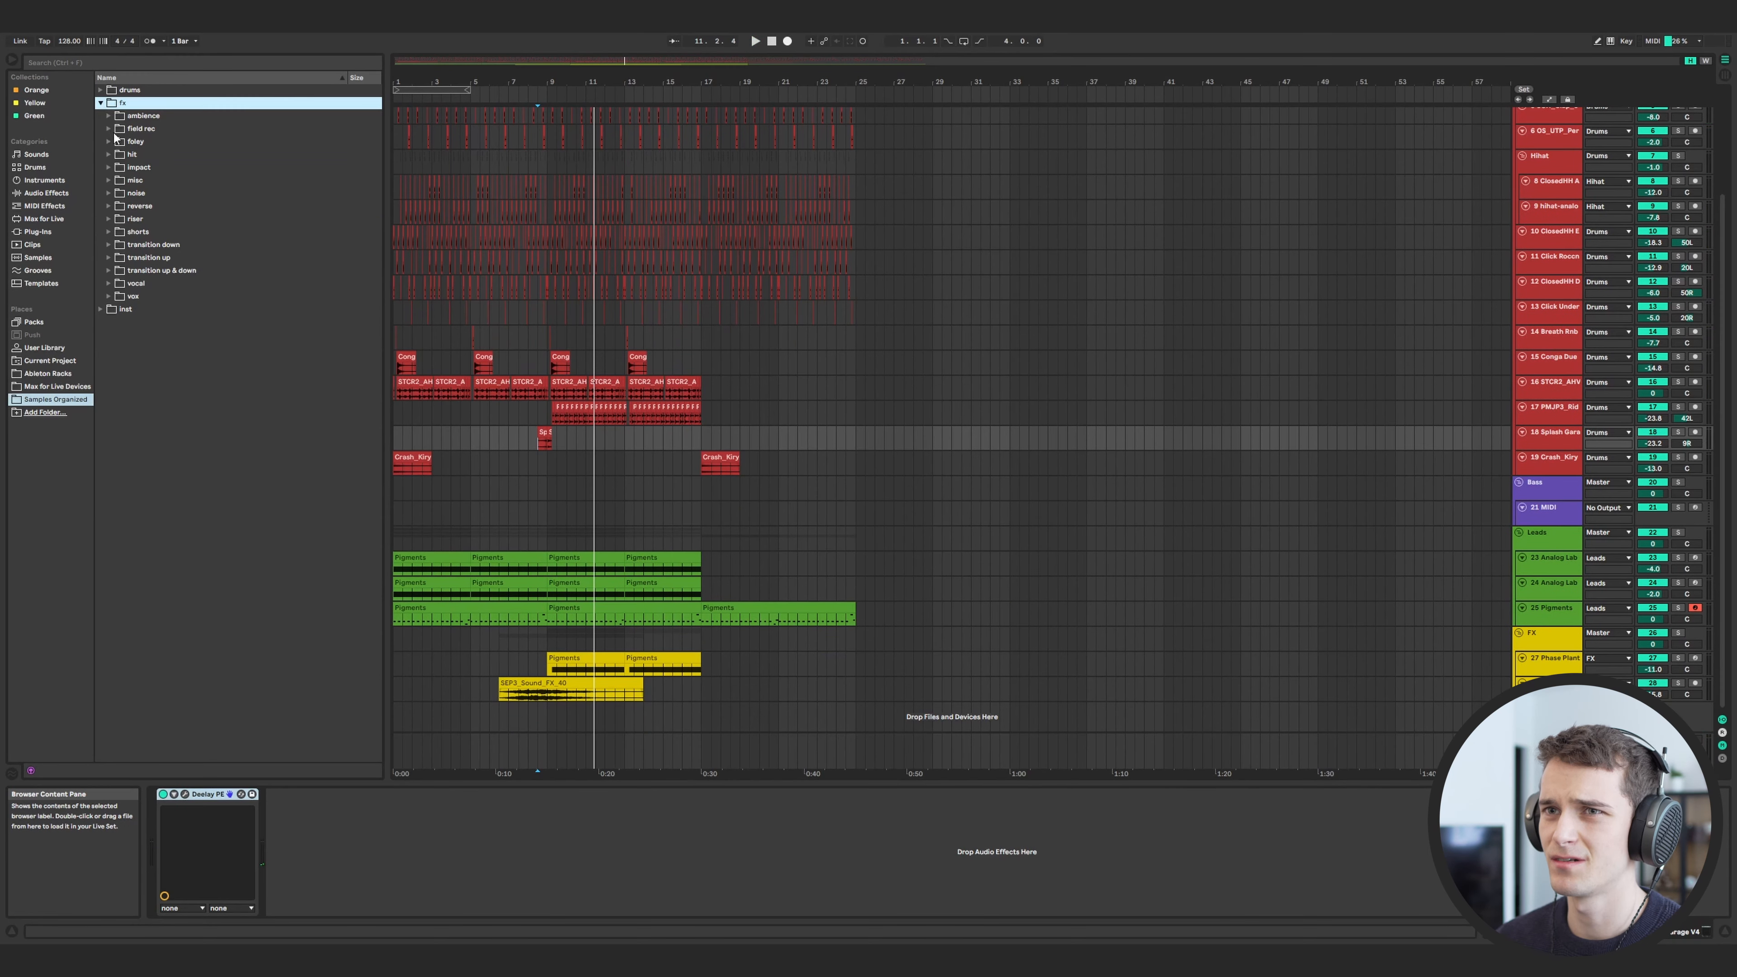
- Audition the Cymatics impact samples and place an impact at bar 9 on a new track in the FX group
left_click(108, 168)
scroll(157, 342, "down", 10)
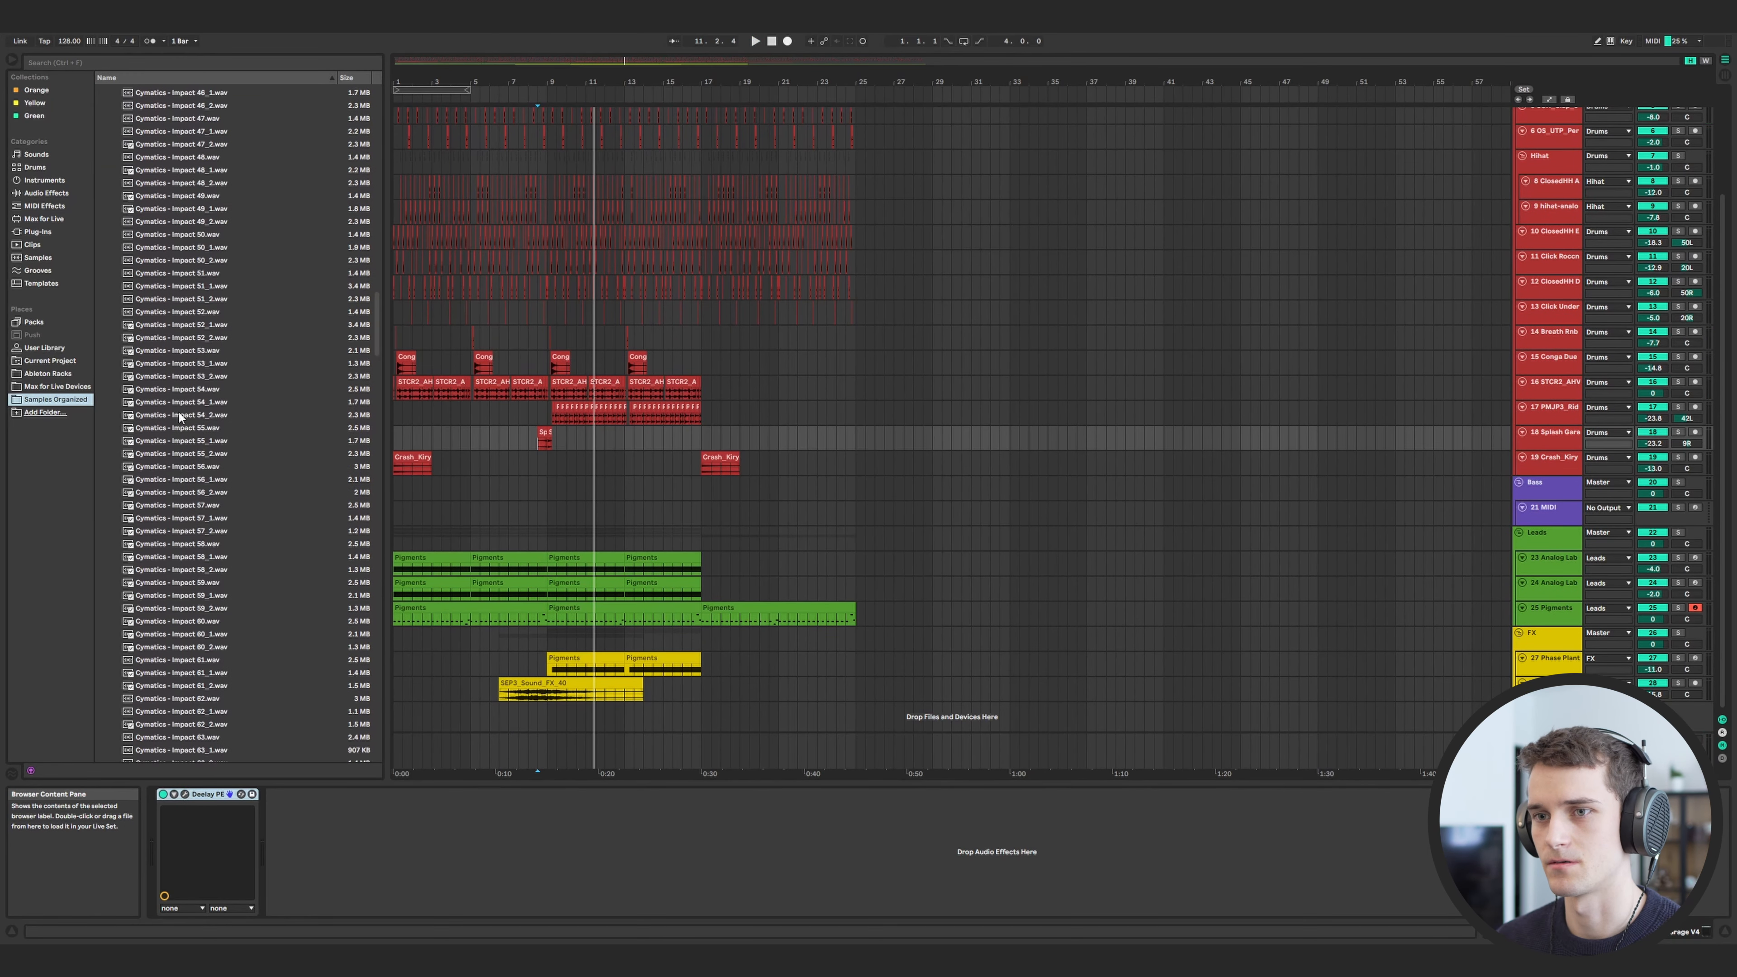
left_click(177, 418)
key("Up")
key("Up")
key("Up")
key("Up")
key("Up")
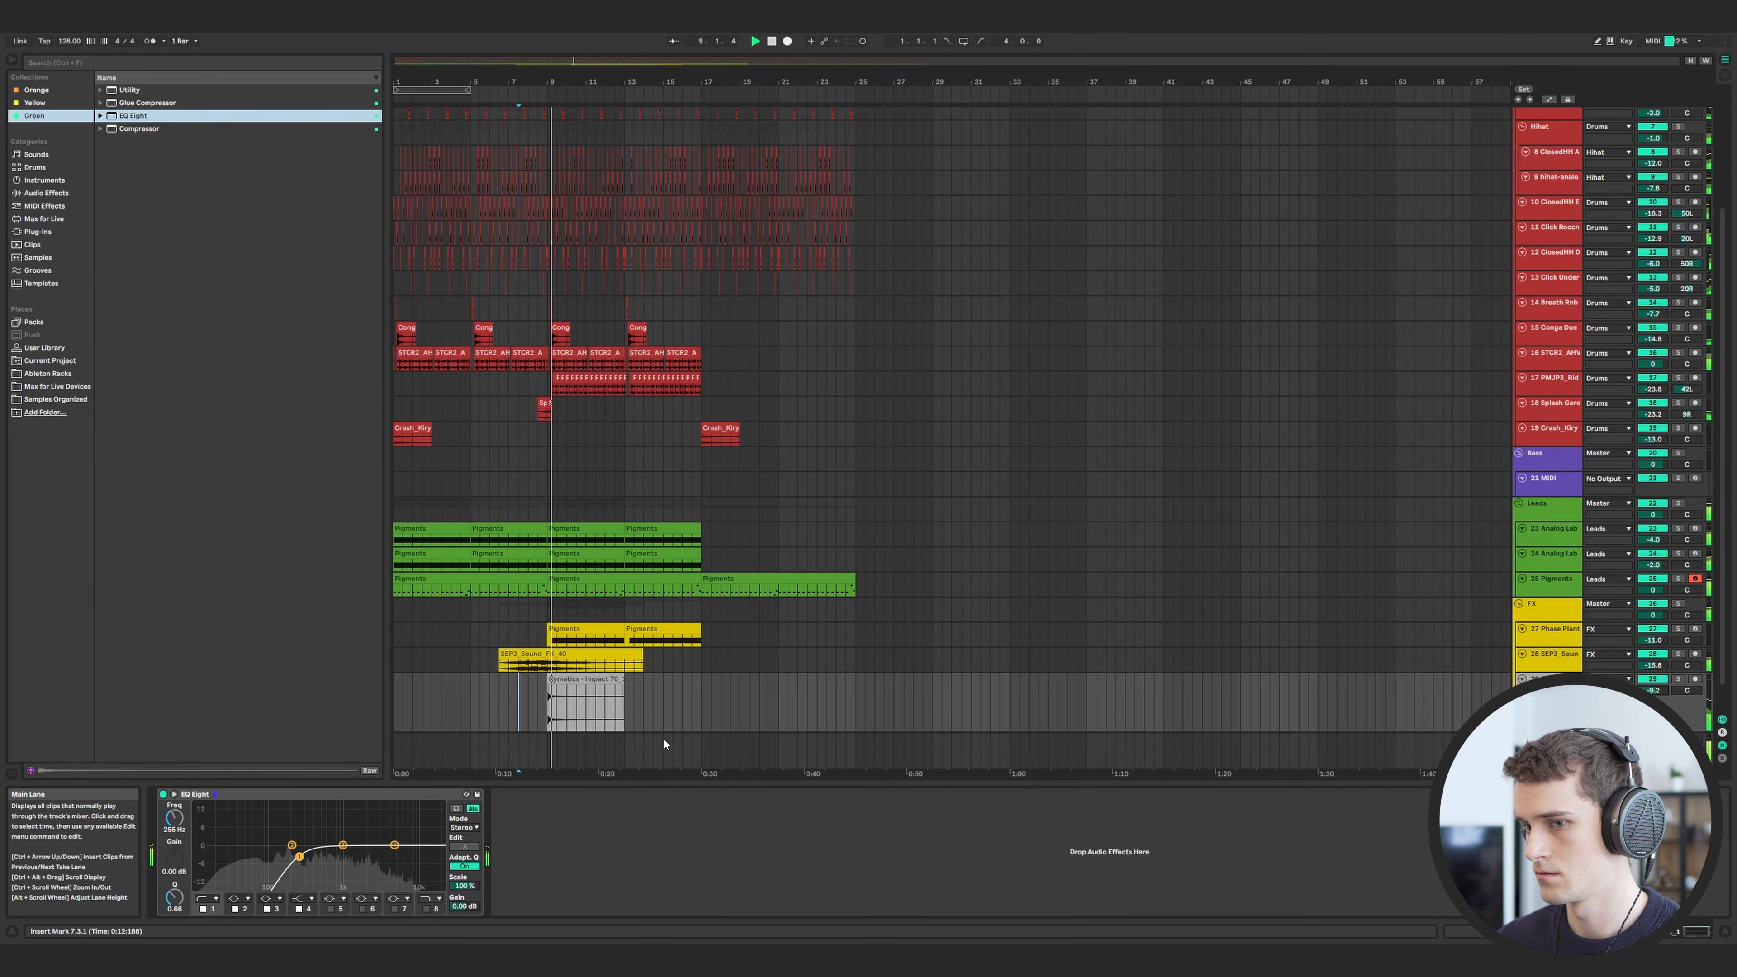
left_click(584, 677)
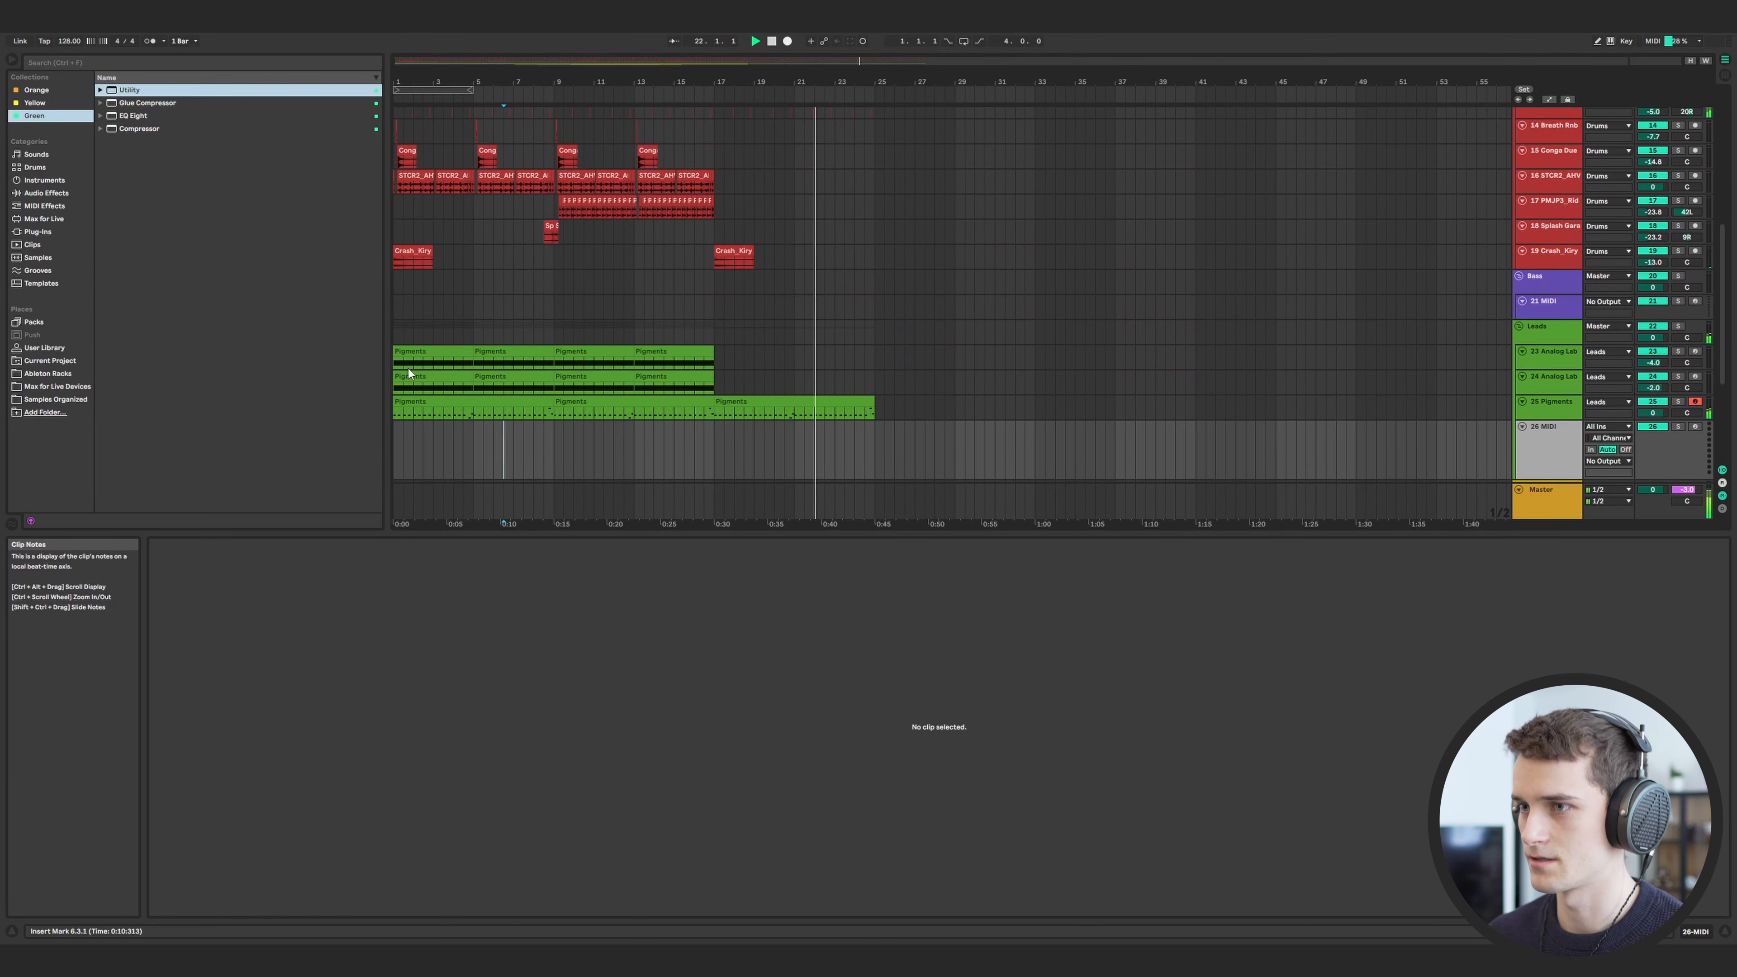
- Play briefly around bar 7, then load Pigments on the new MIDI track in the Leads group
left_click(528, 447)
key("space")
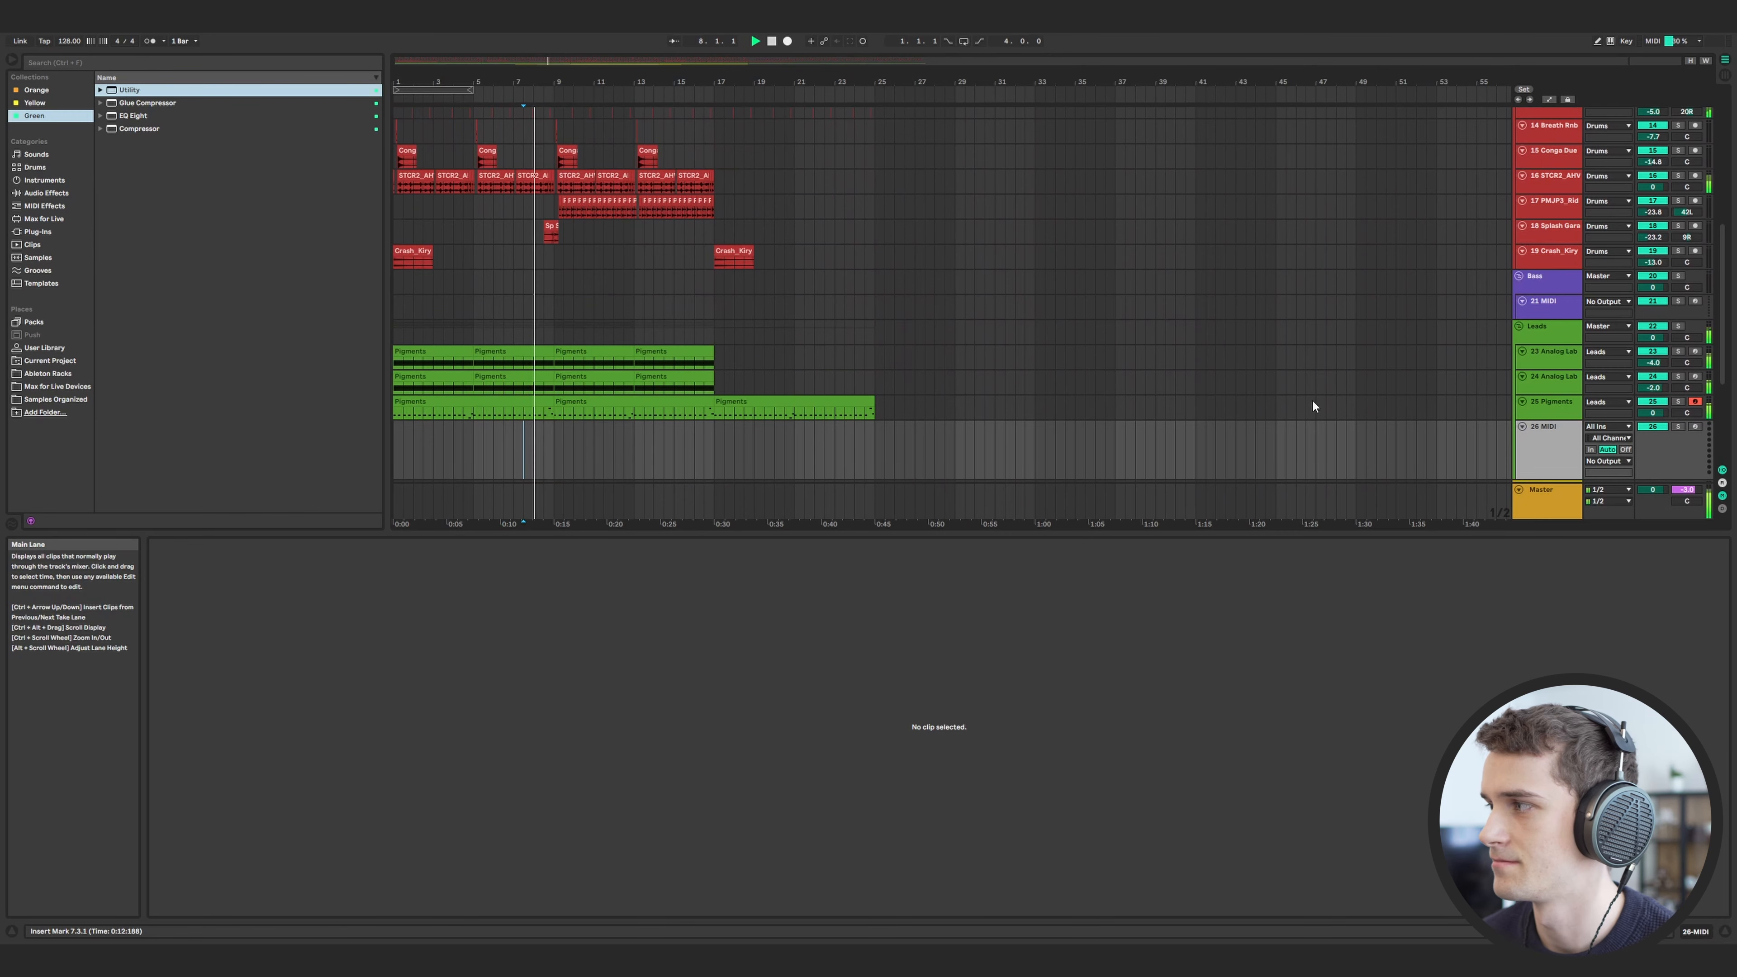
left_click(34, 103)
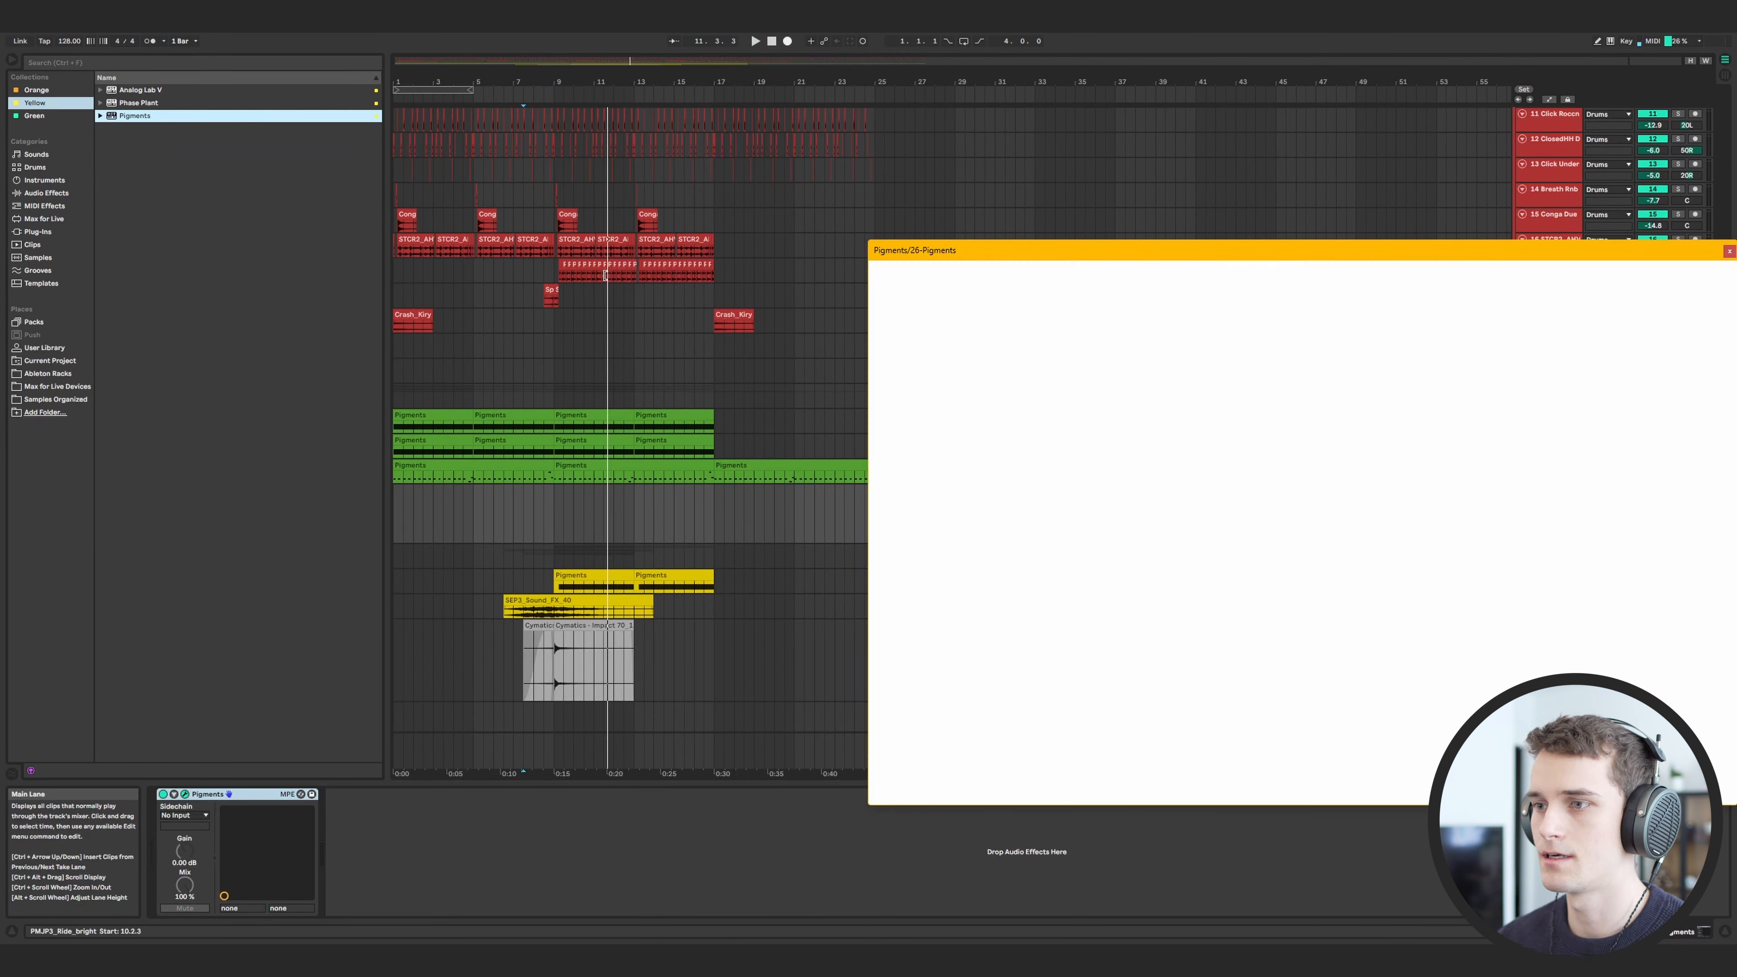
left_click_drag(1307, 258, 1101, 196)
- Browse the Pigments preset library, load the Te Solte Lead preset and close the plug-in window
left_click(1034, 268)
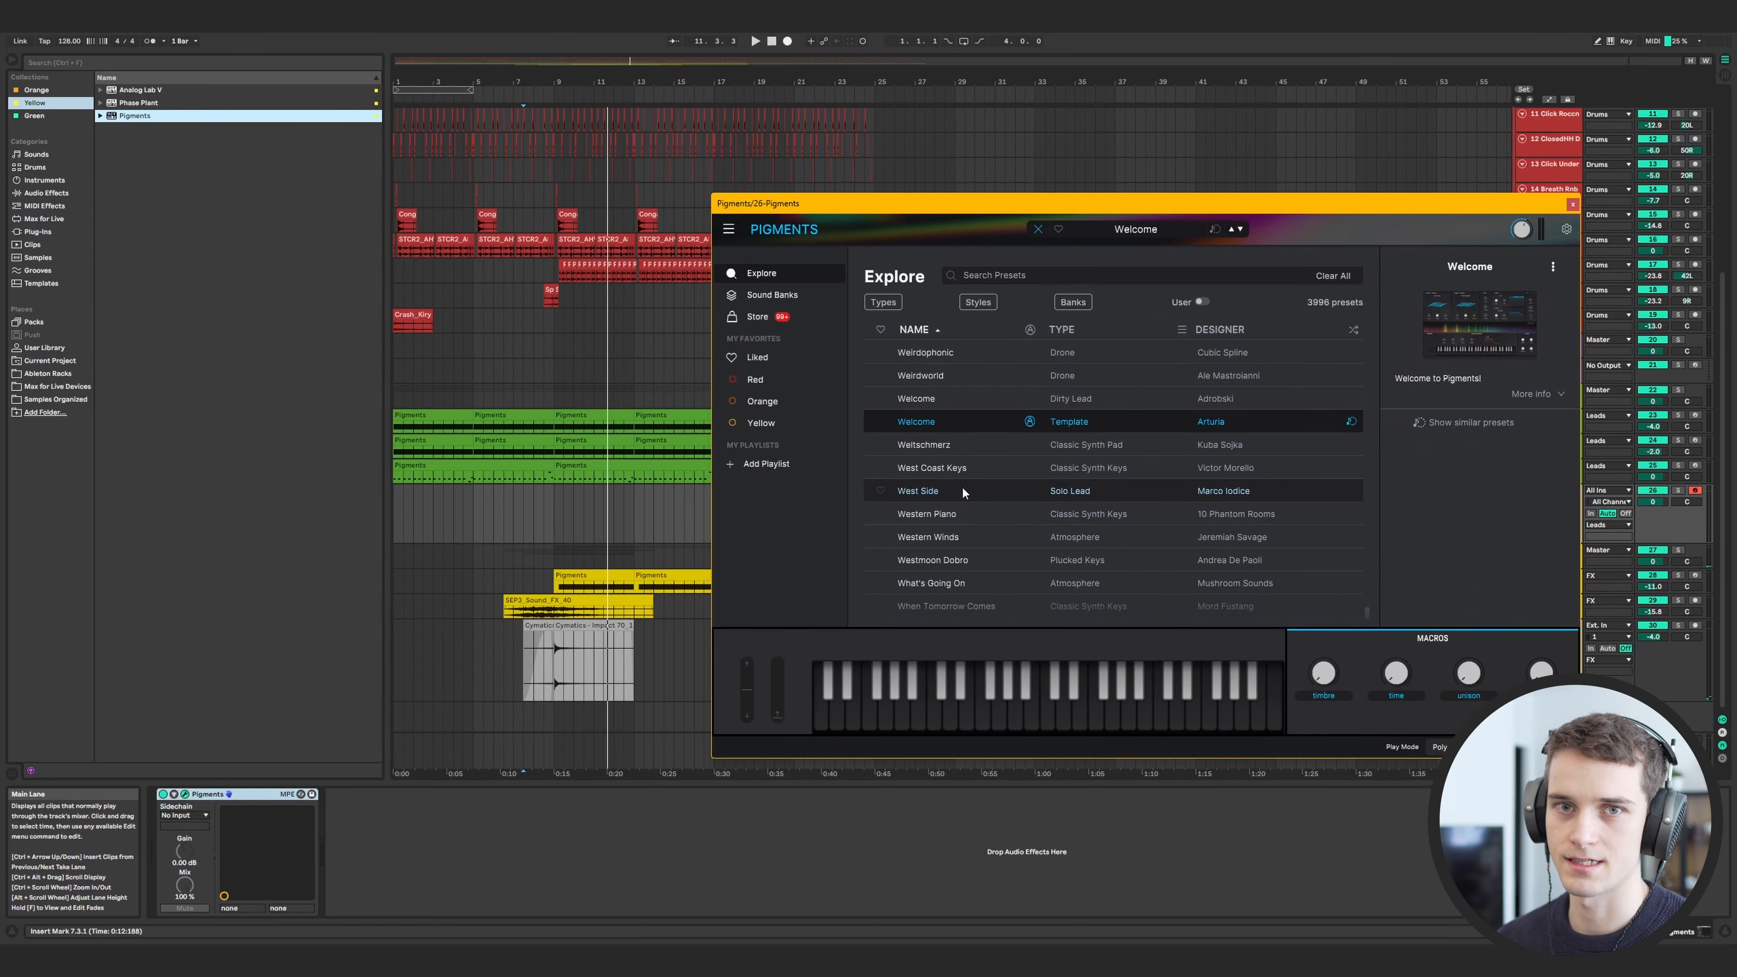
scroll(971, 482, "down", 10)
scroll(981, 480, "up", 5)
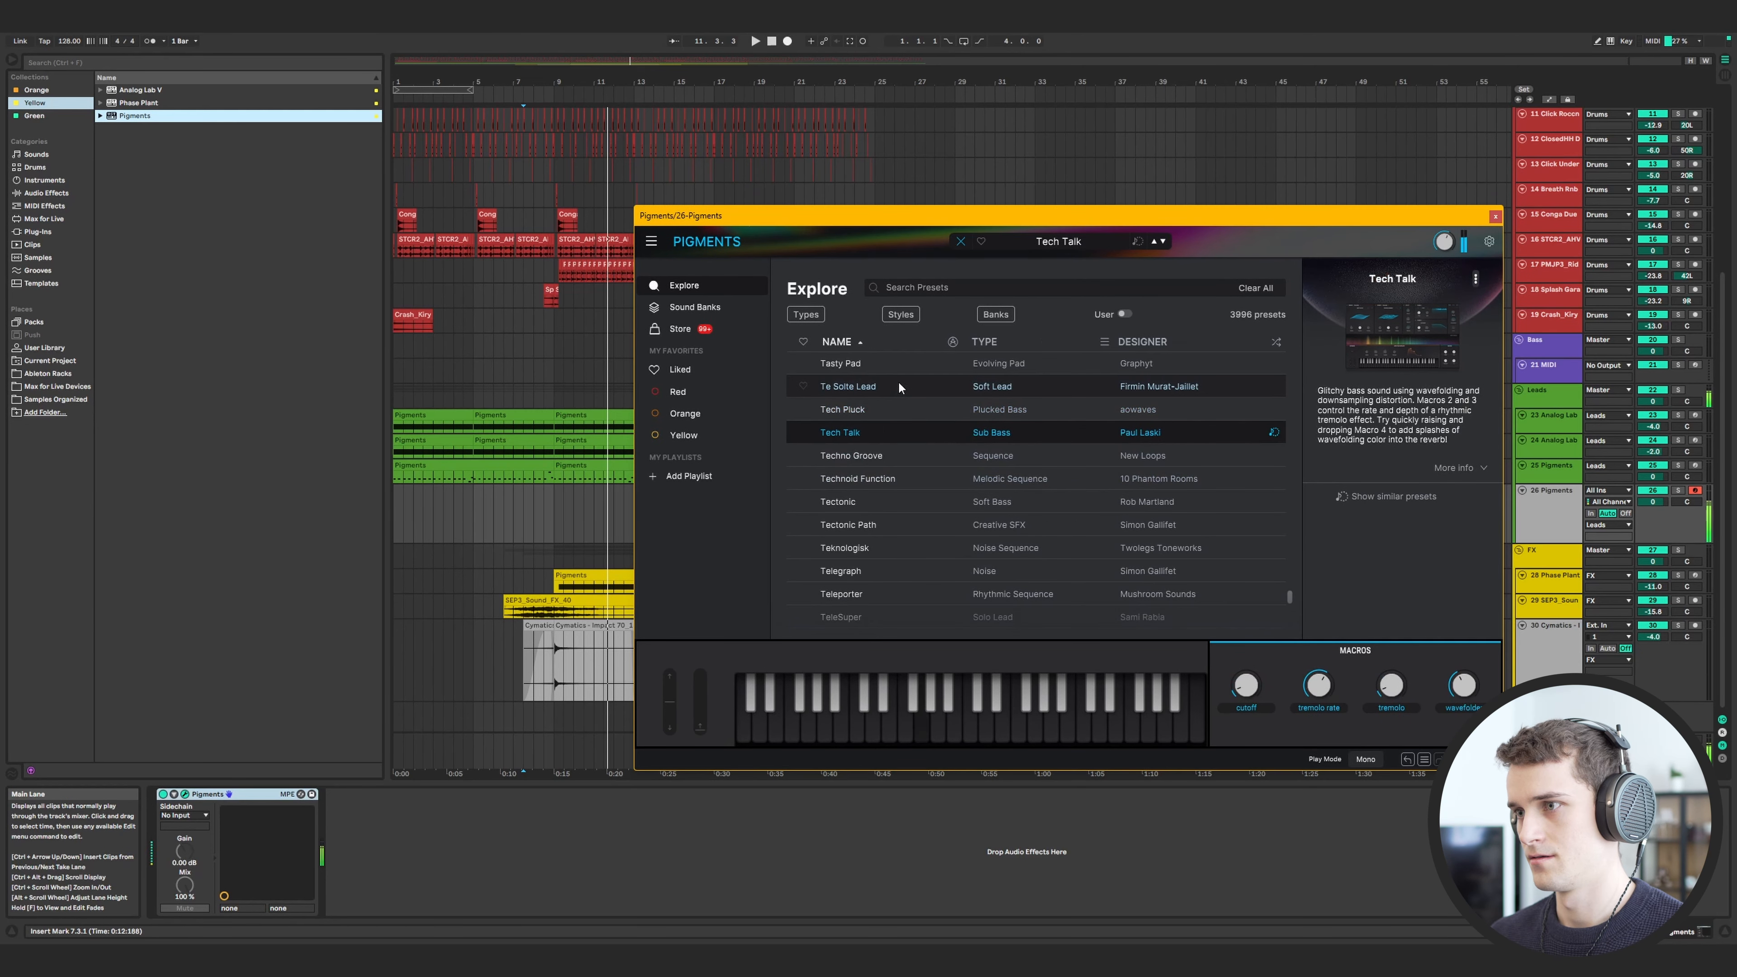
left_click(902, 387)
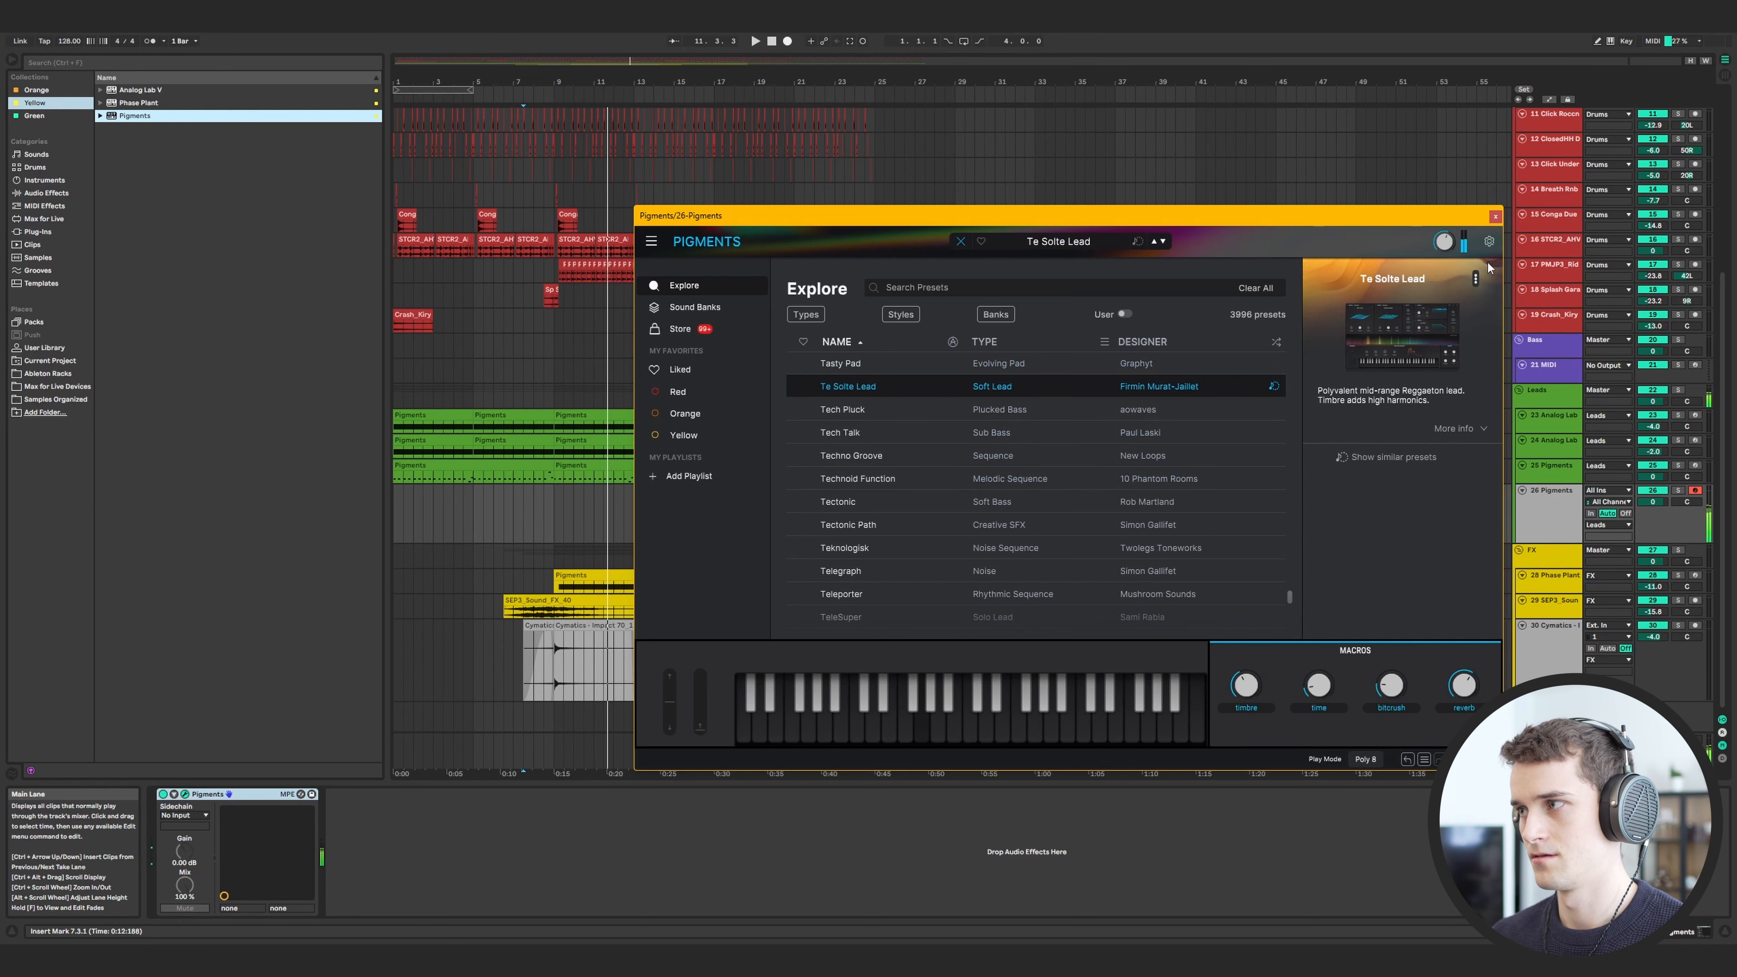
left_click(1496, 218)
- Set the new Pigments track's volume to -2.7 dB and record a MIDI part on it from bar 9
left_click(515, 523)
left_click_drag(1654, 502, 1656, 507)
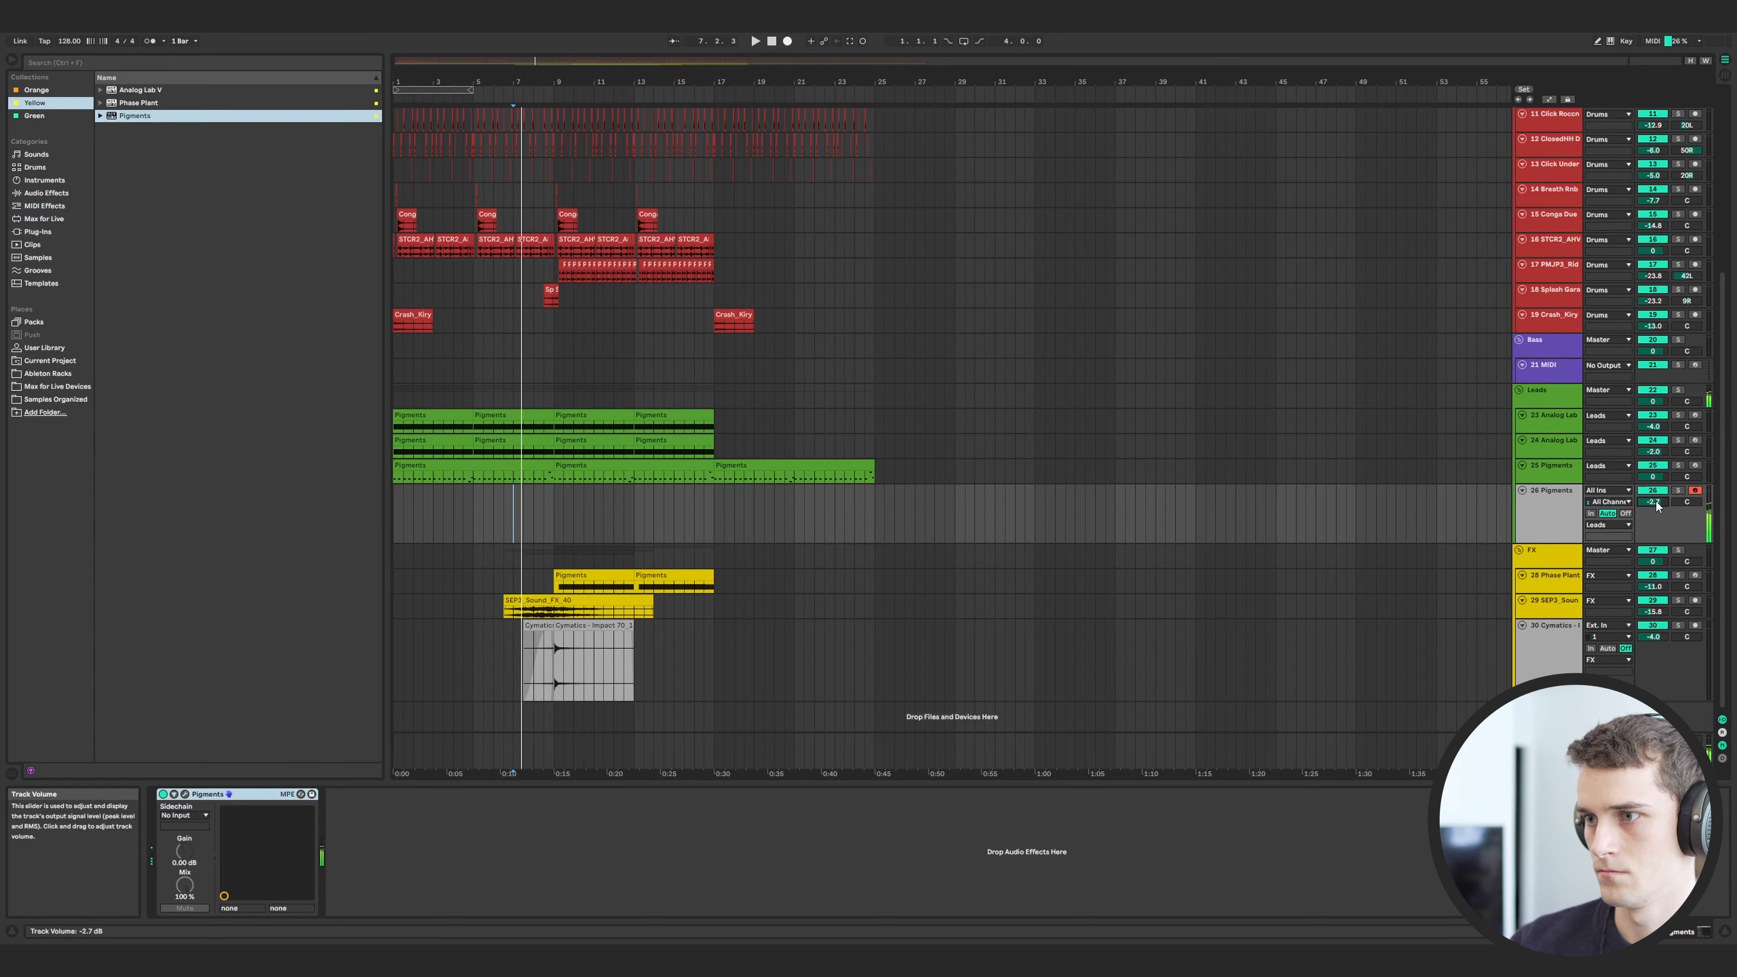
key("space")
left_click(787, 42)
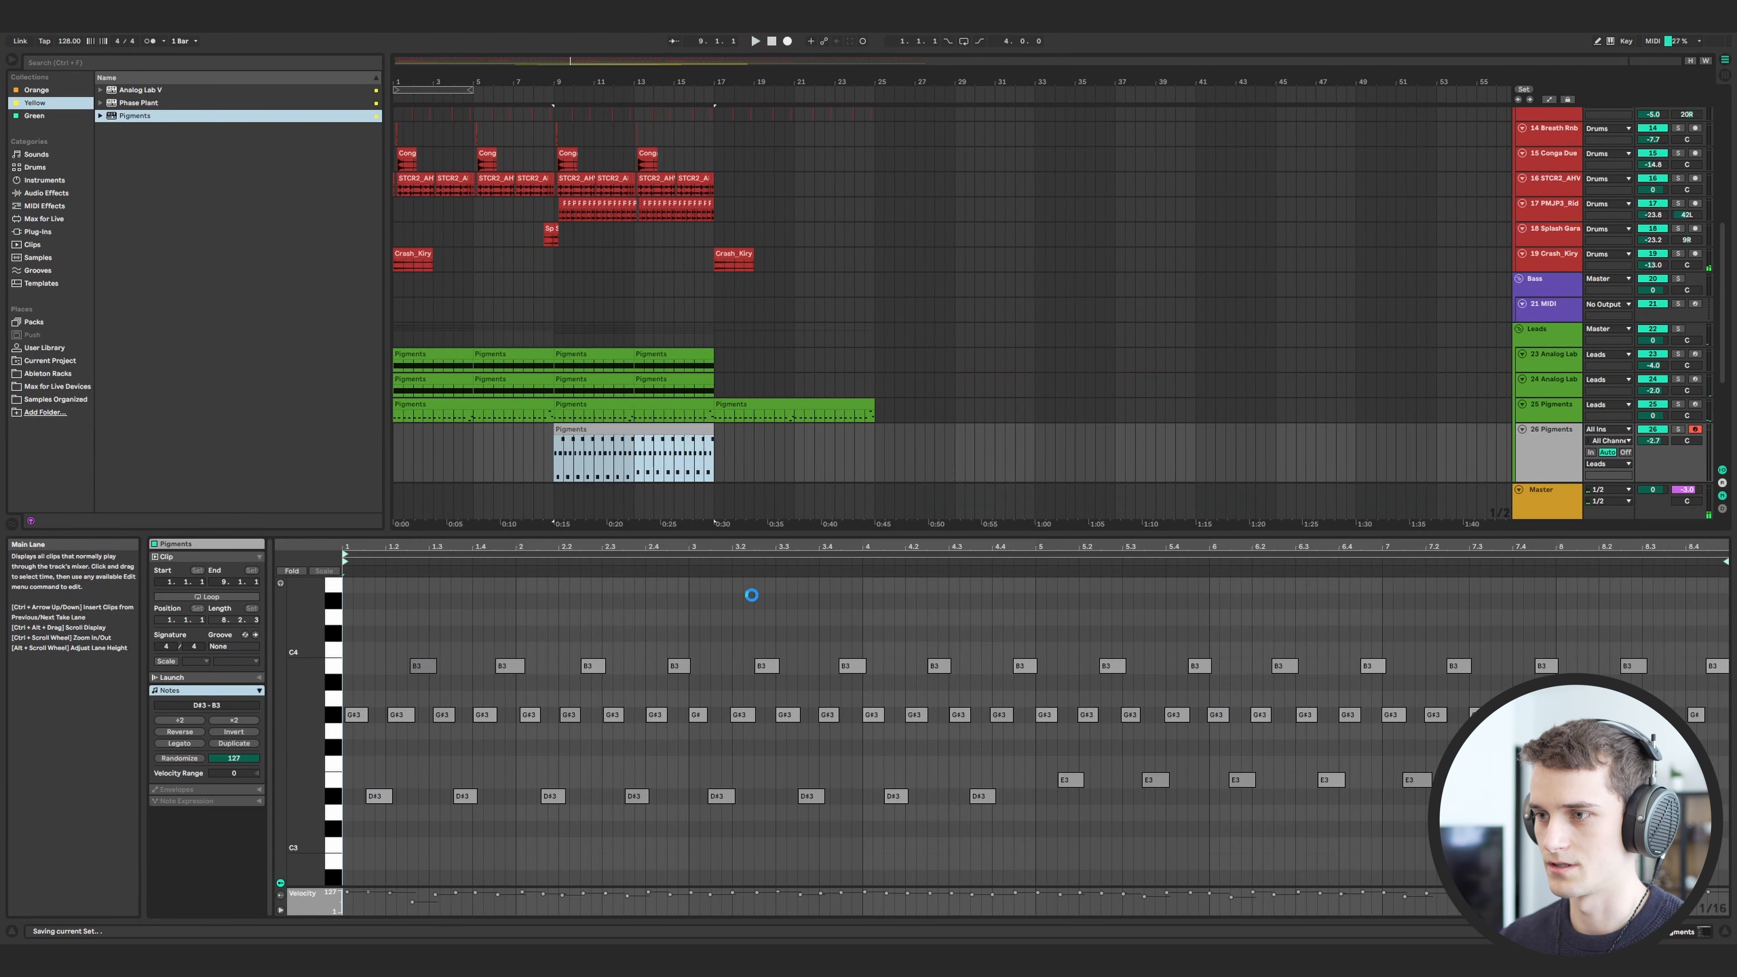
- Select all notes in the newly recorded Pigments clip and play it back from bar 9
left_click(757, 637)
key("ctrl+a")
key("space")
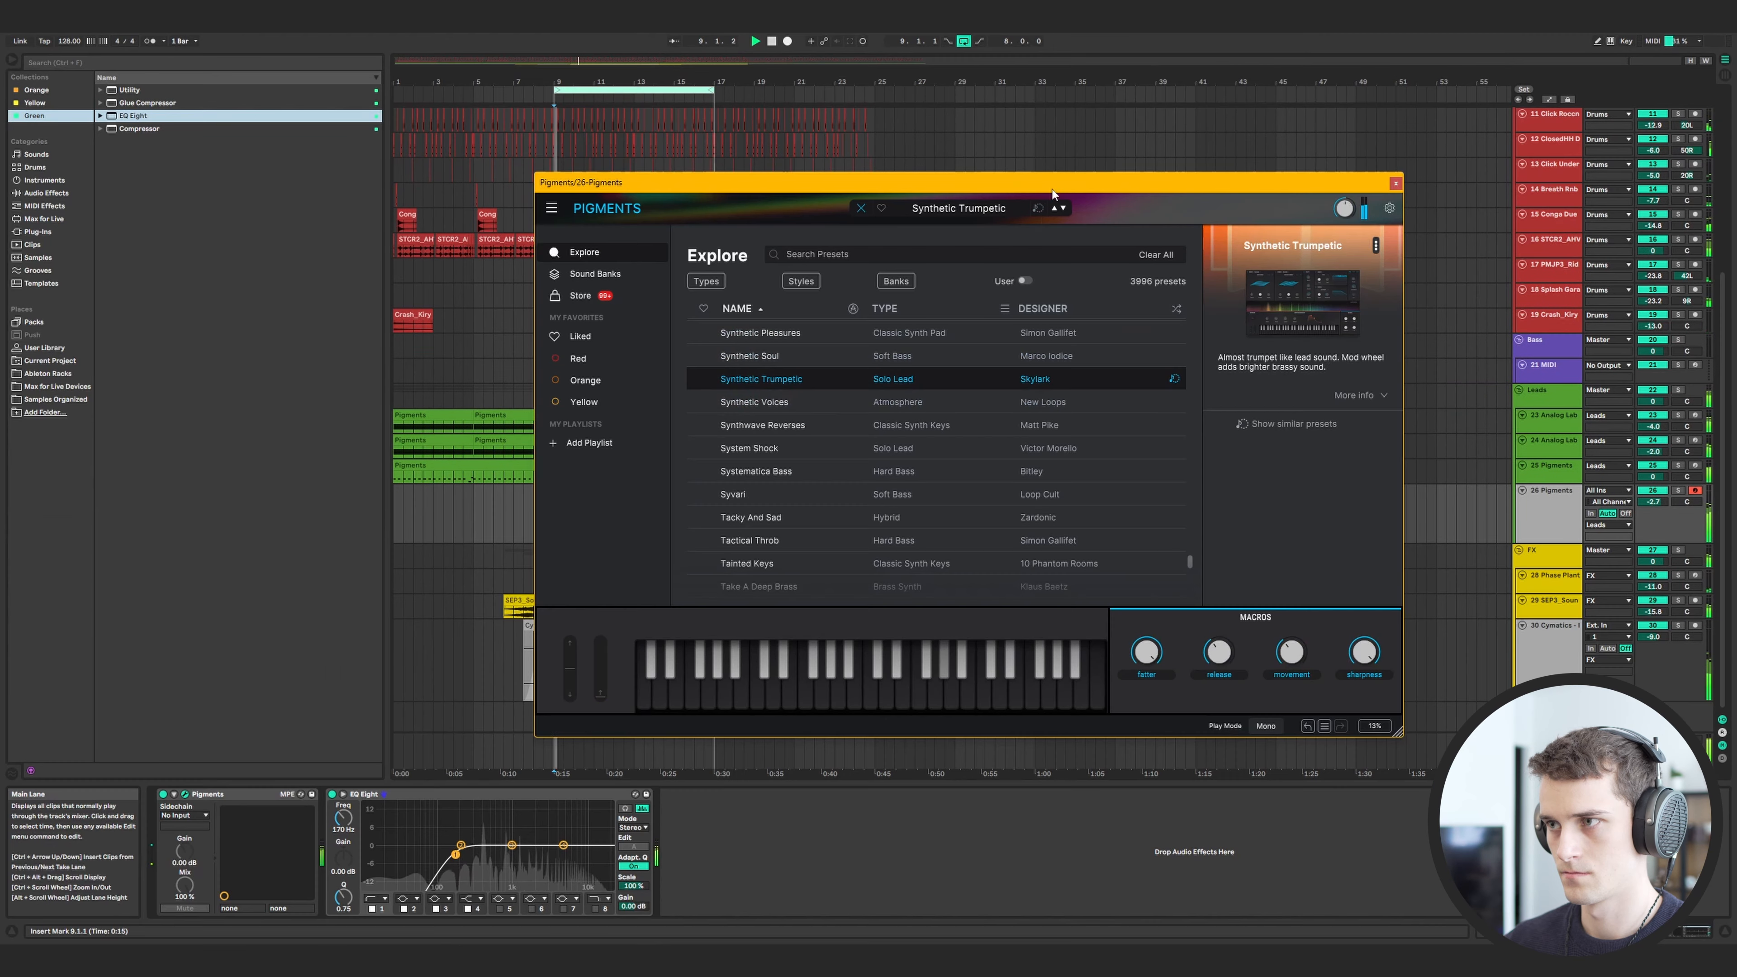
- Step back through the Pigments presets to Synthetic Pleasures during playback and close the plug-in window
left_click(1055, 209)
left_click(1056, 210)
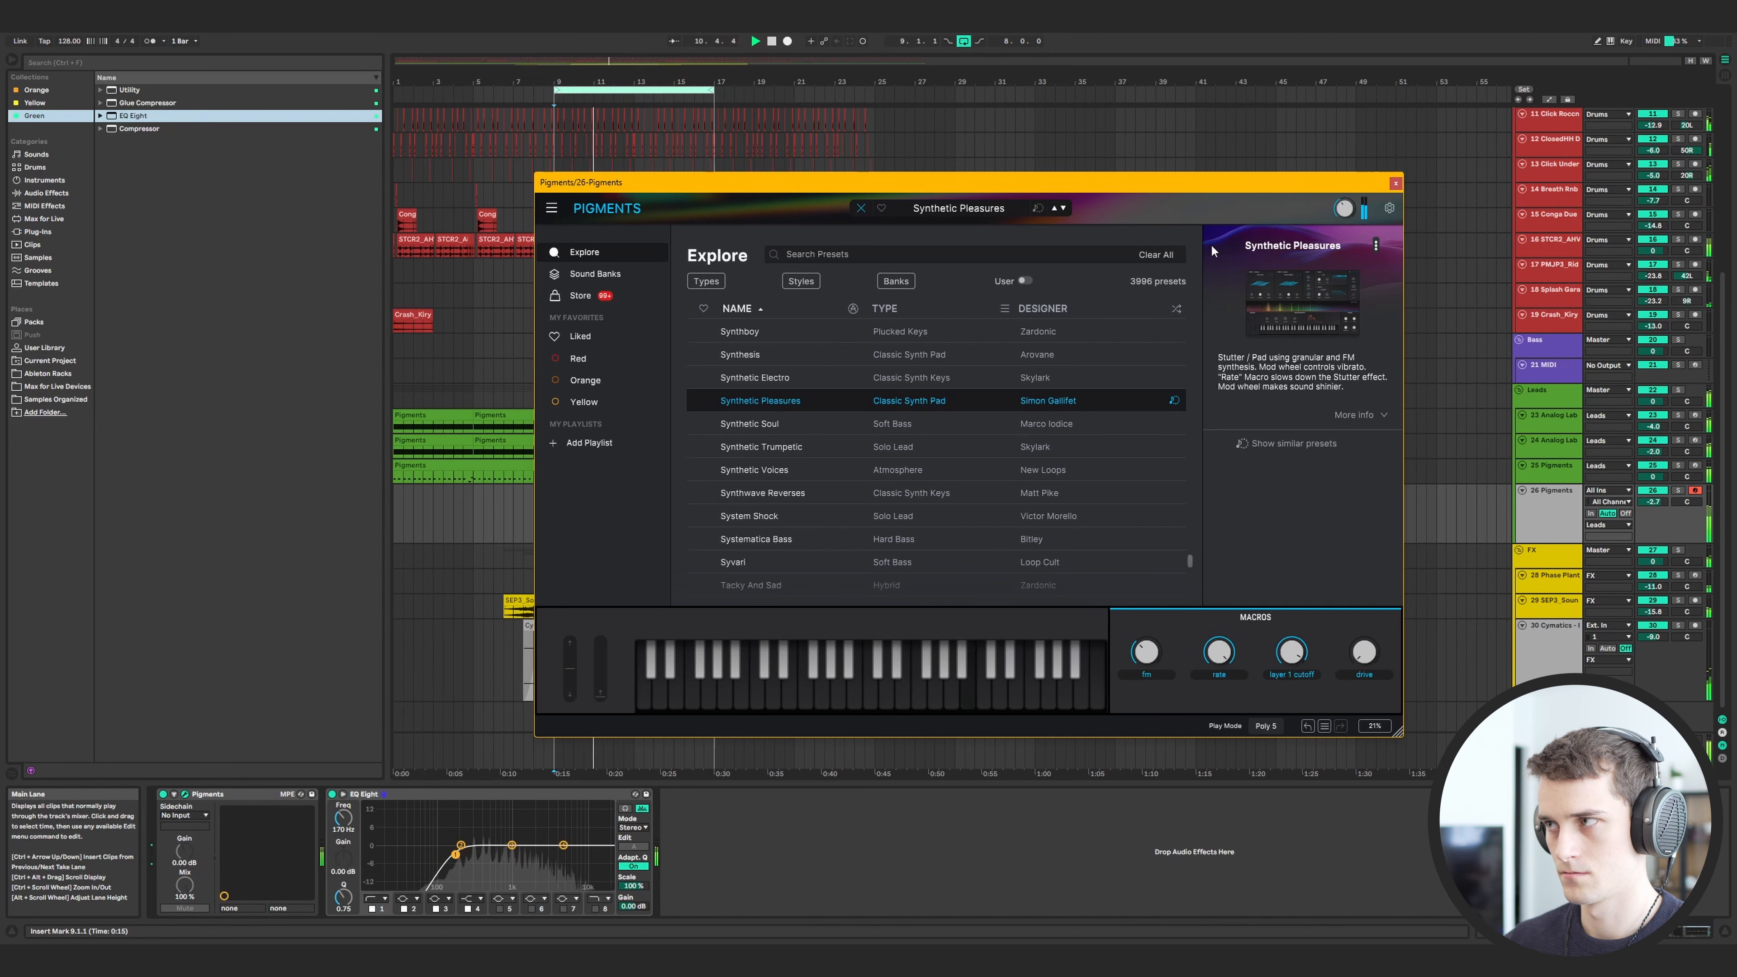
left_click(1396, 183)
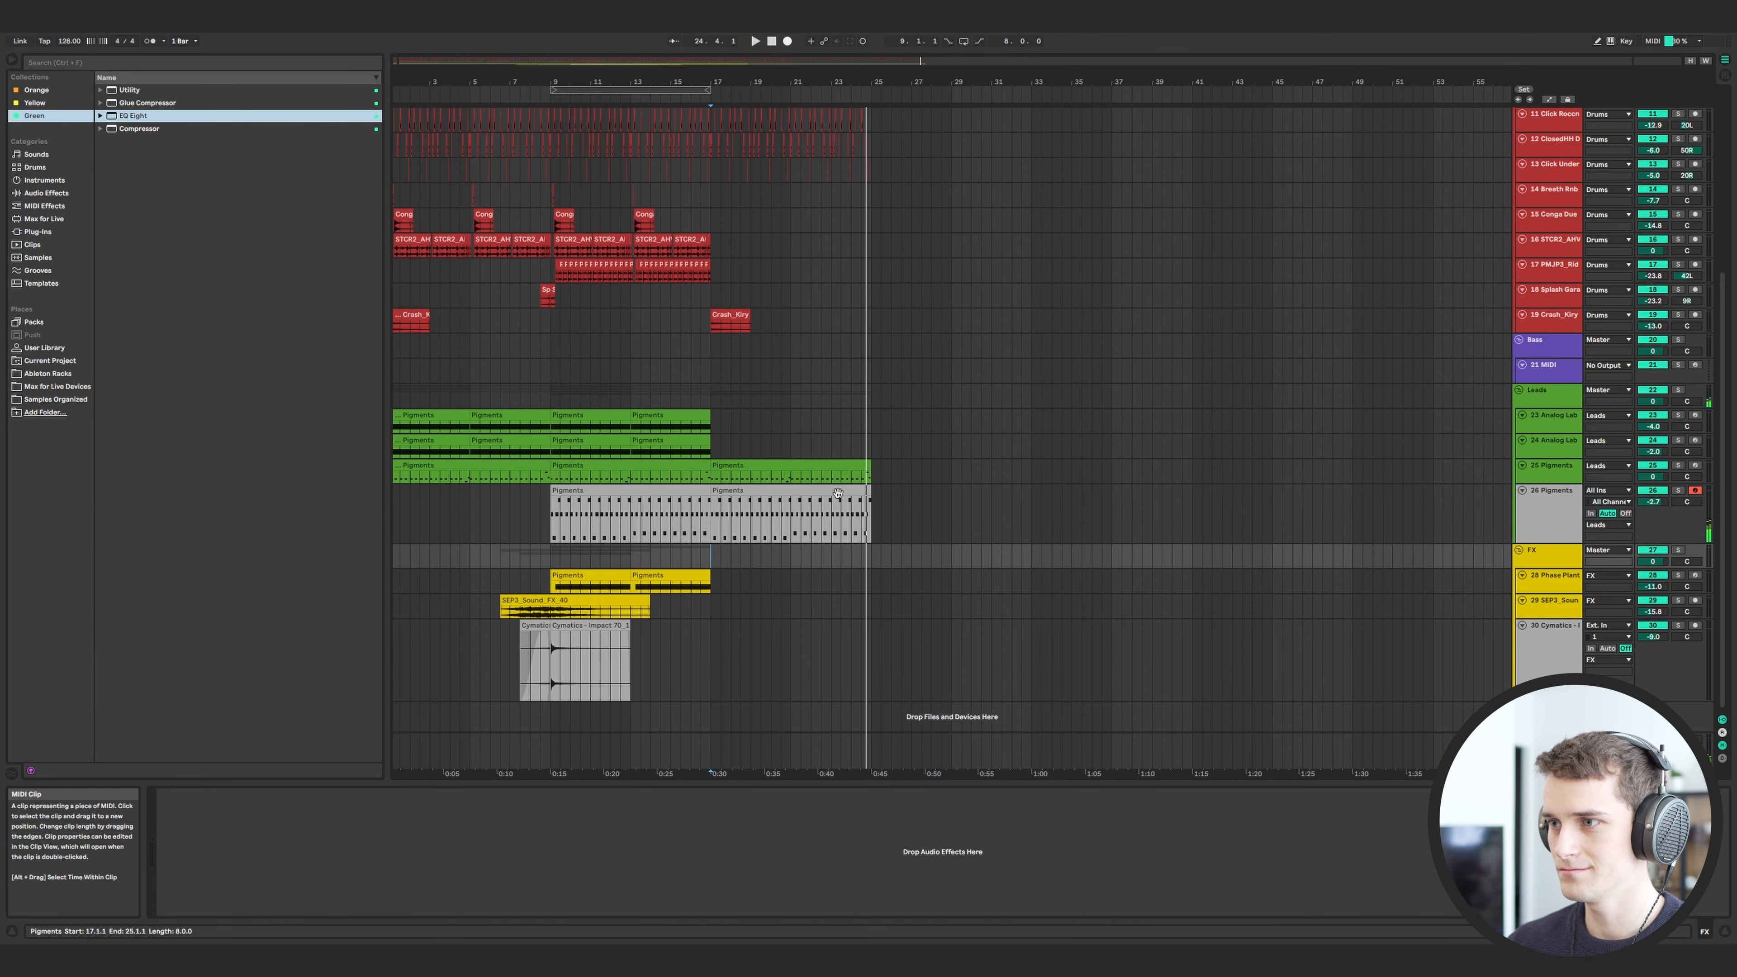
- Open the duplicated Pigments clip that ends at bar 25 on track 26
scroll(843, 499, "up", 3)
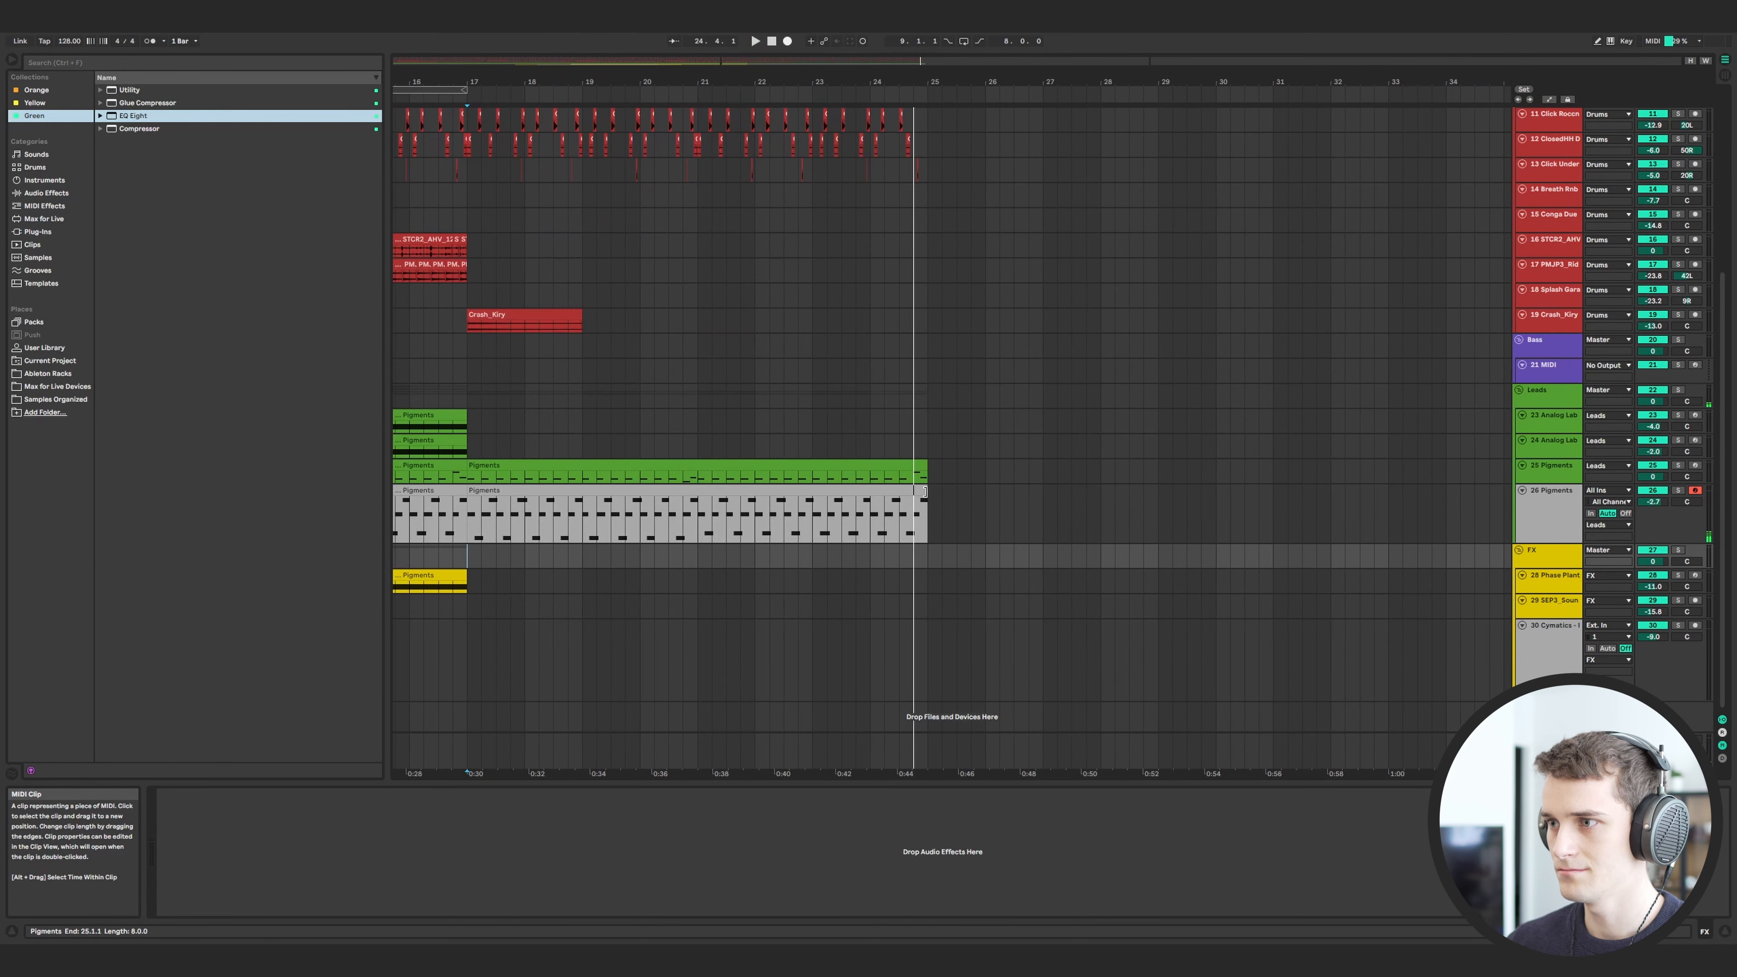
double_click(924, 492)
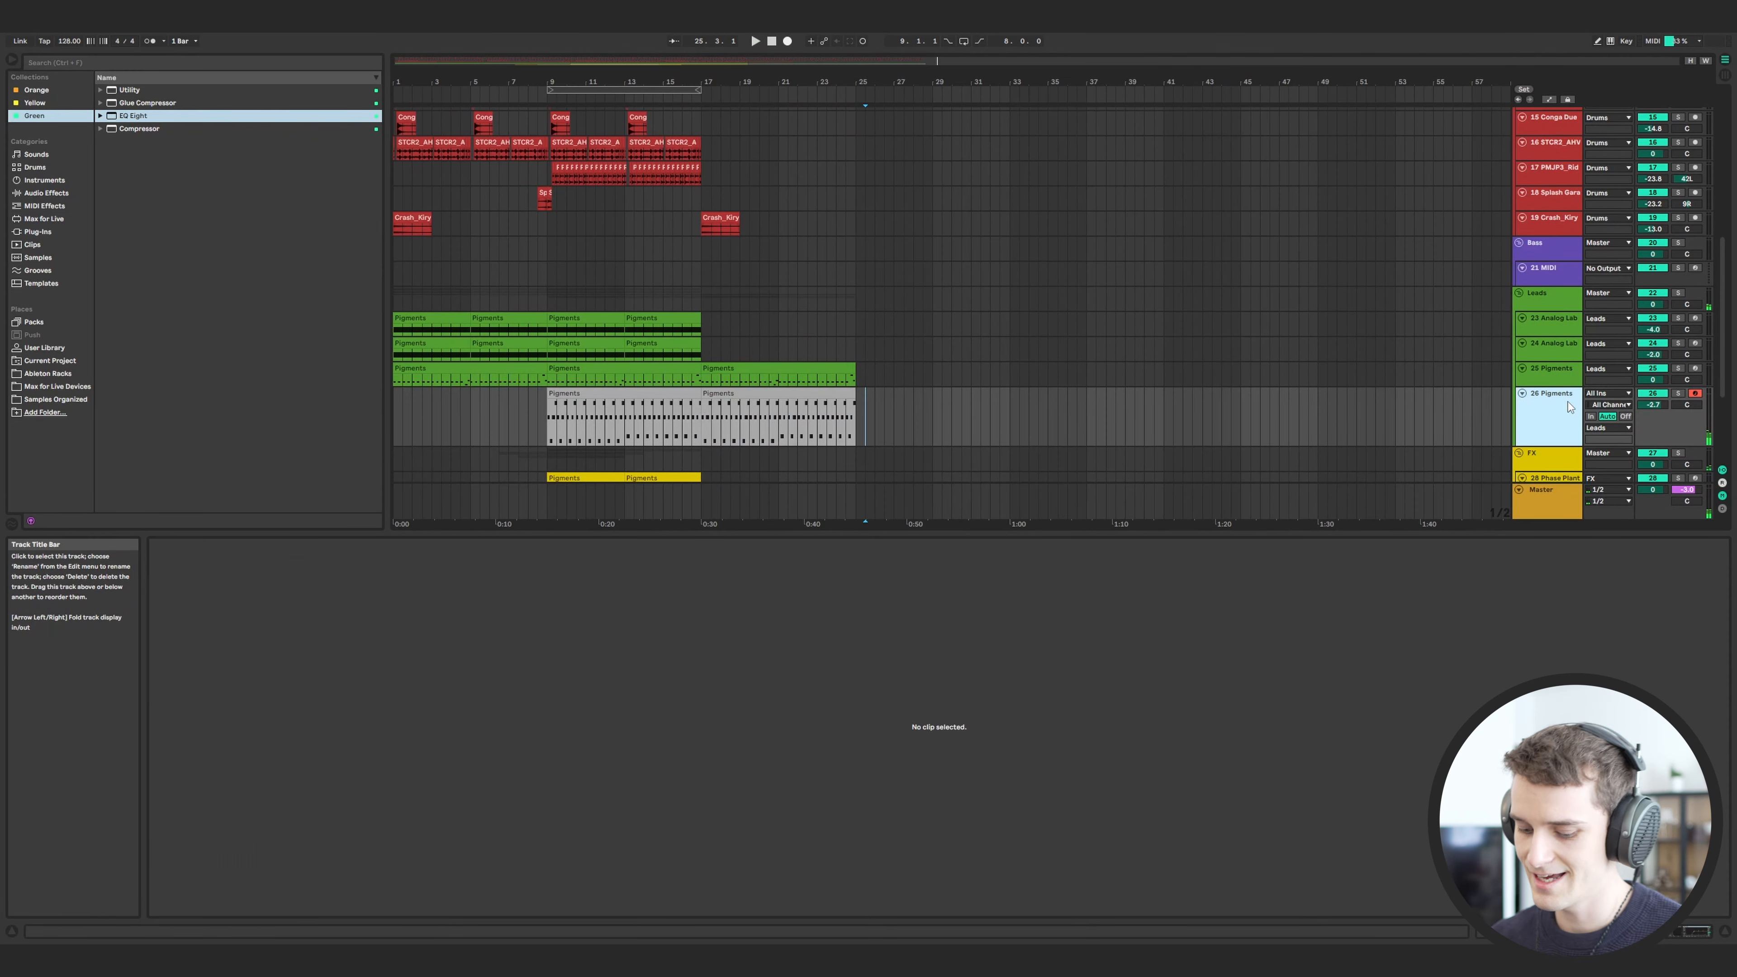
- Insert a MIDI track below 26 Pigments, load Phase Plant from the Yellow collection and add an Analog generator
key("ctrl+shift+t")
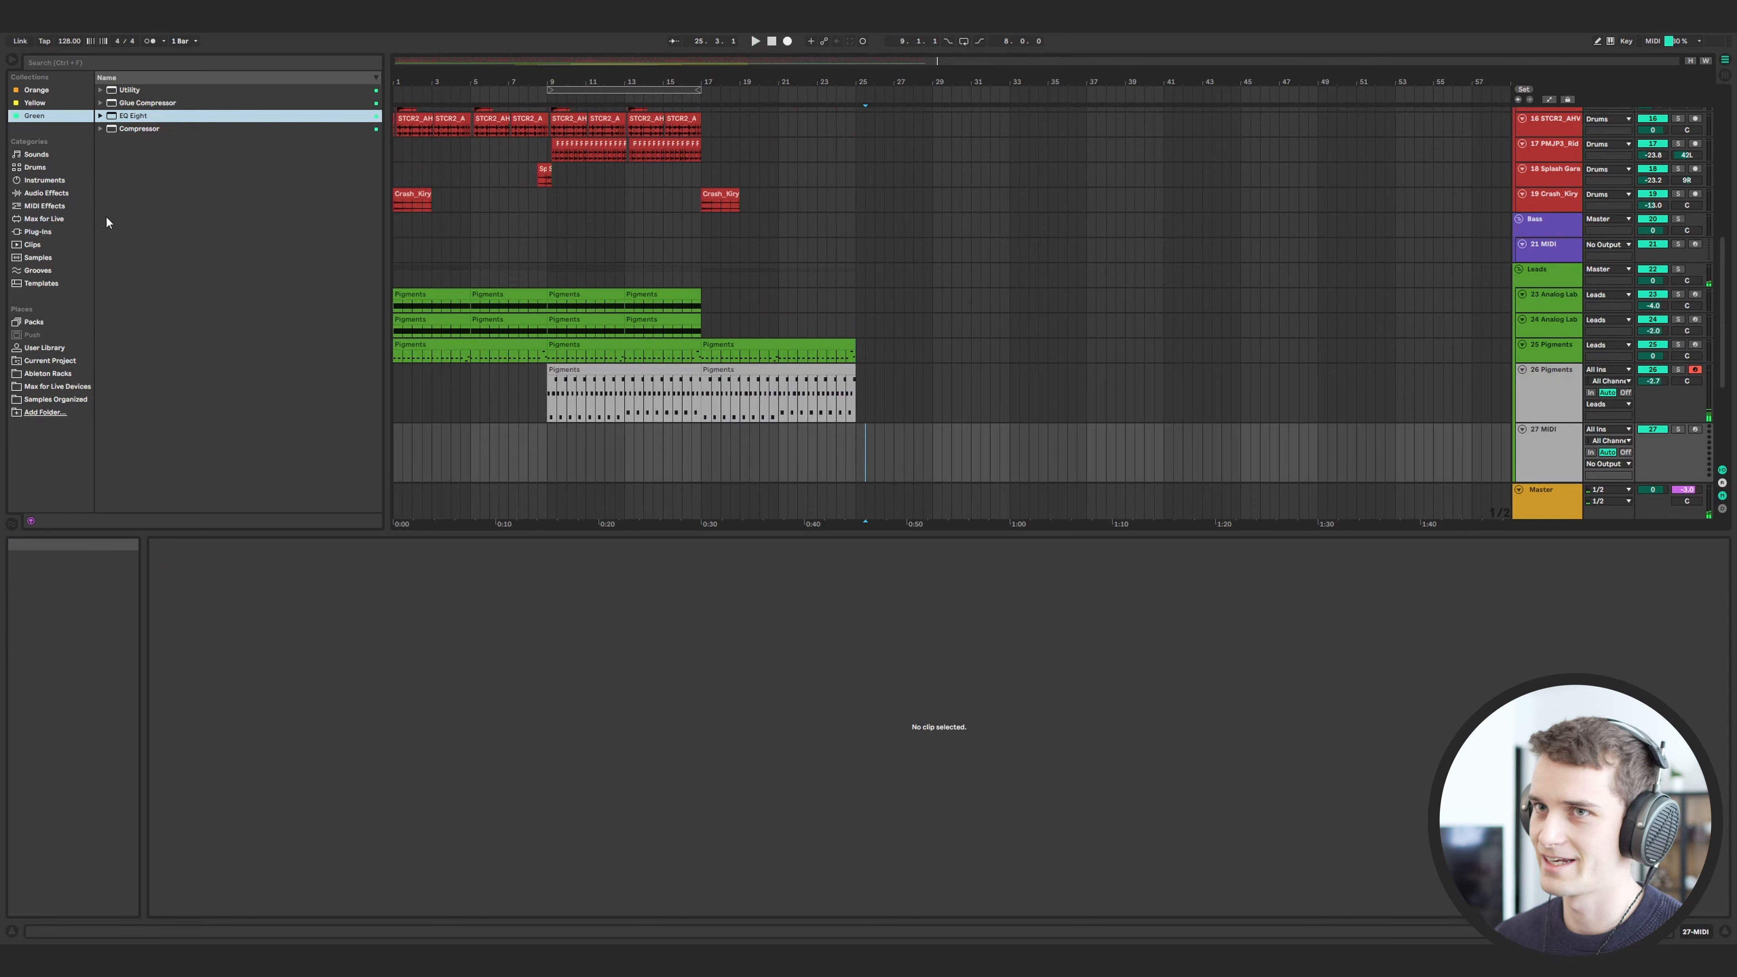
left_click(31, 91)
left_click(41, 104)
left_click(60, 115)
left_click(35, 104)
left_click_drag(139, 102, 897, 450)
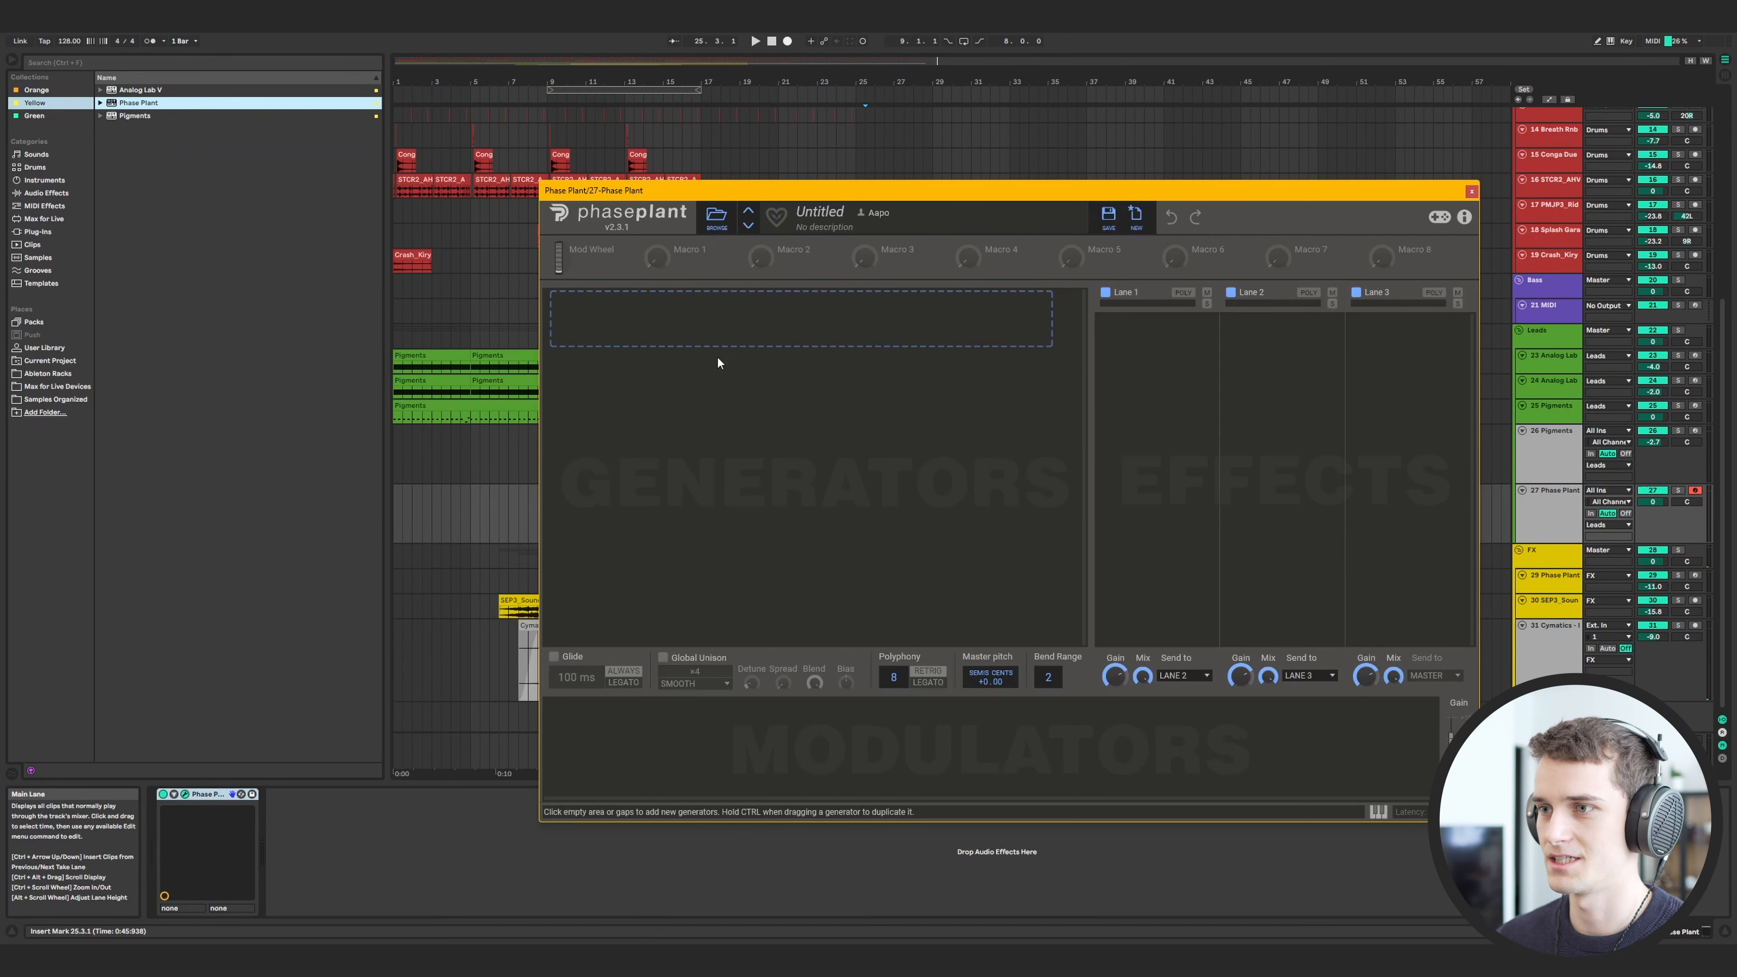
left_click(731, 334)
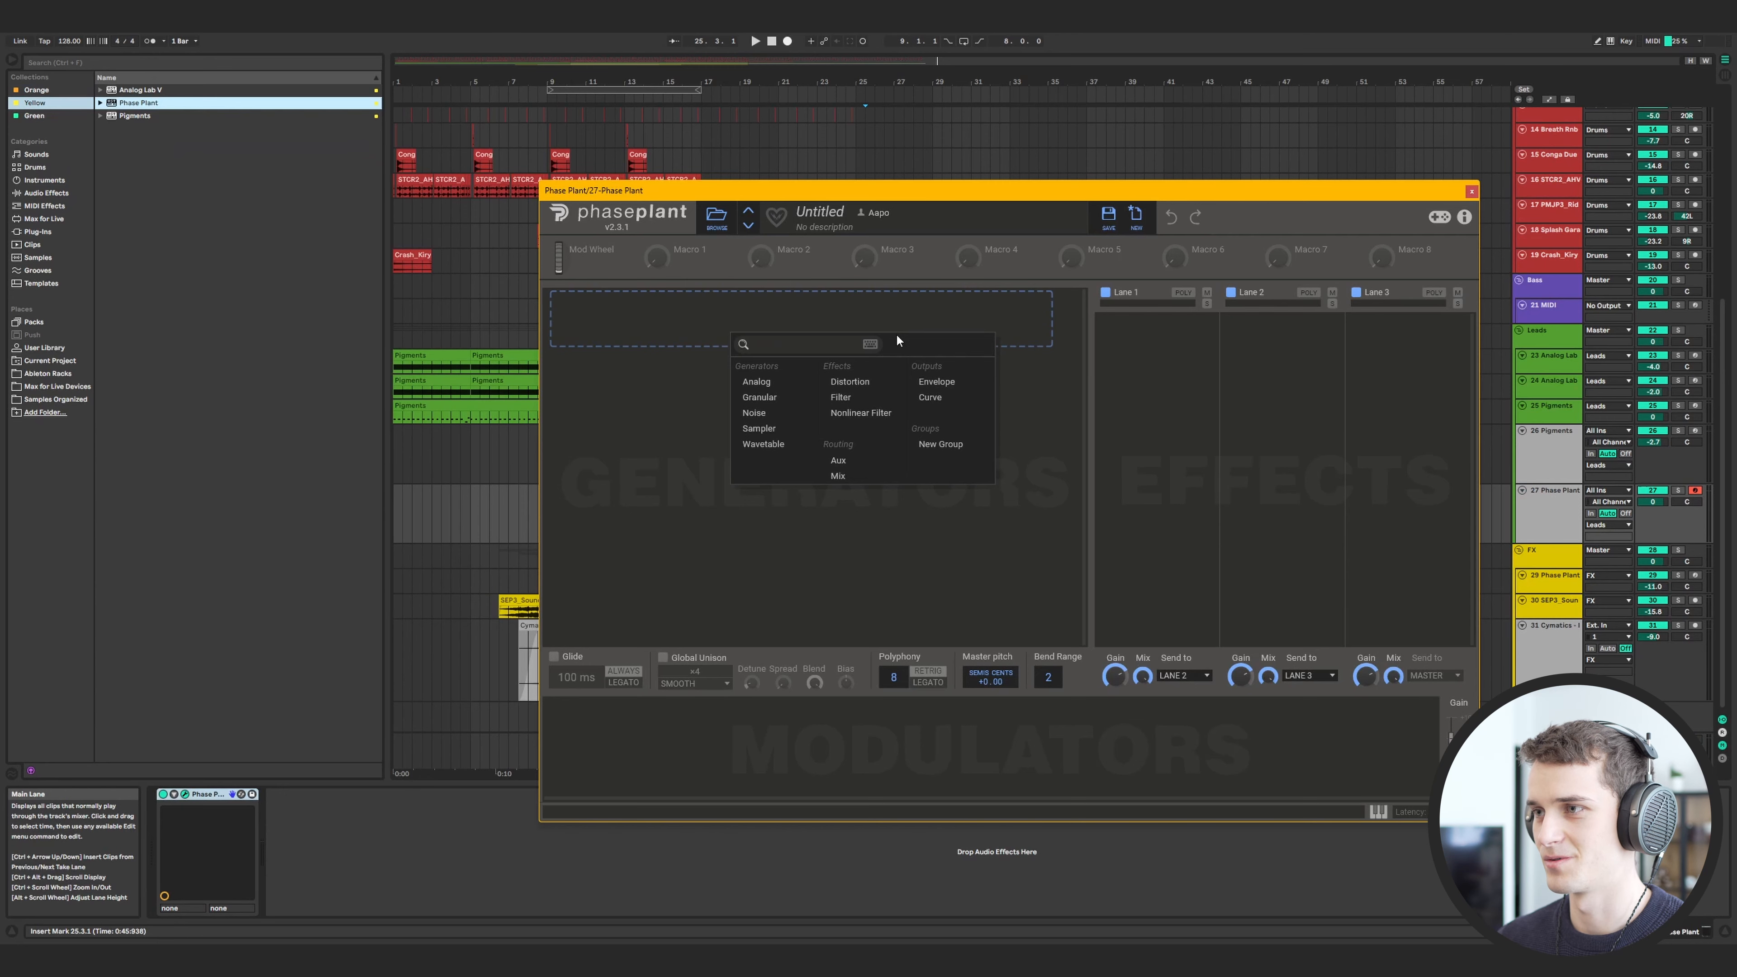
left_click(756, 382)
- Record a two-bar Phase Plant clip of repeated D#4 notes from bar 25 and select all its notes
left_click(787, 41)
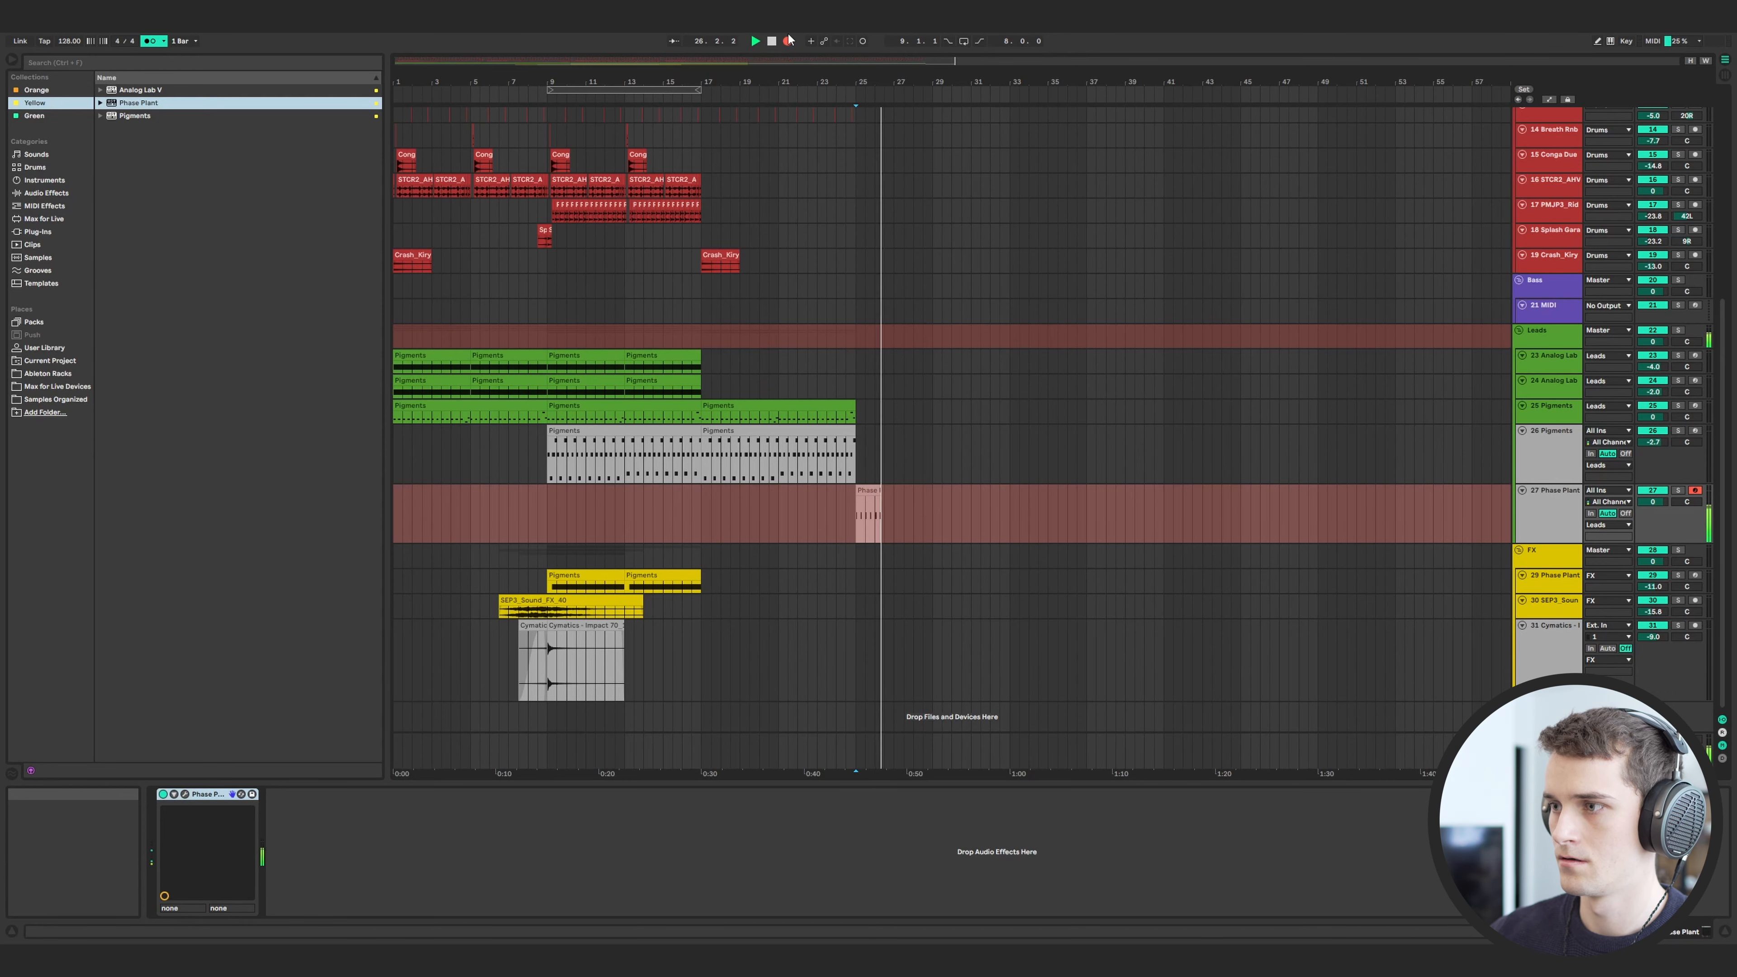
key("space")
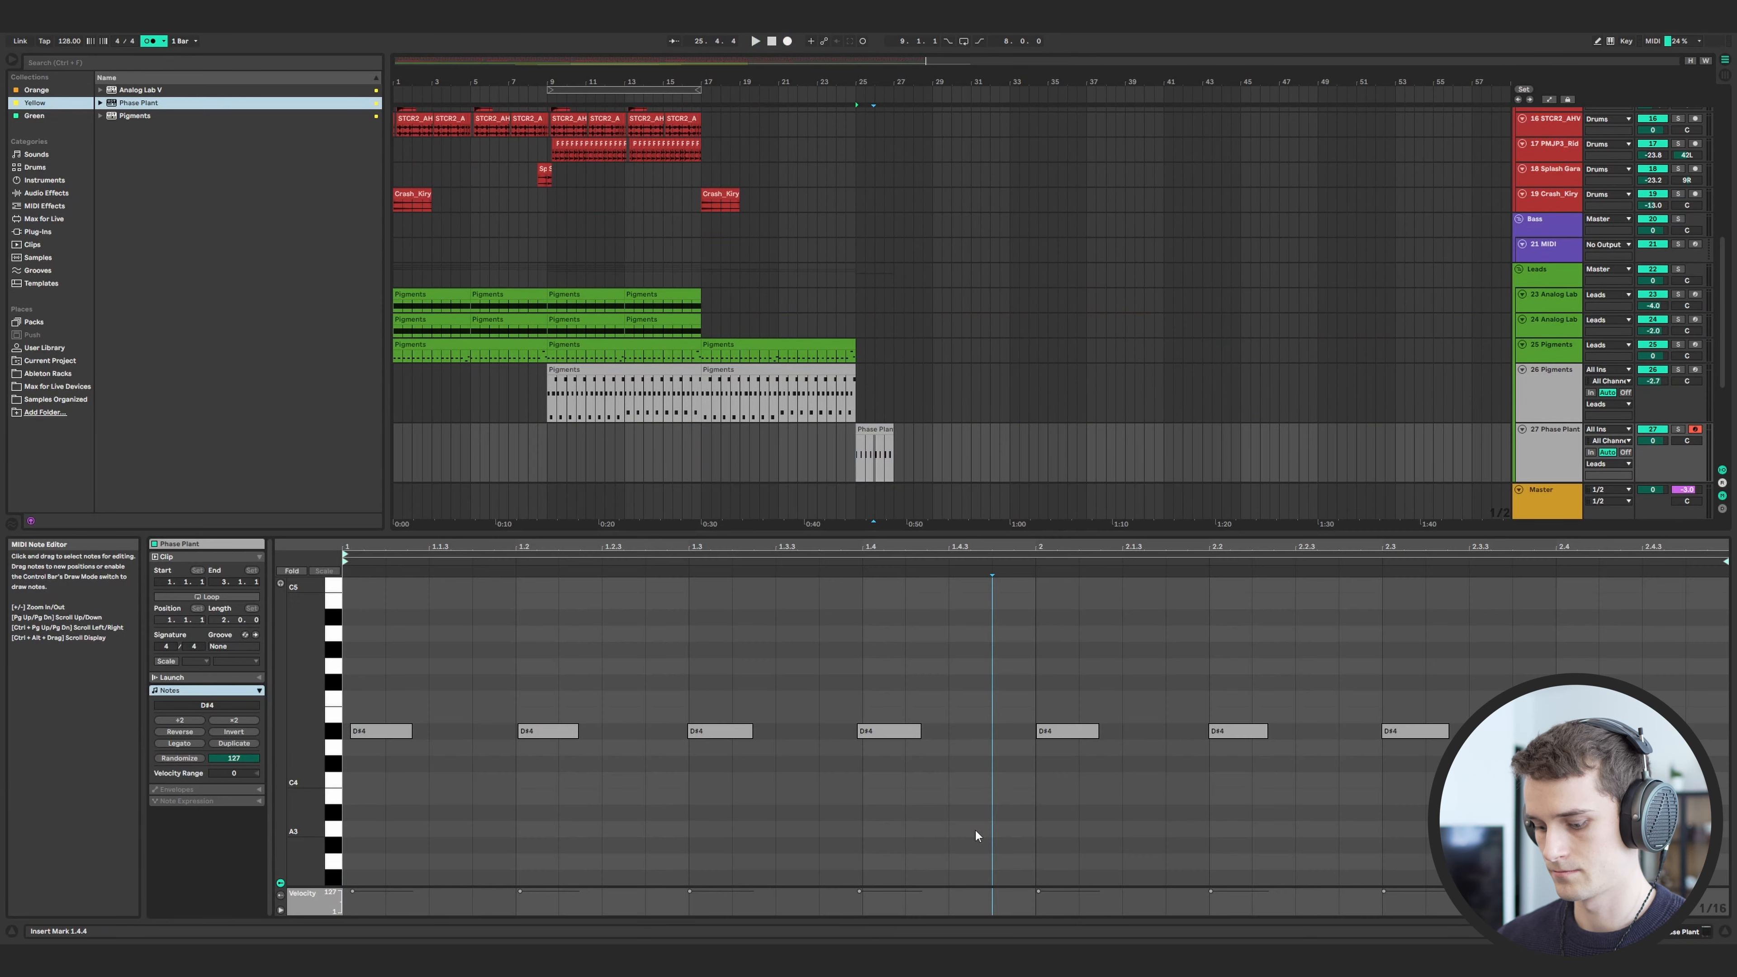
key("ctrl+a")
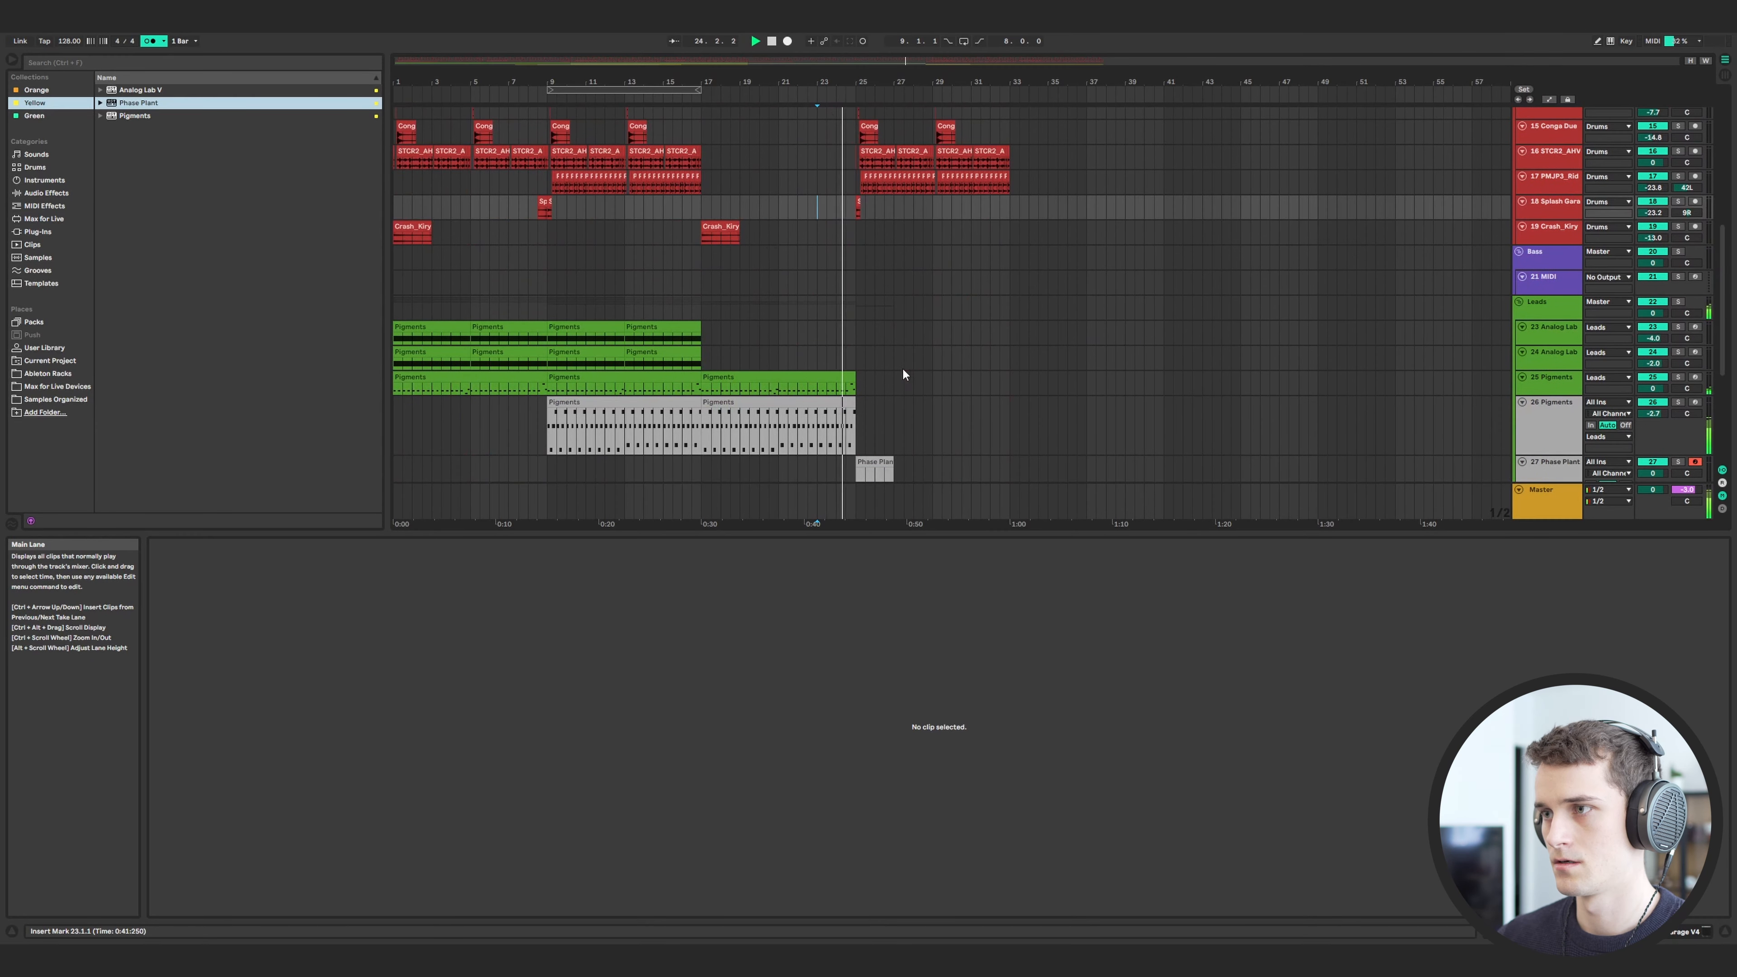
- Play through the bar 25 transition, add Utility to the 26 Pigments track and show its Gain automation
scroll(901, 367, "up", 6)
scroll(882, 367, "down", 10)
scroll(874, 375, "up", 8)
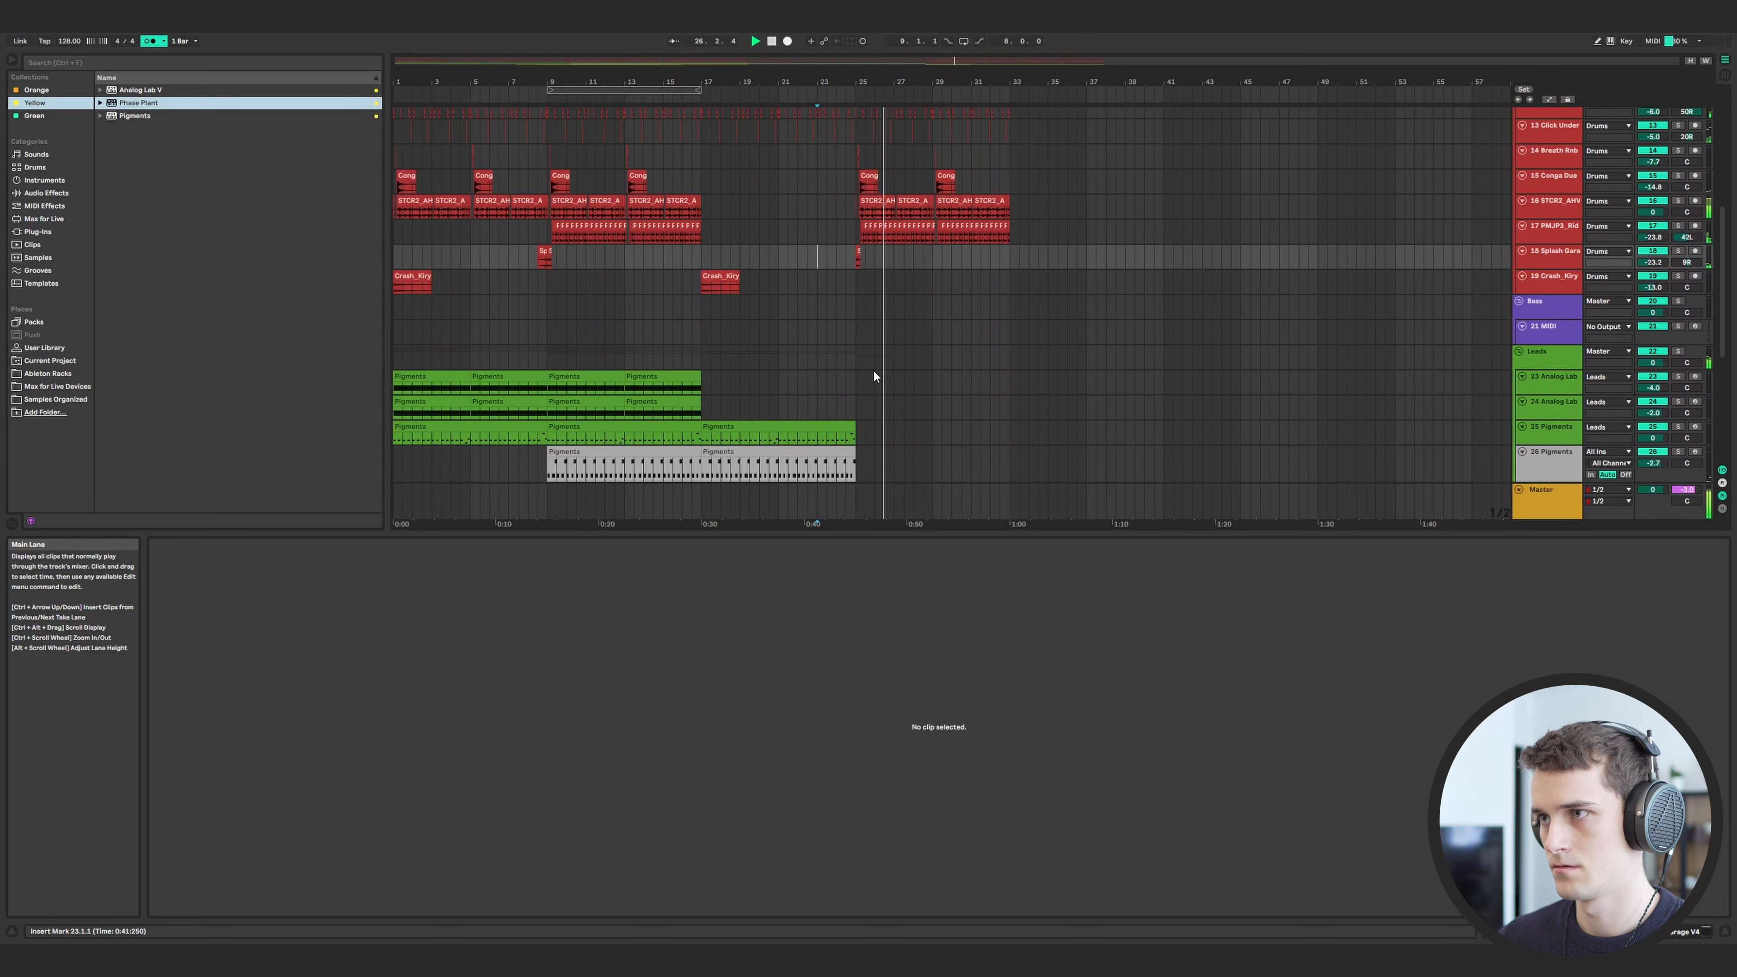
scroll(872, 376, "down", 3)
left_click(871, 372)
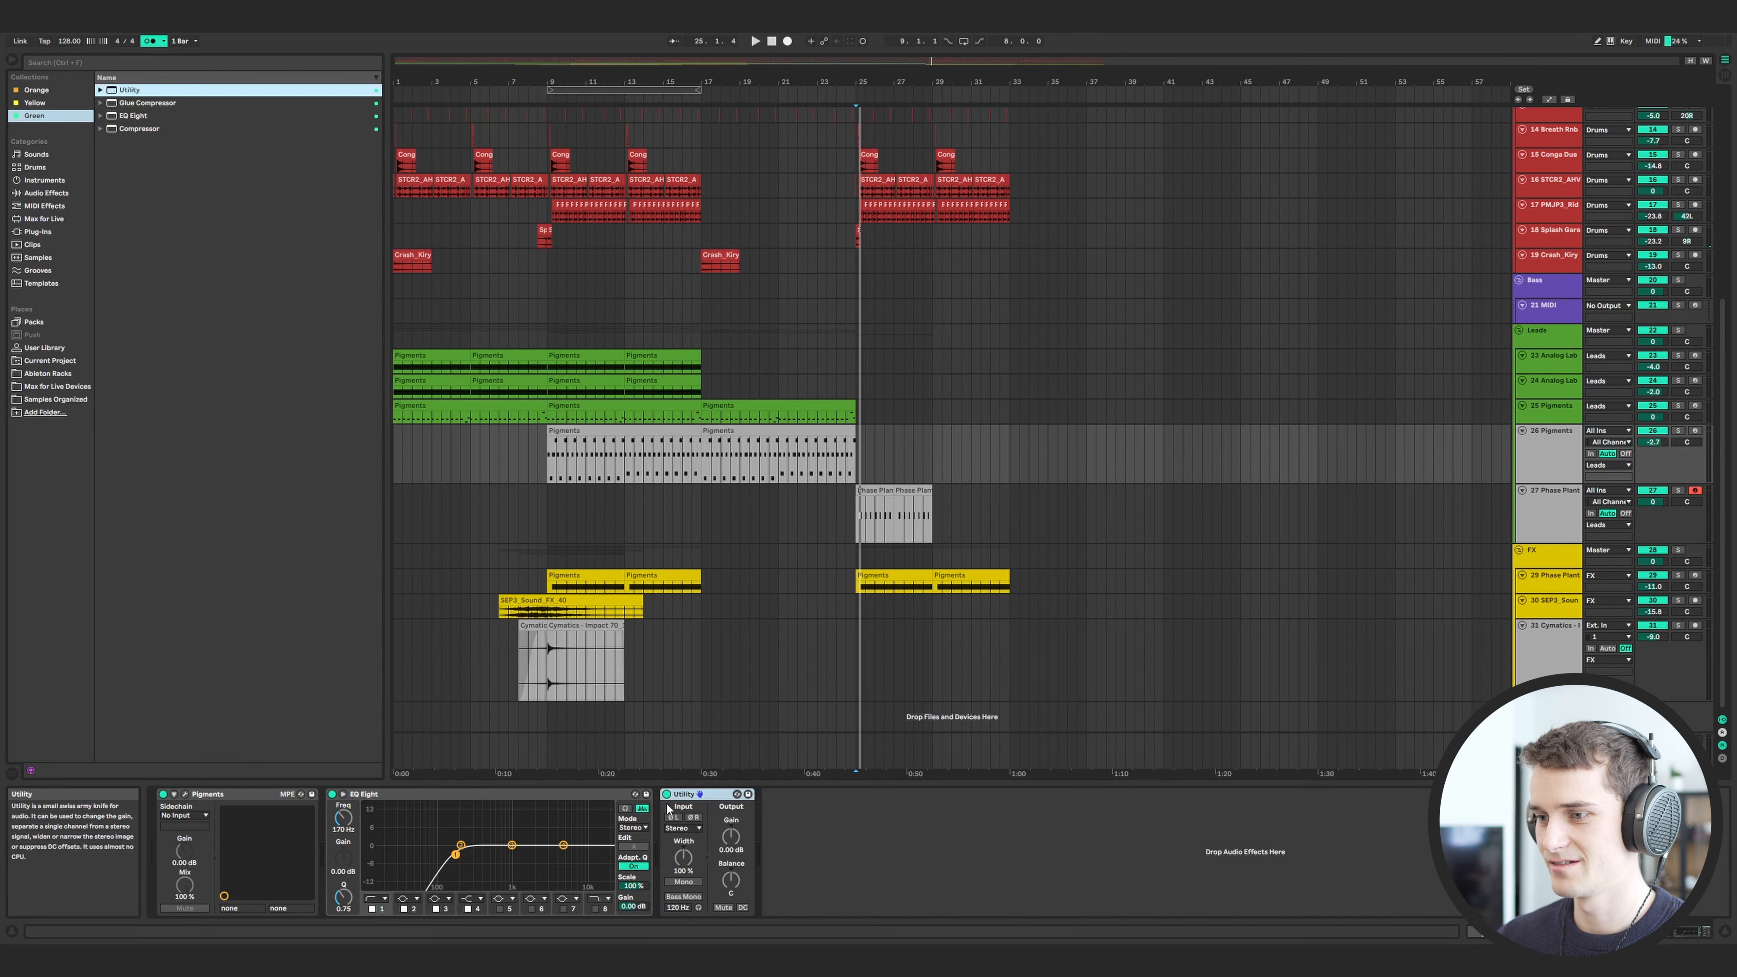
left_click(731, 836)
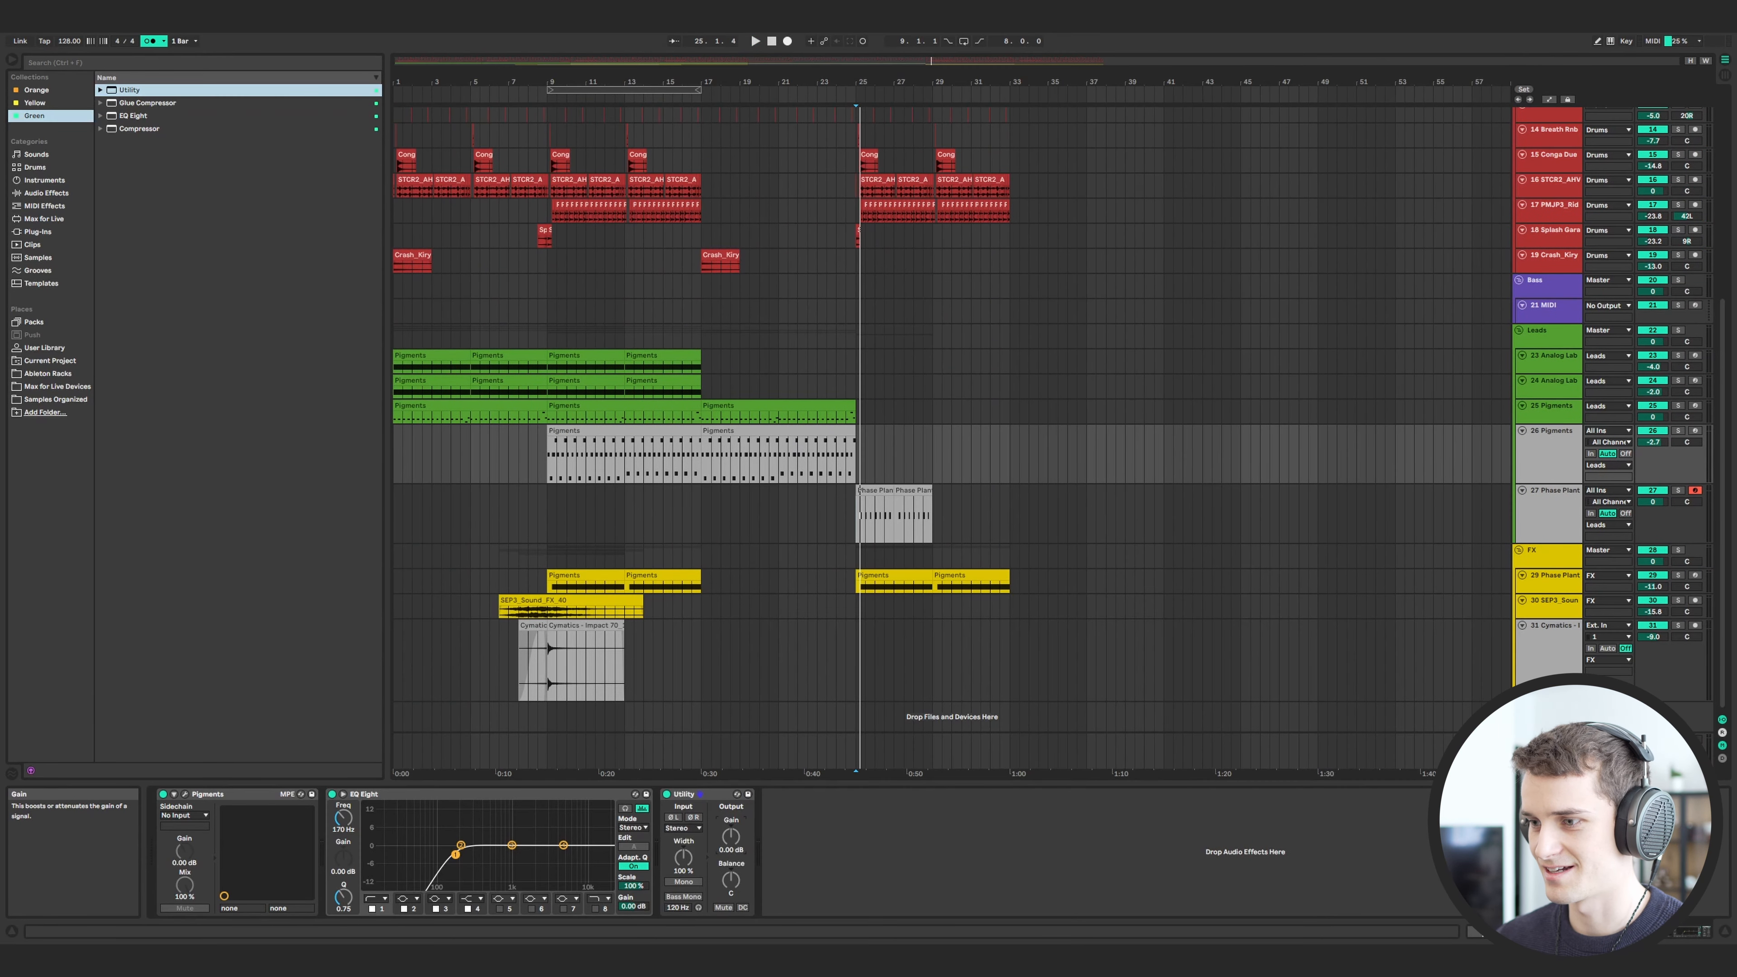
key("a")
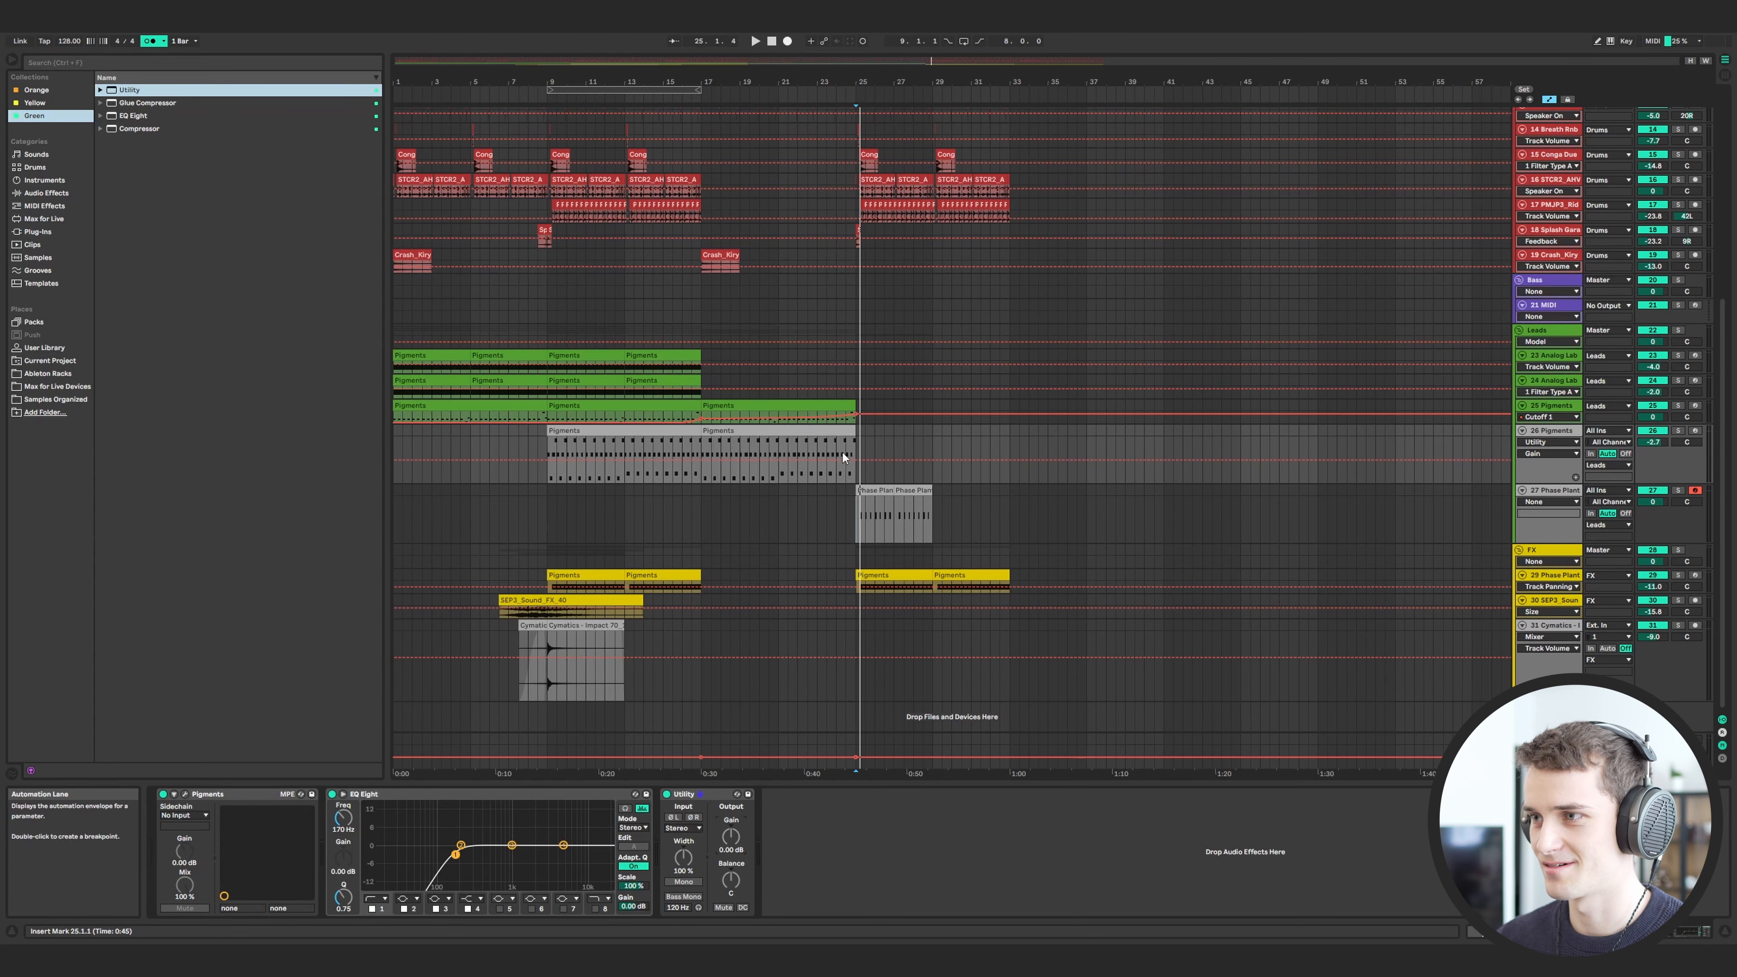
- Add breakpoints to the 26 Pigments track's Utility Gain envelope so it drops at bar 25, and hide automation
left_click(856, 460)
scroll(856, 460, "up", 4)
left_click_drag(869, 461, 855, 481)
key("a")
scroll(858, 475, "down", 4)
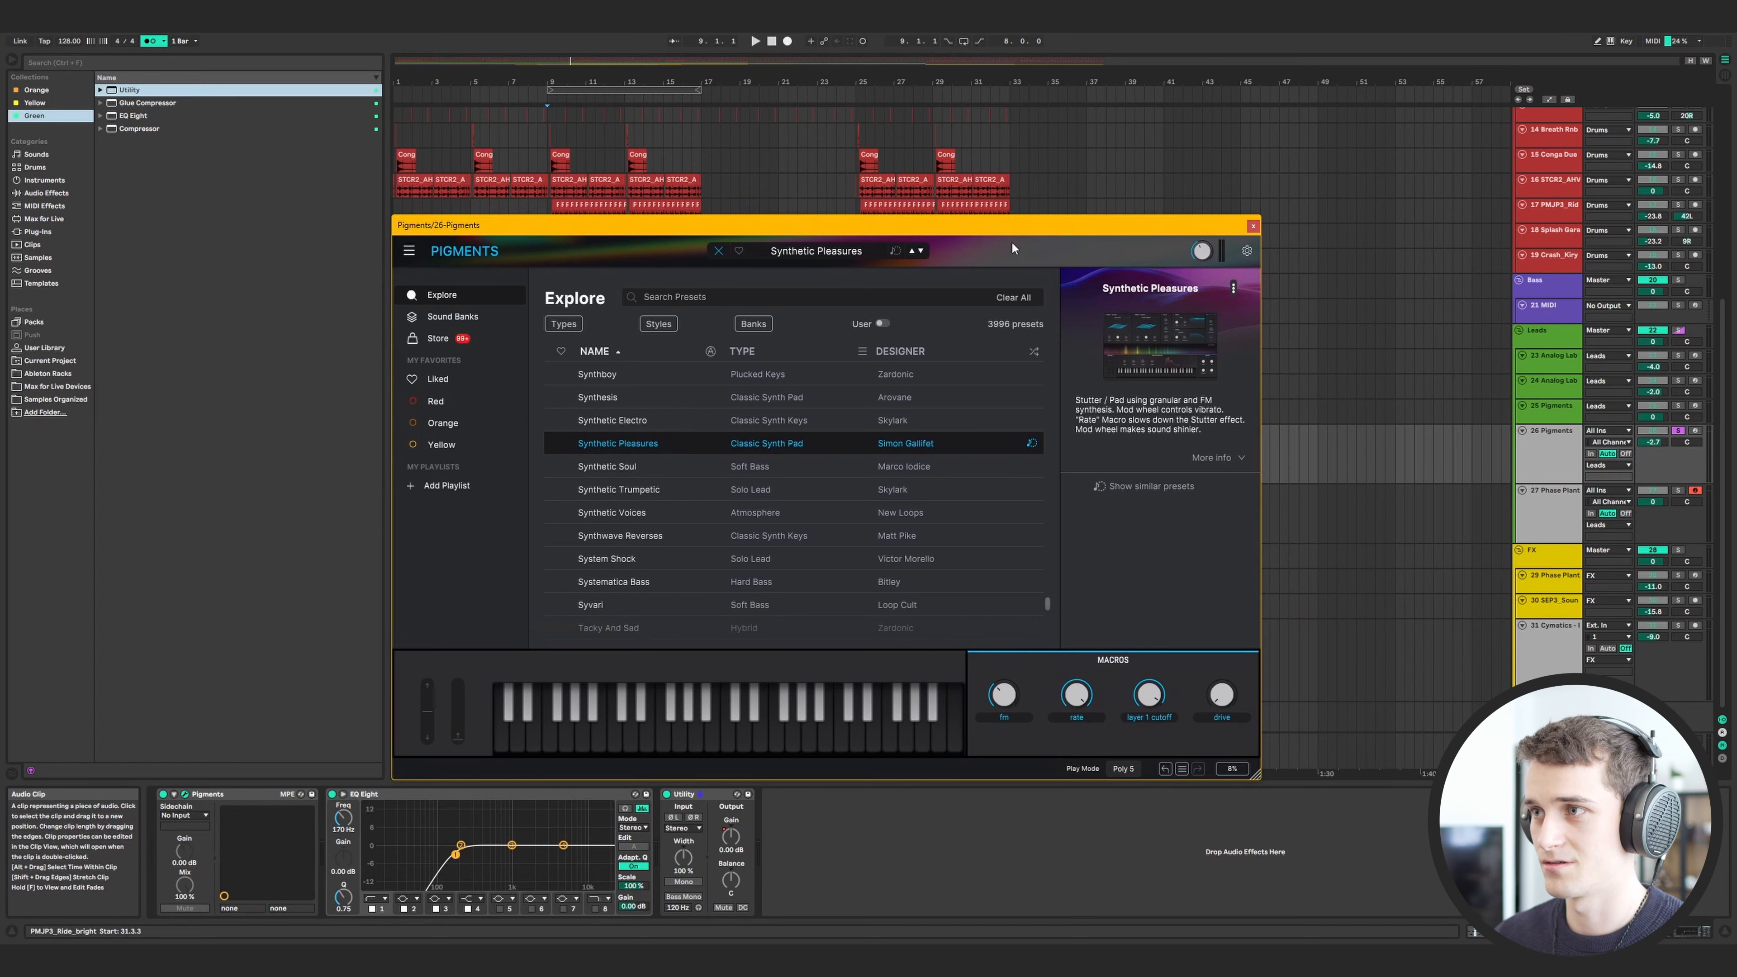
- Load the Synthetic Electro preset in track 26's Pigments and audition it soloed from bar 9
left_click_drag(1001, 233, 1010, 235)
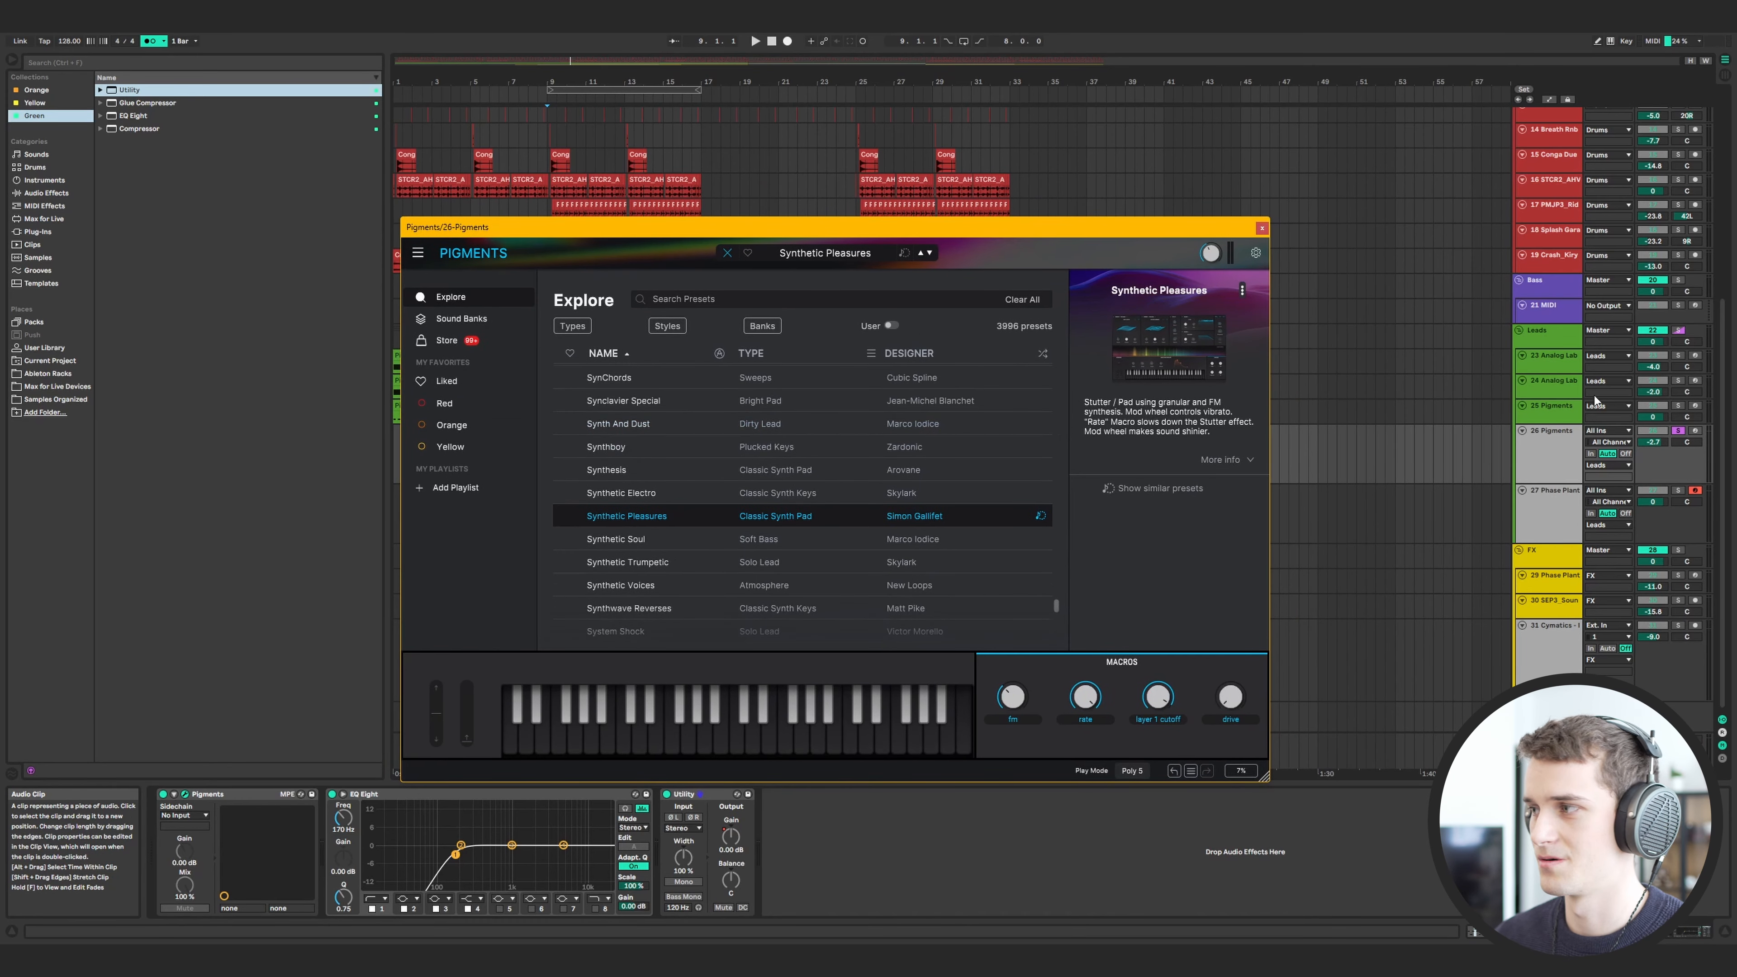
left_click(1569, 451)
left_click(706, 493)
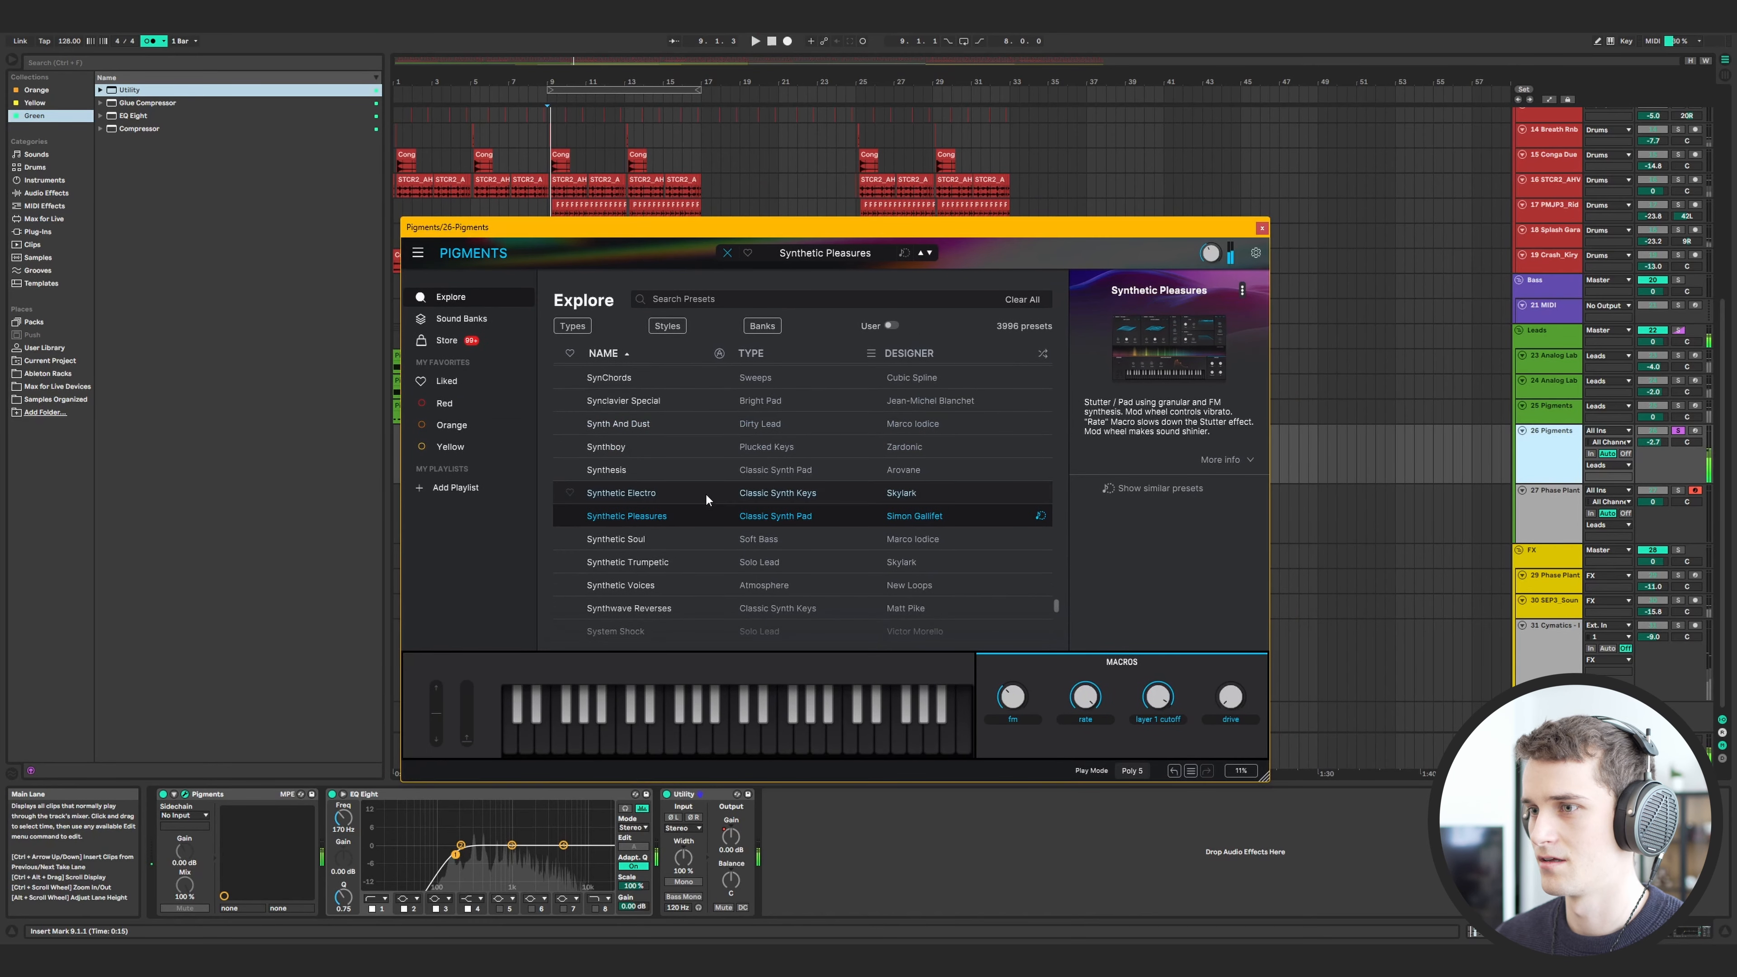
key("space")
left_click_drag(740, 231, 692, 197)
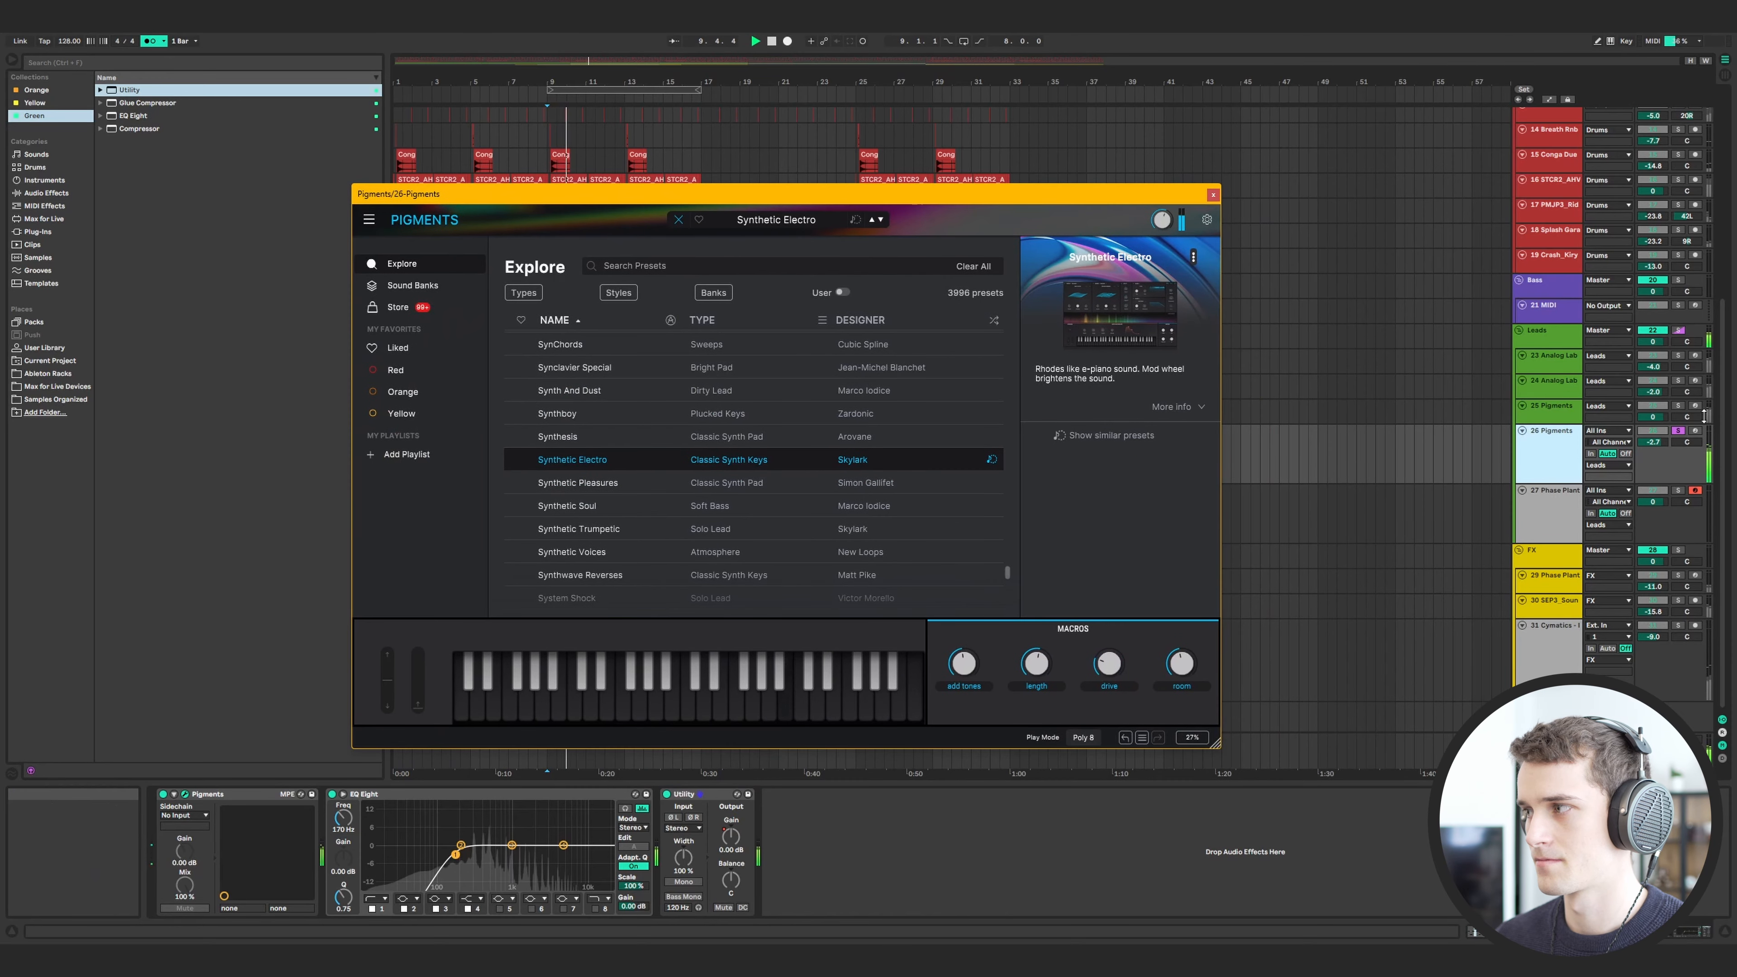
- Unsolo the 26 Pigments track, keep it selected and close the Pigments window
left_click(1679, 431)
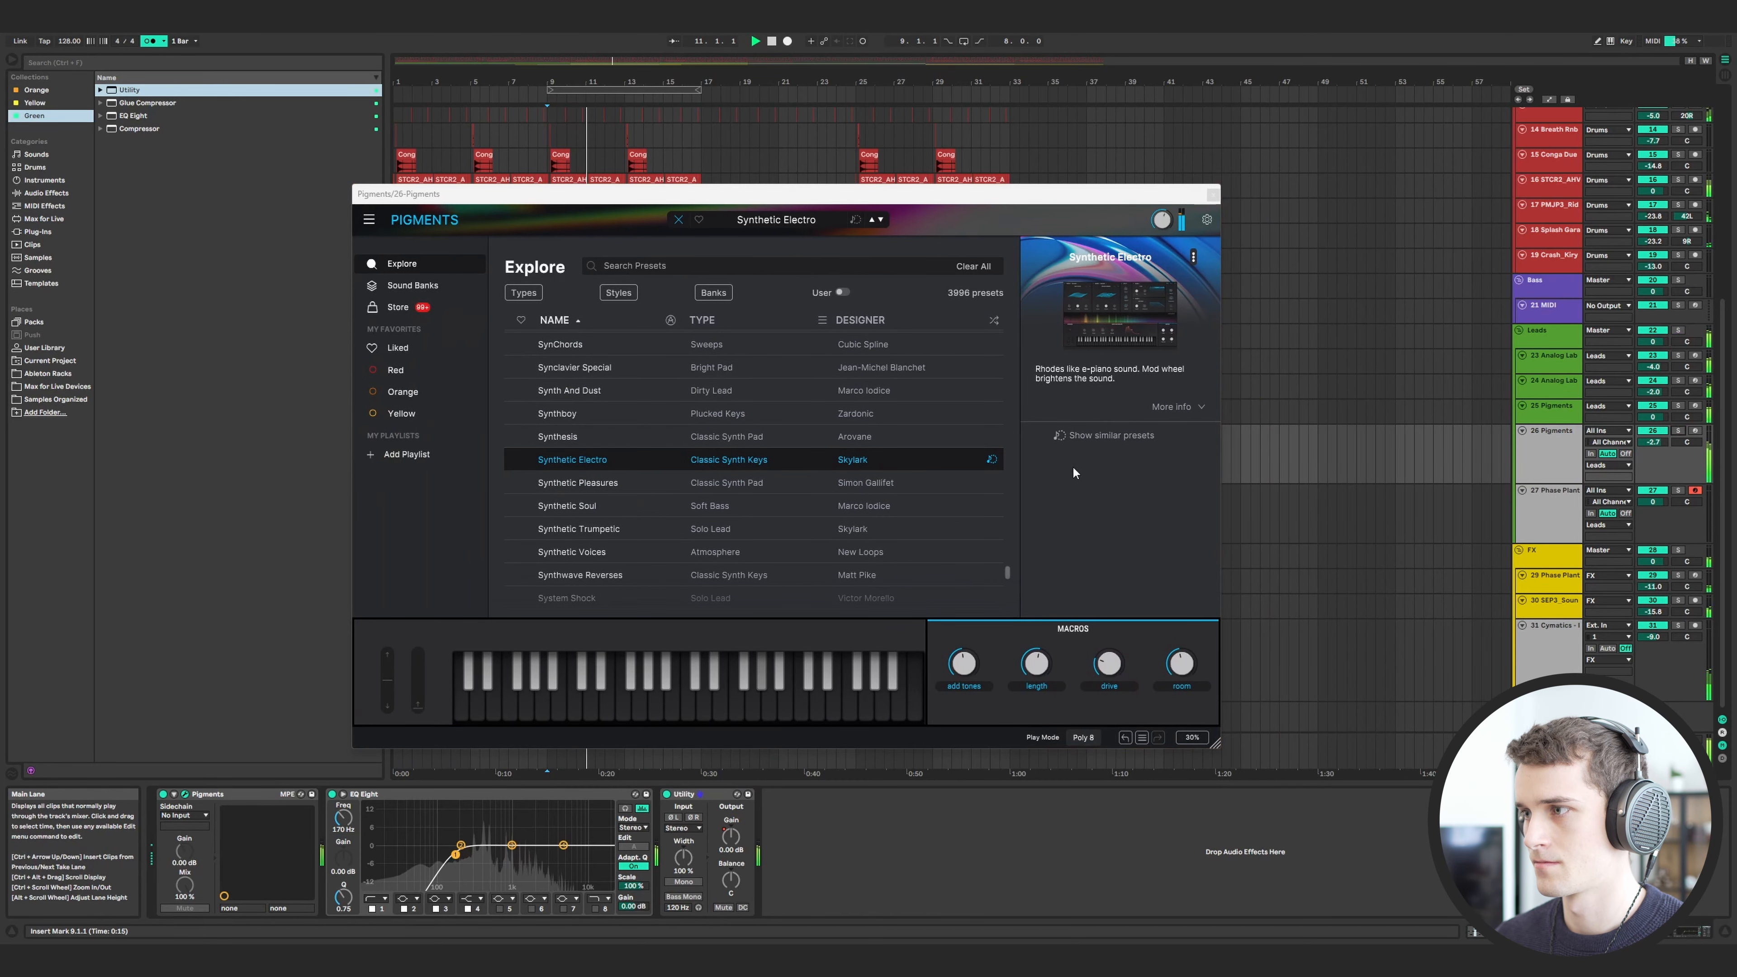
left_click(1556, 447)
left_click(1212, 195)
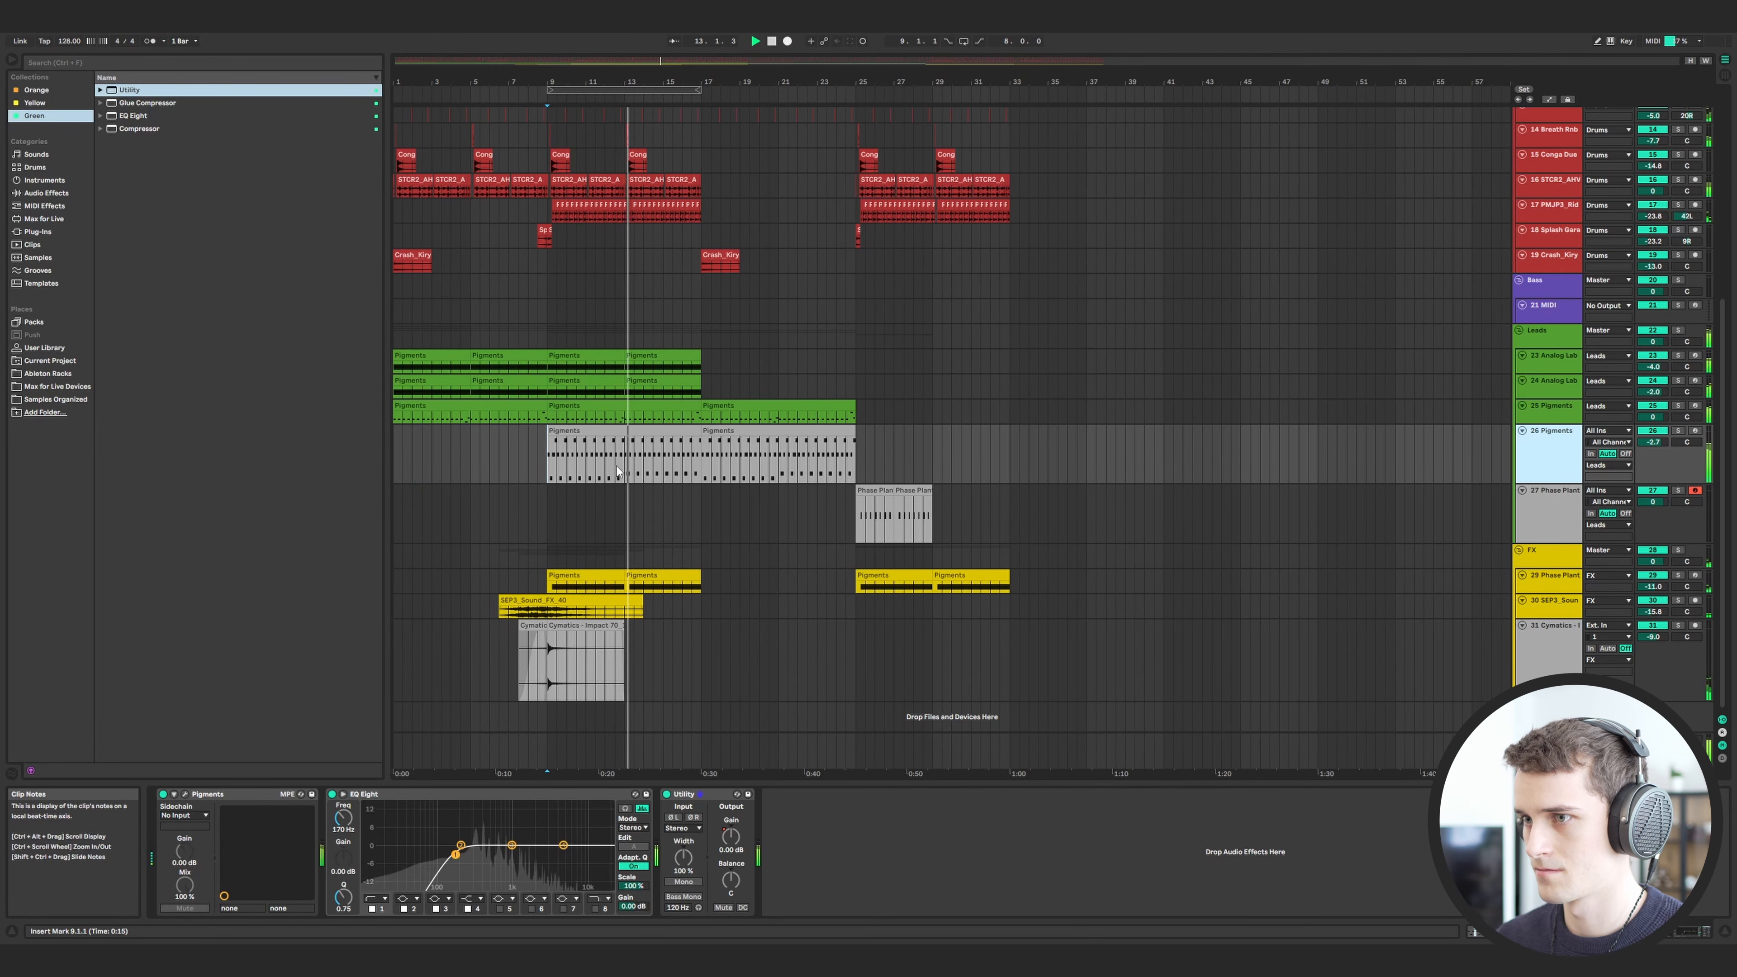
- Delete both Pigments clips between bars 9 and 25 on track 26 and stop playback
left_click(609, 435)
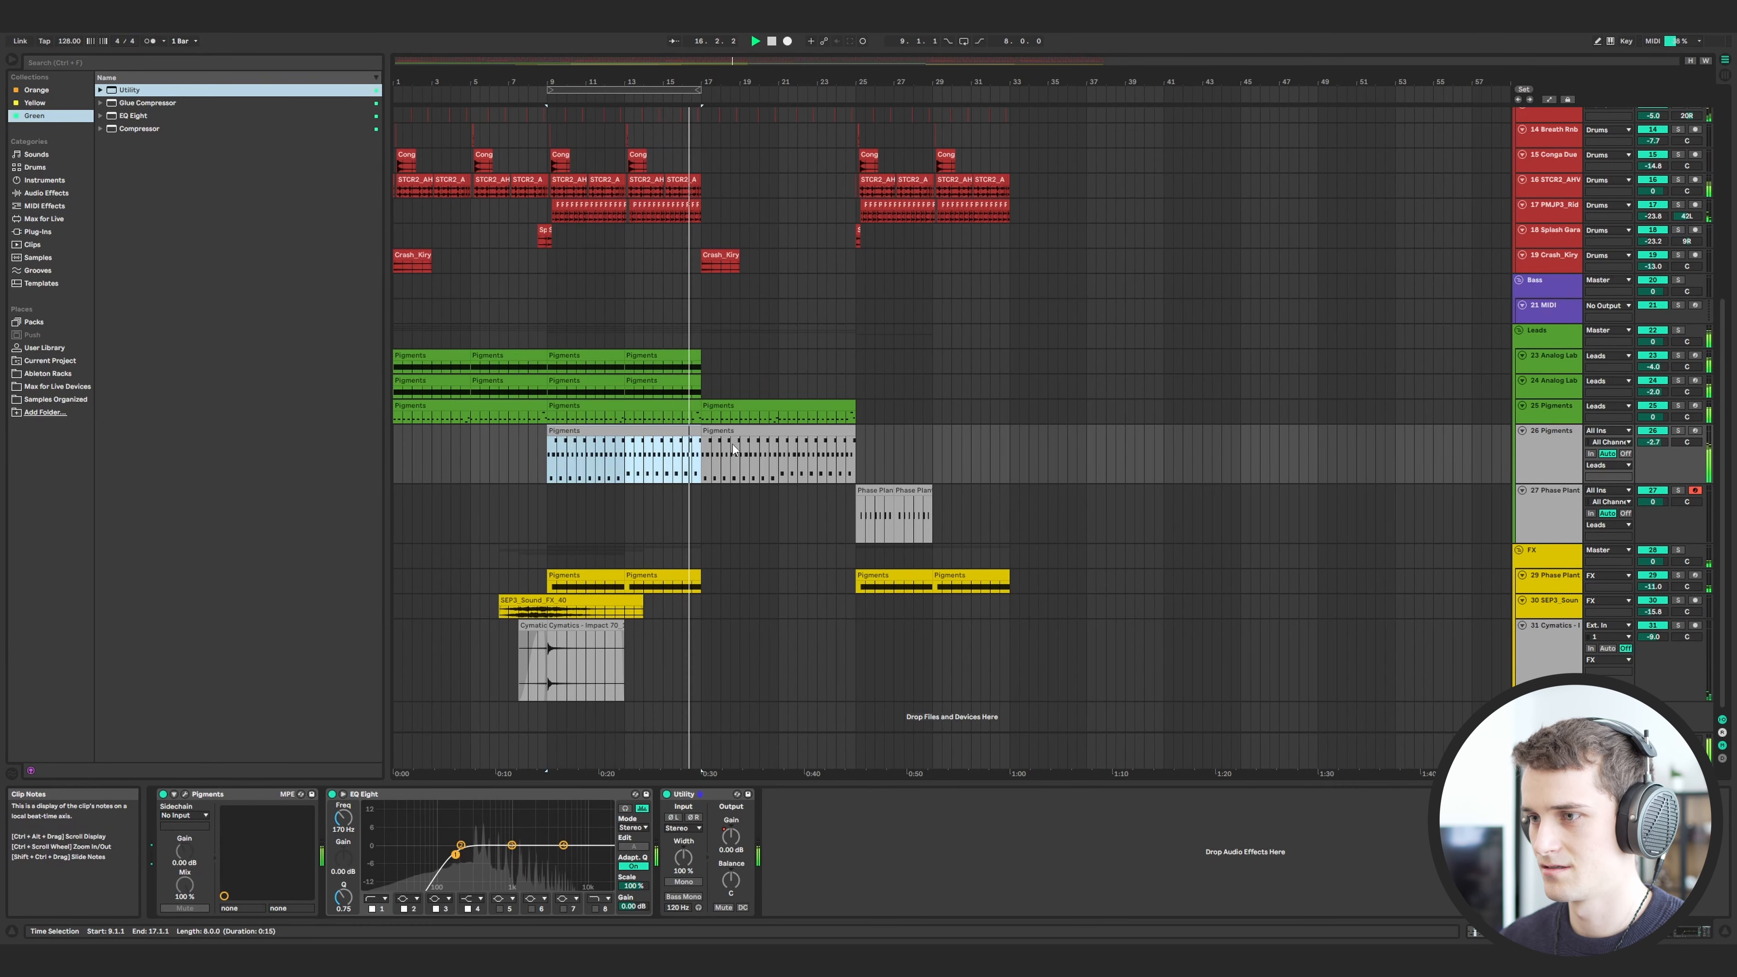
left_click(716, 427)
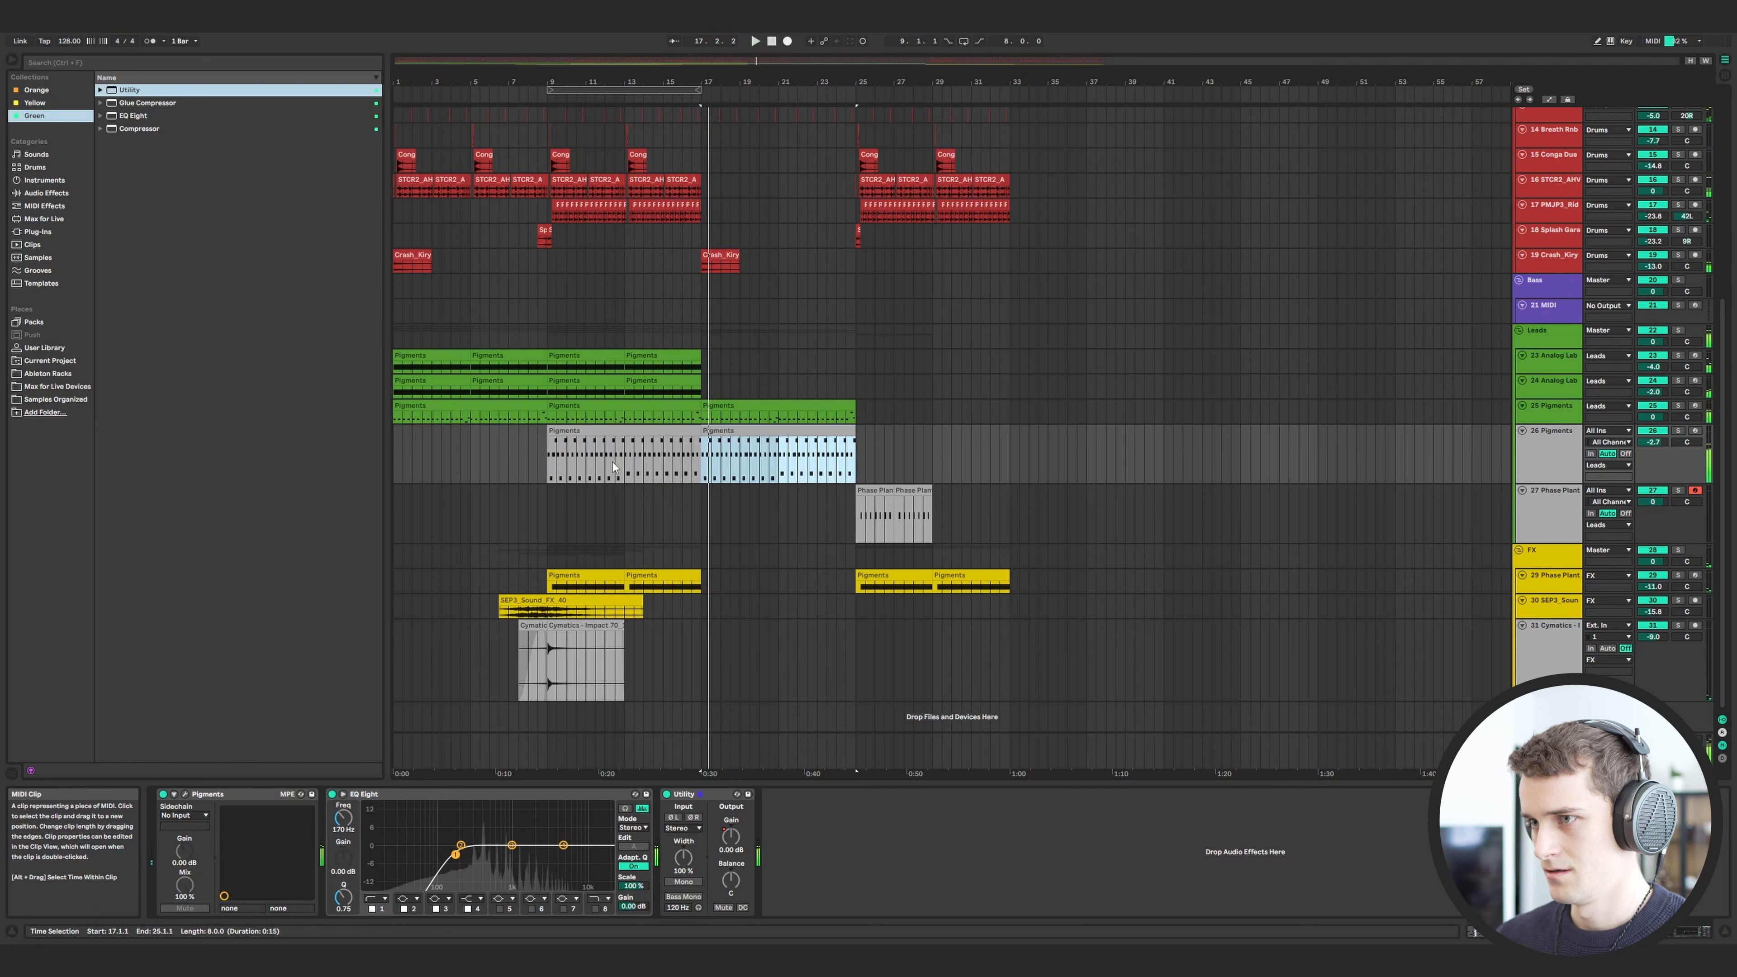
left_click(636, 433, "shift")
key("Delete")
key("space")
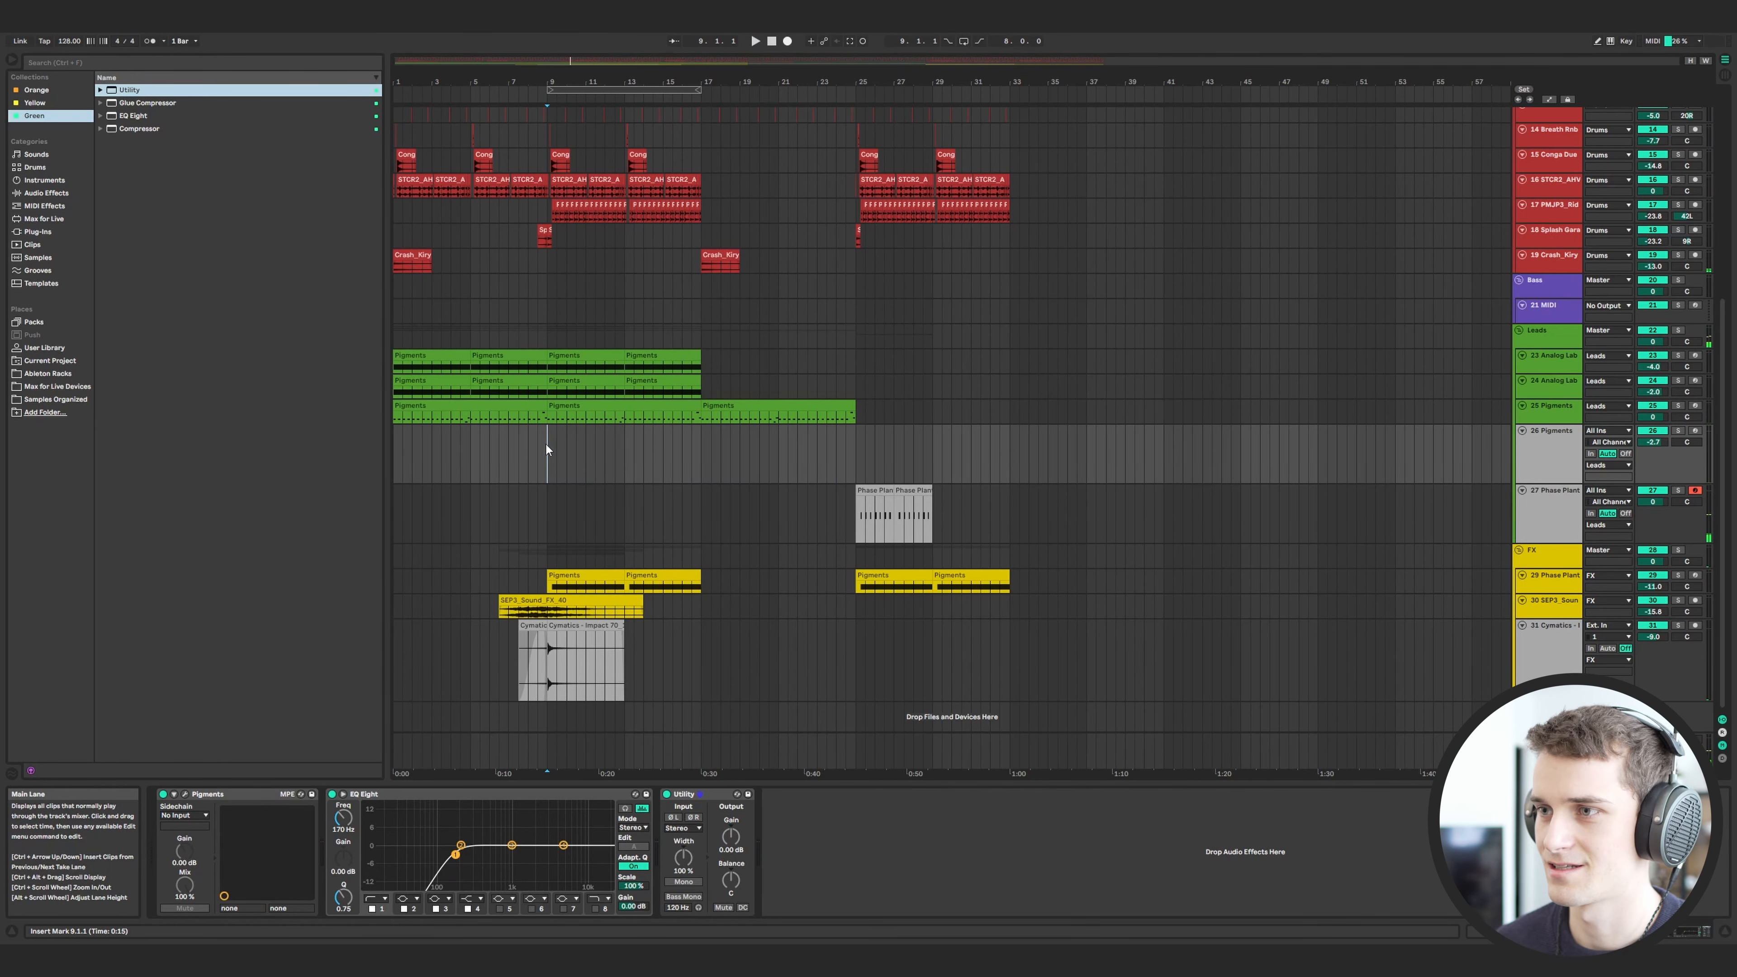
- Reopen Pigments on track 26, compare nearby presets, load Sylion Chant and close the plug-in window
scroll(545, 444, "up", 1)
key("space")
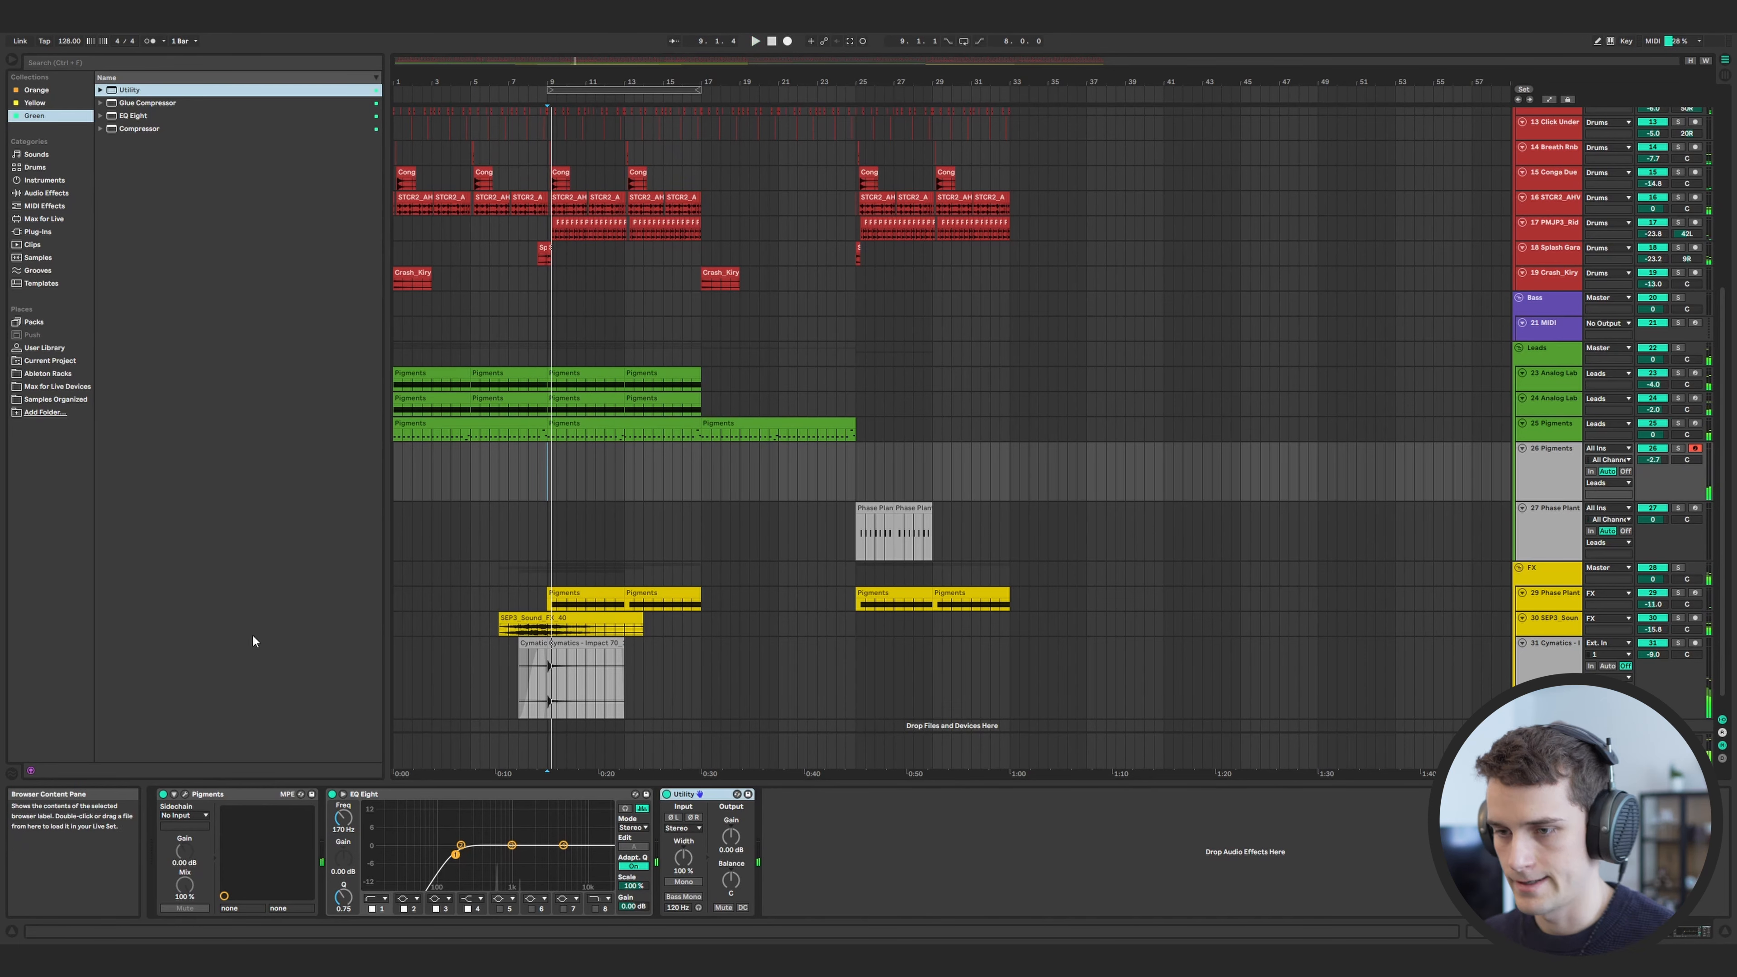
left_click(184, 794)
scroll(884, 411, "up", 4)
left_click(890, 419)
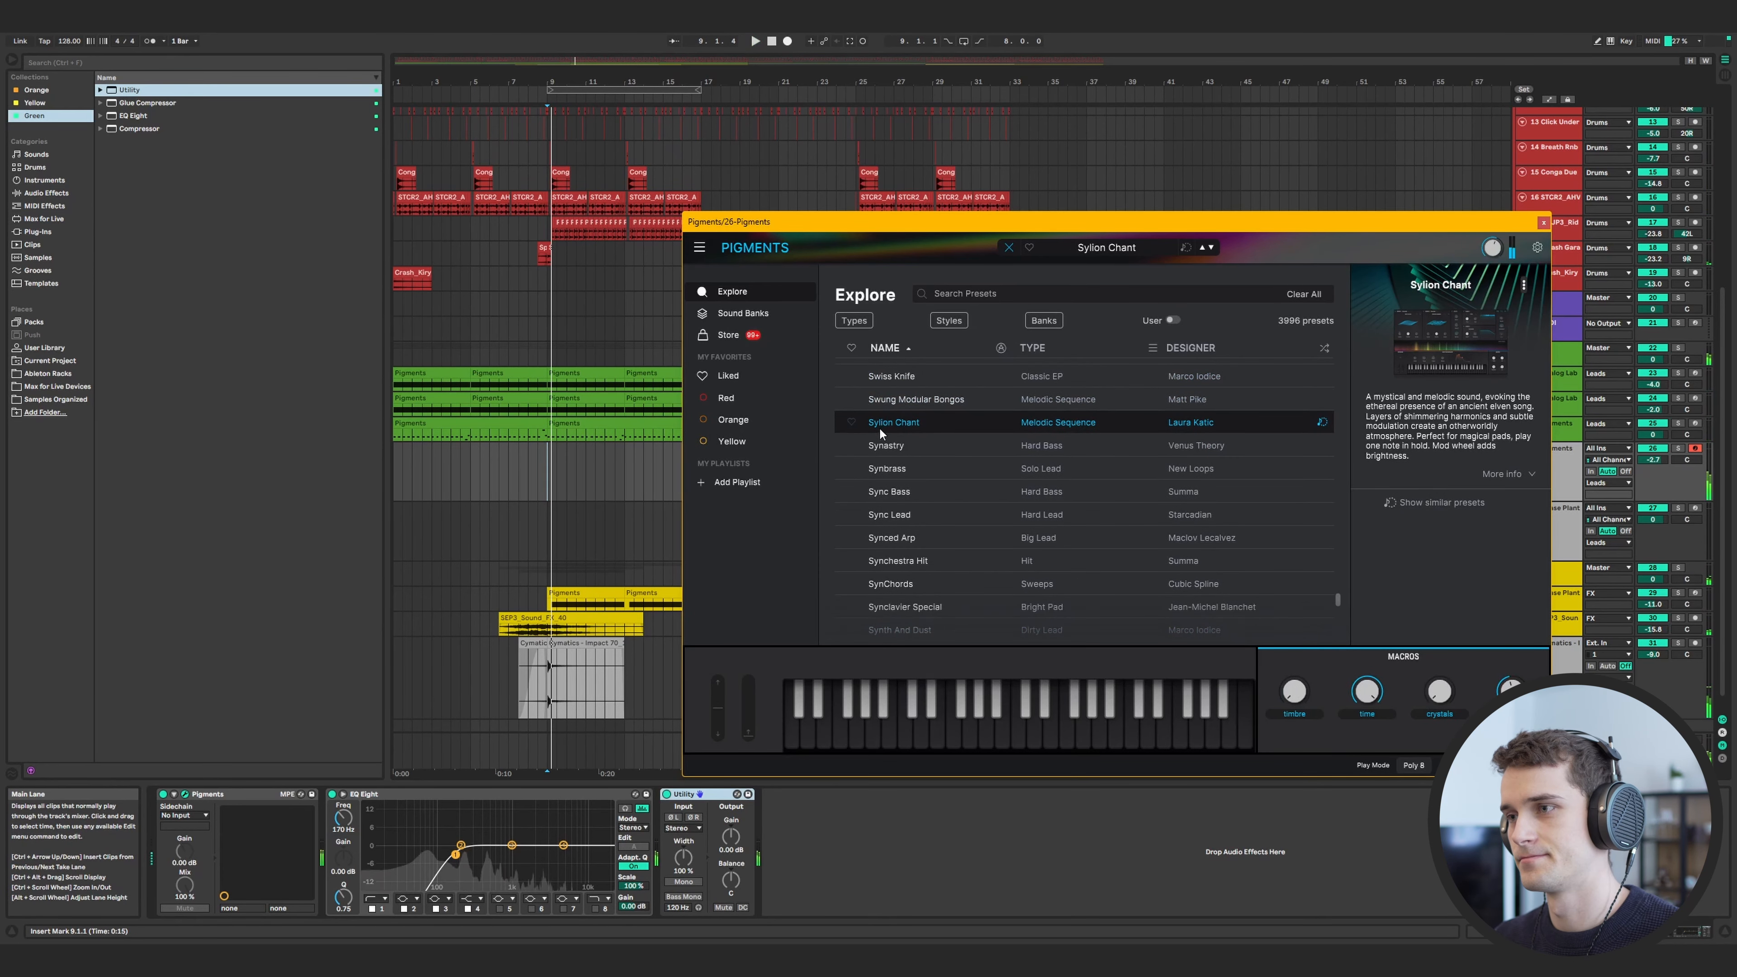
left_click(912, 445)
left_click(915, 422)
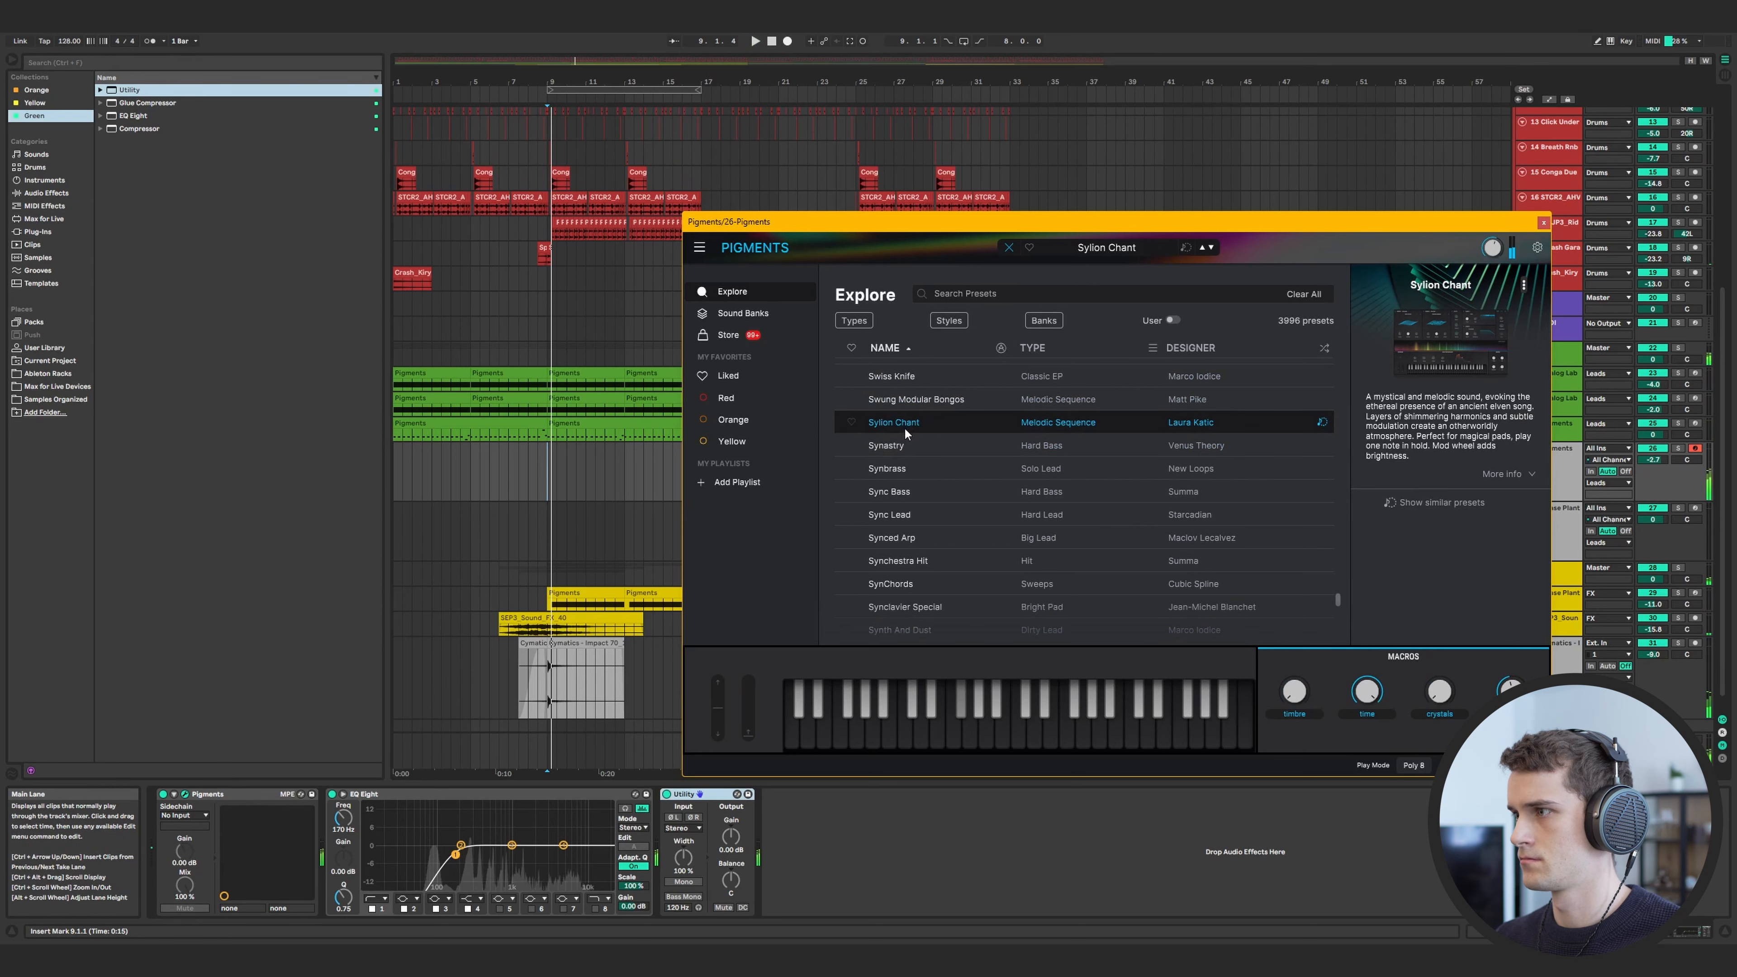
left_click(1543, 222)
- Play the arrangement from just before bar 9 with the 26 Pigments track armed
left_click(538, 470)
key("space")
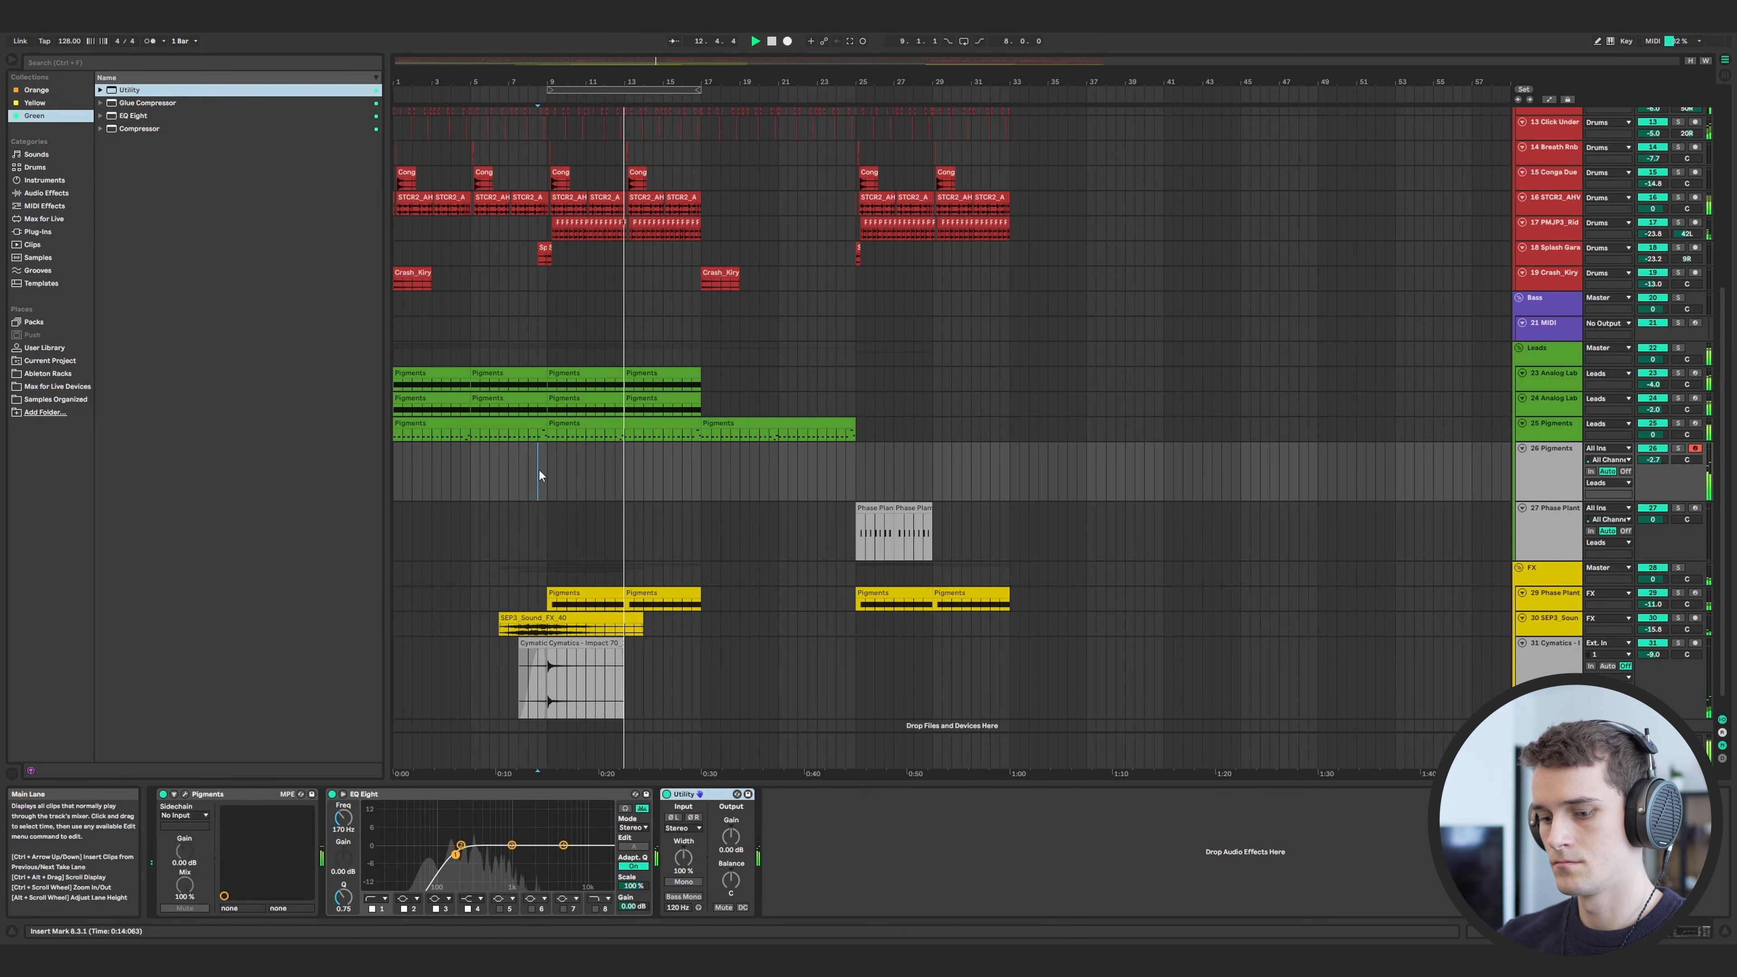
- Record a MIDI part from bar 9 on the 26 Pigments track and add a C#4 note at 4.4.3 in the clip
left_click(546, 530)
key("space")
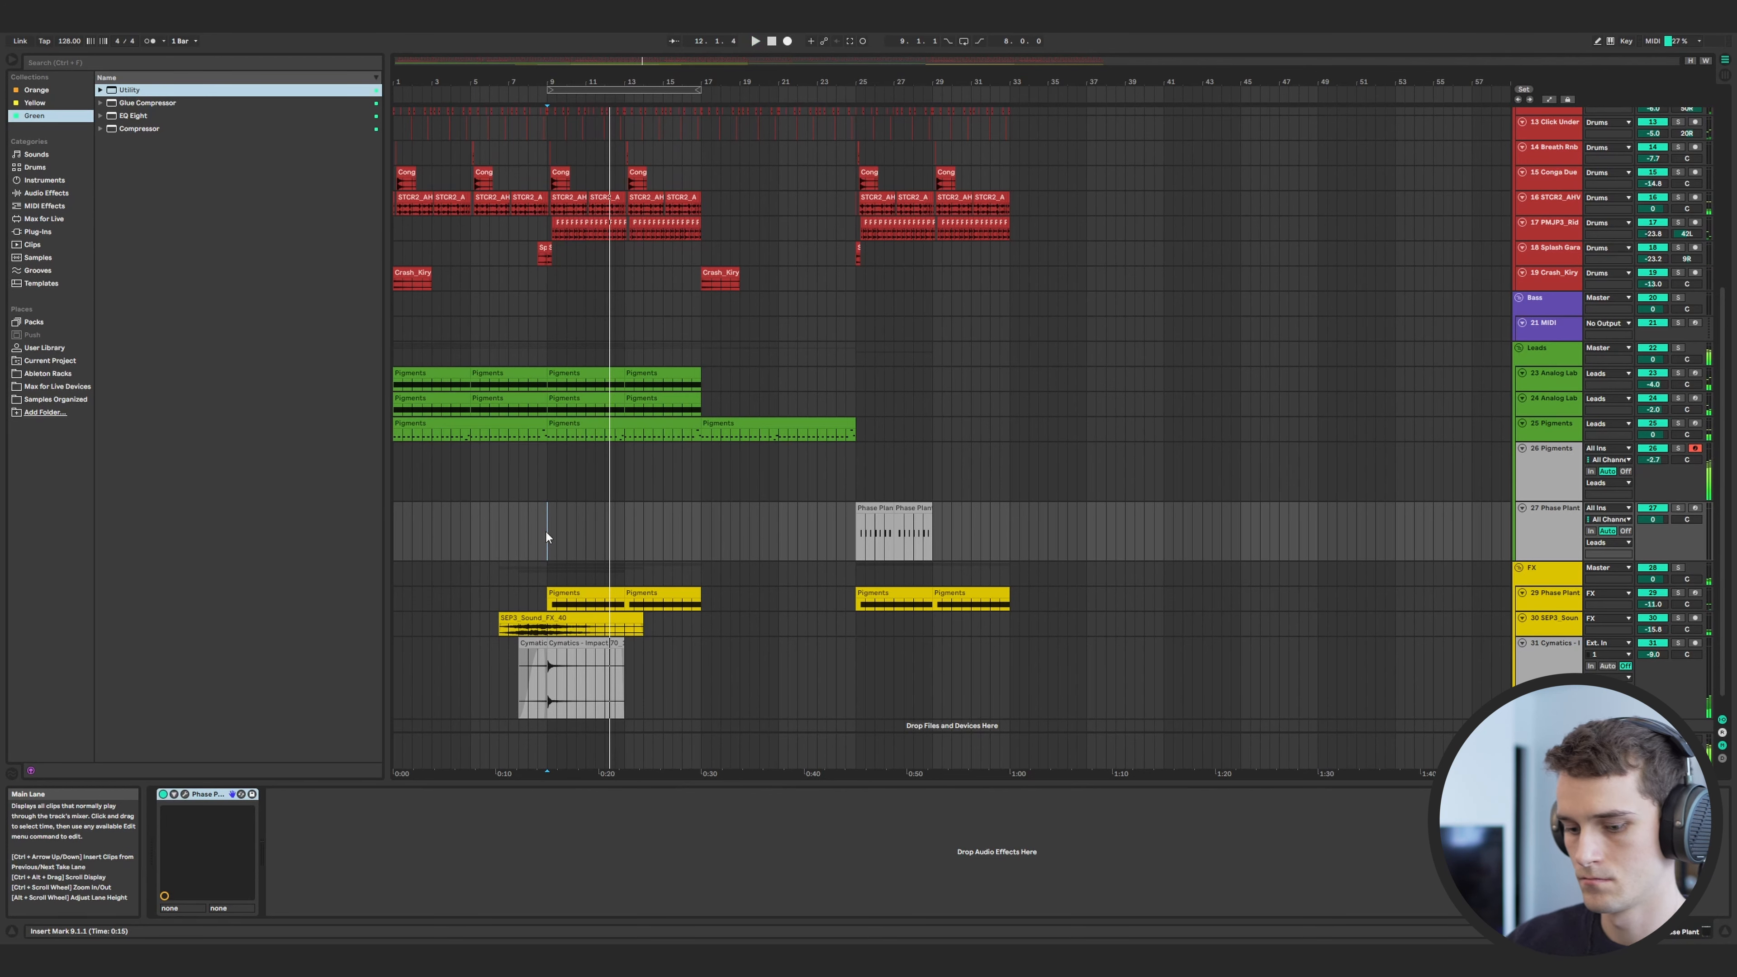
left_click(787, 41)
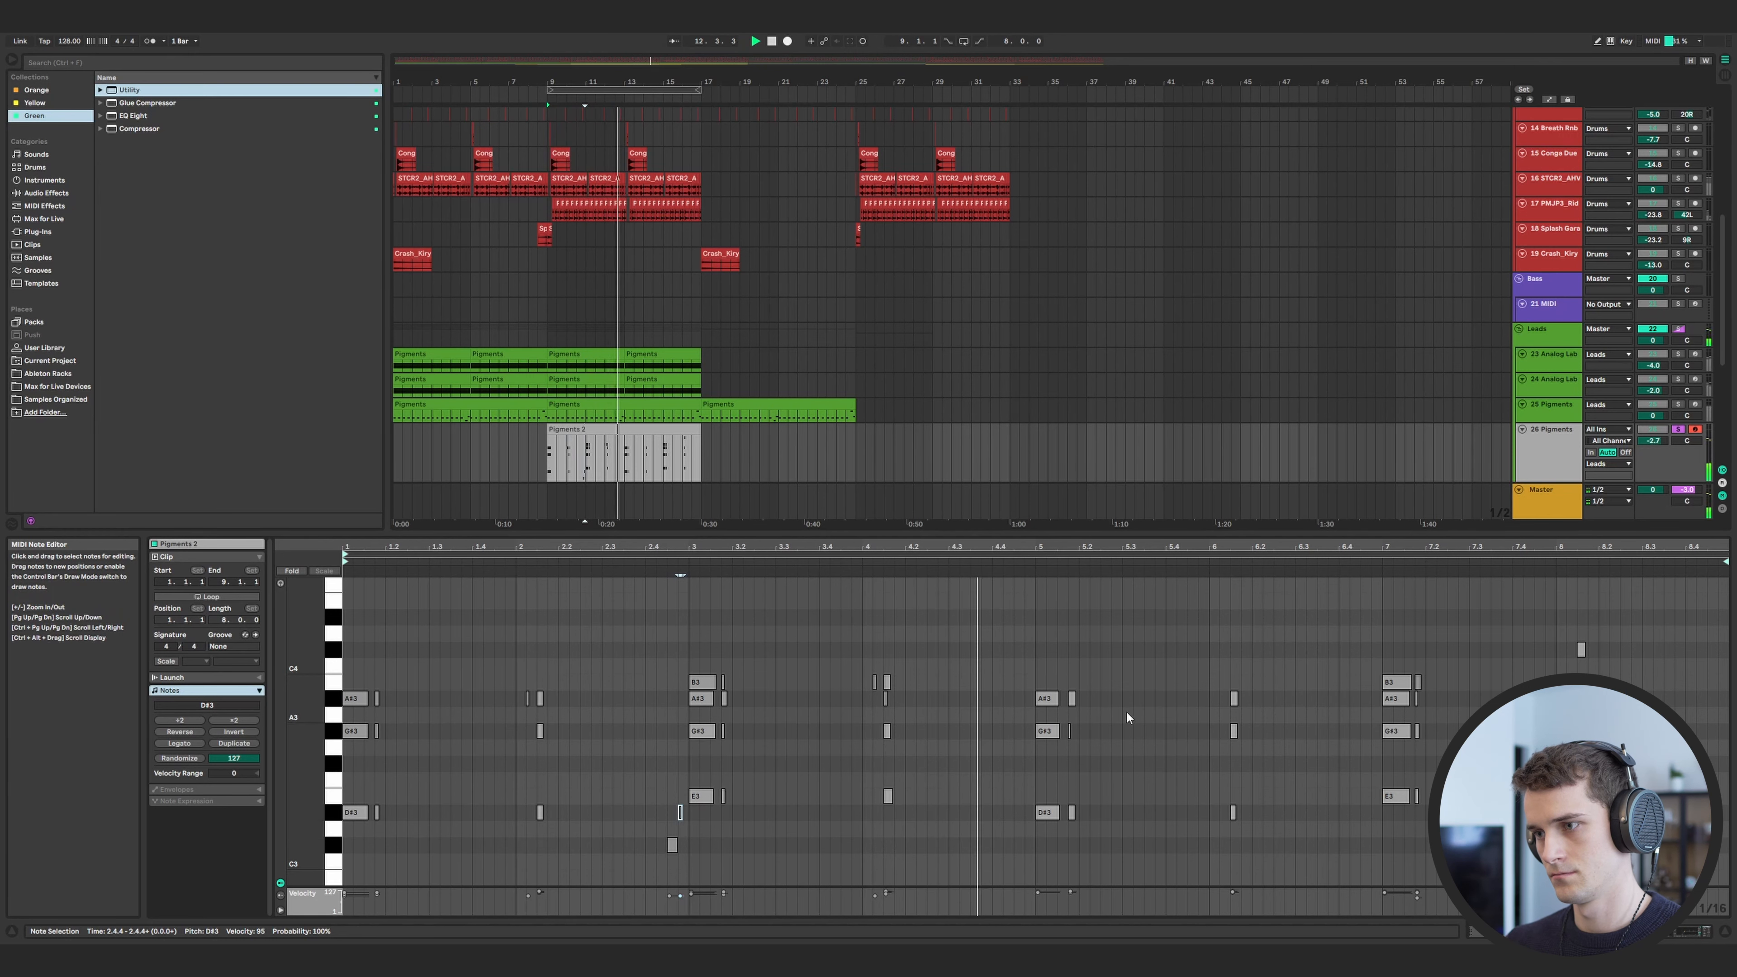
left_click(1015, 650)
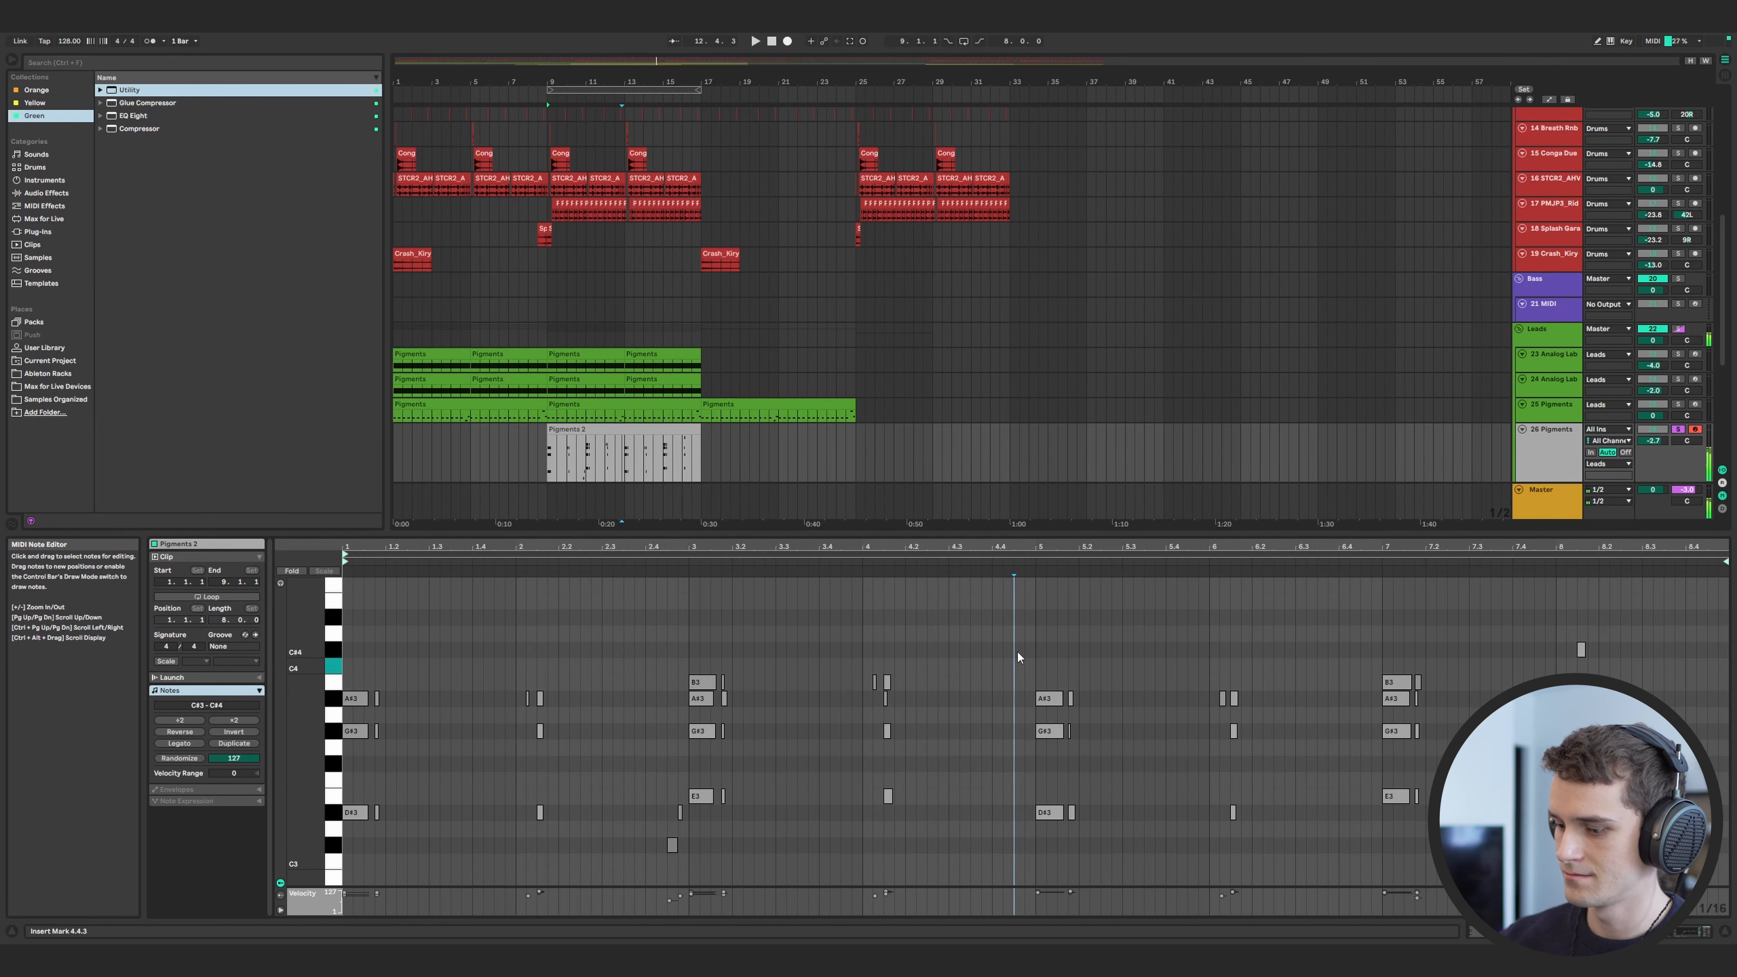
double_click(1016, 650)
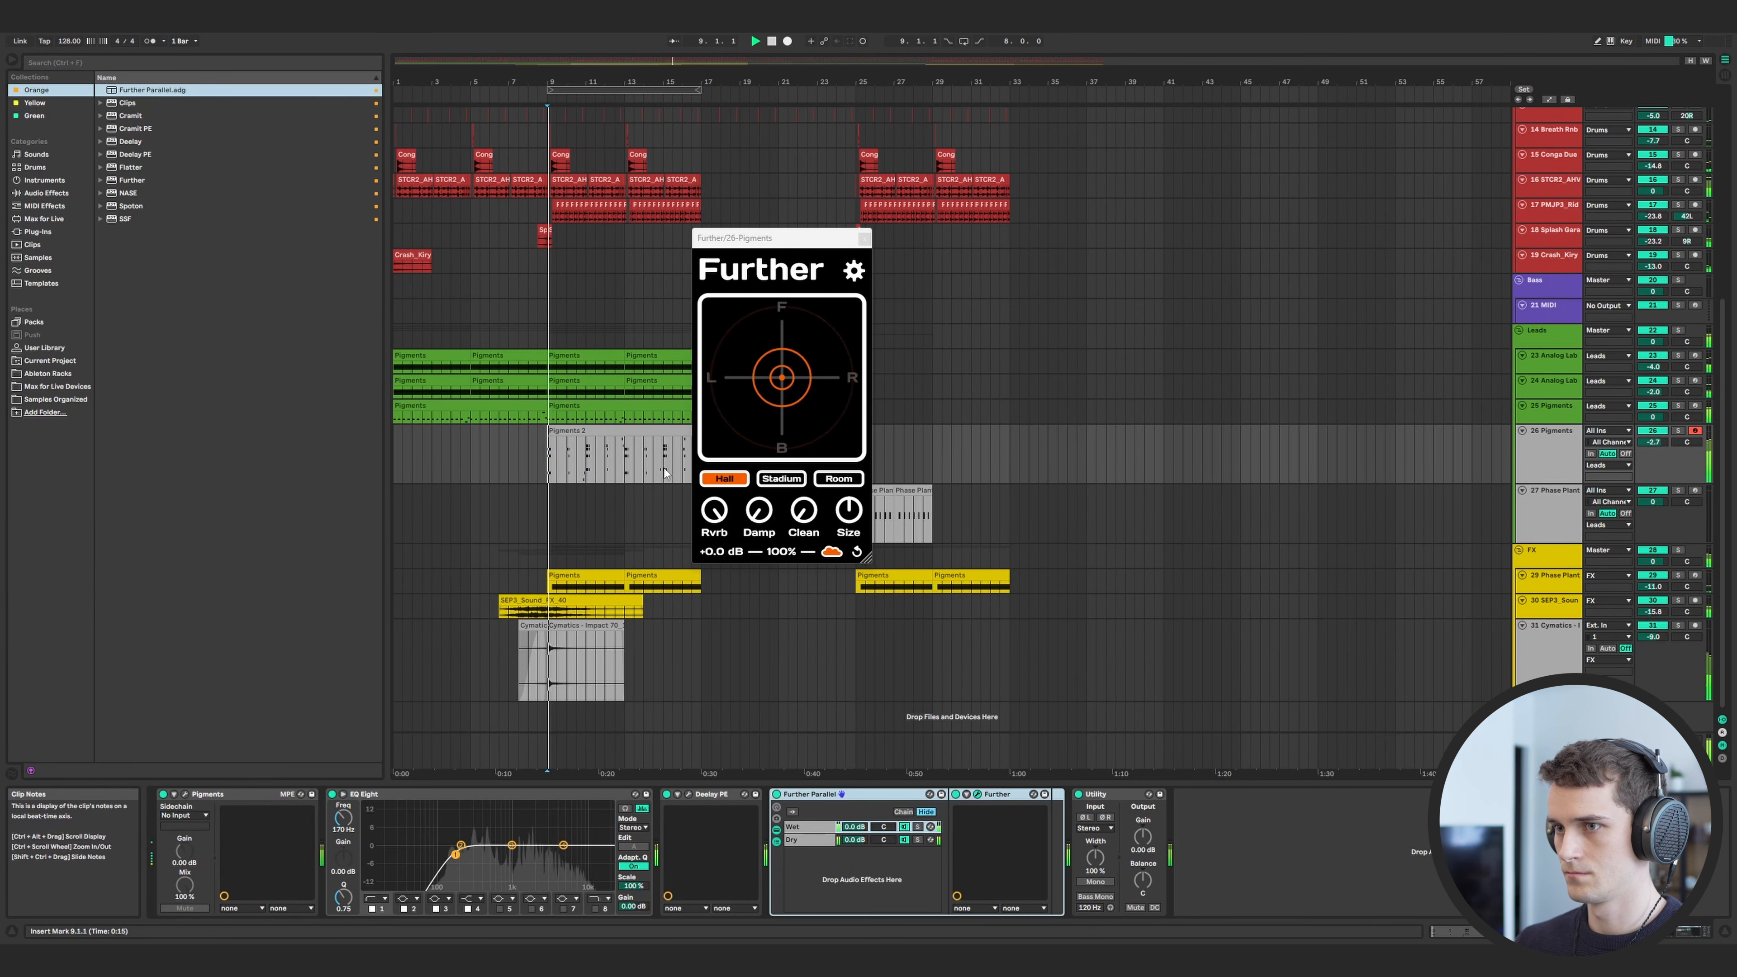
- Adjust the Damp amount in Further on track 26 and duplicate the Pigments 2 clip to bar 17
mouse_move(800, 524)
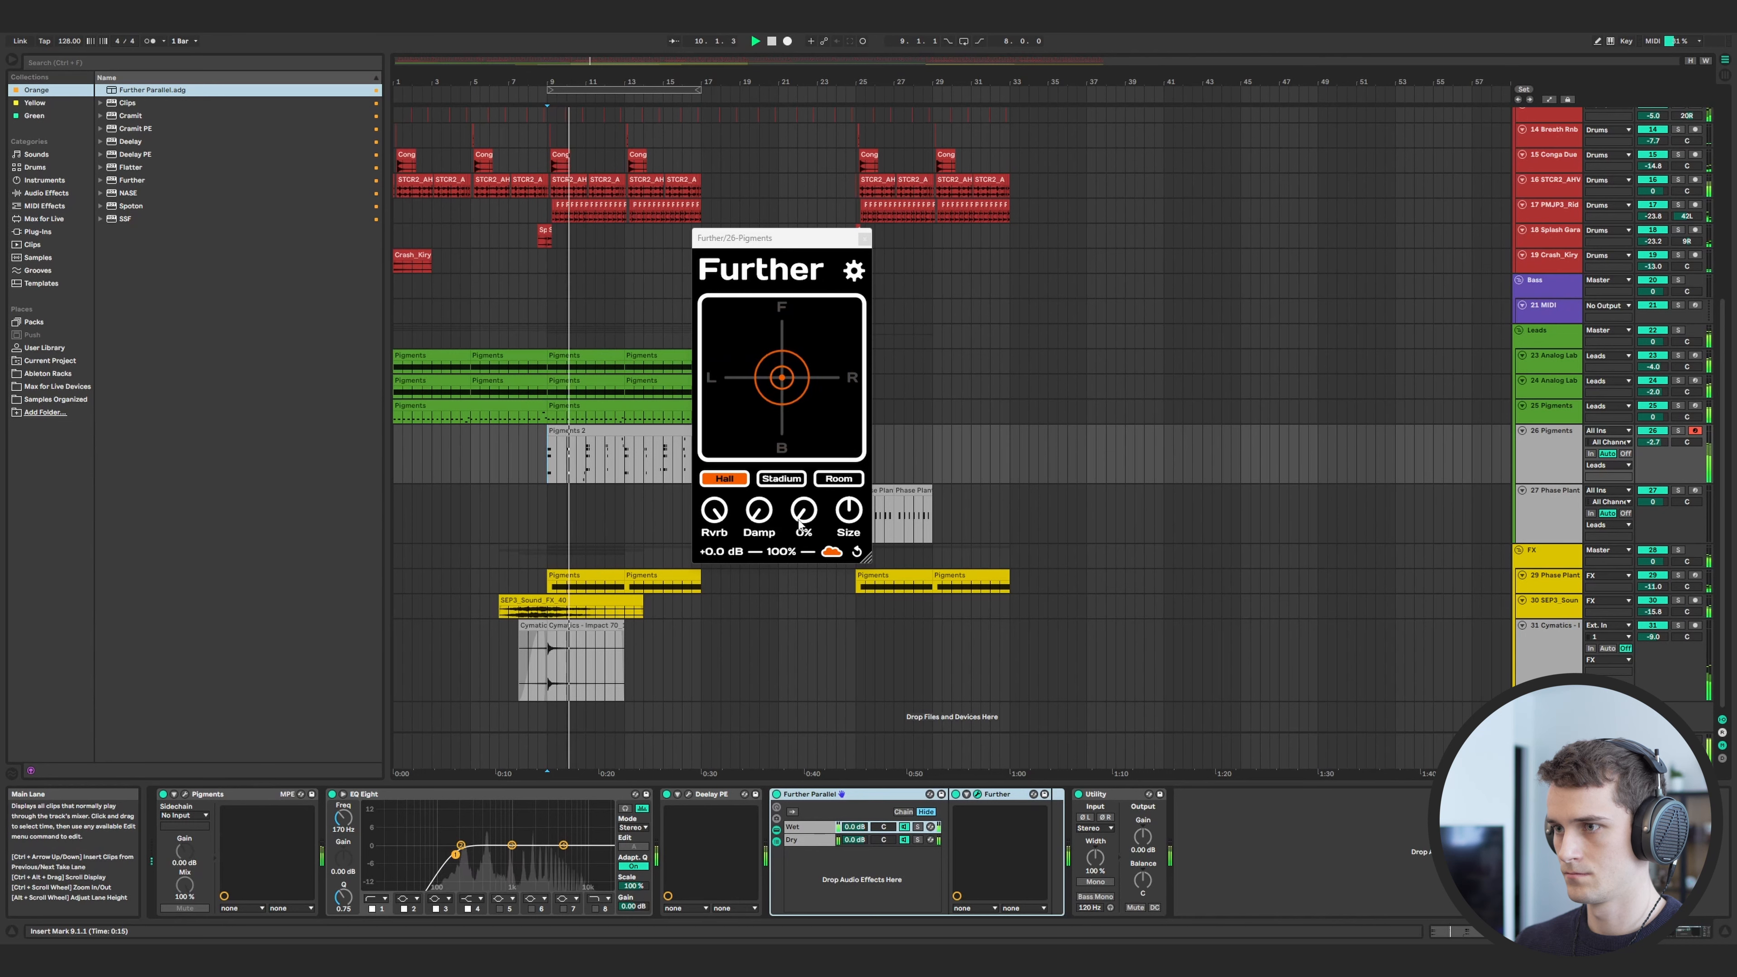
mouse_move(764, 518)
left_mouse_down()
mouse_move(781, 468)
mouse_move(765, 521)
left_mouse_up()
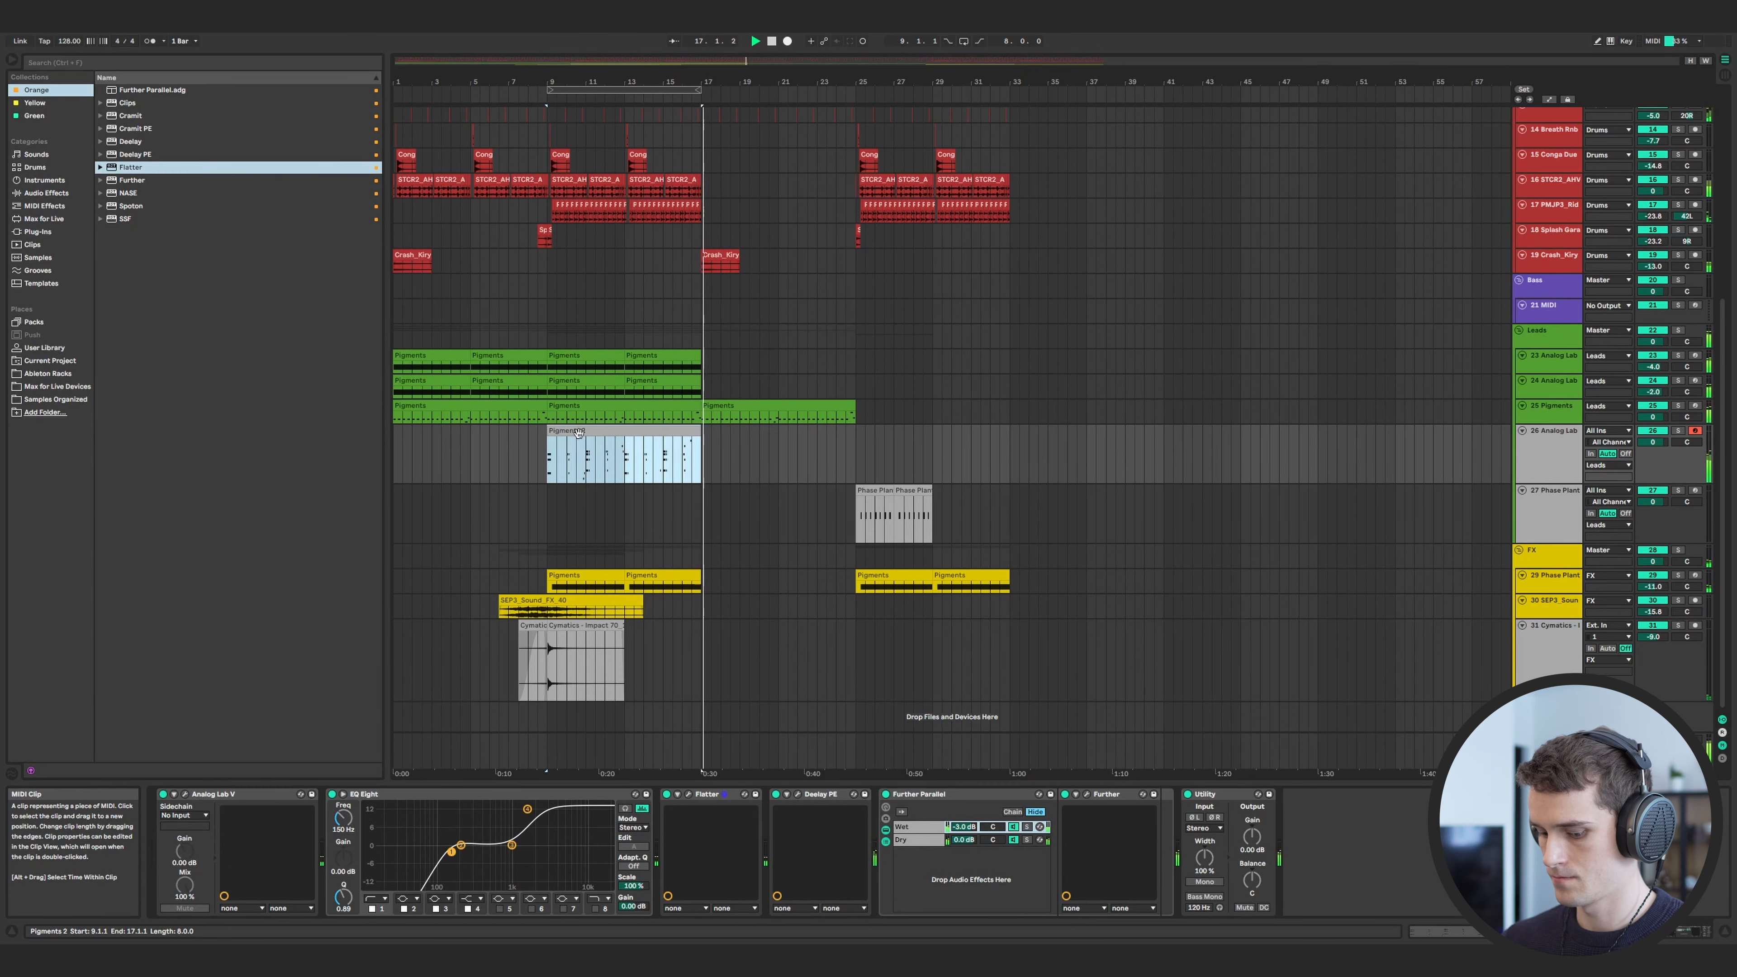
key("ctrl+d")
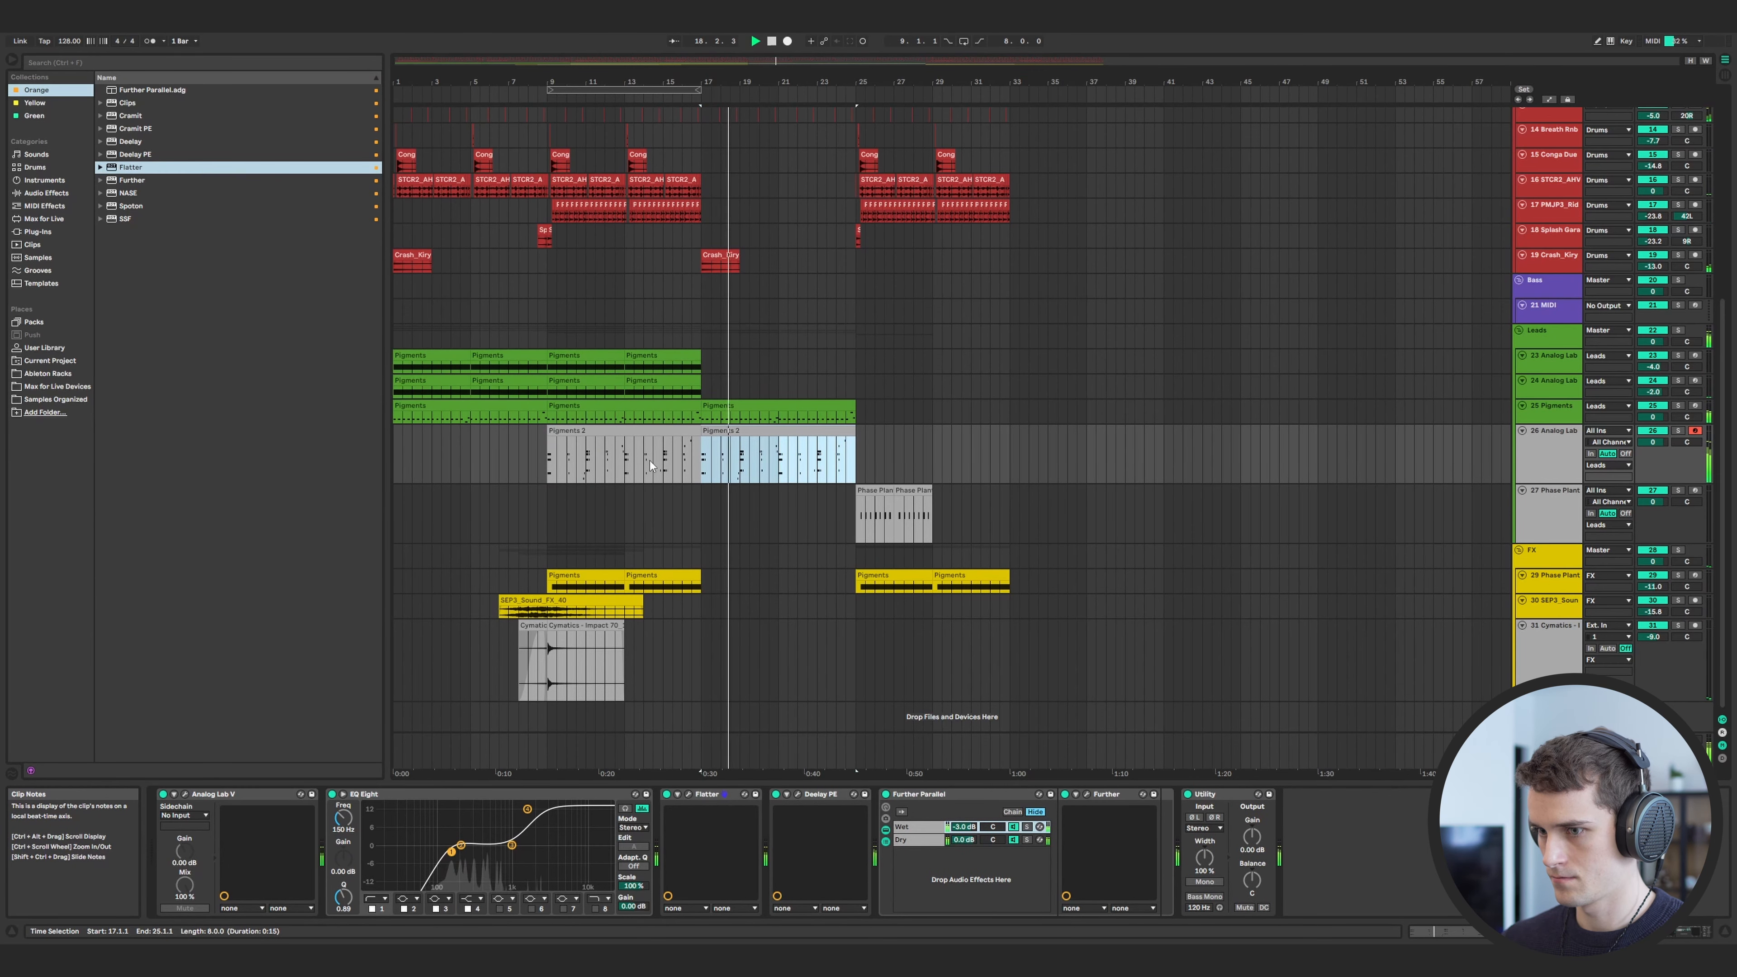
- Flatten the high boost in track 26's EQ Eight and lower band 2 to -1.38 dB
left_click(526, 812)
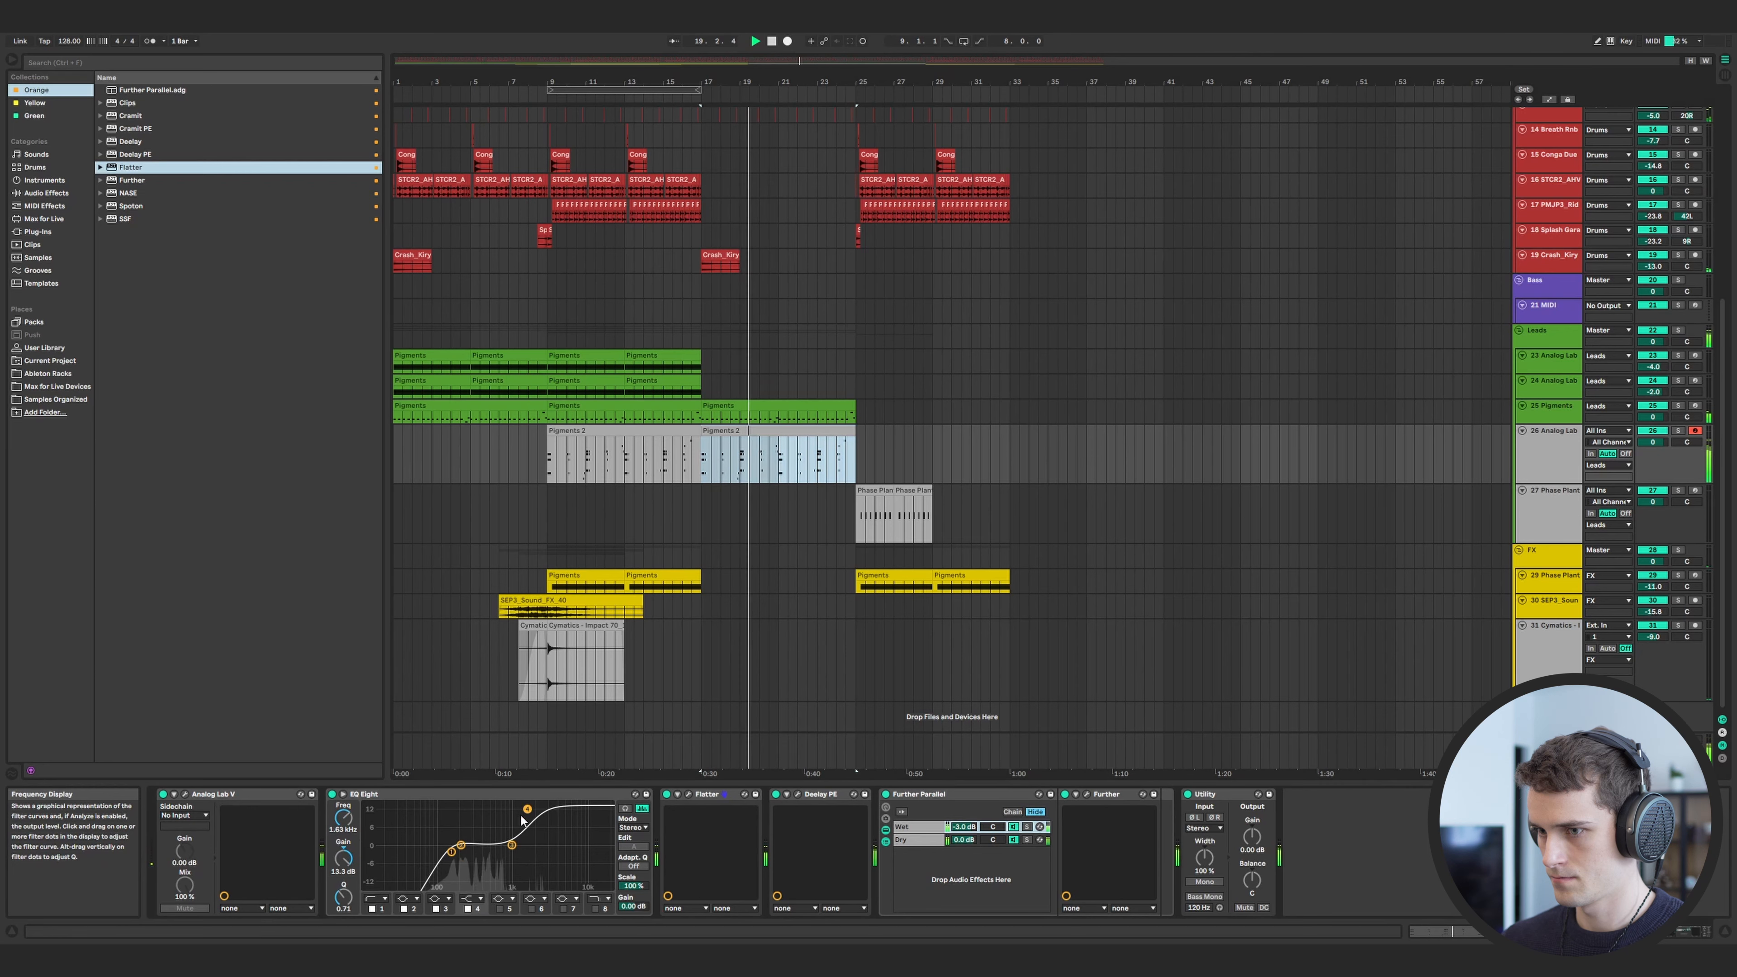
left_click_drag(523, 819, 460, 848)
left_click_drag(460, 847, 460, 850)
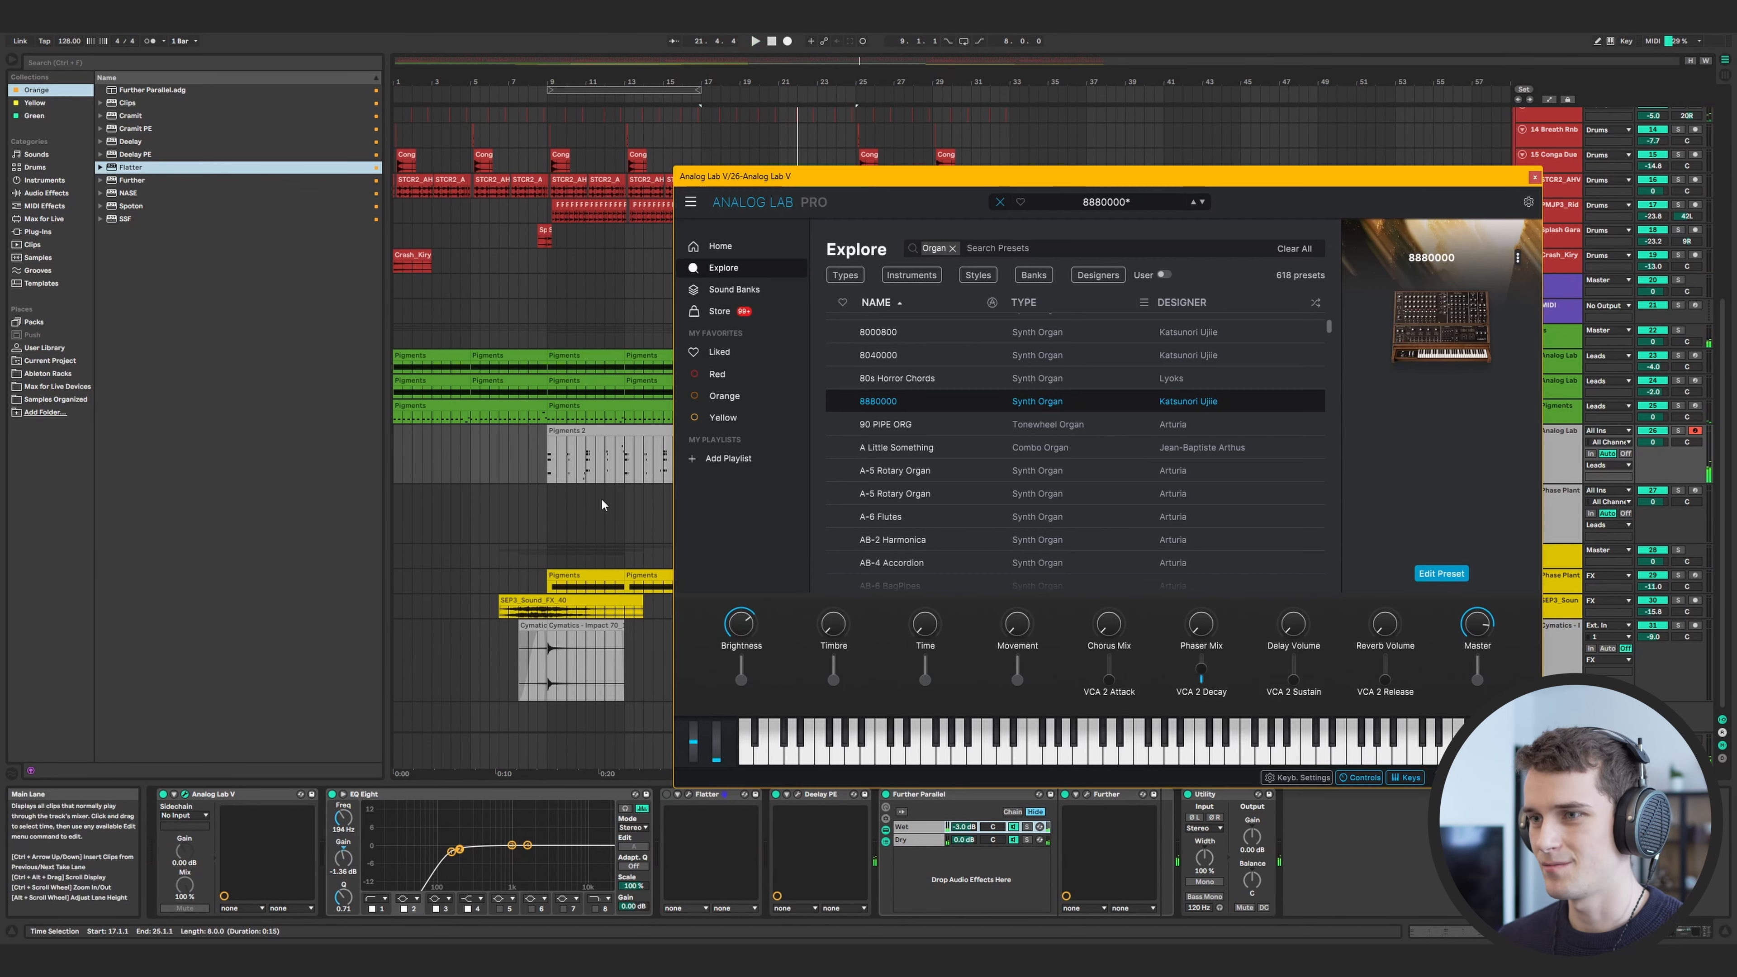
- Solo the 26 Analog Lab track and play its part from bar 9
left_click(540, 452)
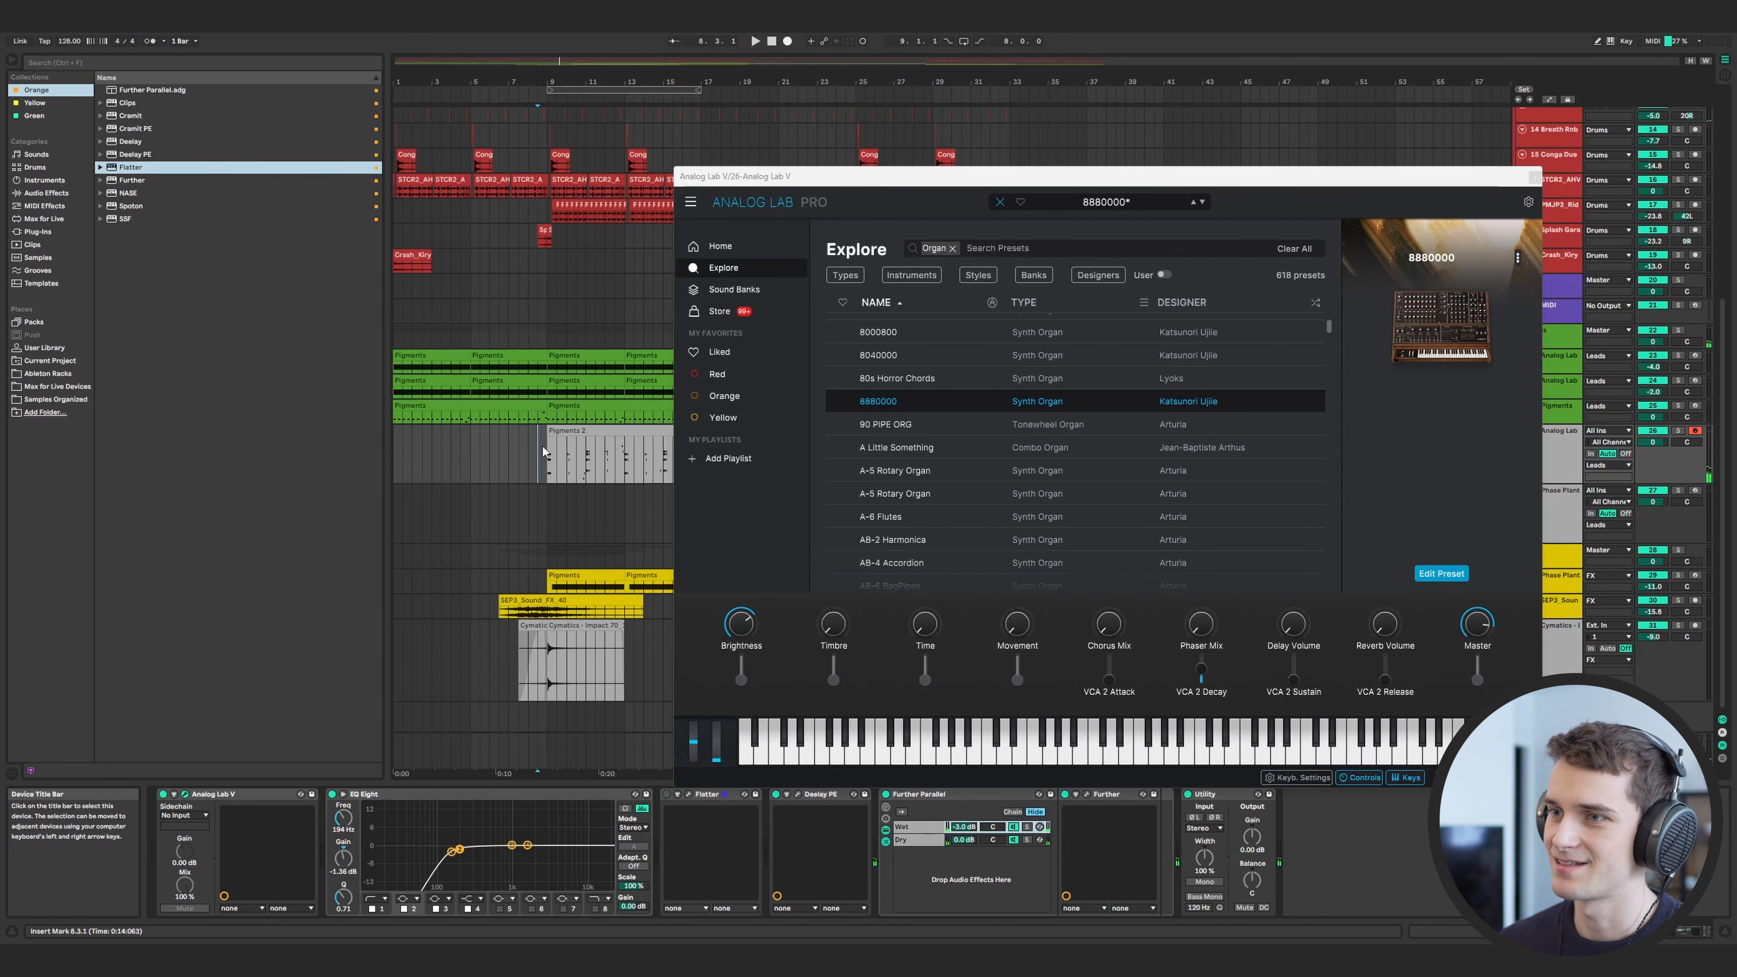
left_click(547, 448)
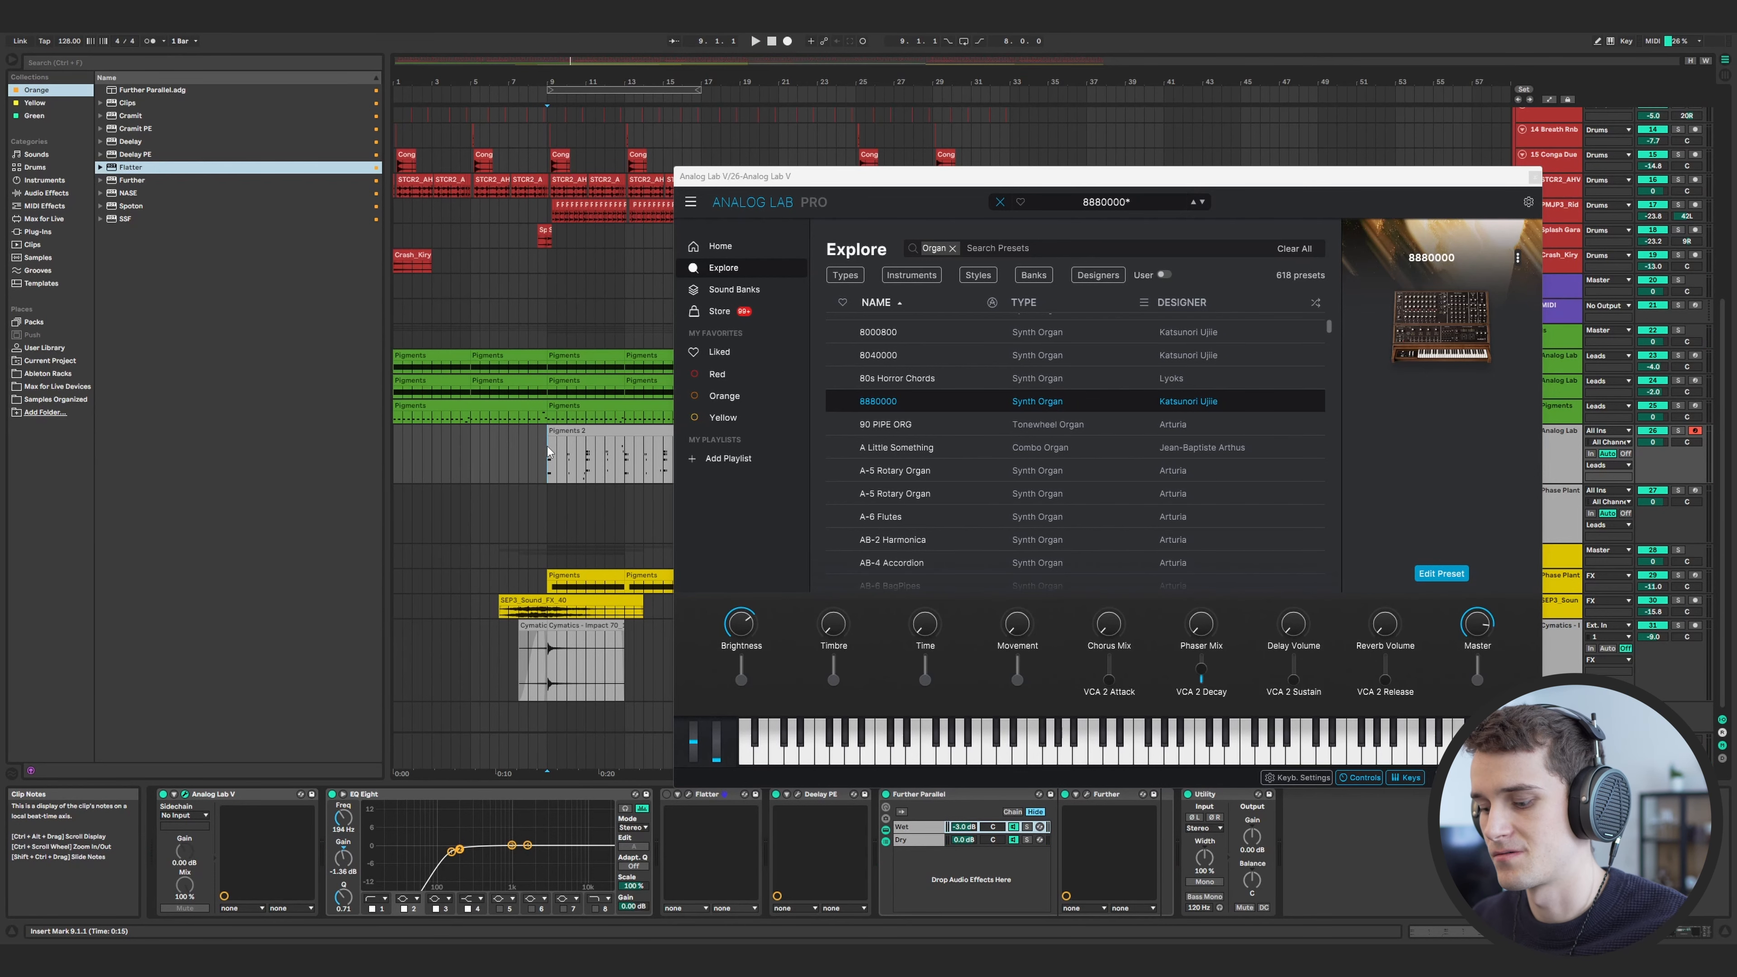
left_click(1235, 443)
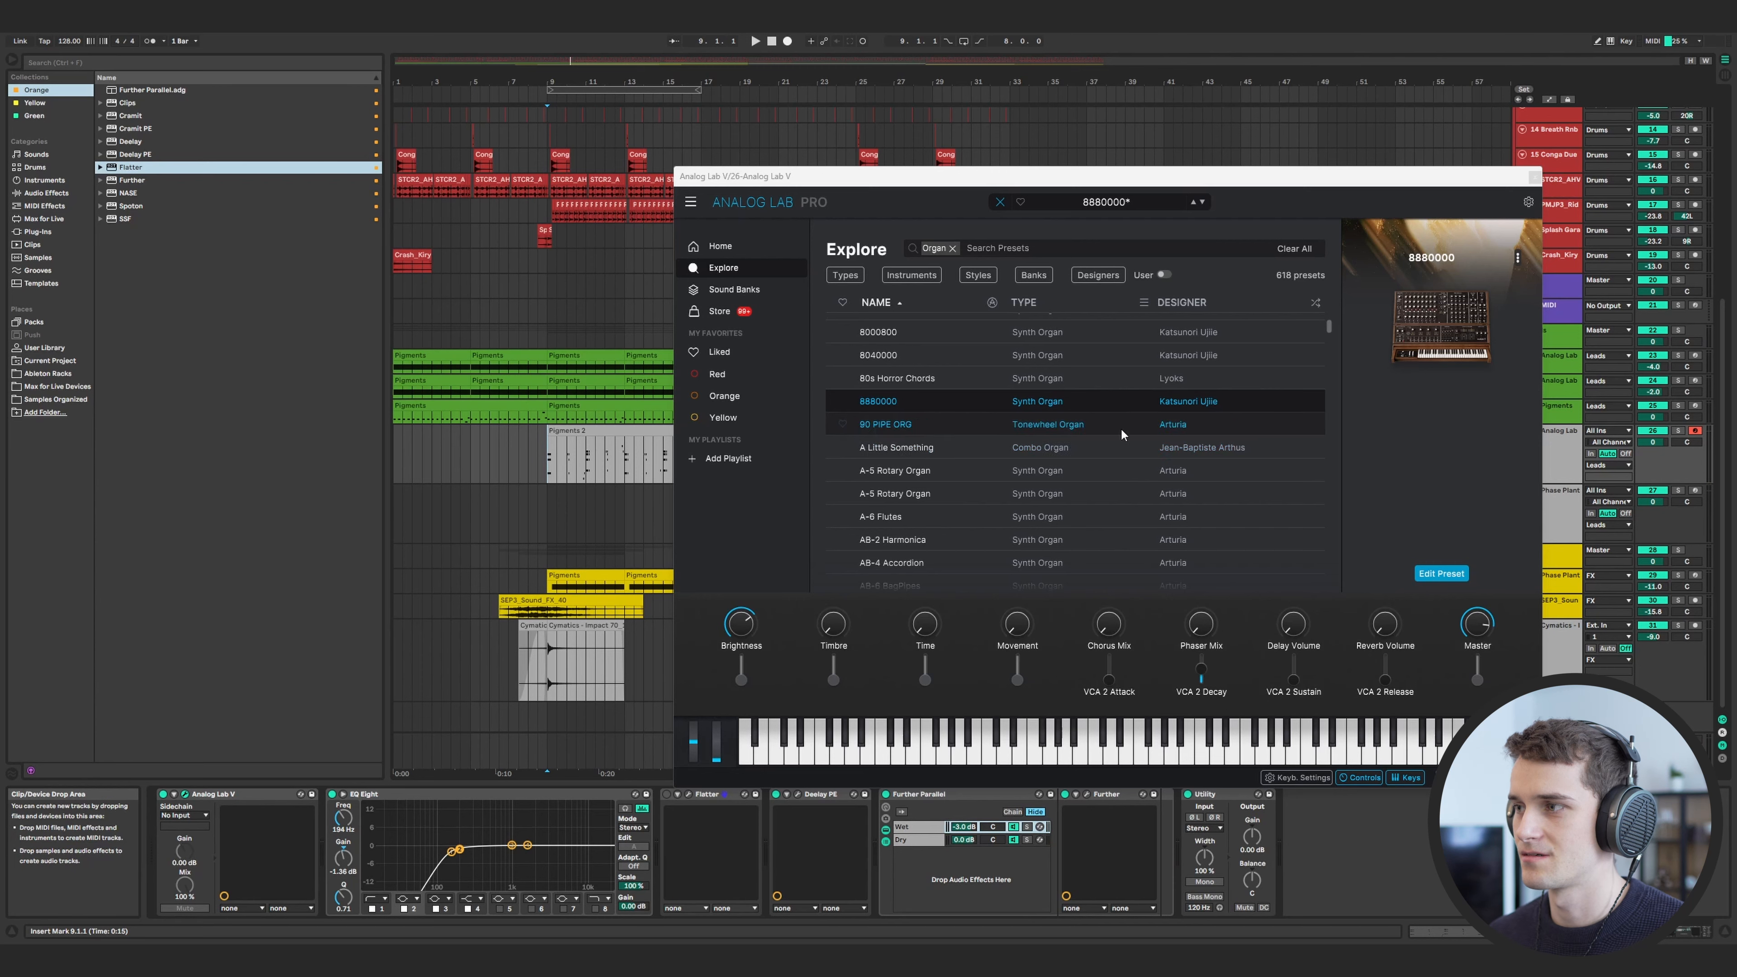
left_click(1679, 431)
key("space")
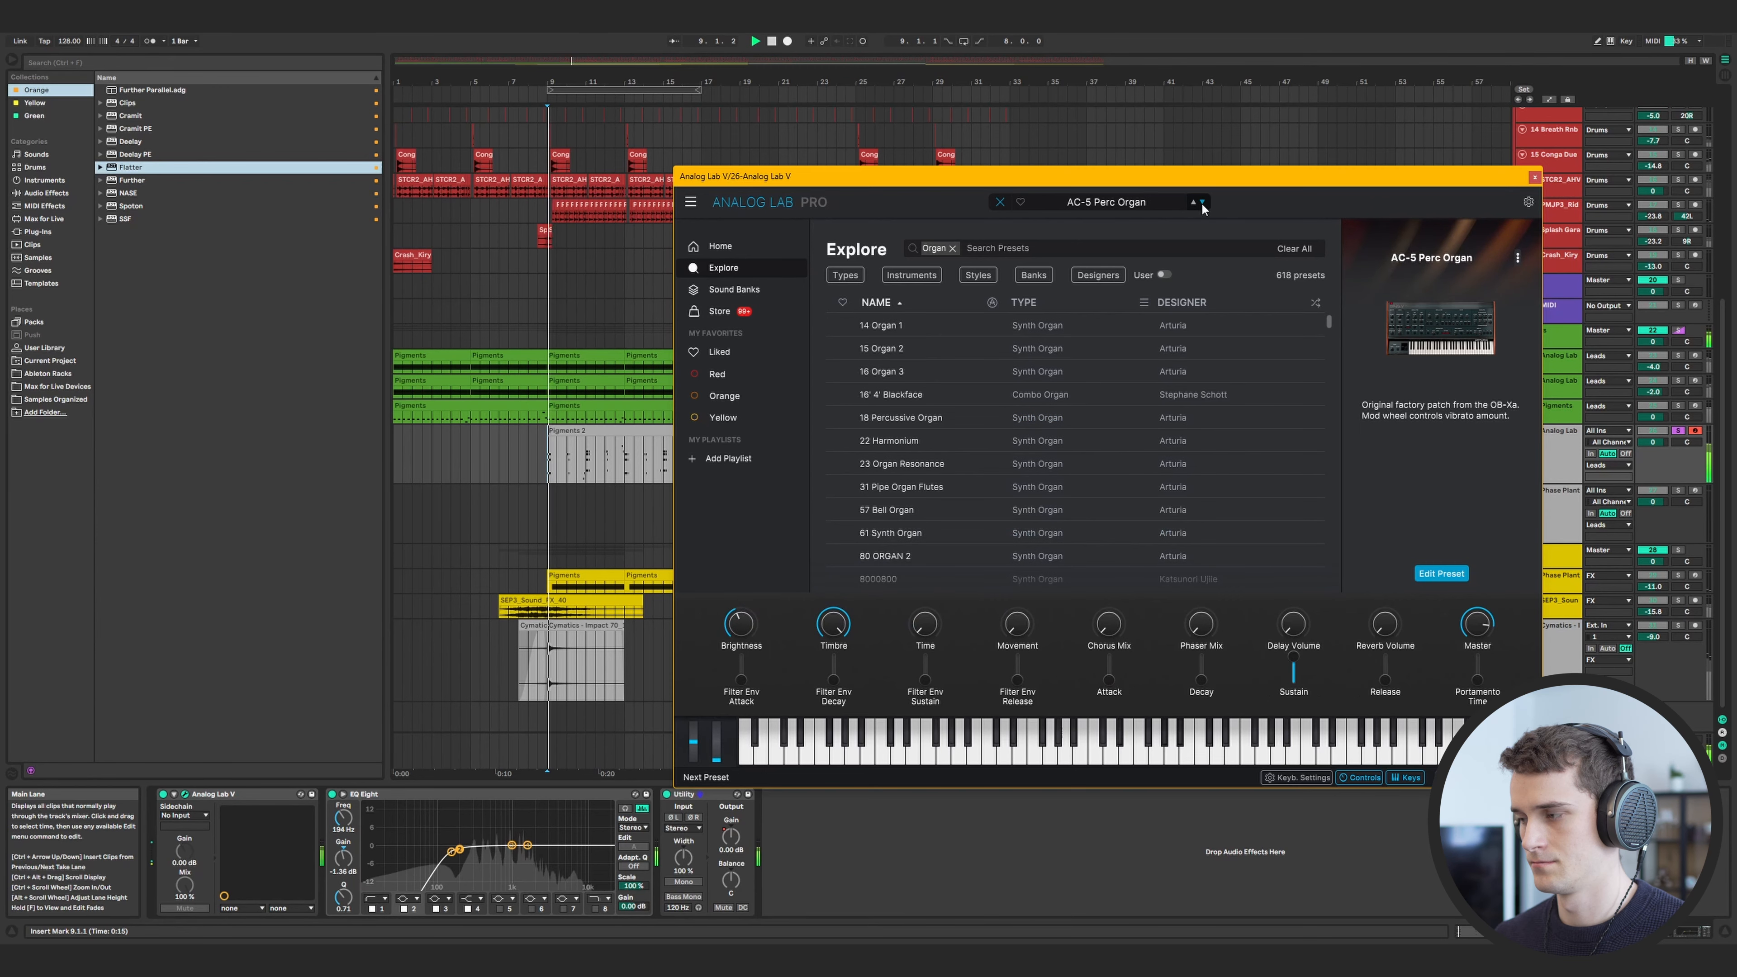
- Audition the Organ presets following AC-5 Perc Organ in Analog Lab while the part plays
left_click(1202, 204)
left_click(1202, 204)
left_click(1202, 204)
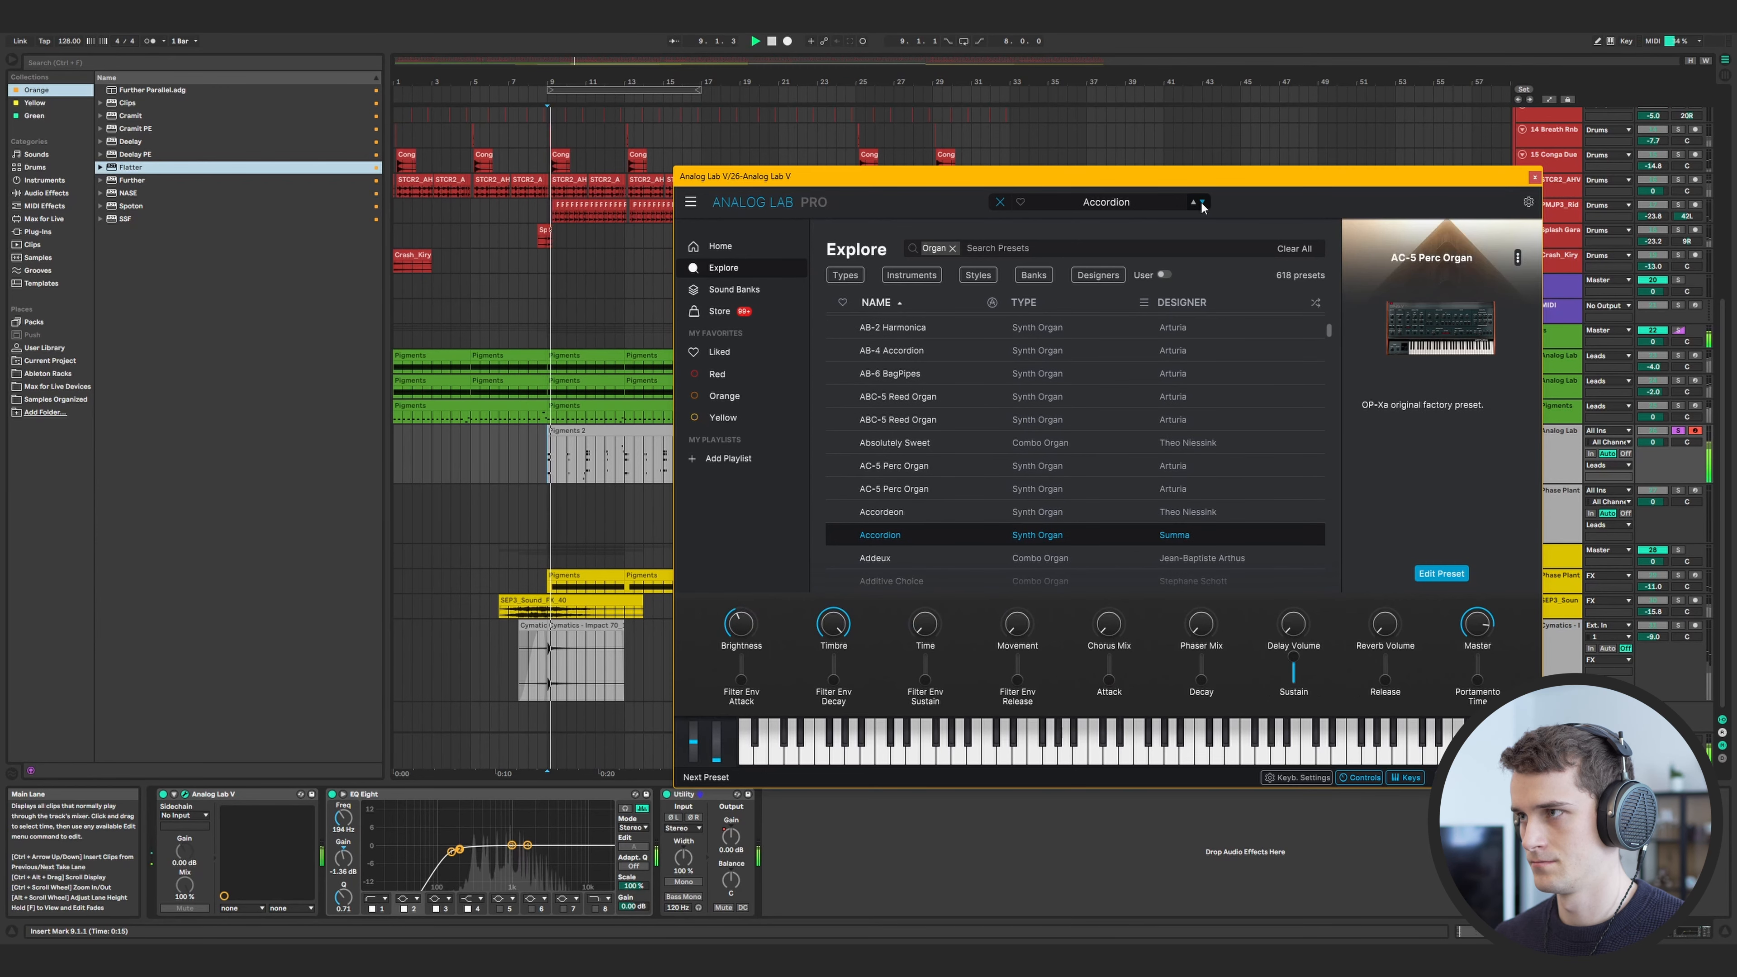
left_click(1202, 204)
left_click(1202, 204)
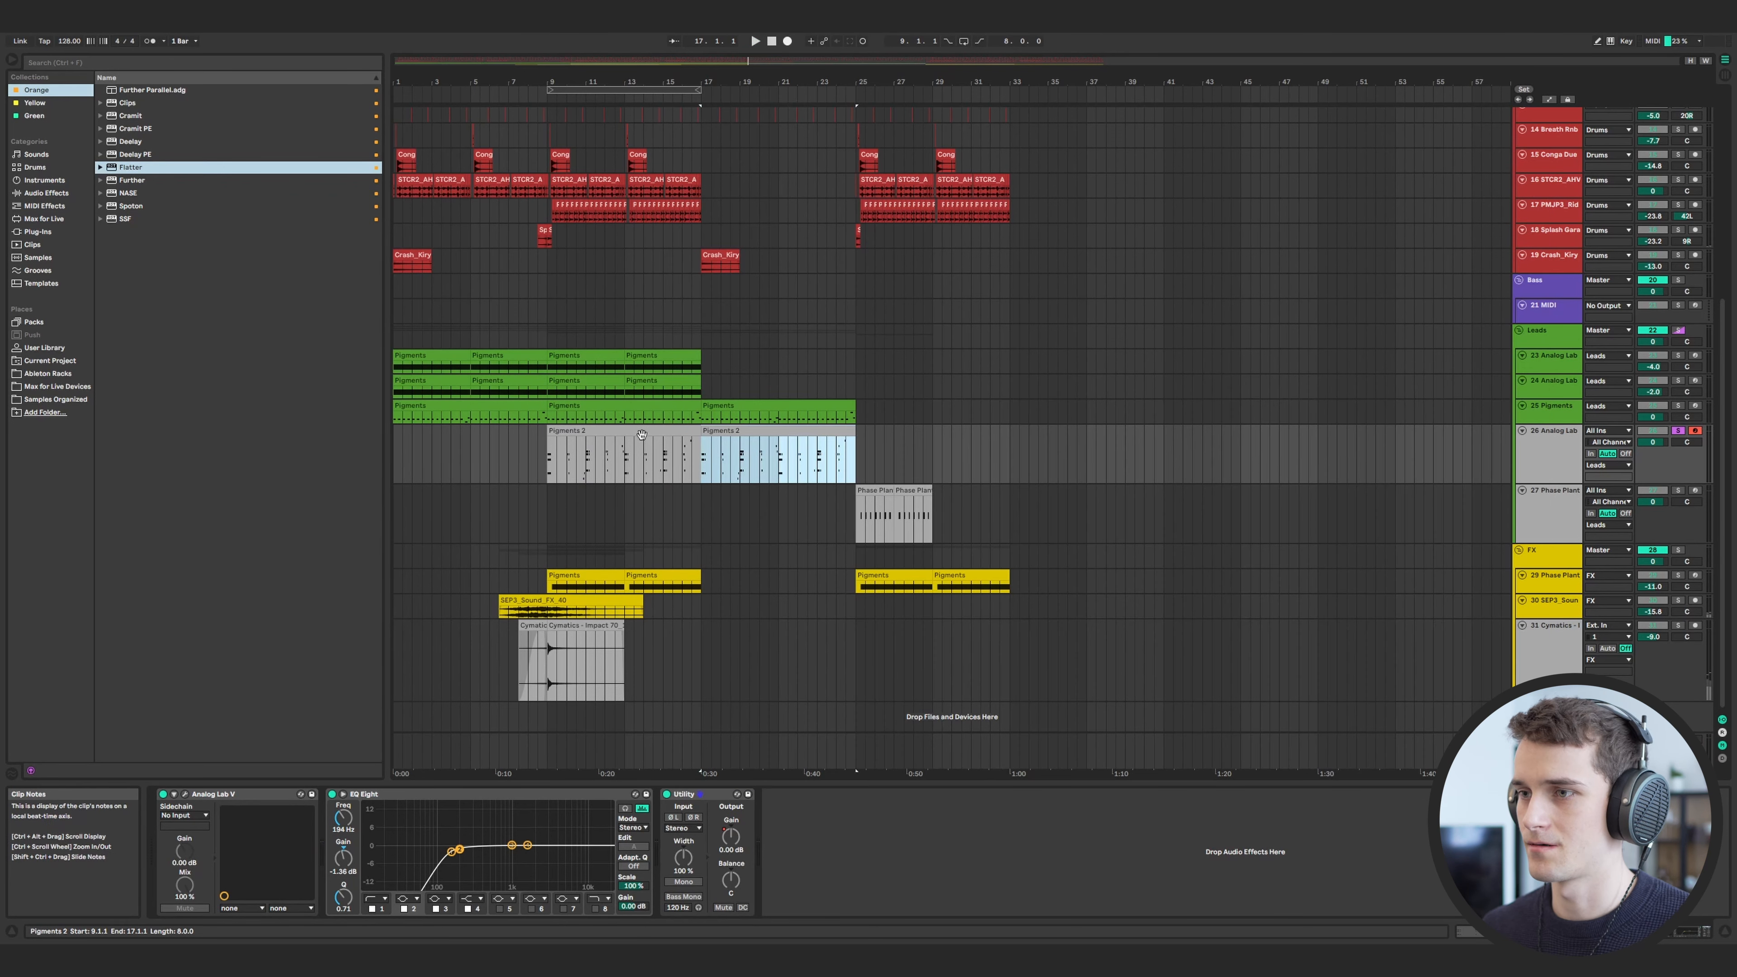
- Delete both Pigments clips between bars 9 and 25 on track 26 and place the insert marker at bar 9
left_click(676, 432)
left_click(708, 433)
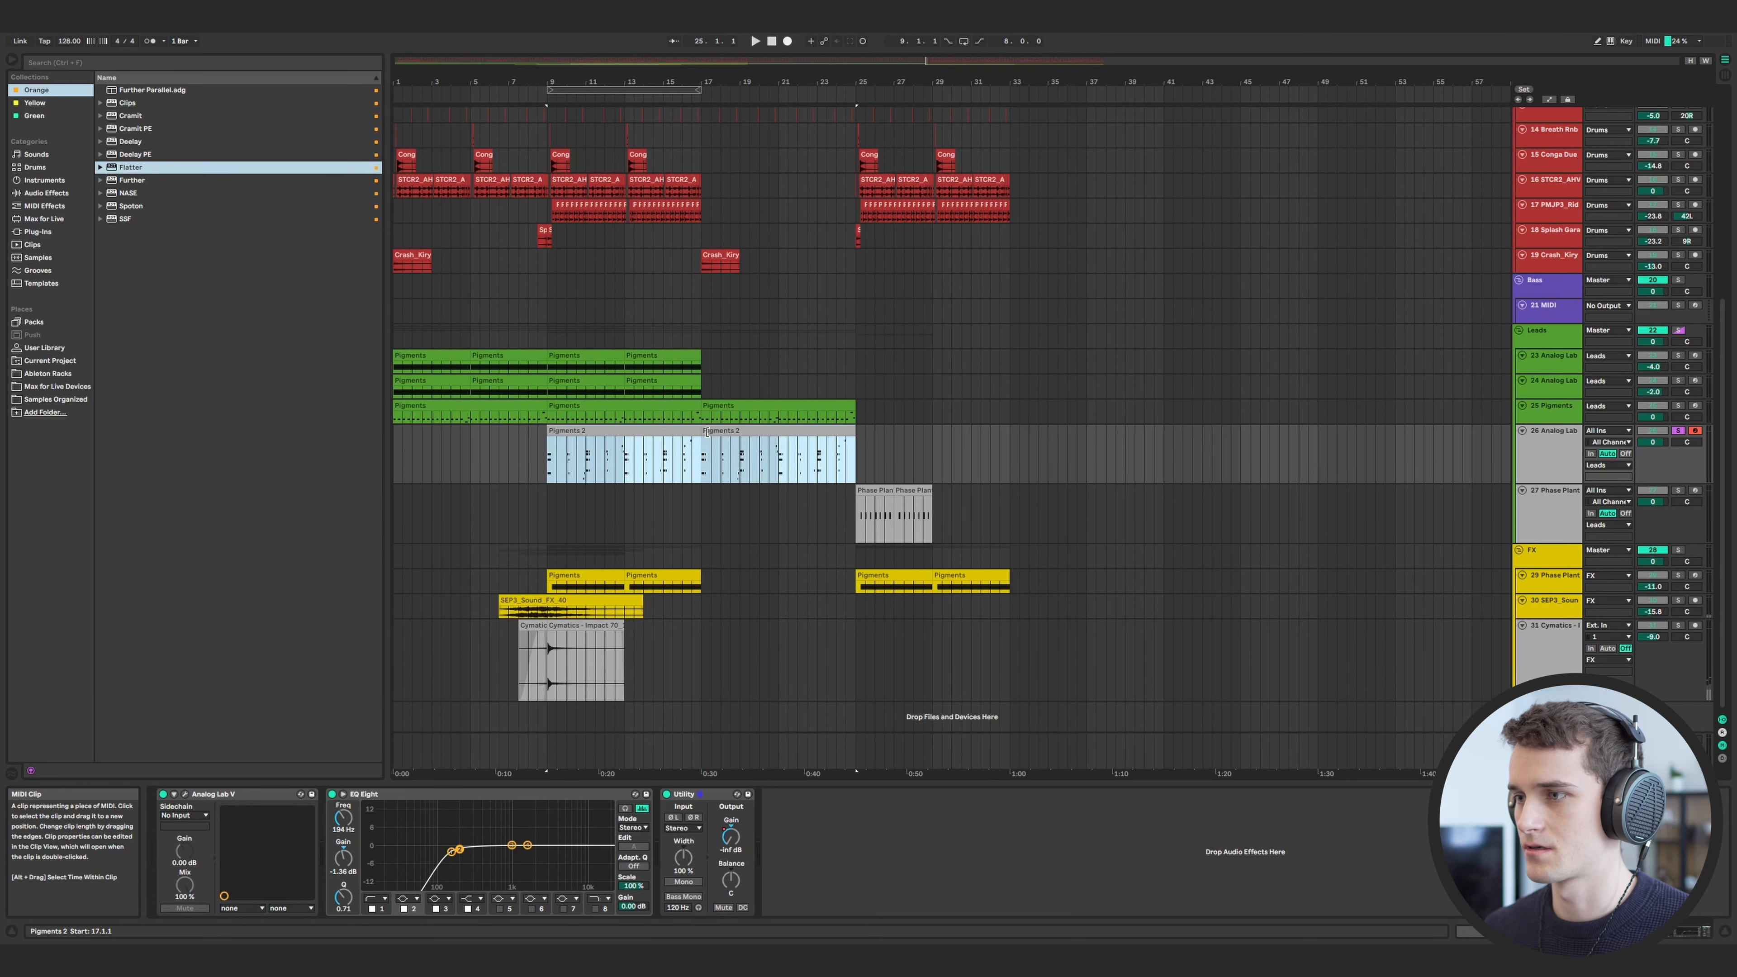
left_click(661, 431, "shift")
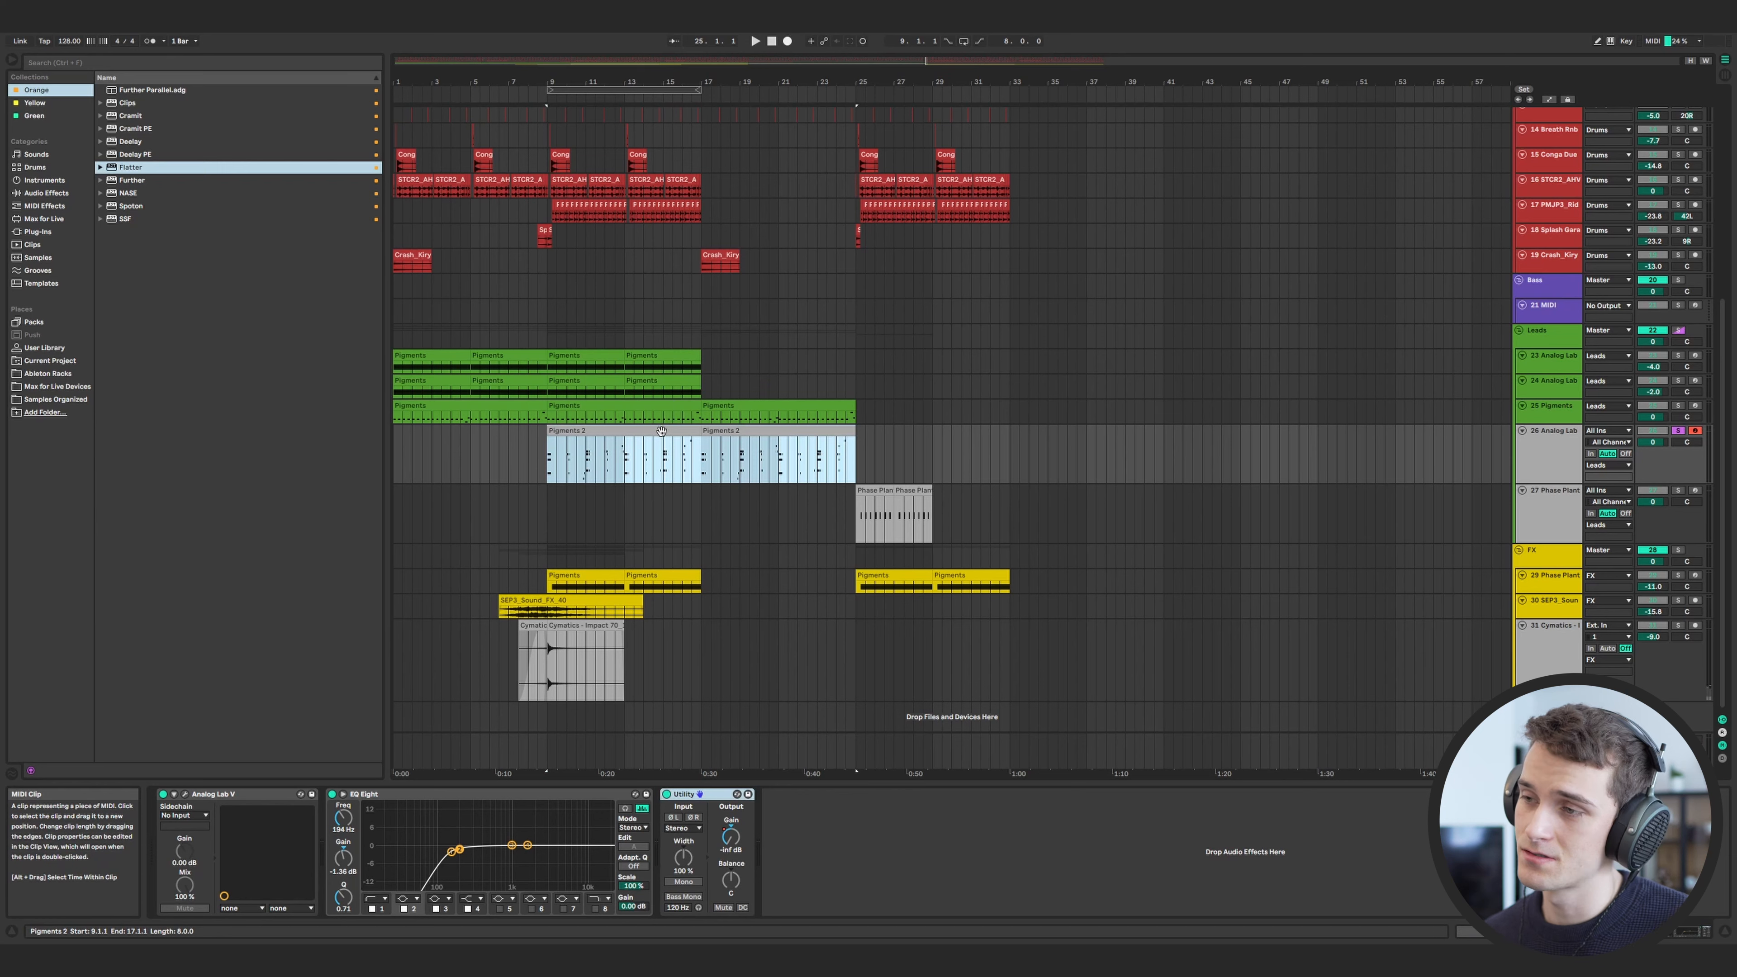
key("Delete")
left_click(548, 456)
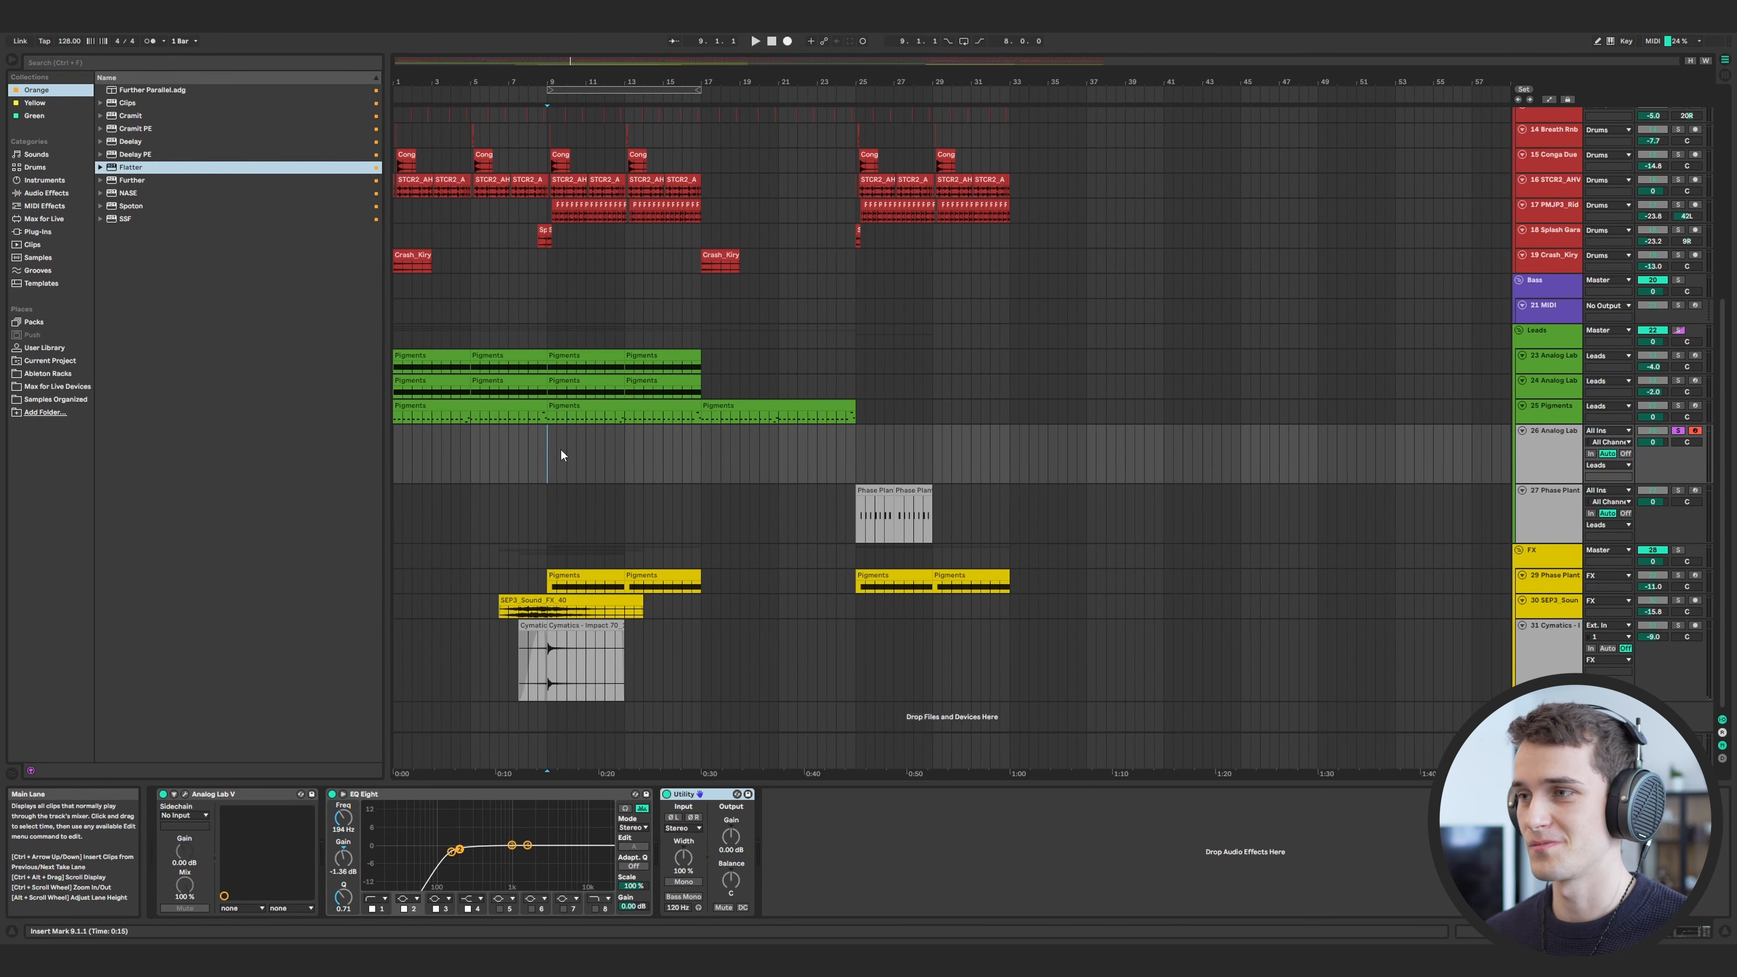
- Play the Phase Plant clips on track 27 from bar 25 in the full mix
left_click(858, 519)
left_click(872, 490)
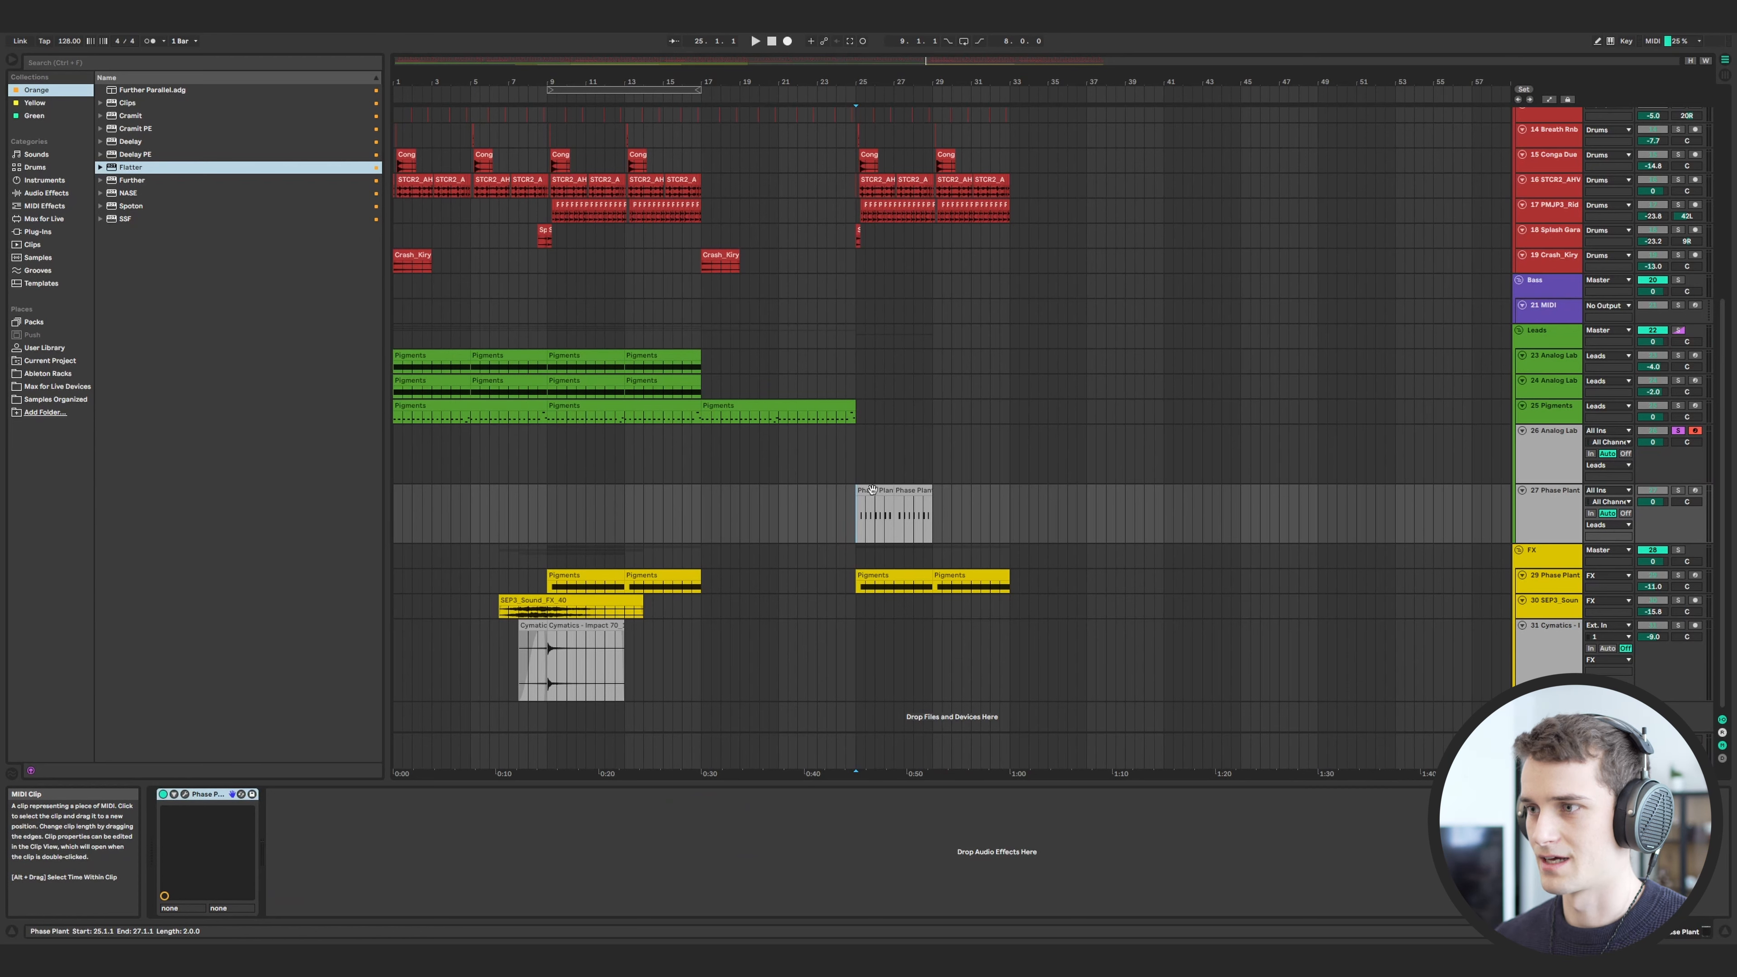
key("space")
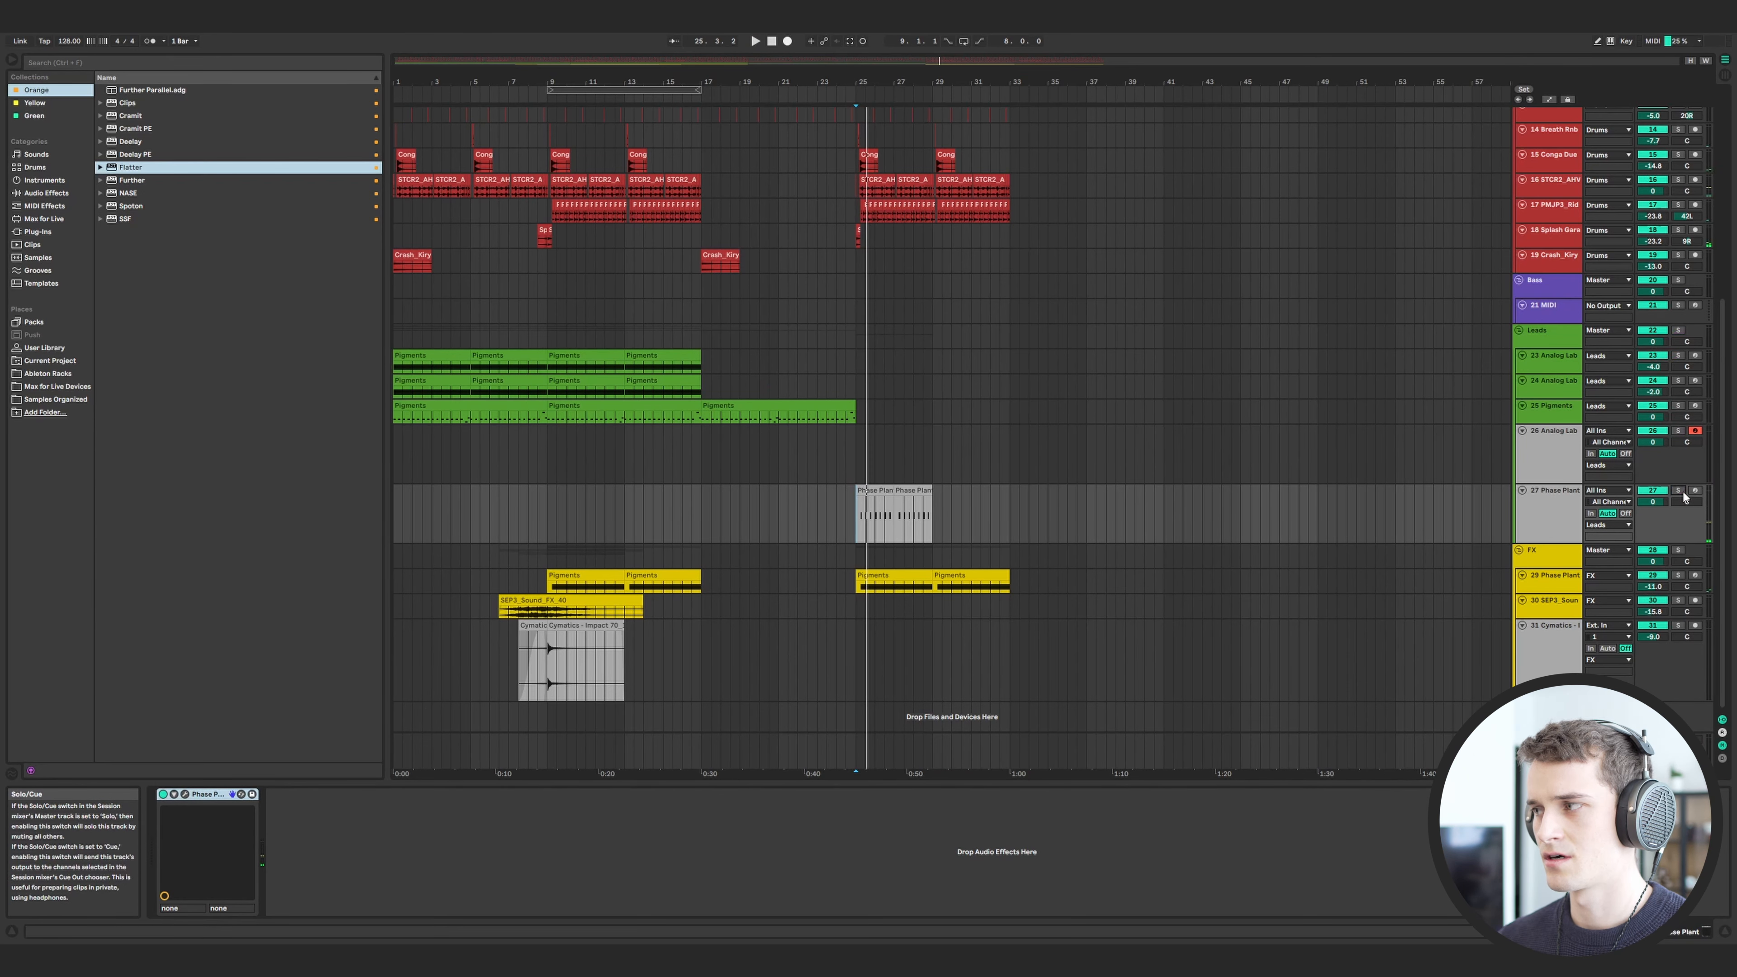
key("space")
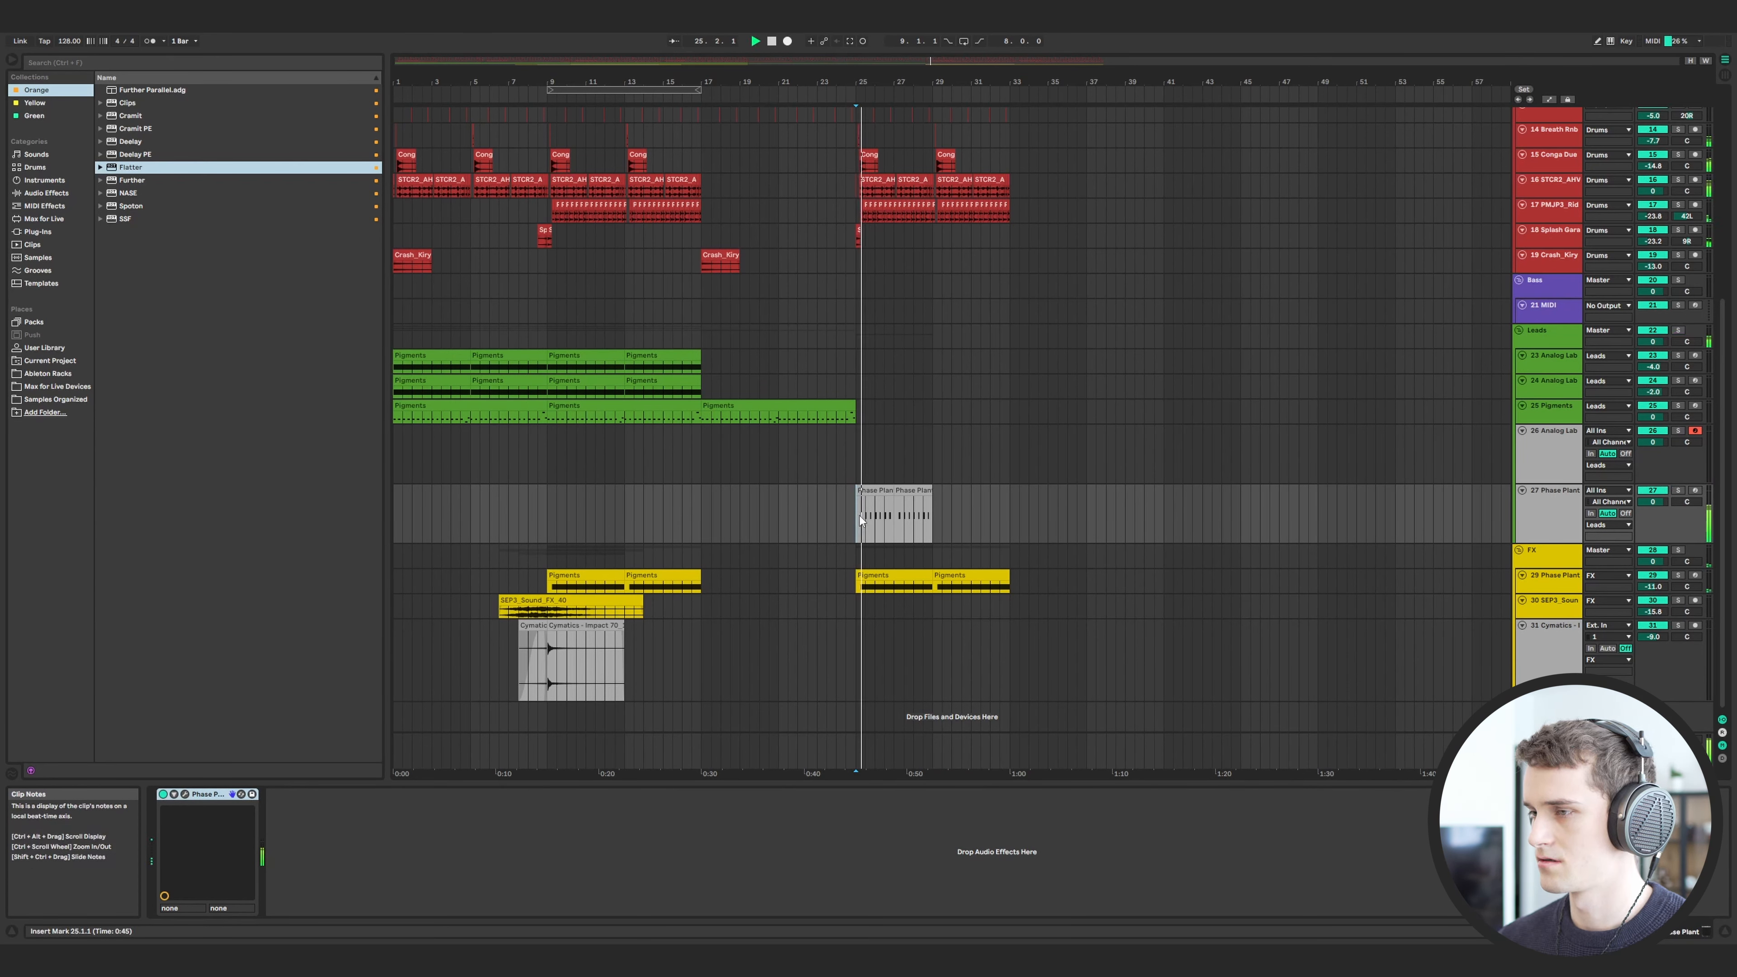
scroll(923, 366, "up", 3)
key("space")
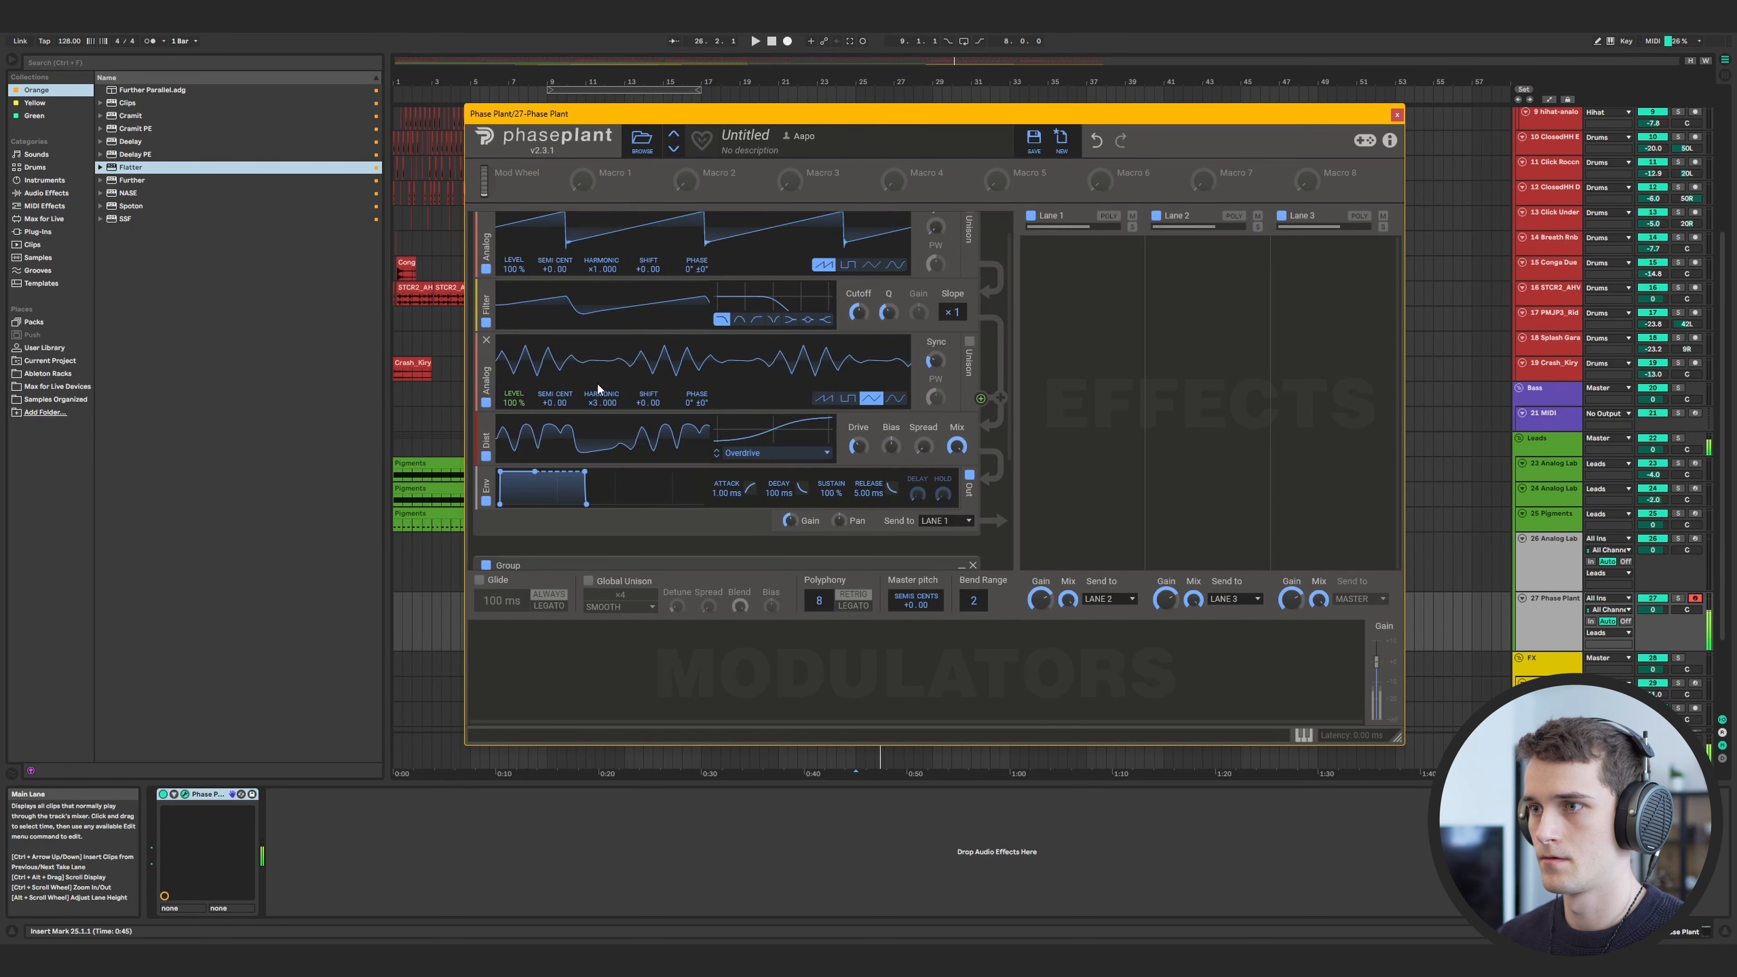
- Assign the envelope modulator in Phase Plant to the cutoffs of the first filter and the filter after the distortion
scroll(755, 337, "down", 2)
left_click_drag(729, 699, 857, 312)
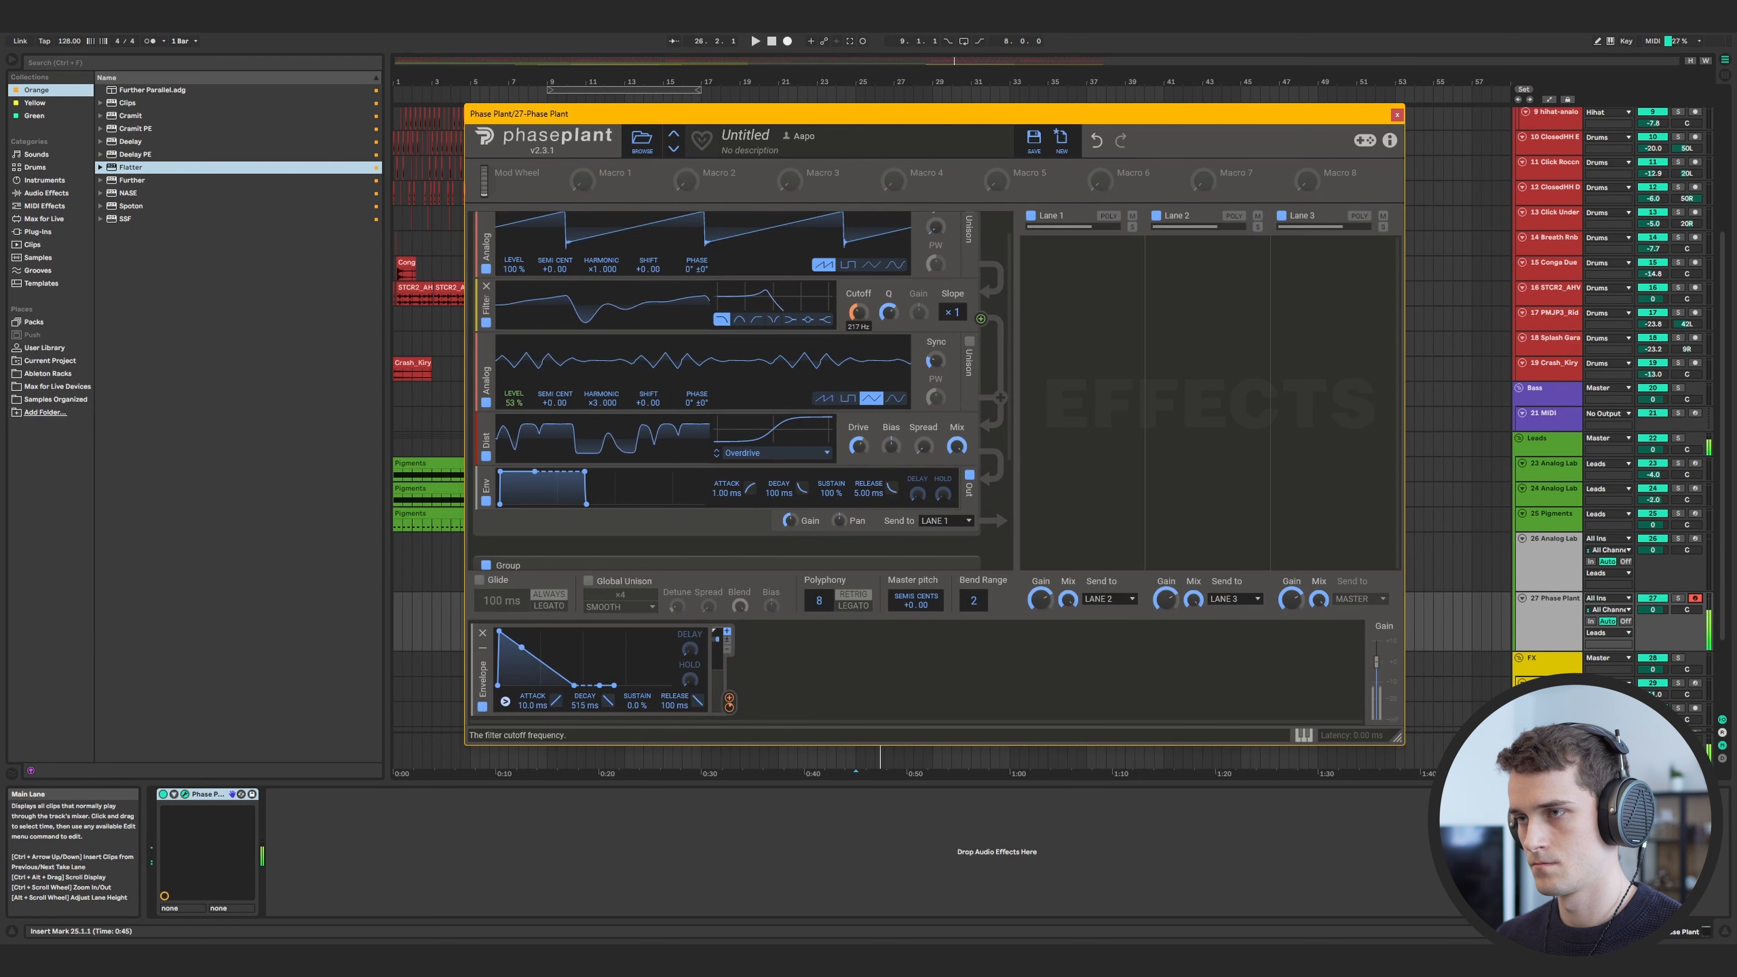
left_click_drag(729, 698, 860, 535)
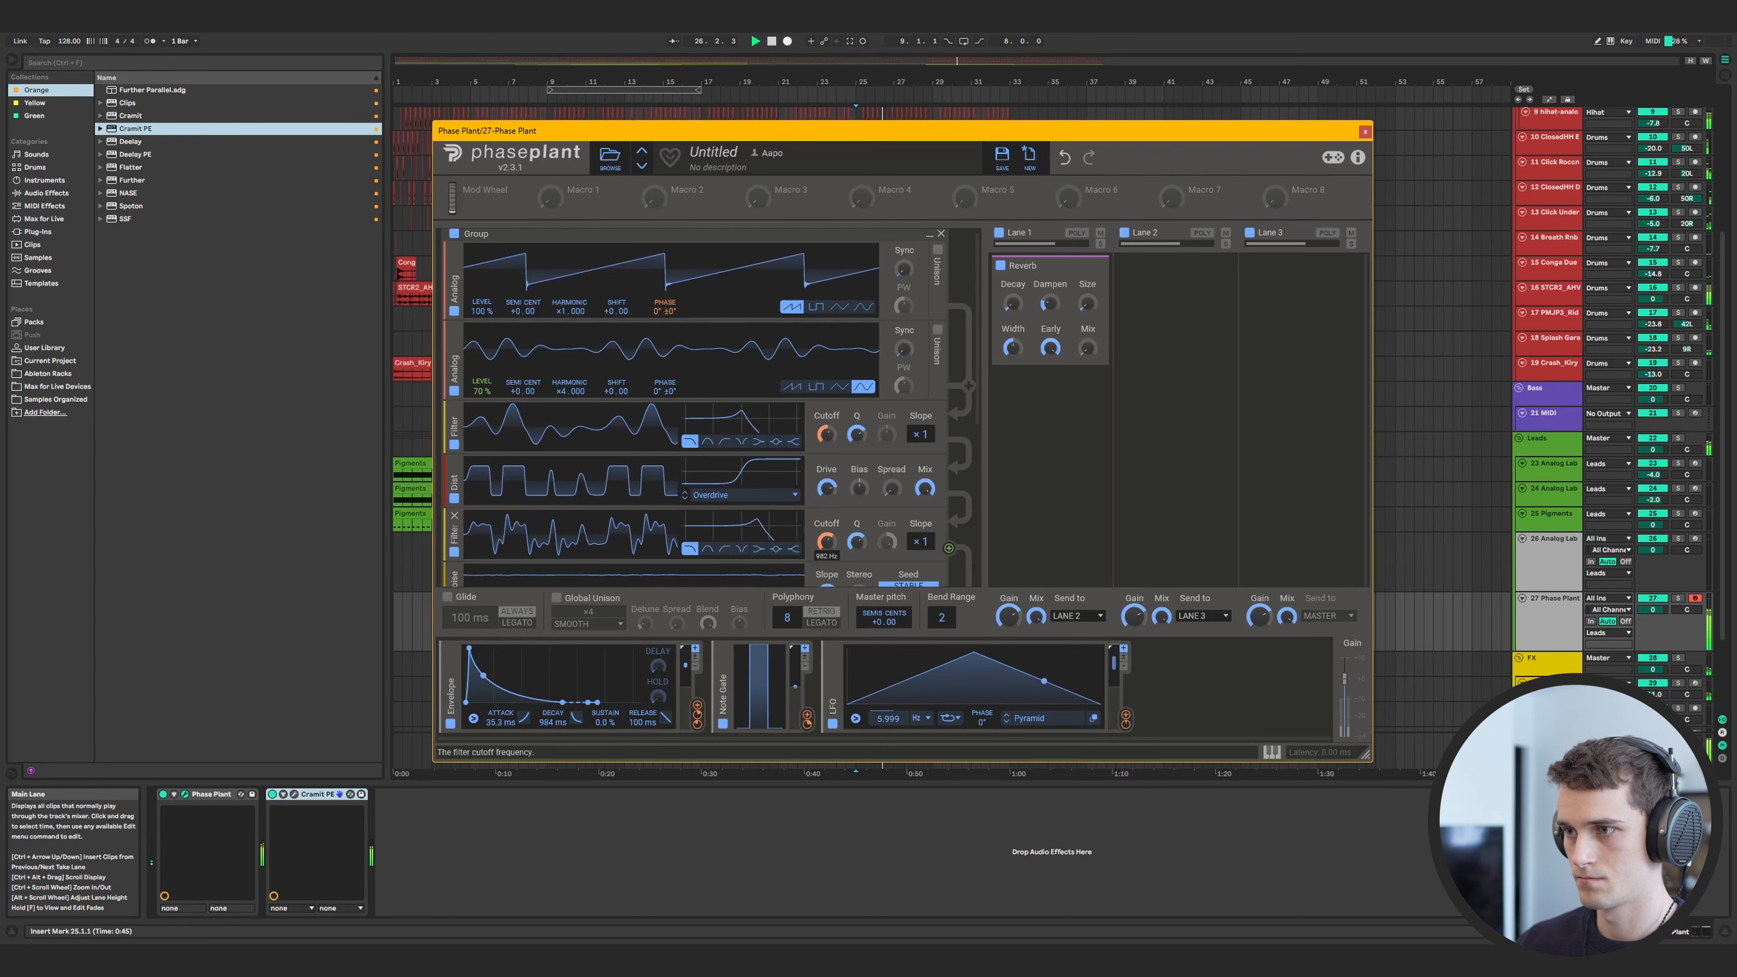
- Raise the Q of the filter after the distortion in Phase Plant, audition the sound and close the Cramit PE window
scroll(732, 438, "down", 5)
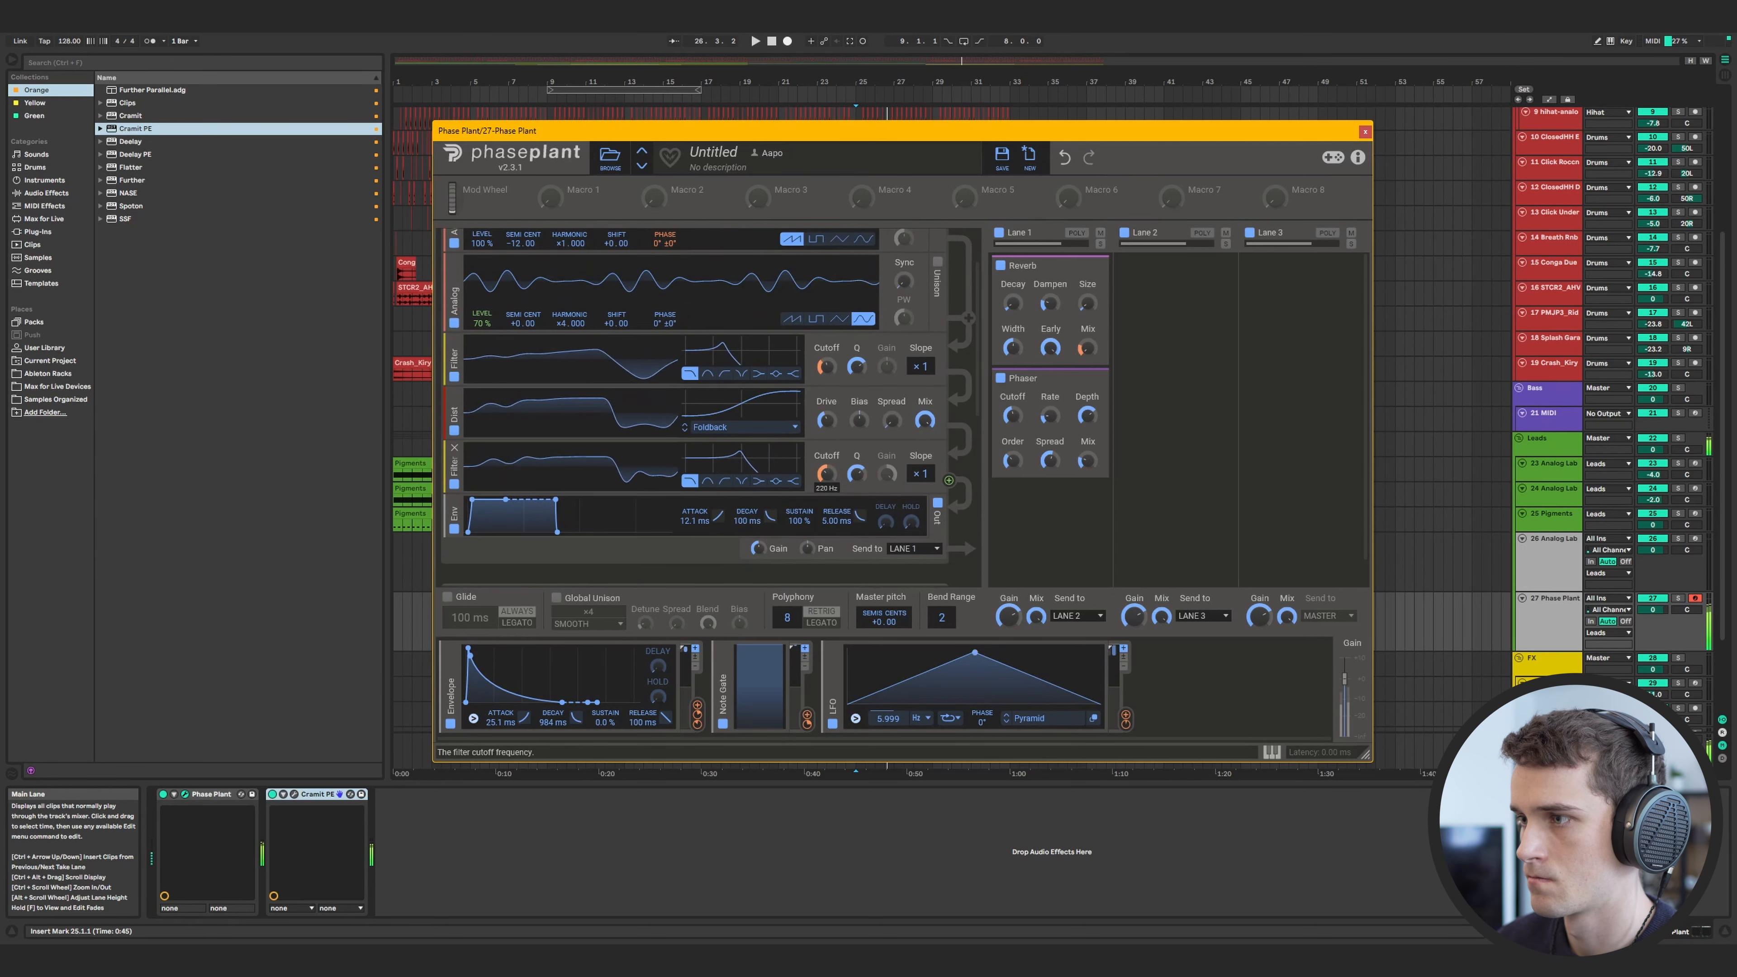
left_click_drag(855, 474, 855, 451)
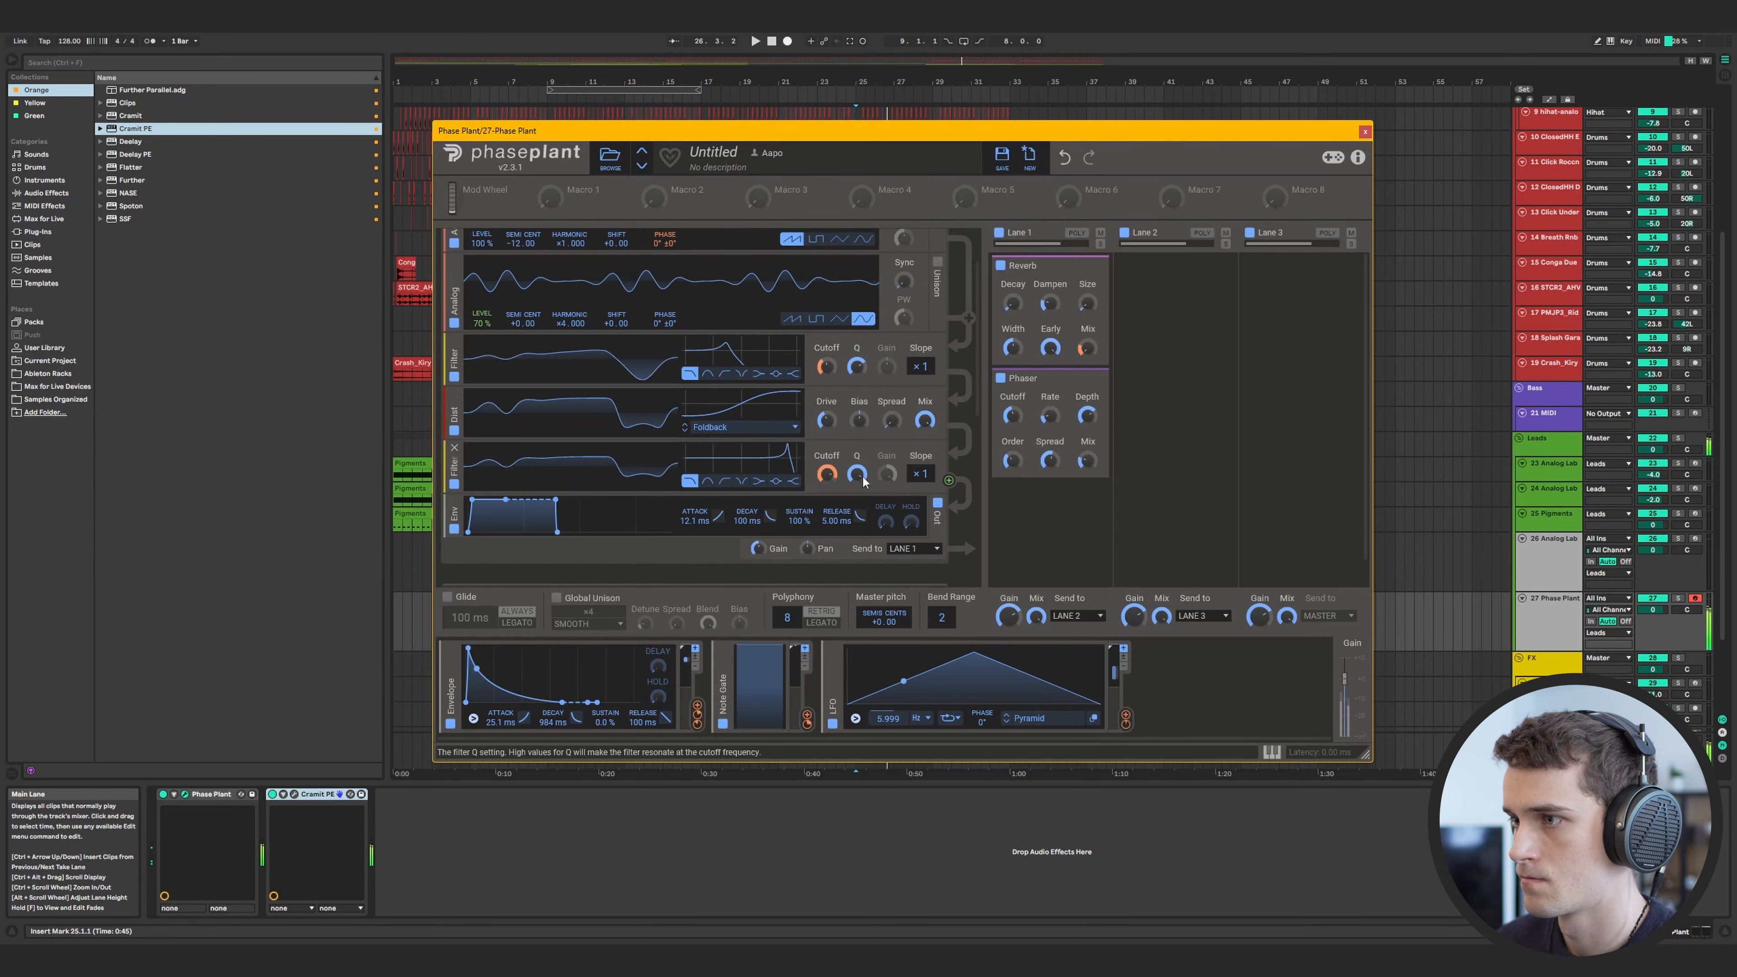
key("space")
scroll(852, 465, "up", 2)
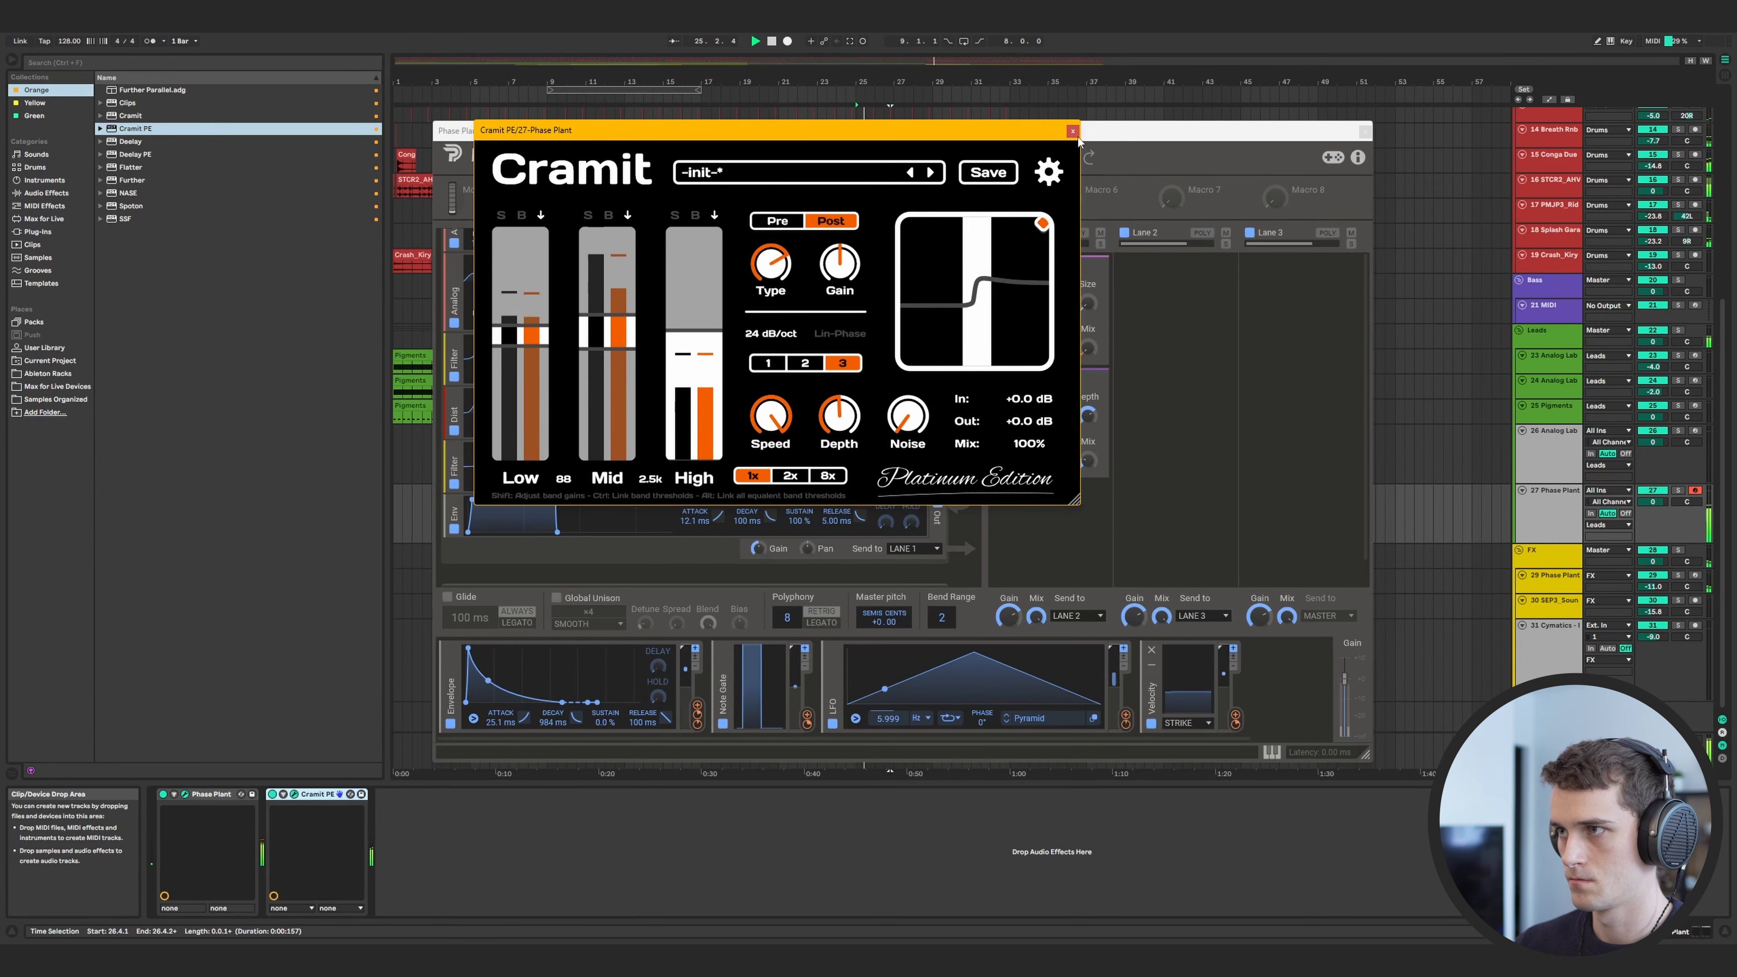
left_click(294, 794)
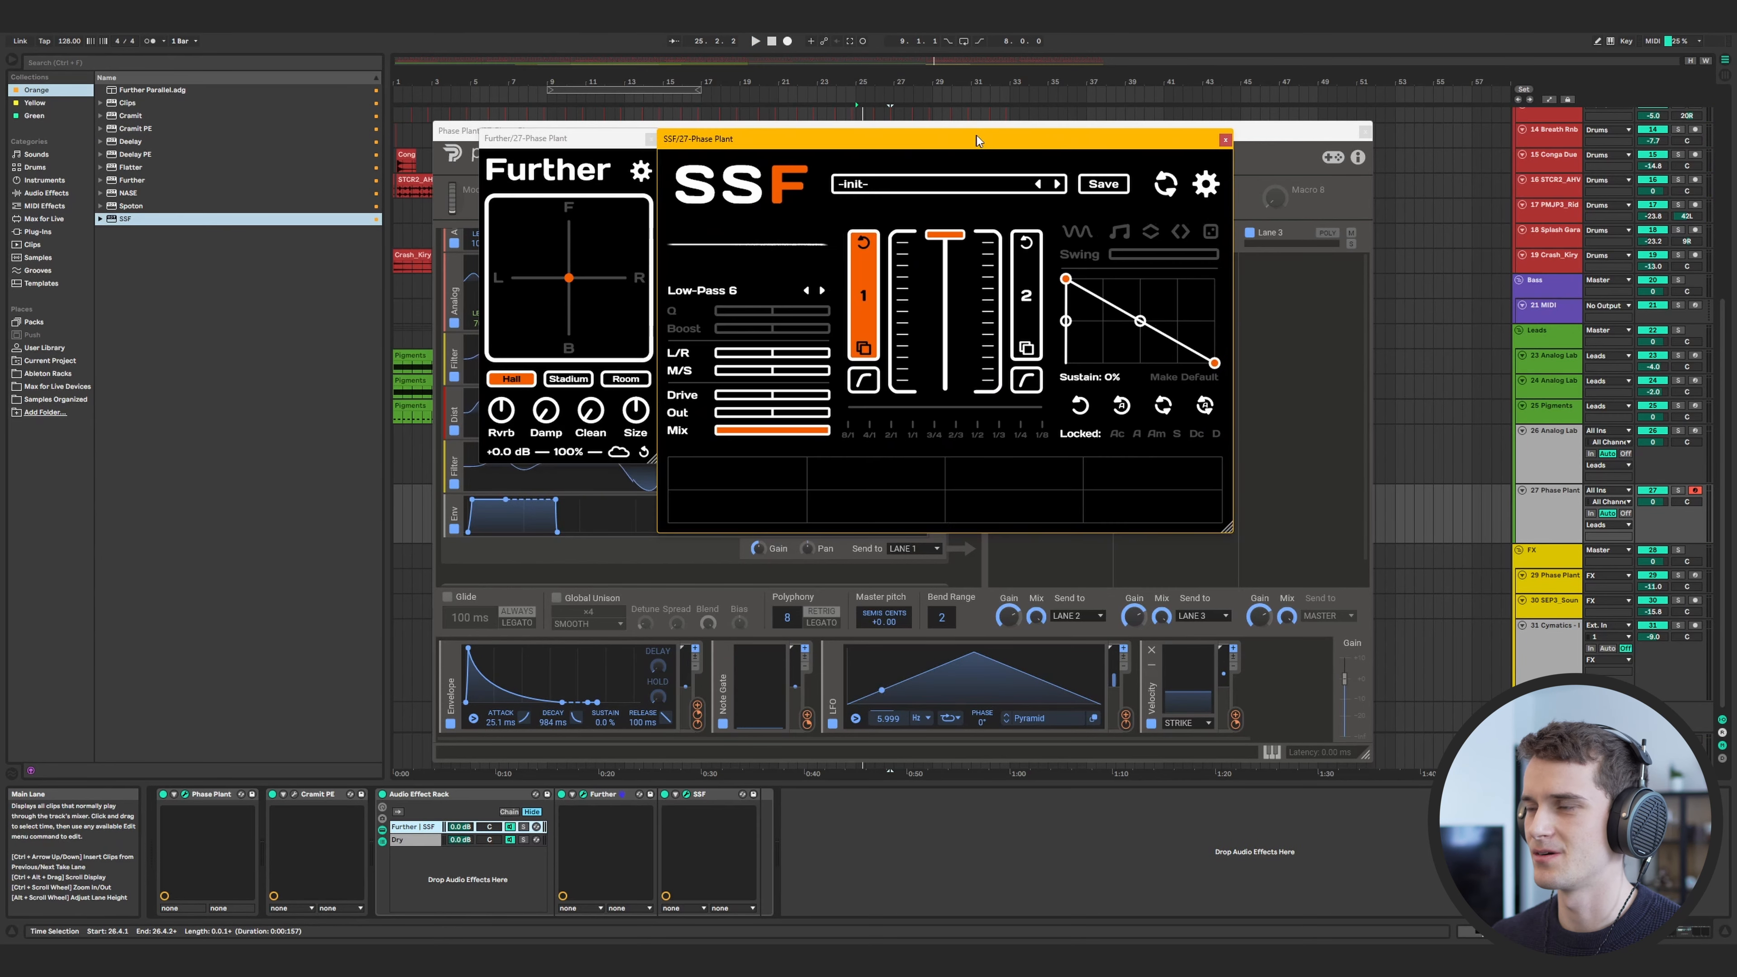
- Switch SSF on track 27 from Low-Pass 6 to Volume and arrange the SSF and Further windows side by side
left_click_drag(977, 135, 992, 135)
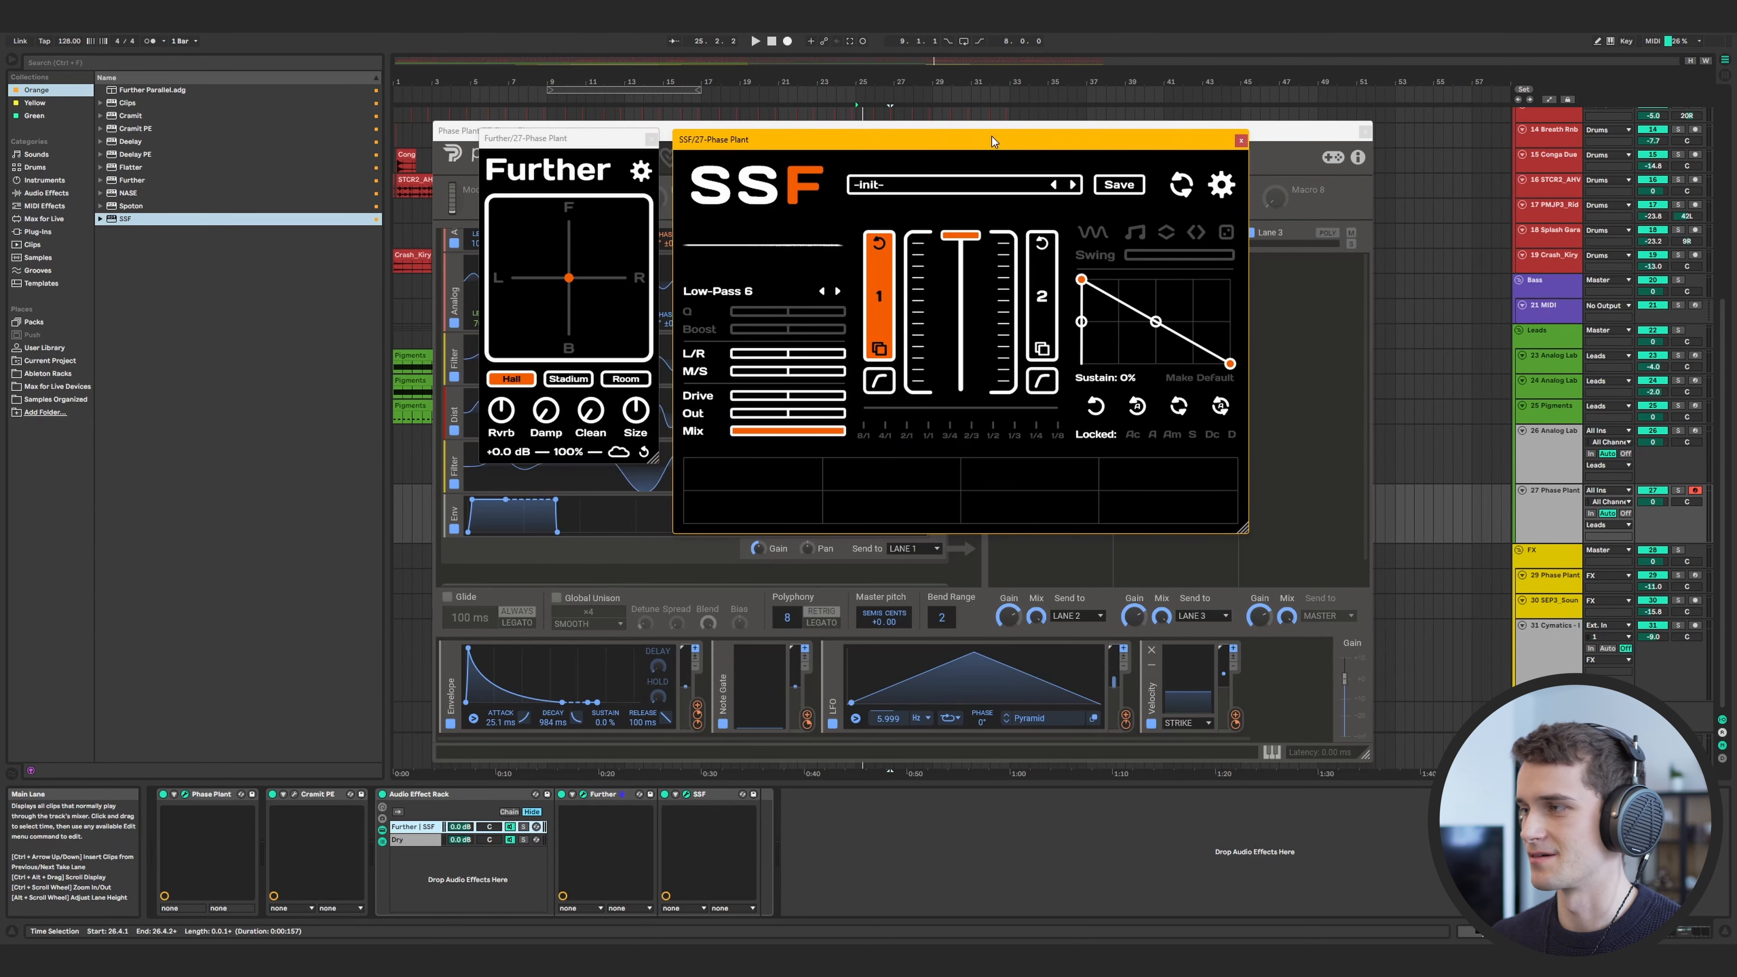
left_click(767, 295)
mouse_move(752, 448)
left_click(889, 661)
left_click_drag(942, 132, 1075, 182)
left_click_drag(1075, 182, 1025, 176)
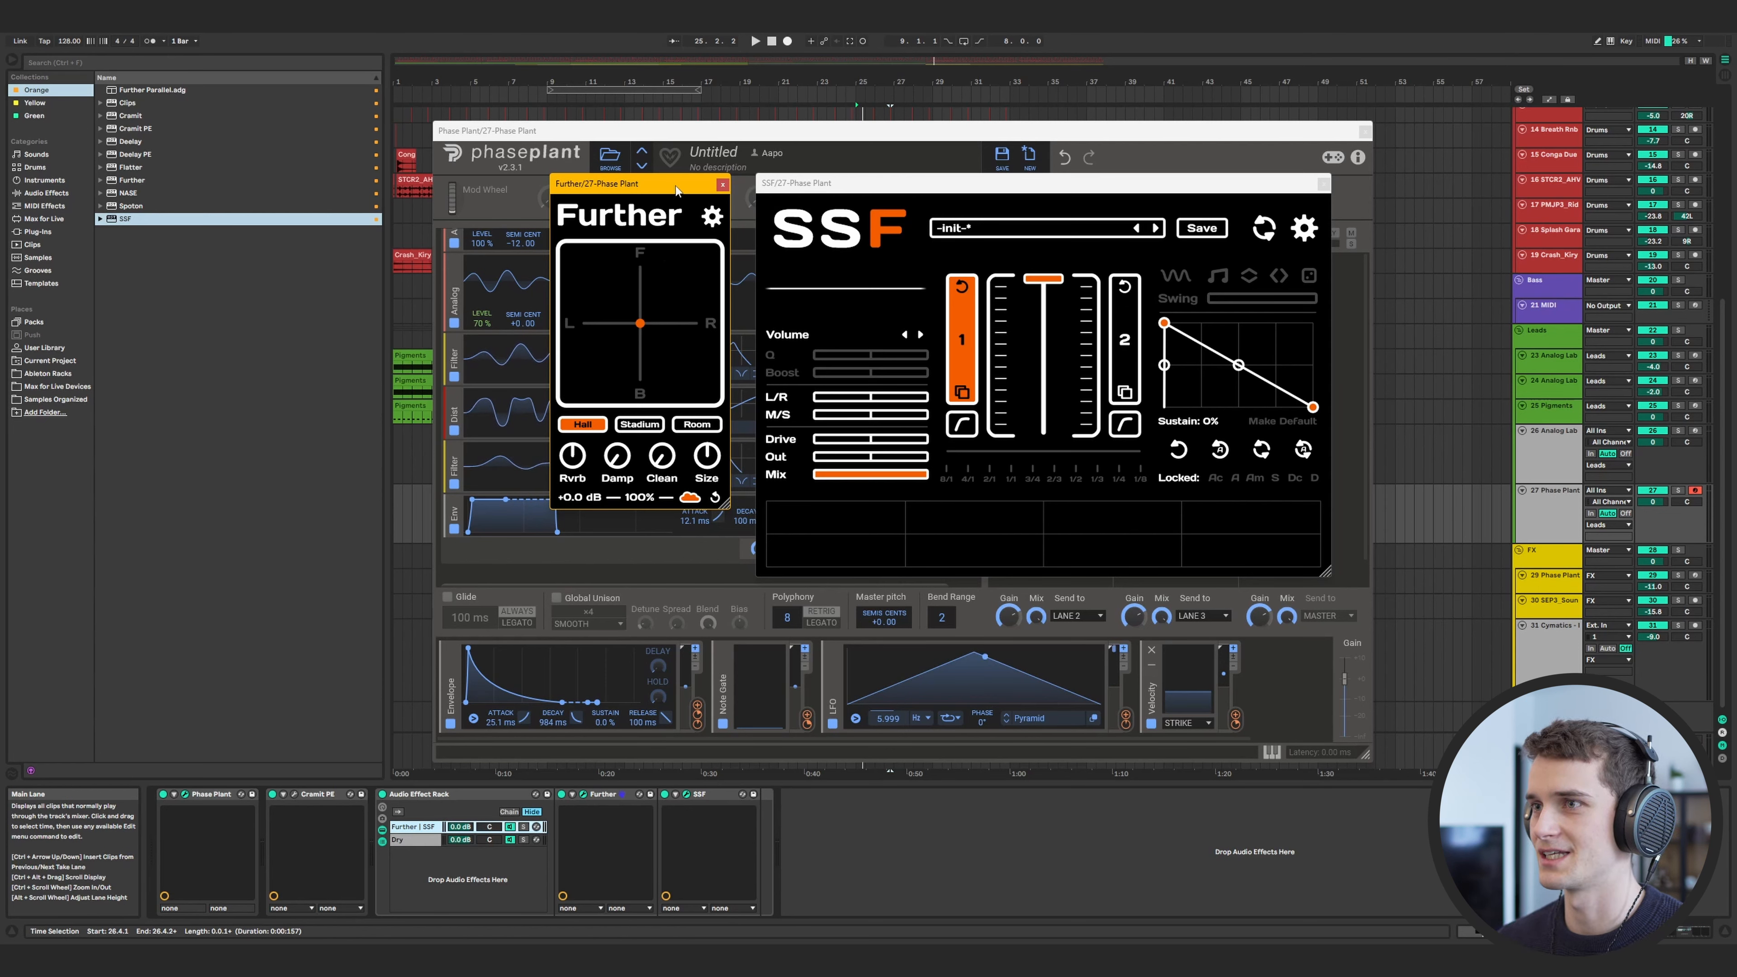
left_click_drag(676, 186, 662, 167)
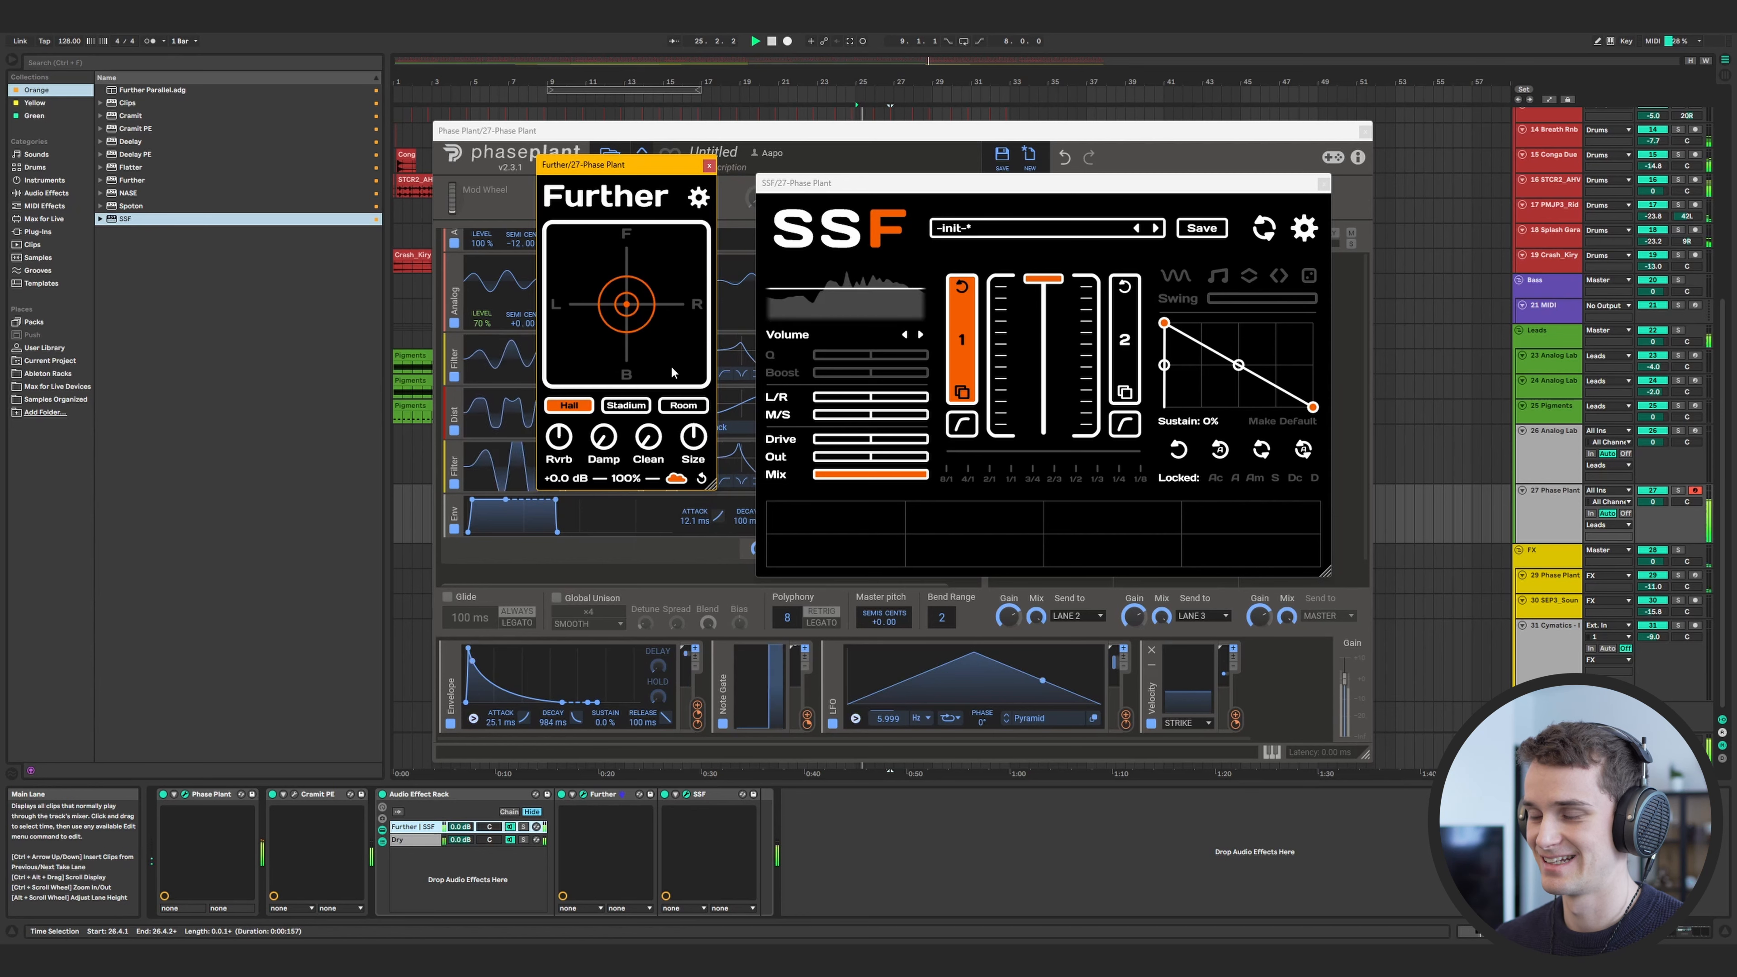
- Enable SSF's rhythmic modulation, draw a pattern of one long, four medium and four short decays, and reshape the decay curve
left_click(1166, 294)
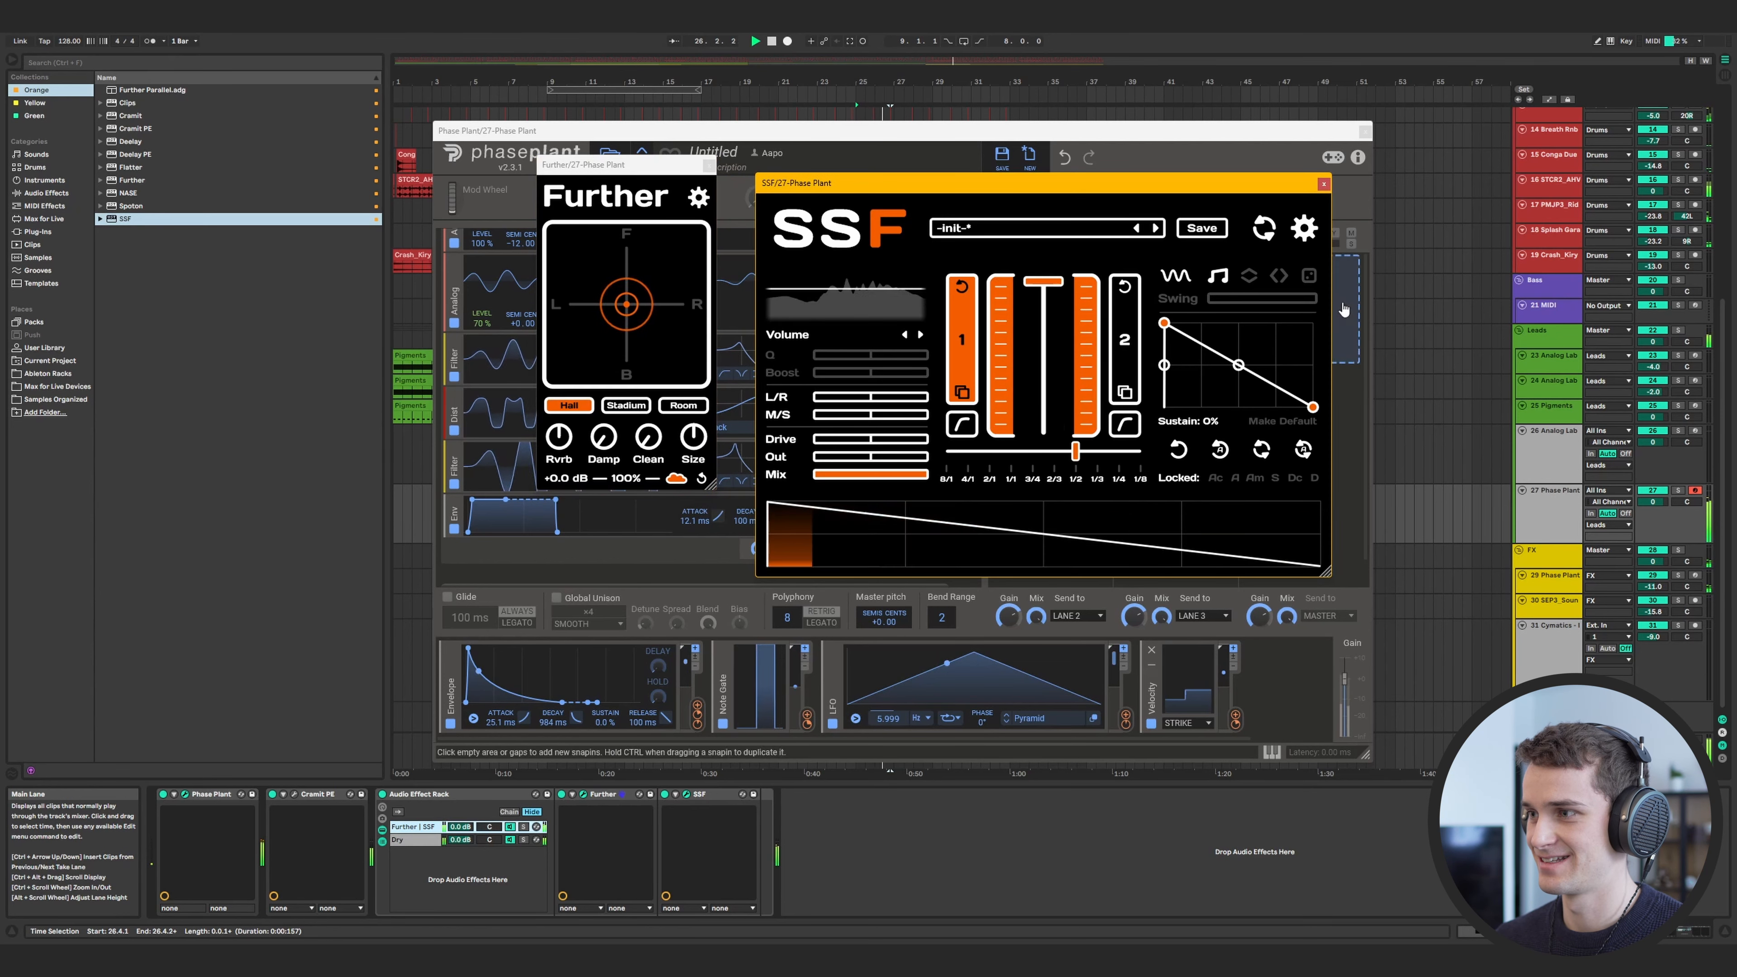
left_click_drag(1238, 365, 1236, 398)
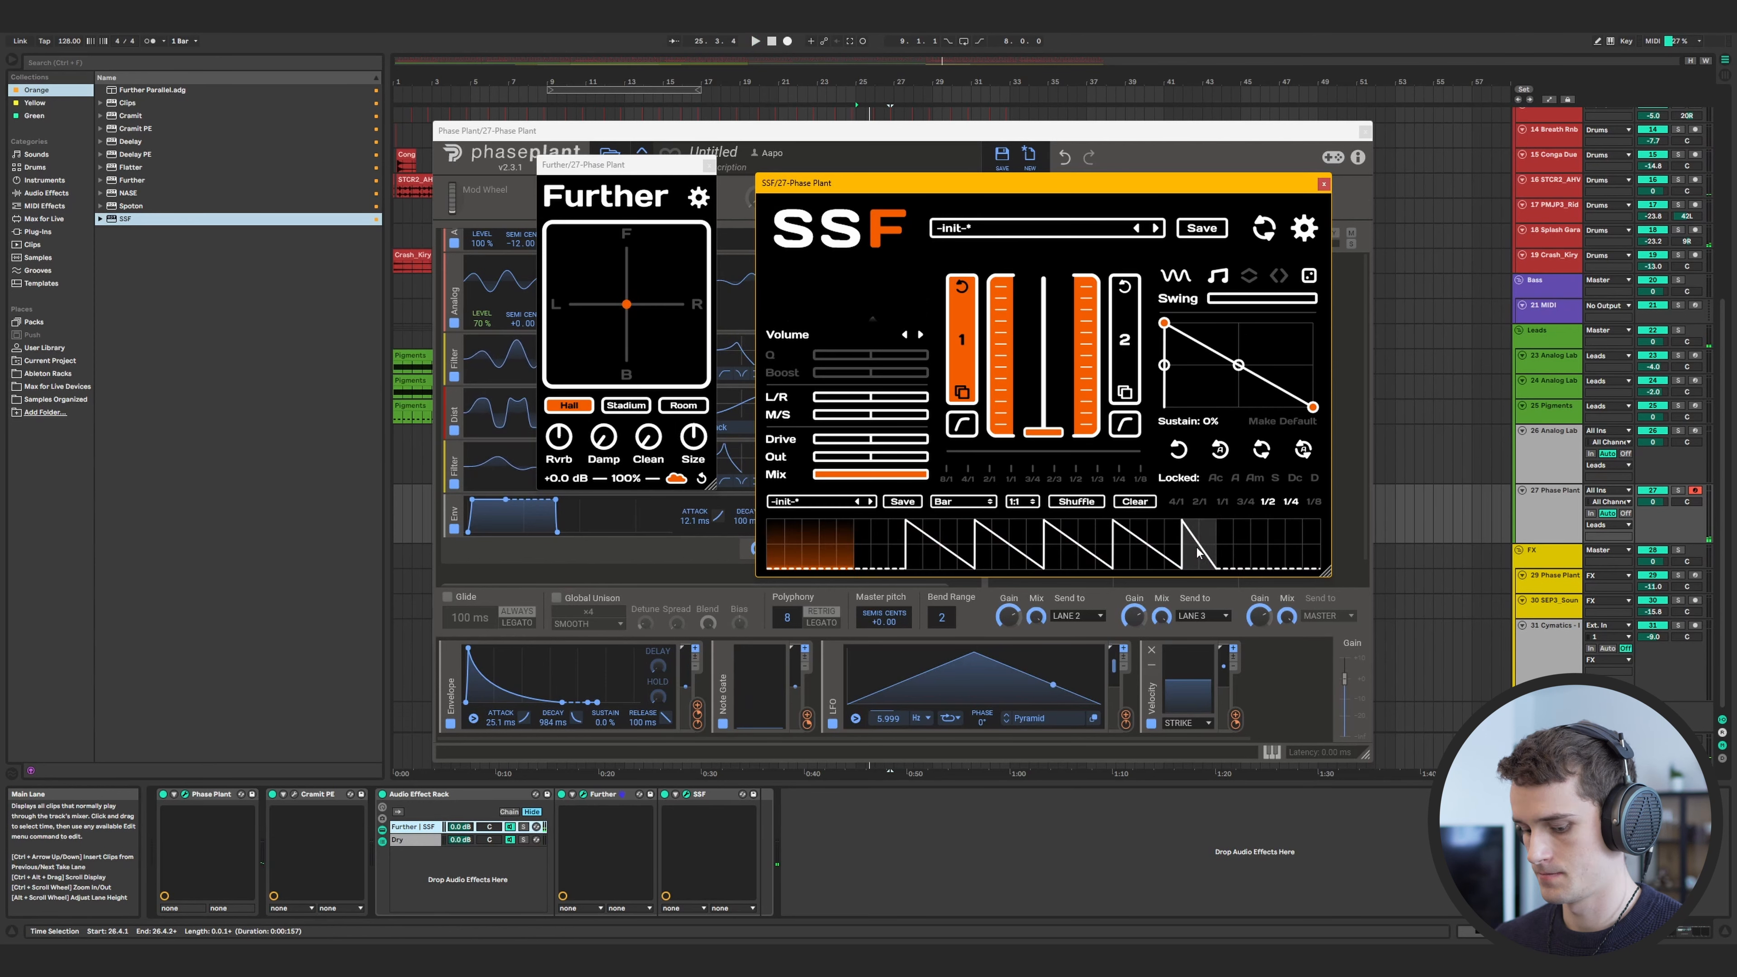
left_click_drag(1222, 549, 1239, 548)
left_click_drag(1257, 549, 1305, 541)
left_click_drag(897, 551, 759, 581)
key("space")
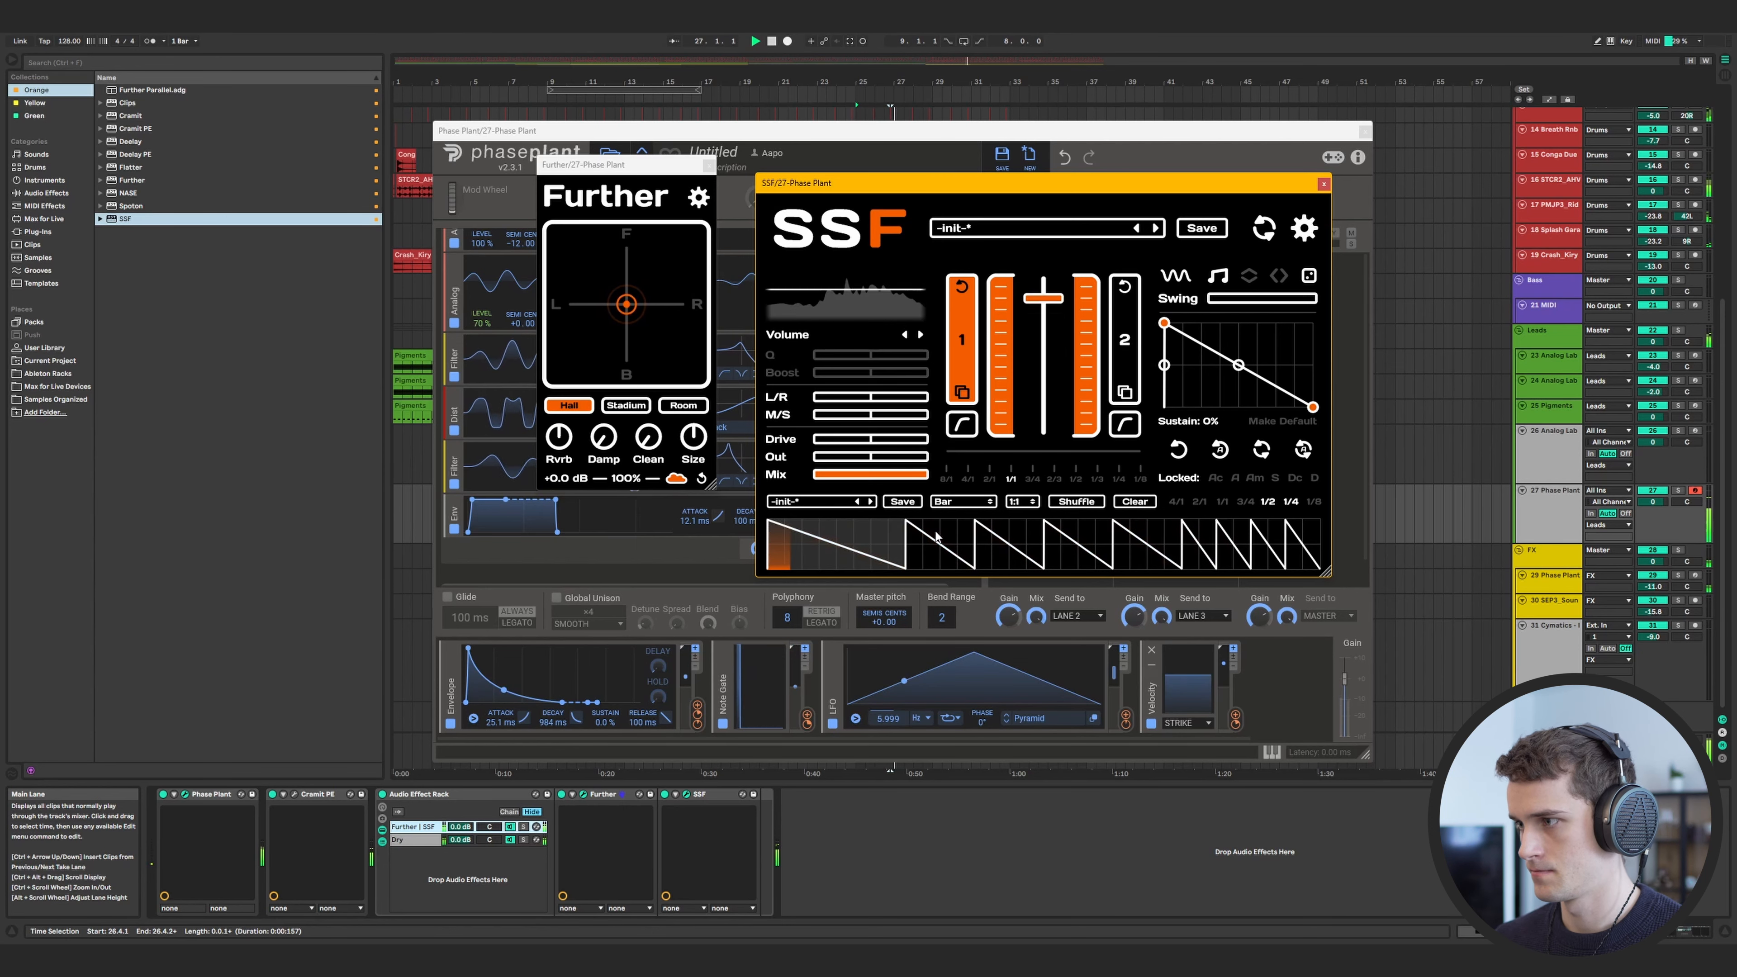
mouse_move(1239, 365)
left_mouse_down()
mouse_move(1234, 396)
mouse_move(1226, 360)
left_mouse_up()
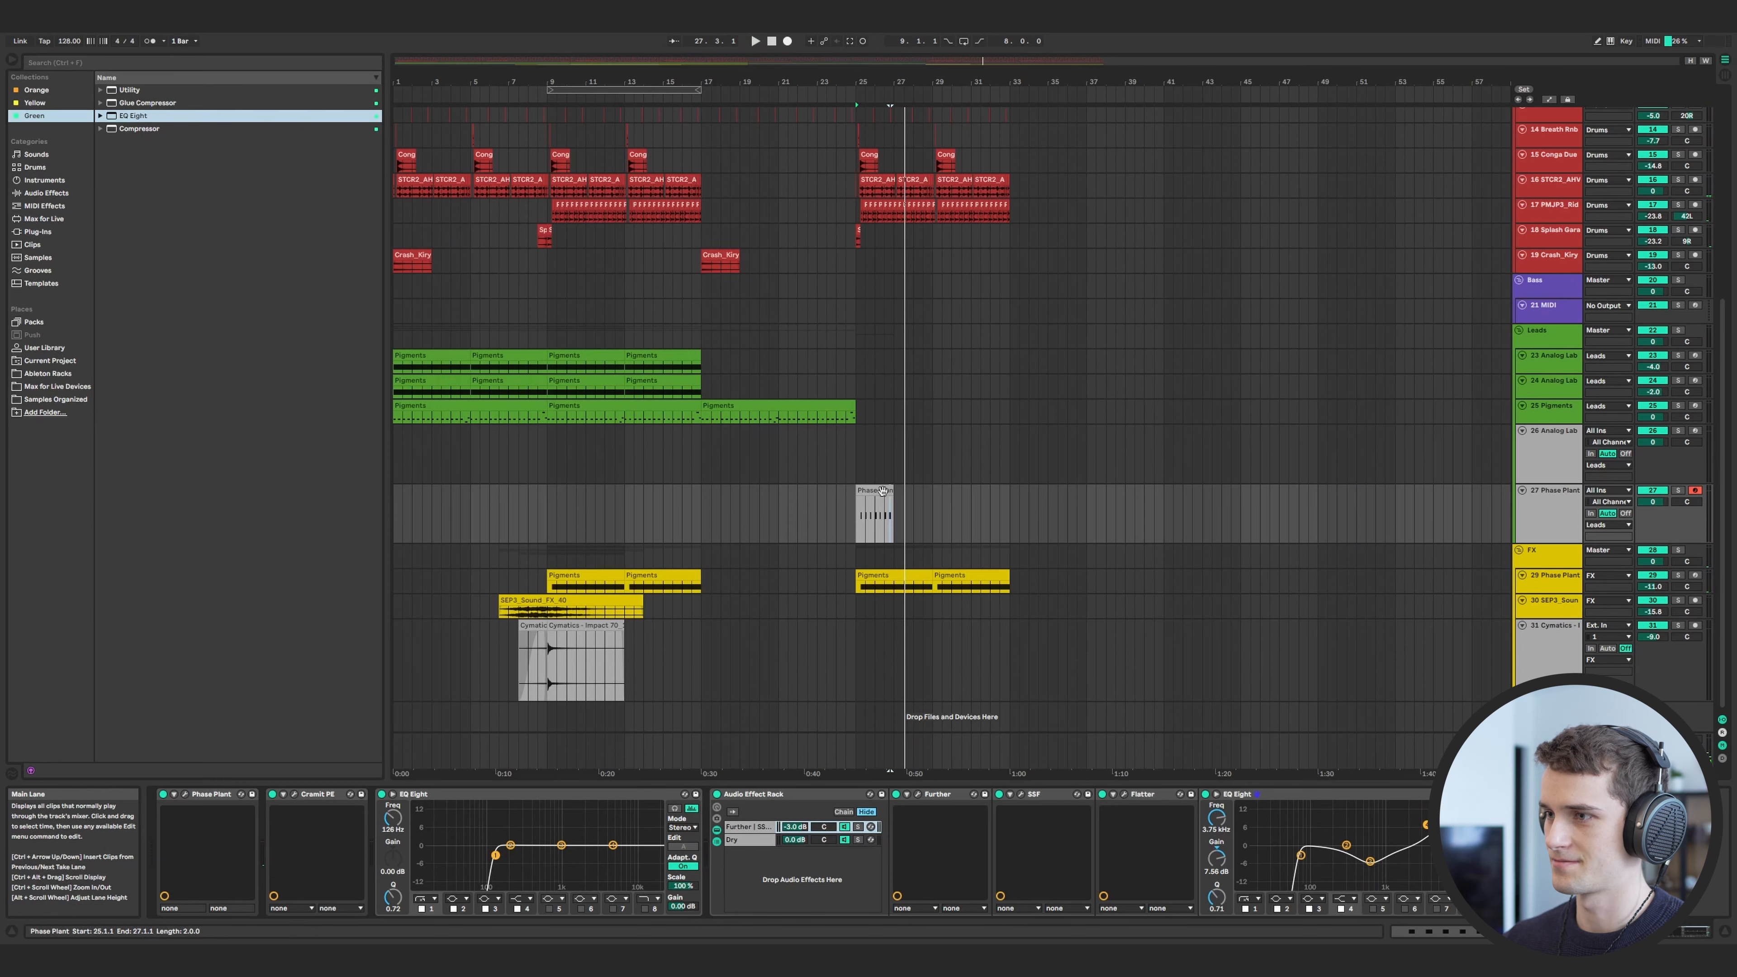
- Colour tracks 26 and 27 green and duplicate the two-bar Phase Plant clip at bar 25 three times
right_click(1560, 455)
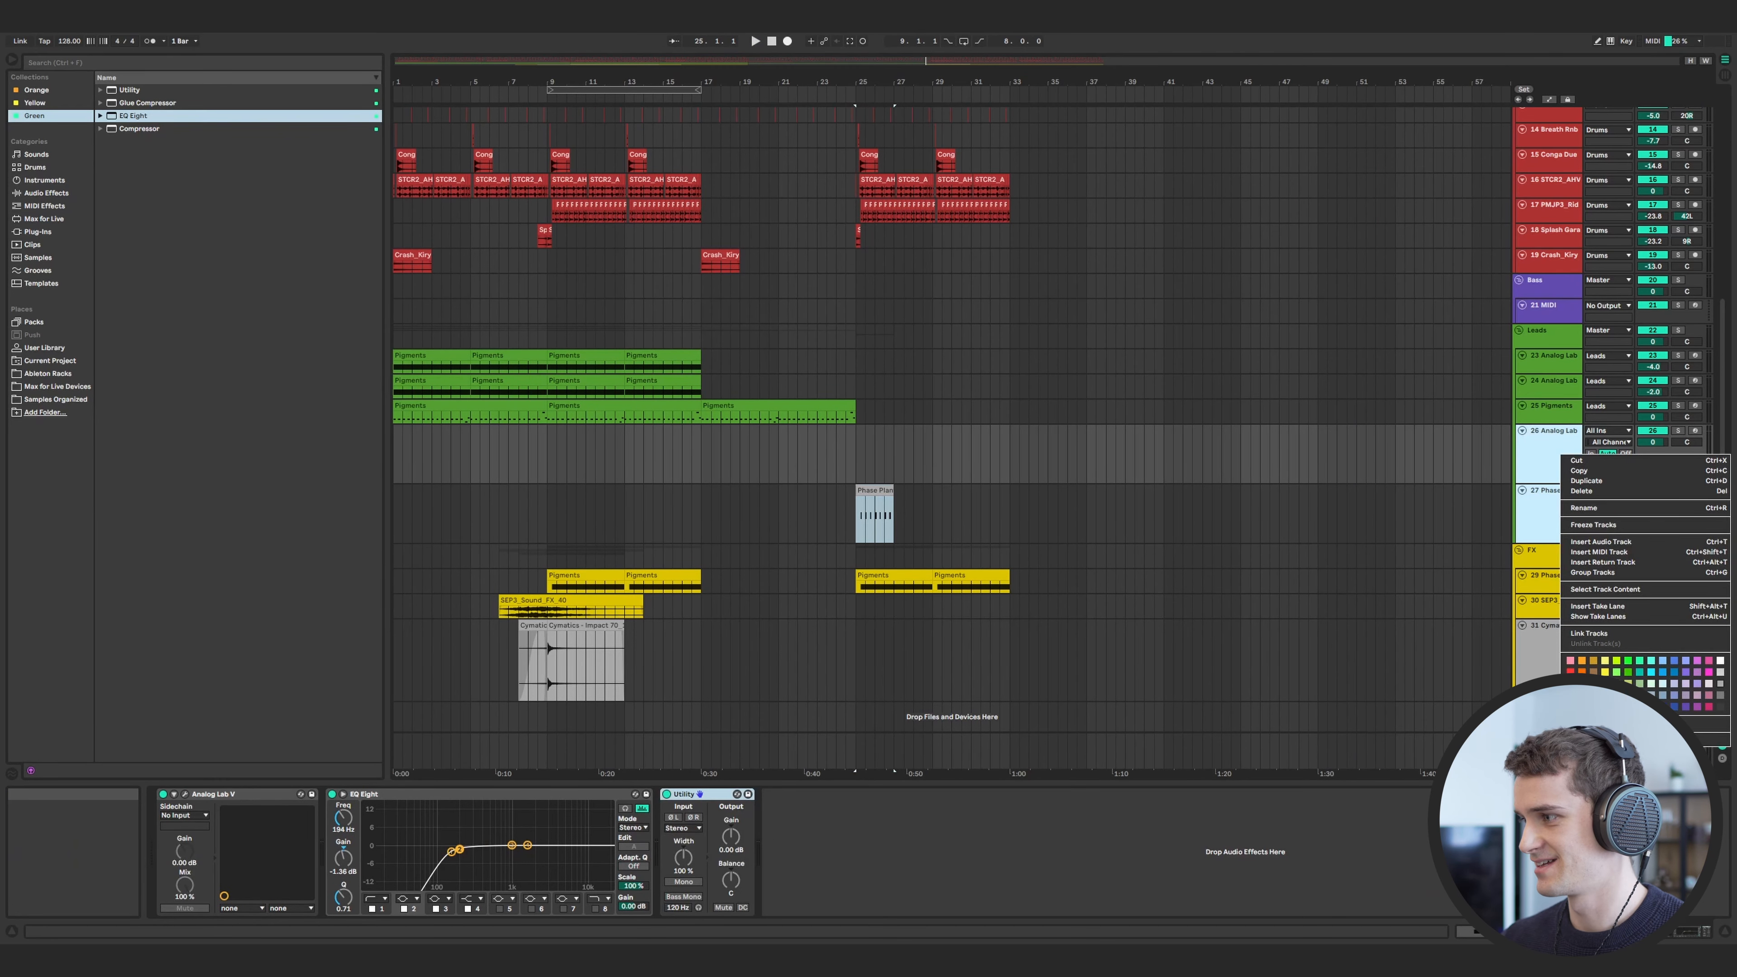
left_click(1628, 707)
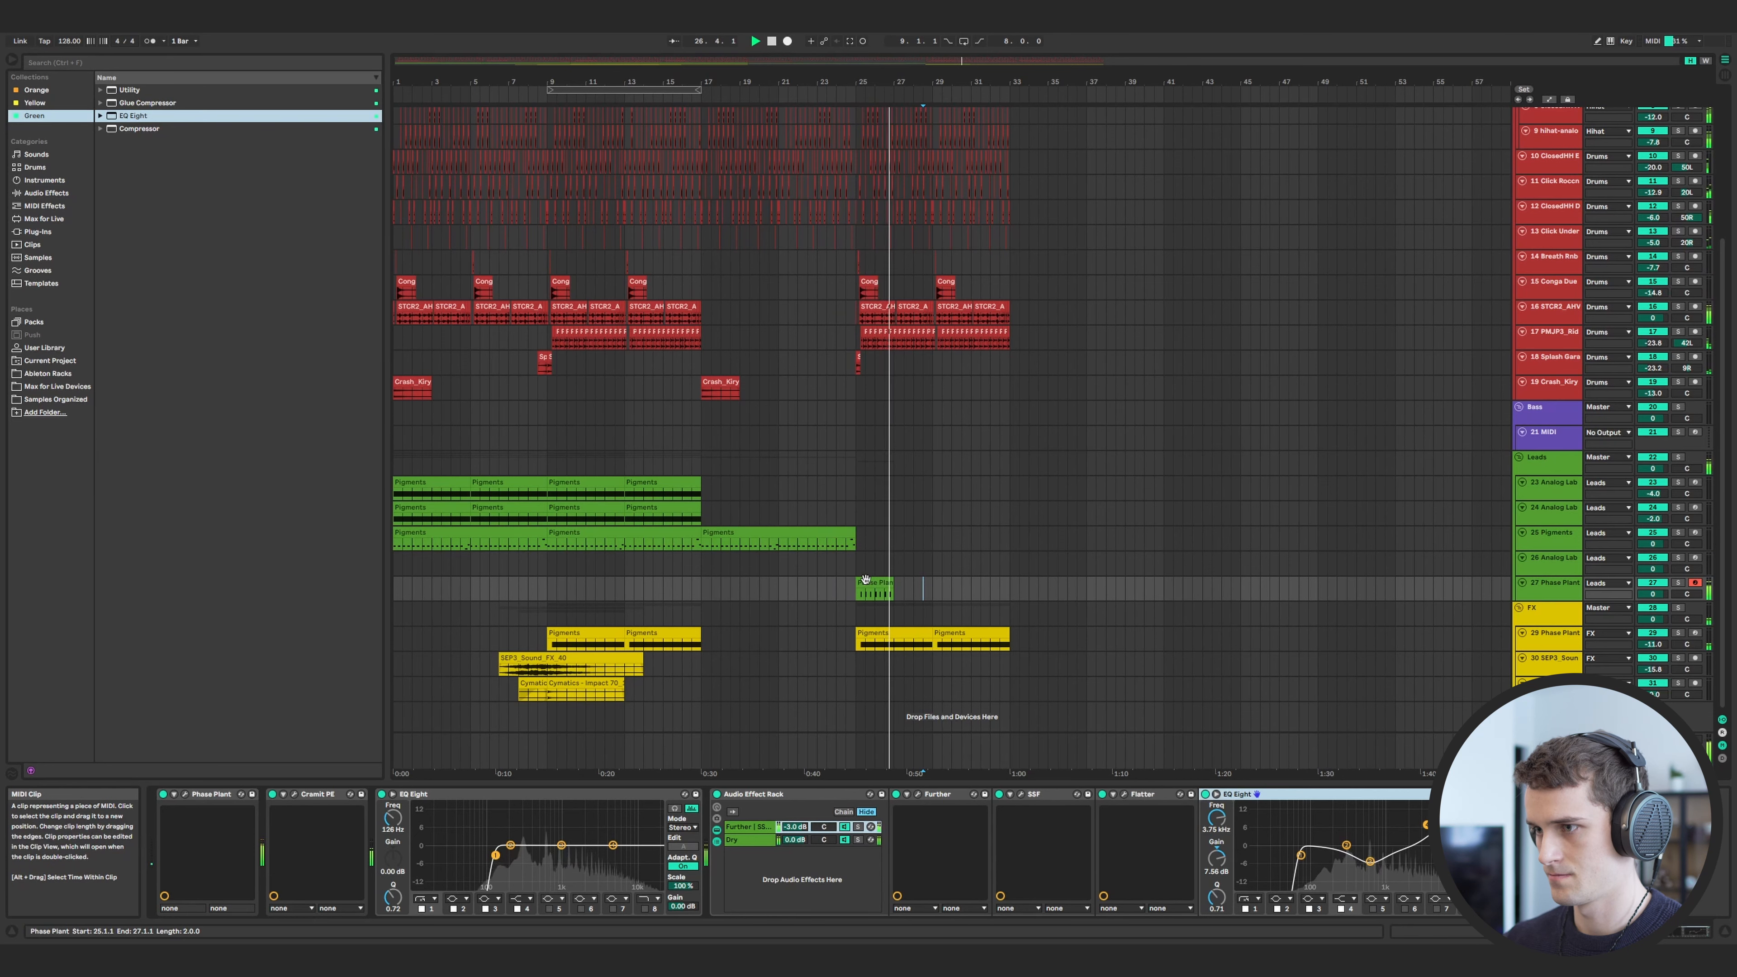
key("ctrl+d")
key("ctrl+d")
key("ctrl+d")
- Open Analog Lab V on track 26 to check its organ preset, and close its window again
left_click(1548, 569)
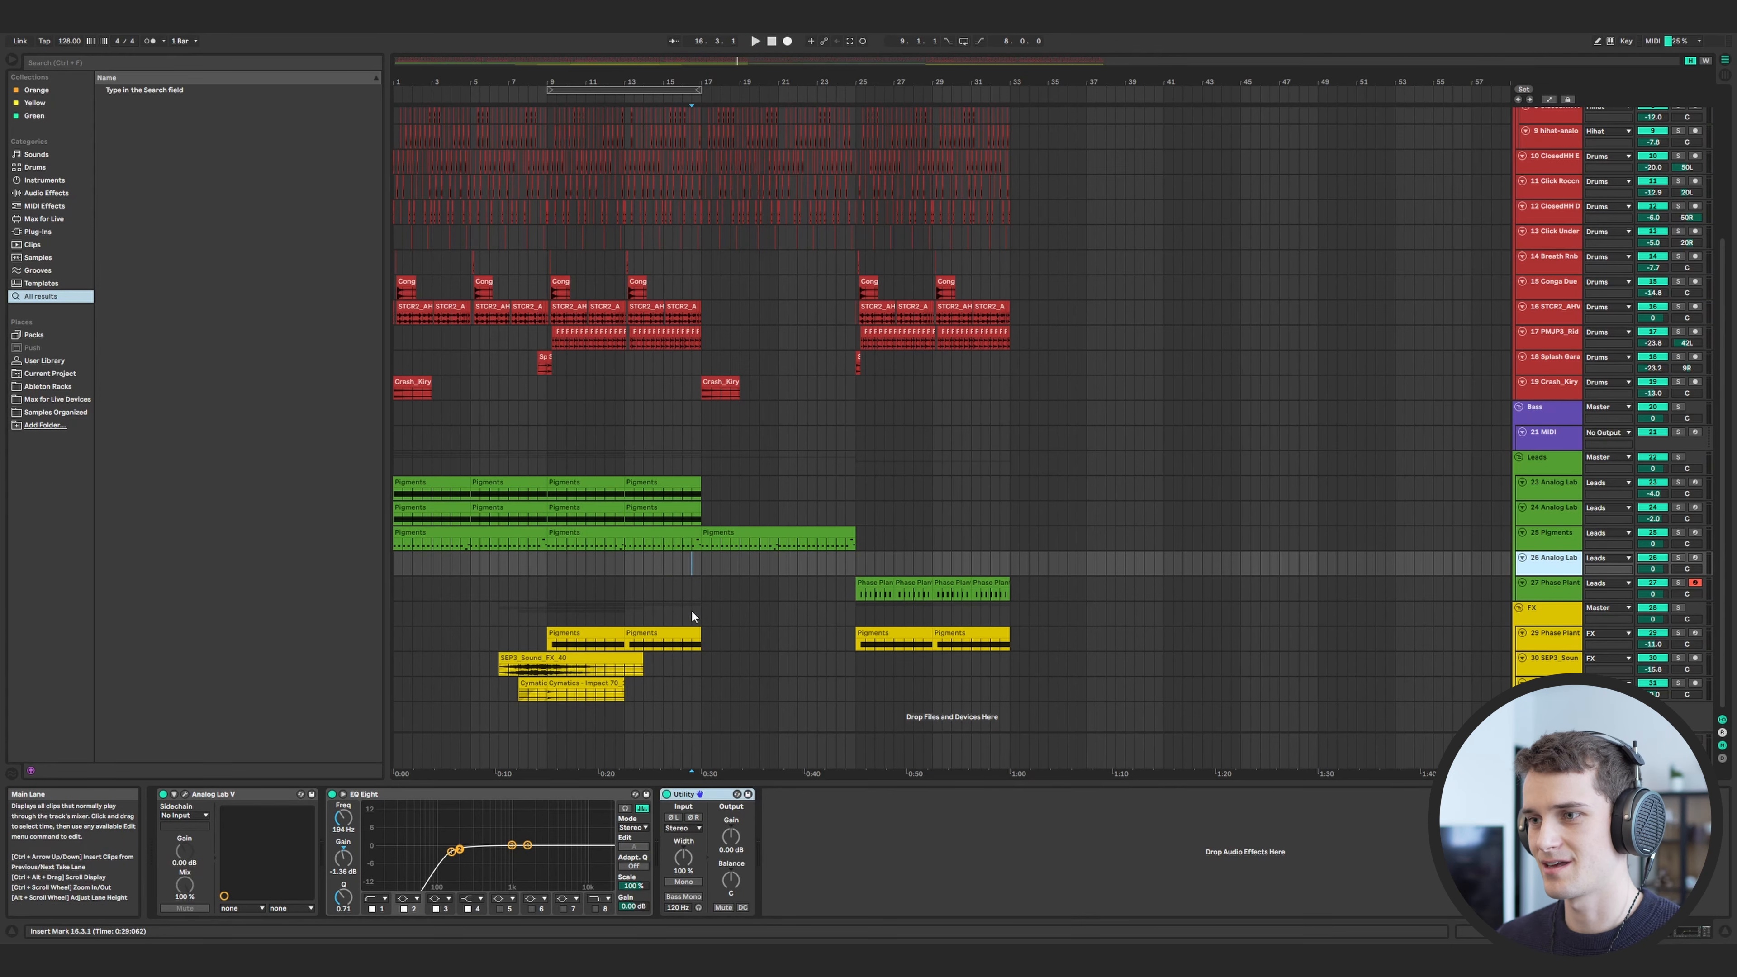
left_click(704, 566)
left_click_drag(1239, 180, 1190, 182)
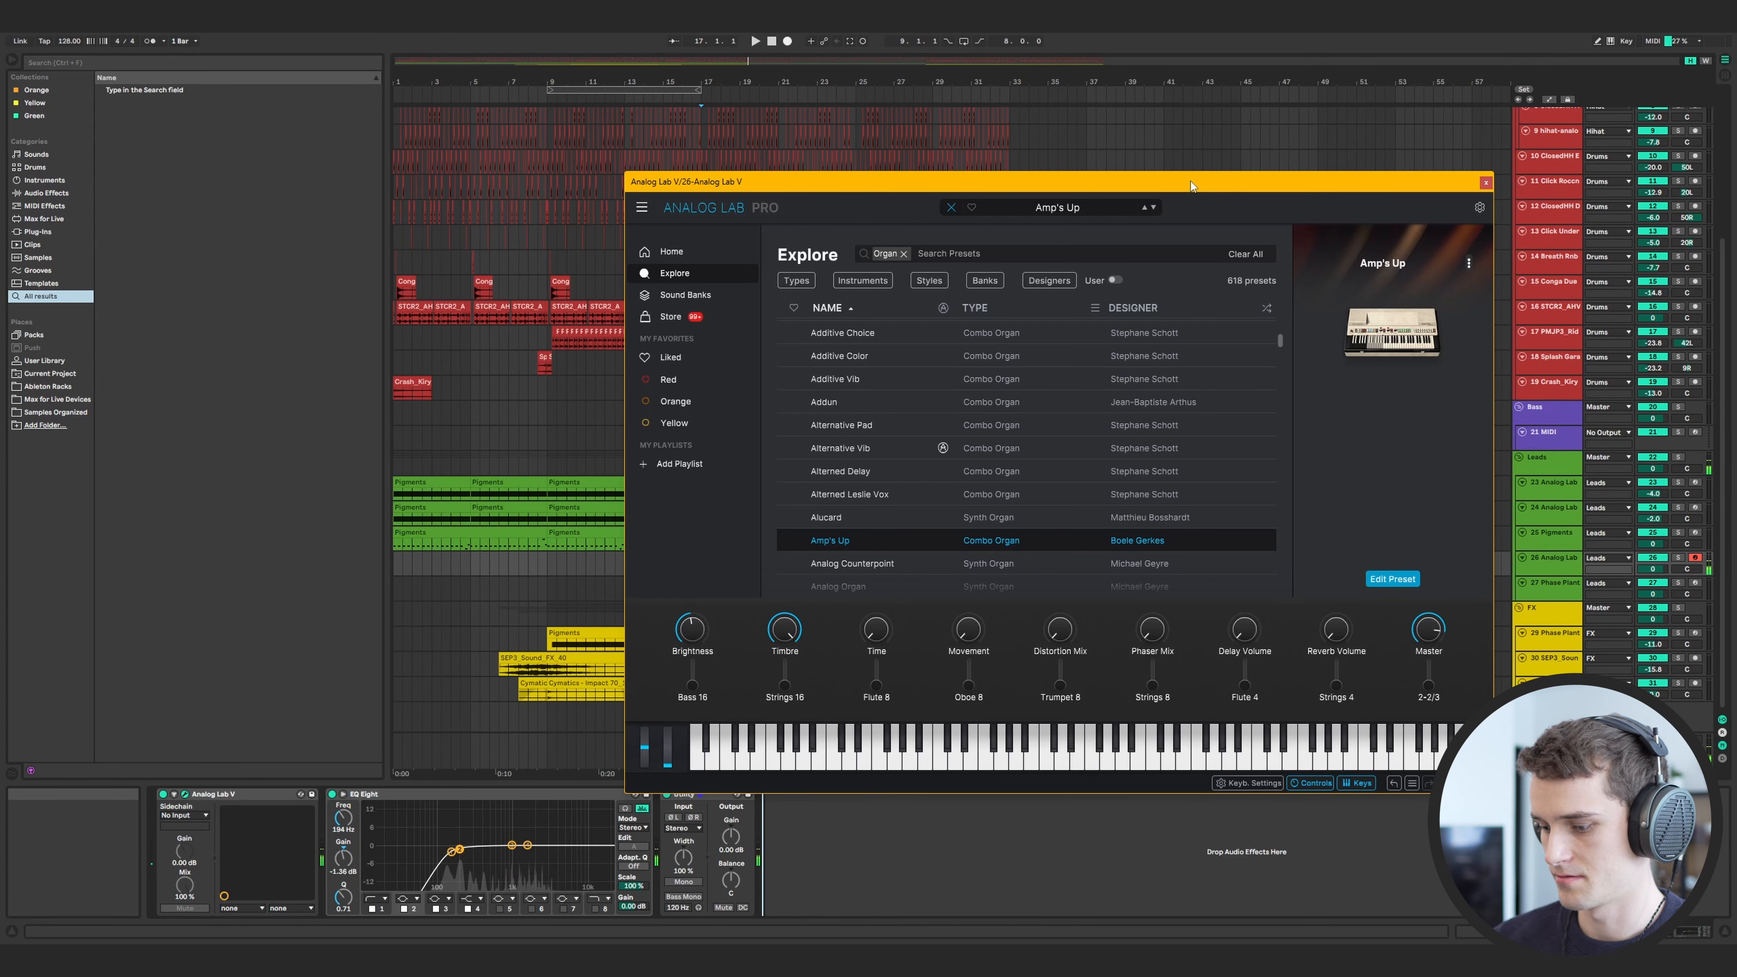
left_click(554, 571)
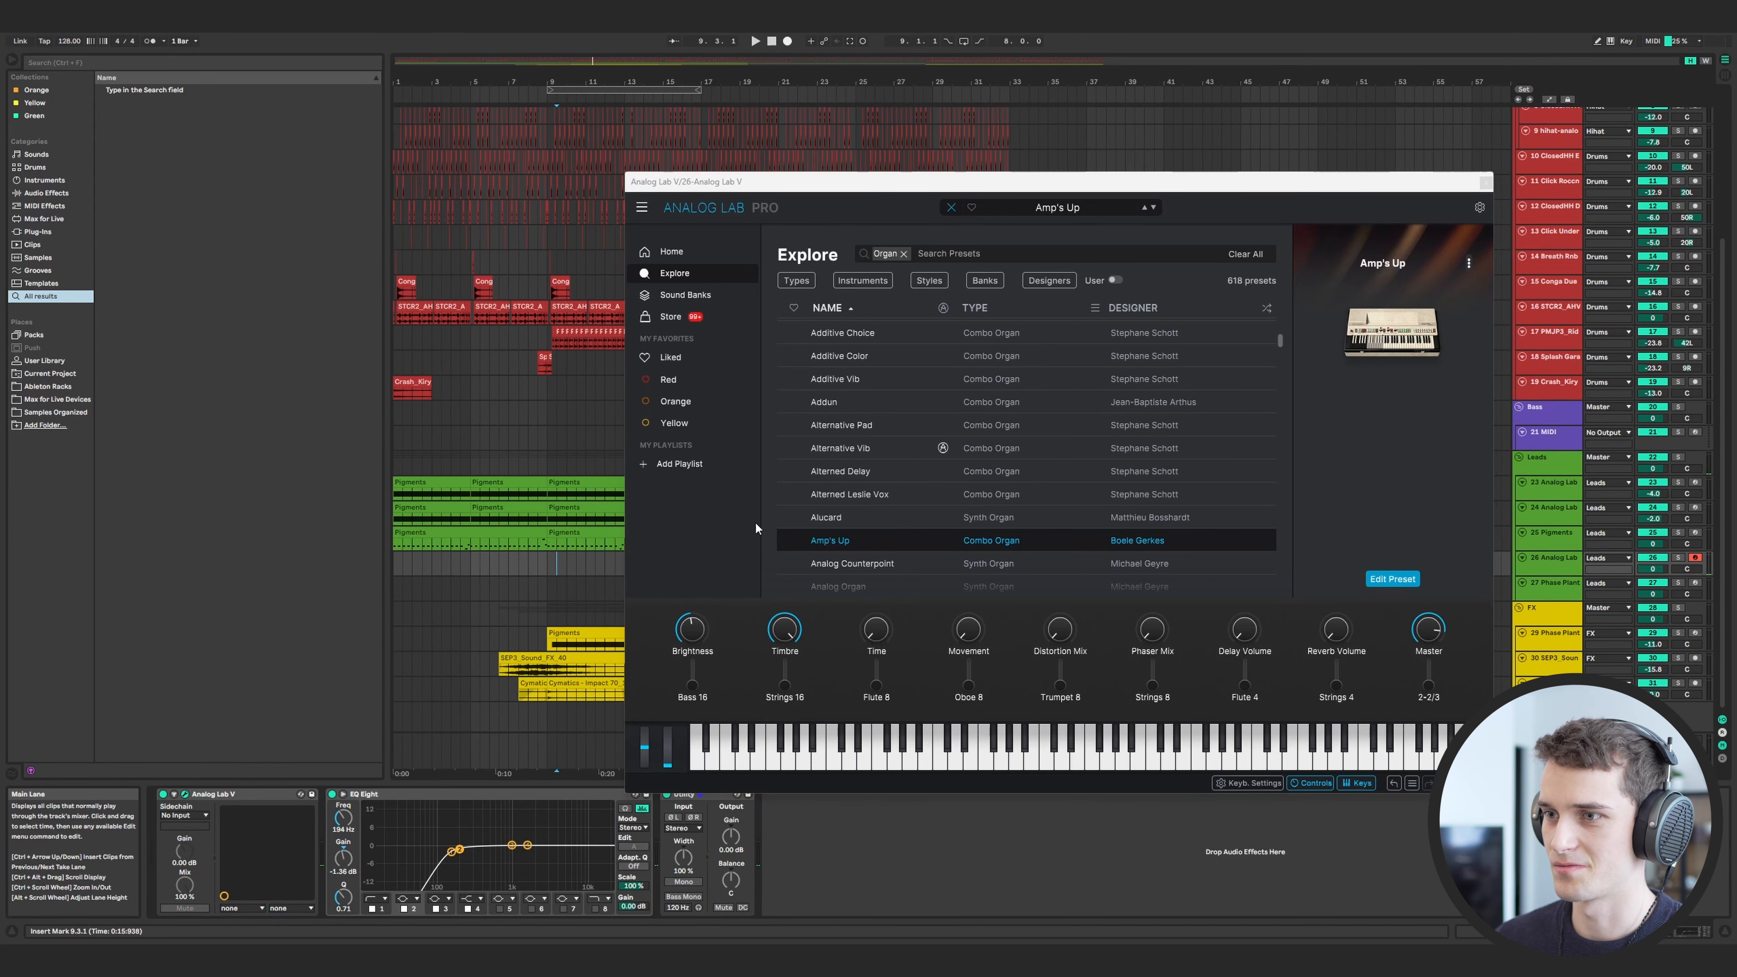
left_click(1486, 183)
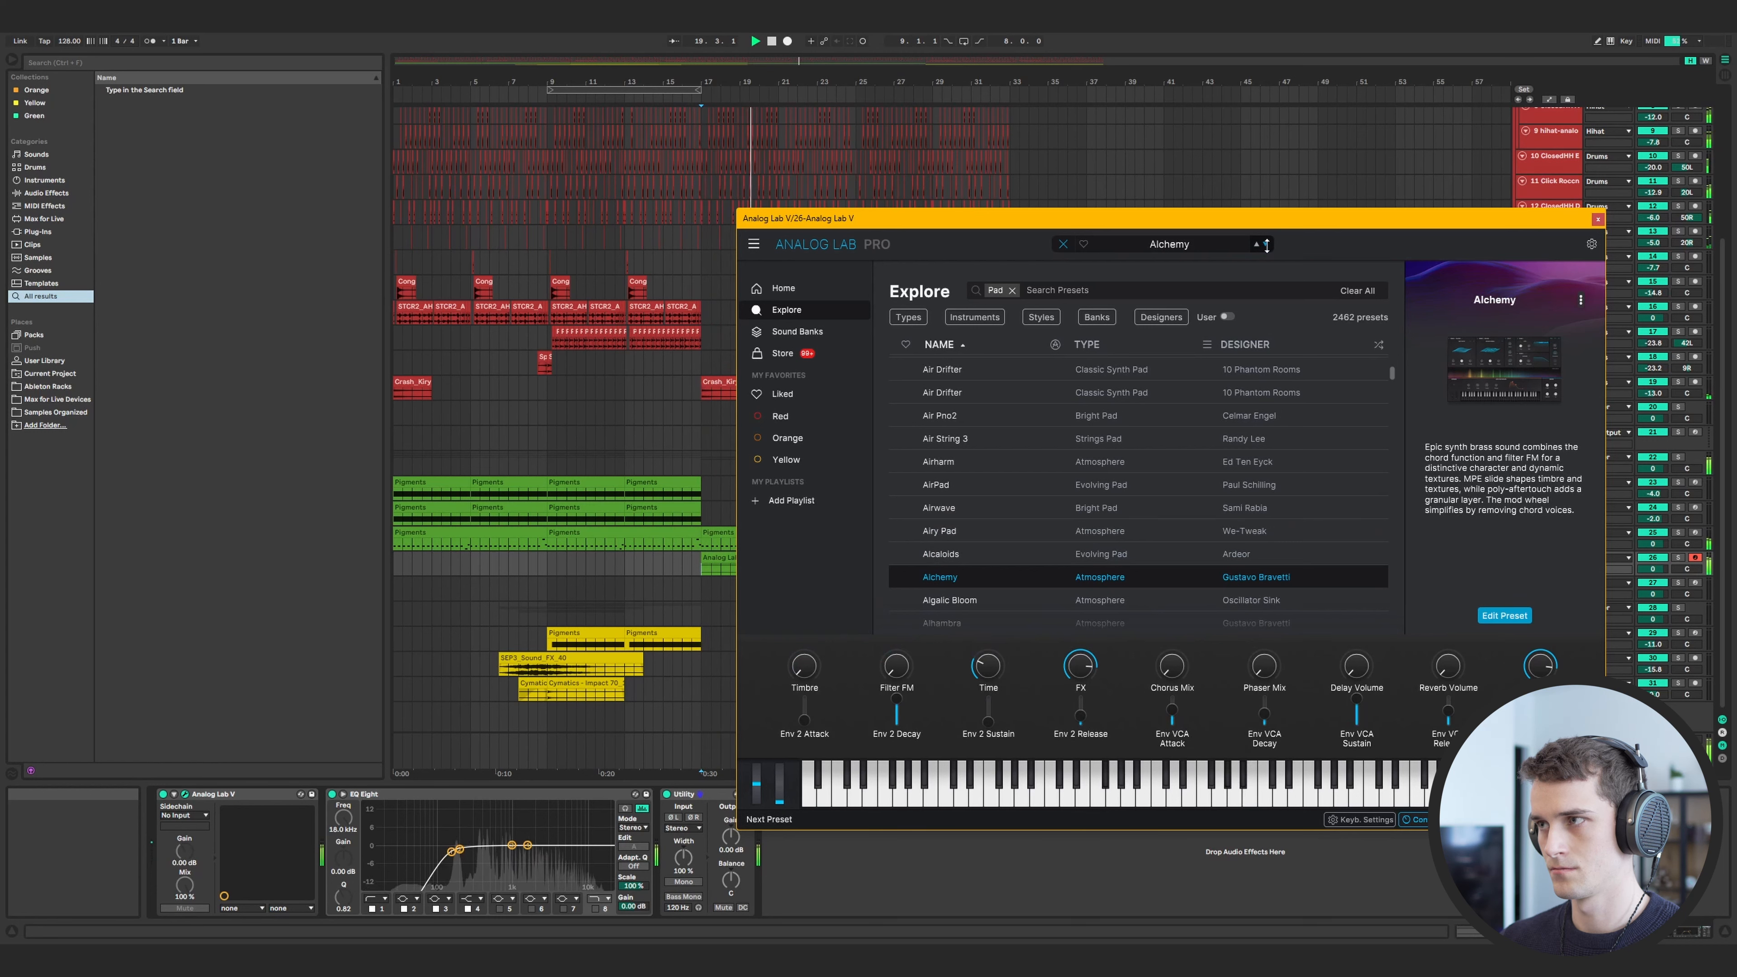
- Cut EQ Eight's third band on the Analog Lab pad track by about 6 dB and lower the track volume to -5 dB
left_click_drag(1331, 231, 1208, 238)
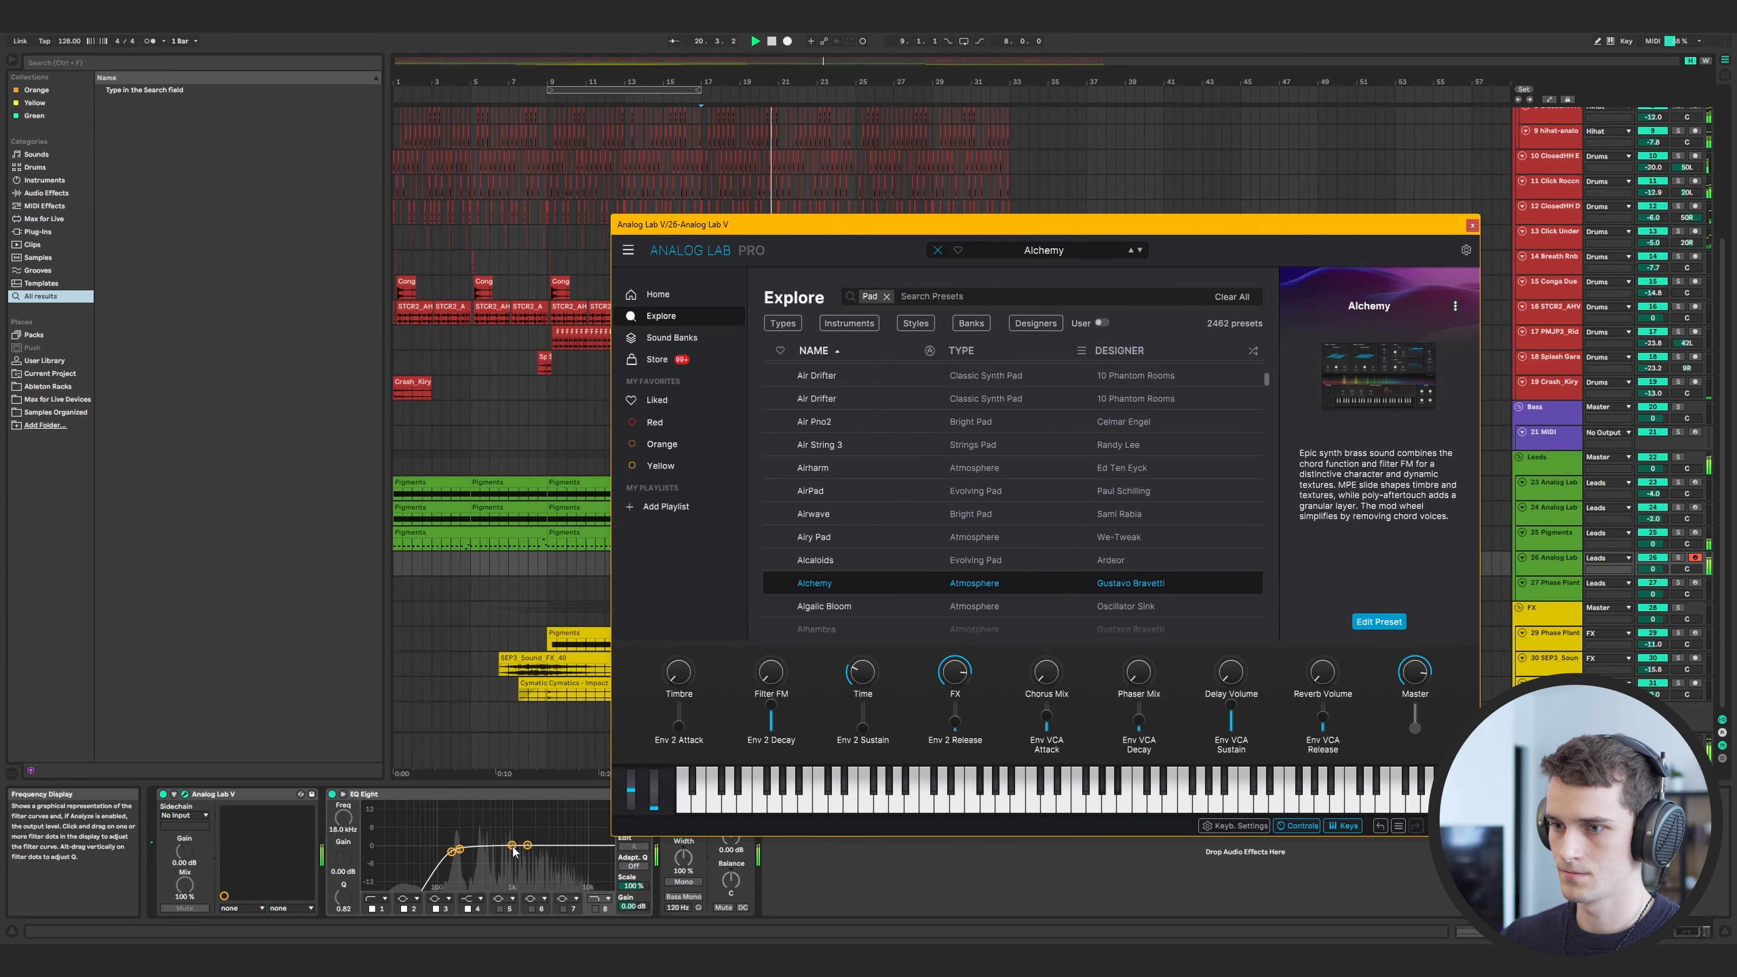
left_click_drag(511, 844, 477, 807)
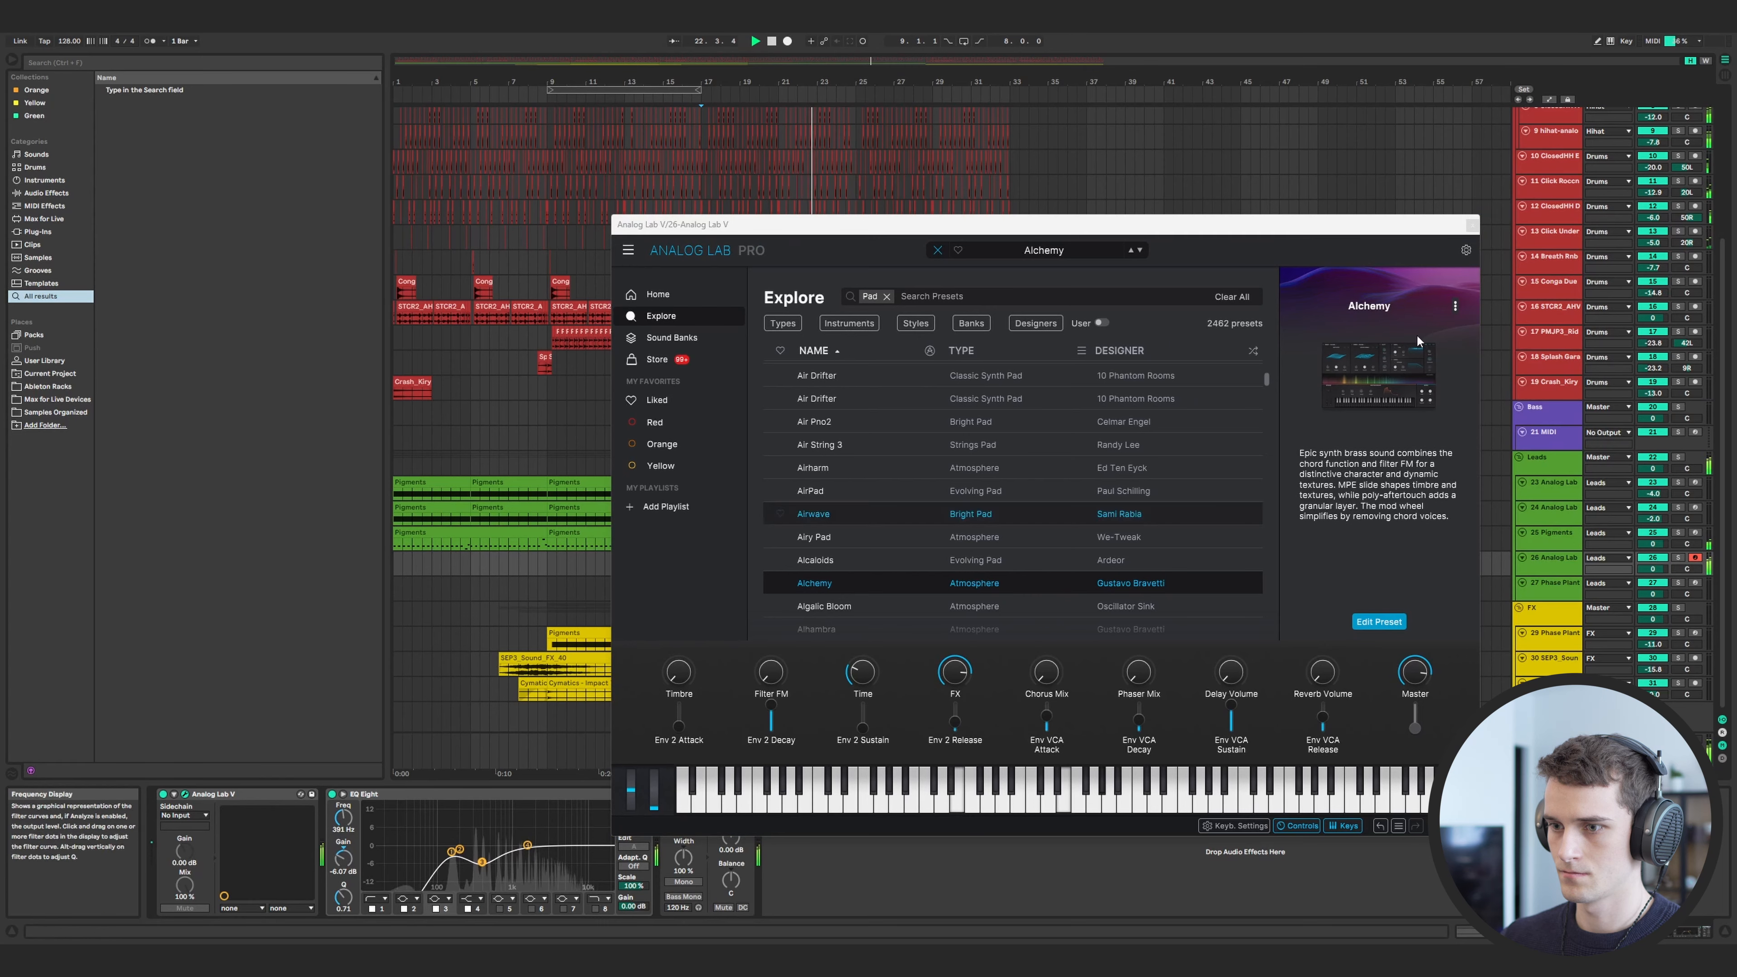
left_click(1472, 226)
left_click_drag(1653, 568, 1653, 579)
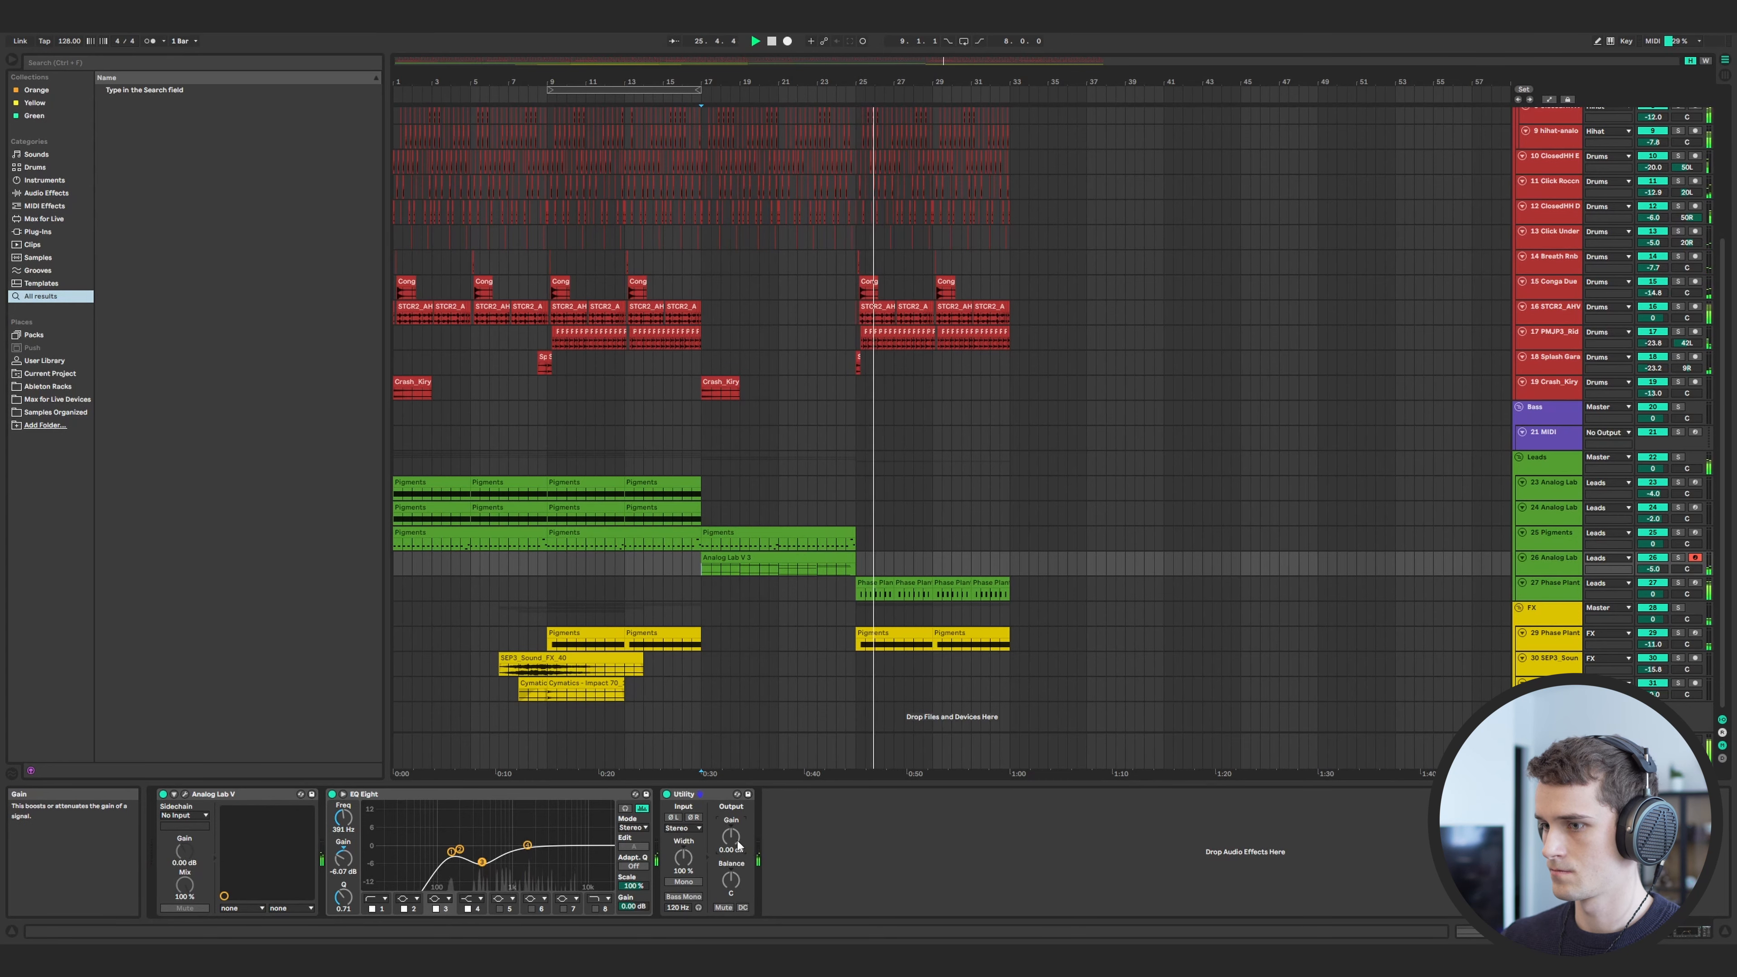
- Load Phase Plant on track 21 in the Bass group and create a four-bar MIDI clip at bar 25
key("a")
scroll(842, 573, "up", 5)
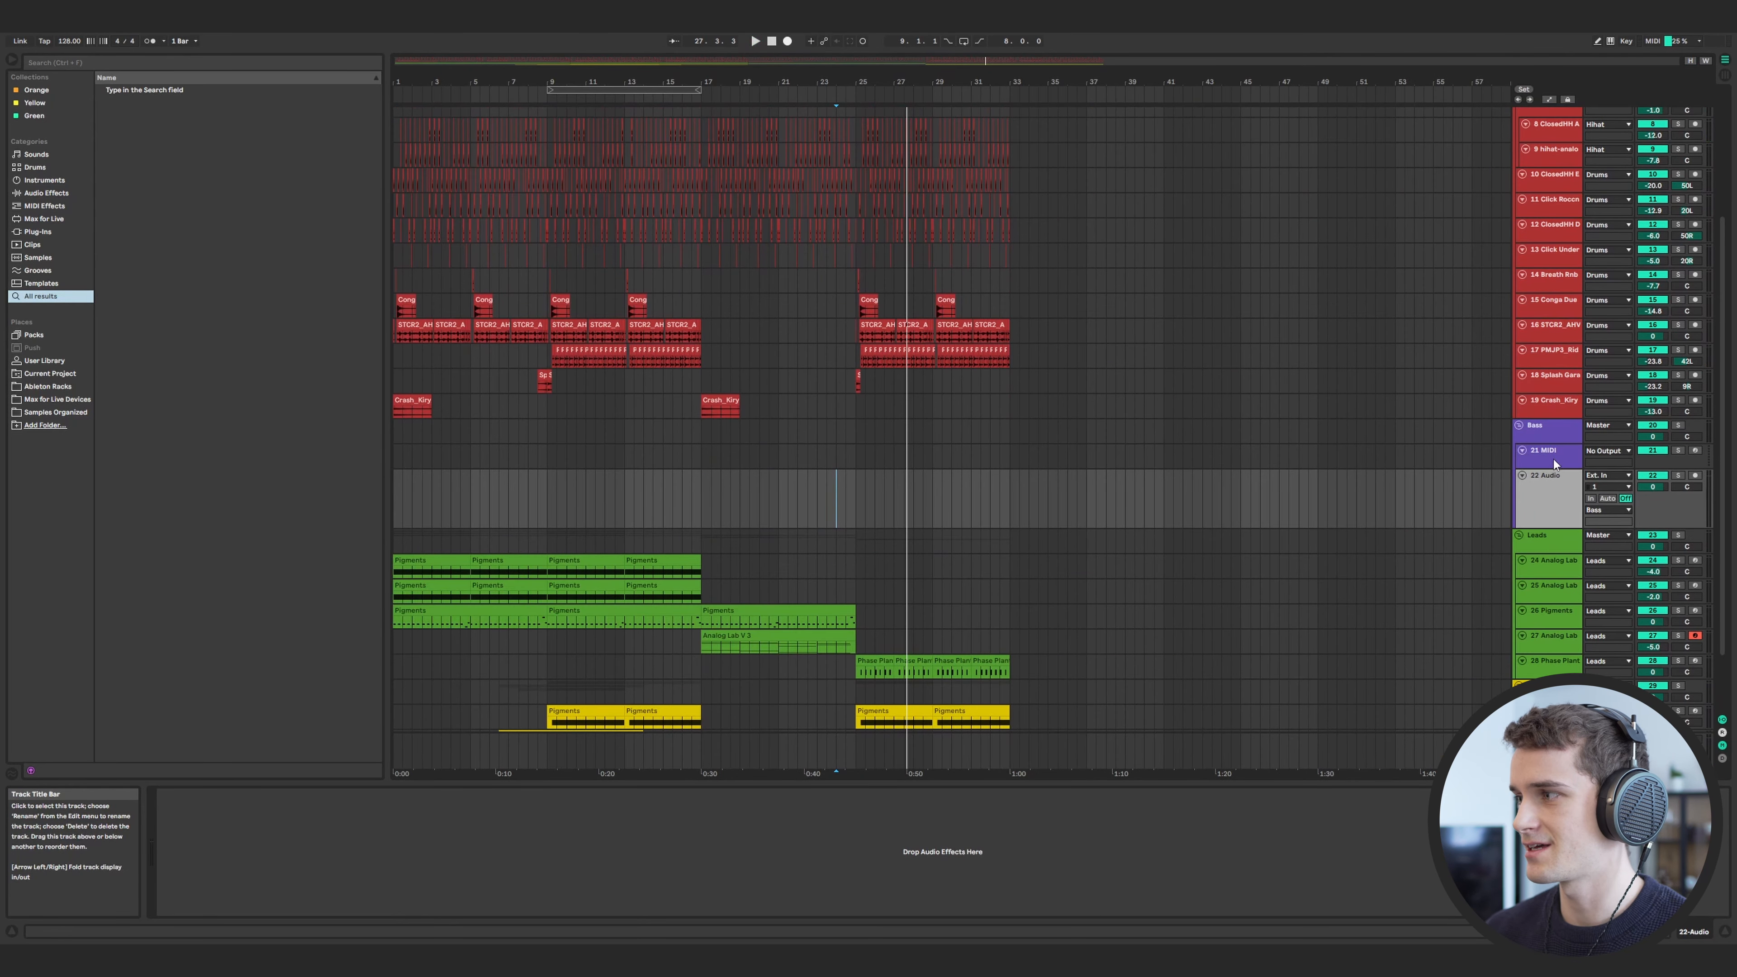
left_click(1554, 459)
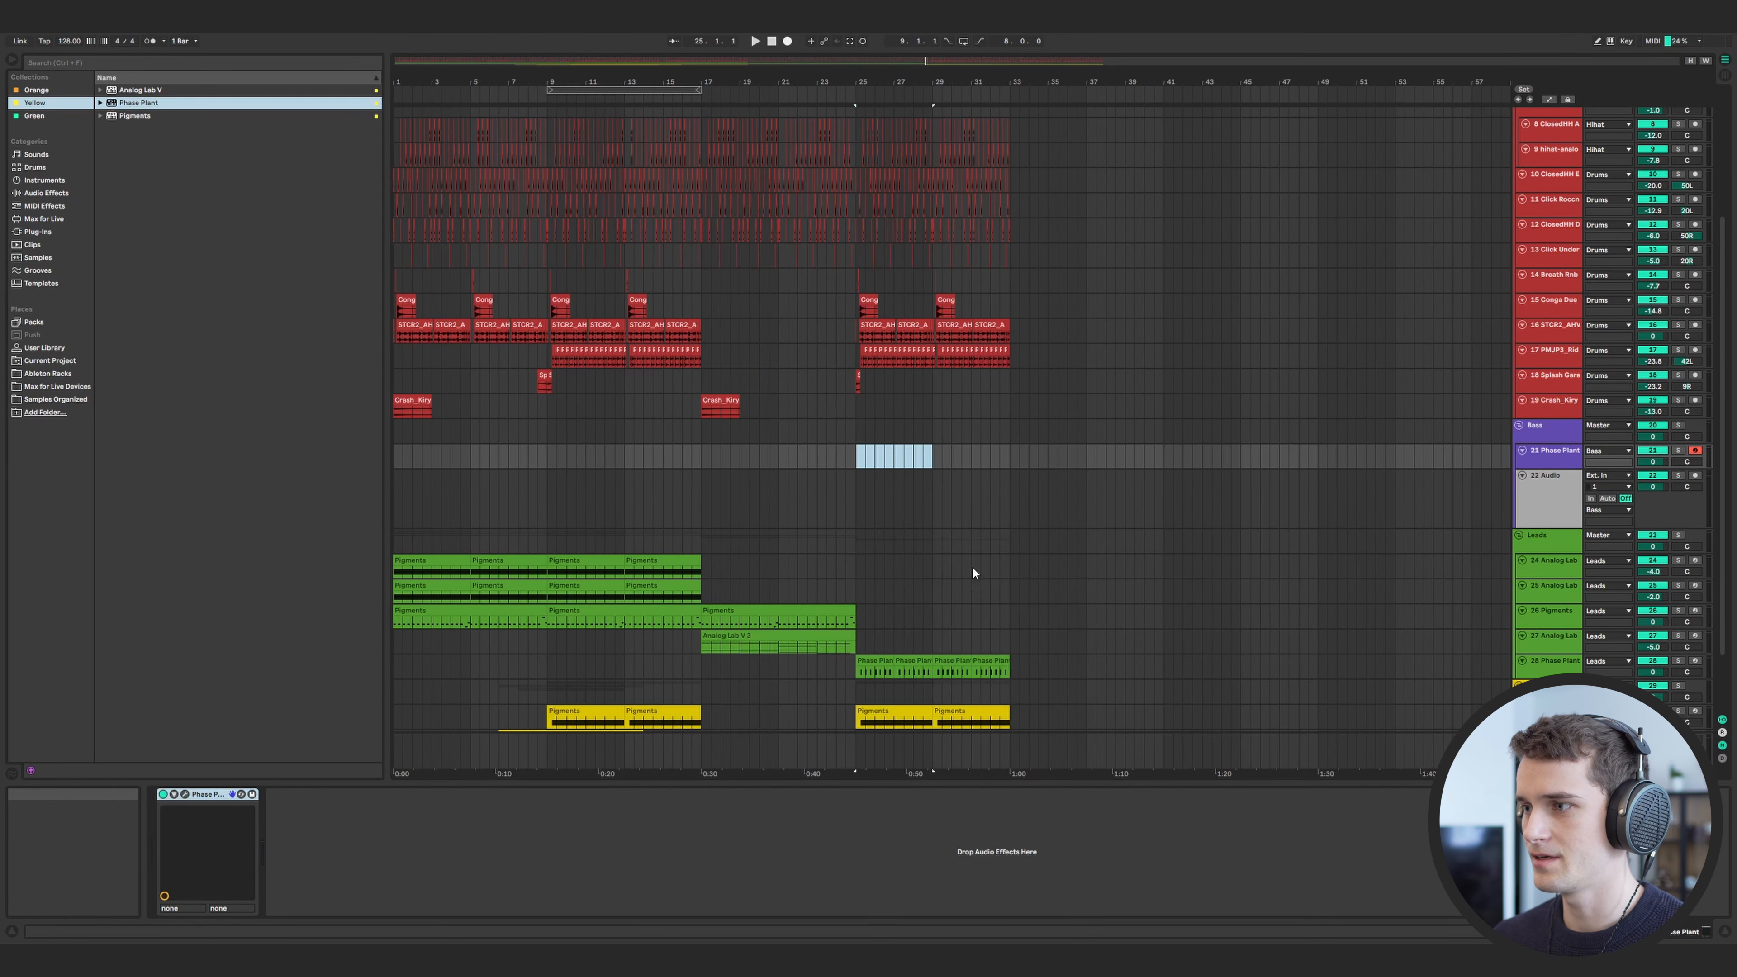
key("ctrl+shift+m")
left_click(863, 460)
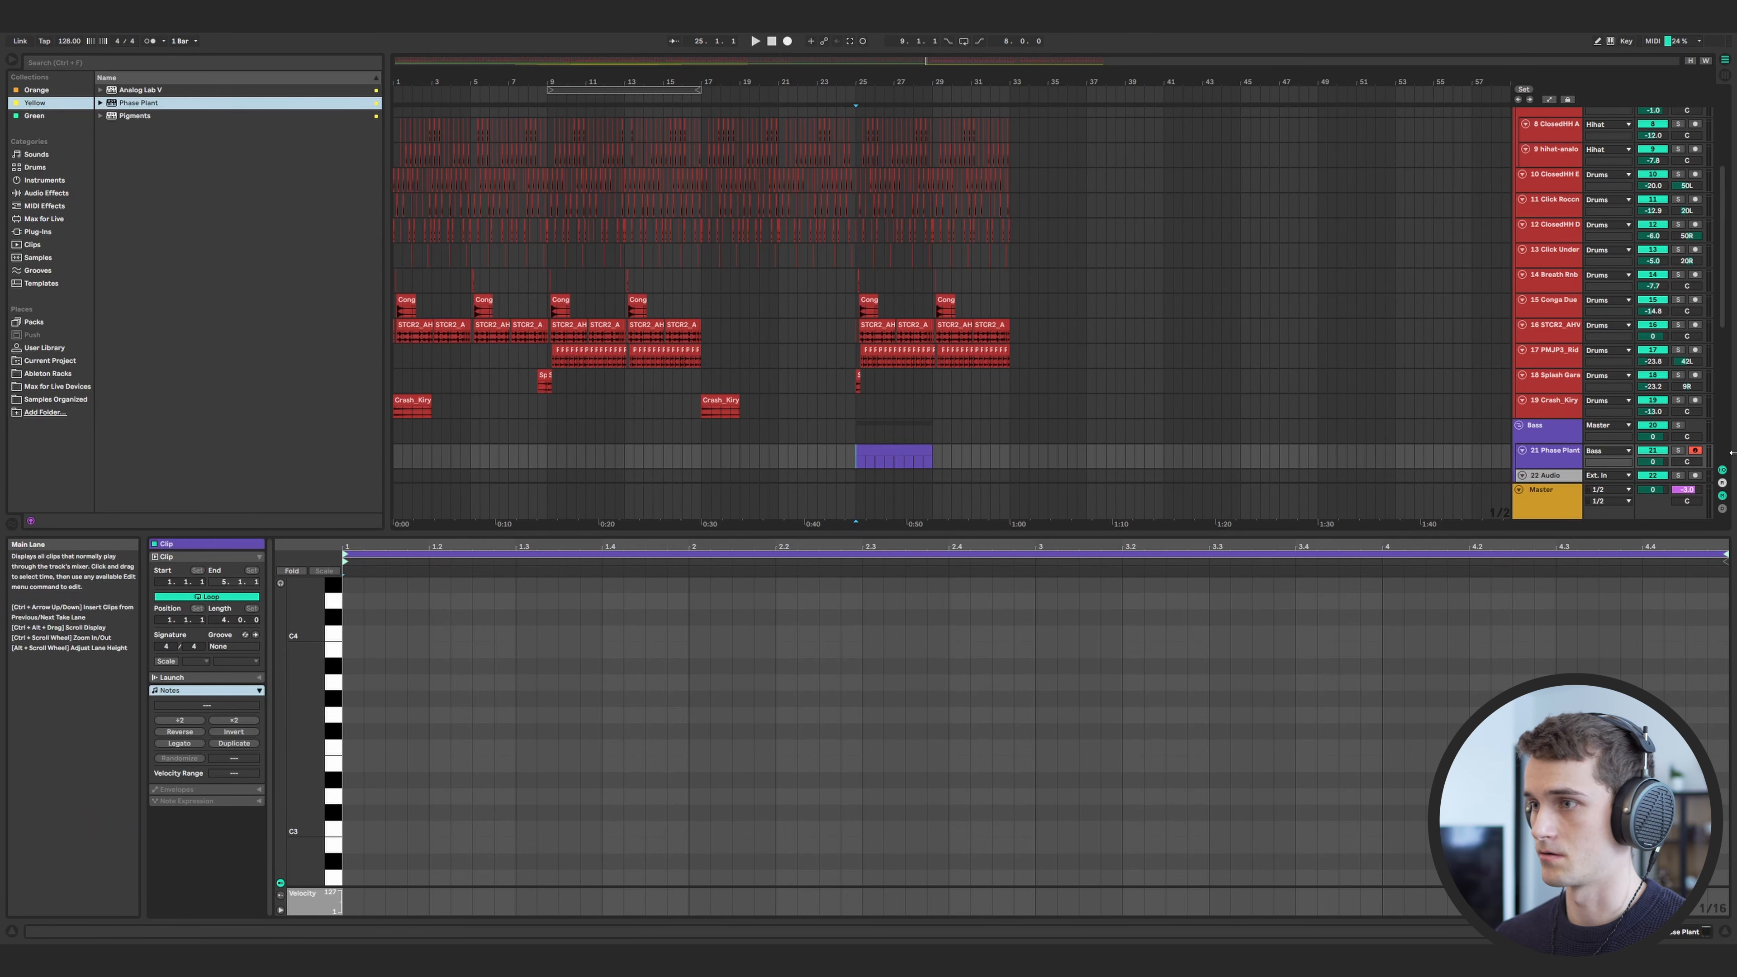
- Solo track 21 and set up its Phase Plant with the Smooth Overtones wavetable tuned to -24 semitones
key("s")
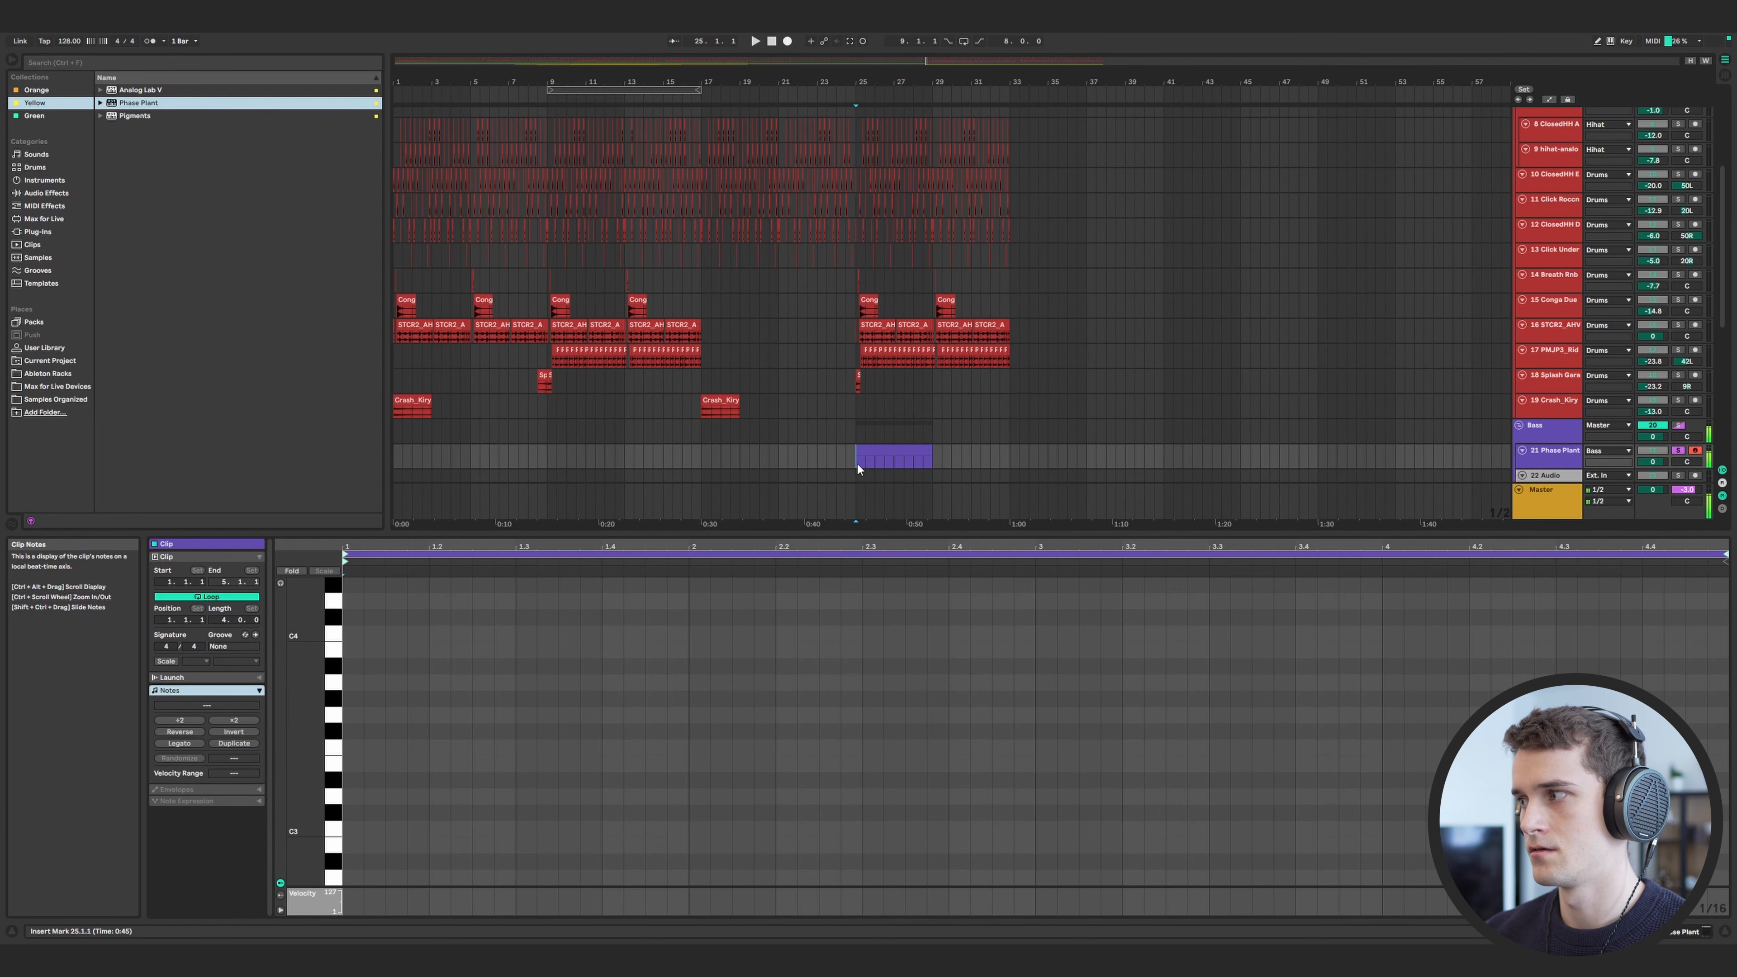
double_click(1563, 464)
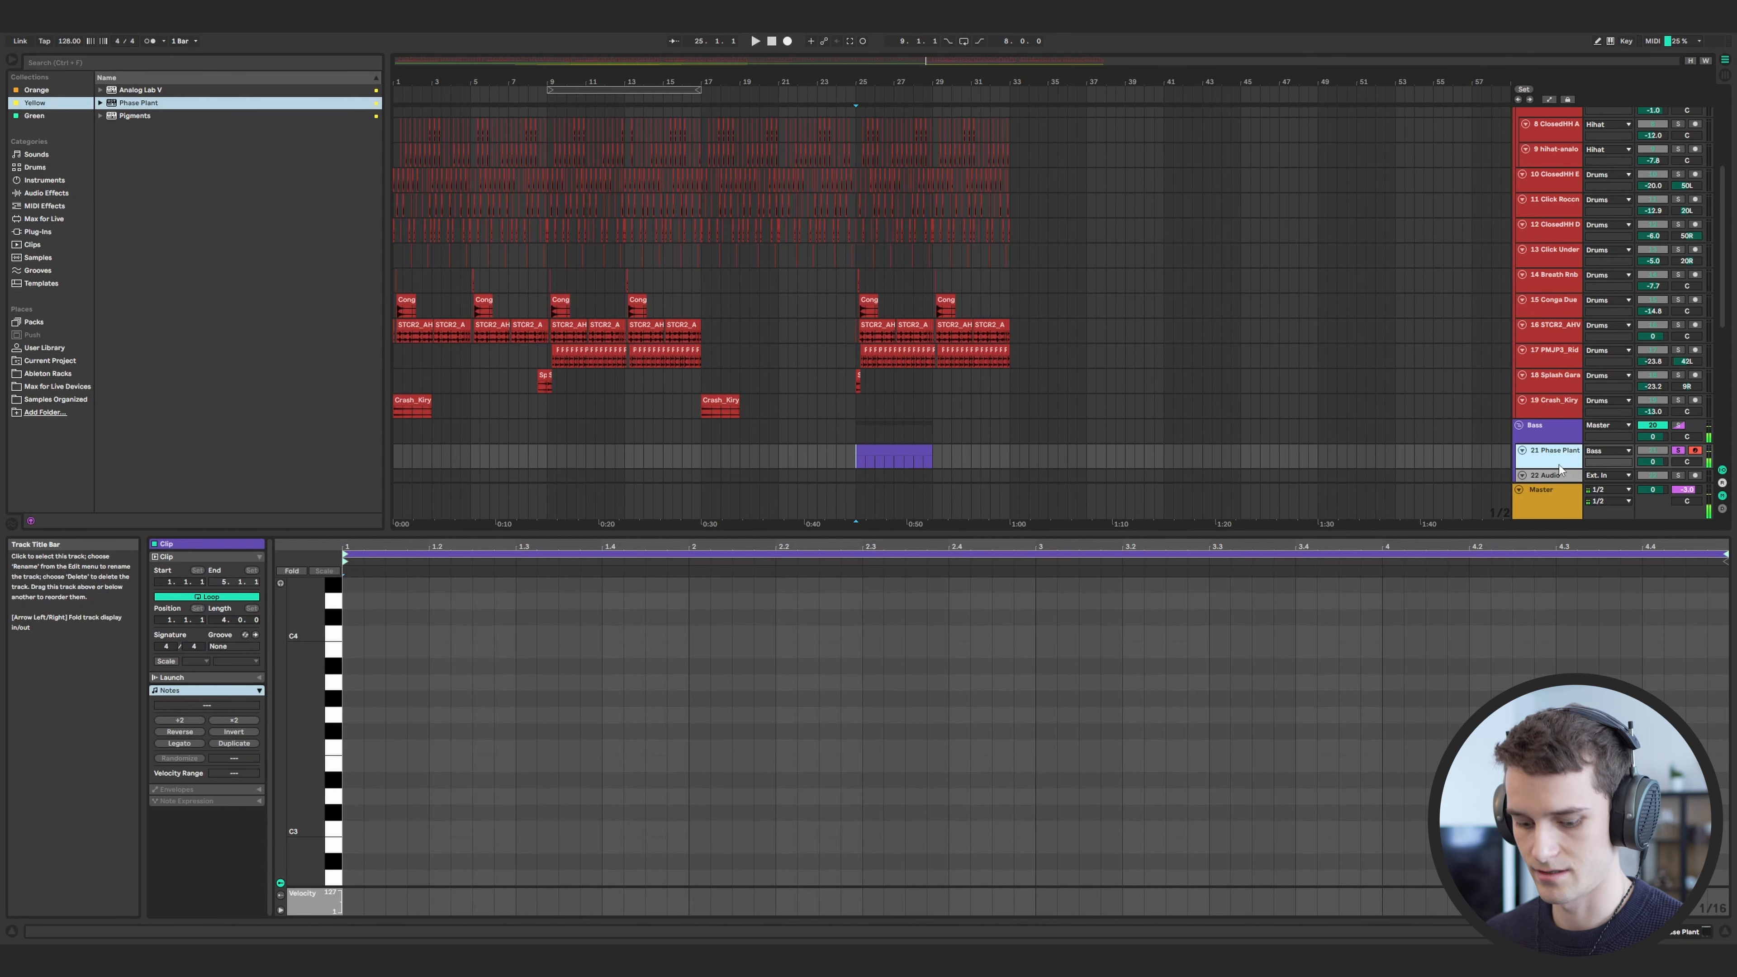
left_click(184, 795)
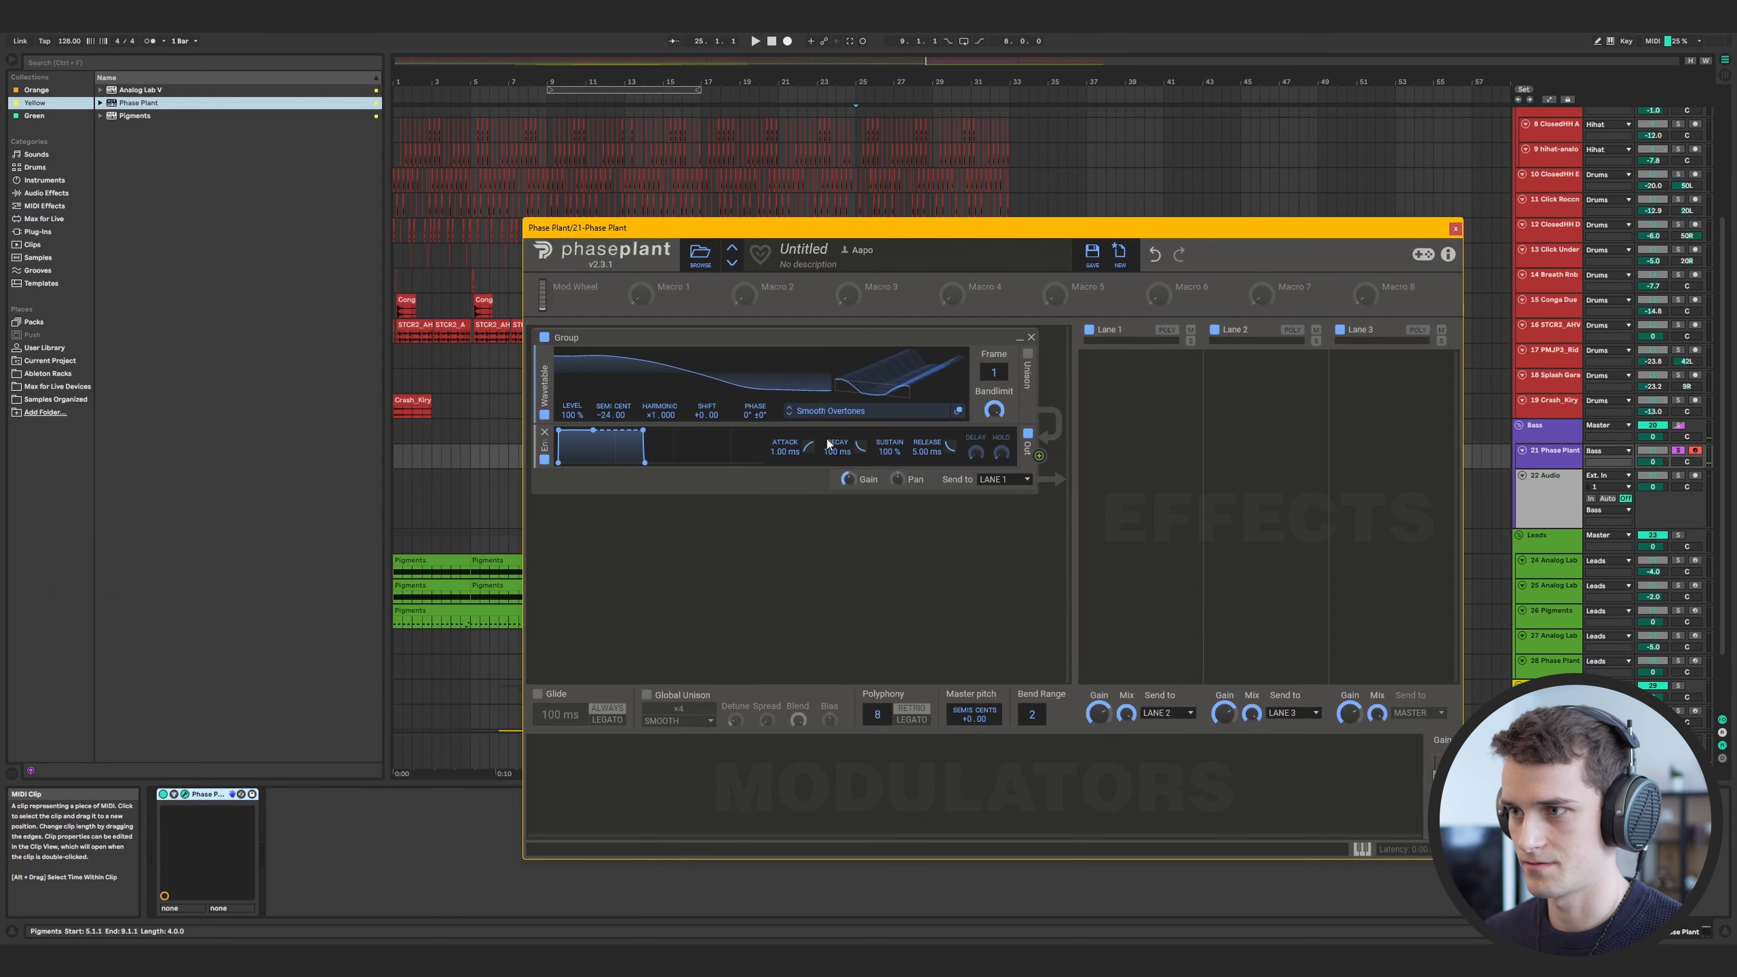
left_click(793, 430)
left_click(910, 477)
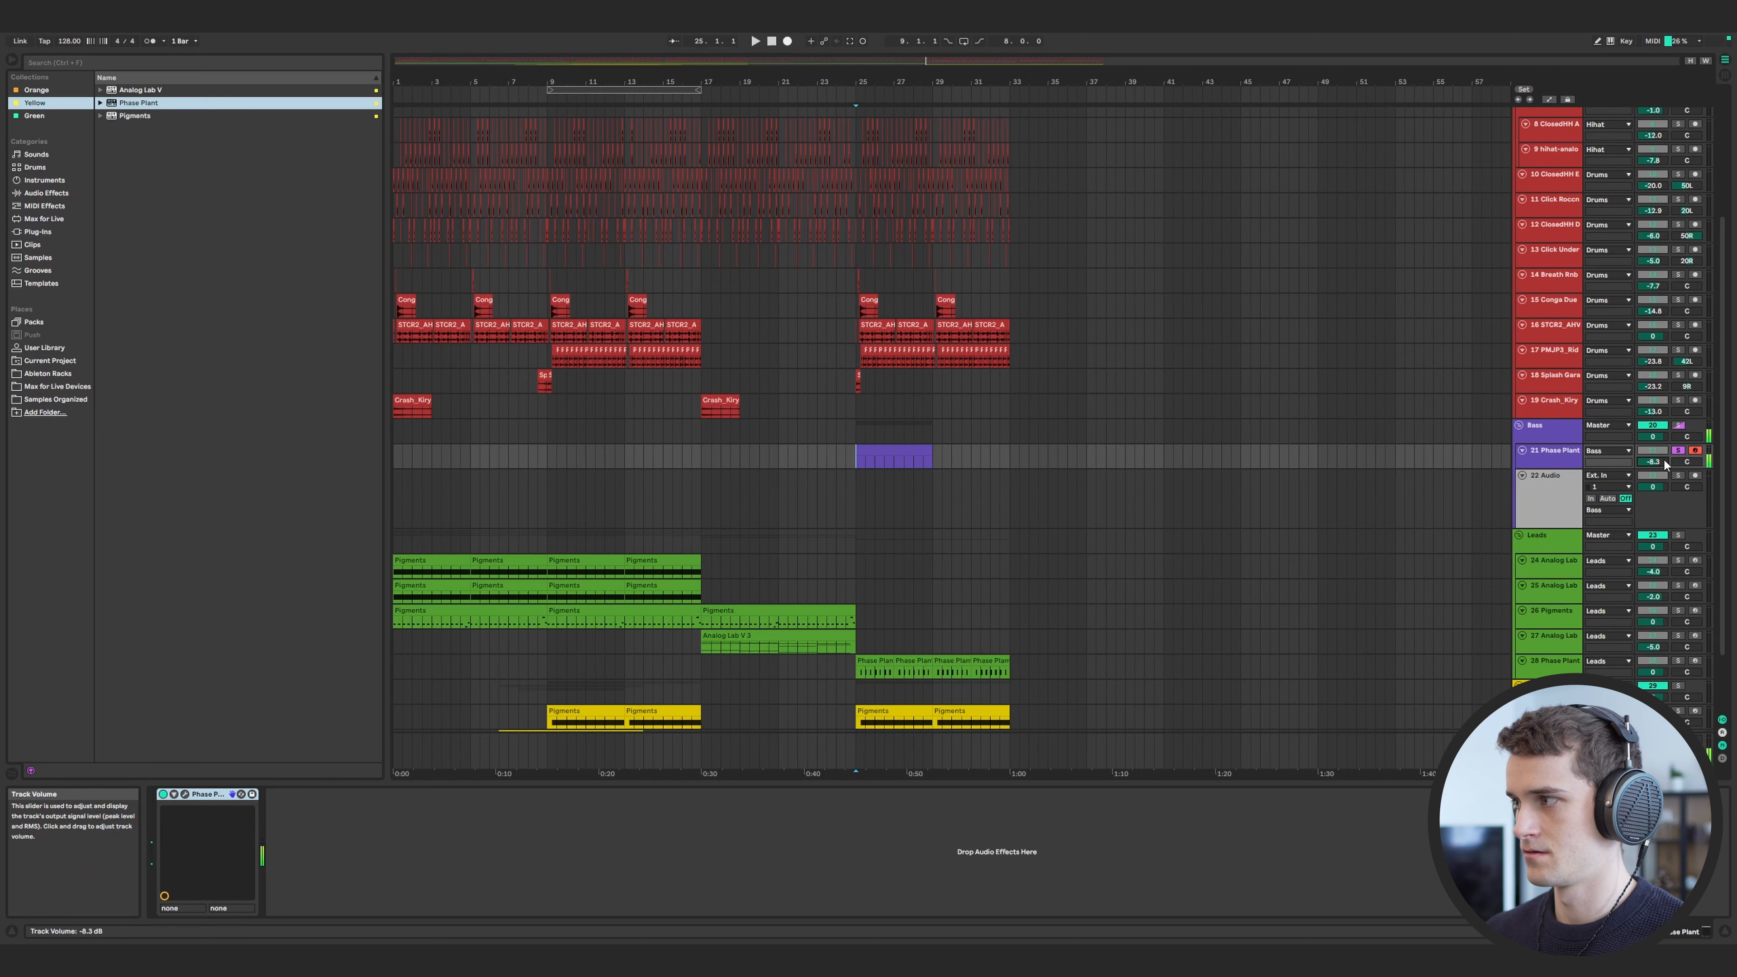
- Play the bass clip from bar 25 and check the sidechain Compressor on the Bass group
scroll(847, 632, "up", 5)
key("space")
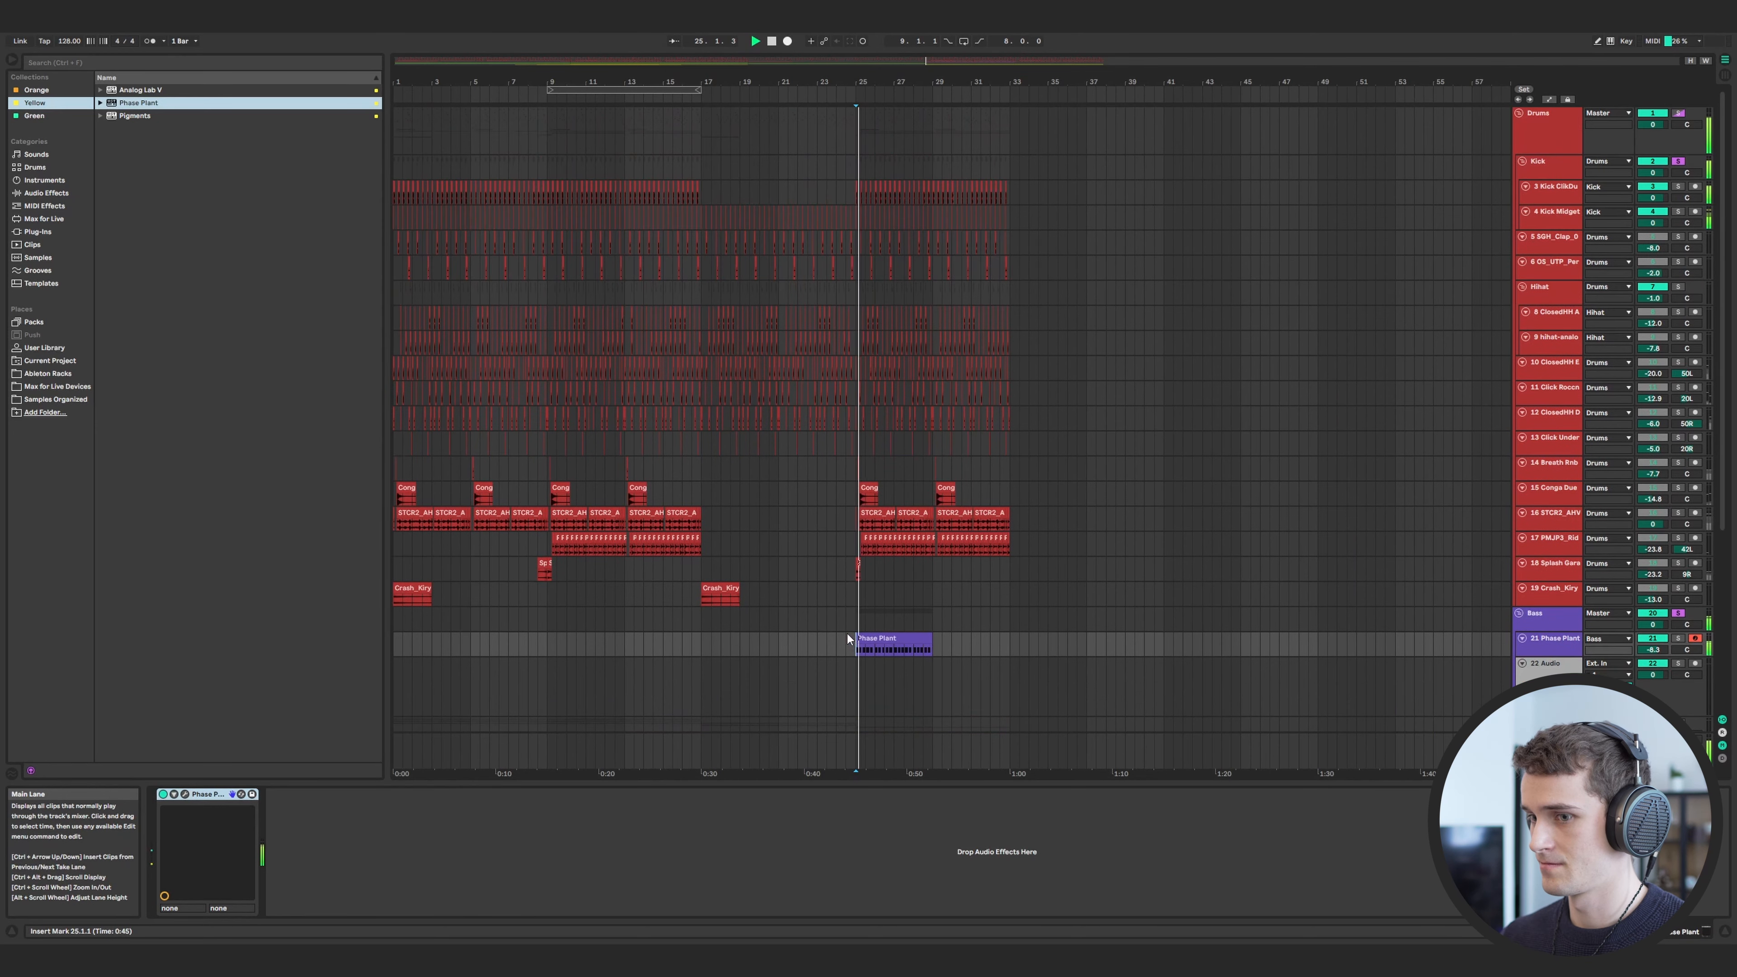
left_click(1556, 619)
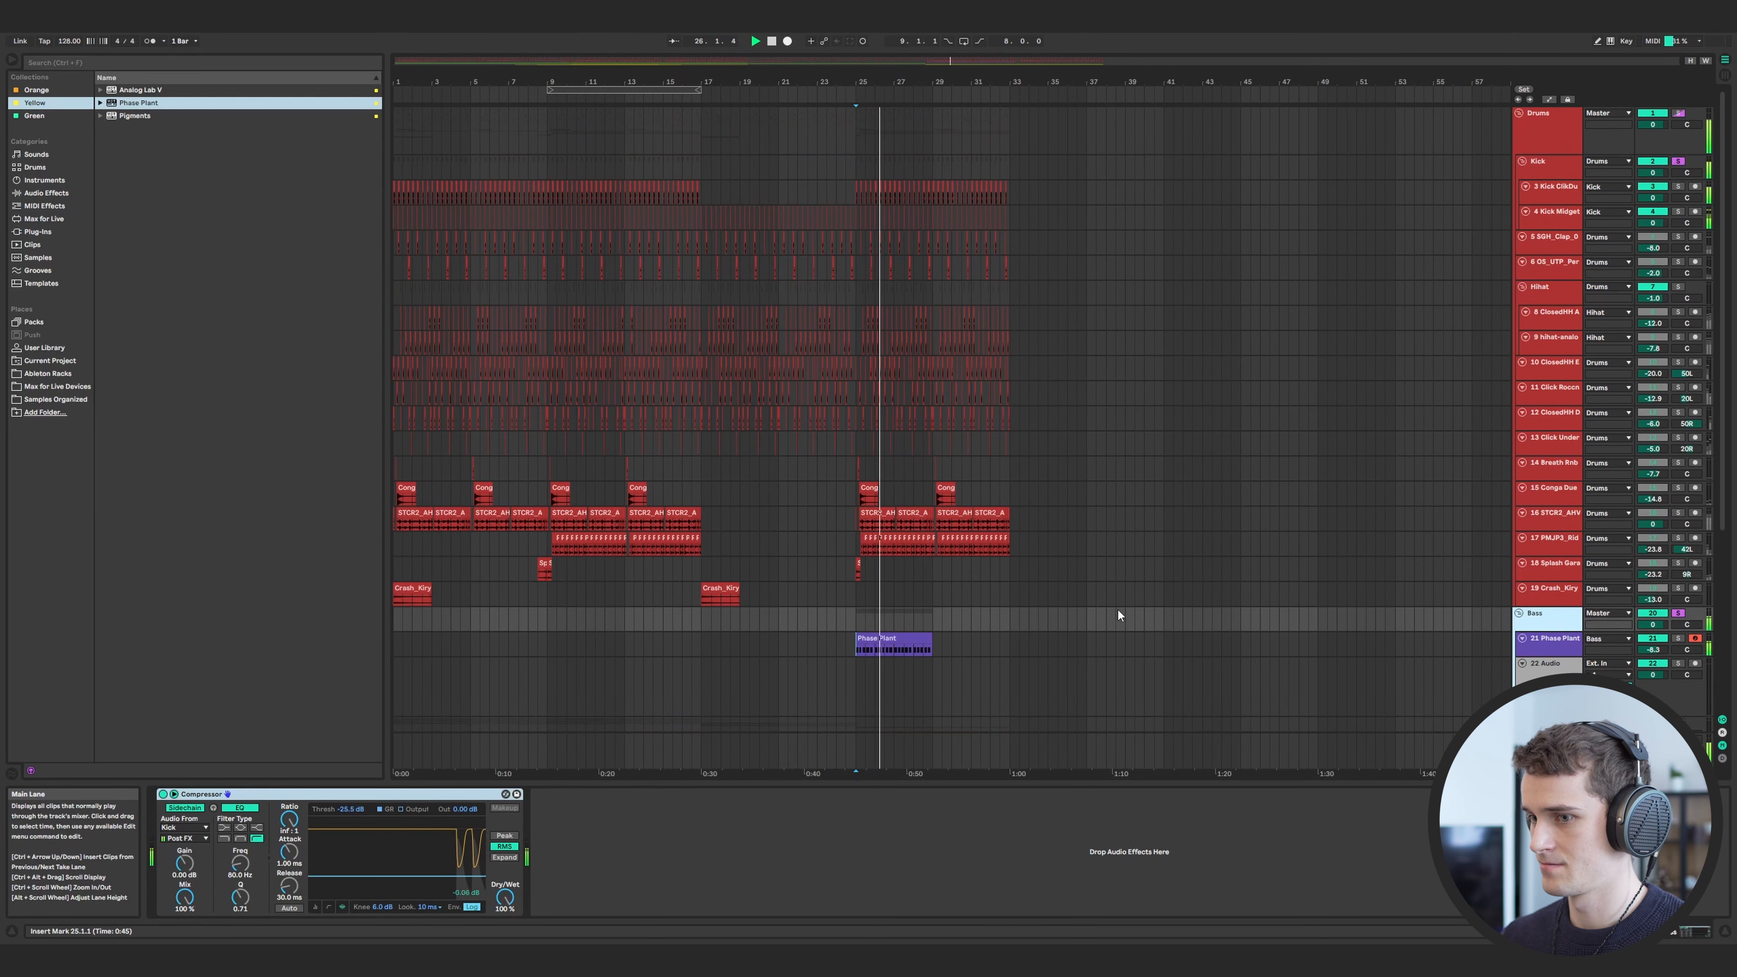
left_click(1554, 640)
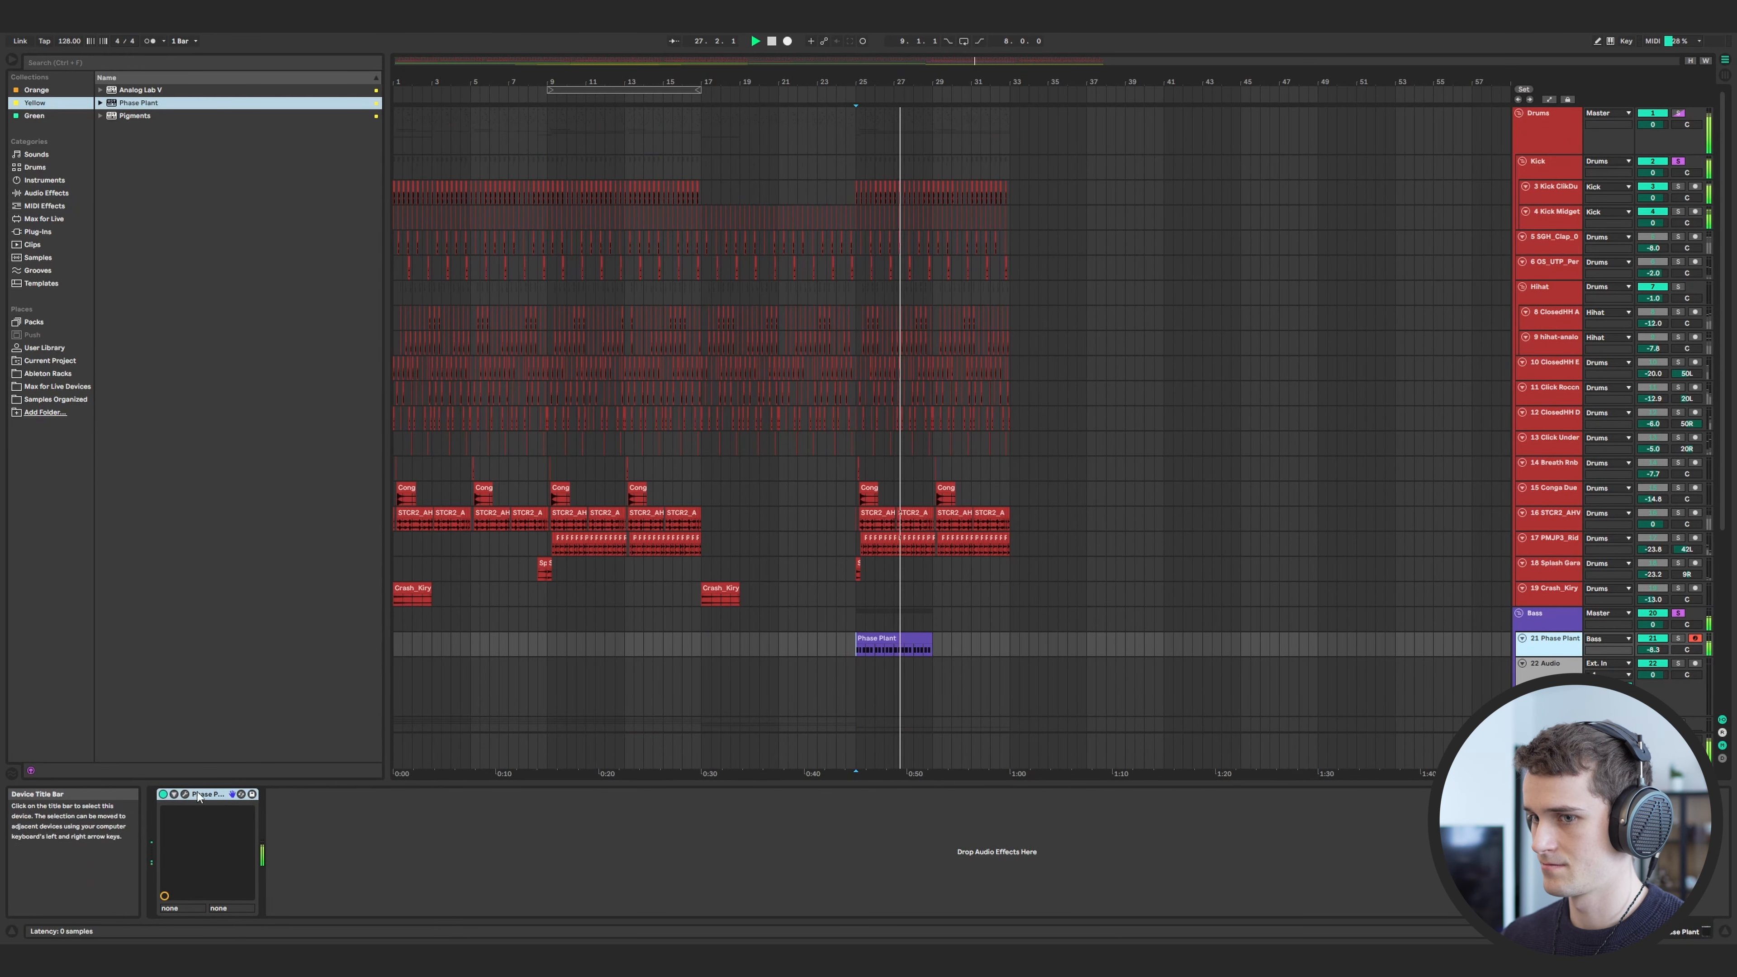
- Extend the Phase Plant bass patch with filters and Overdrive distortion, and assign the envelope to the Reverb mix in Lane 1
left_click(232, 795)
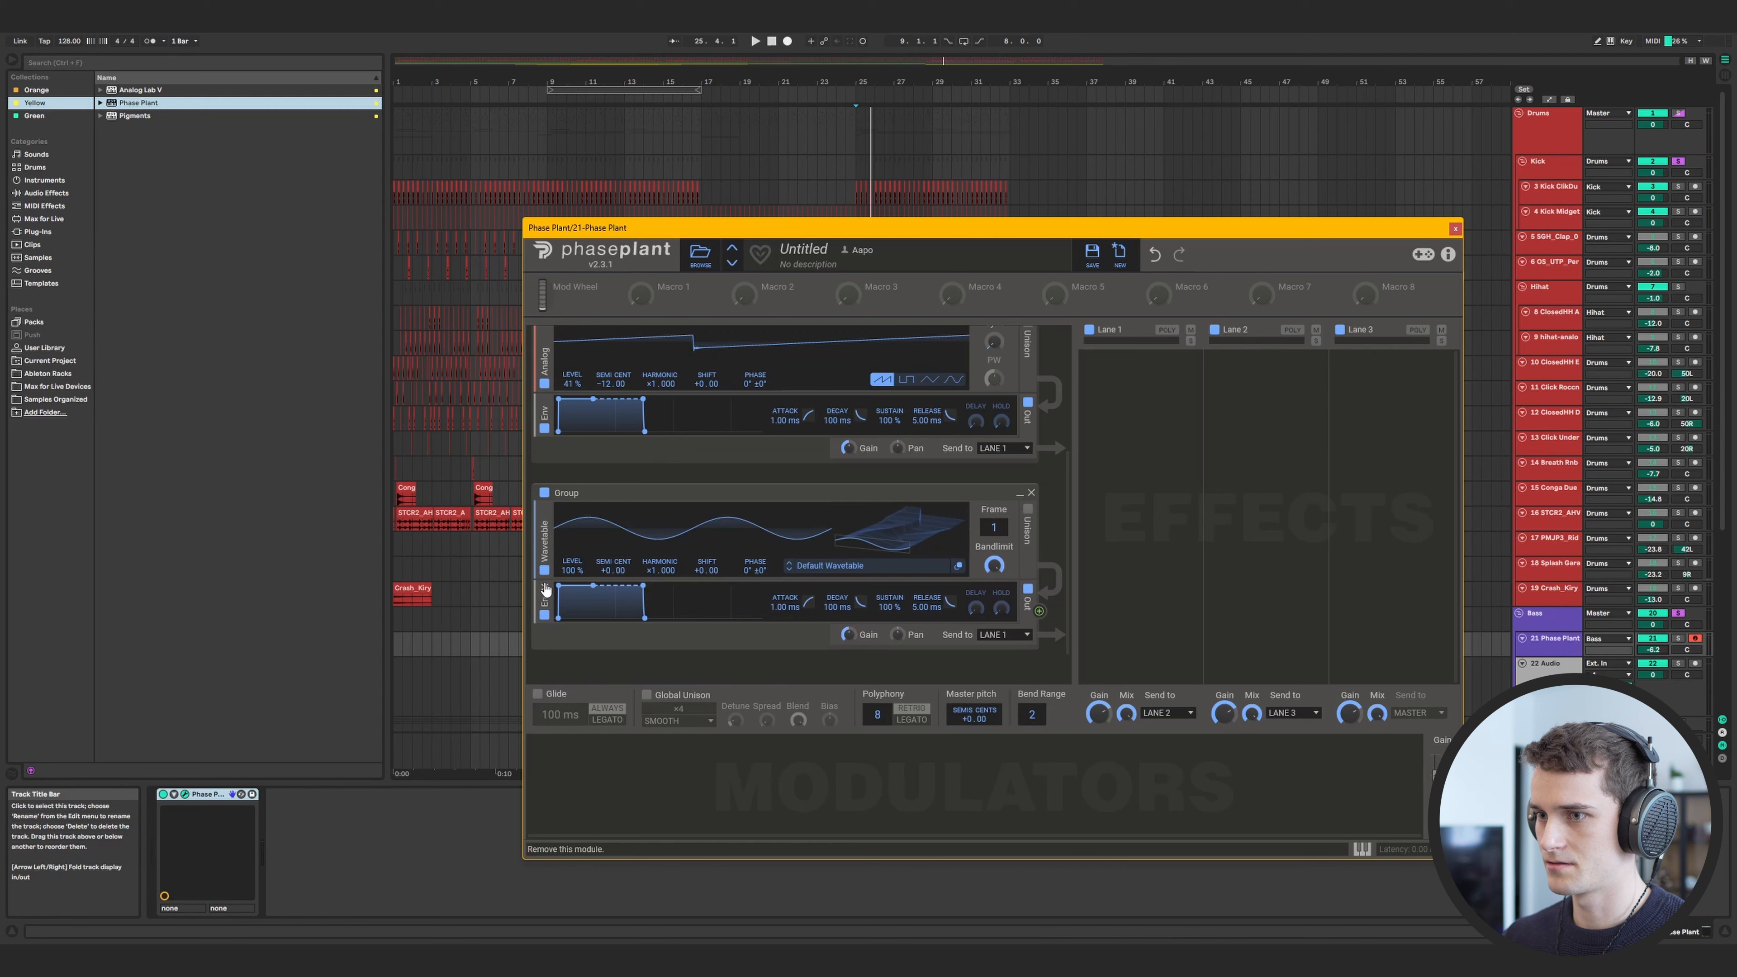
left_click(545, 588)
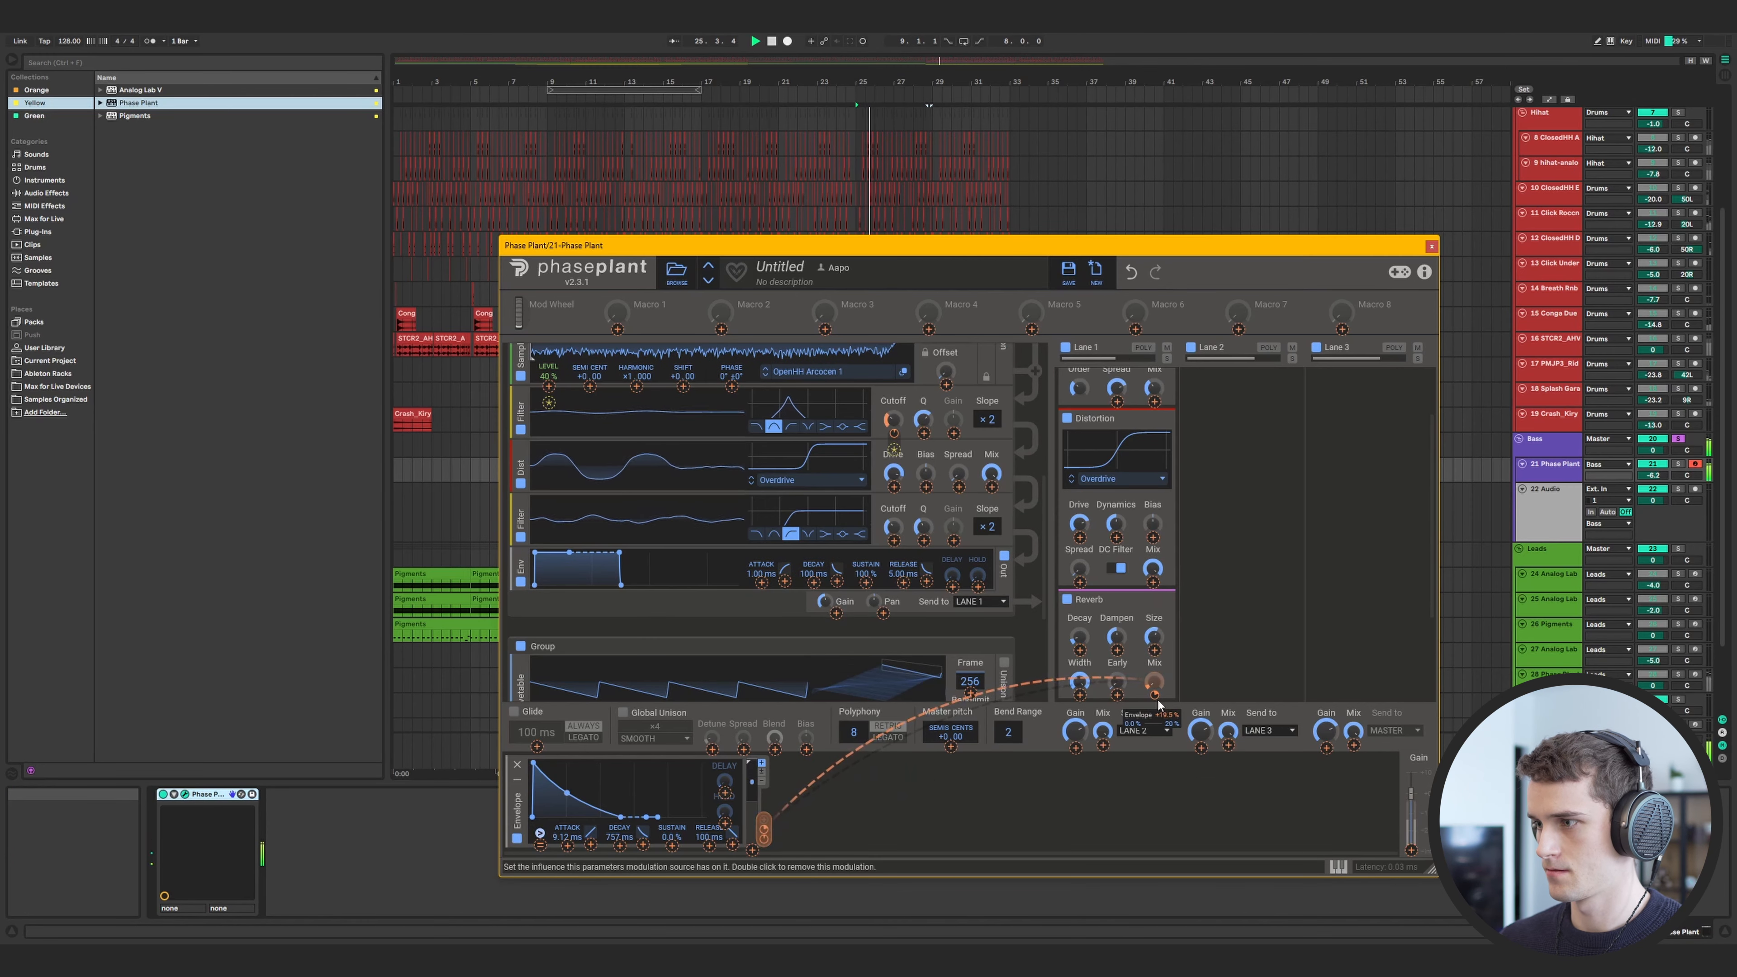
left_click(1431, 247)
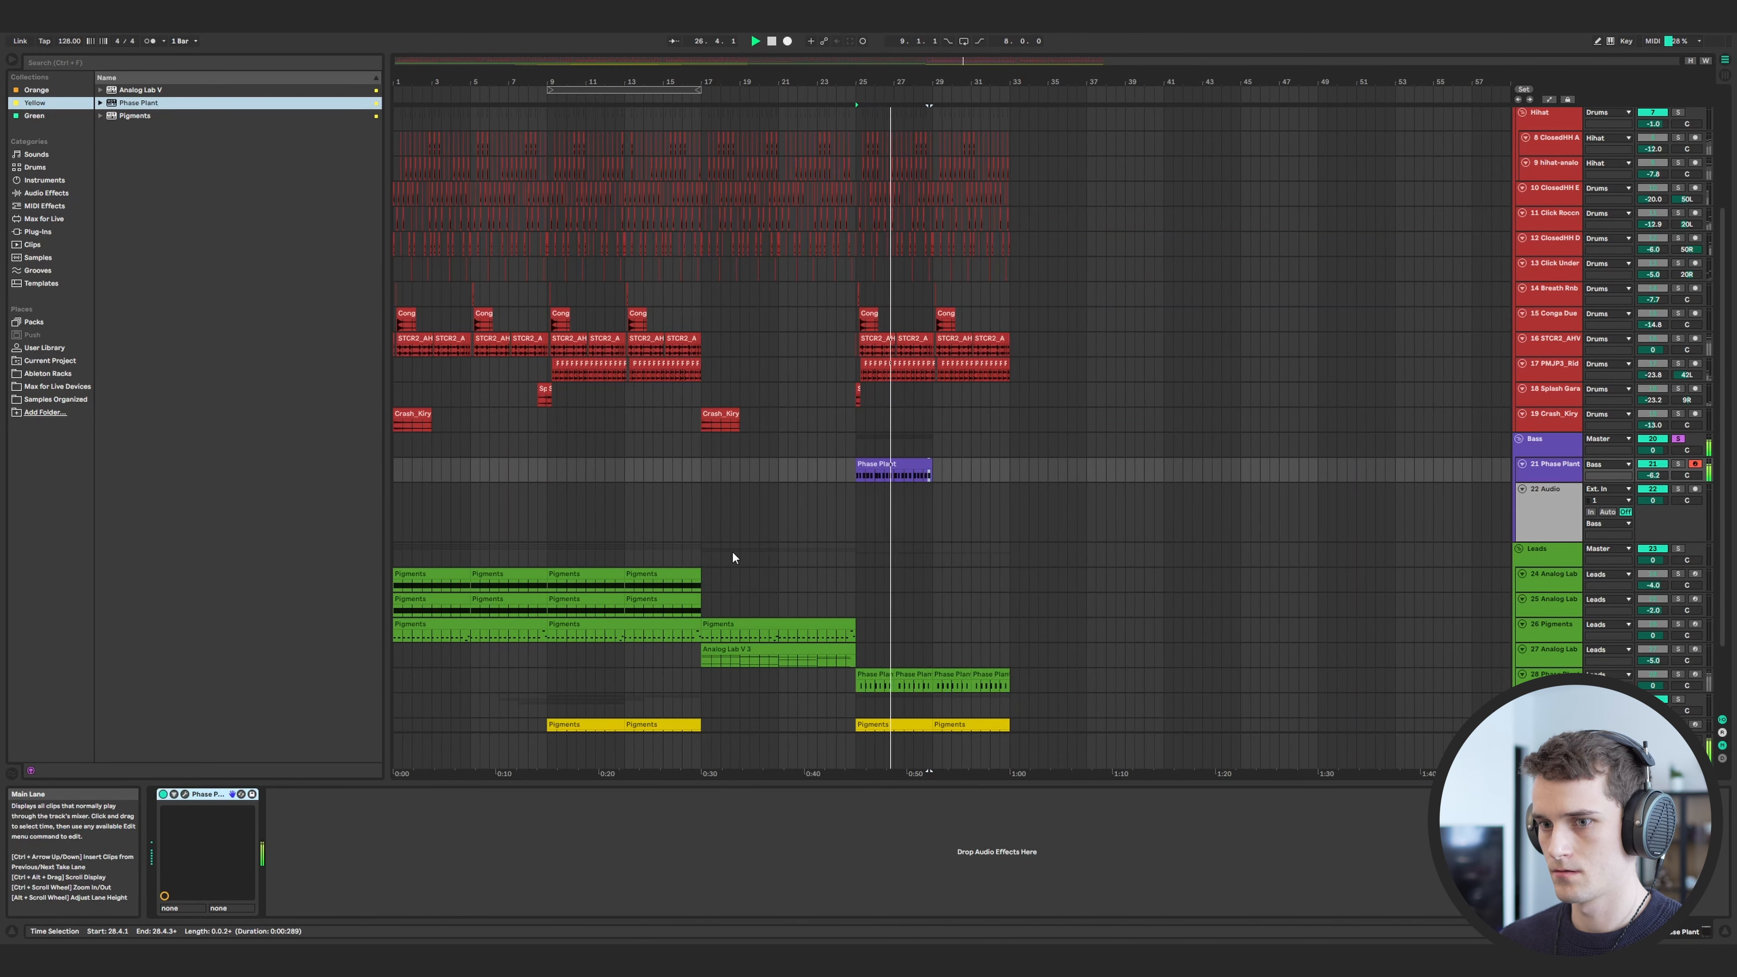
- Unsolo the Bass group, audition the bass in the mix from bar 23, and lower track 21's volume to -9 dB
left_click(1677, 438)
left_click(845, 472)
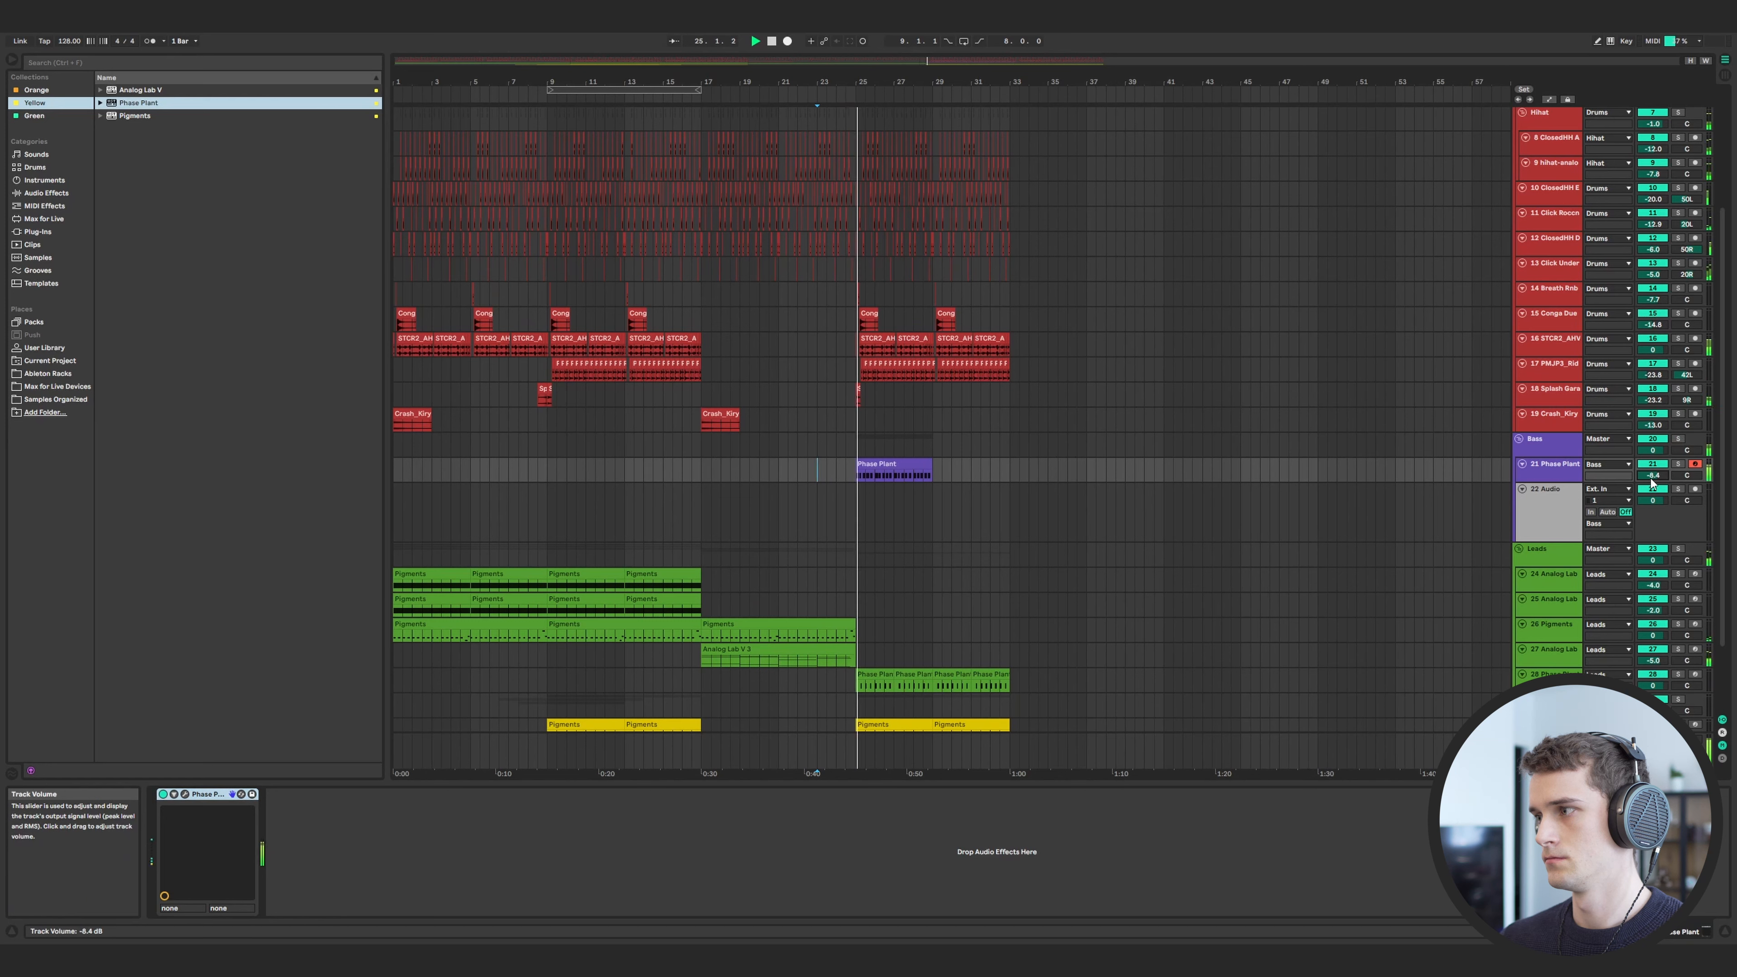
left_click_drag(1653, 475, 1658, 475)
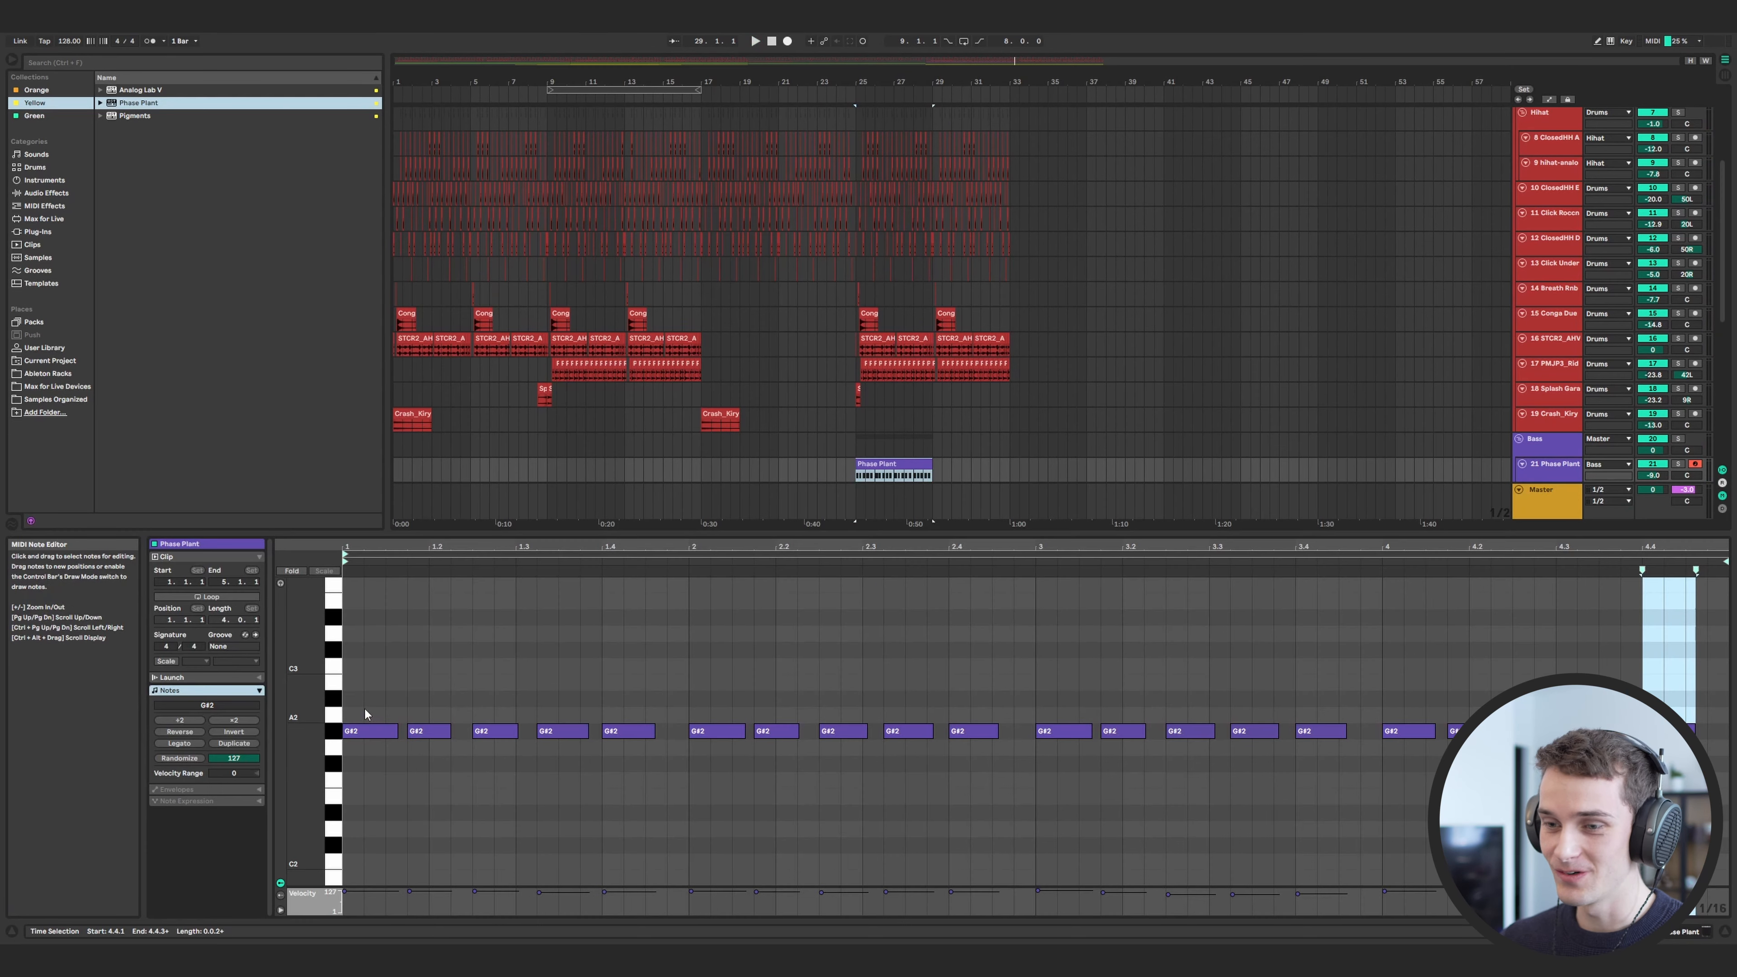
- Reopen Phase Plant on the bass track and assign the envelope modulator to the first filter's cutoff
left_click(176, 788)
left_click(180, 804)
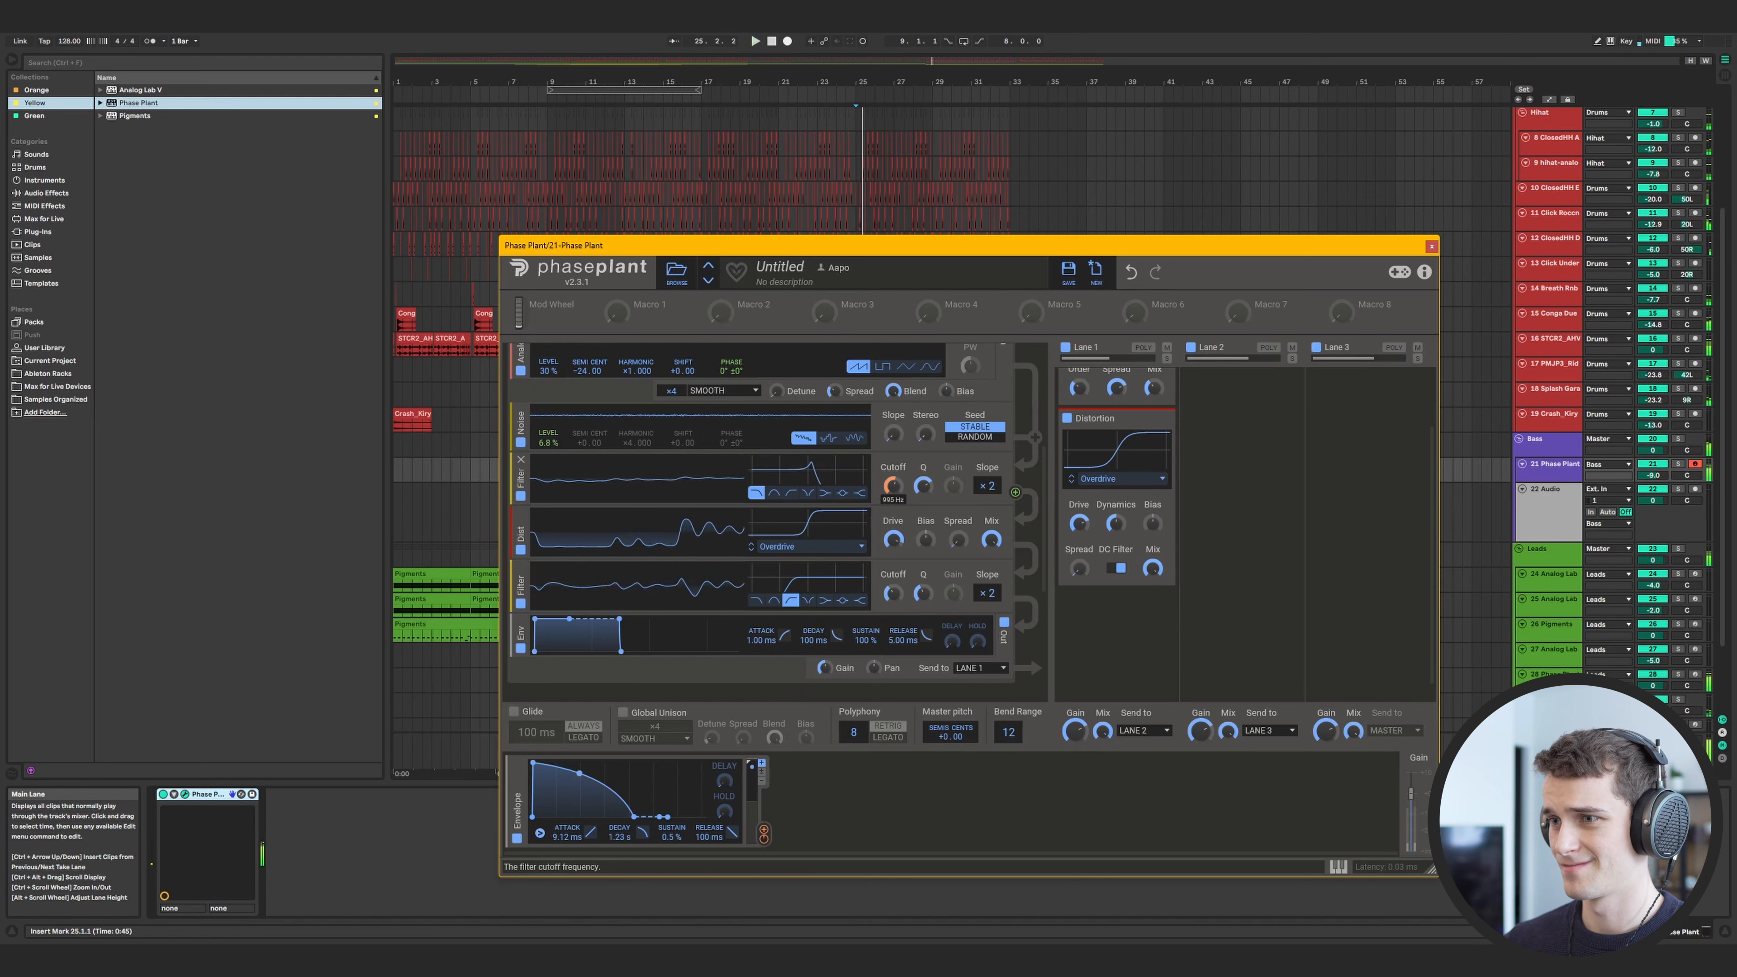
left_click_drag(764, 830, 893, 484)
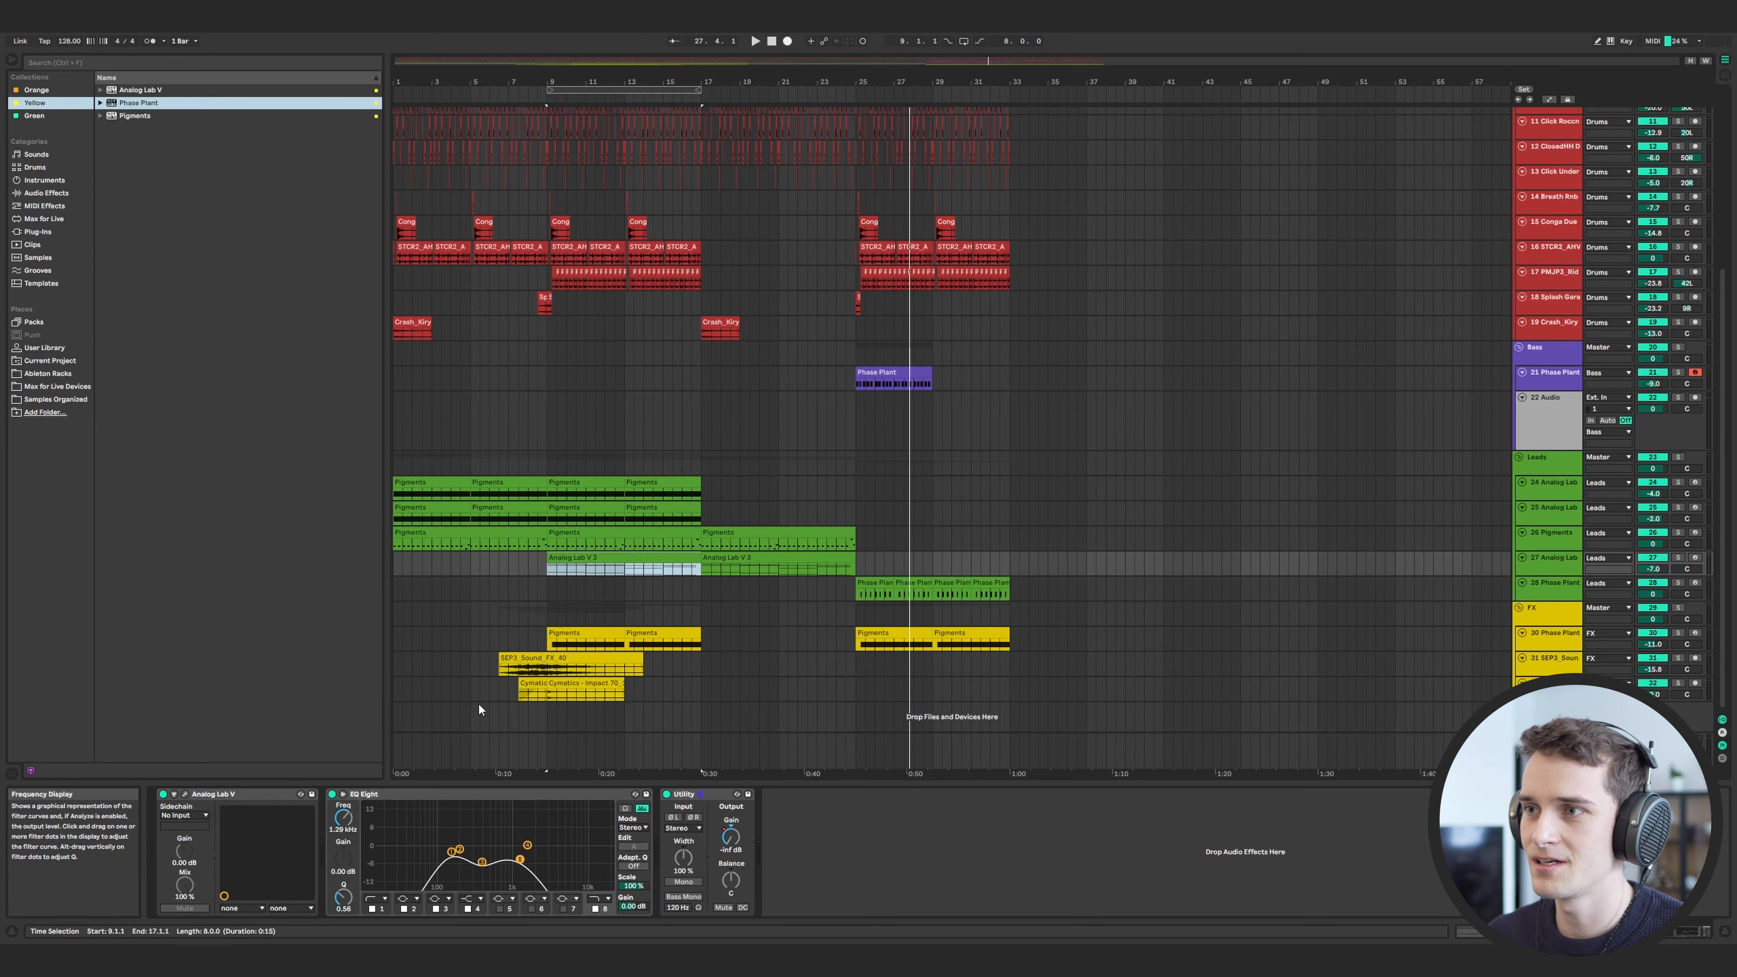
- Look over the arrangement from the drum tracks through the bass down to the lead groups
scroll(649, 464, "up", 5)
scroll(653, 441, "up", 2)
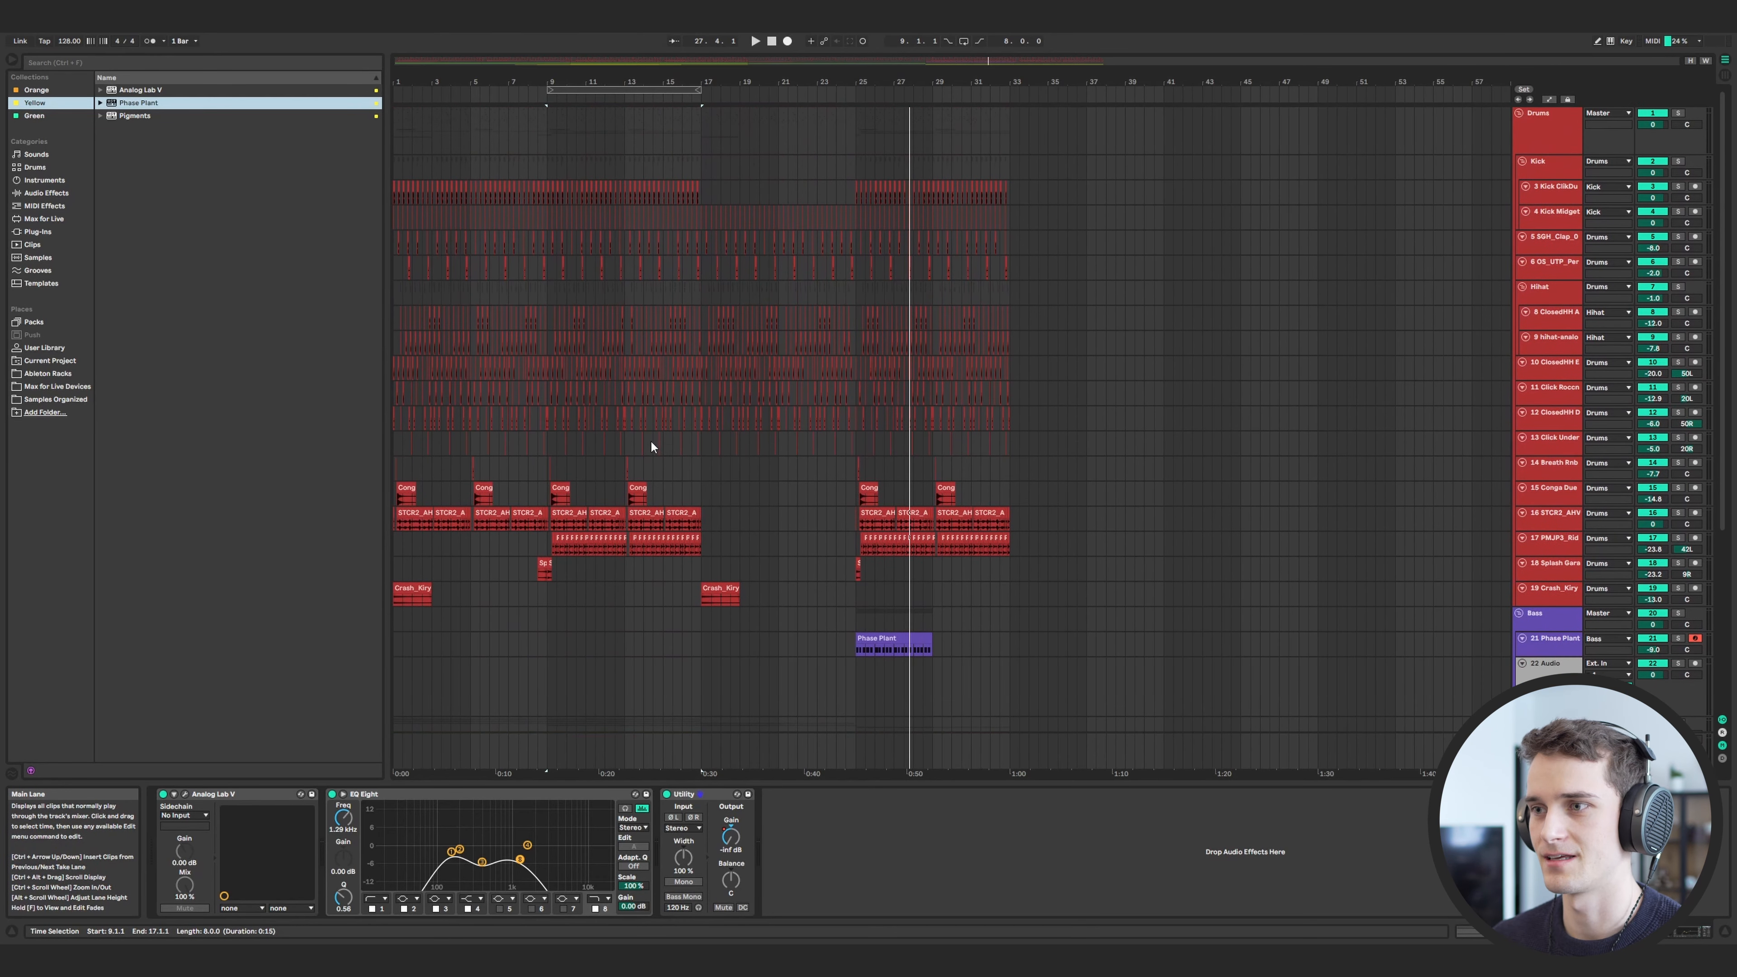
scroll(650, 446, "down", 5)
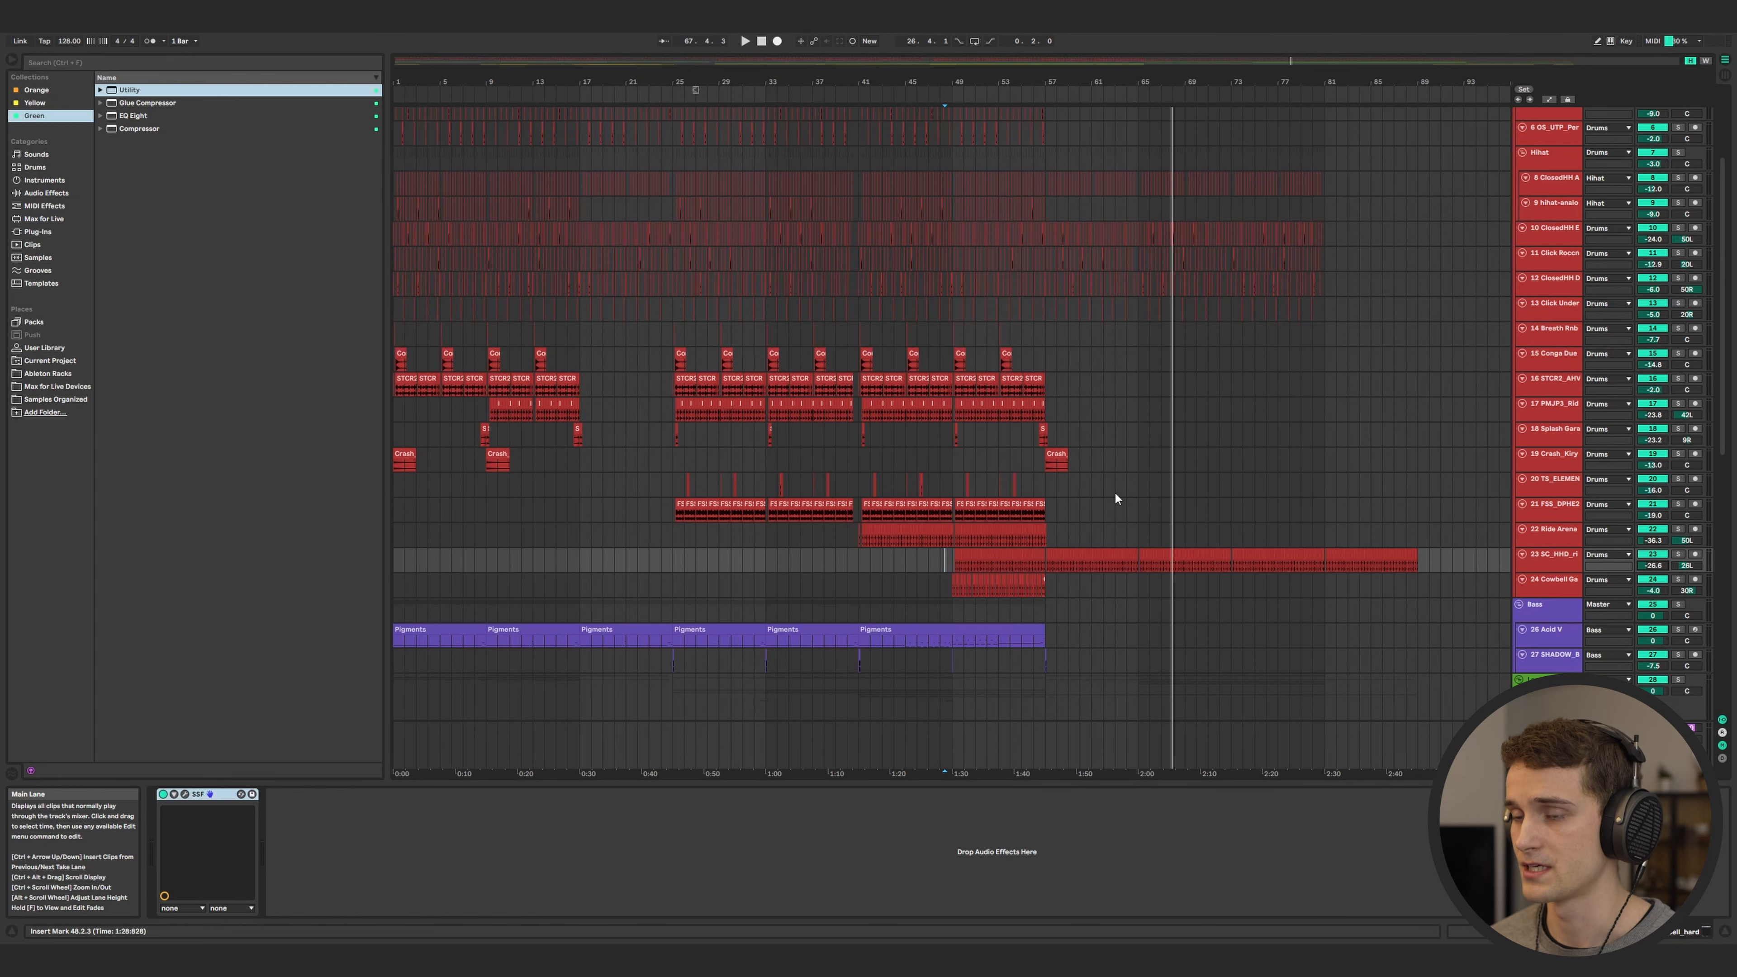
scroll(1003, 455, "down", 3)
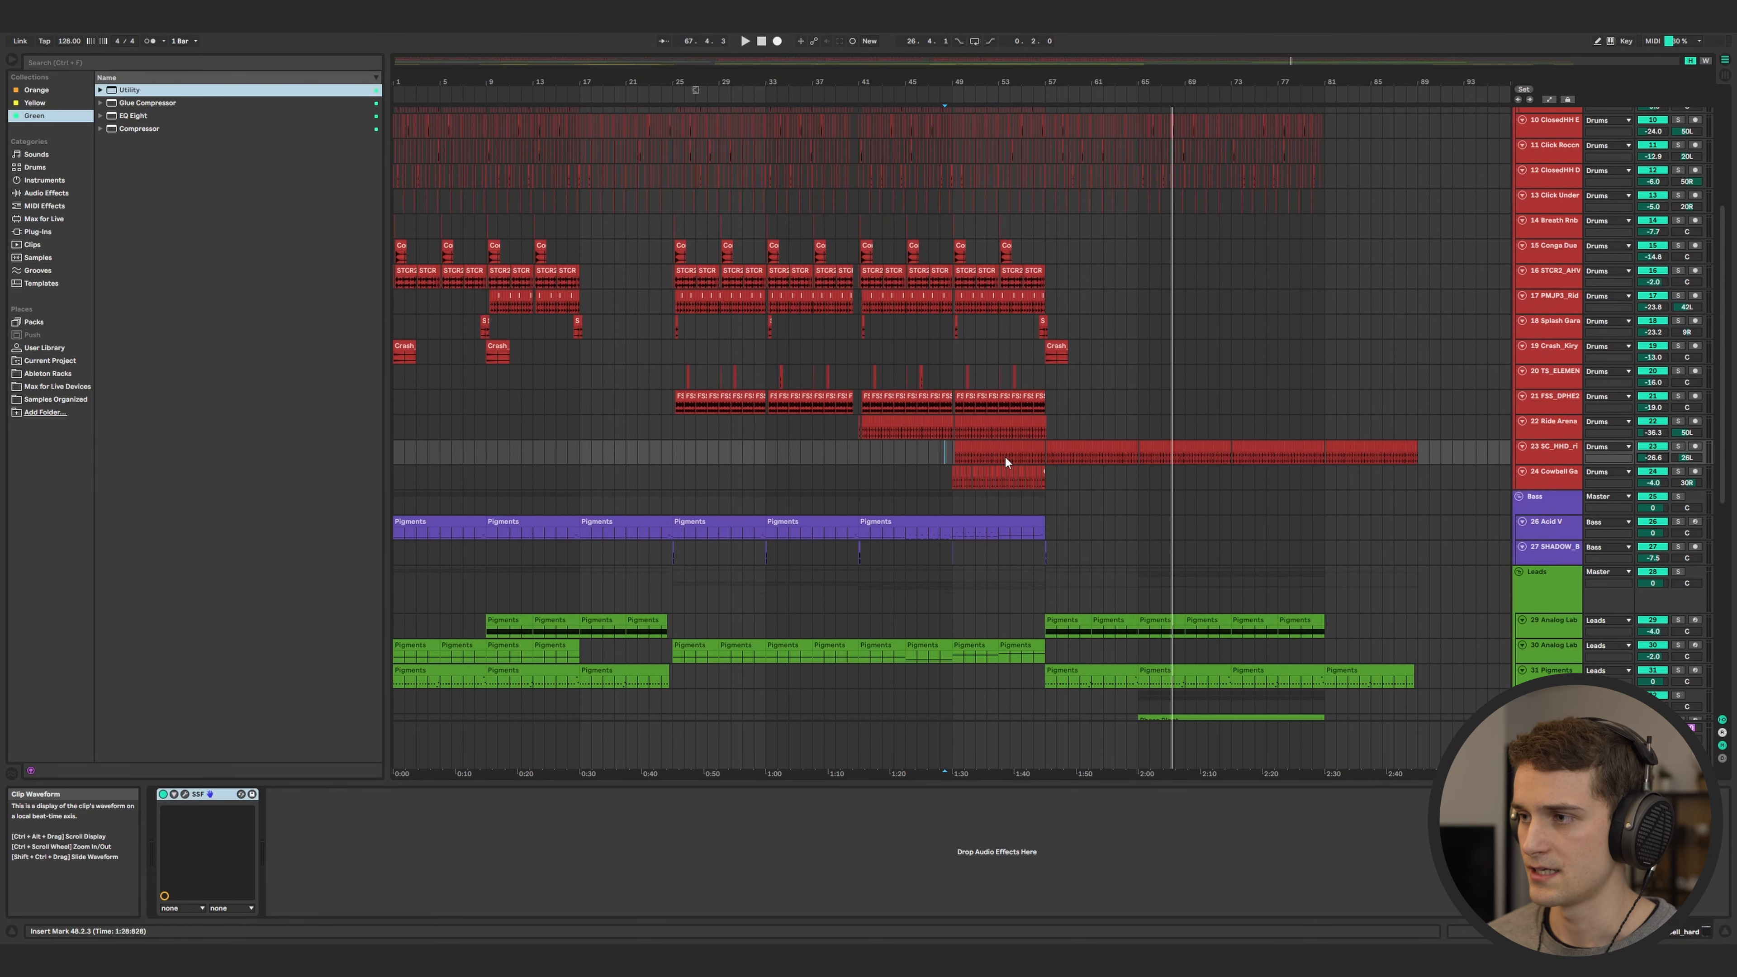
scroll(730, 487, "down", 7)
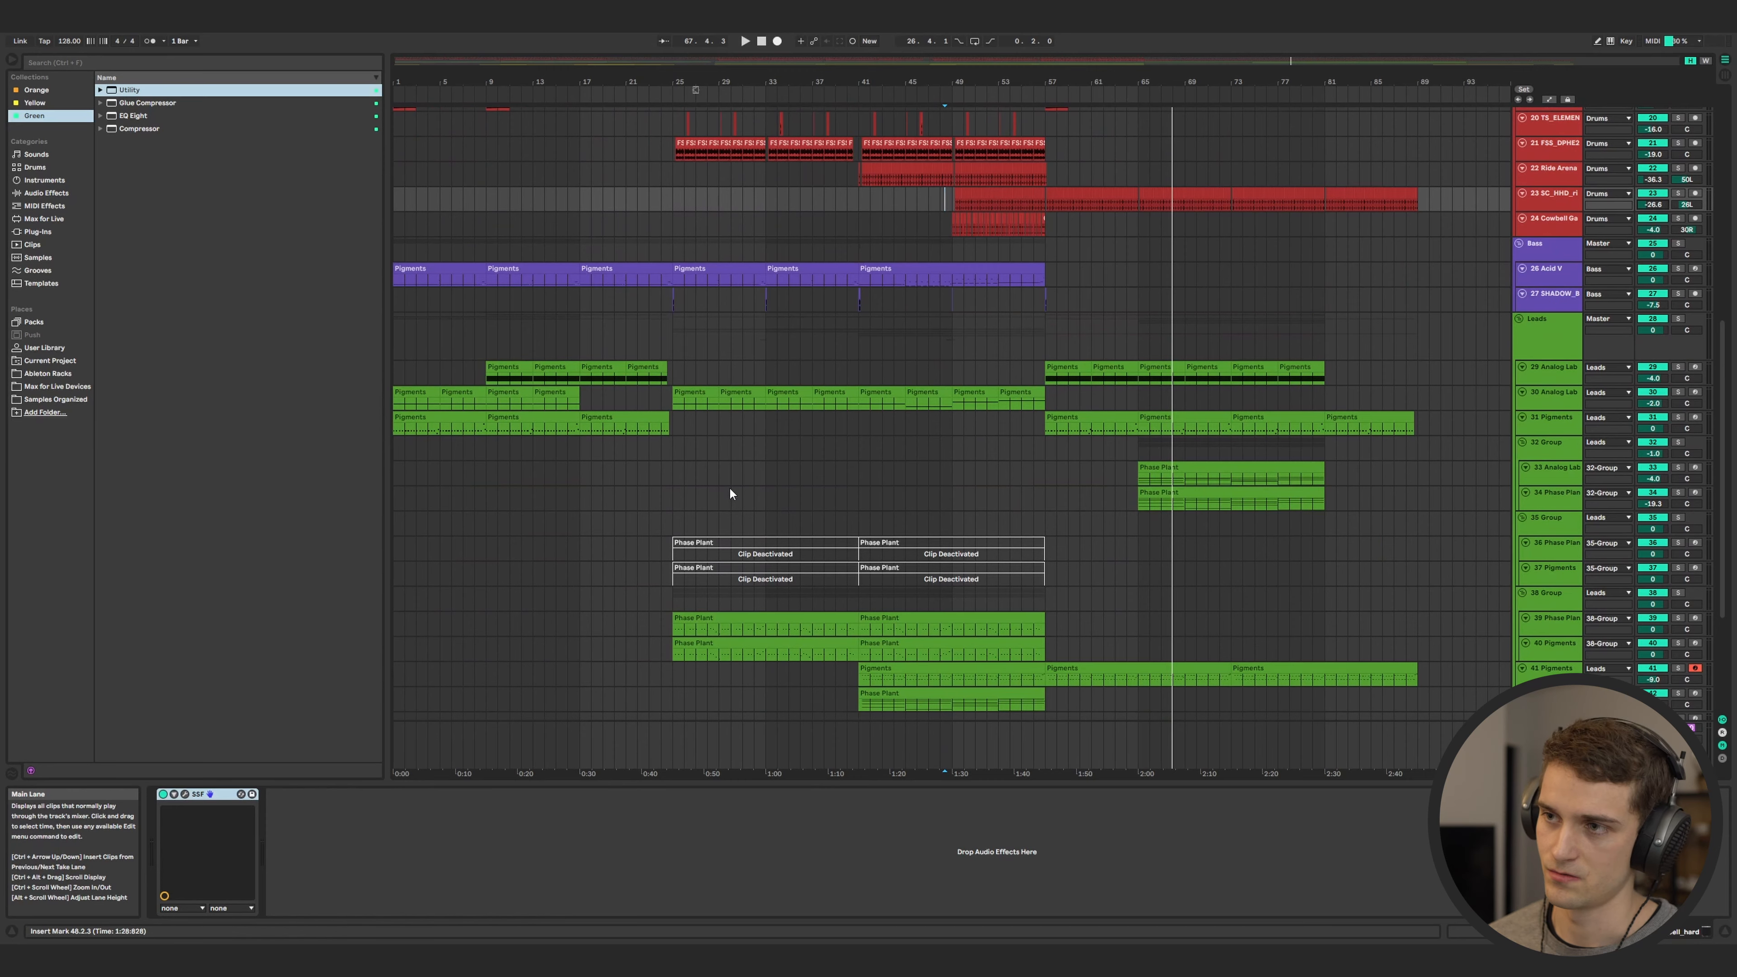
scroll(729, 483, "up", 3)
- Inspect the Acid V instrument on the bass track, close its window, and play the soloed track from bar 1
left_click(397, 370)
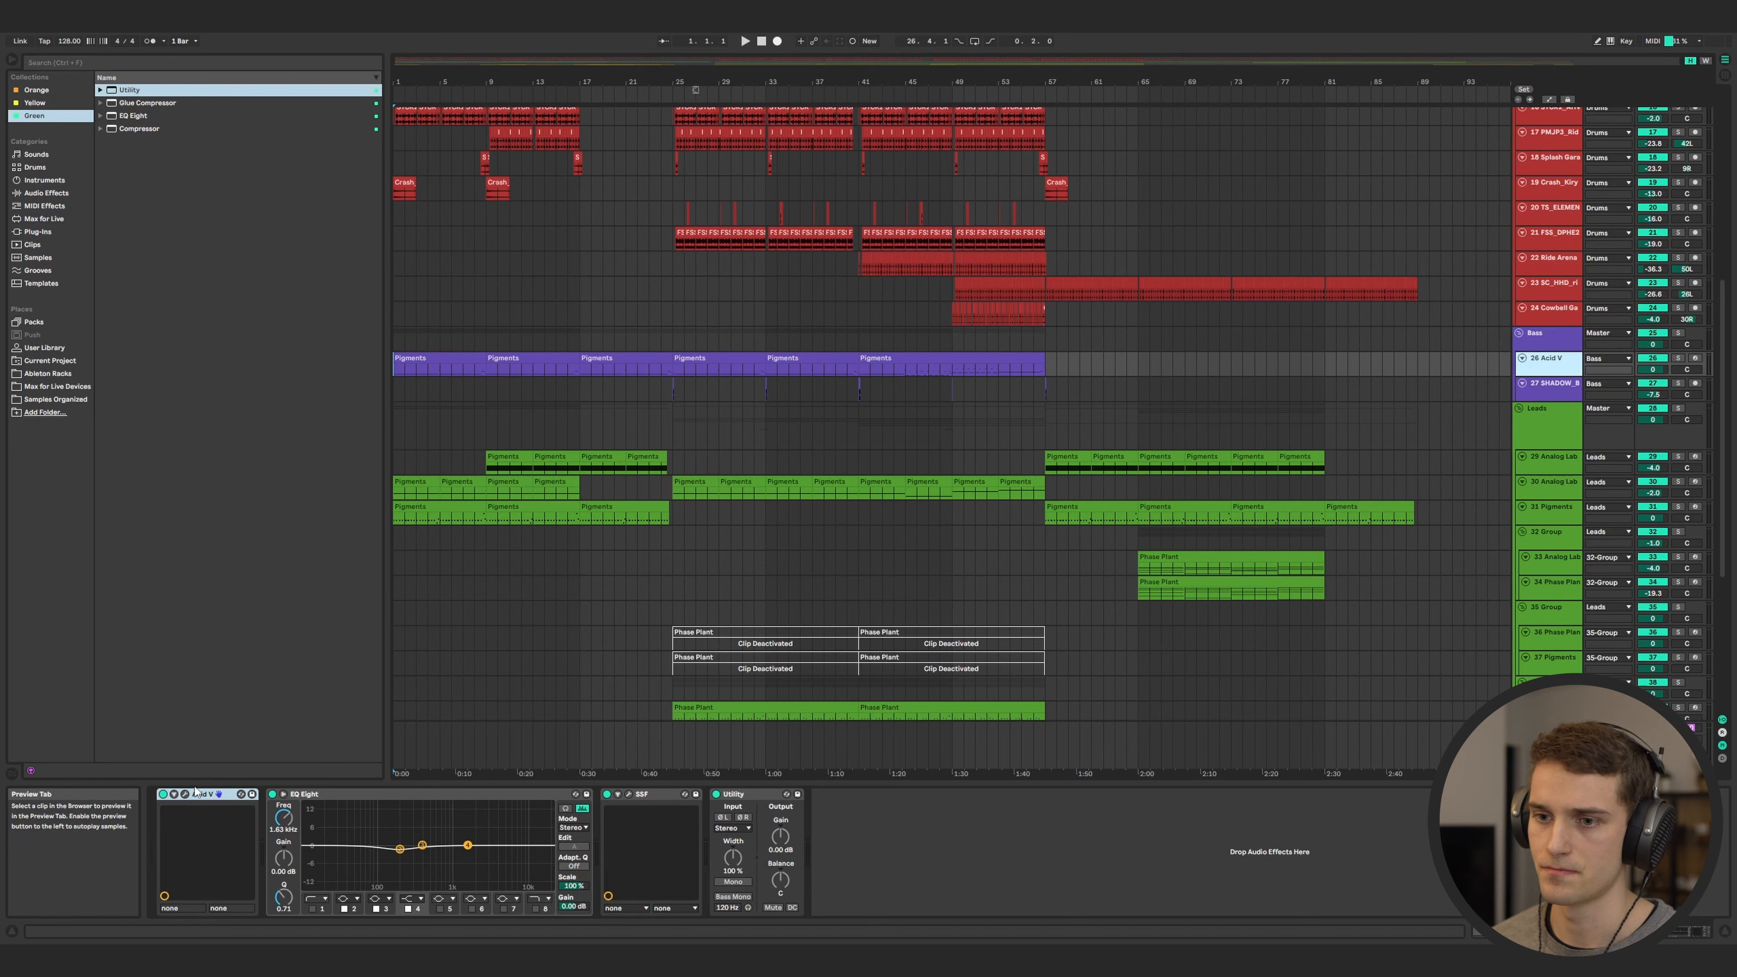
left_click(209, 807)
left_click_drag(1000, 213, 936, 170)
left_click(1328, 171)
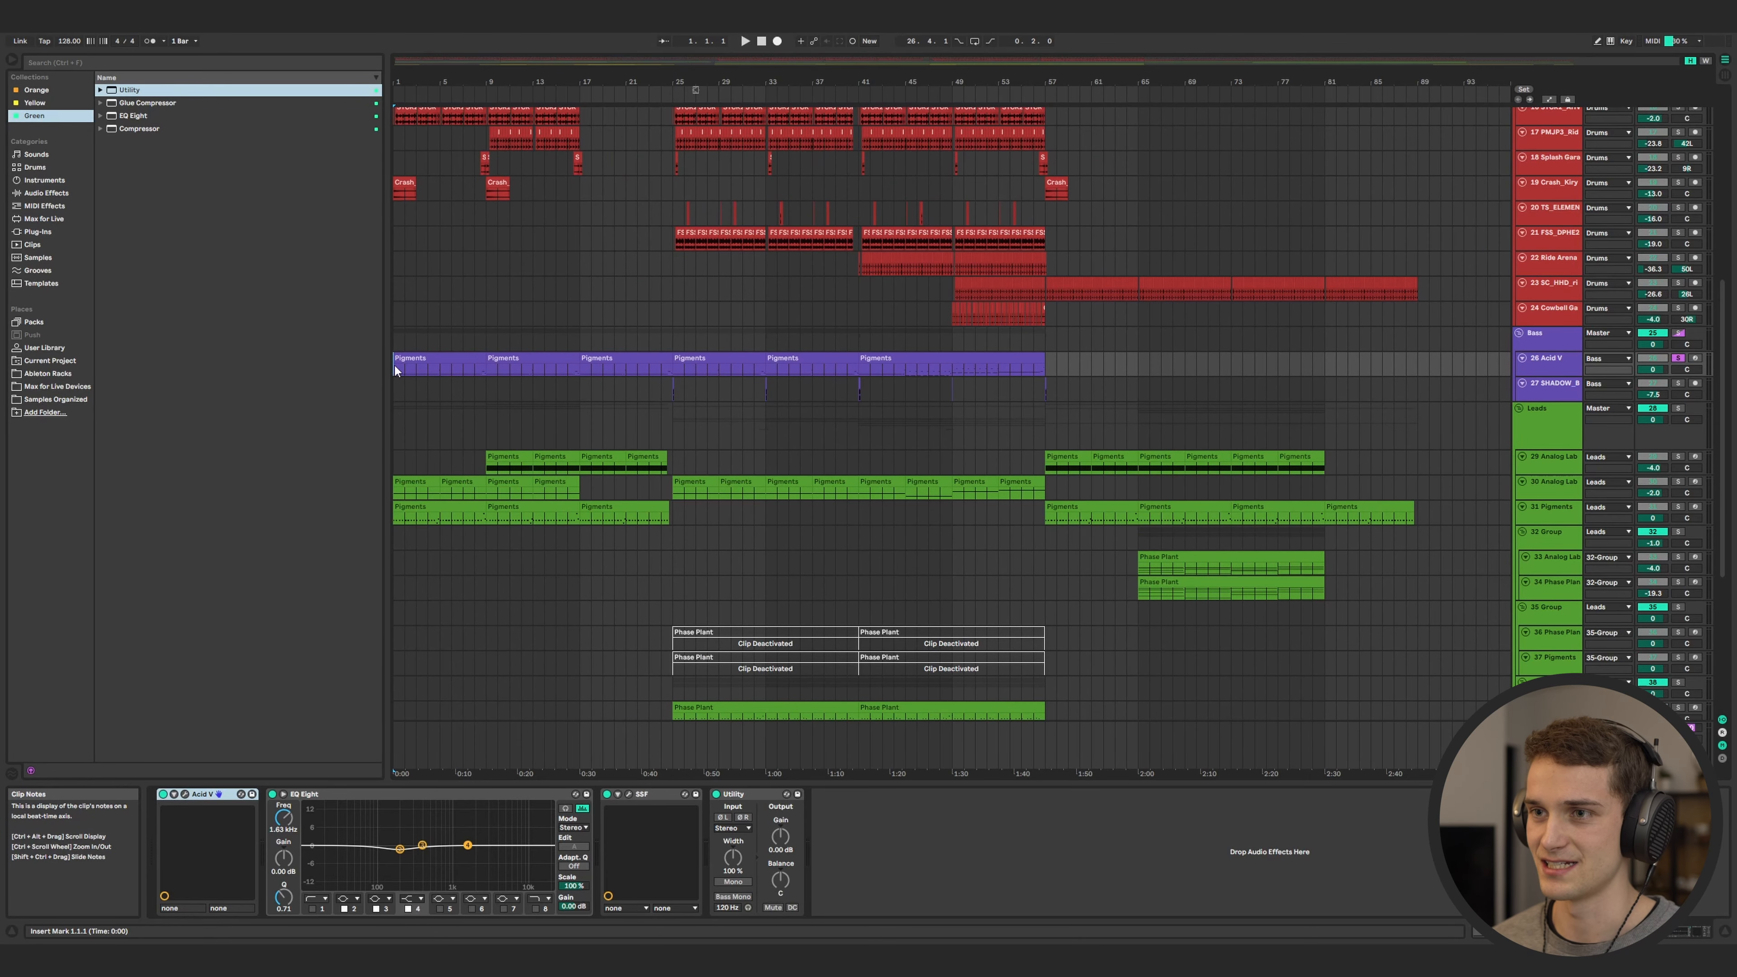
key("space")
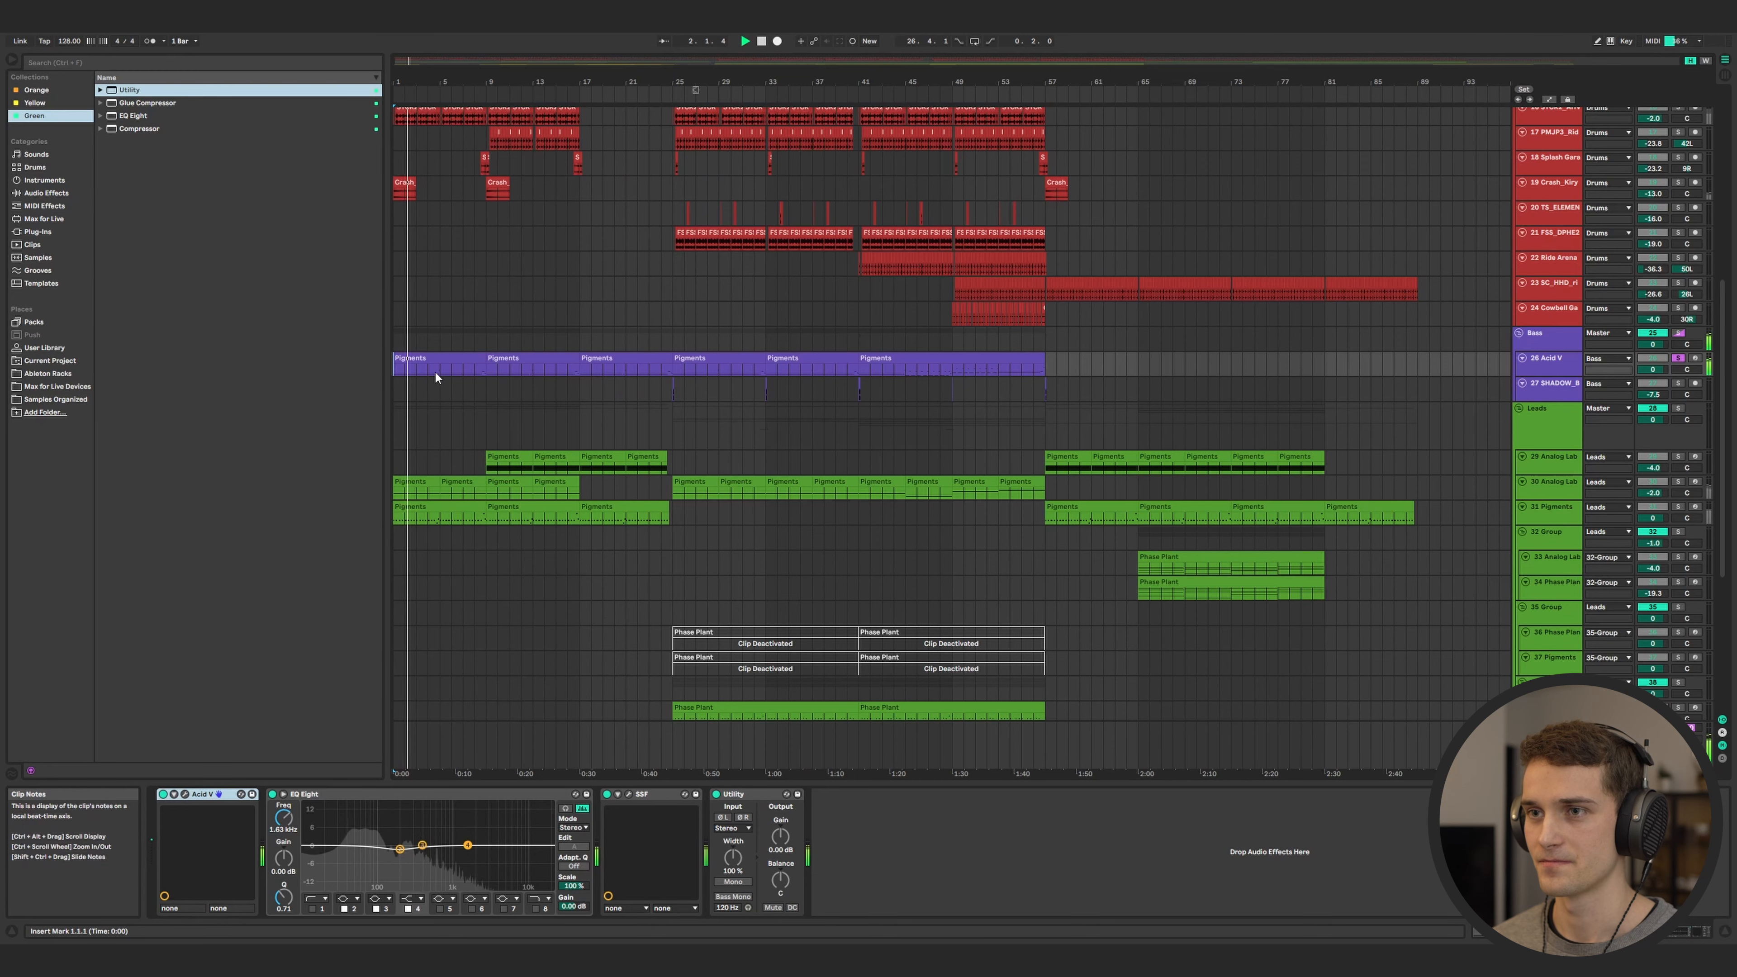
- Solo the Drums group while the arrangement plays
scroll(453, 346, "up", 4)
scroll(452, 348, "up", 8)
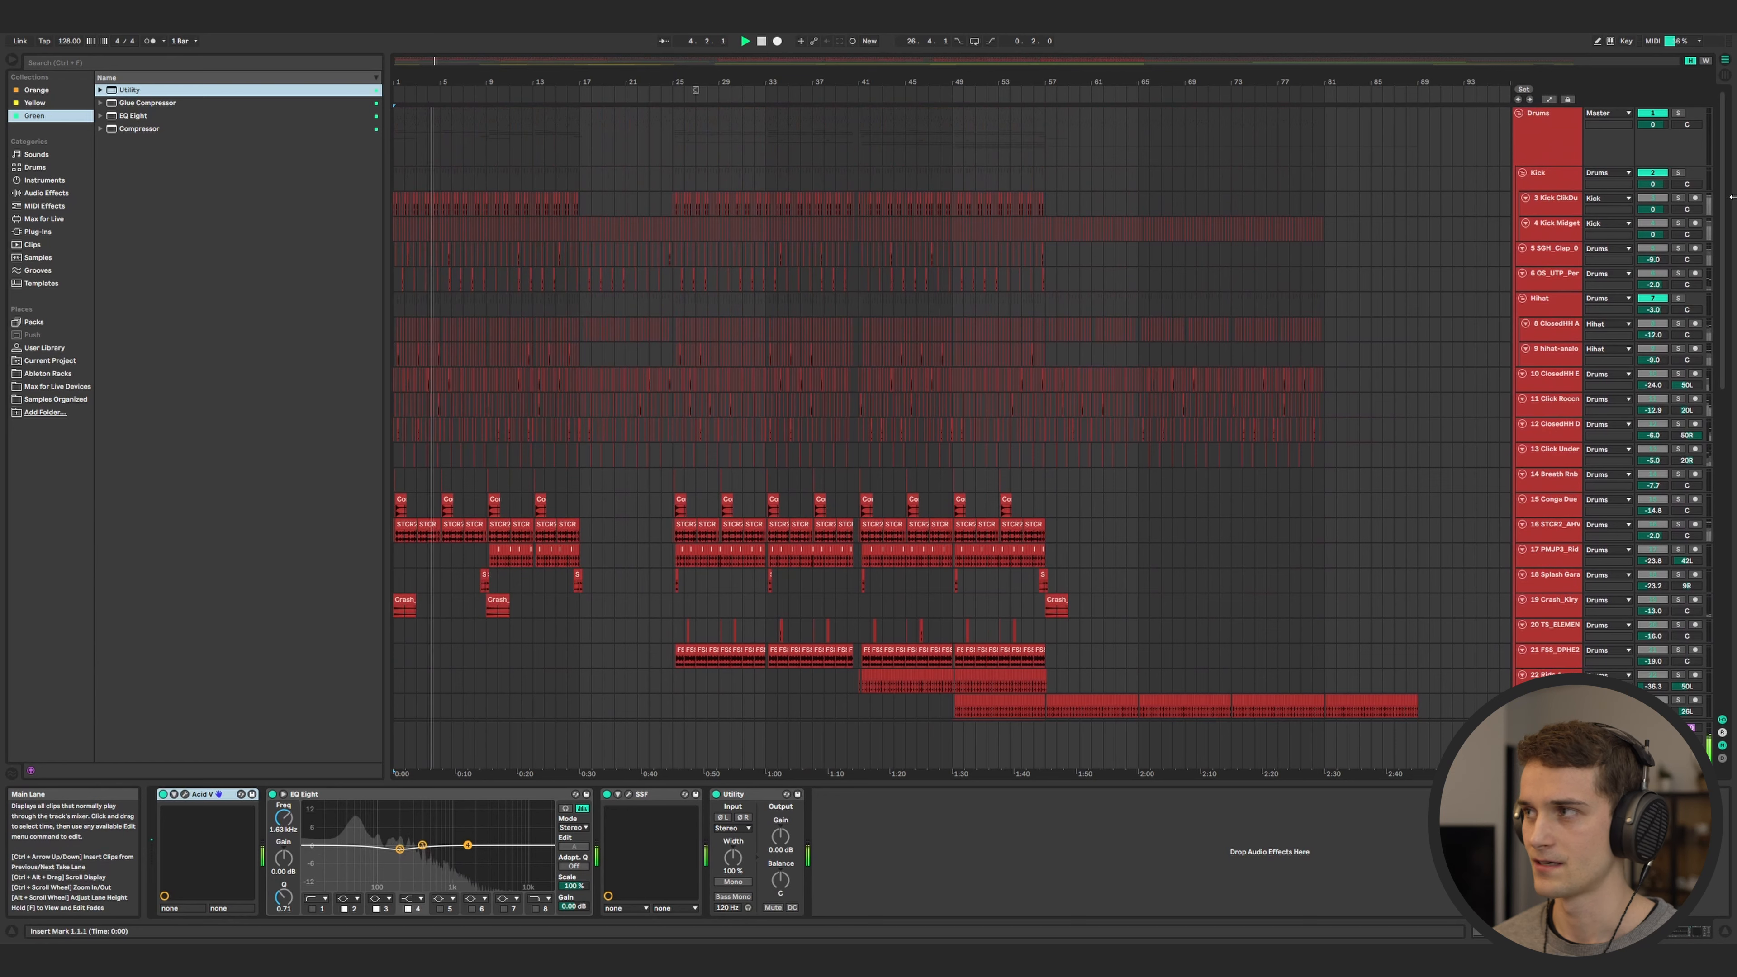
left_click(1677, 113)
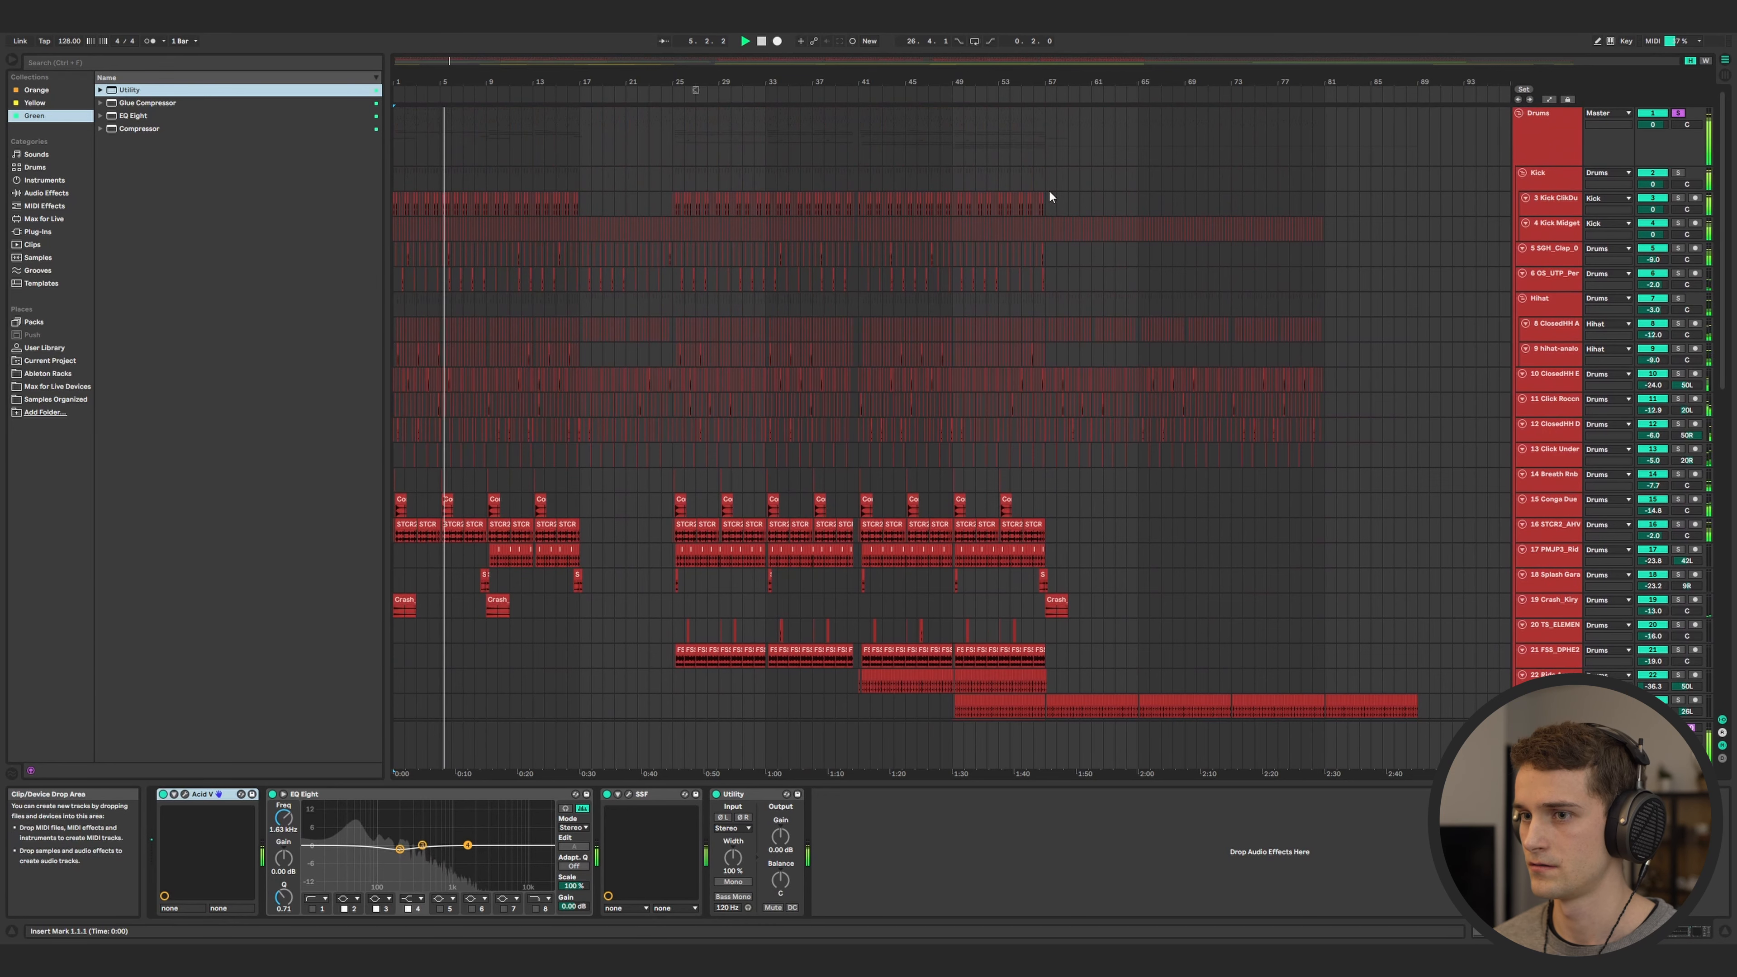
- Move on to the lead tracks, solo the two Analog Lab tracks and the Pigments track, and set playback to bar 1
scroll(1048, 195, "down", 5)
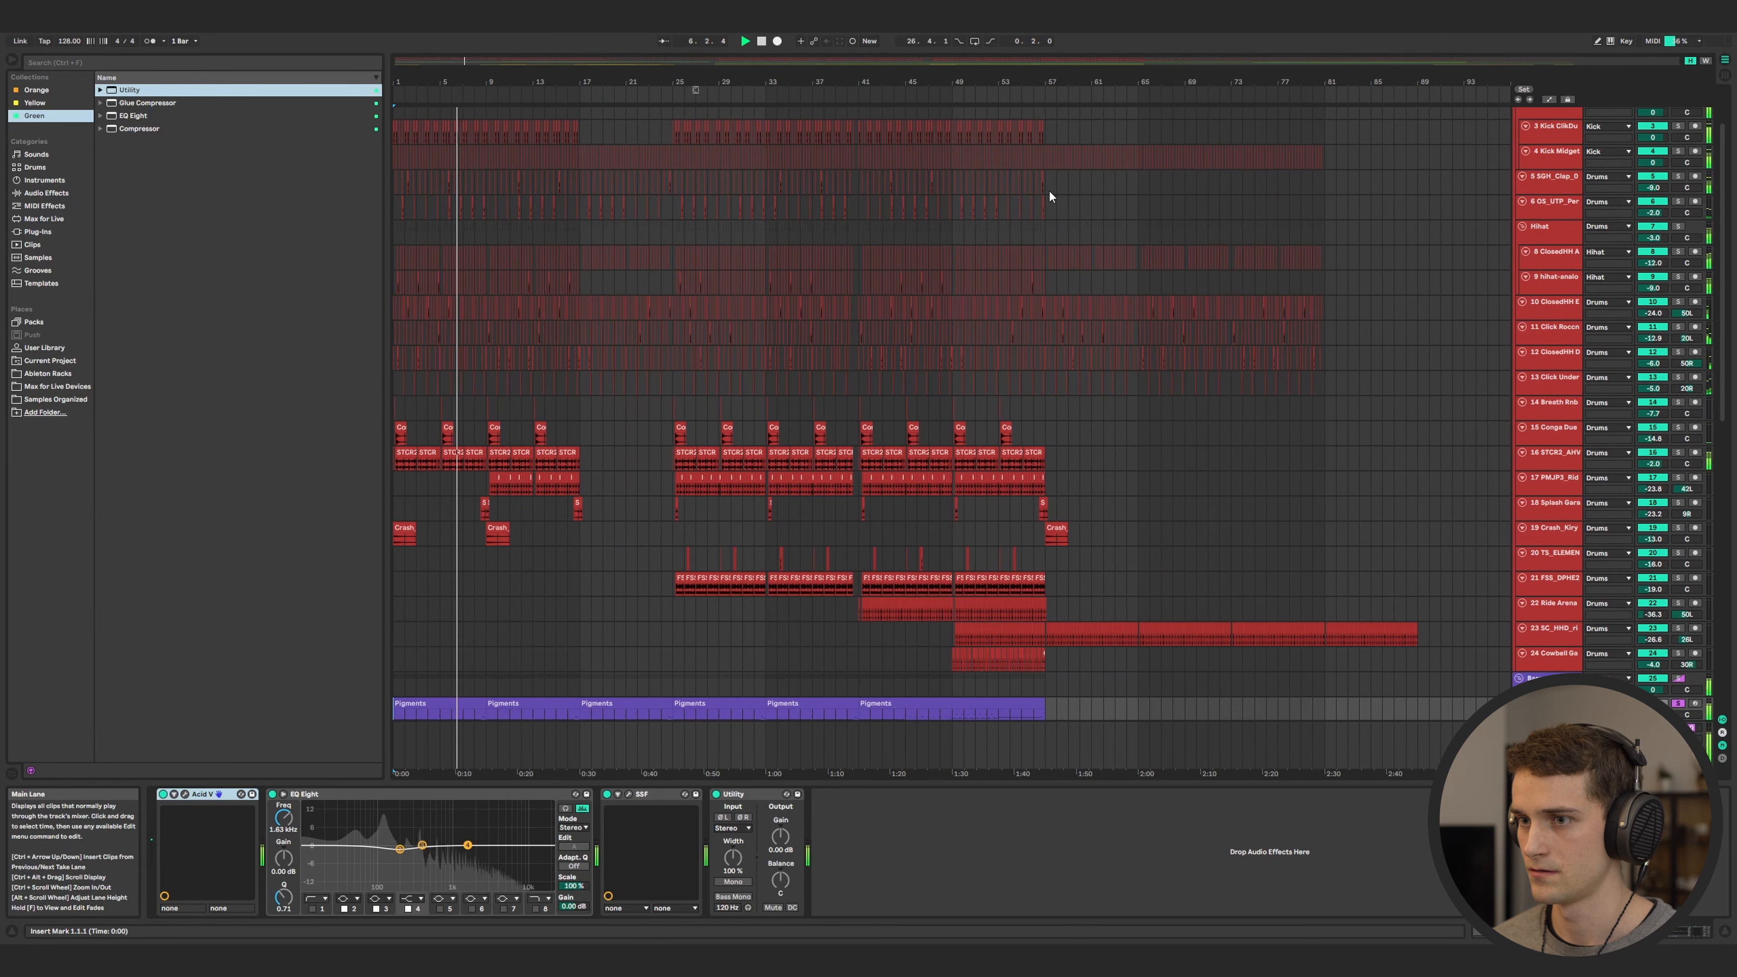
scroll(1048, 195, "down", 2)
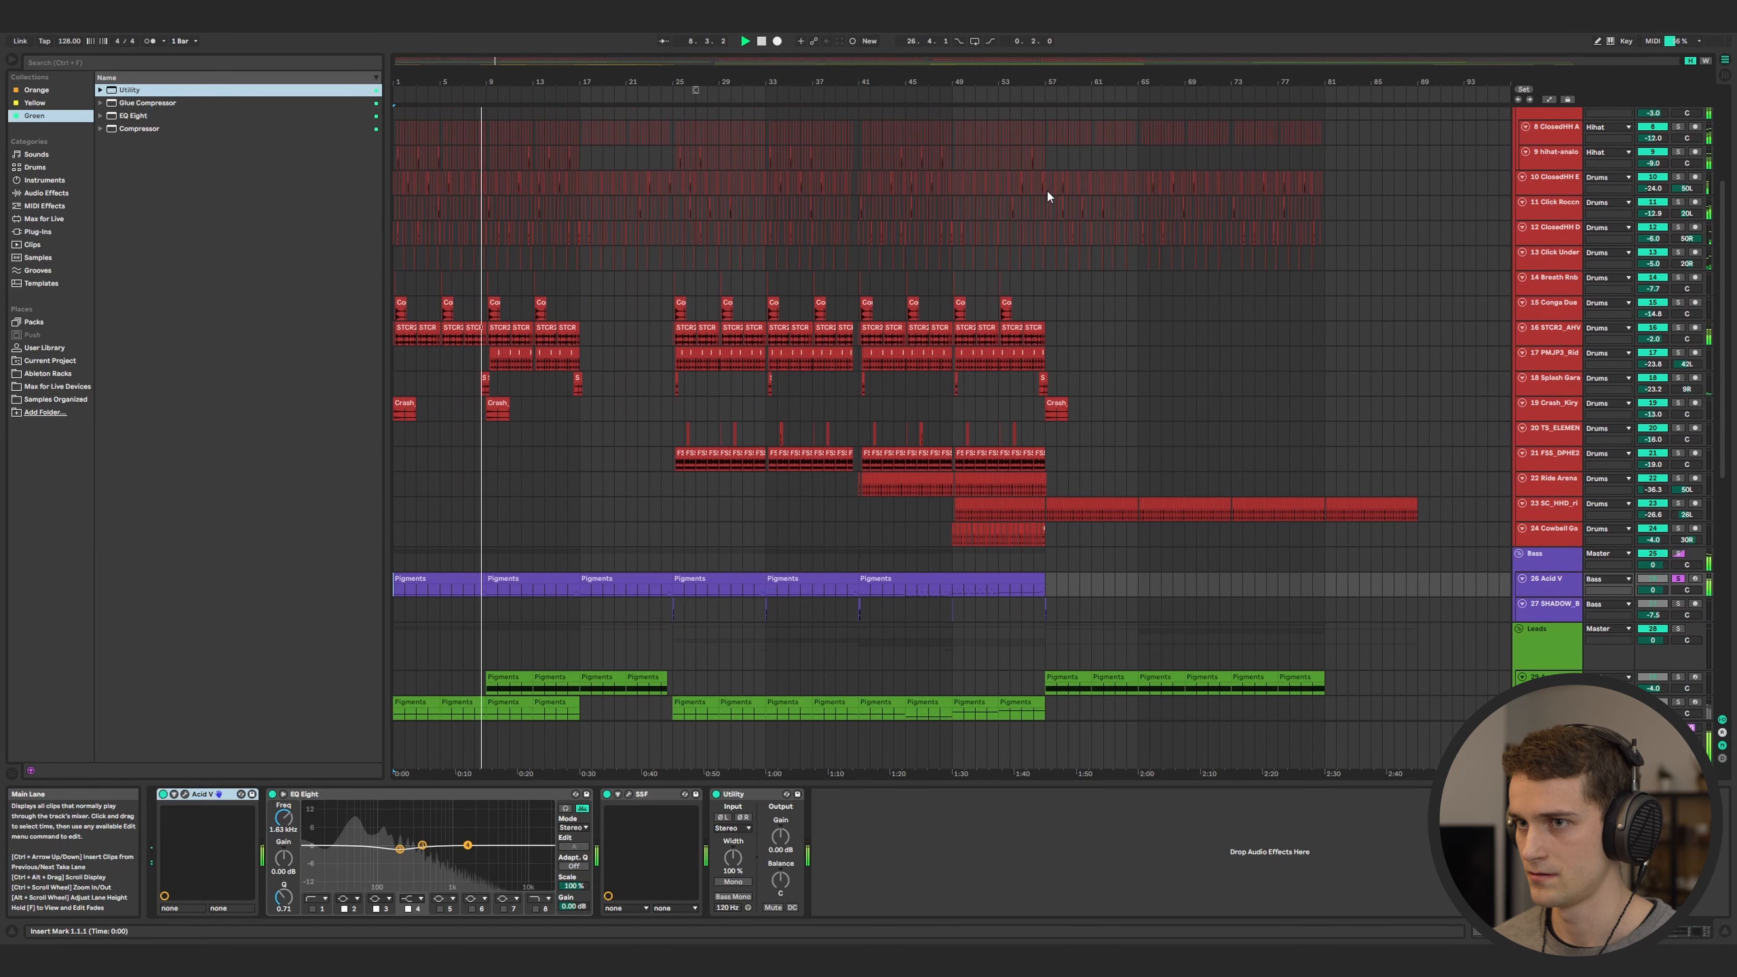
scroll(591, 286, "down", 17)
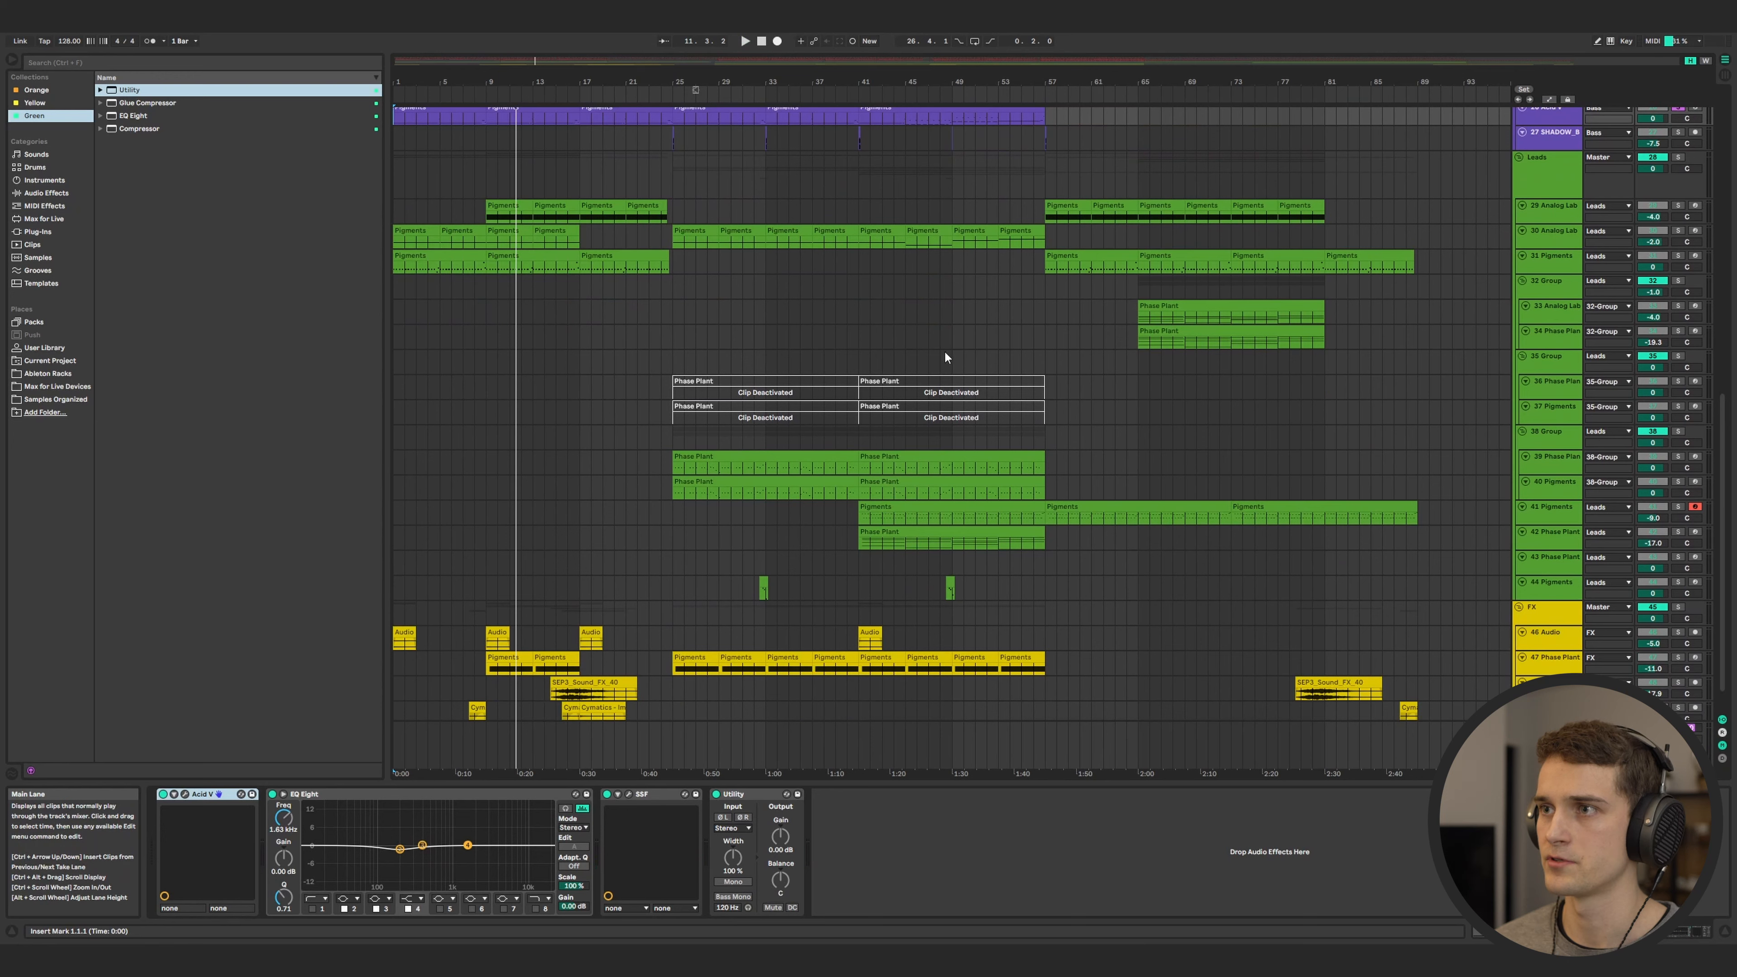
left_click(1559, 258)
left_click(1679, 255)
left_click(1678, 231, "ctrl")
left_click(1678, 206, "ctrl")
key("space")
left_click(394, 269)
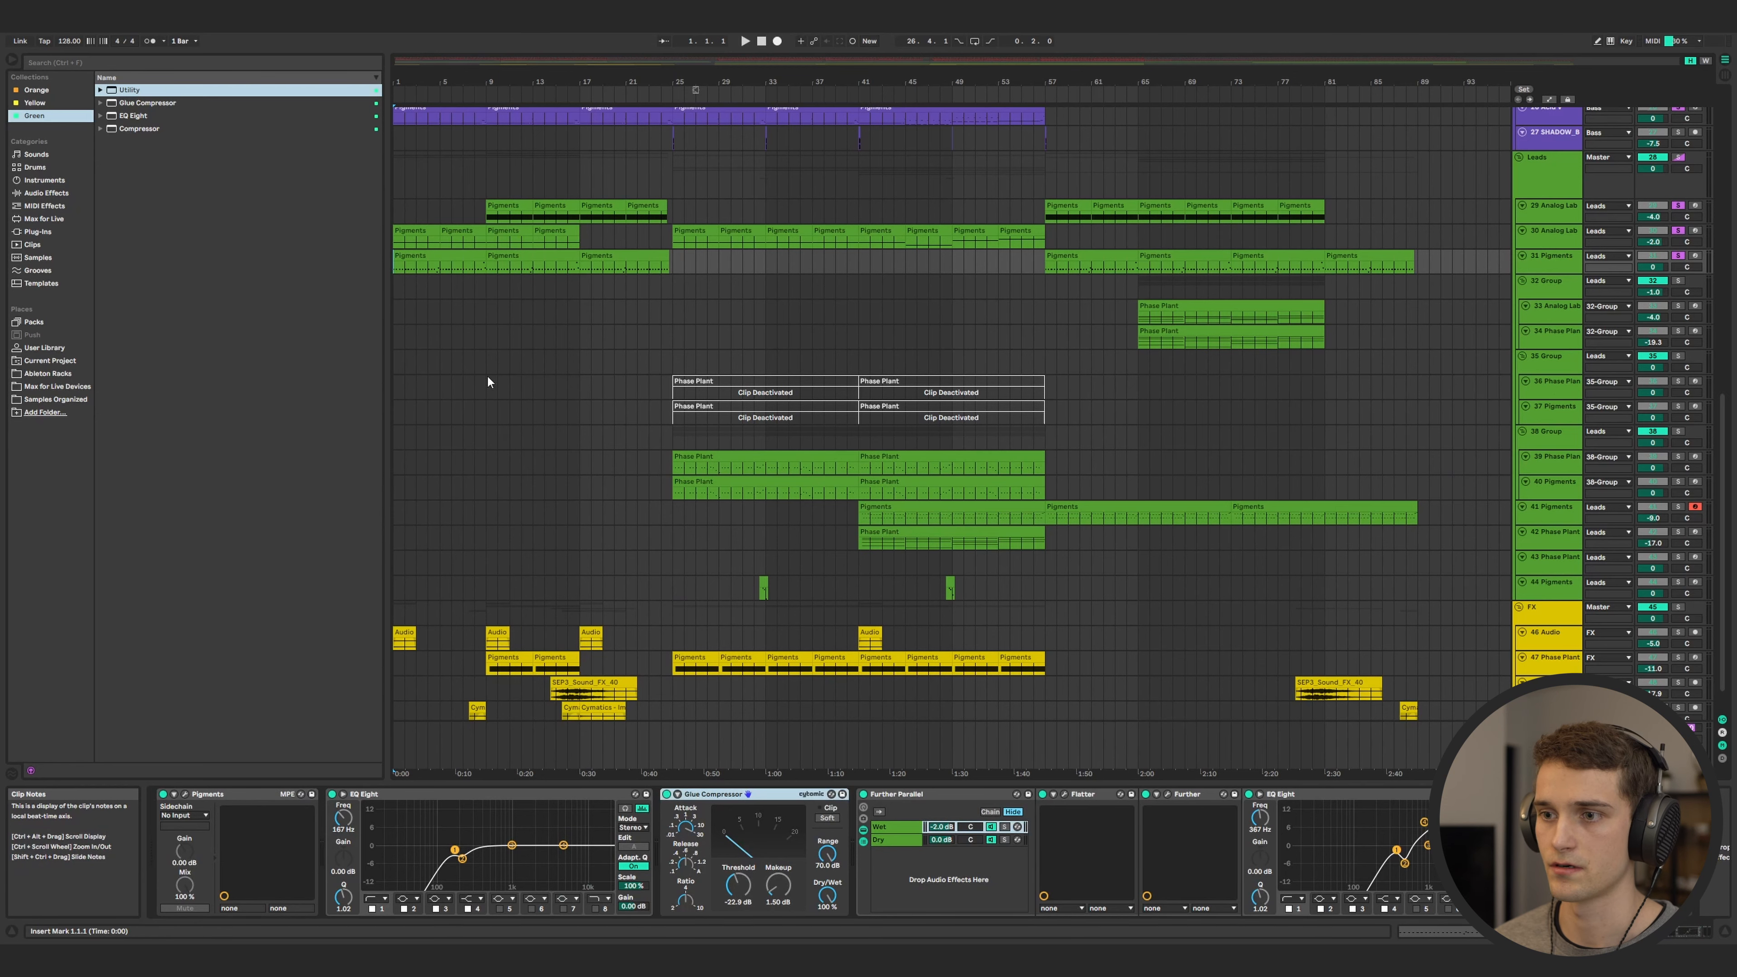
- Mark the empty stretch of the 32 Group from bar 17 to 25, and play the full arrangement from bar 17
scroll(488, 377, "down", 1)
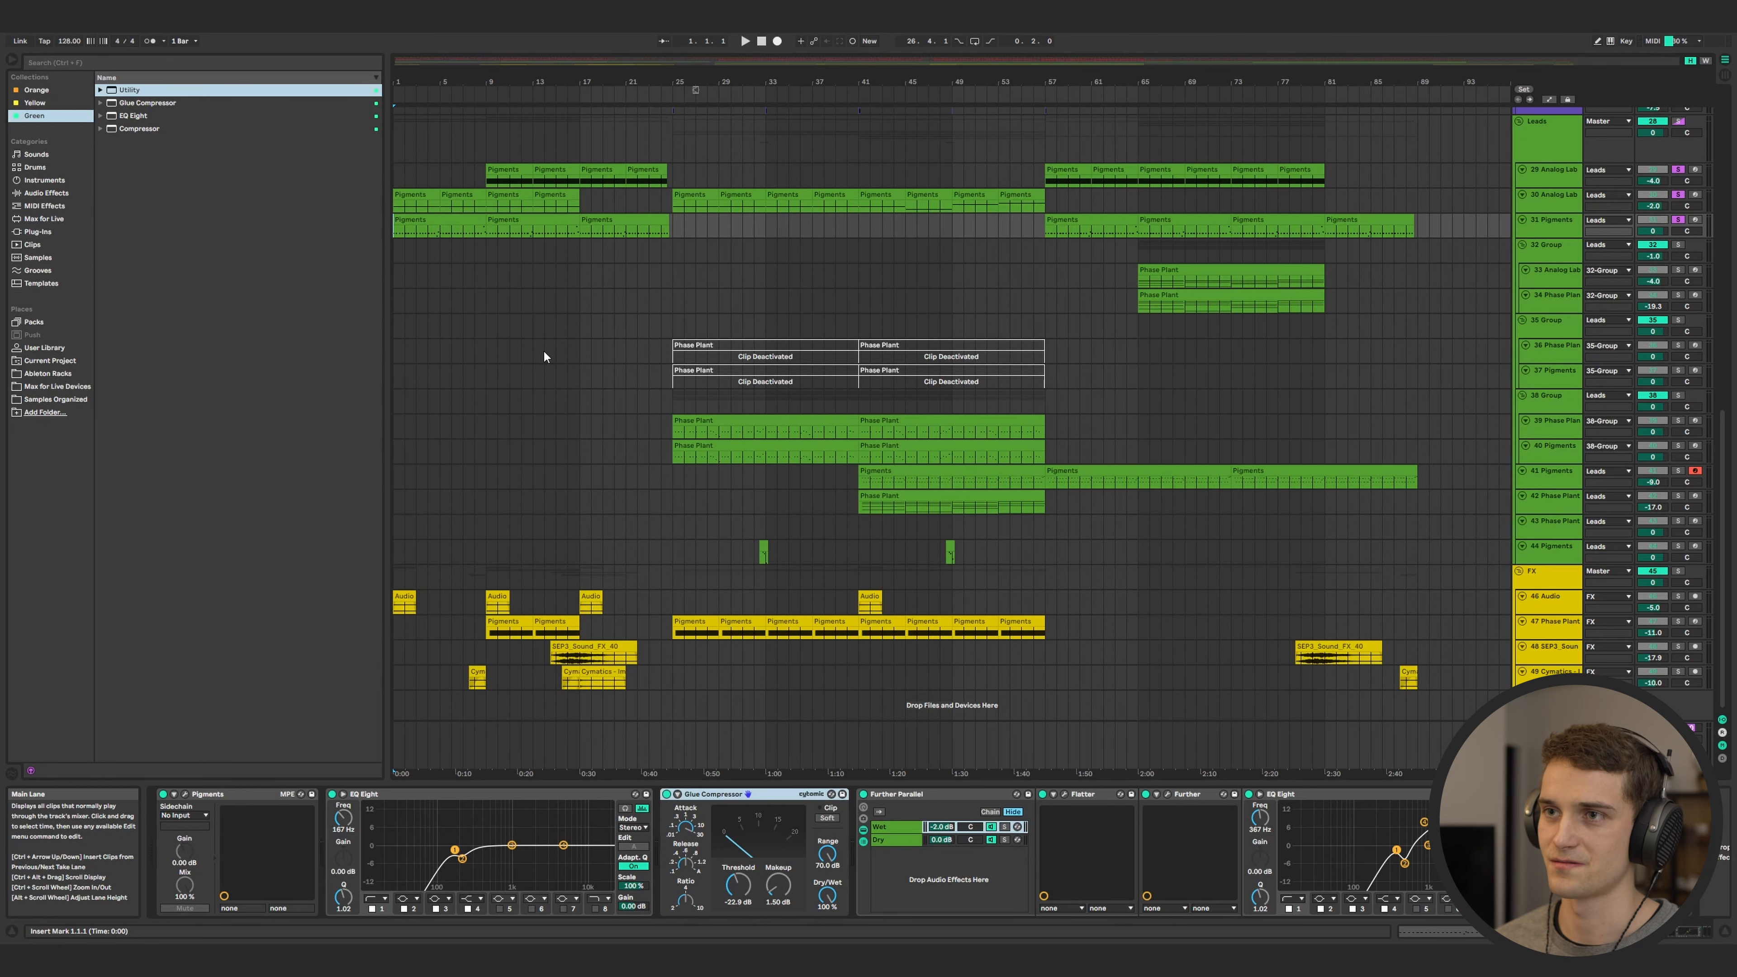
scroll(542, 351, "up", 1)
left_click_drag(582, 323, 673, 274)
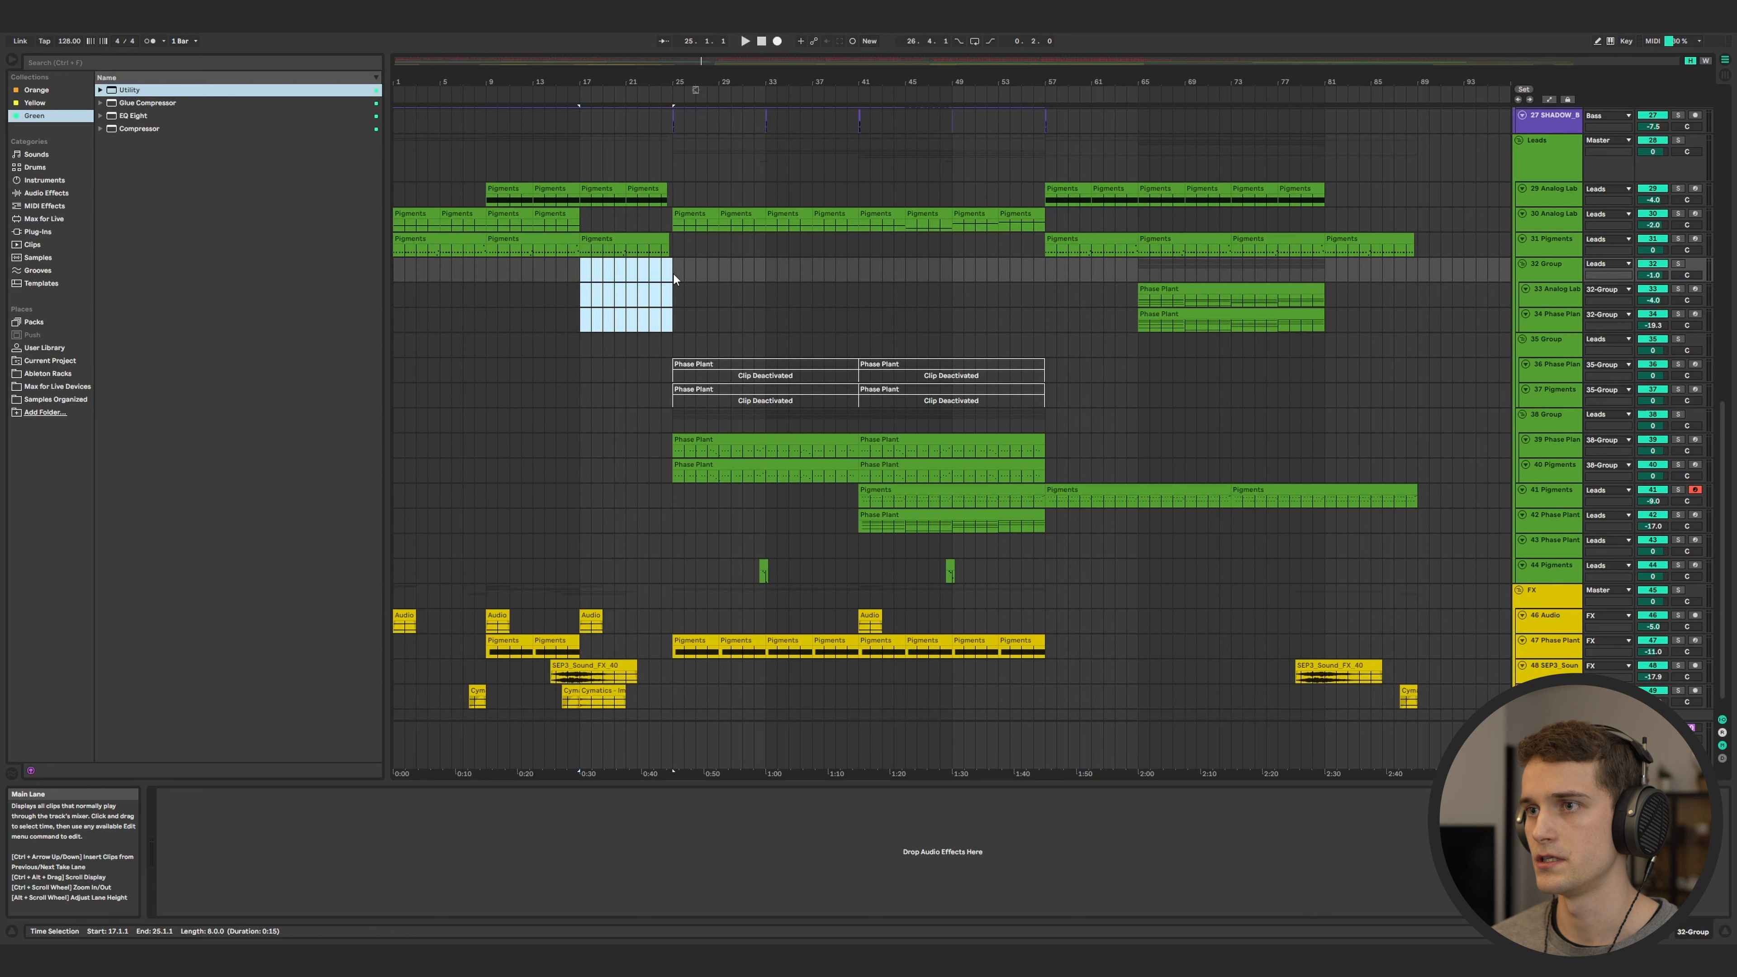
left_click(581, 273)
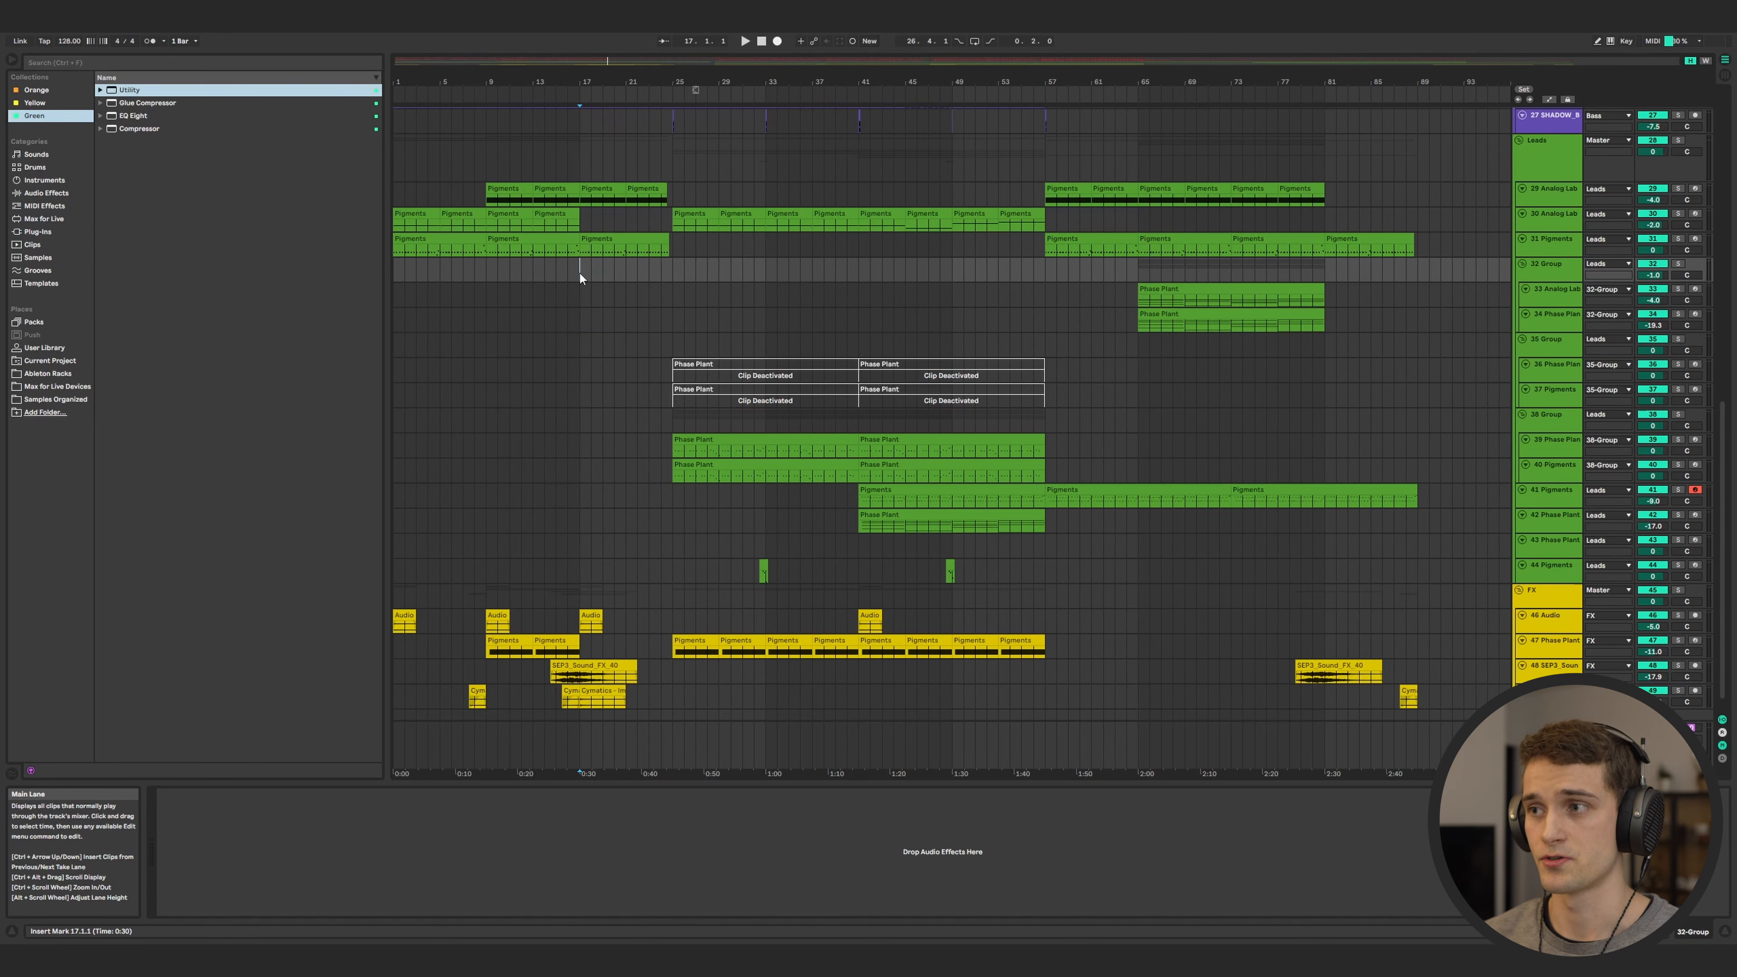
scroll(579, 271, "up", 2)
key("space")
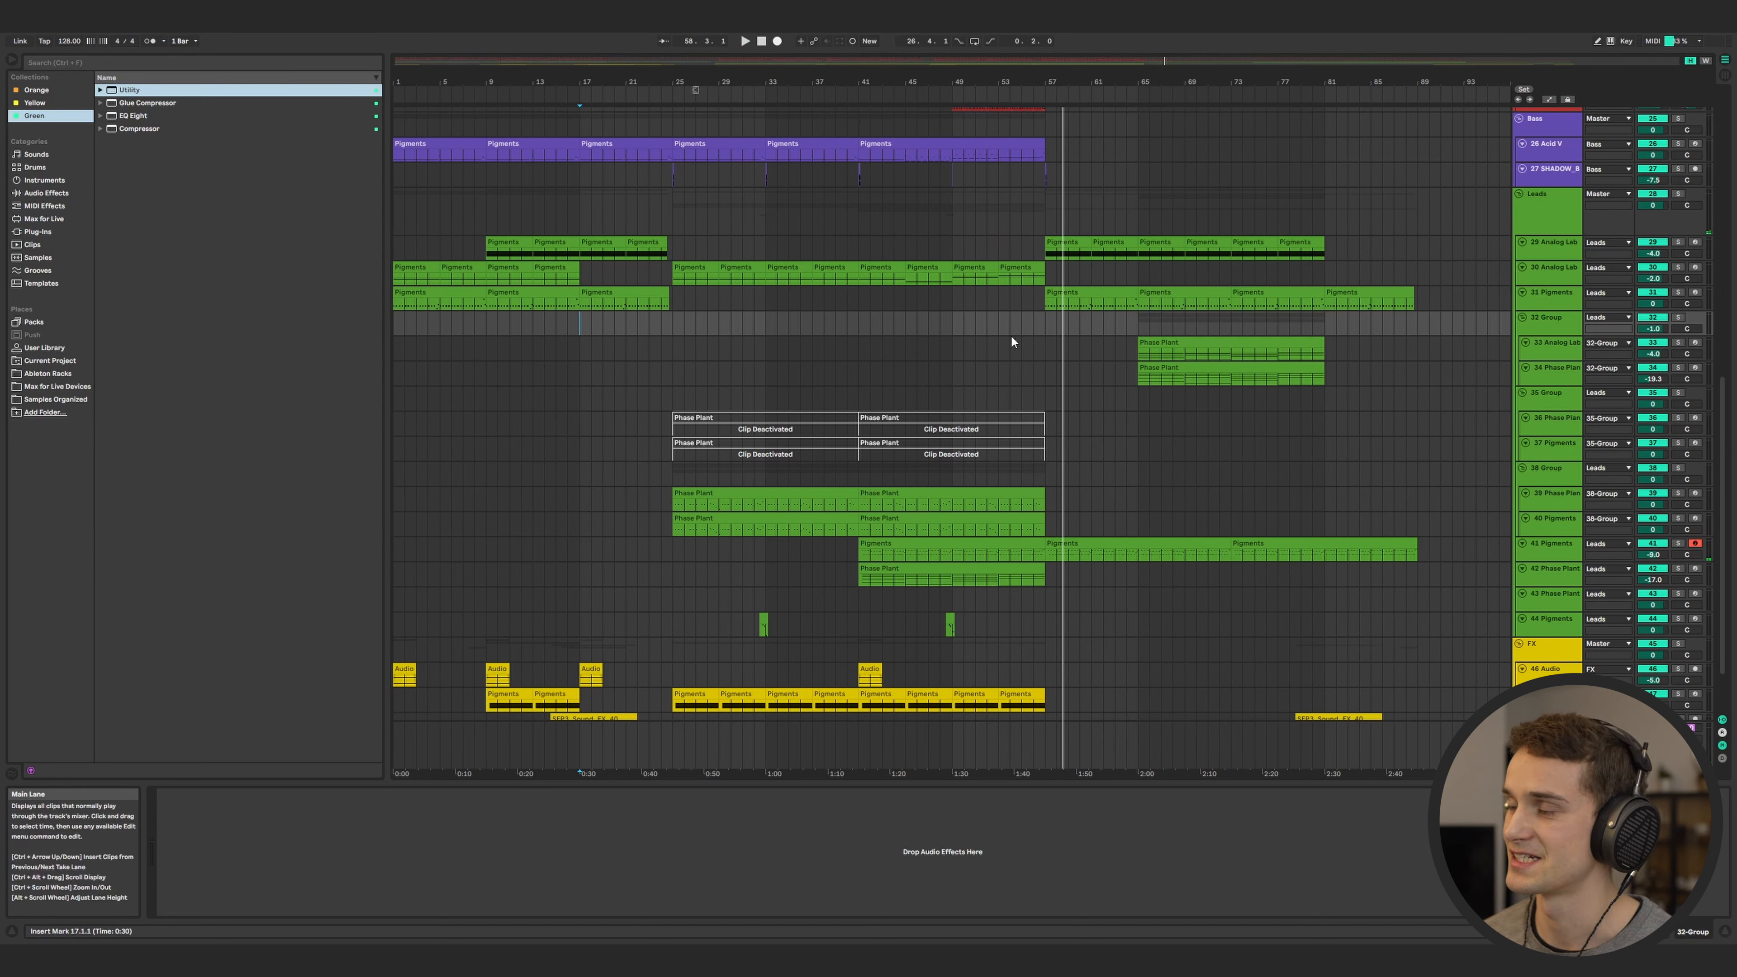
- Stop playback, set the insert marker at bar 57, and solo the 35 Group that holds the deactivated clips
key("space")
left_click(1045, 320)
scroll(1046, 327, "up", 3)
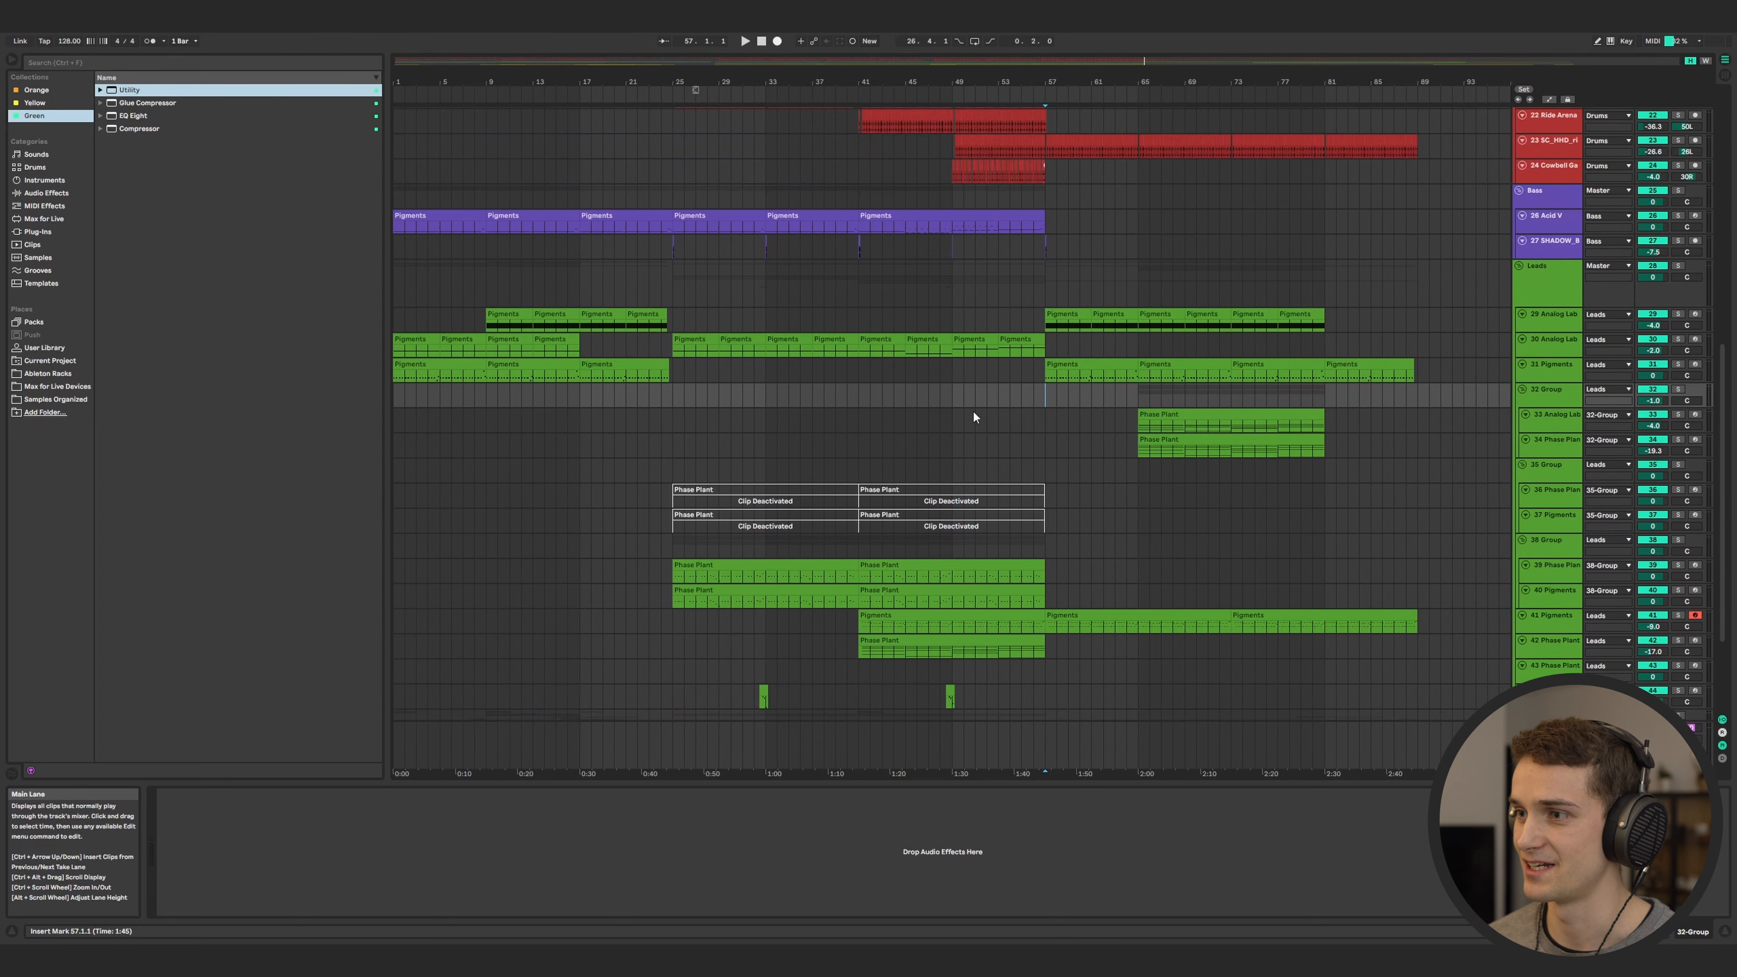
scroll(974, 414, "down", 3)
left_click(1565, 376)
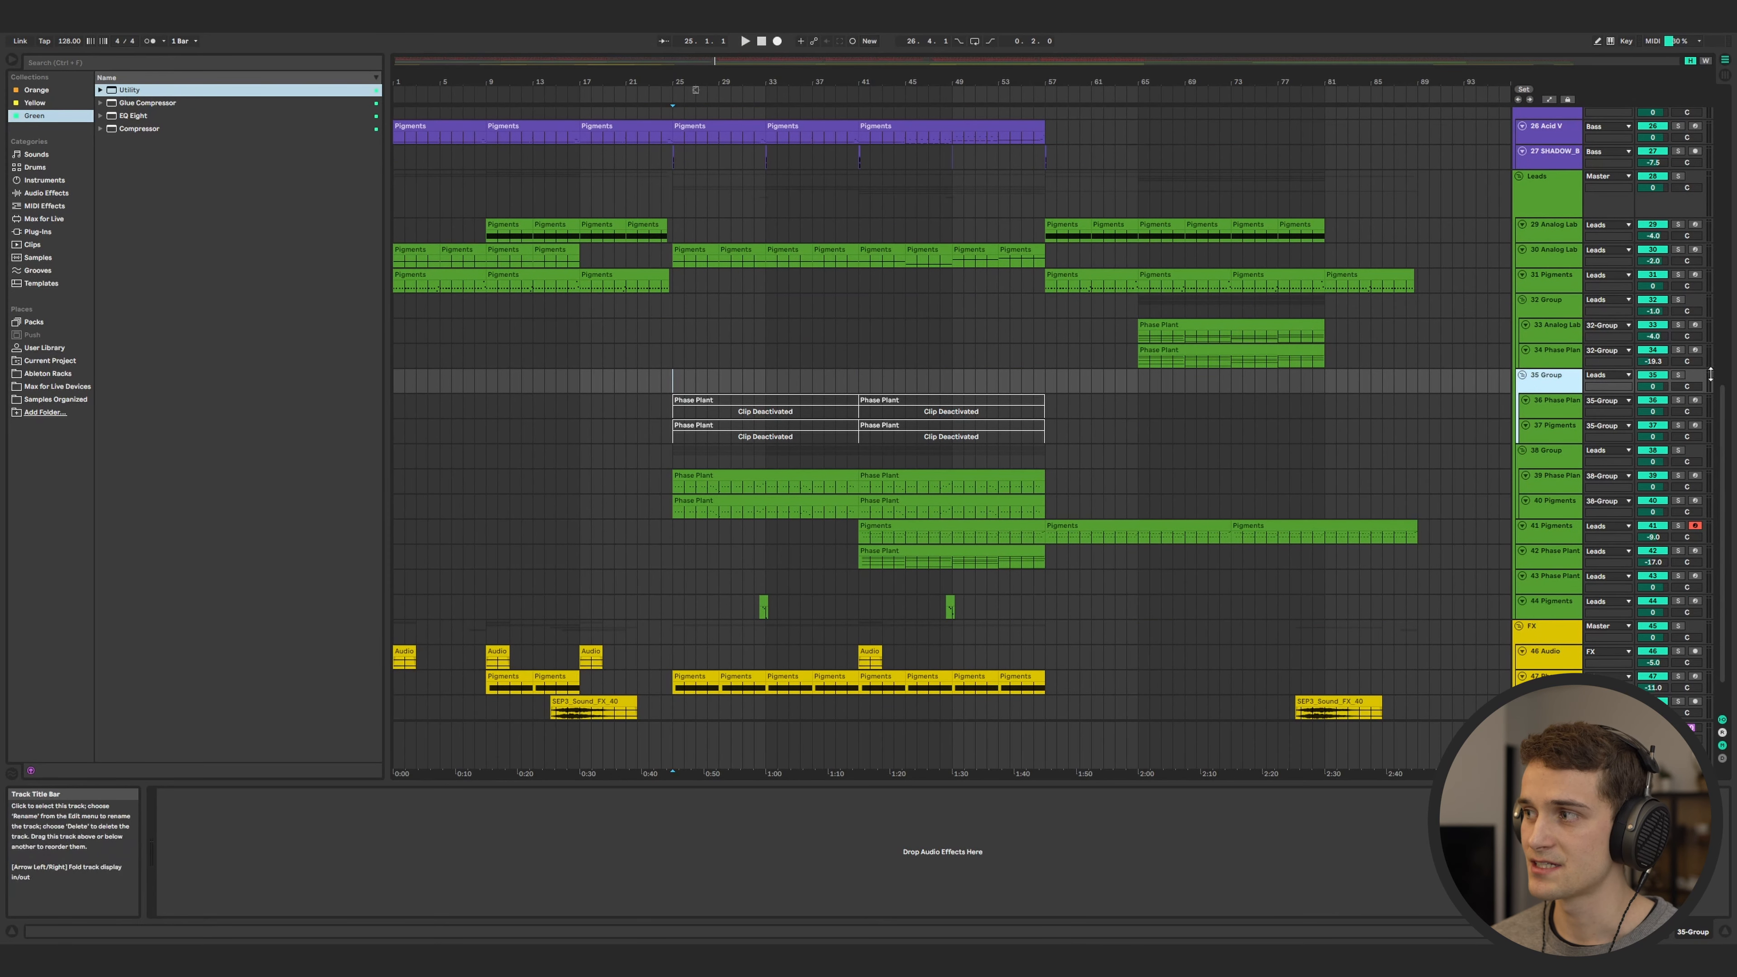
left_click(1680, 375)
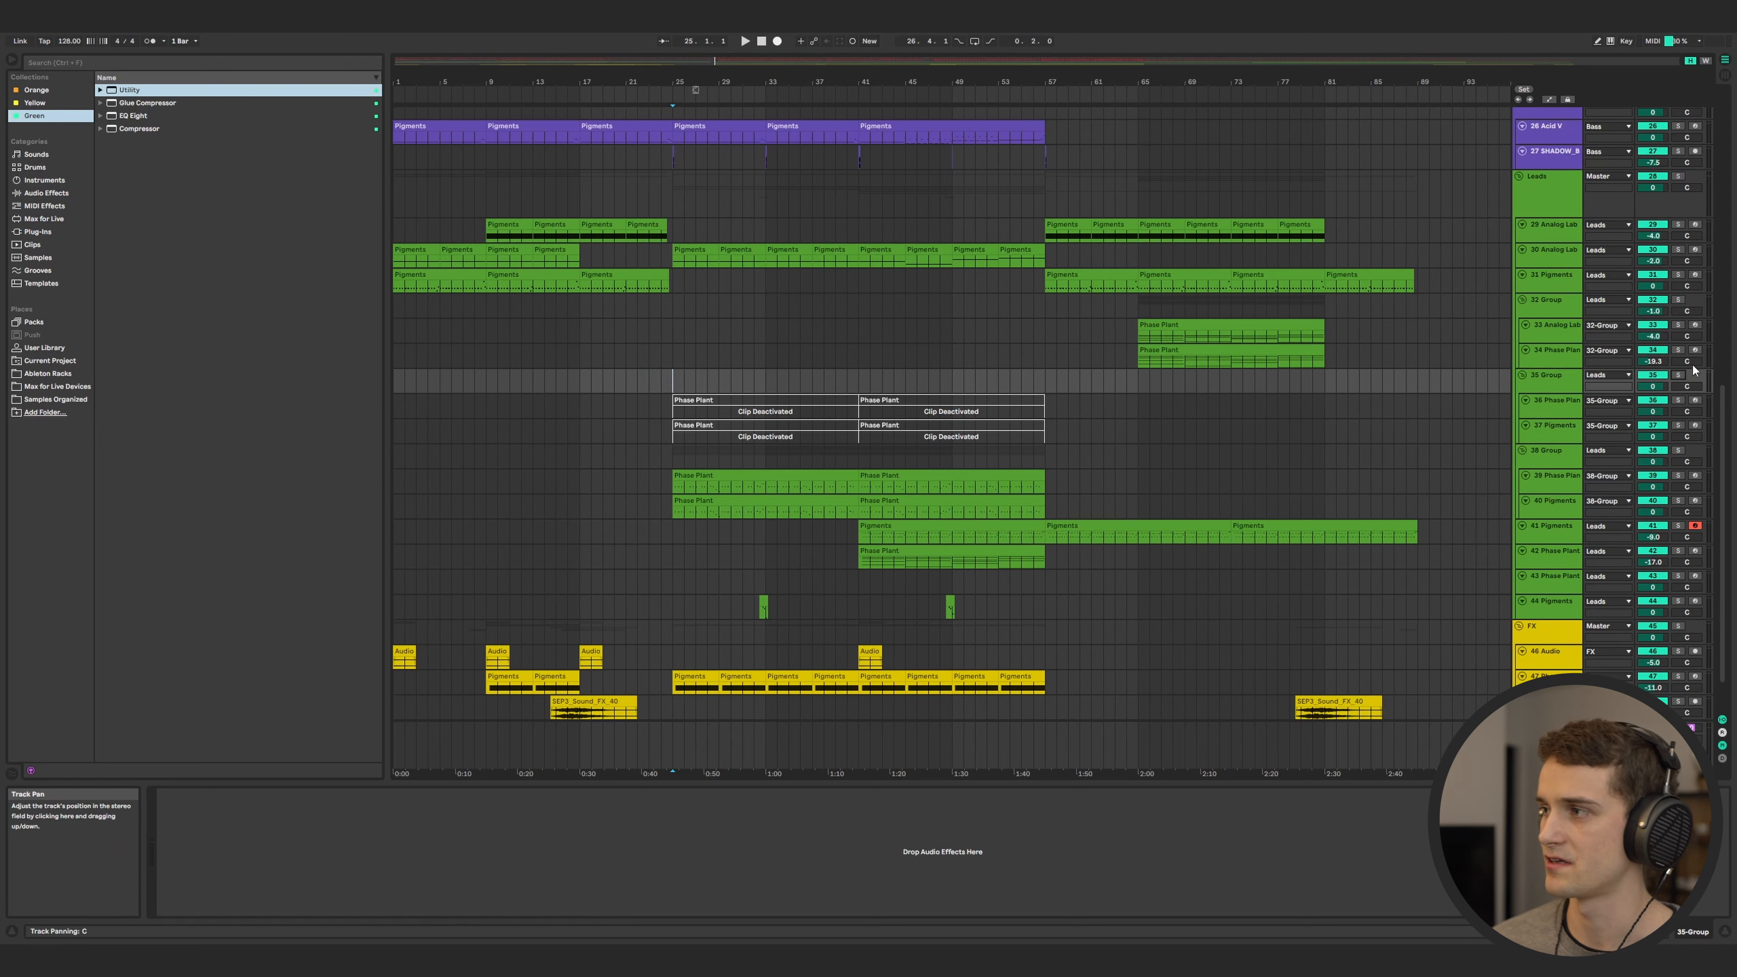
left_click(1681, 375)
- Reactivate the deactivated Phase Plant clips on both tracks of the 35 Group from bar 25 to 57
left_click_drag(1047, 434, 674, 412)
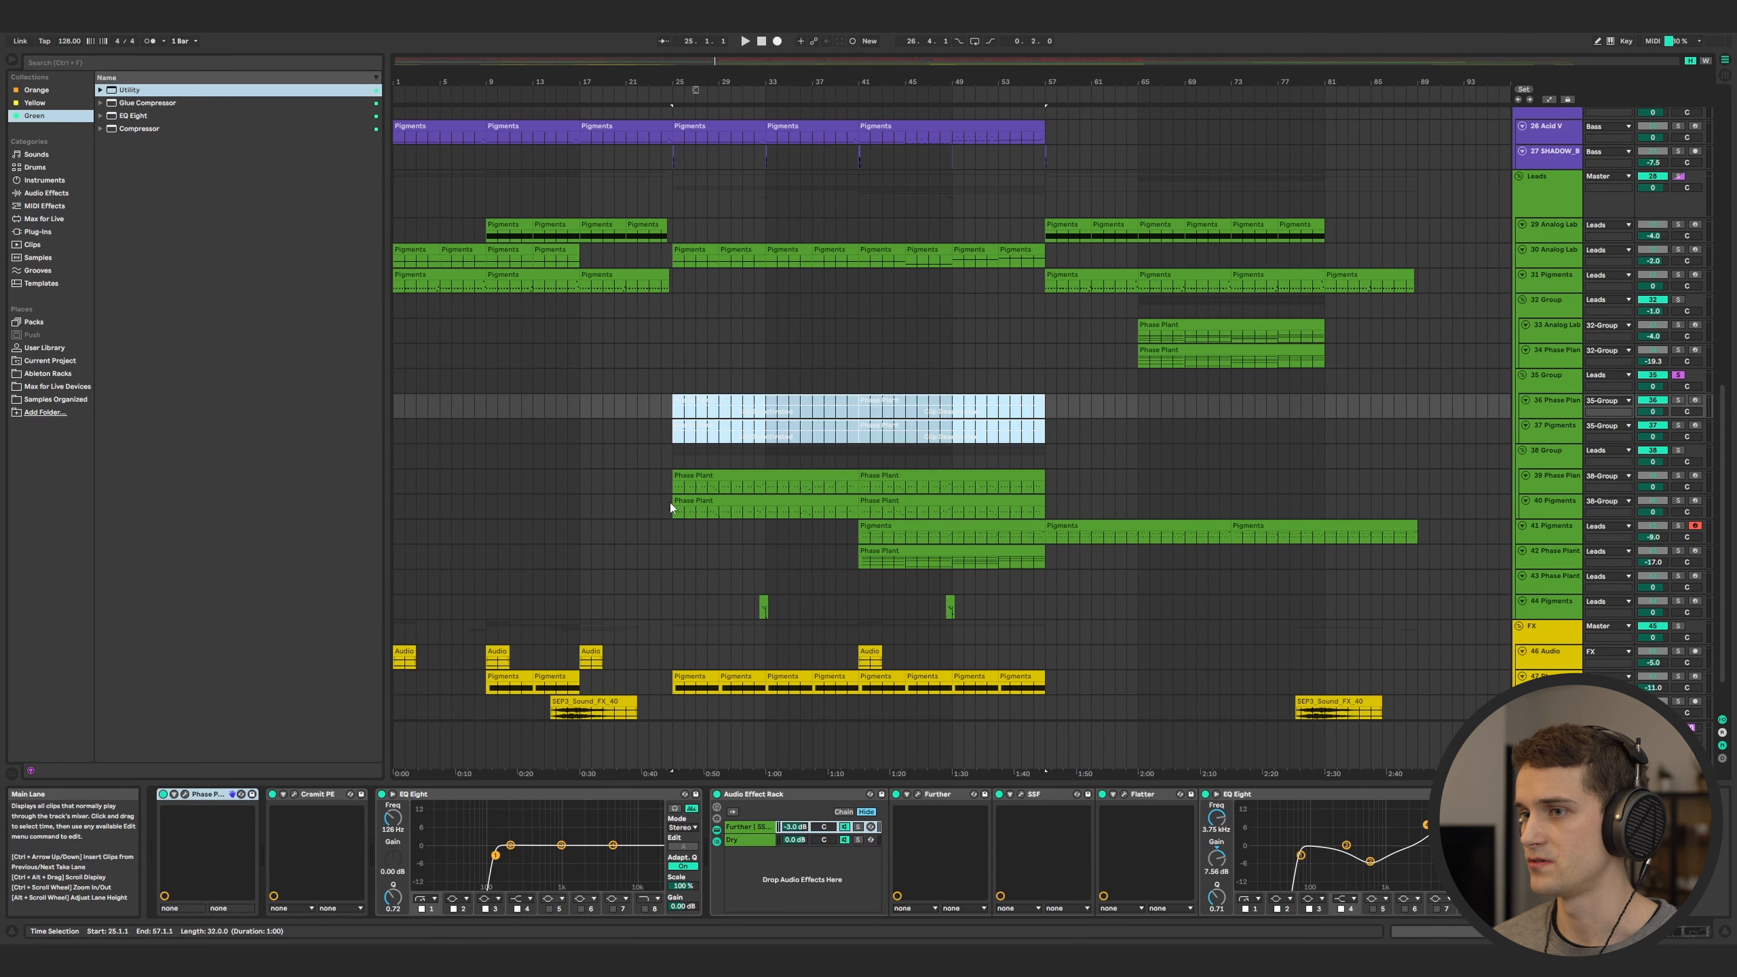
left_click_drag(1048, 432, 862, 412)
left_click(1048, 432)
left_click_drag(1047, 431, 719, 410)
left_click(1125, 411)
left_click(1050, 427)
key("Delete")
left_click_drag(1048, 431, 674, 401)
key("0")
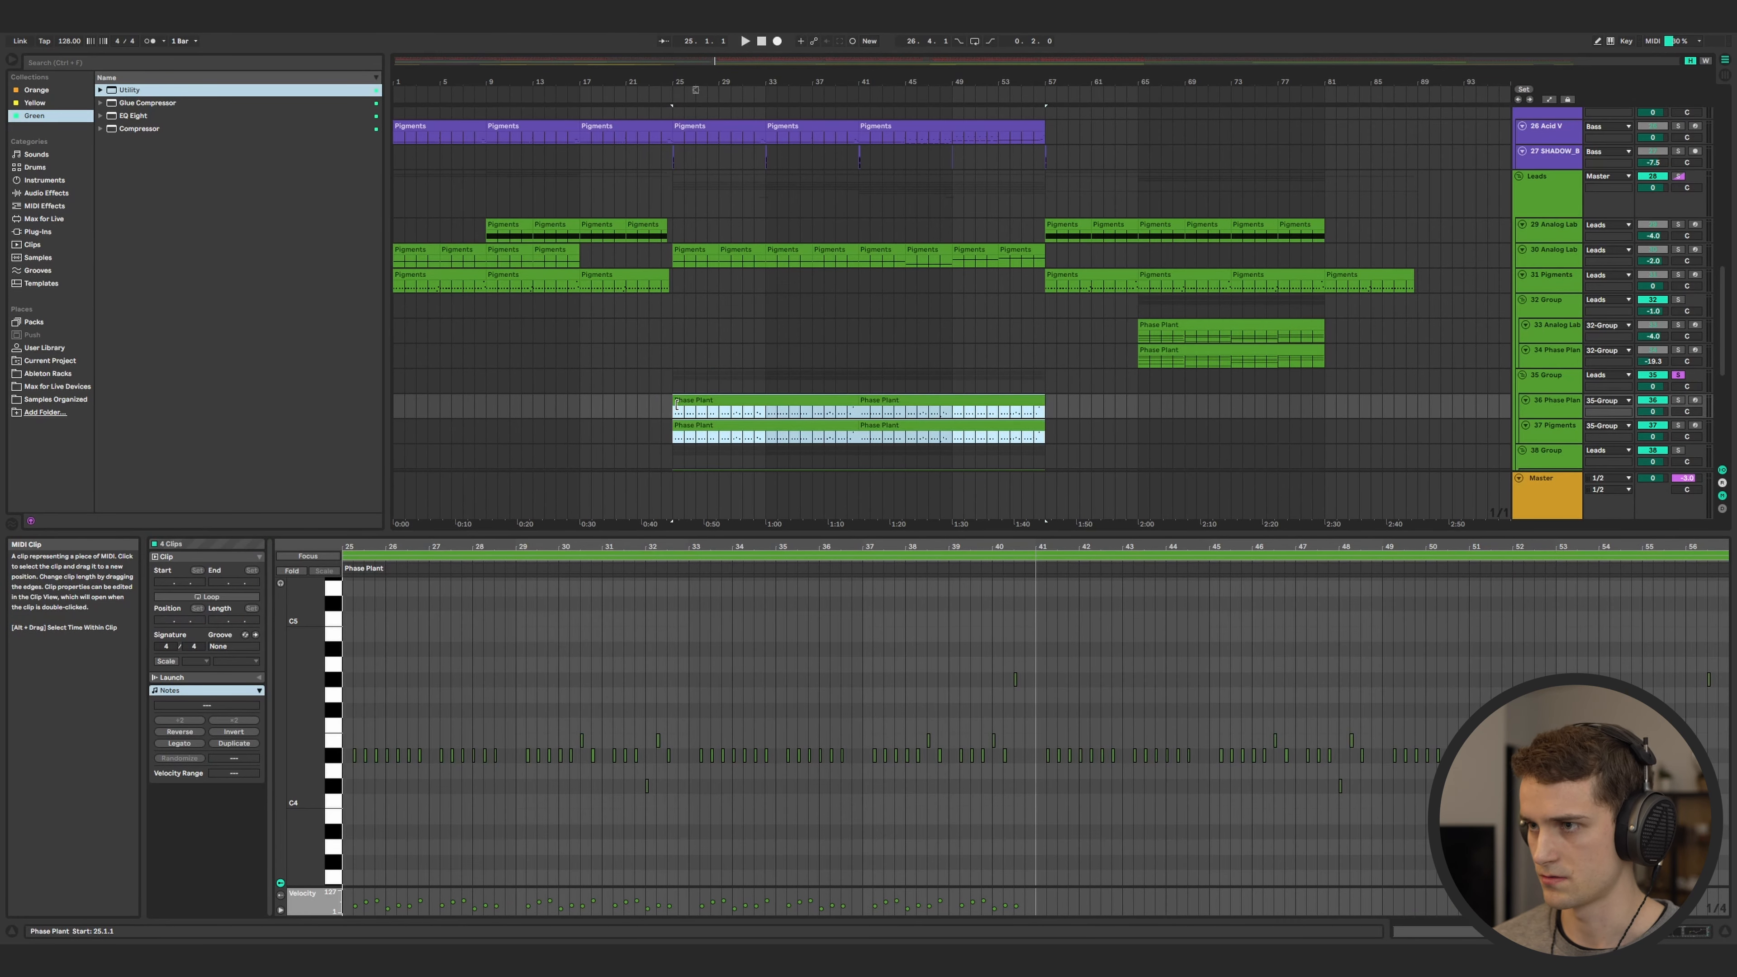
- Set the insert marker at bar 25 and switch the muted 38 Group back on
scroll(731, 412, "down", 2)
scroll(729, 412, "down", 1)
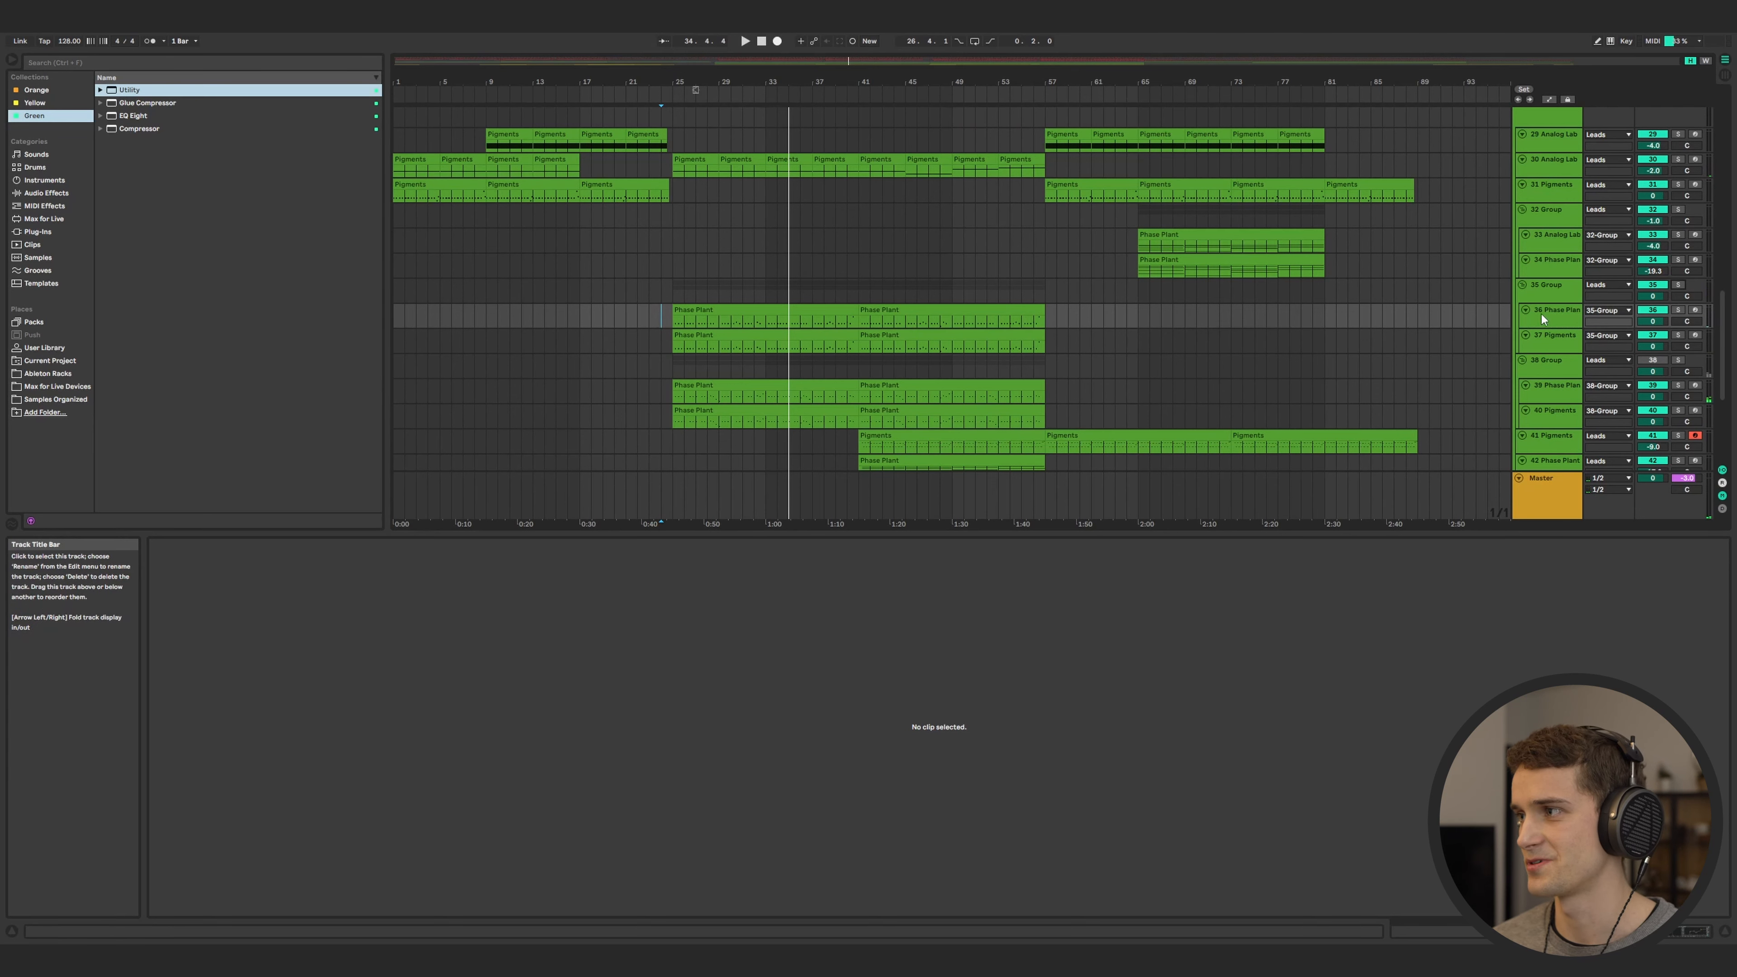
left_click(1555, 300)
left_click(673, 370)
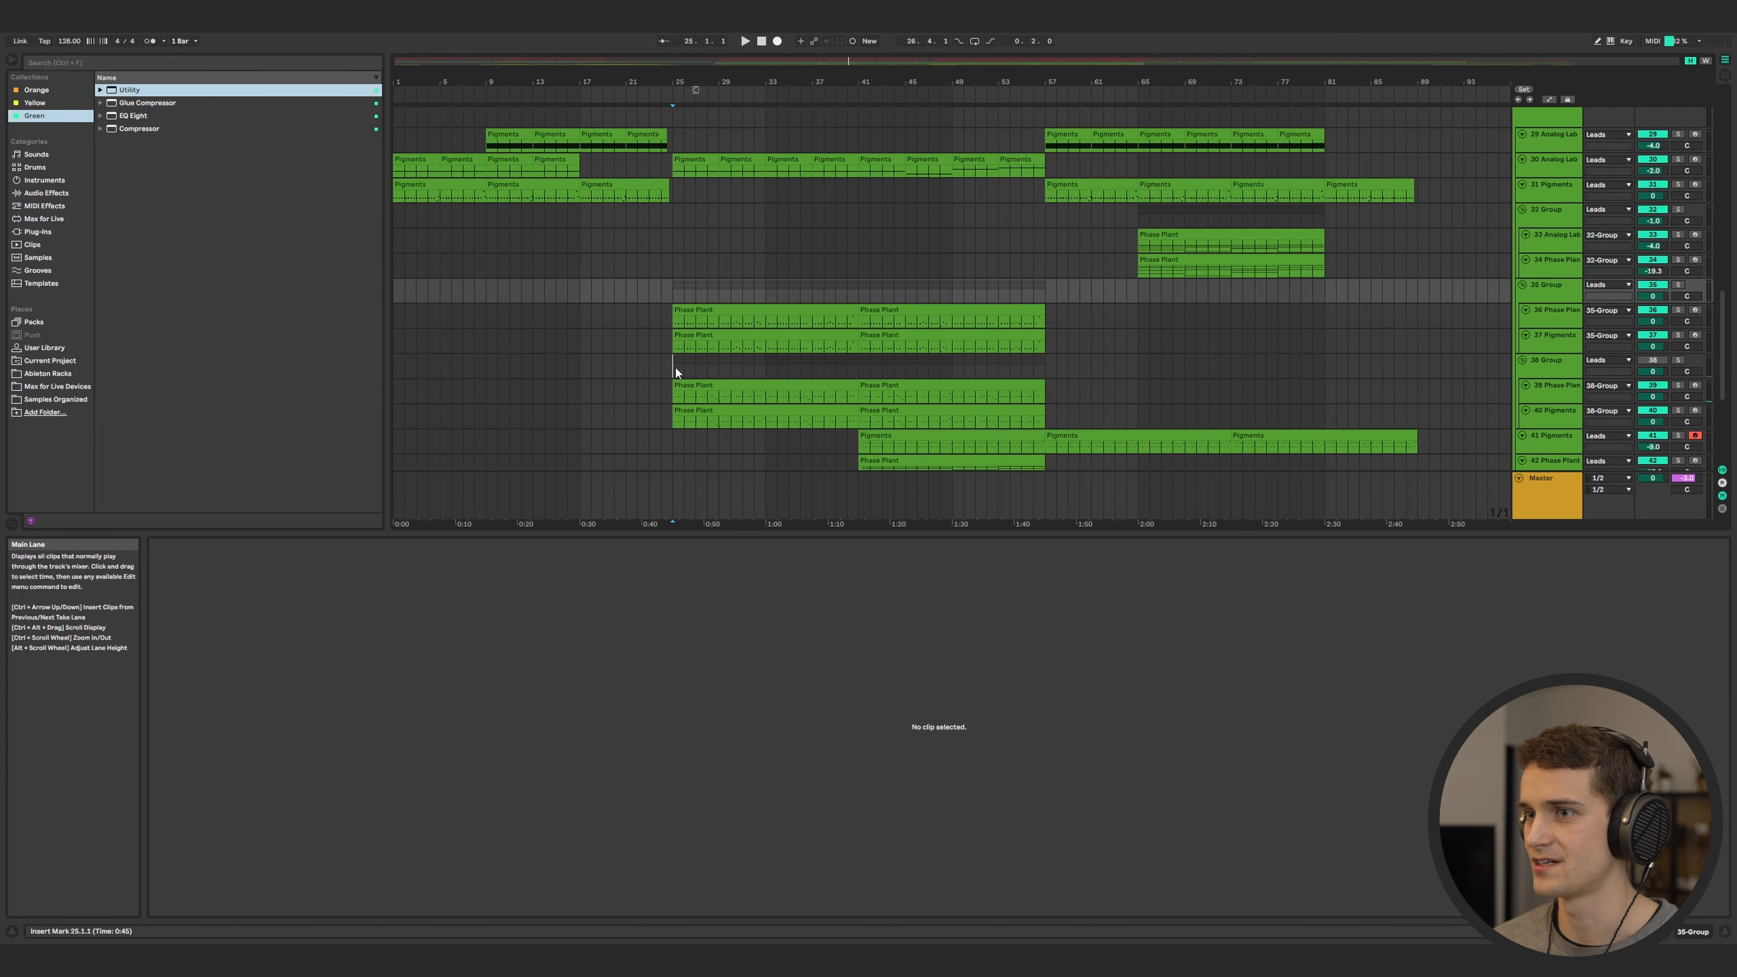
left_click(1652, 360)
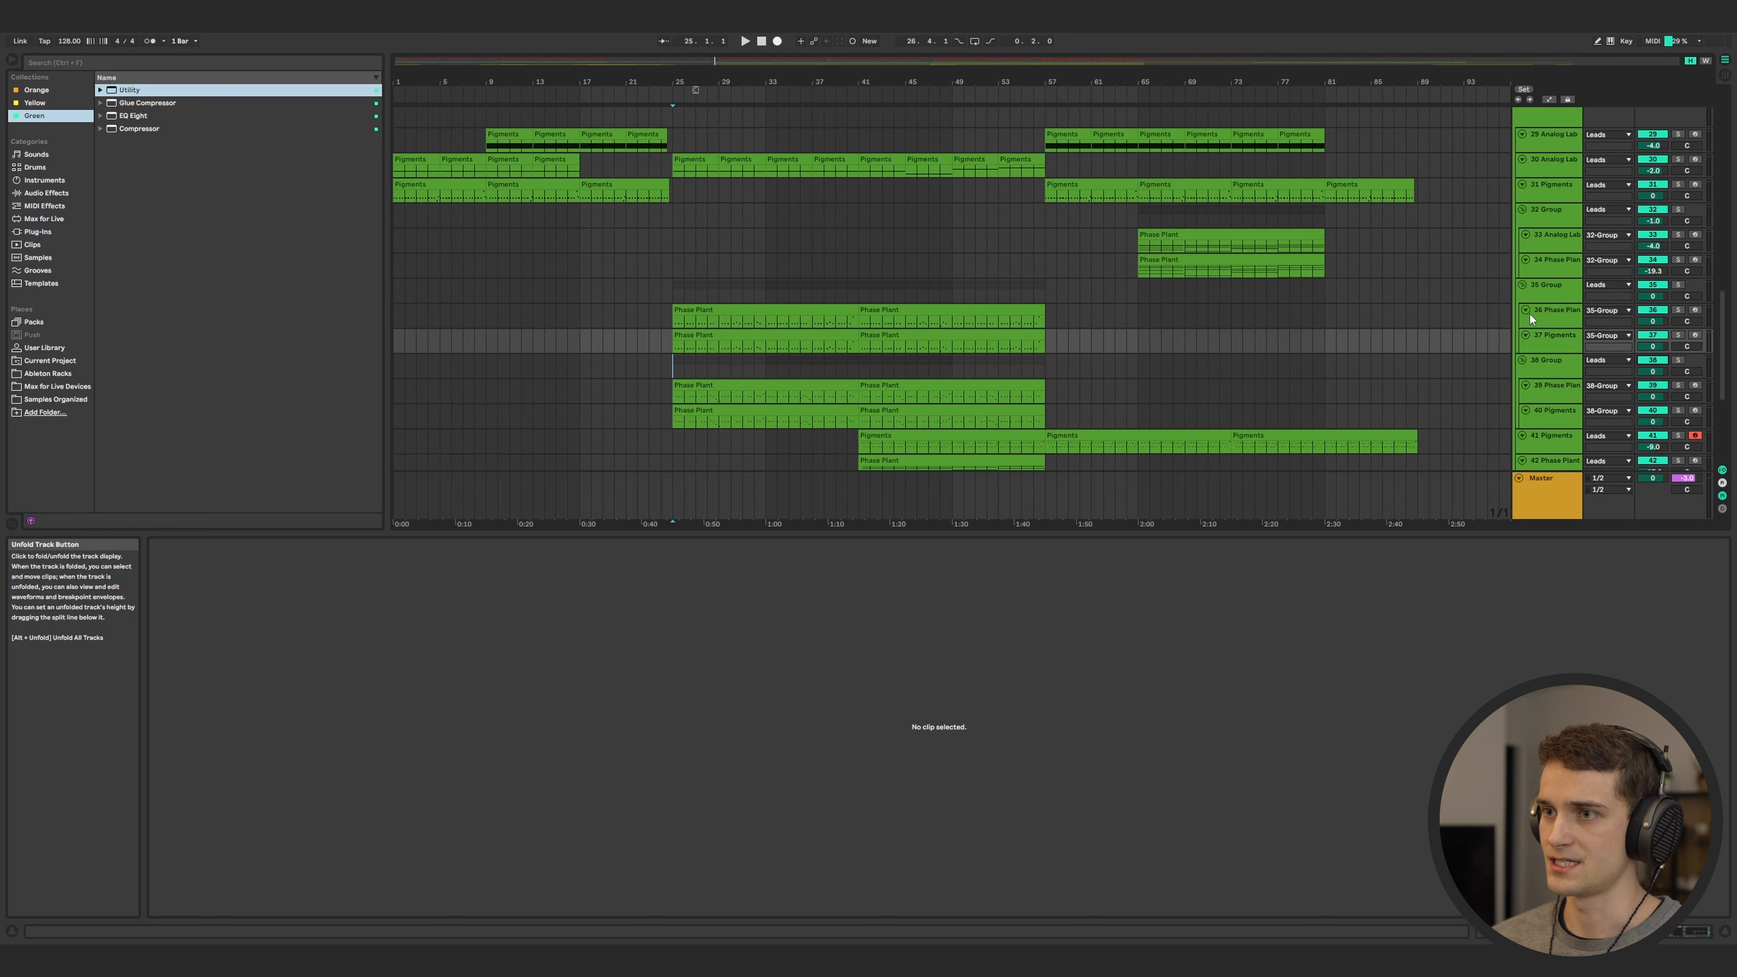
- Delete the 35 Group together with its Phase Plant and Pigments tracks
left_click(1529, 314)
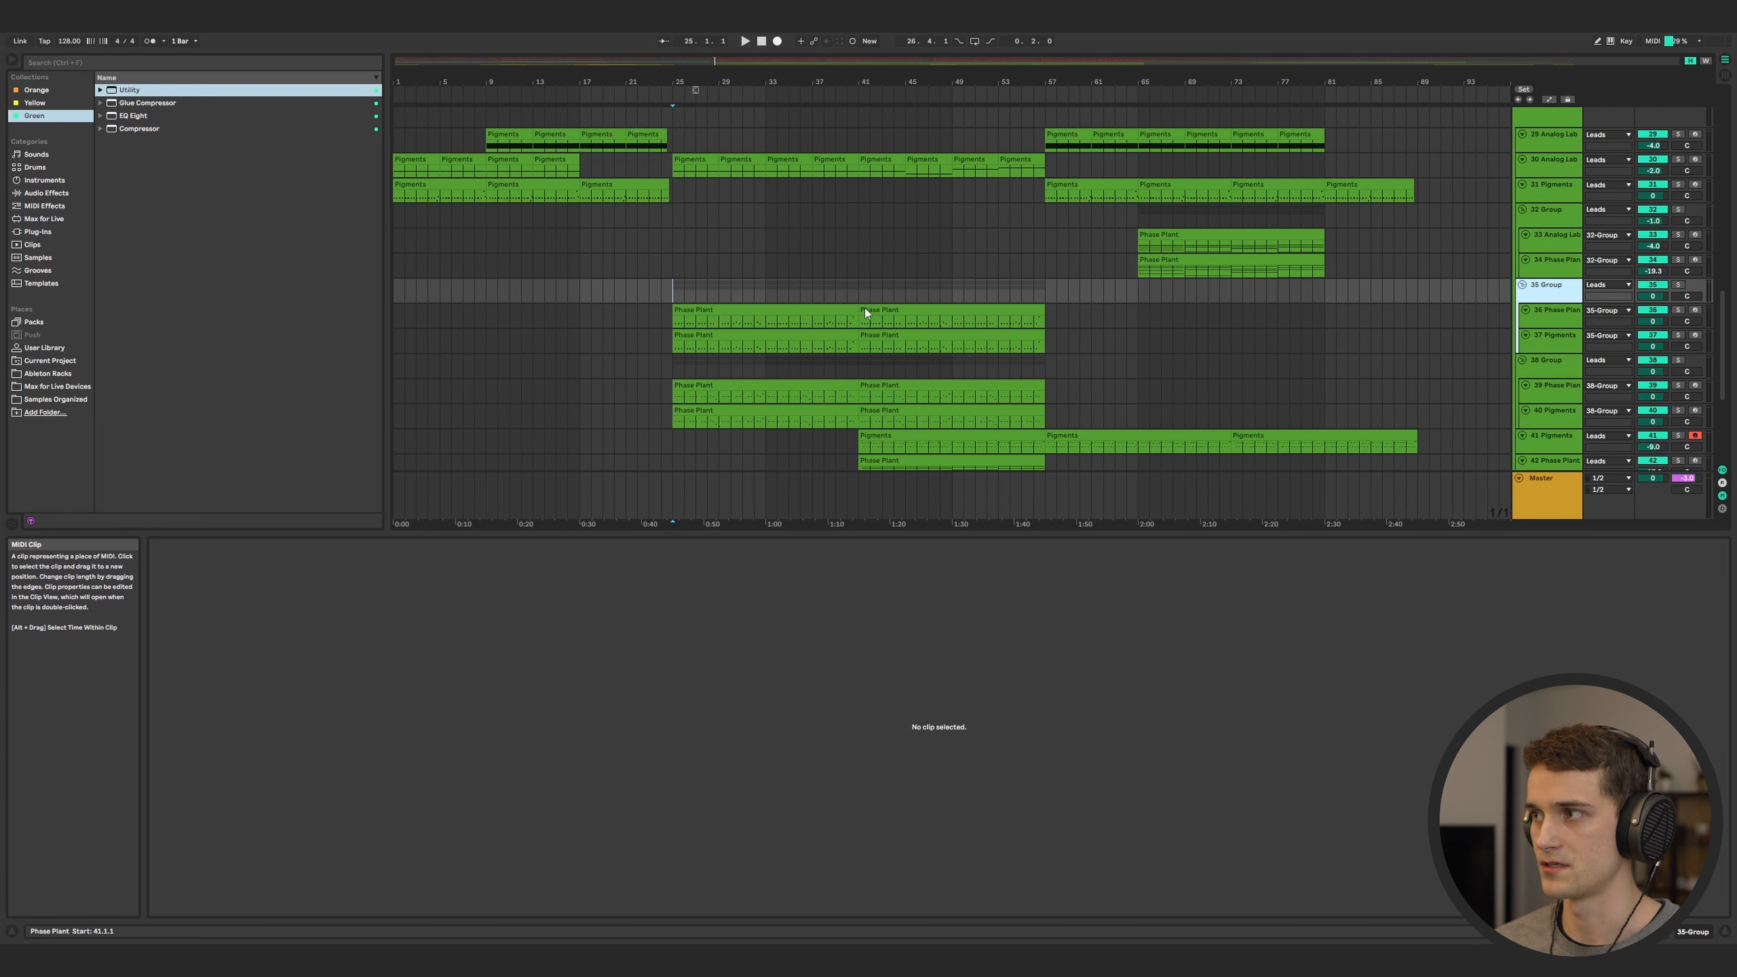
key("Delete")
scroll(820, 410, "up", 3)
scroll(829, 262, "down", 2)
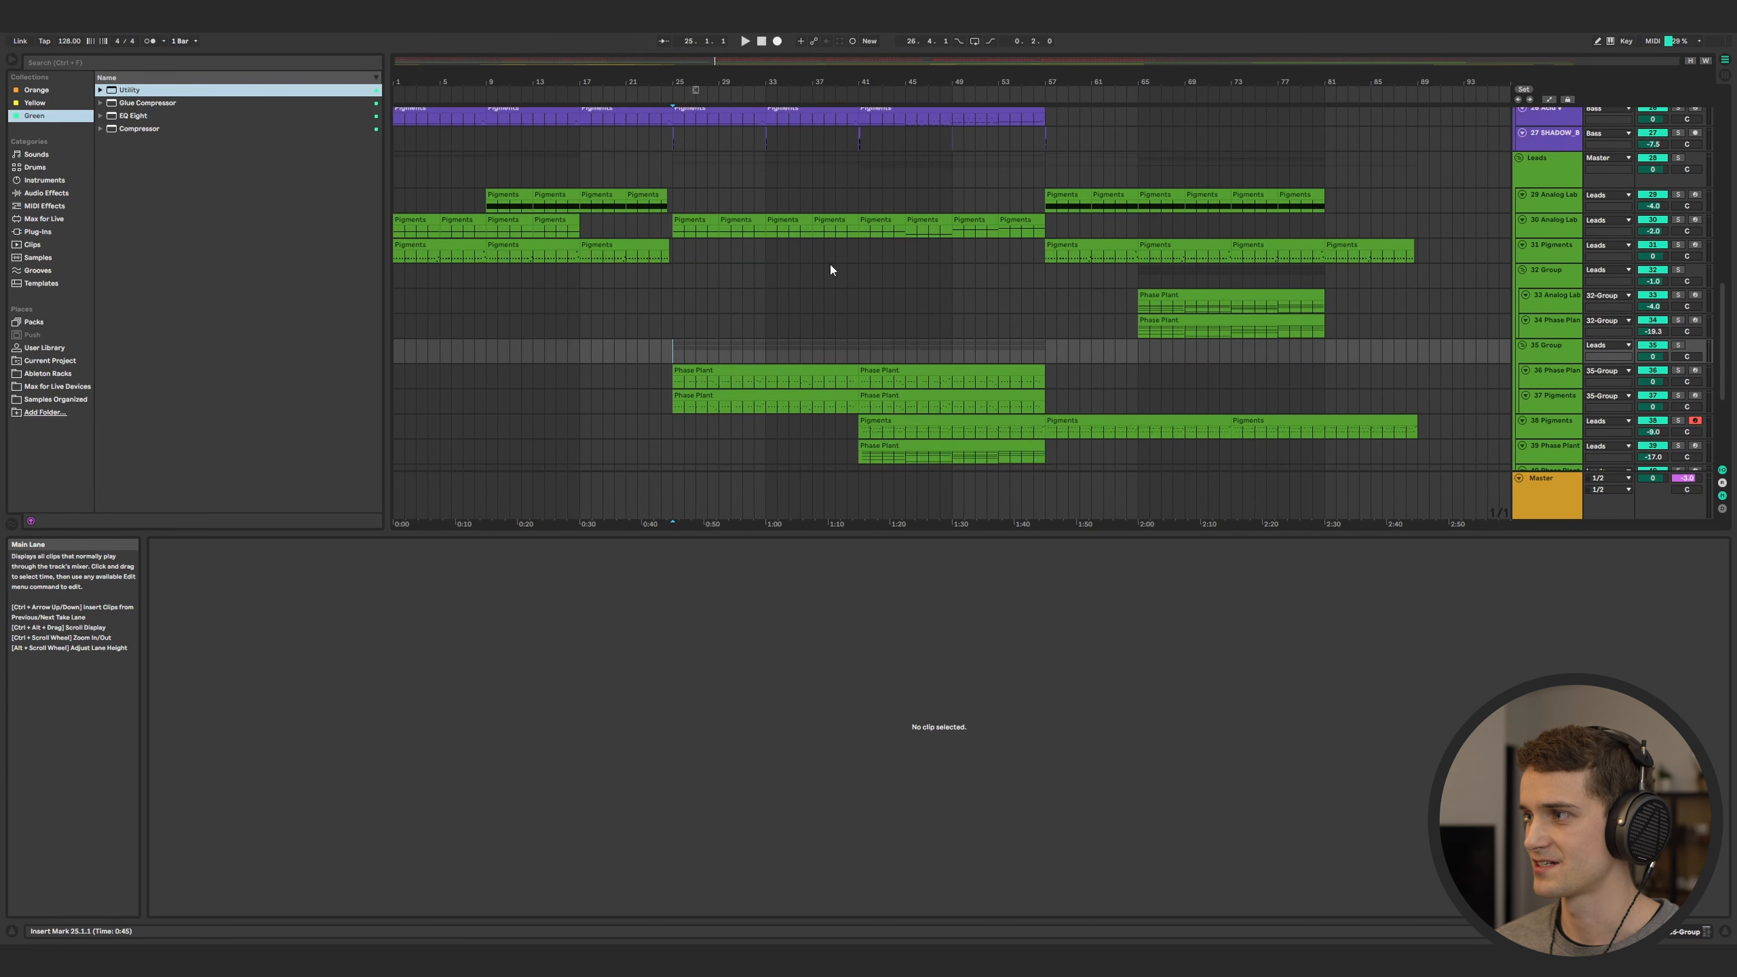
scroll(830, 265, "down", 1)
- Place the insert marker at bar 55 and play the second breakdown
left_click(1052, 288)
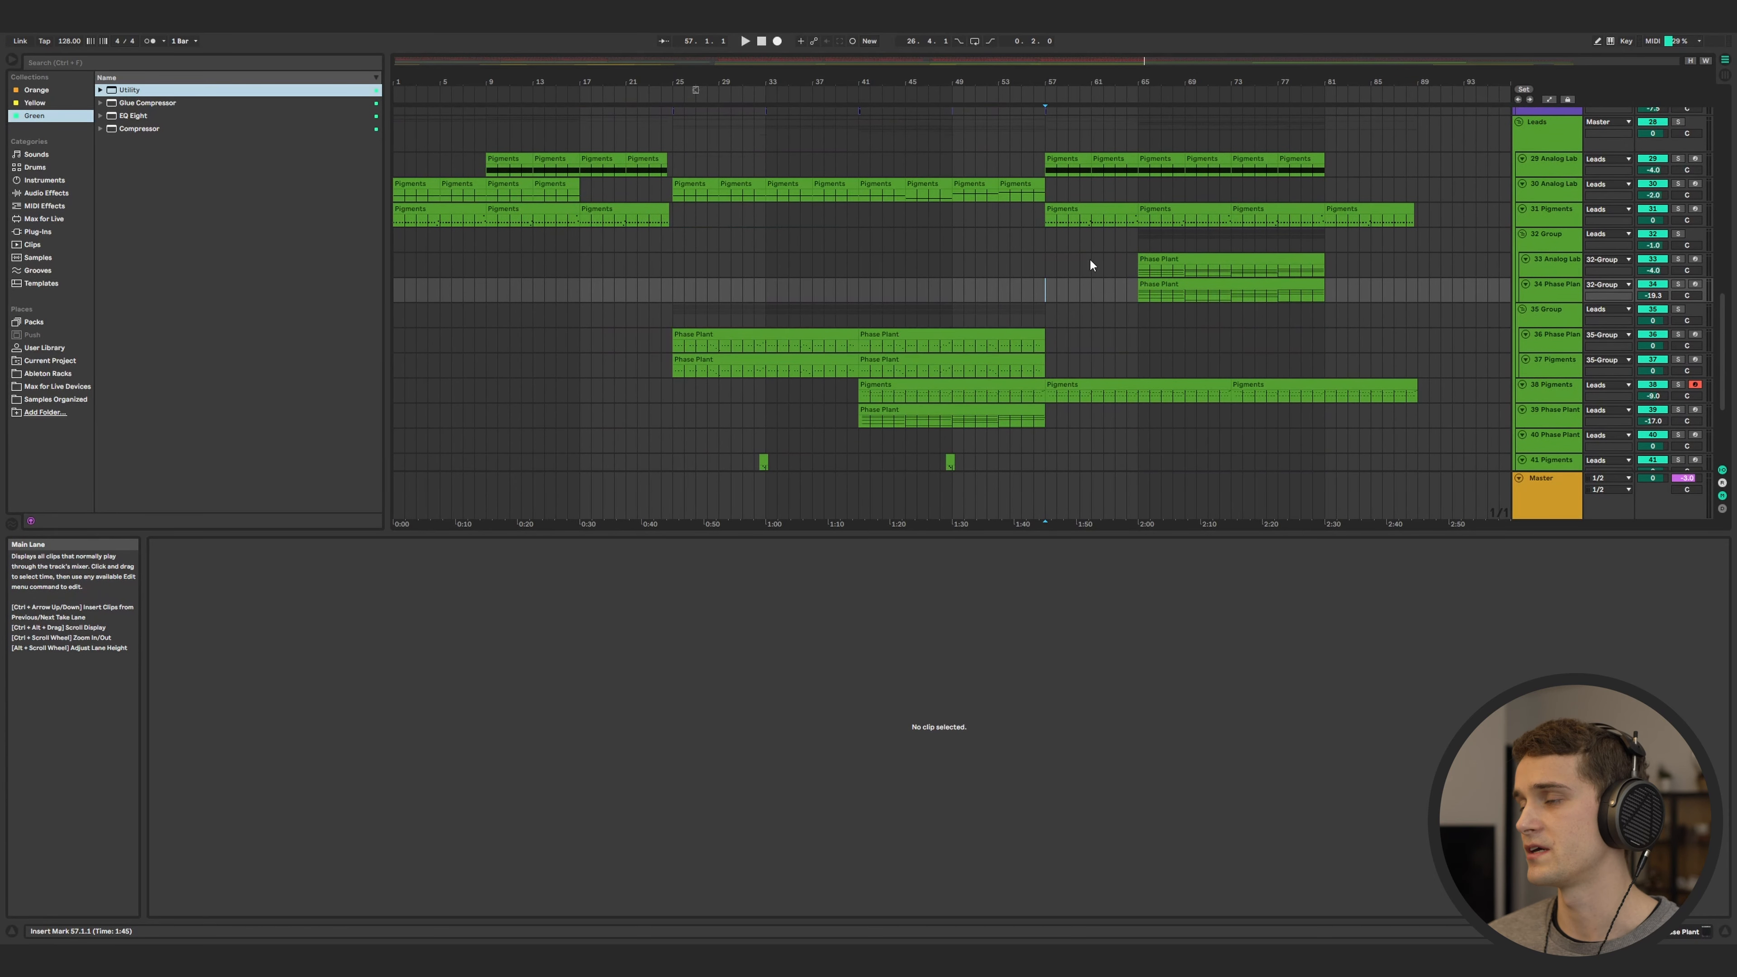
left_click(1037, 297)
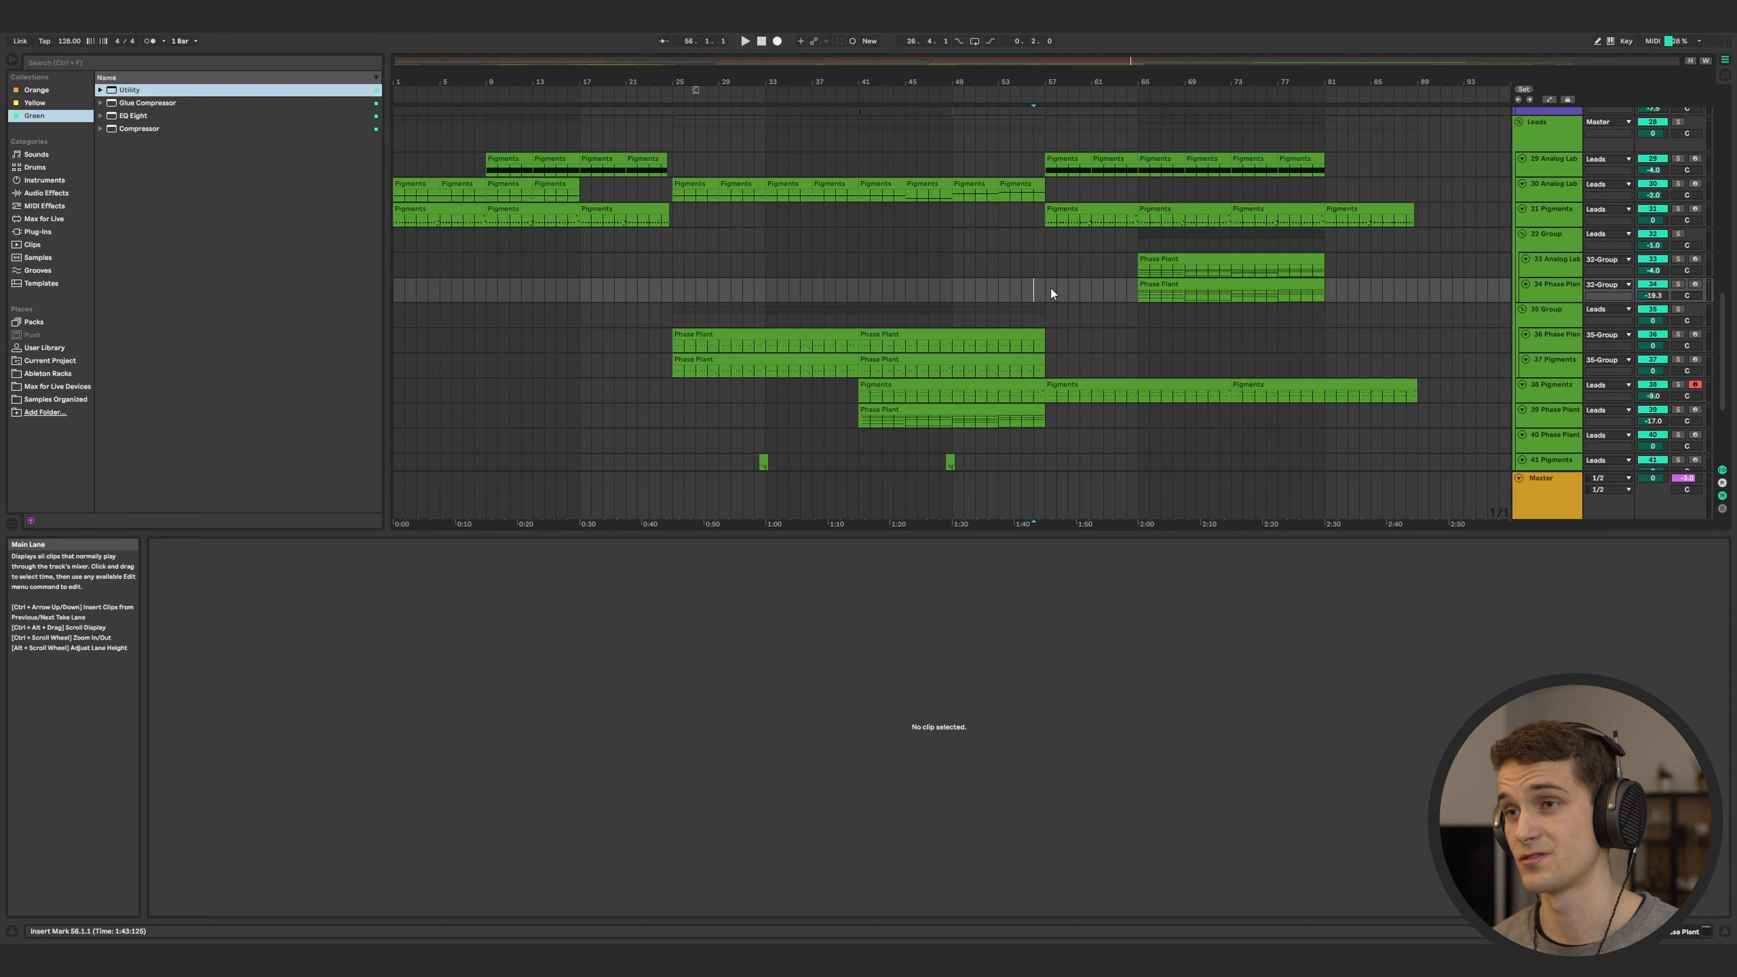
left_click(1045, 289)
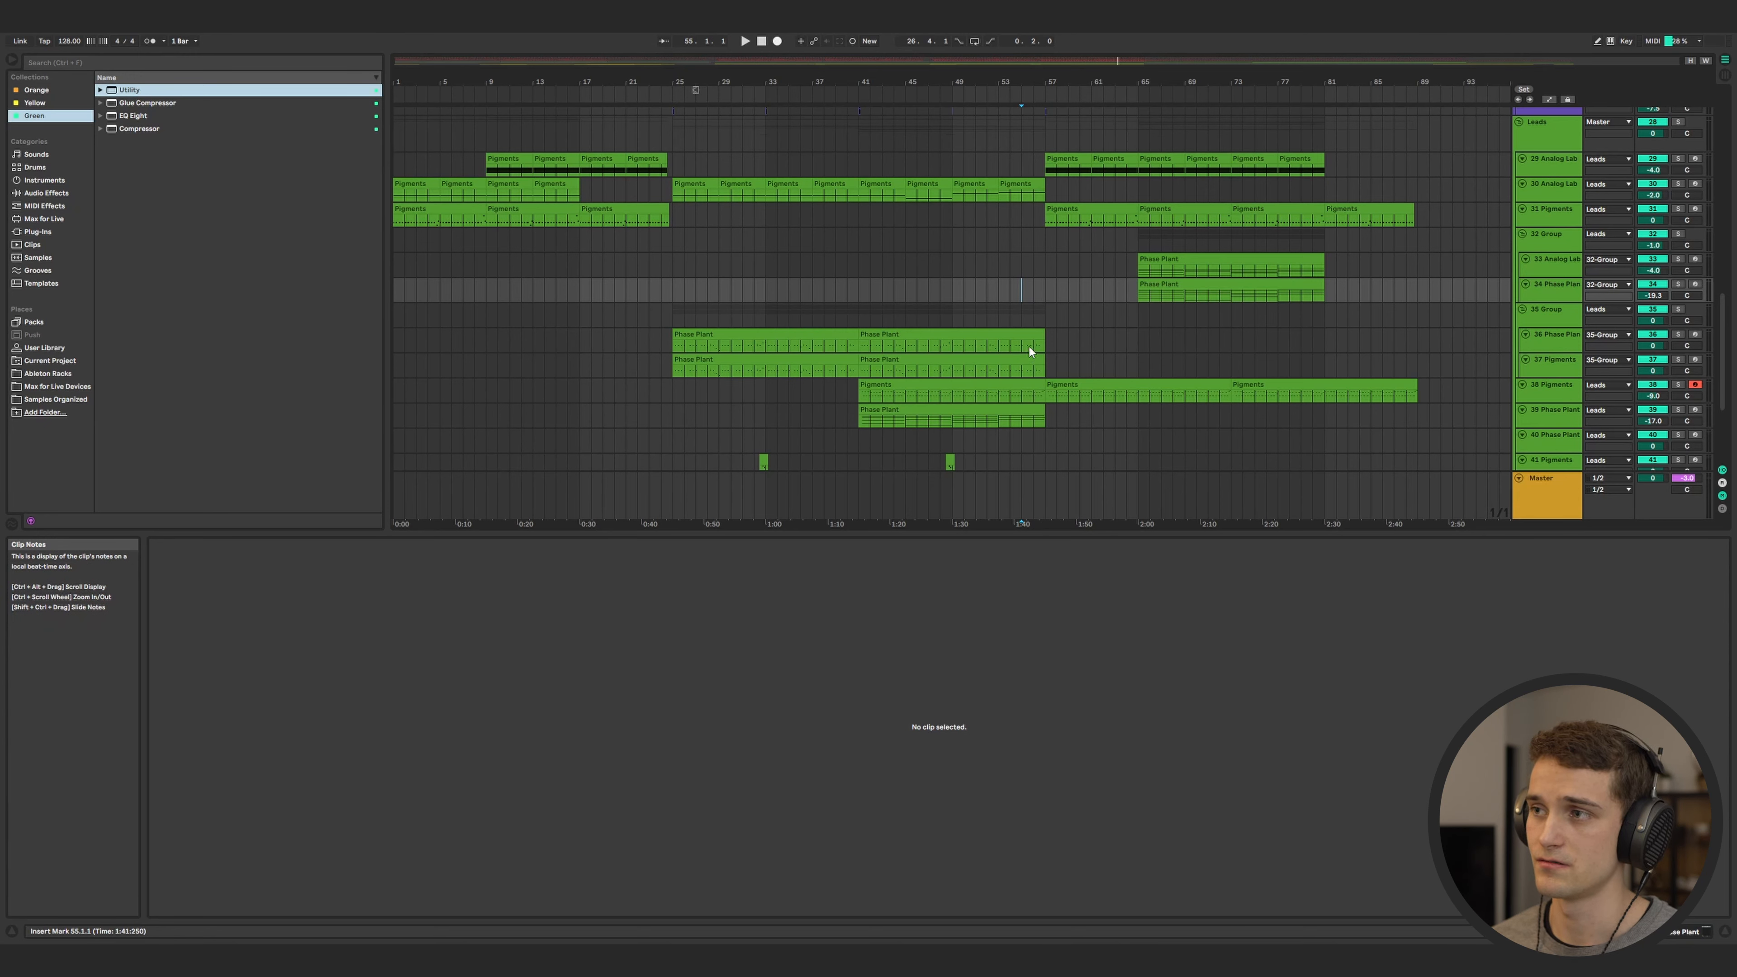
key("space")
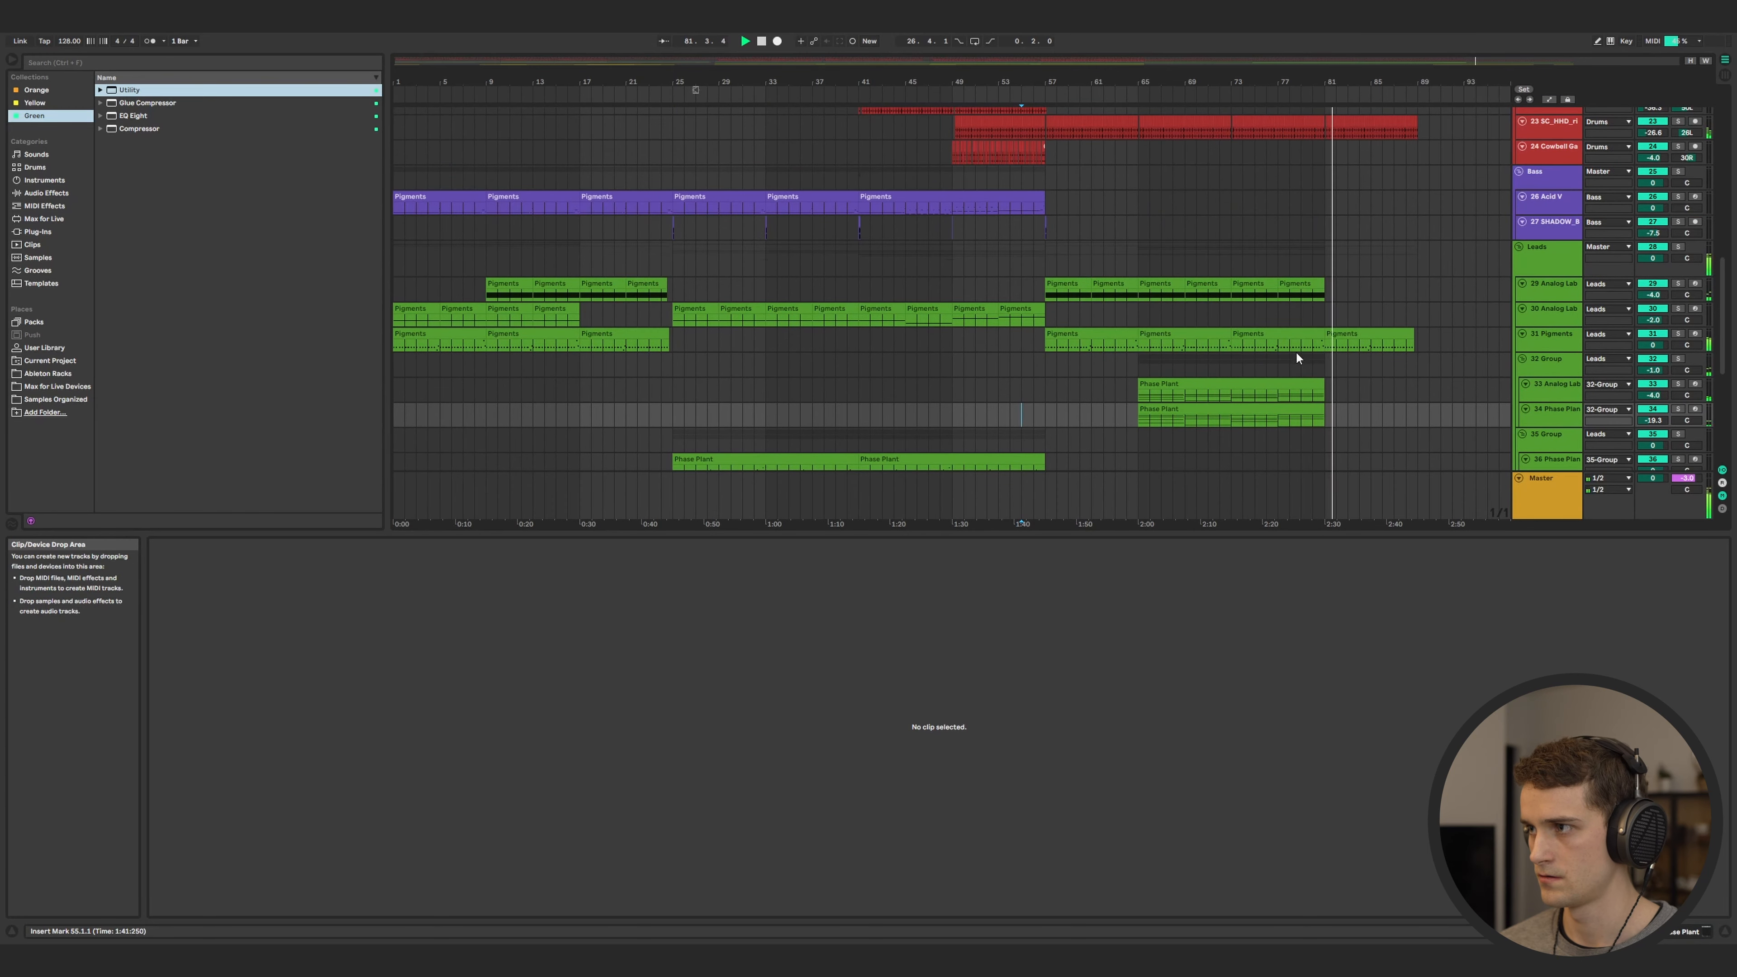
- Copy Pigments clips on the Acid V bass and first Analog Lab tracks to fill bars 81 to 89
scroll(1296, 352, "up", 10)
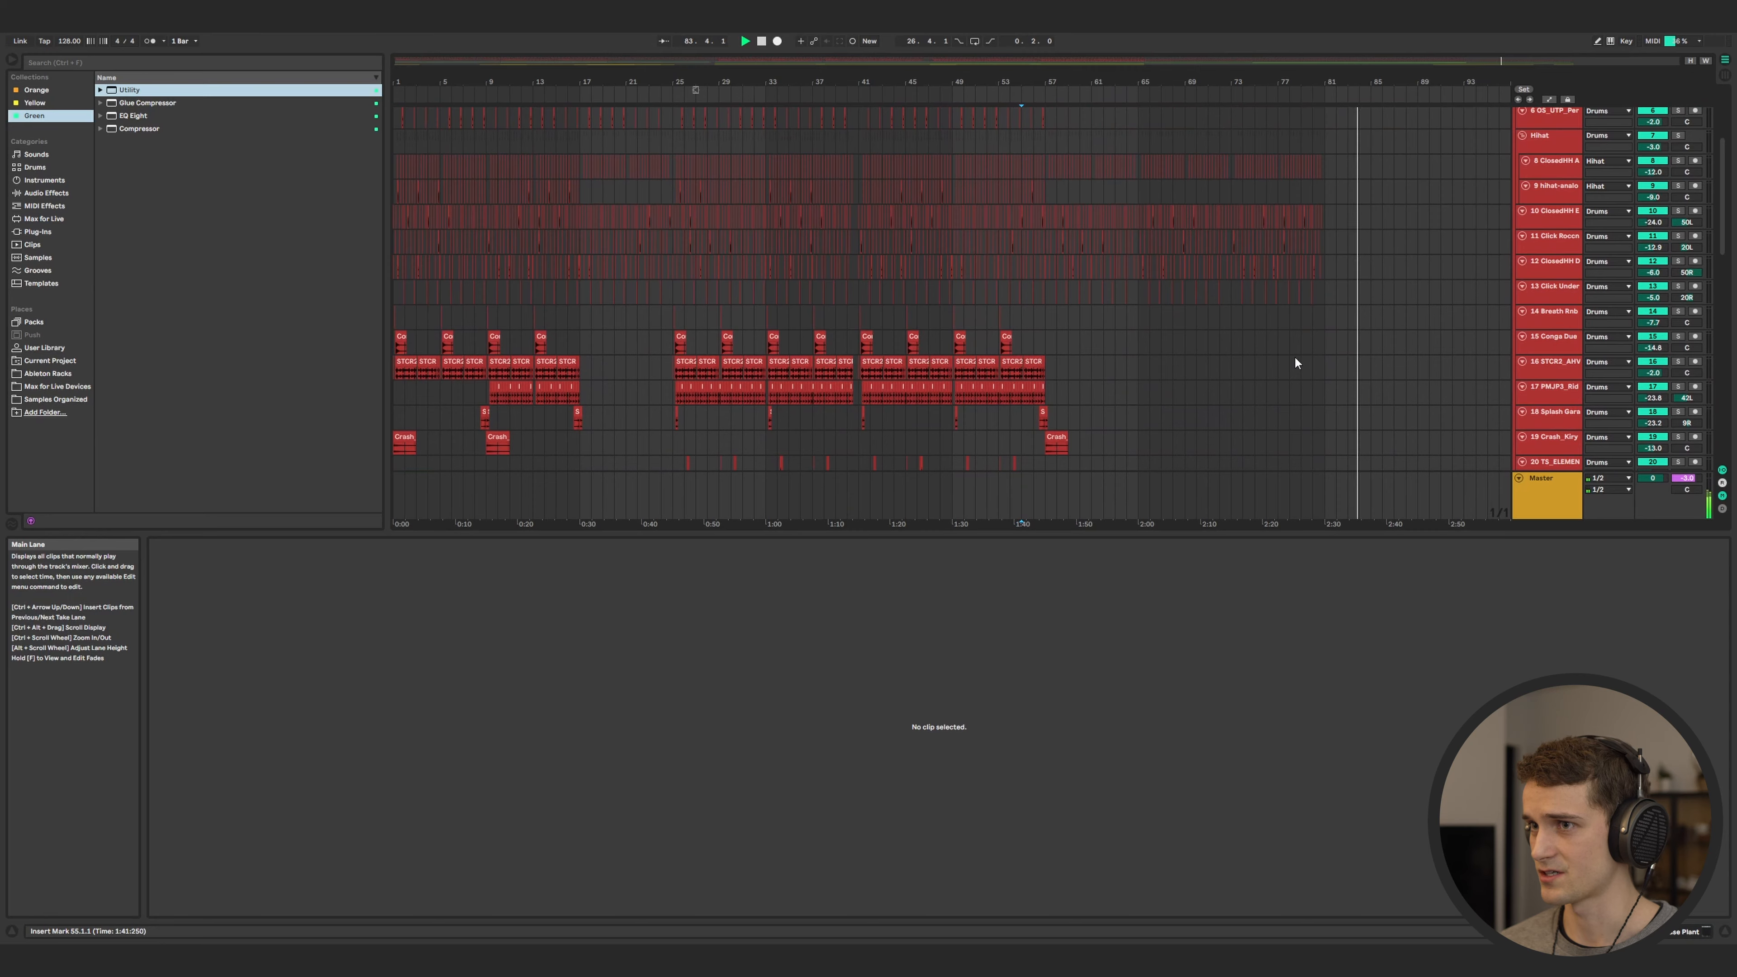
scroll(1296, 358, "down", 10)
left_click_drag(672, 311, 1374, 303)
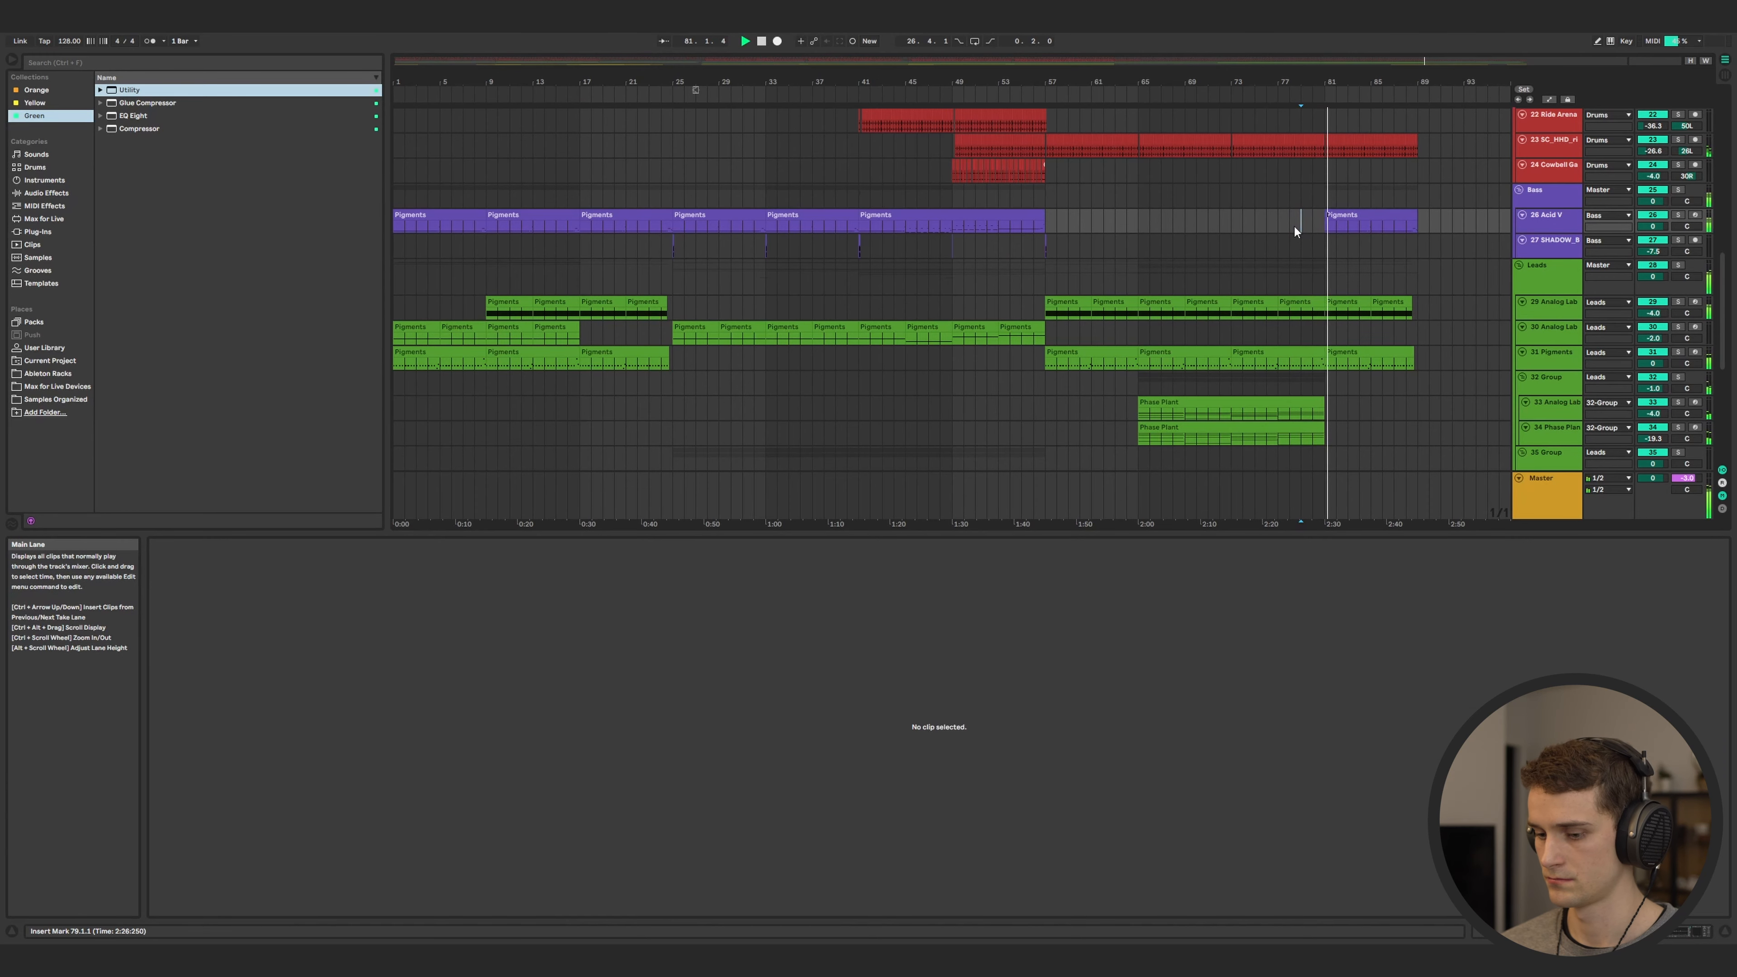
- Copy the Cymatics FX clip to just before bar 81 and the Audio FX clip to bar 81
scroll(1319, 241, "down", 8)
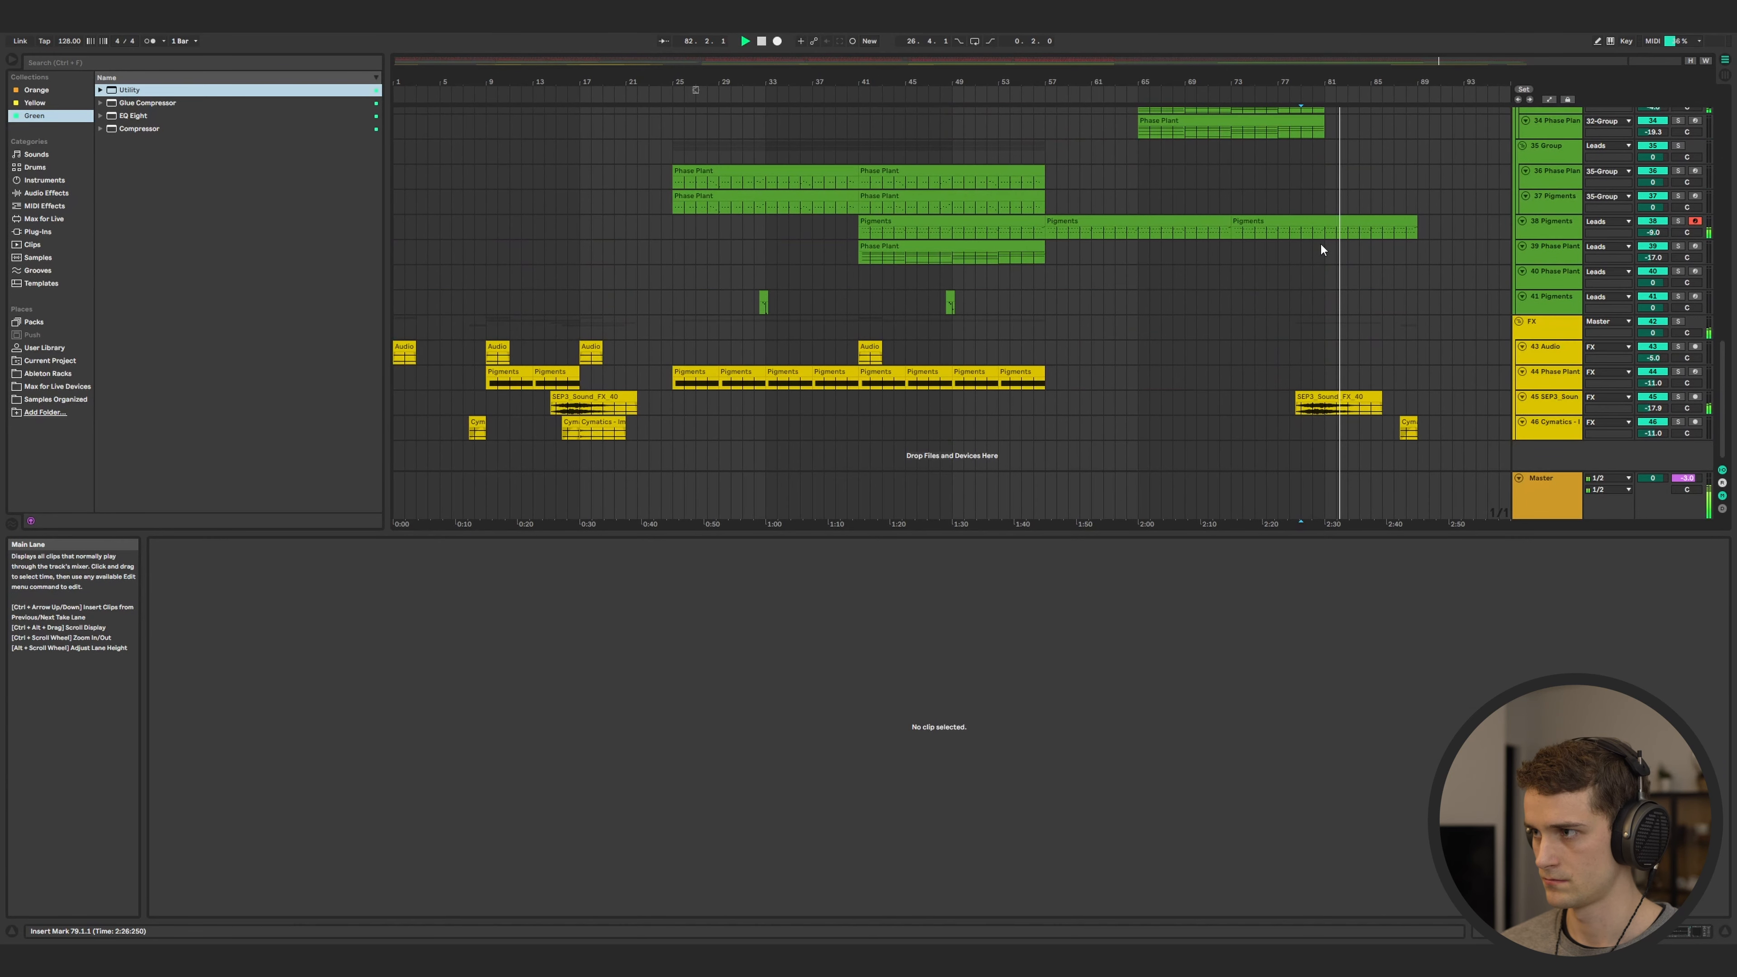
left_click_drag(564, 430, 1361, 435)
left_click_drag(592, 348, 1337, 350)
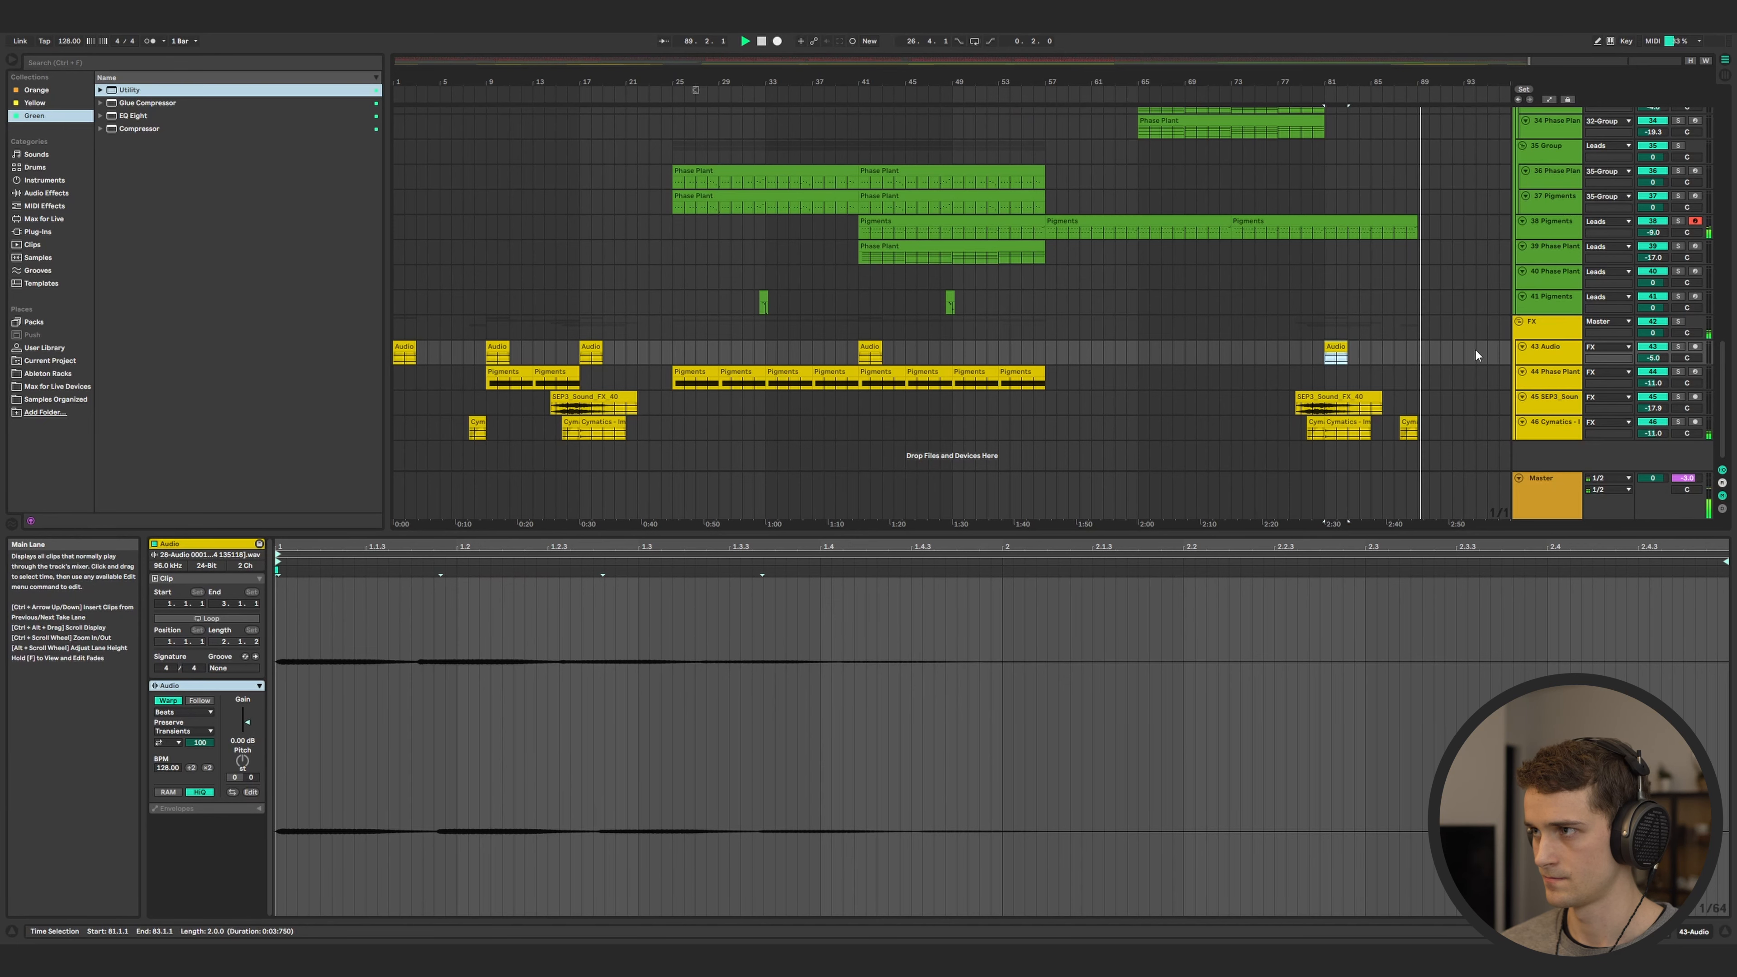
- Copy the drop section from bars 25 to 57 across the drum, bass, lead and FX tracks to bar 89
scroll(1070, 373, "up", 15)
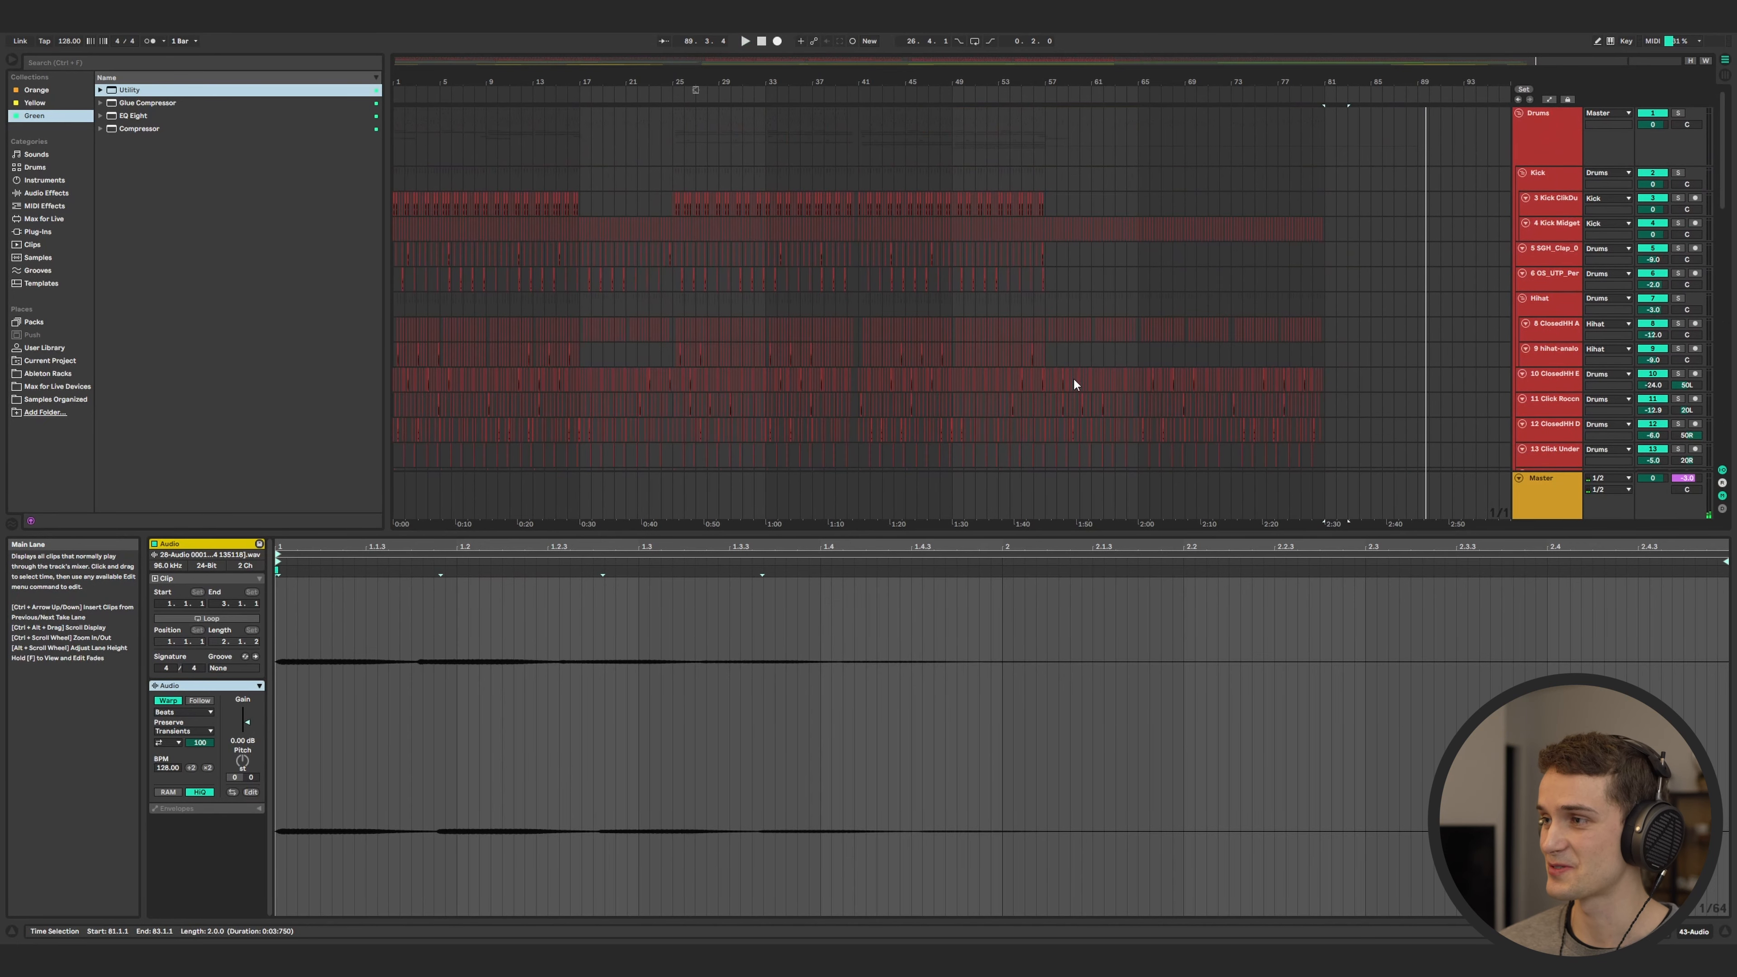
scroll(1076, 361, "down", 8)
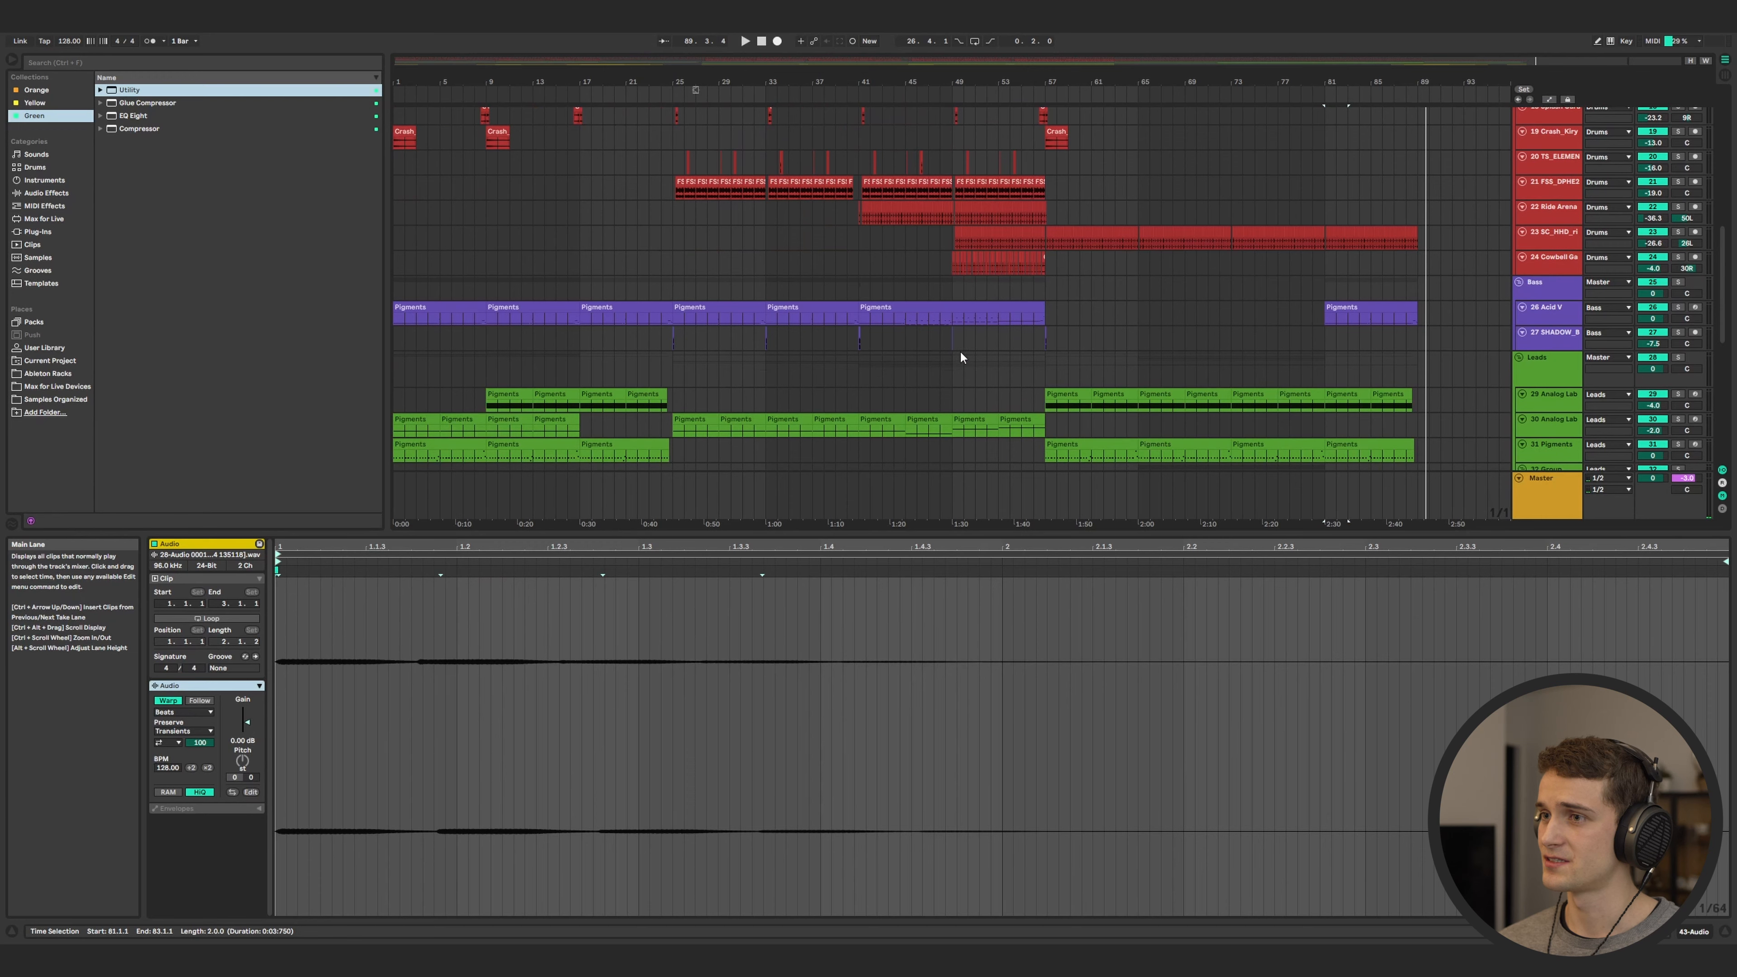
scroll(997, 336, "down", 1)
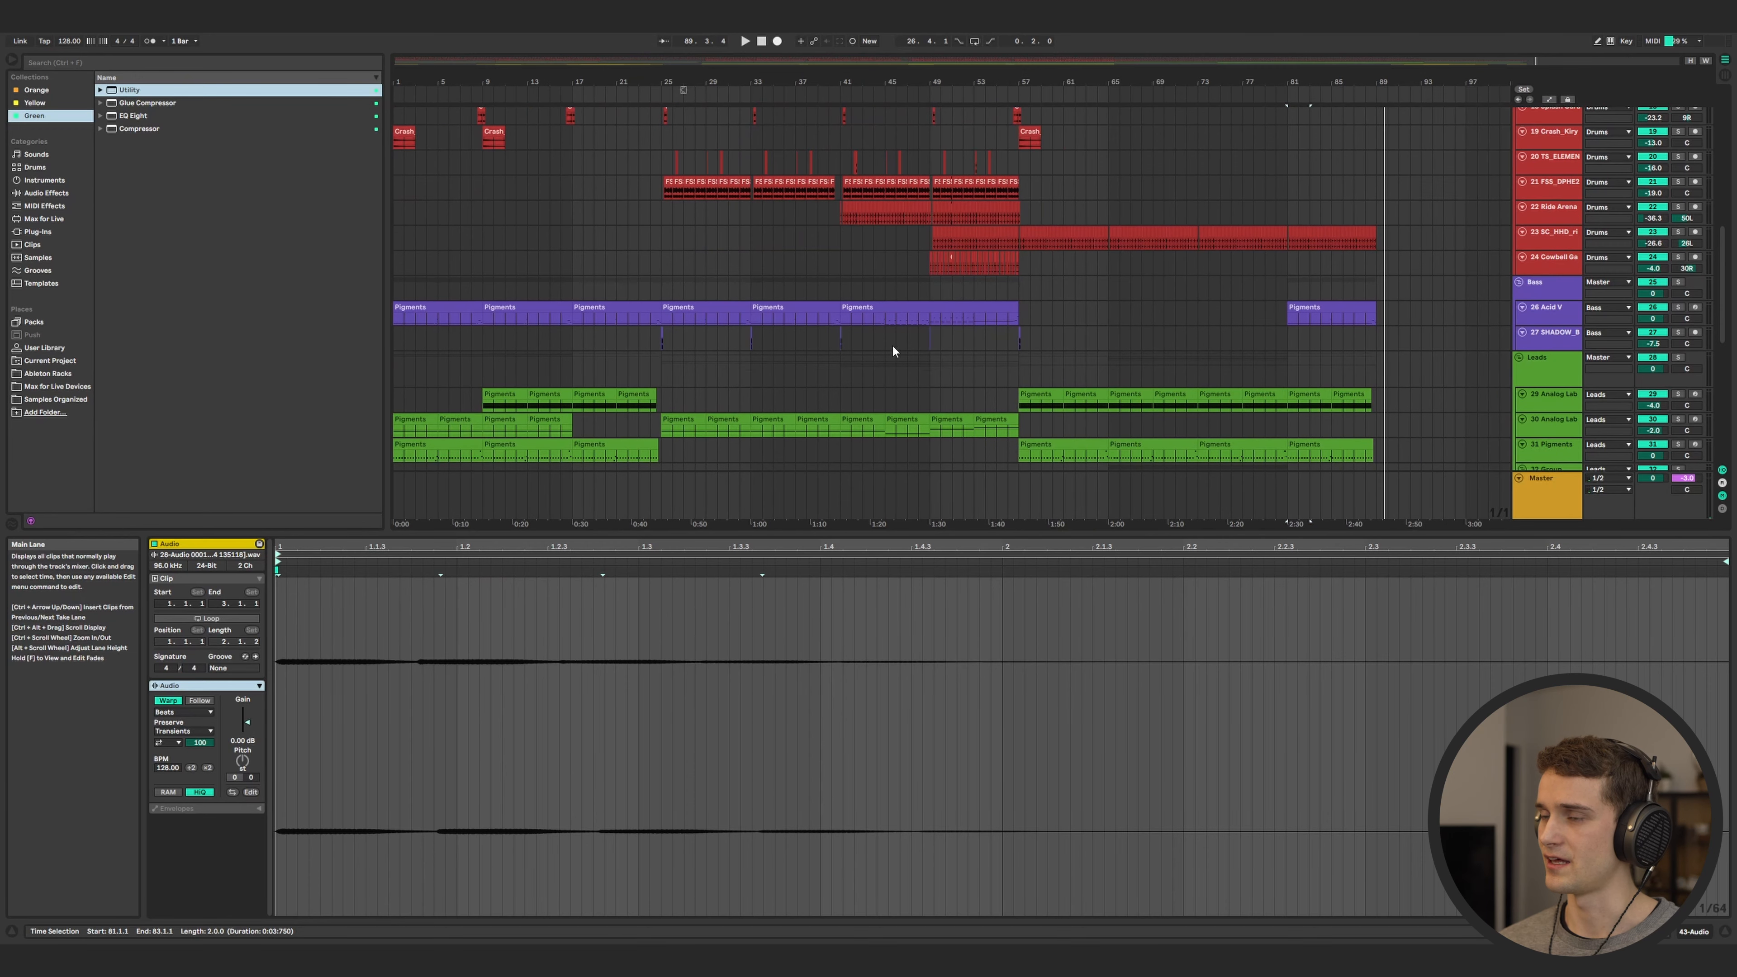
scroll(892, 346, "down", 3)
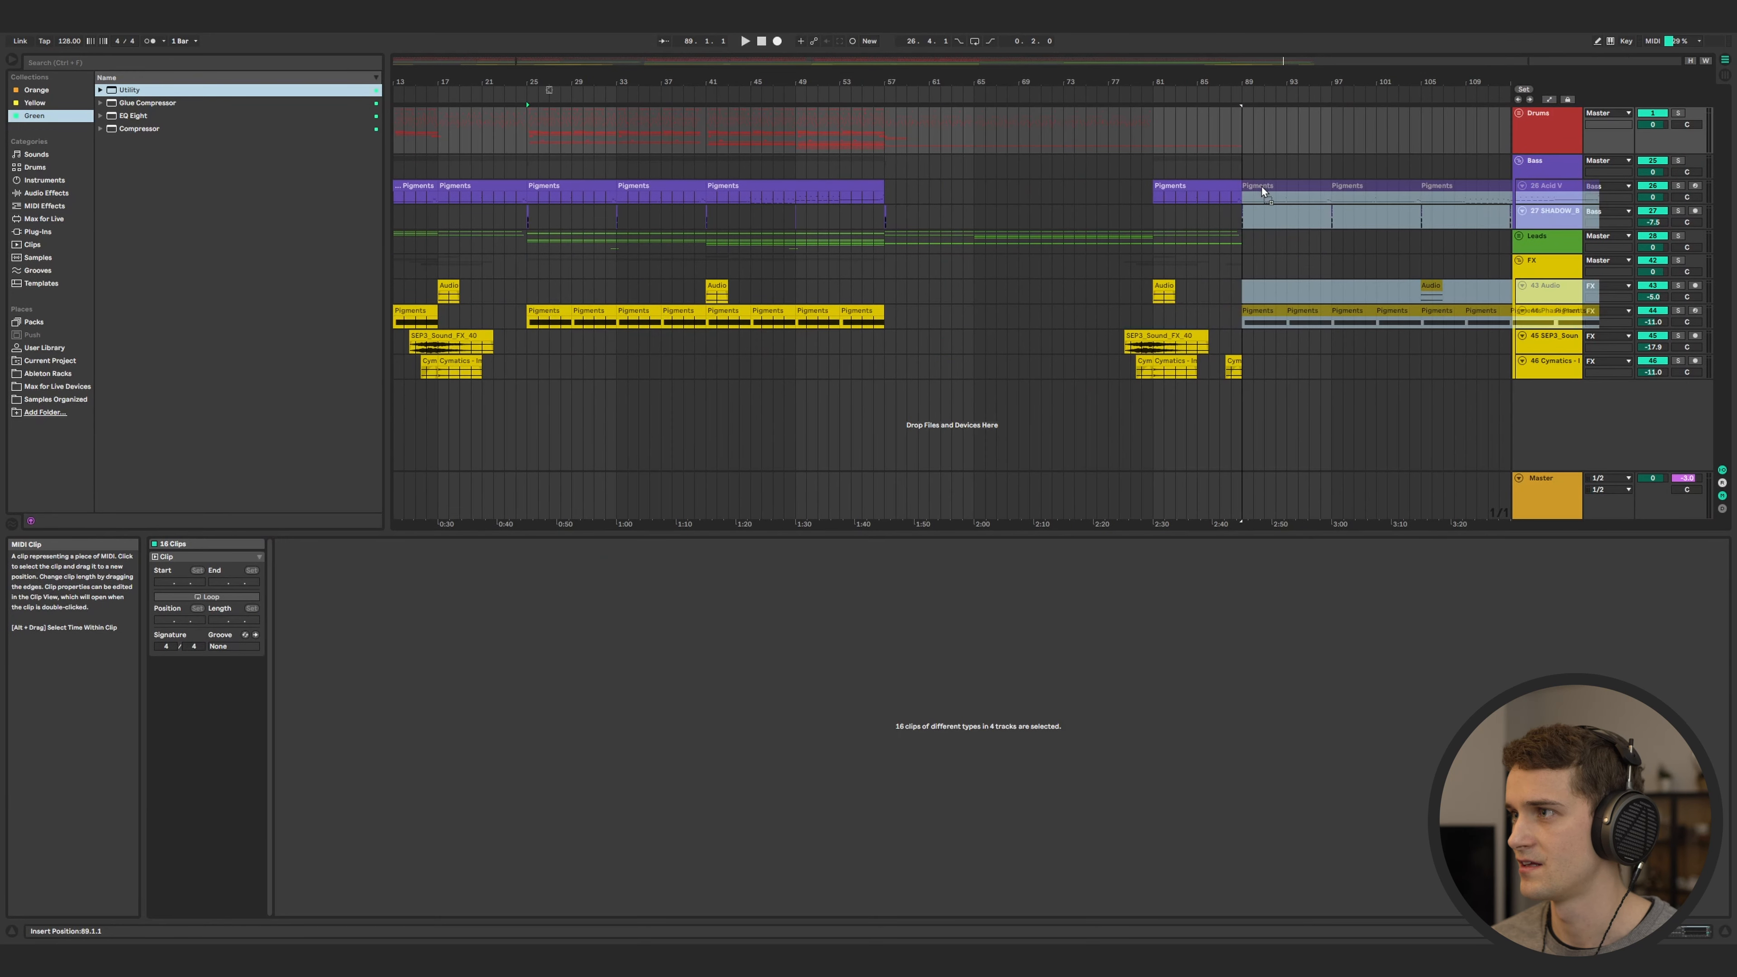
left_click(1248, 201)
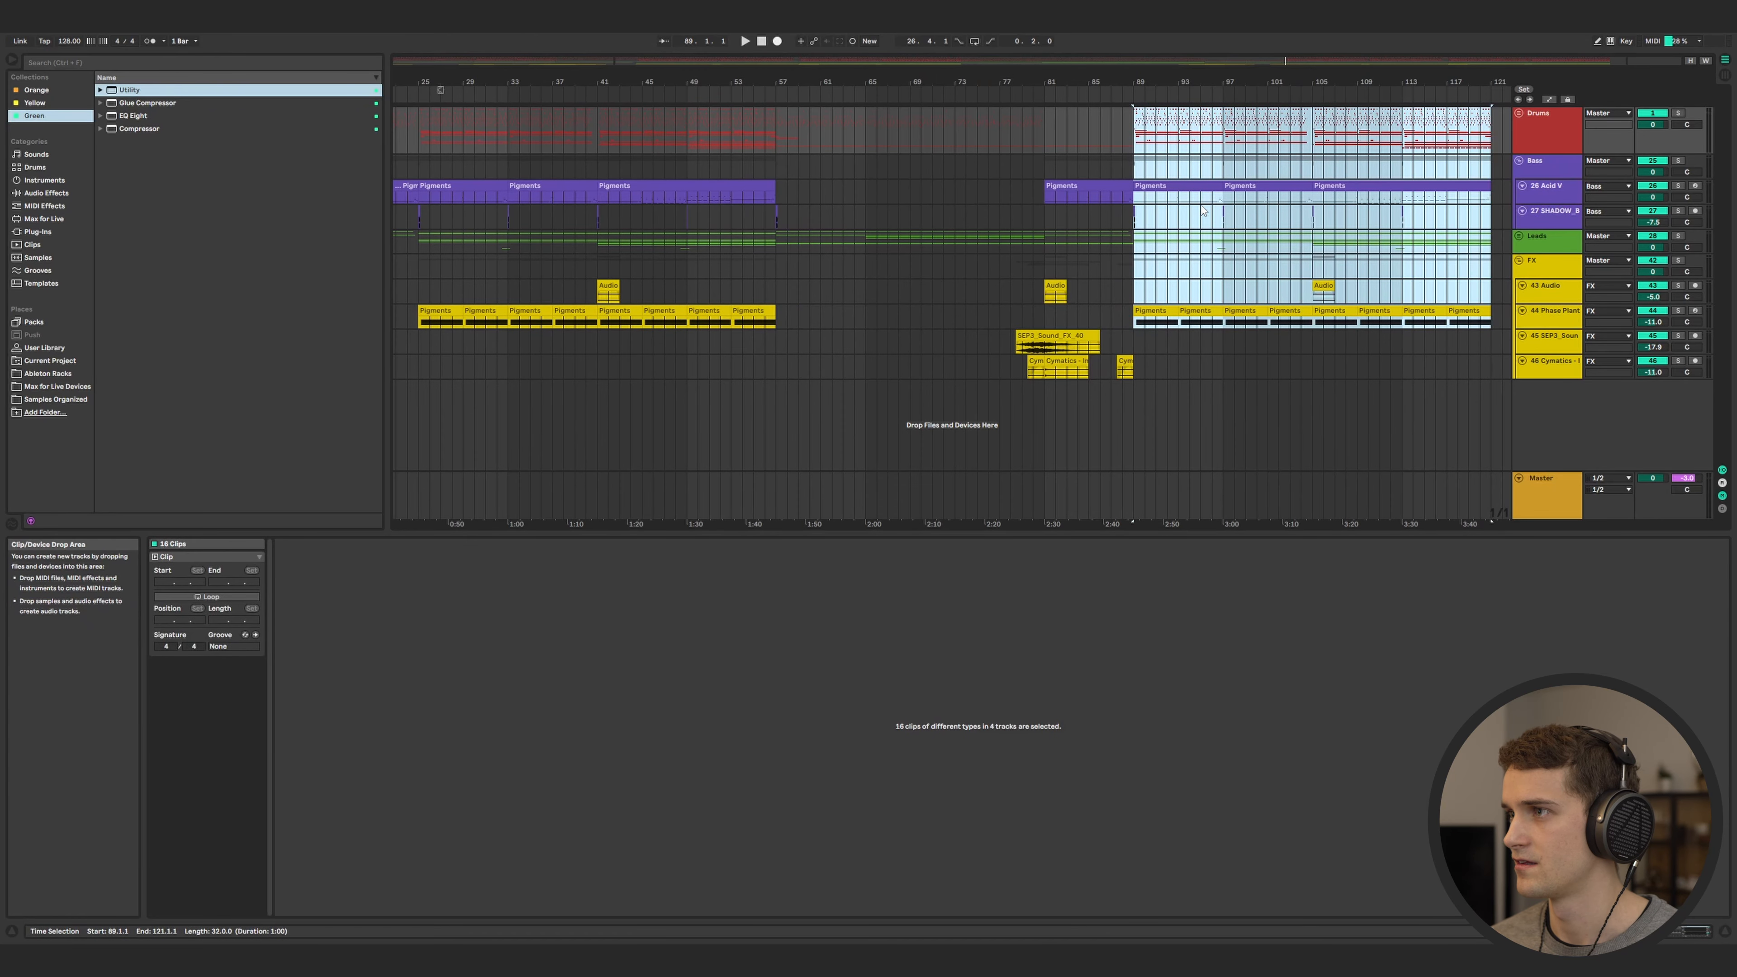
- Unfold the Drums group and duplicate its clips from bars 105 to 121 into bars 121 to 137
left_click(1524, 115)
scroll(1450, 356, "down", 5)
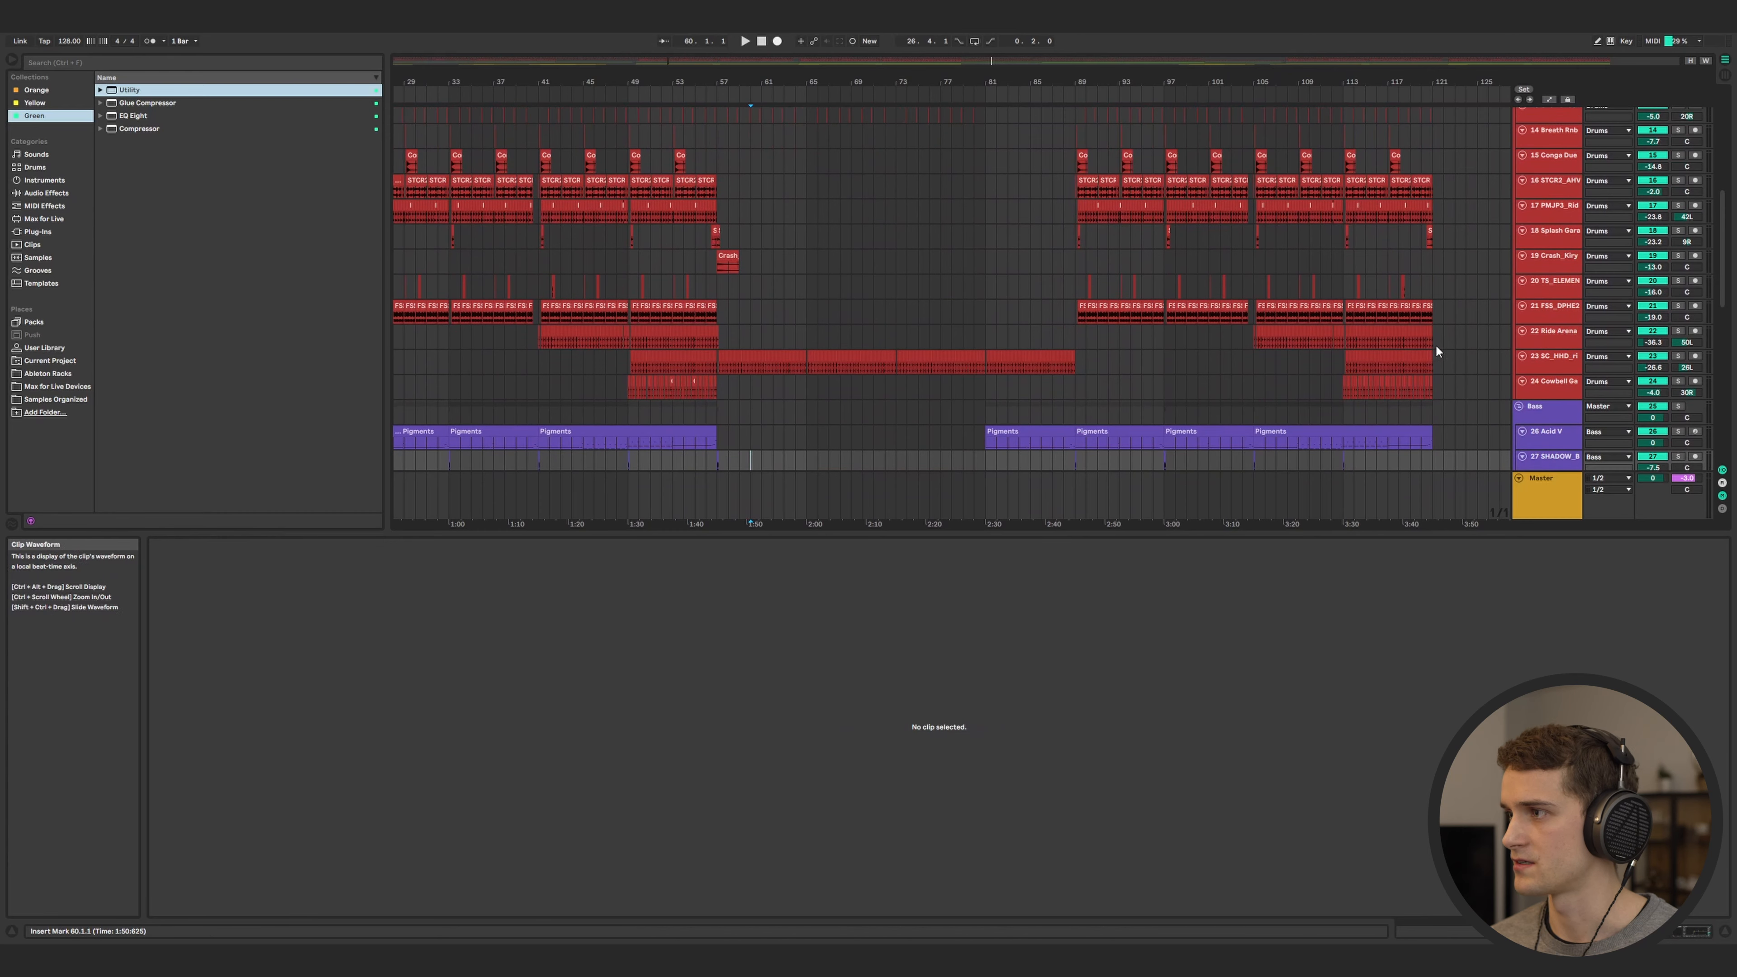
left_click_drag(1434, 337, 1256, 184)
key("ctrl+d")
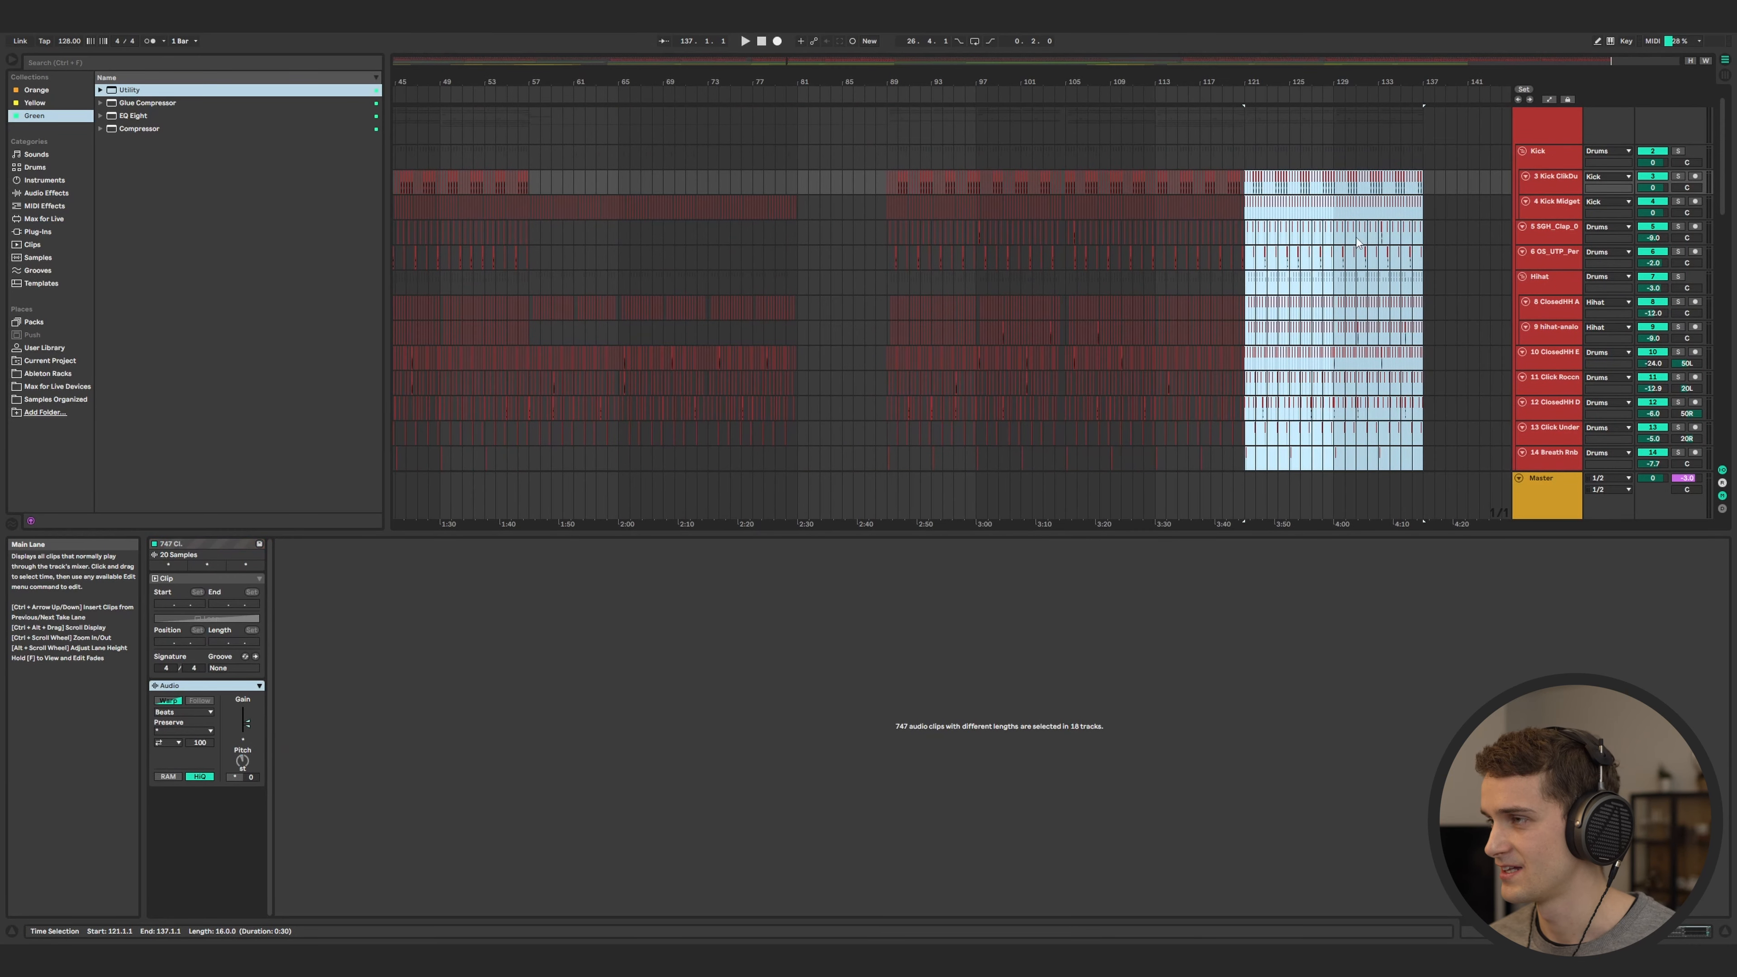
- Delete the duplicated percussion clips on drum tracks 17 to 22 from bar 130 to 137
scroll(1357, 241, "down", 10)
left_click_drag(1424, 336, 1344, 212)
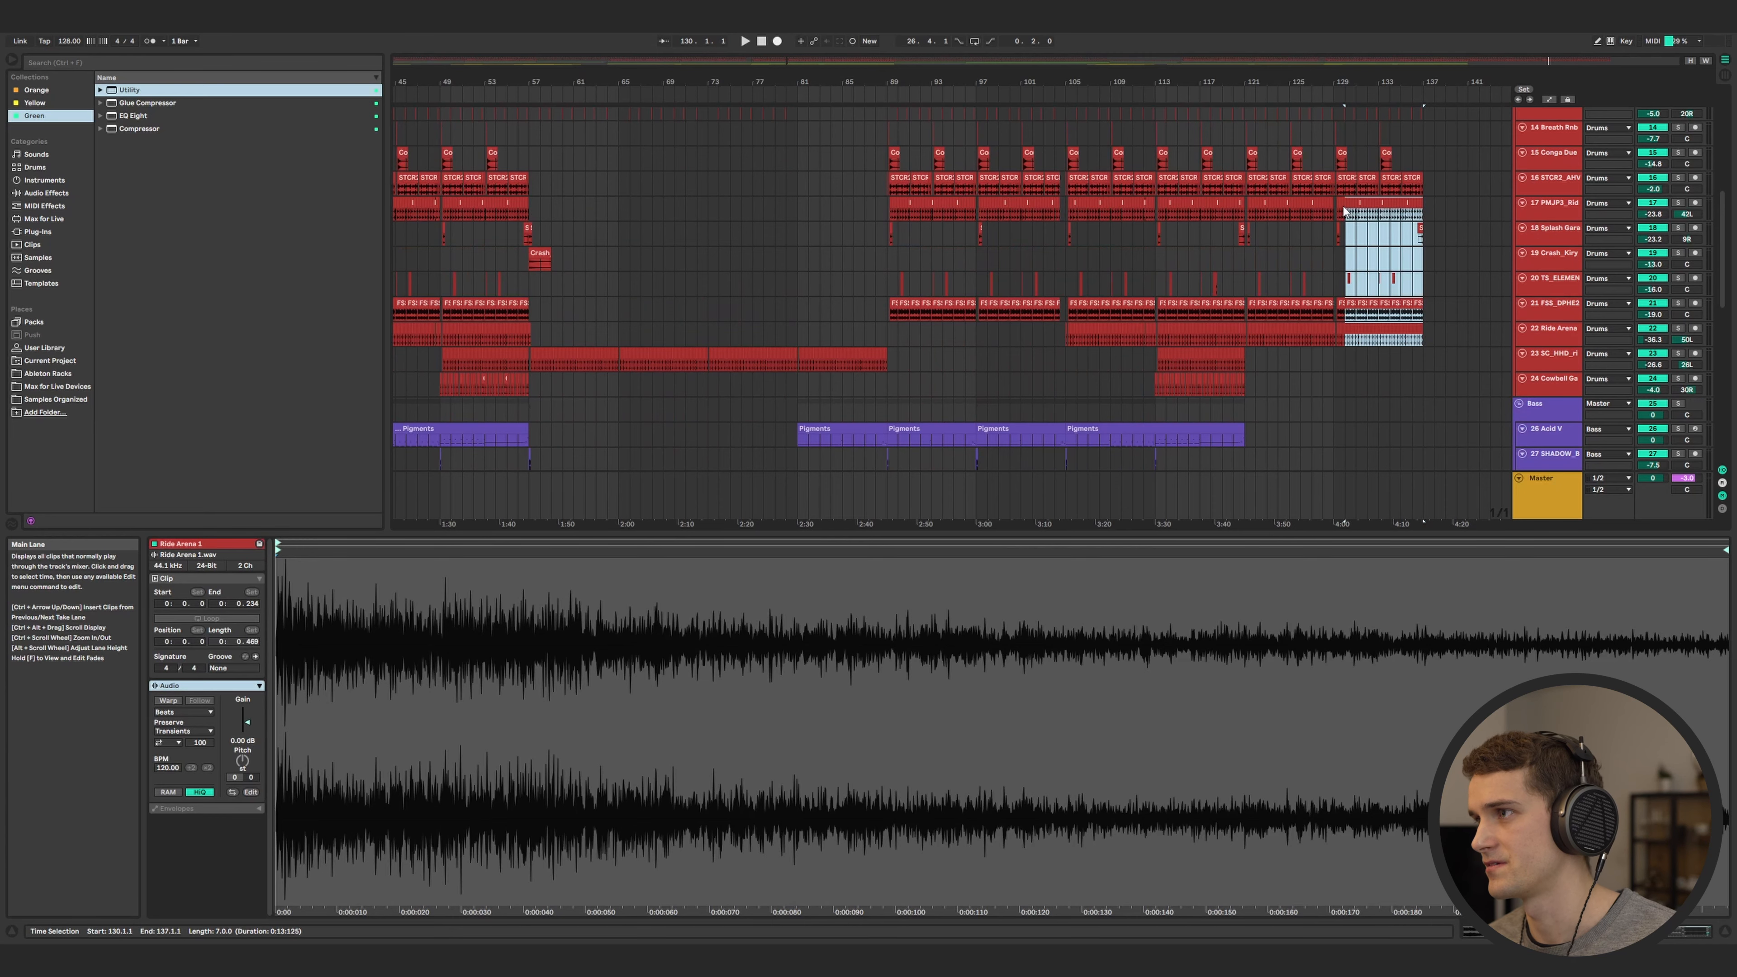
key("Delete")
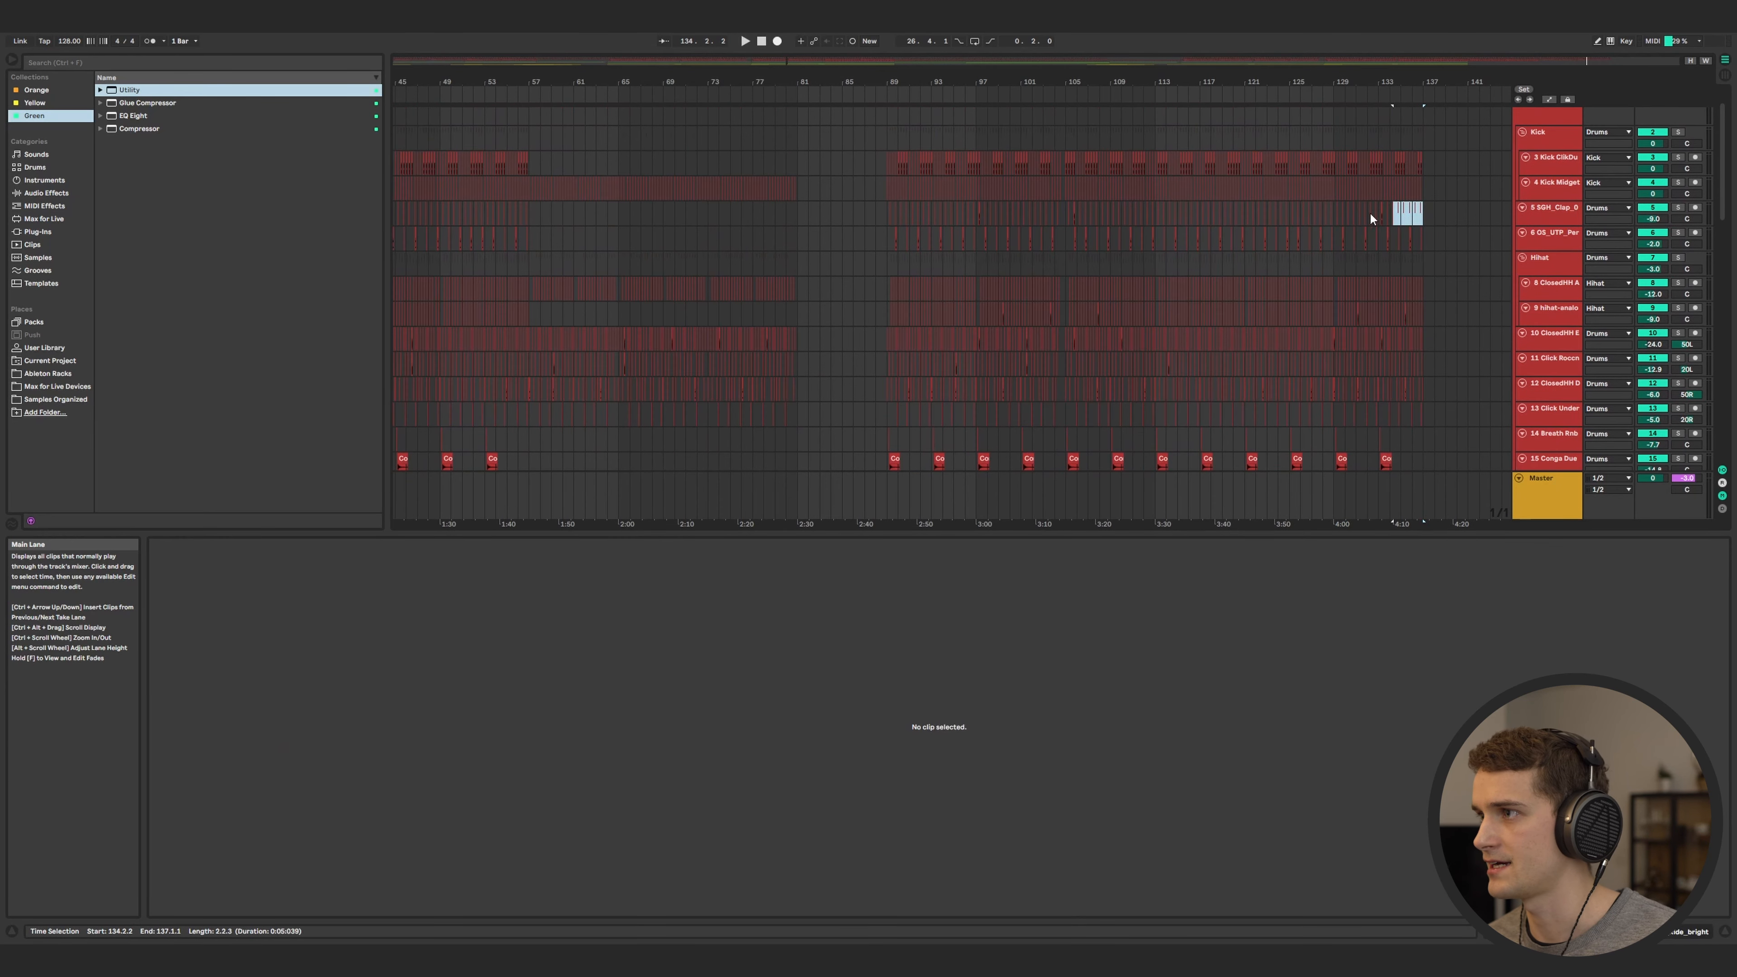
- Extend the Acid V bass part to bar 129 and copy the Cymatics FX clips from bar 79 to bar 119
scroll(1369, 212, "down", 4)
left_click(1201, 307)
key("a")
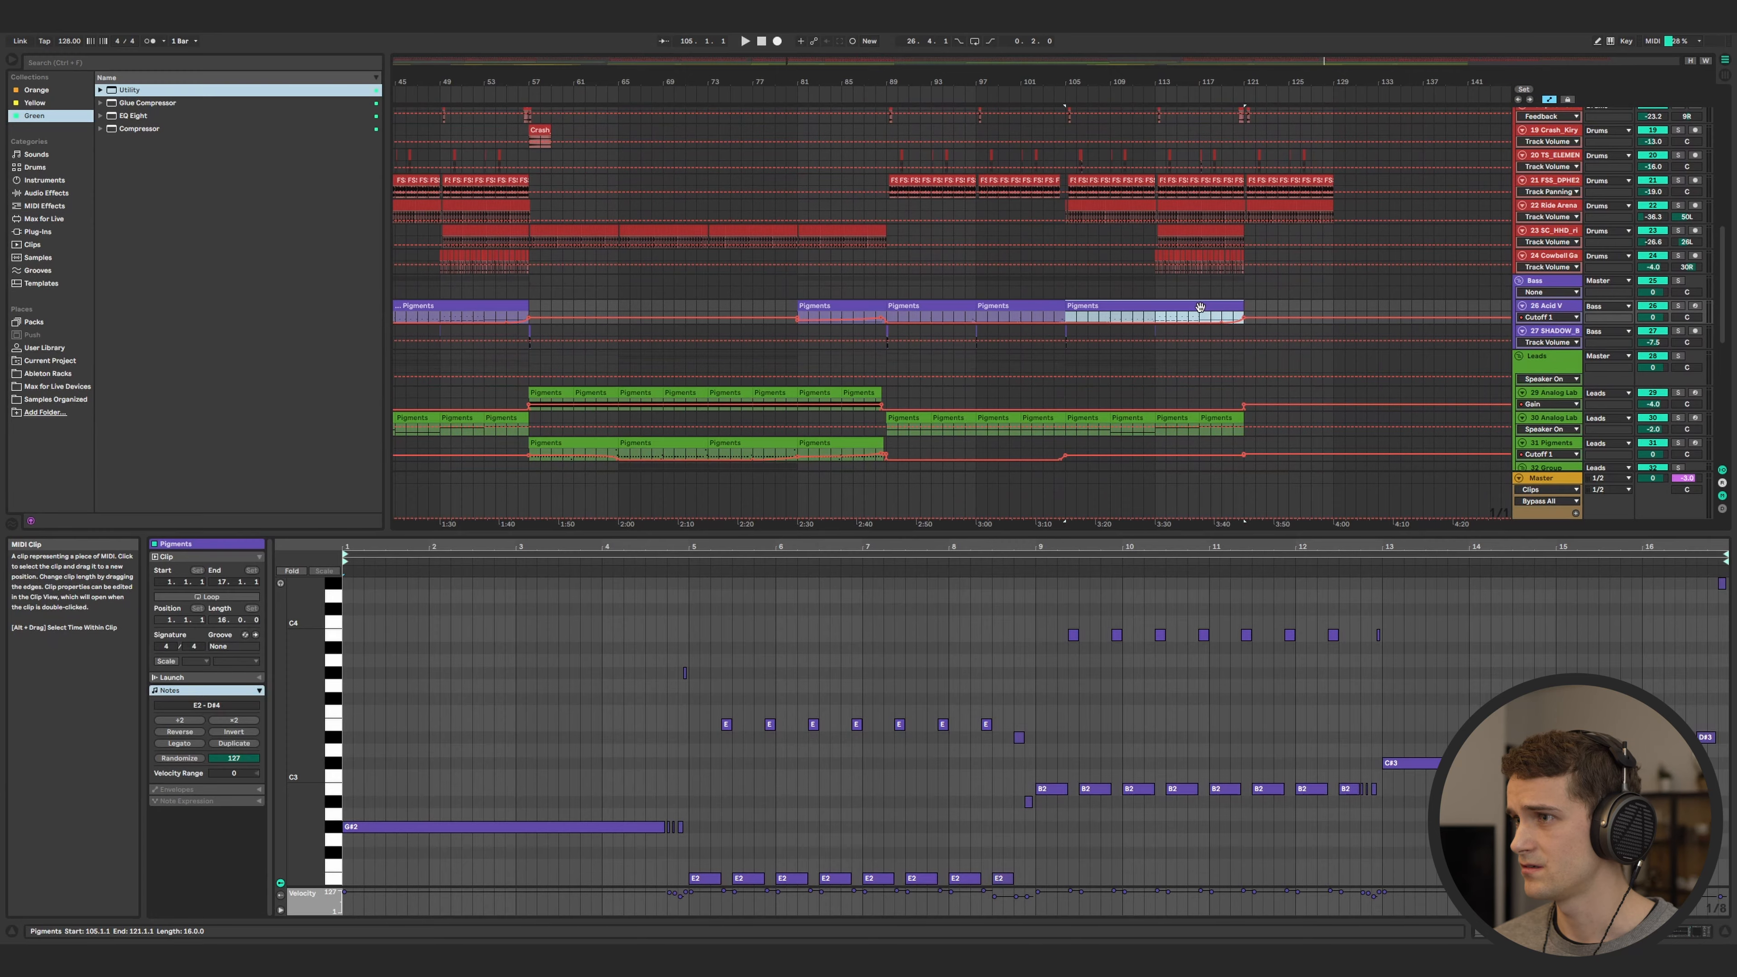
left_click(1041, 434)
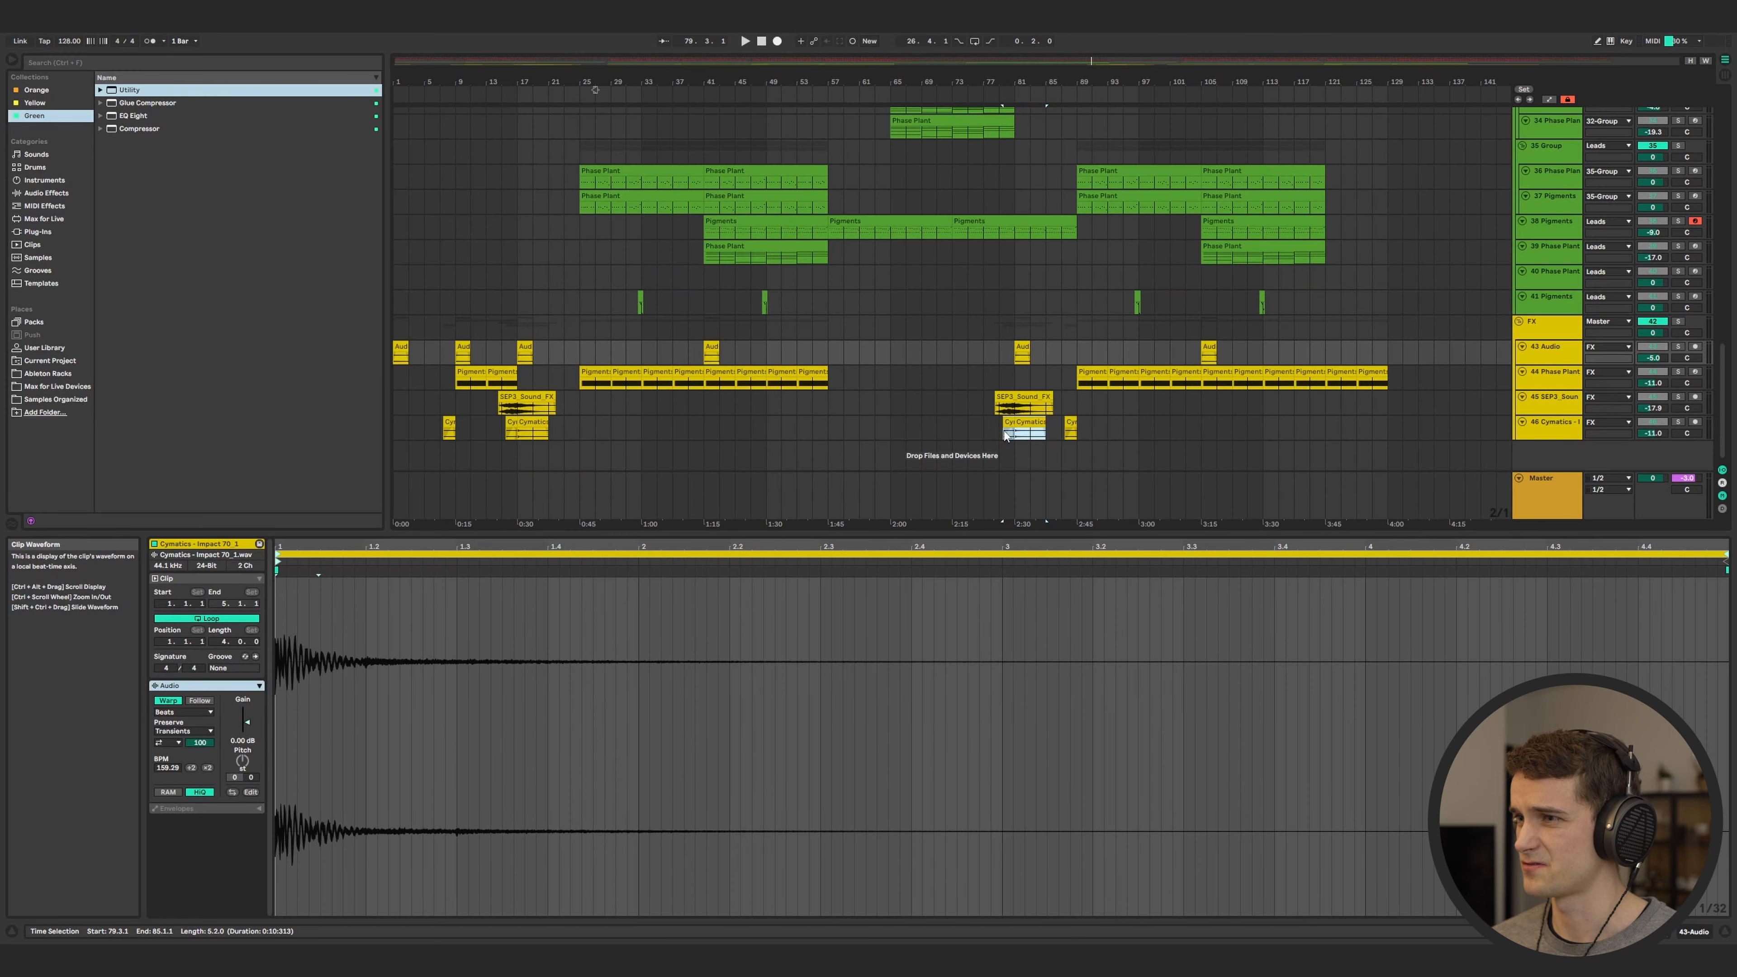
left_click_drag(1005, 436, 1344, 423)
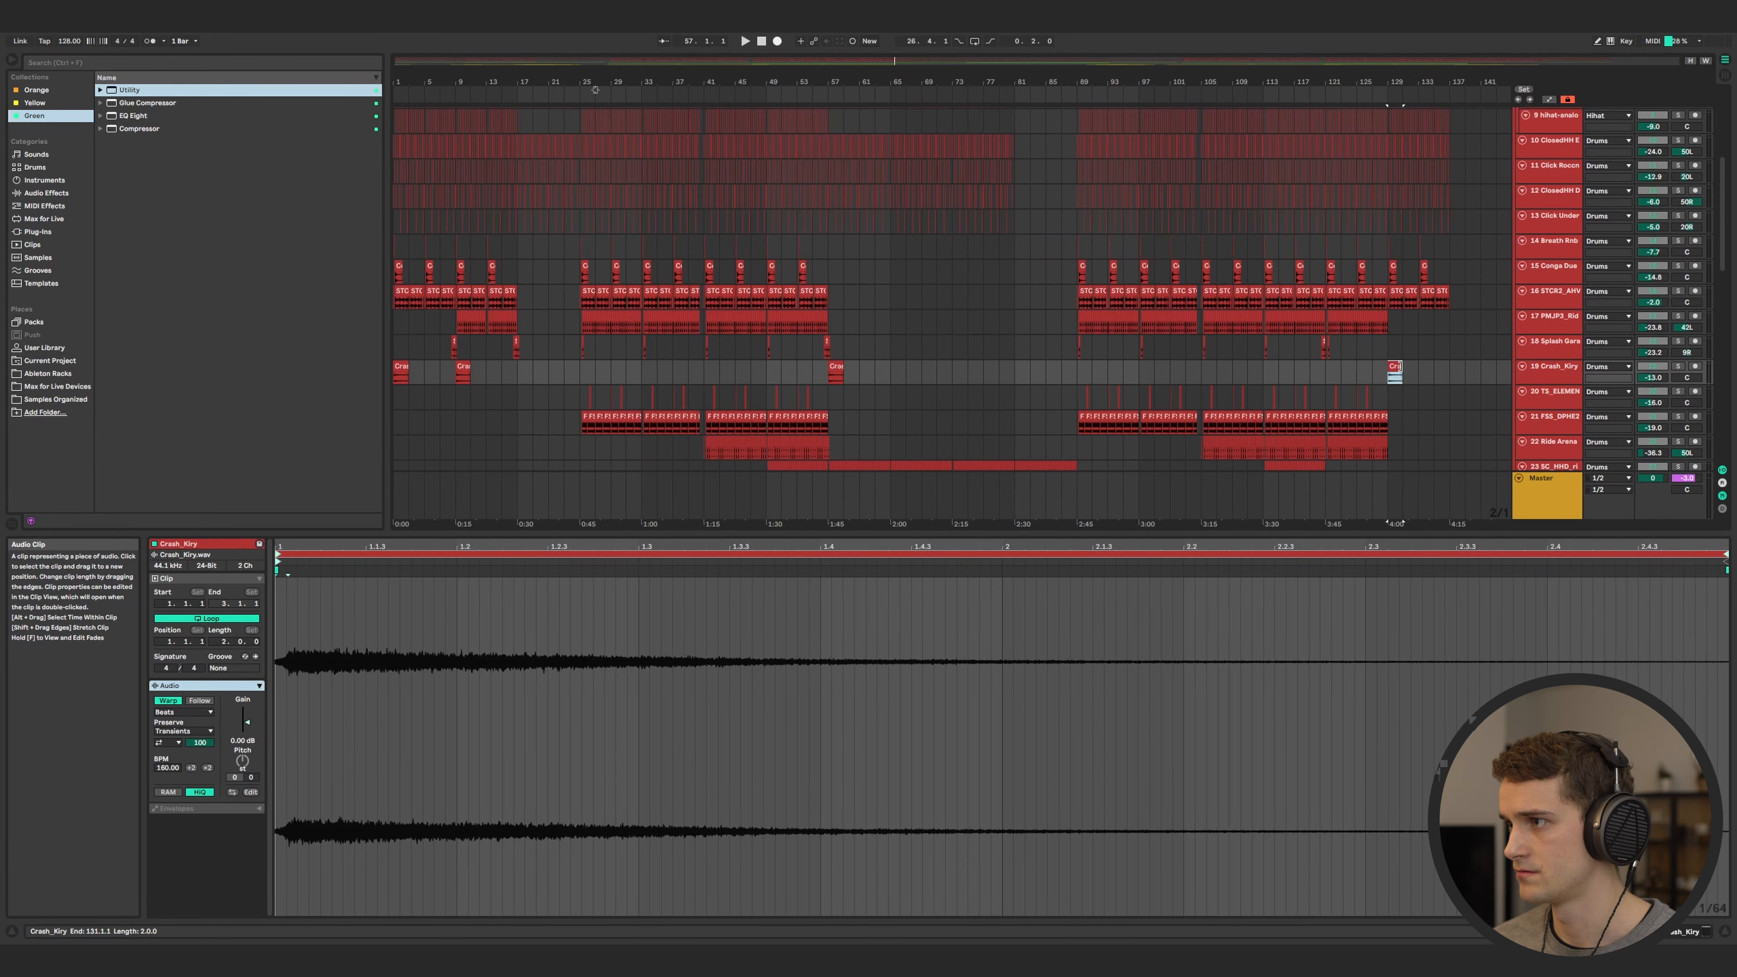
- Copy the Analog Lab lead clips on track 29 into bars 121 to 137 and play the outro transition from bar 119
scroll(1204, 329, "up", 5)
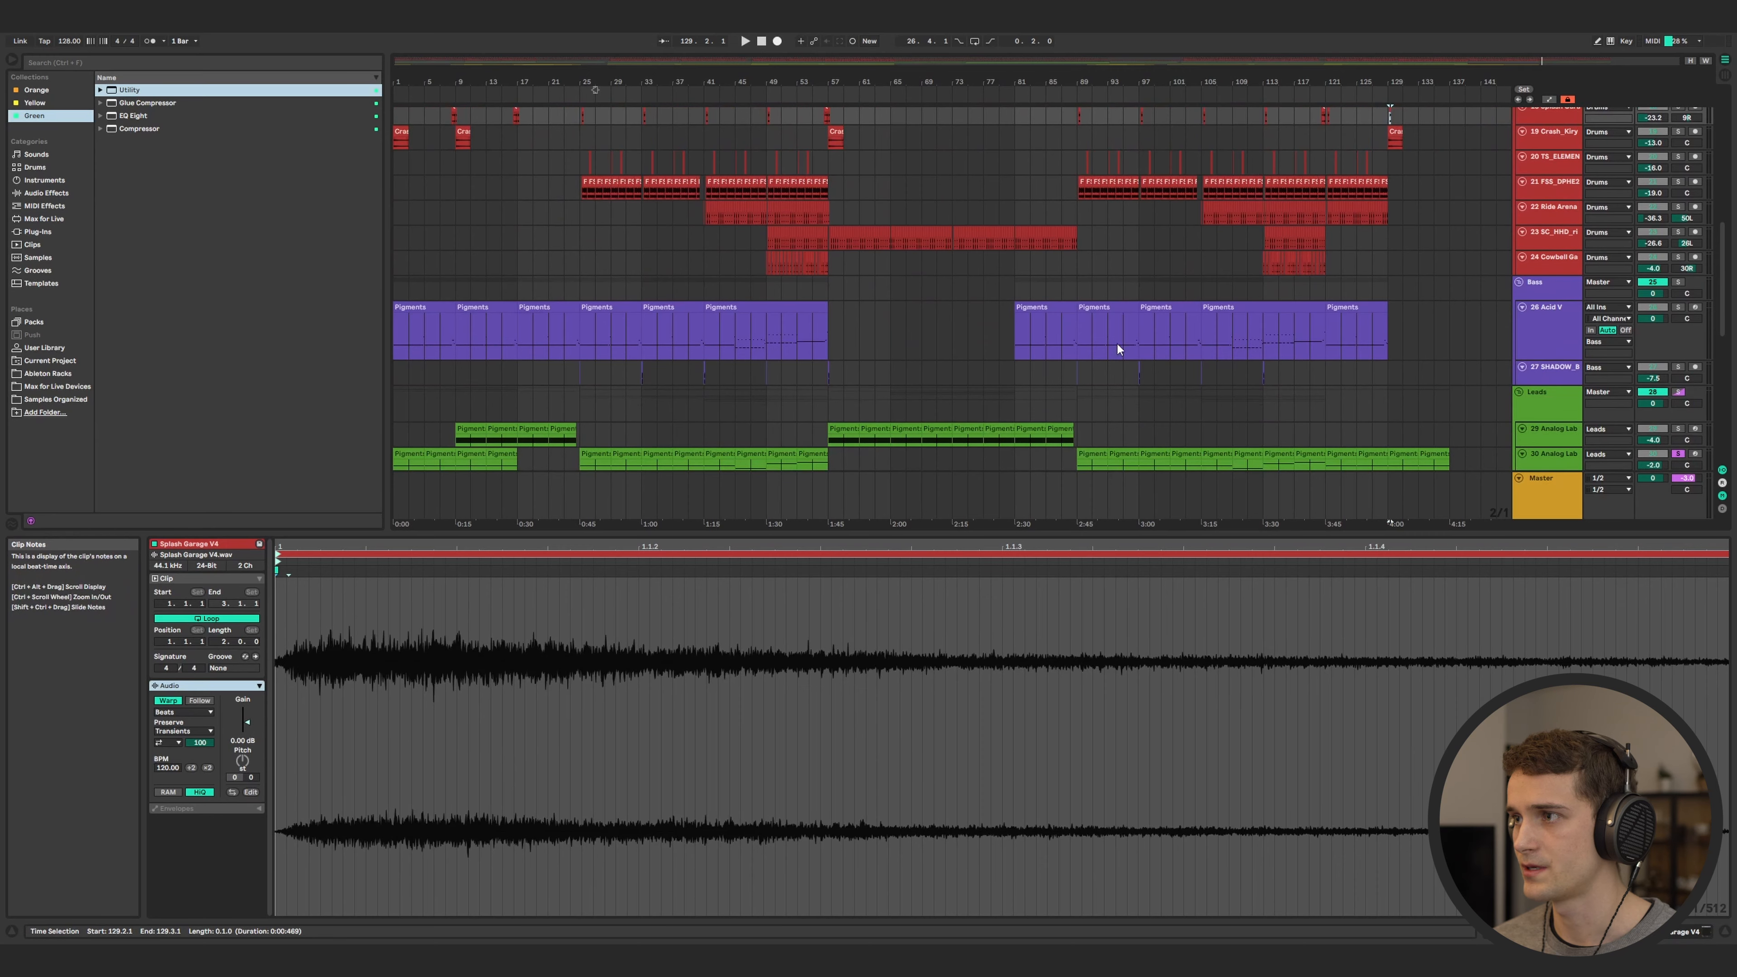
scroll(1113, 339, "down", 4)
left_click(1011, 279)
key("space")
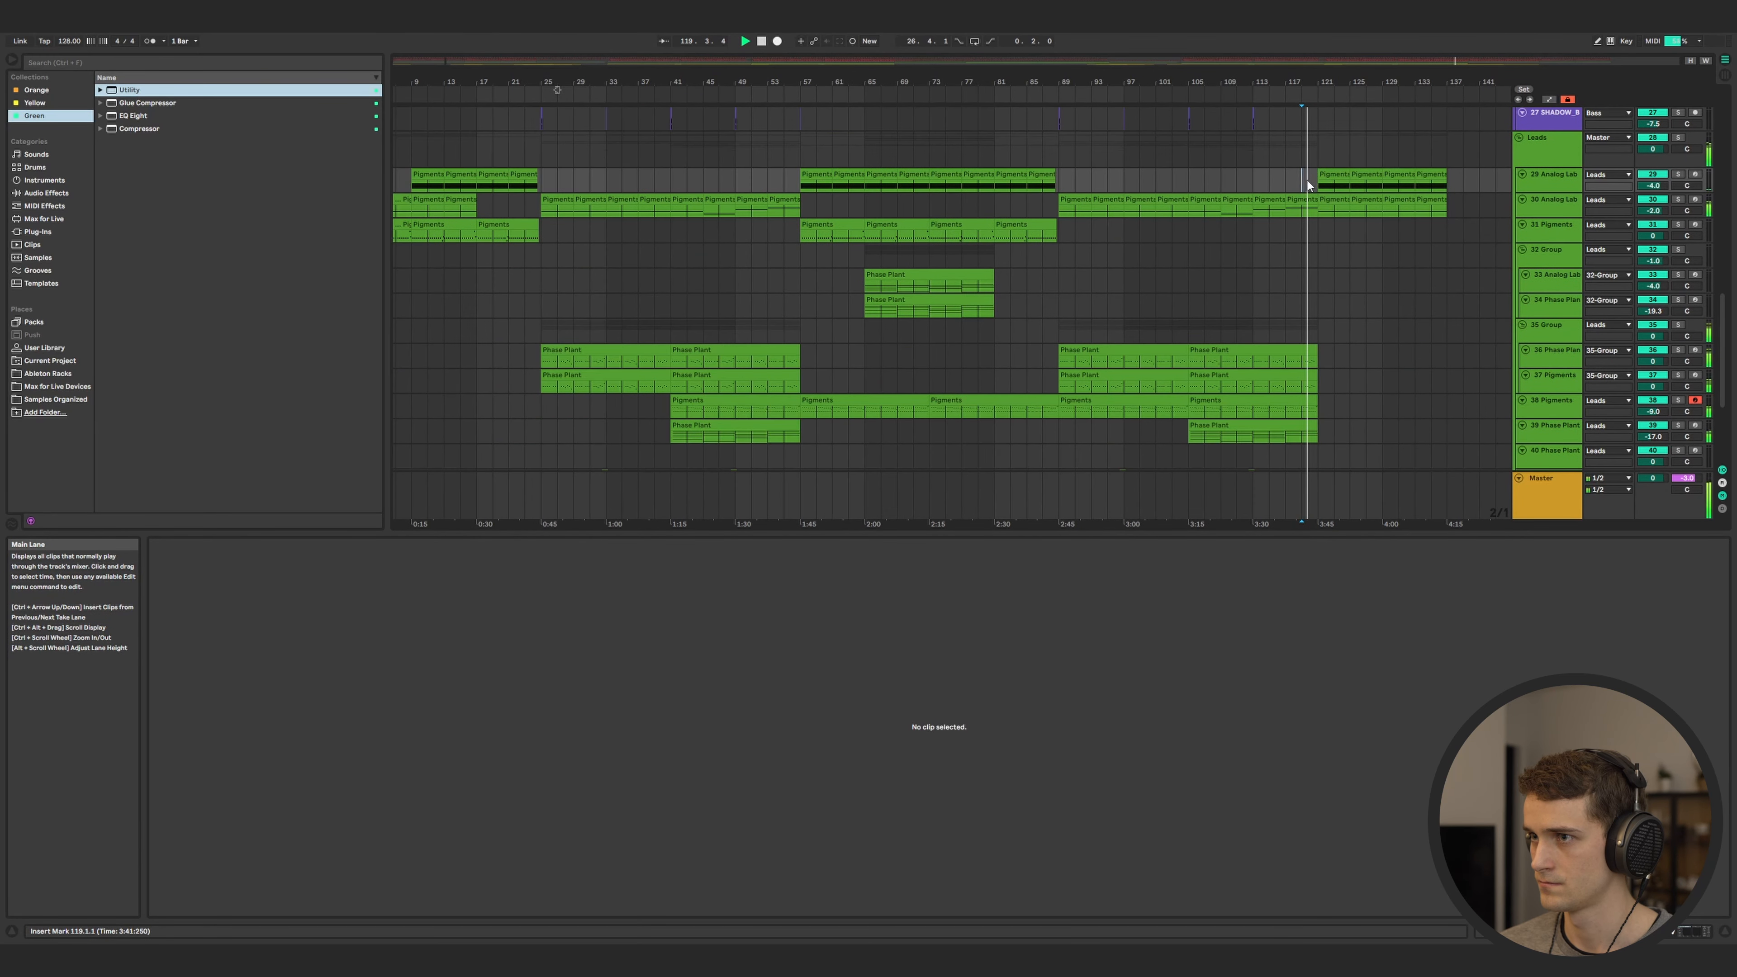
scroll(1270, 185, "down", 3)
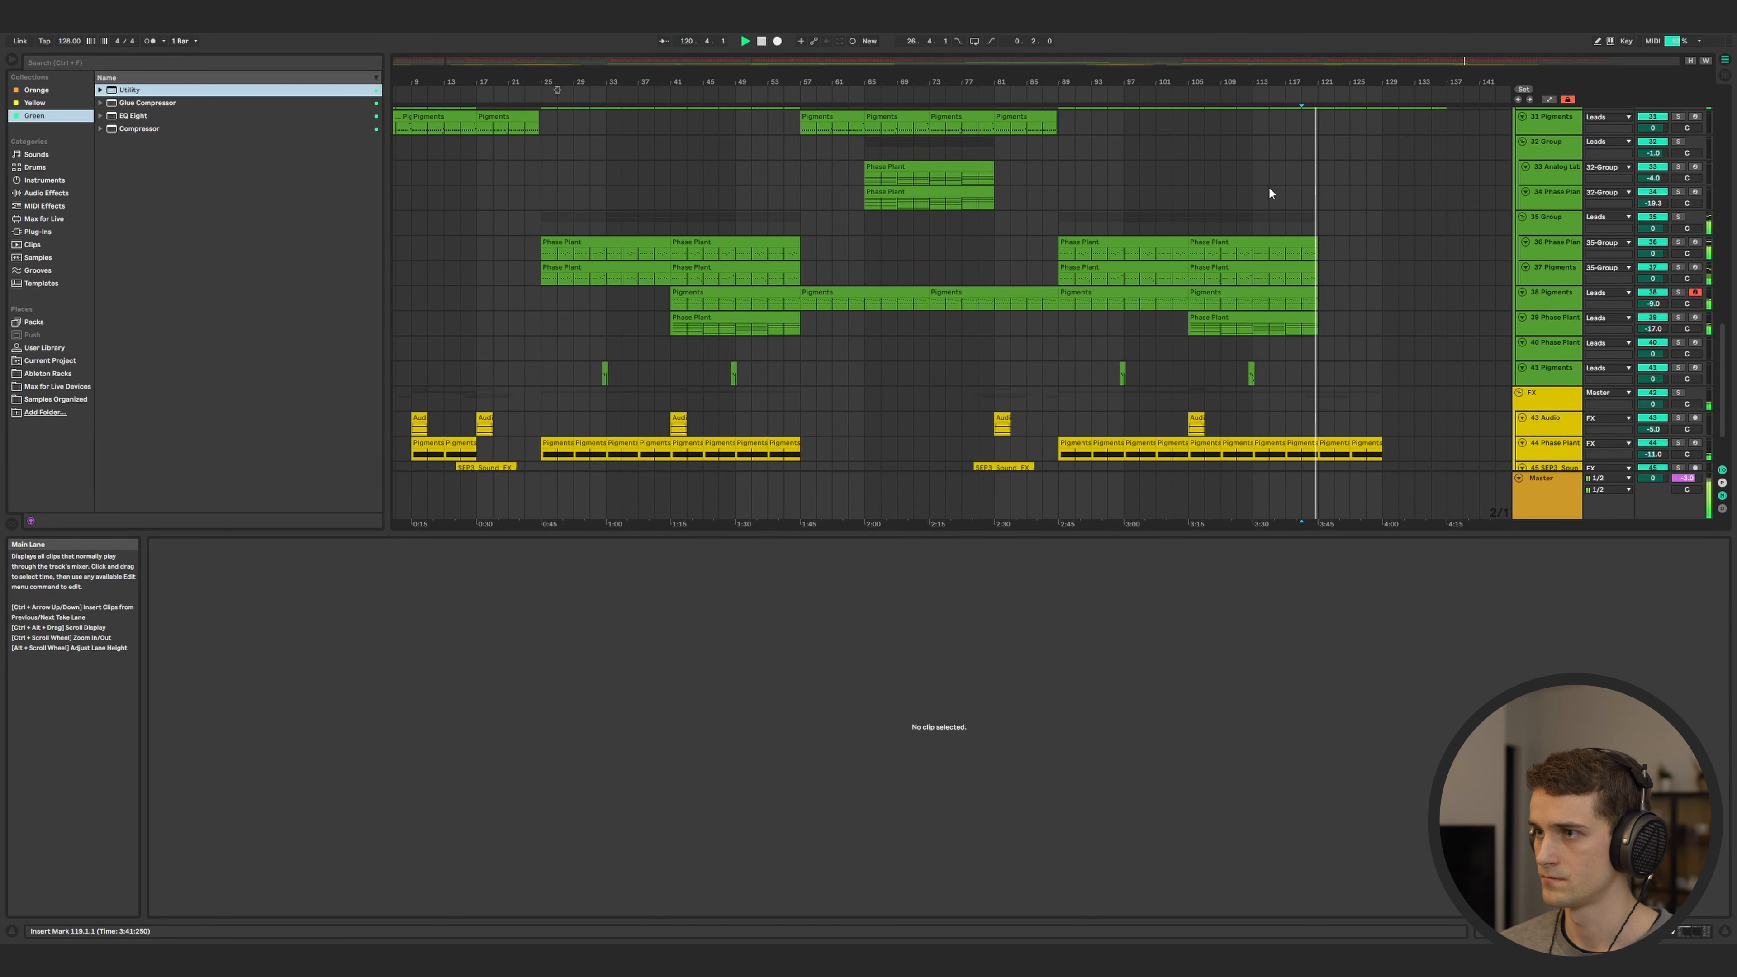
scroll(1261, 192, "up", 3)
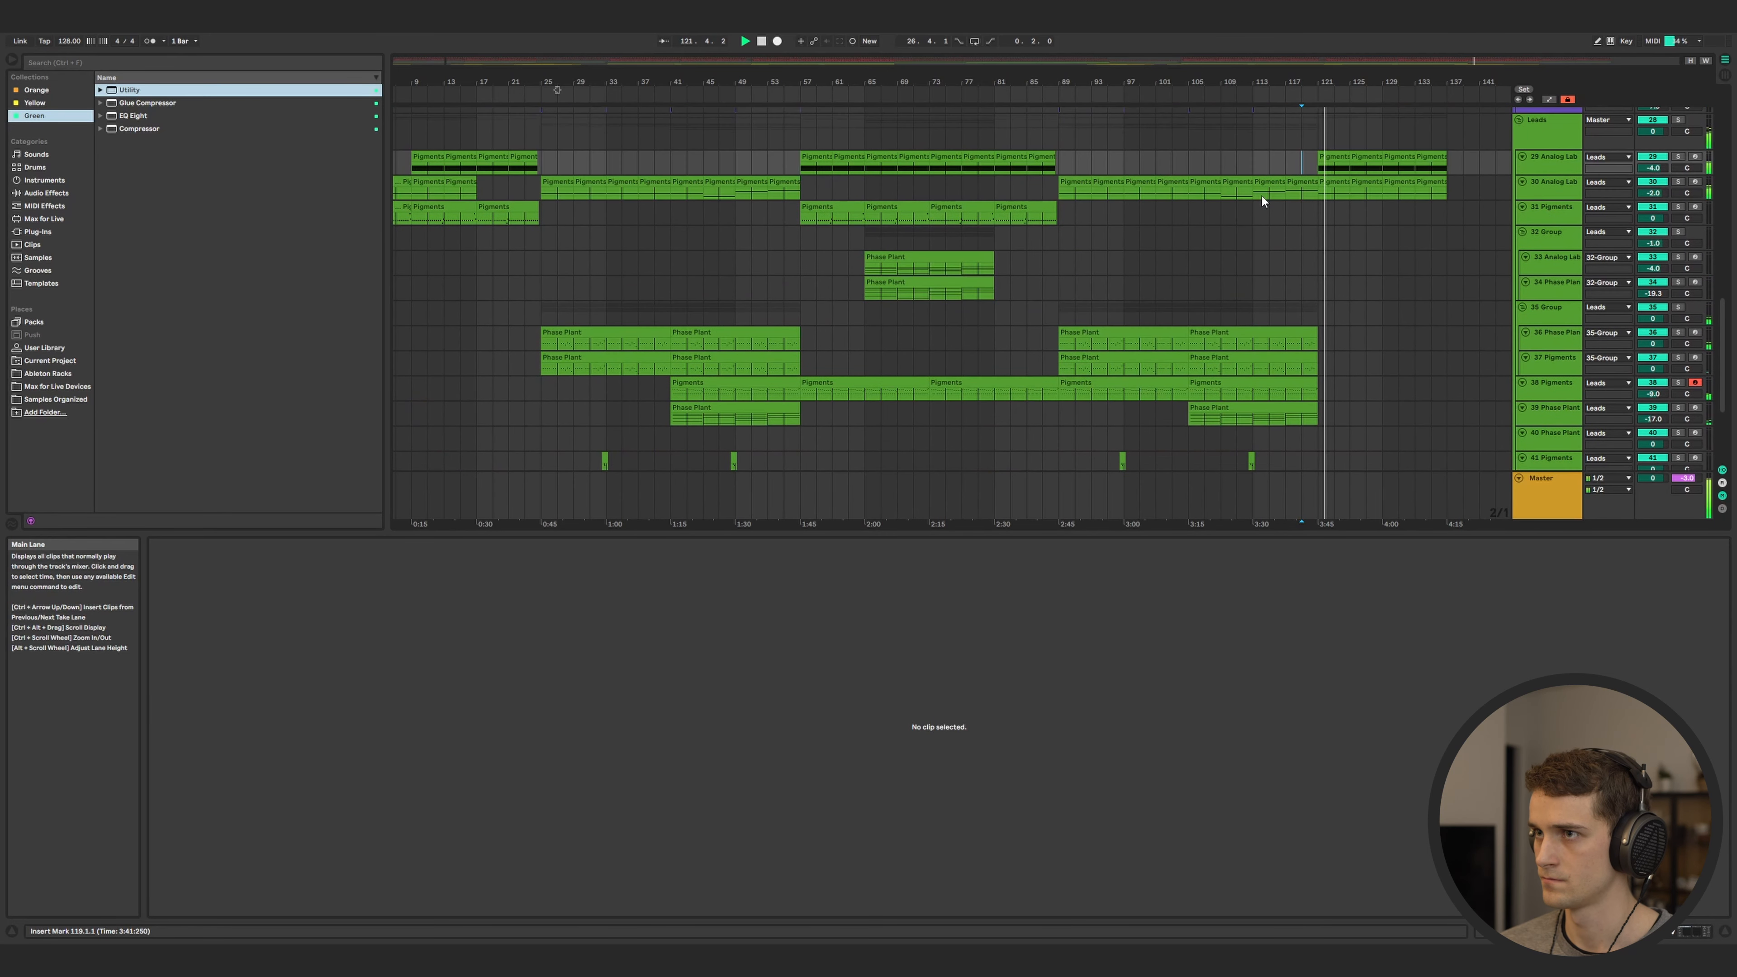
- Show the automation, enlarge the lane of Analog Lab track 29 and switch it to the SSF filter's Cutoff 1
key("a")
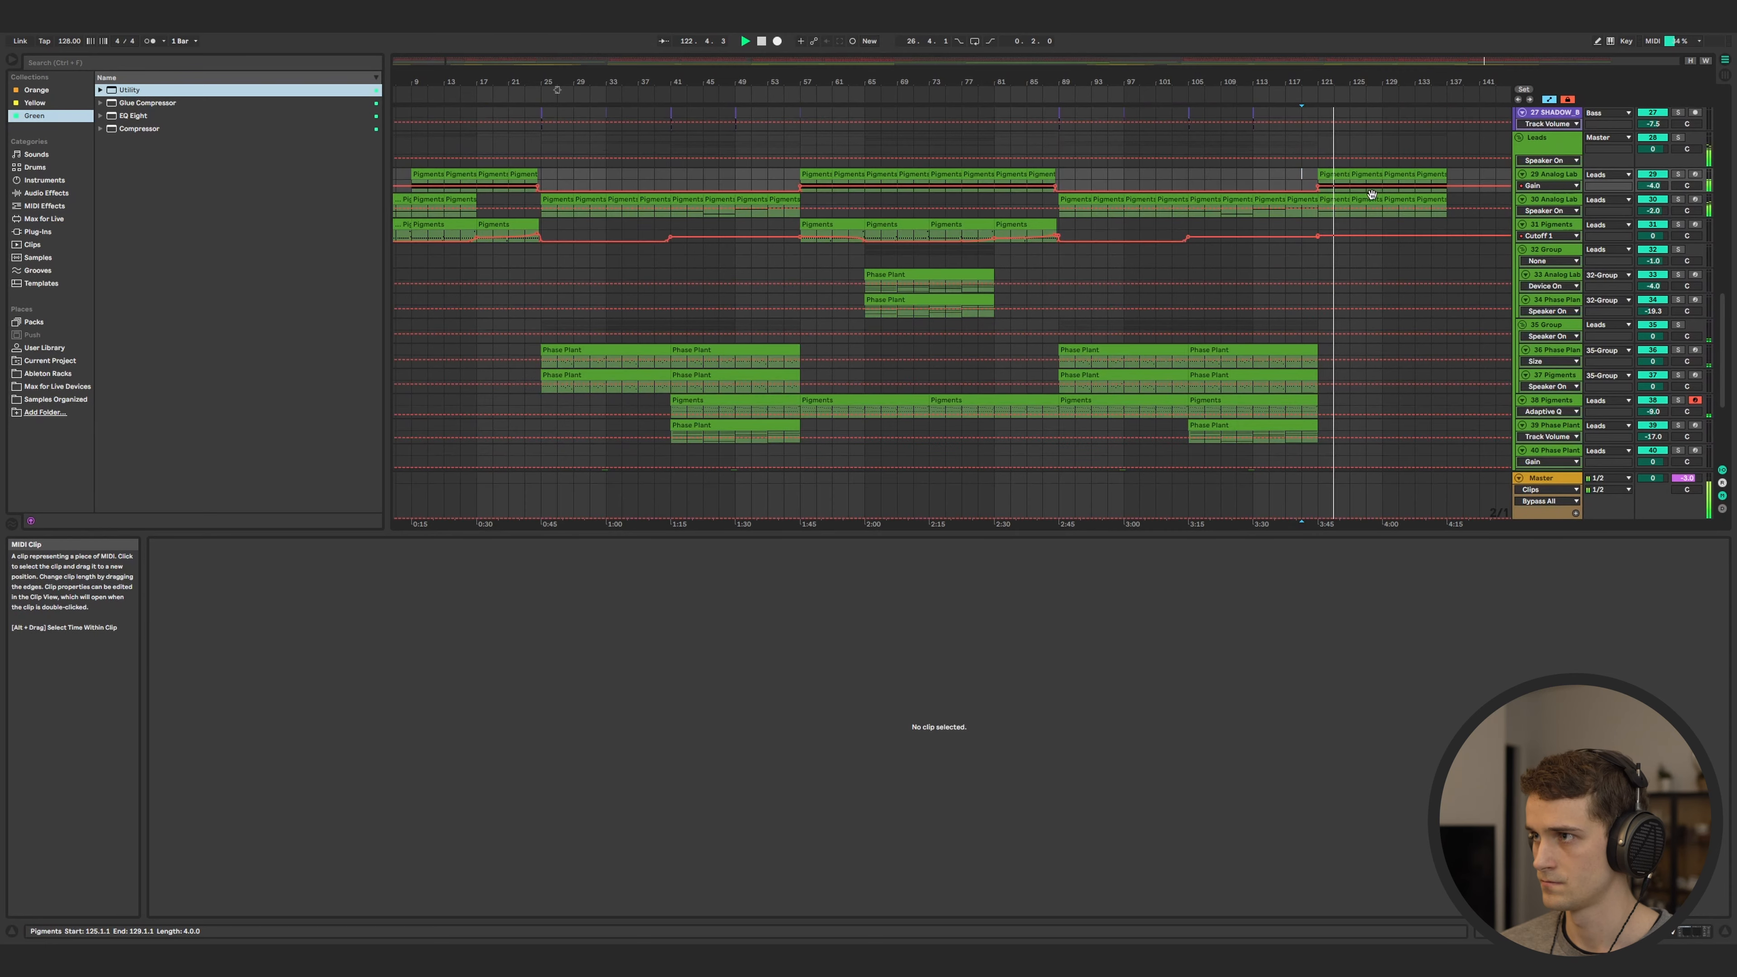
scroll(1370, 195, "up", 3)
scroll(1307, 191, "right", 2)
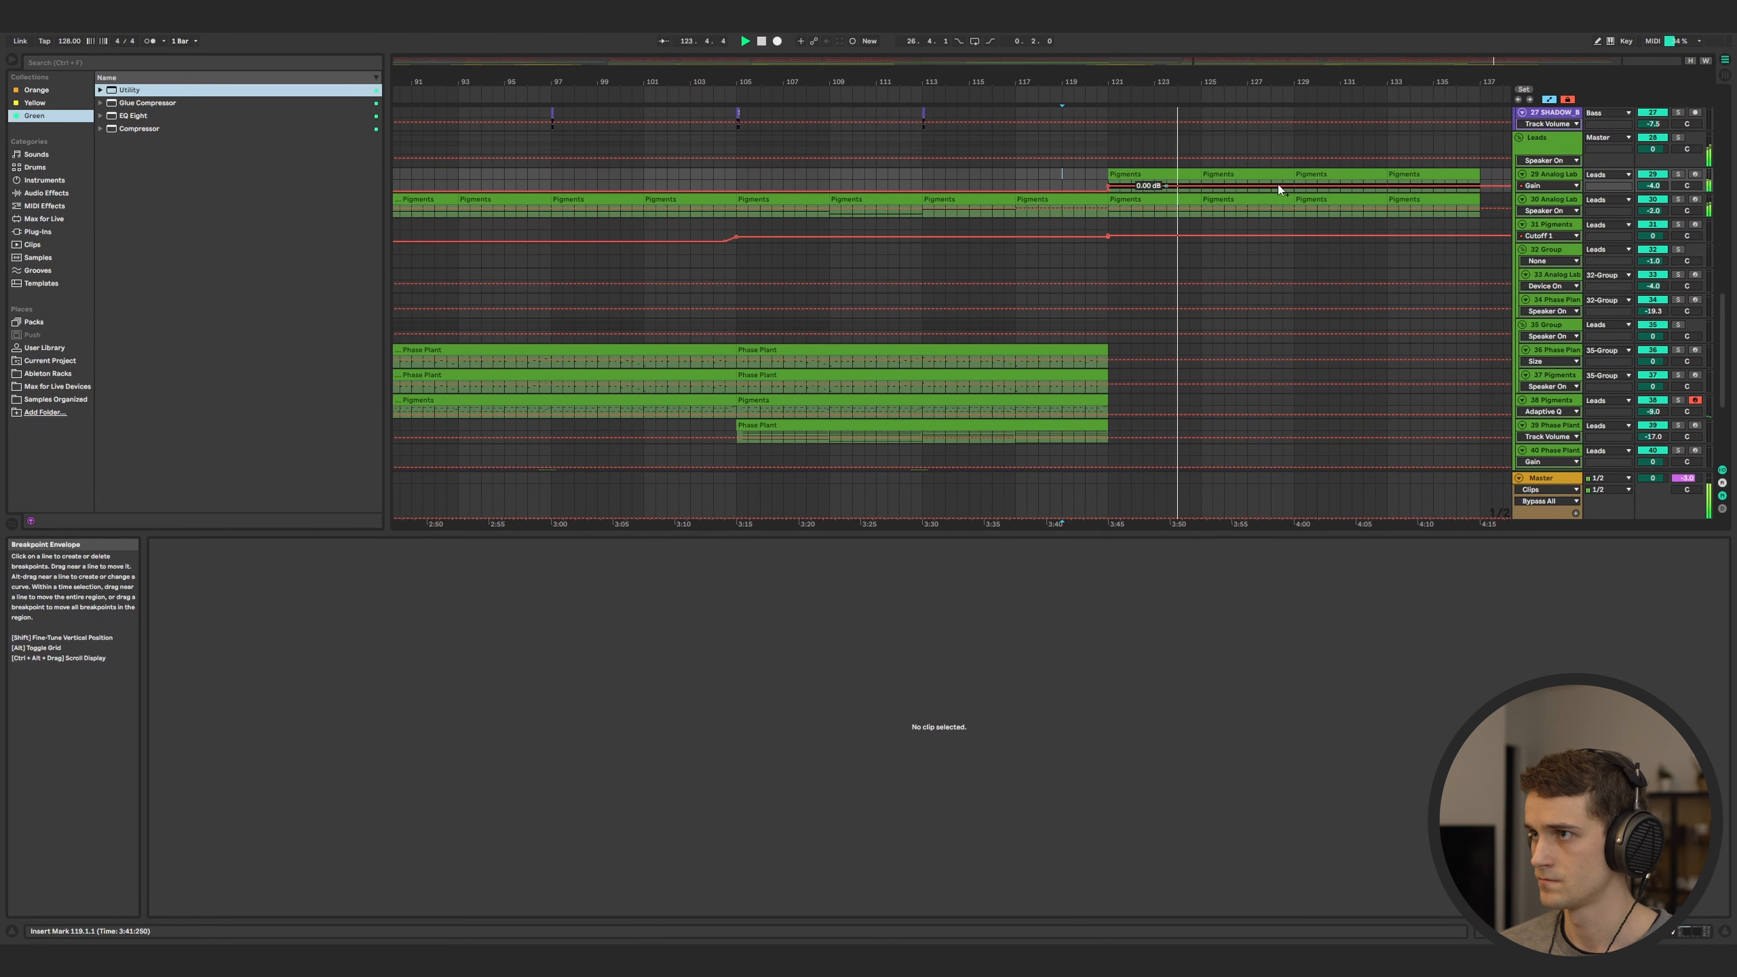
left_click_drag(1553, 194, 1552, 217)
left_click(1553, 187)
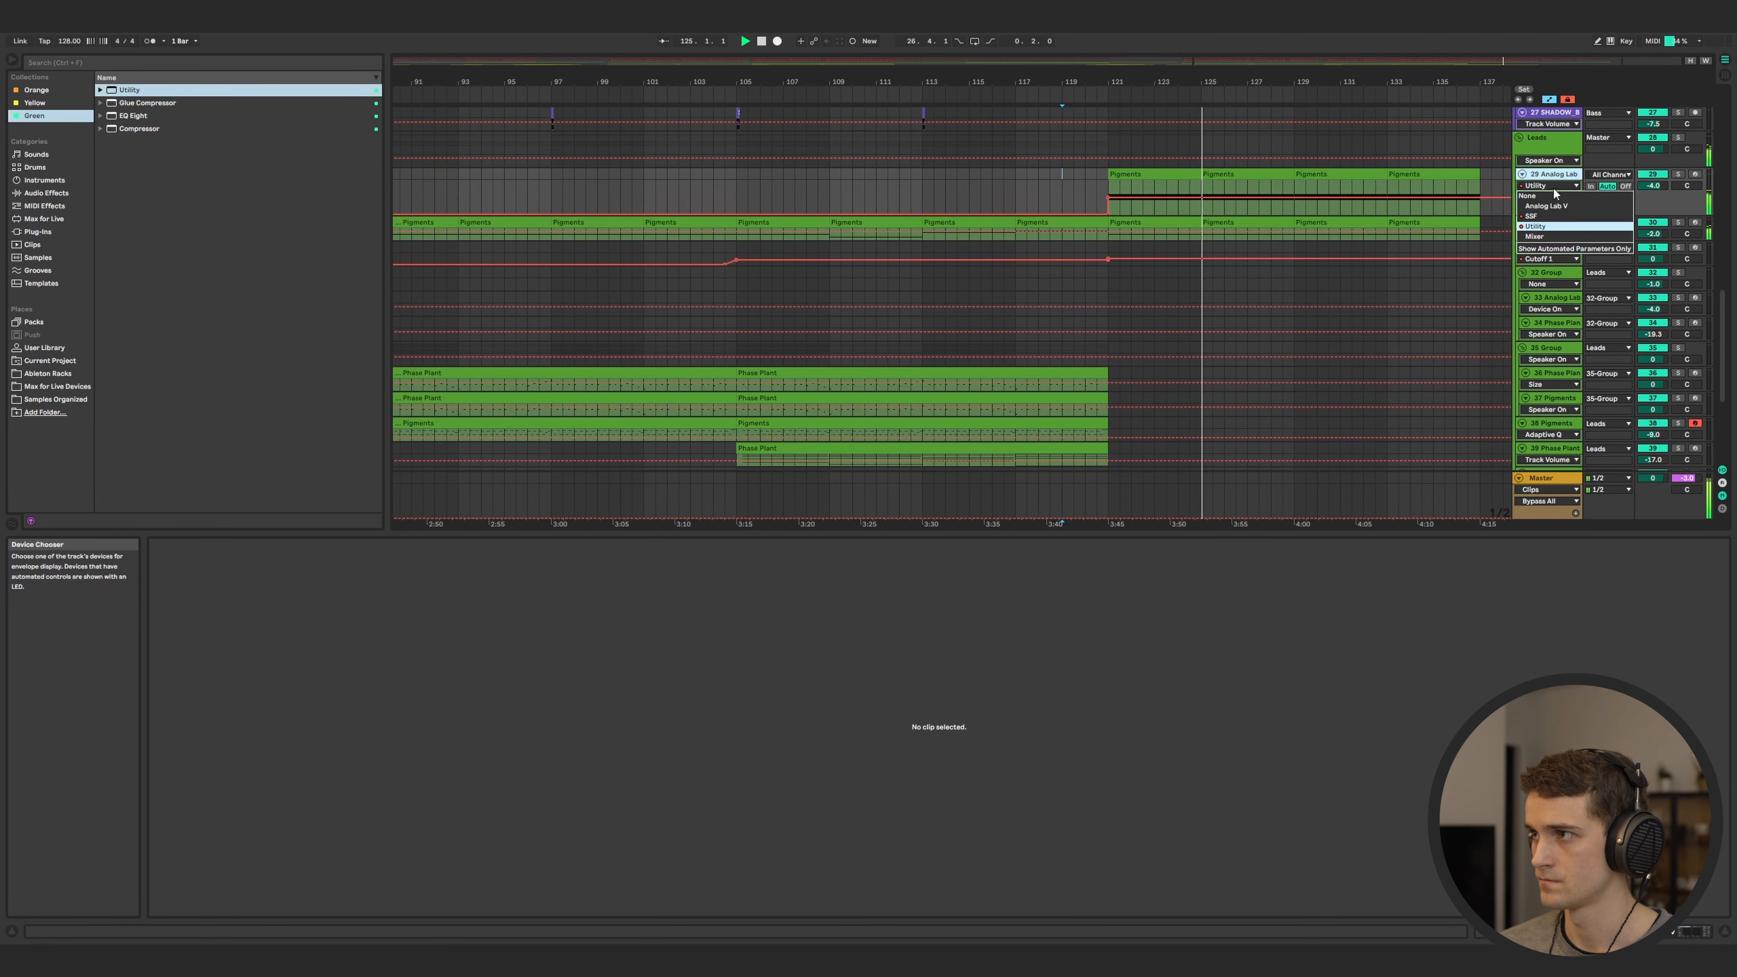
left_click(1531, 215)
- Automate the track 29 filter cutoff to fall from 20 kHz to 364 Hz by bar 129, and hide the automation
left_click_drag(1110, 206, 1291, 182)
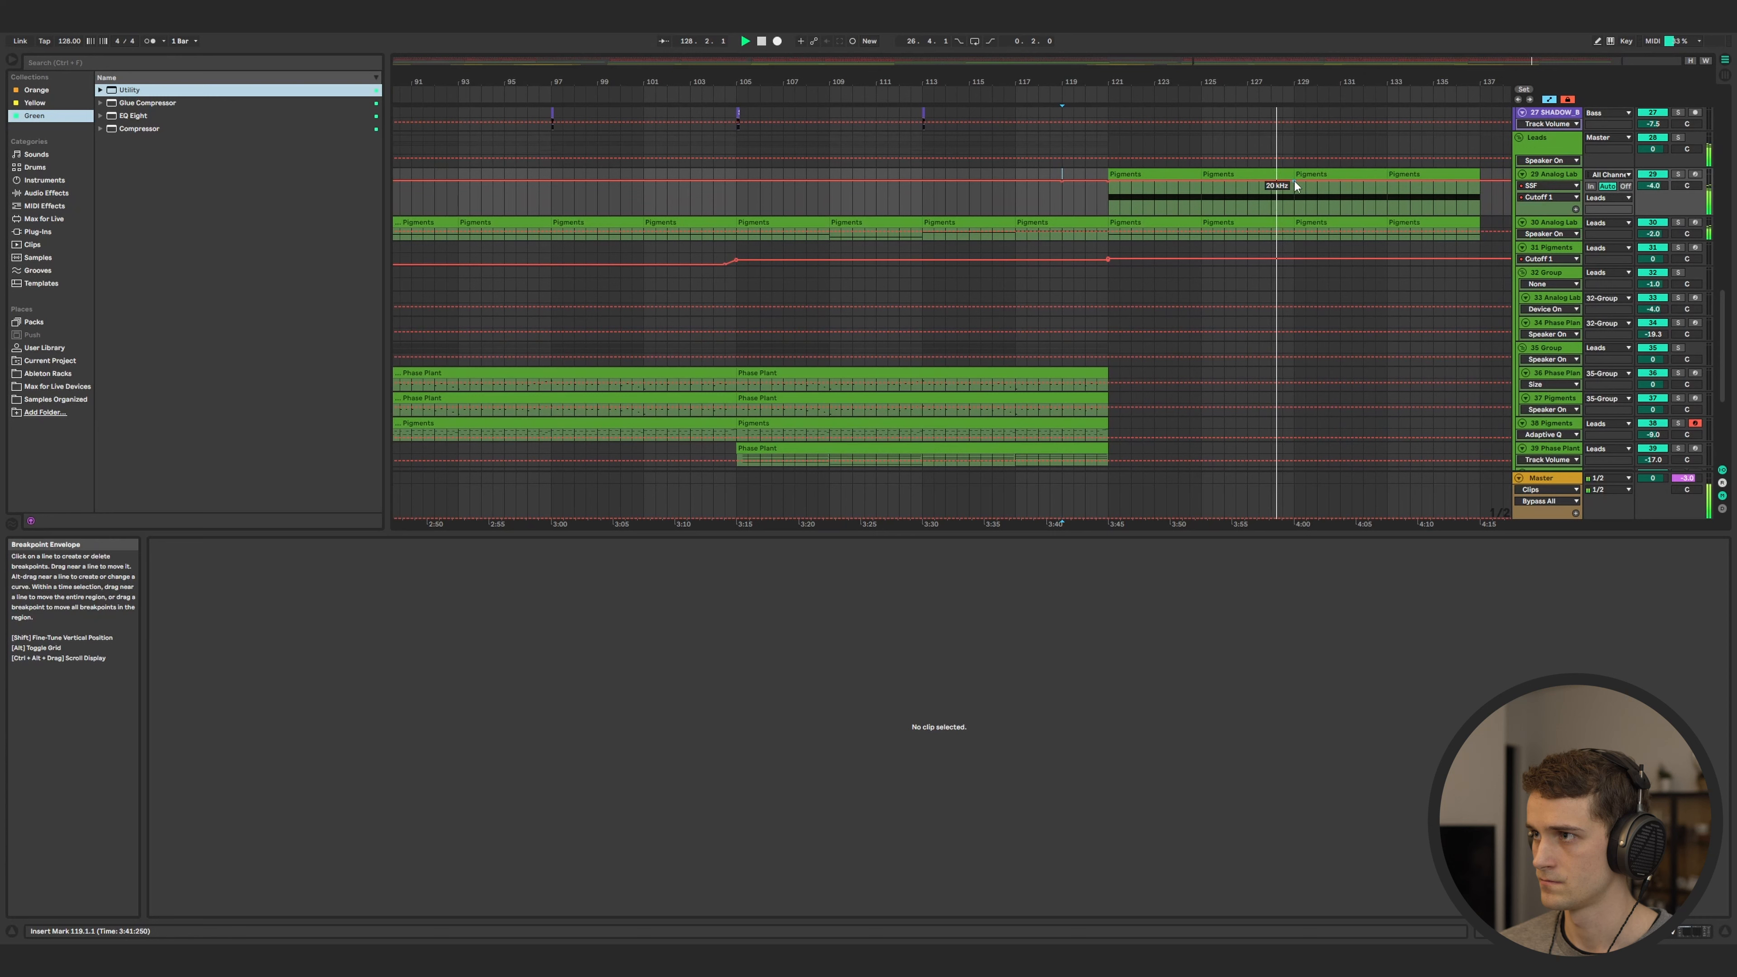
mouse_move(1293, 183)
left_mouse_down()
mouse_move(1273, 181)
mouse_move(1294, 201)
left_mouse_up()
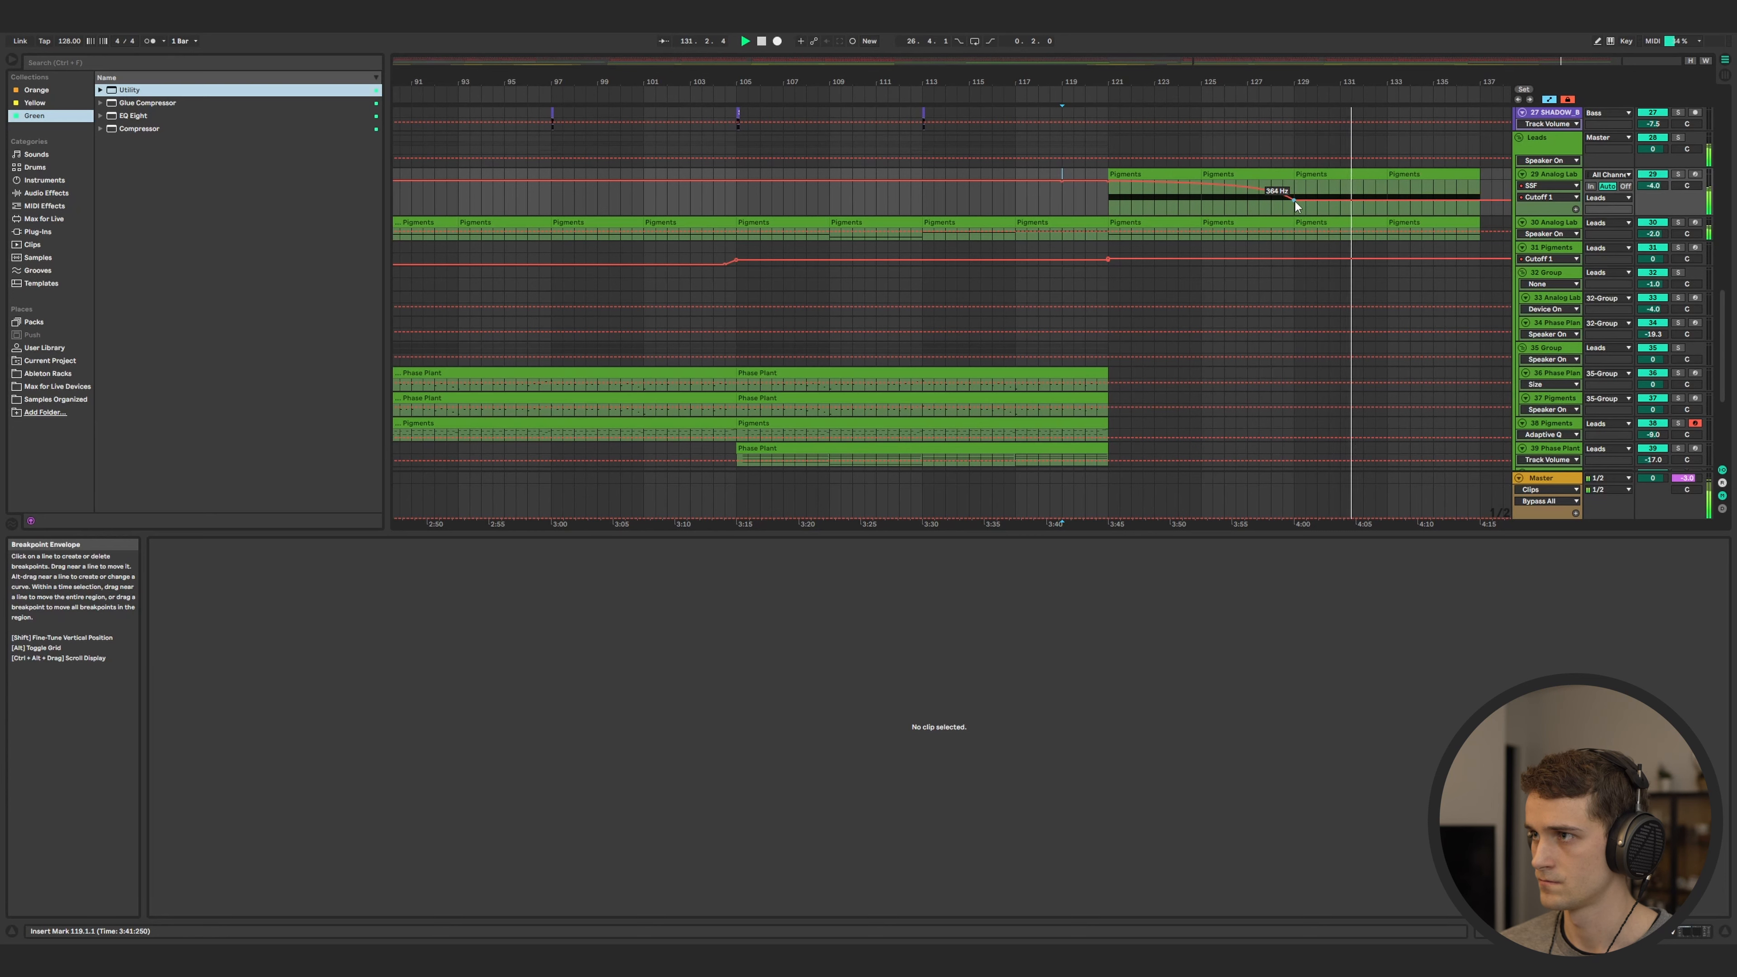
key("a")
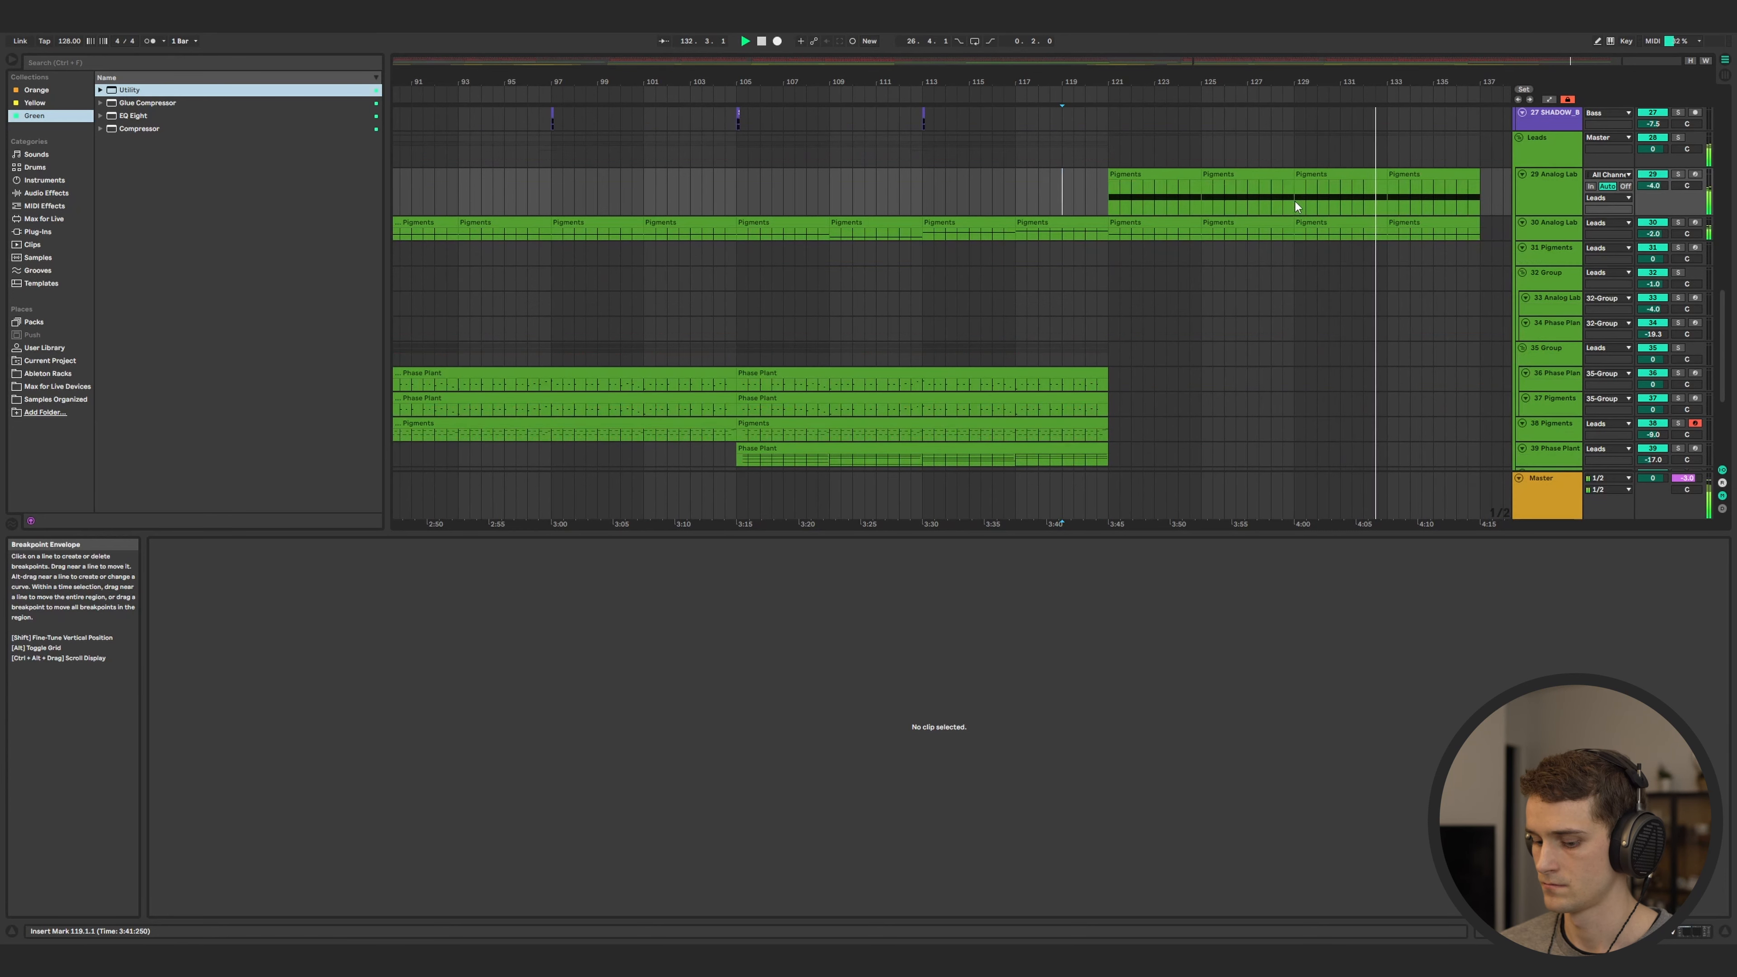
- Lower the Hihat group's volume to -4.0 dB
key("w")
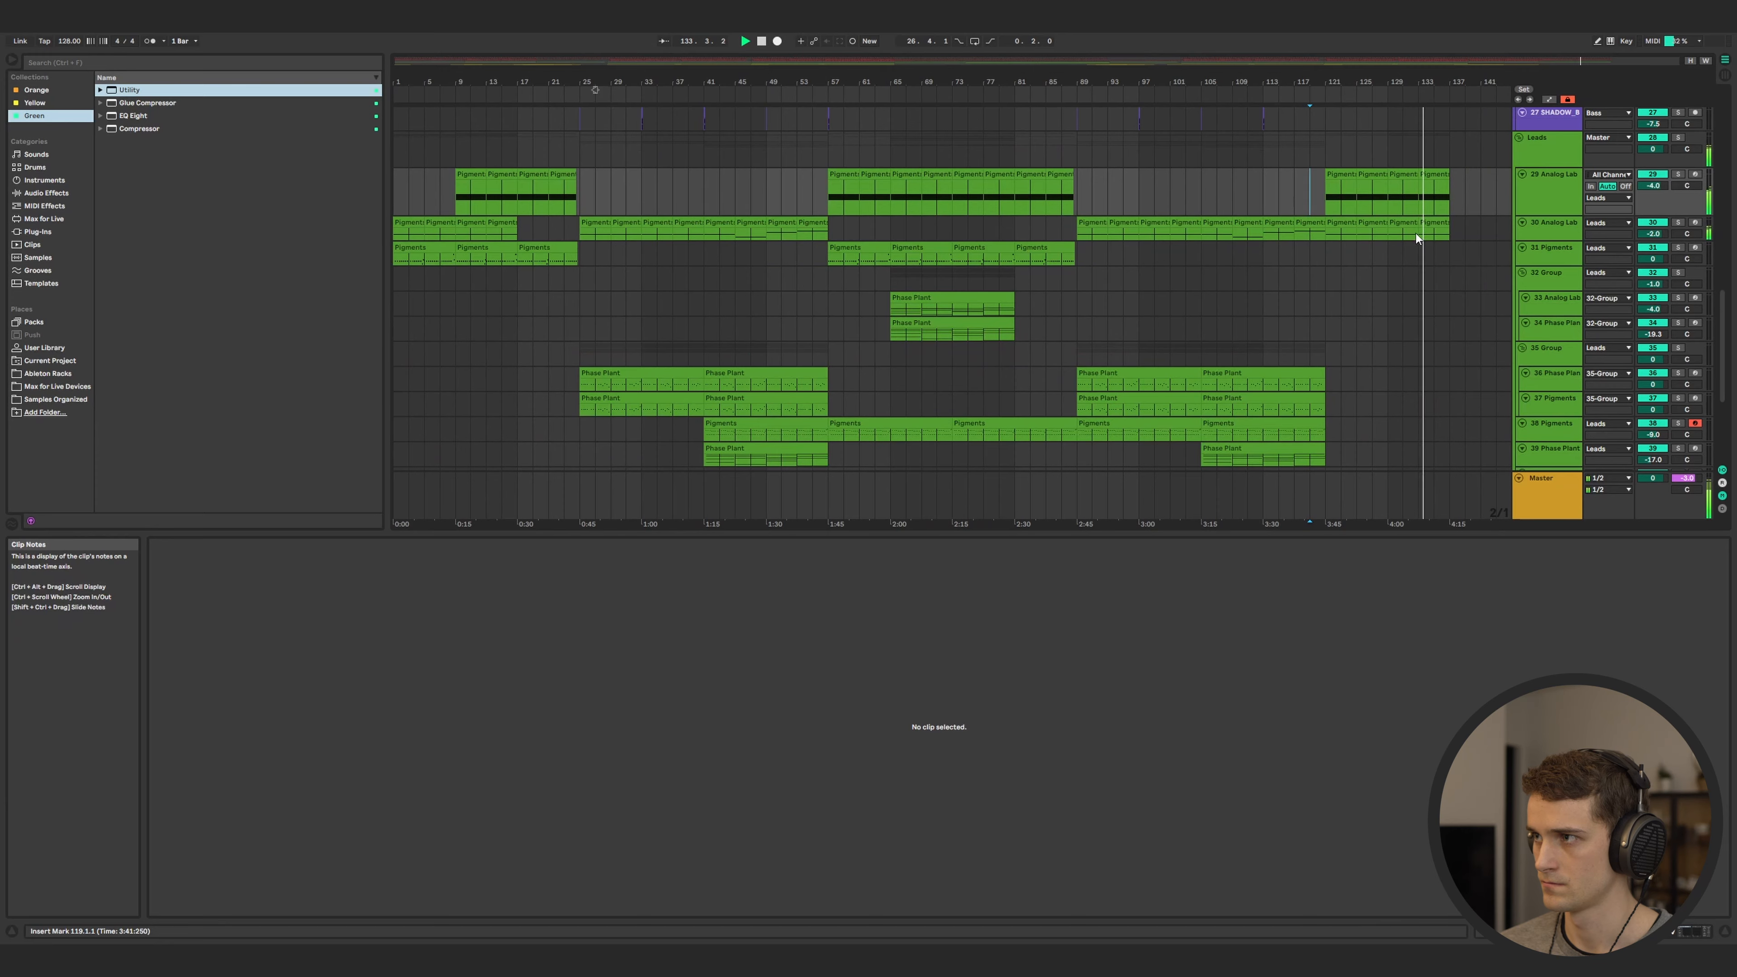
scroll(1416, 234, "down", 6)
scroll(1388, 233, "up", 20)
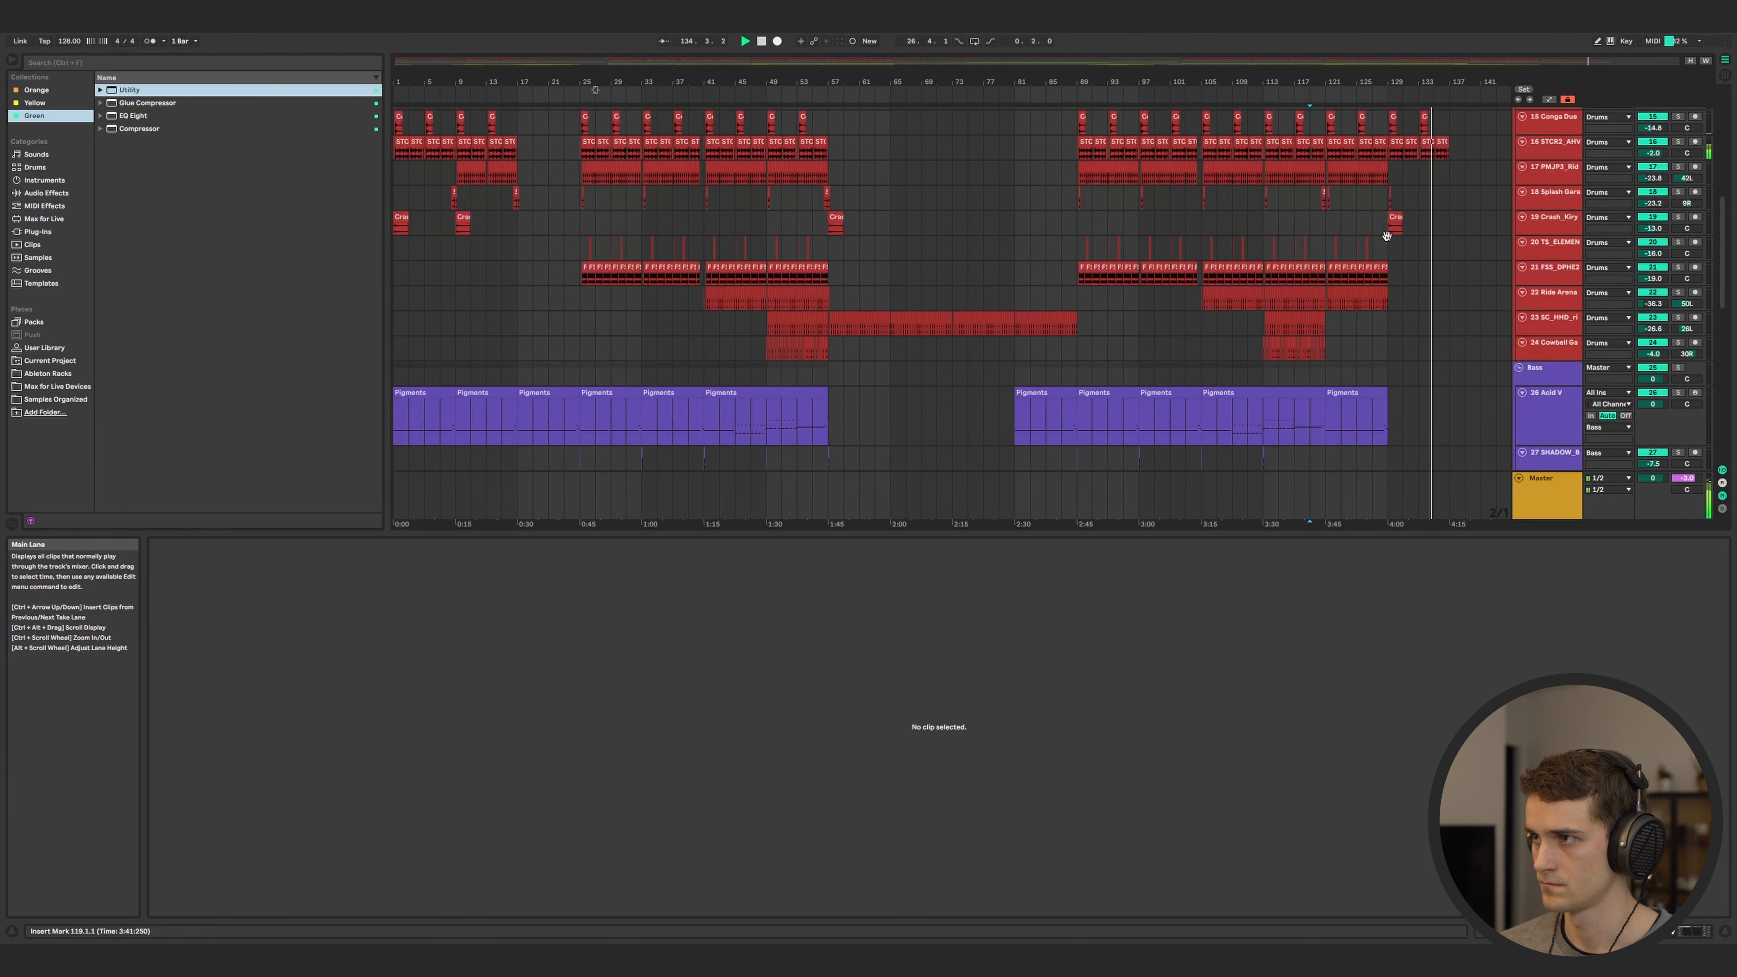
left_click(1553, 211)
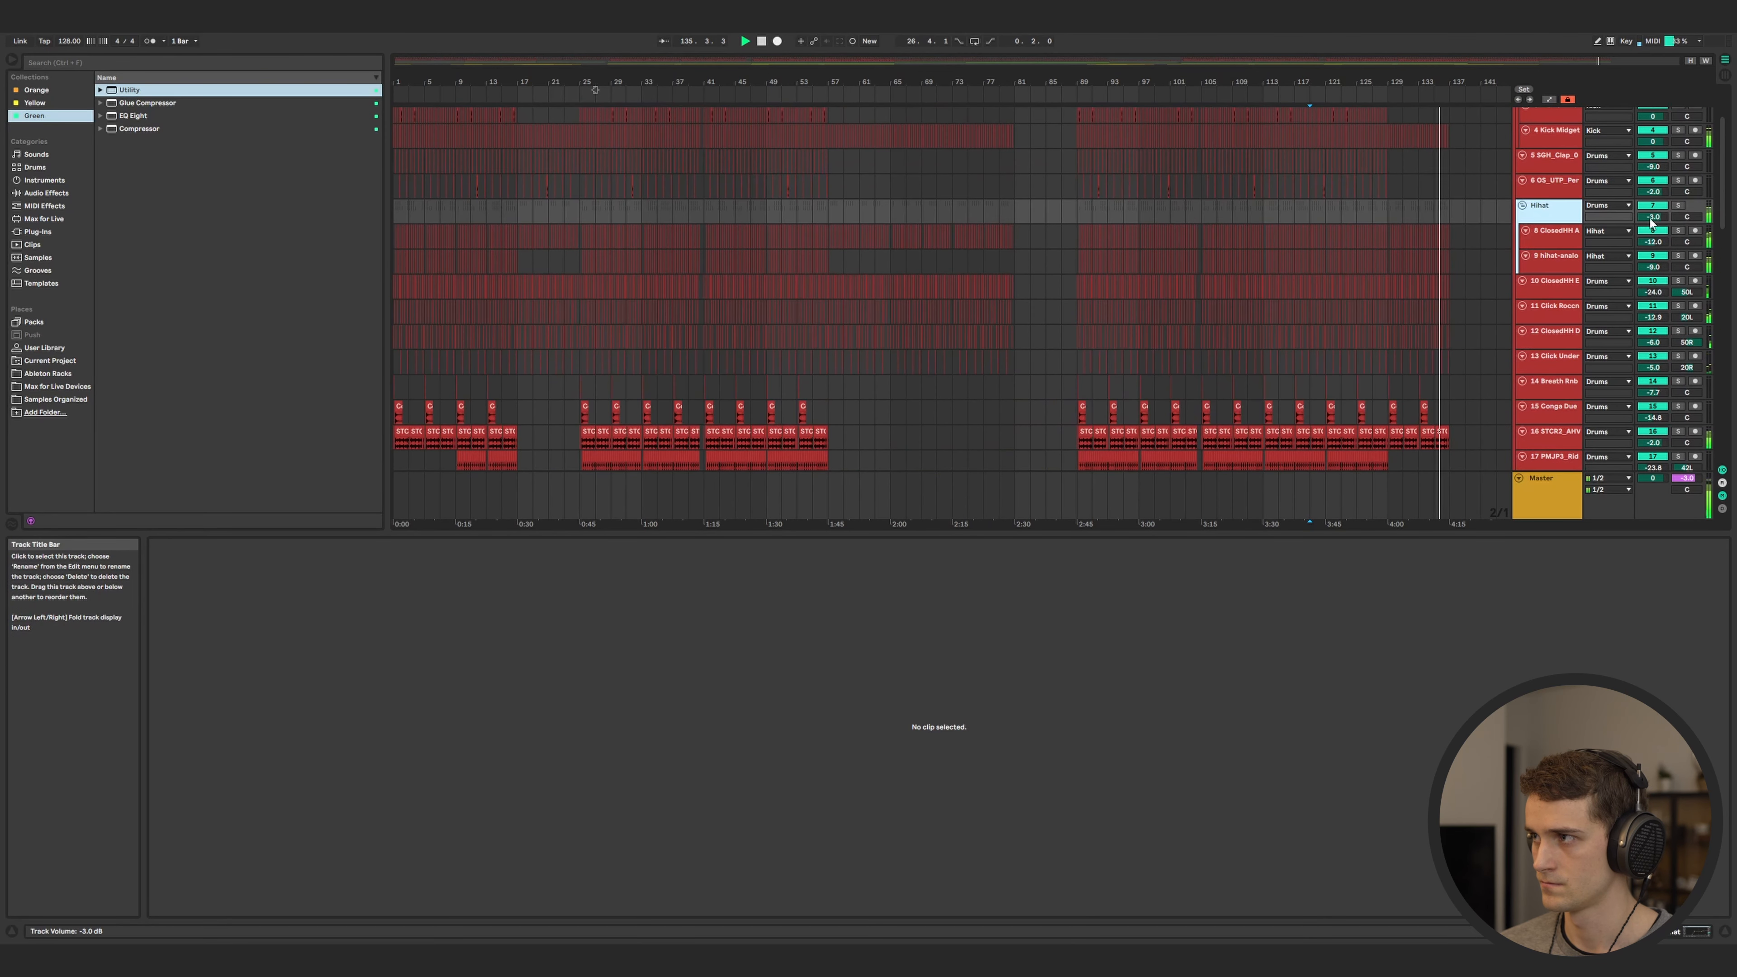
scroll(1652, 218, "down", 1)
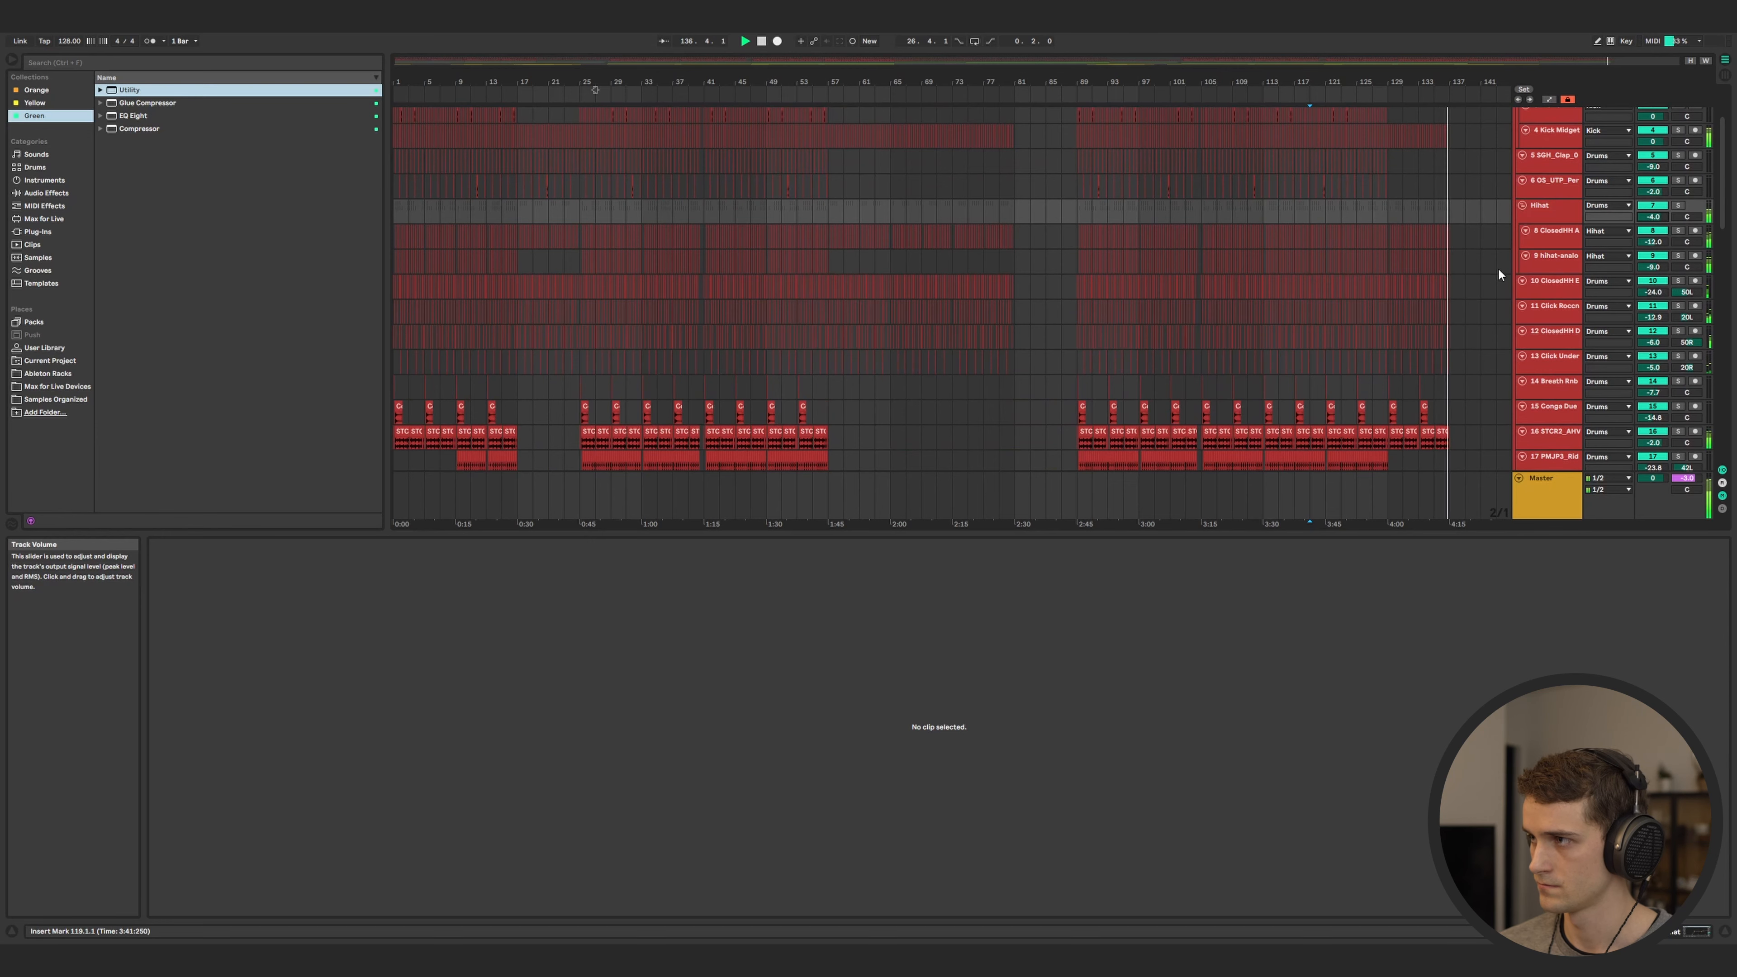
- Look over the full arrangement from drums to FX, including the lead group's clips from bar 25 and the break around bars 63 to 67
scroll(1498, 275, "down", 3)
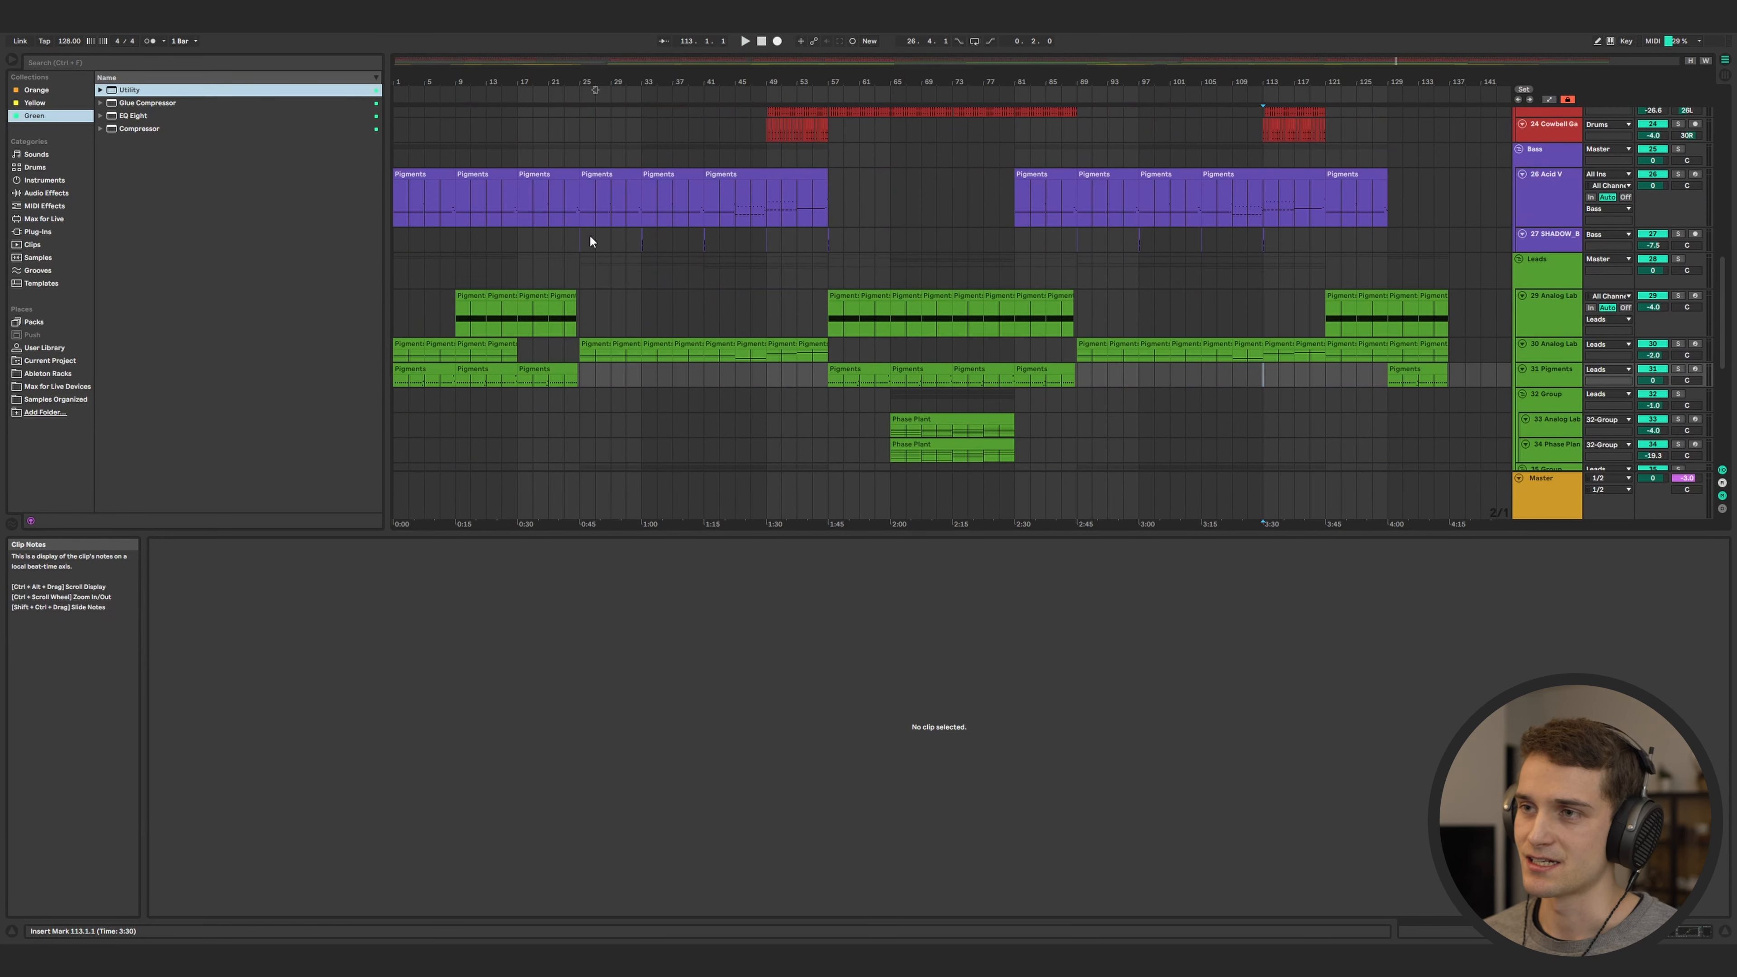
scroll(587, 256, "up", 6)
scroll(599, 254, "down", 12)
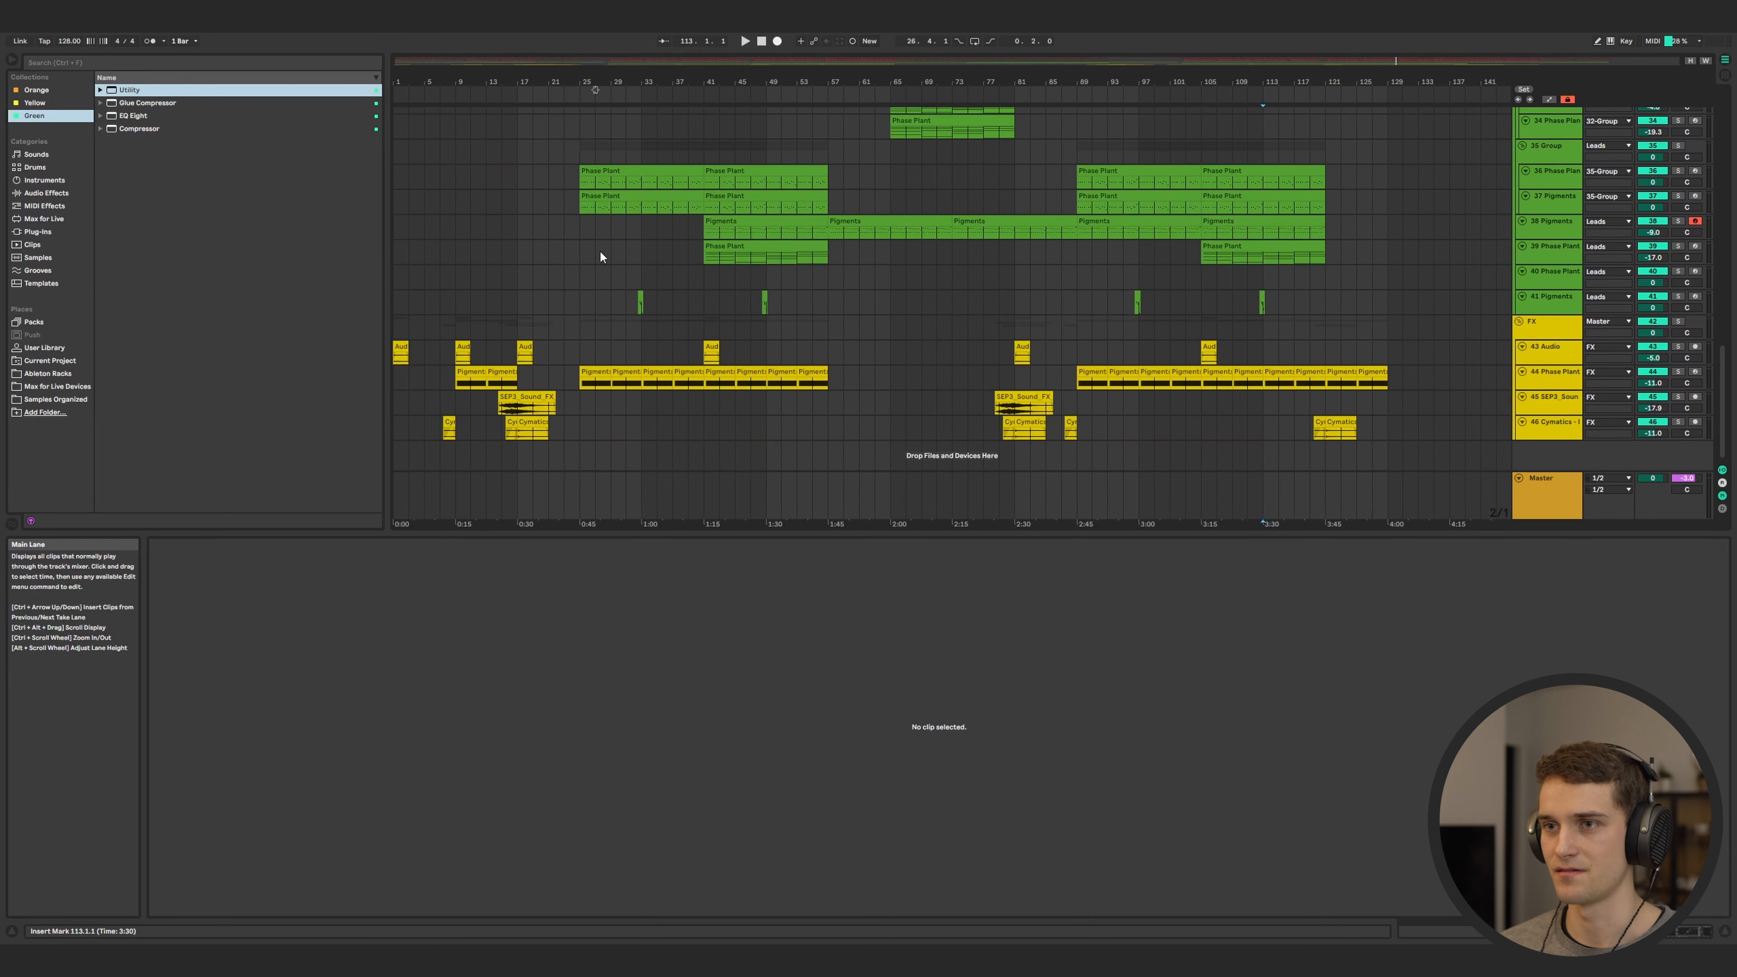
left_click_drag(576, 454, 723, 424)
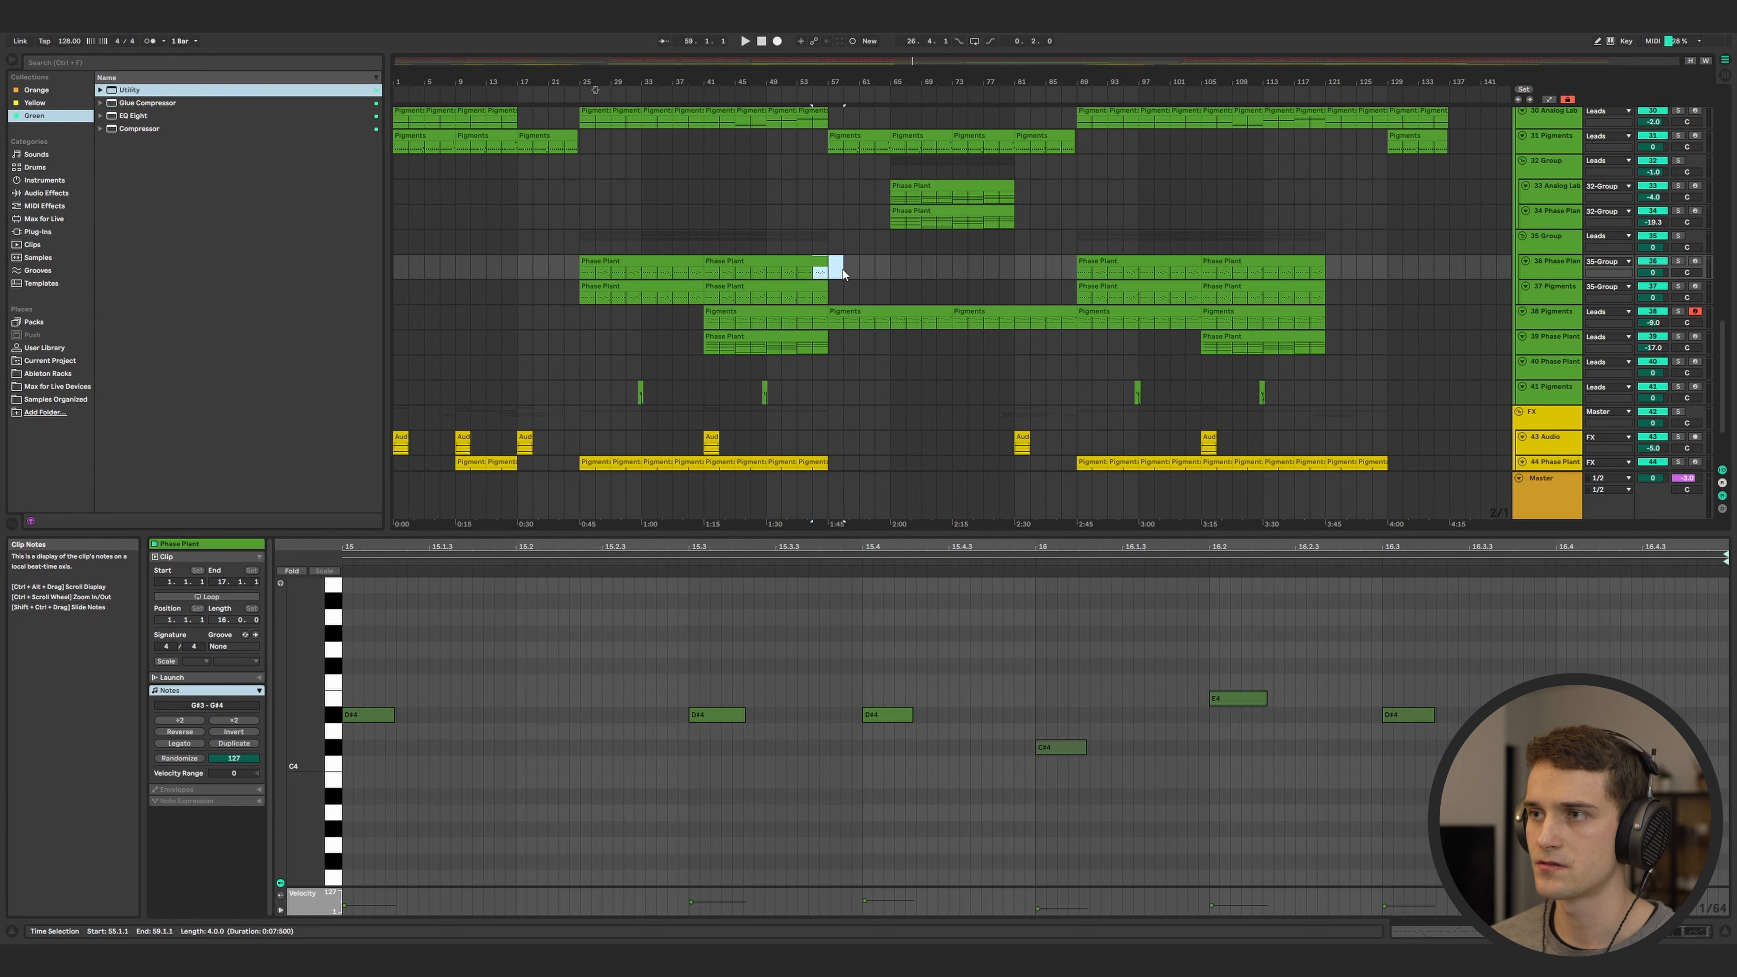
left_click_drag(878, 237, 902, 241)
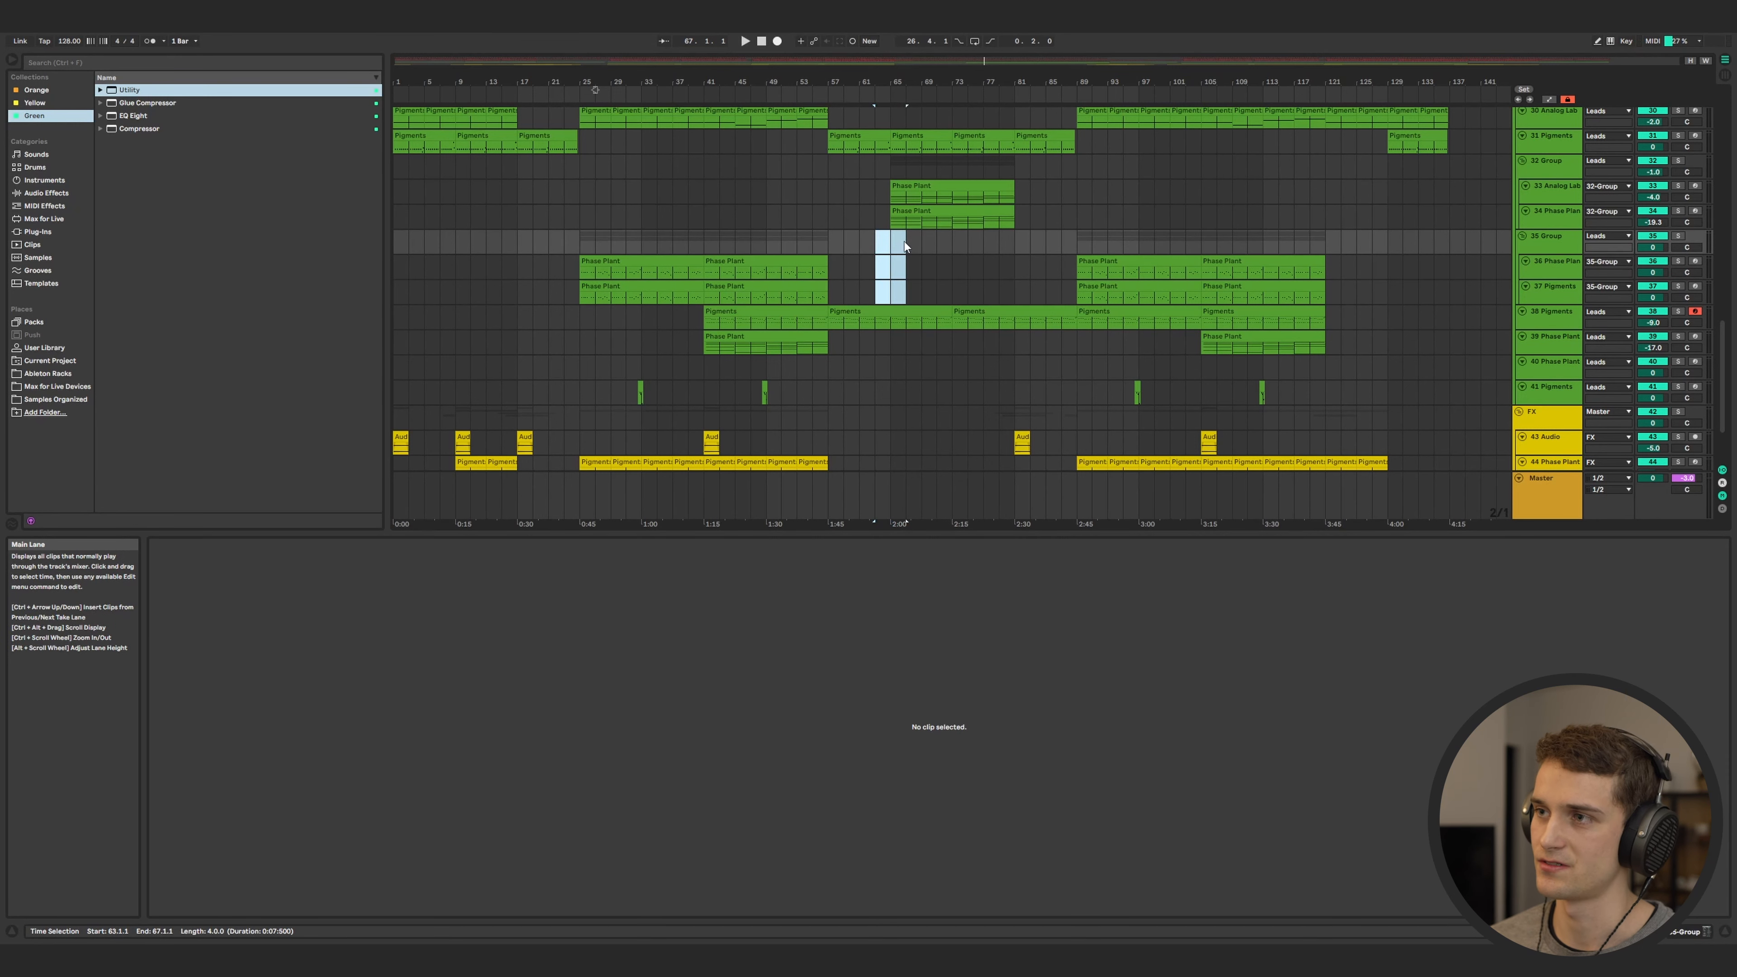
scroll(720, 255, "up", 4)
left_click(580, 349)
left_click(584, 380)
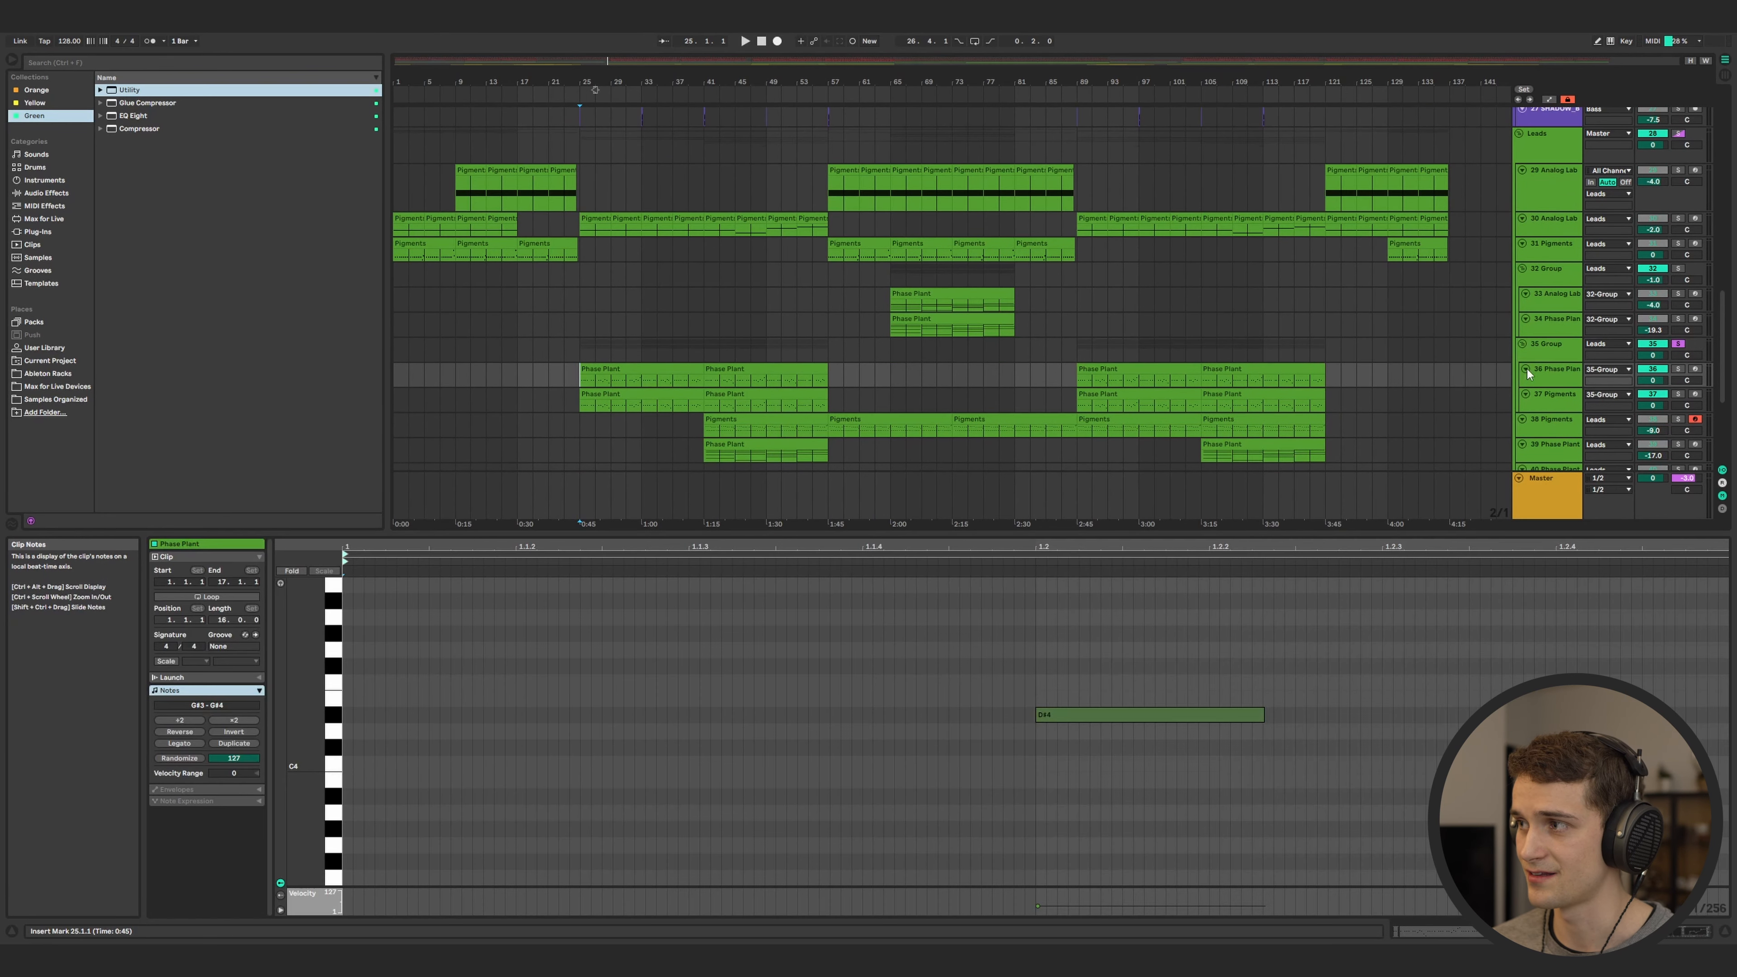
- Solo Phase Plant track 36, show its devices, toggle the Further chain in its Audio Effect Rack, and clear the solo
left_click(1680, 370)
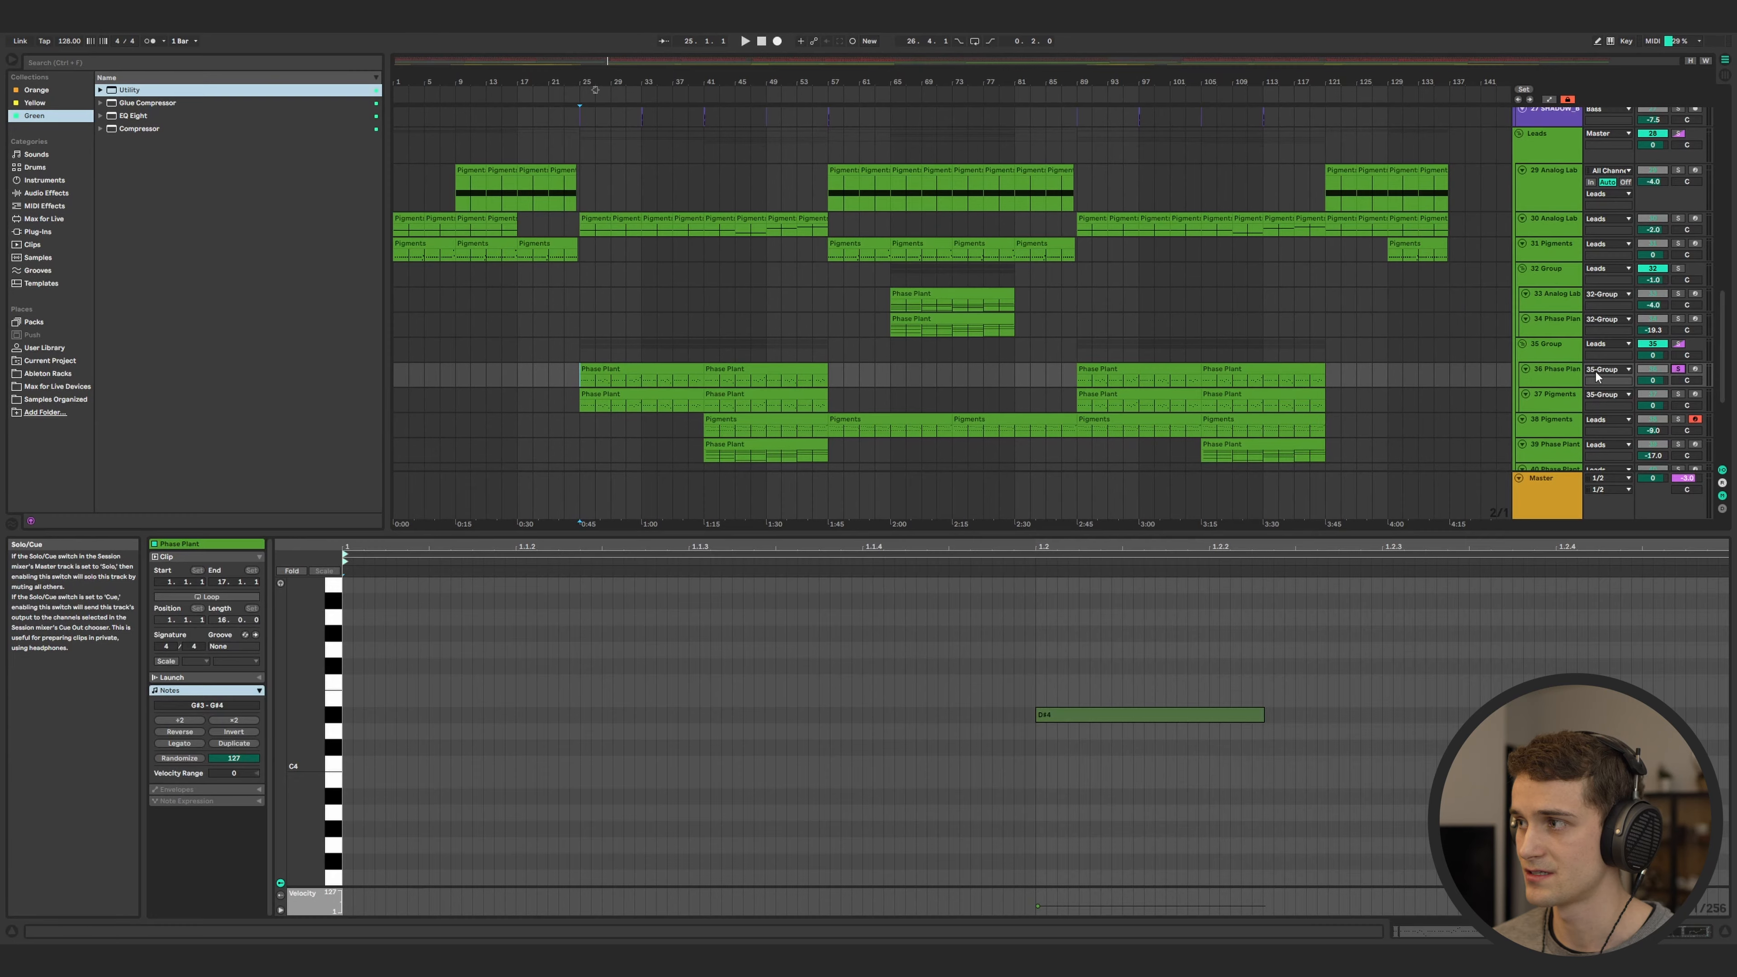
key("shift+Tab")
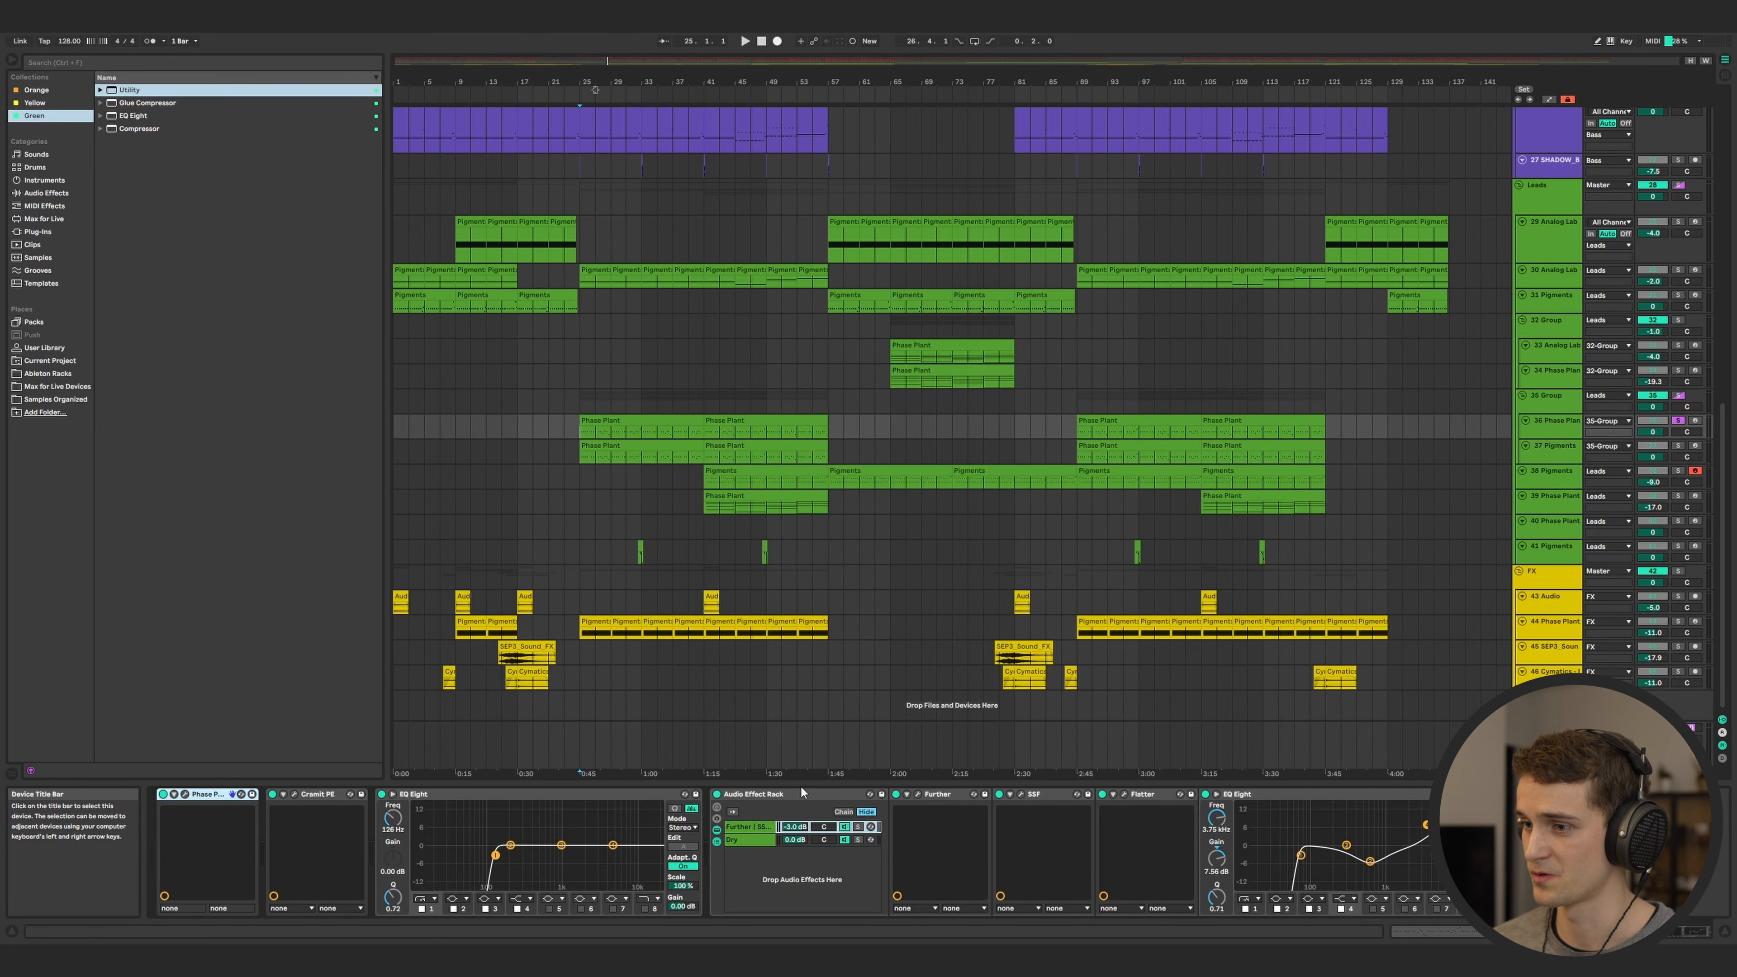
left_click(845, 827)
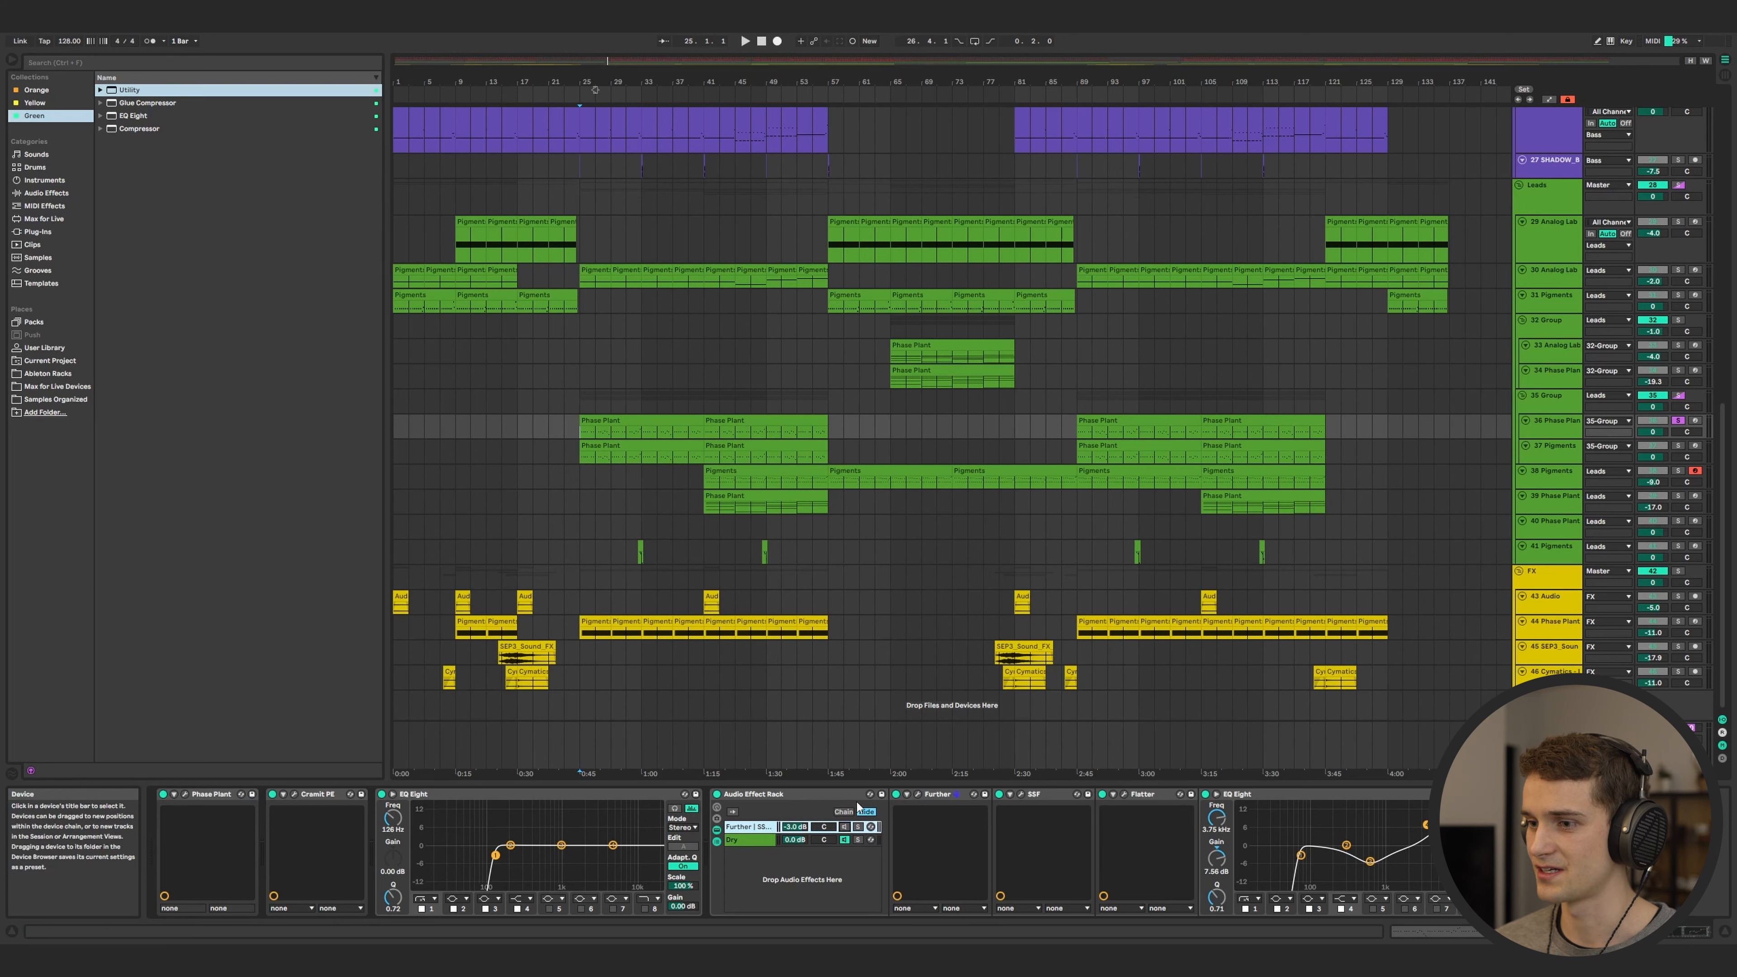
left_click(1678, 421)
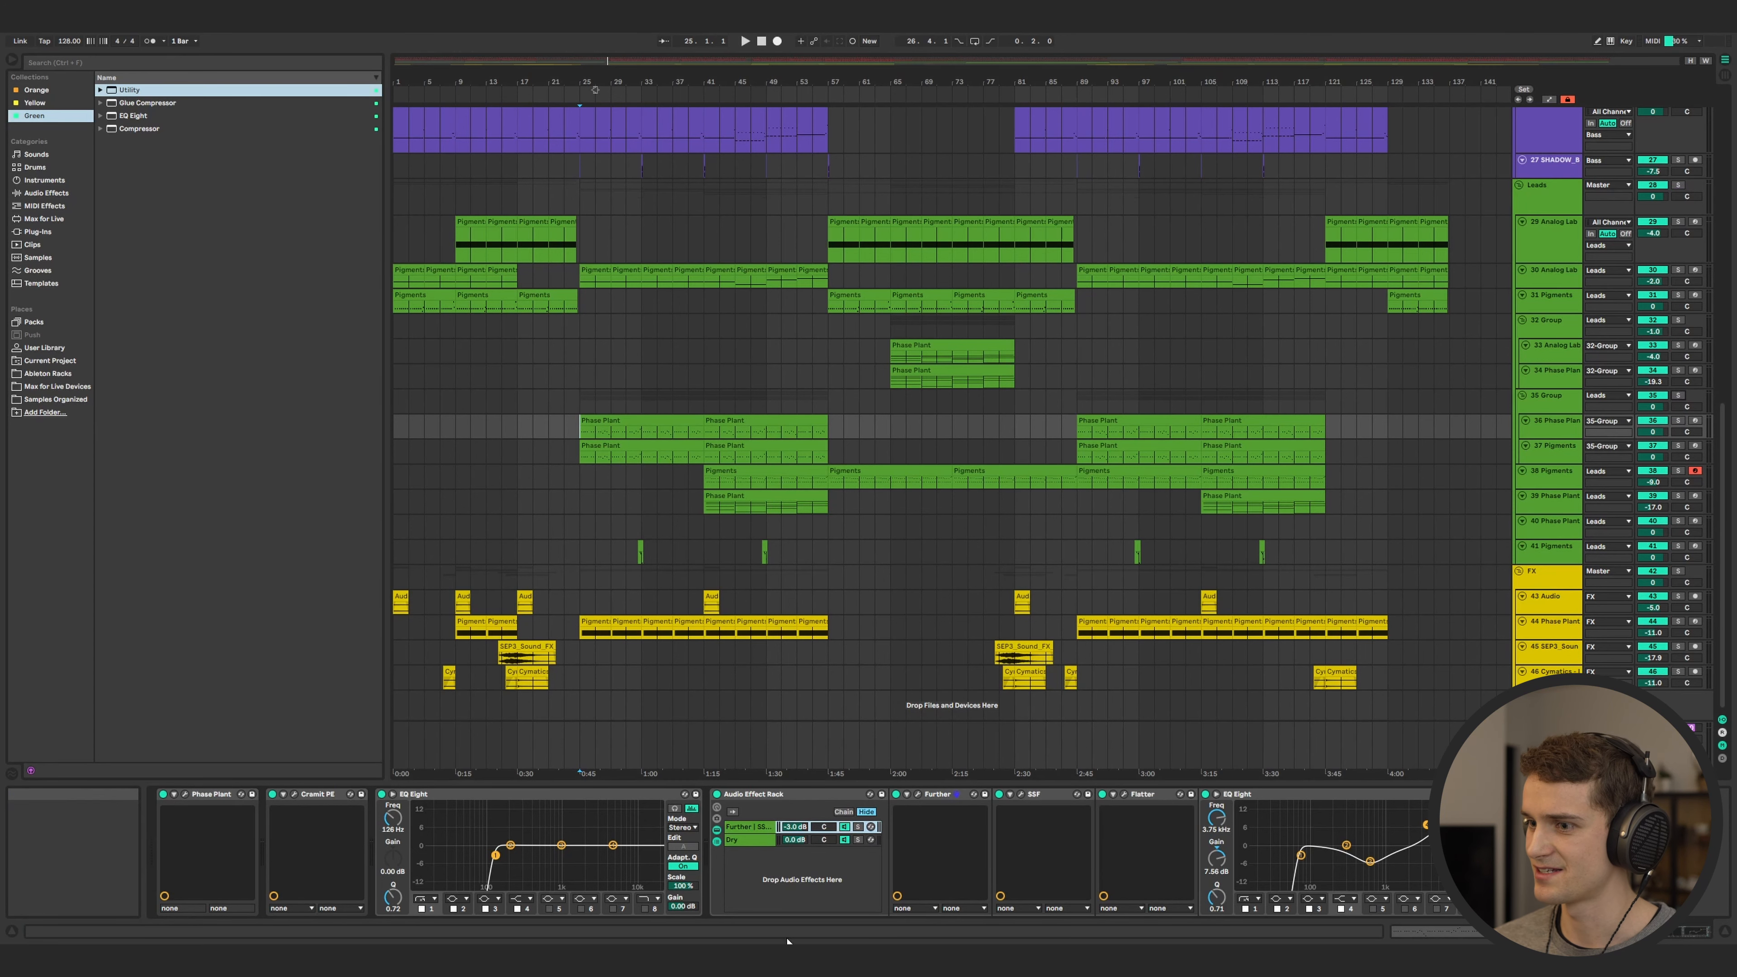
- Play the drop from bar 23 and compare the lead with the rack's Further chain switched off and on
key("space")
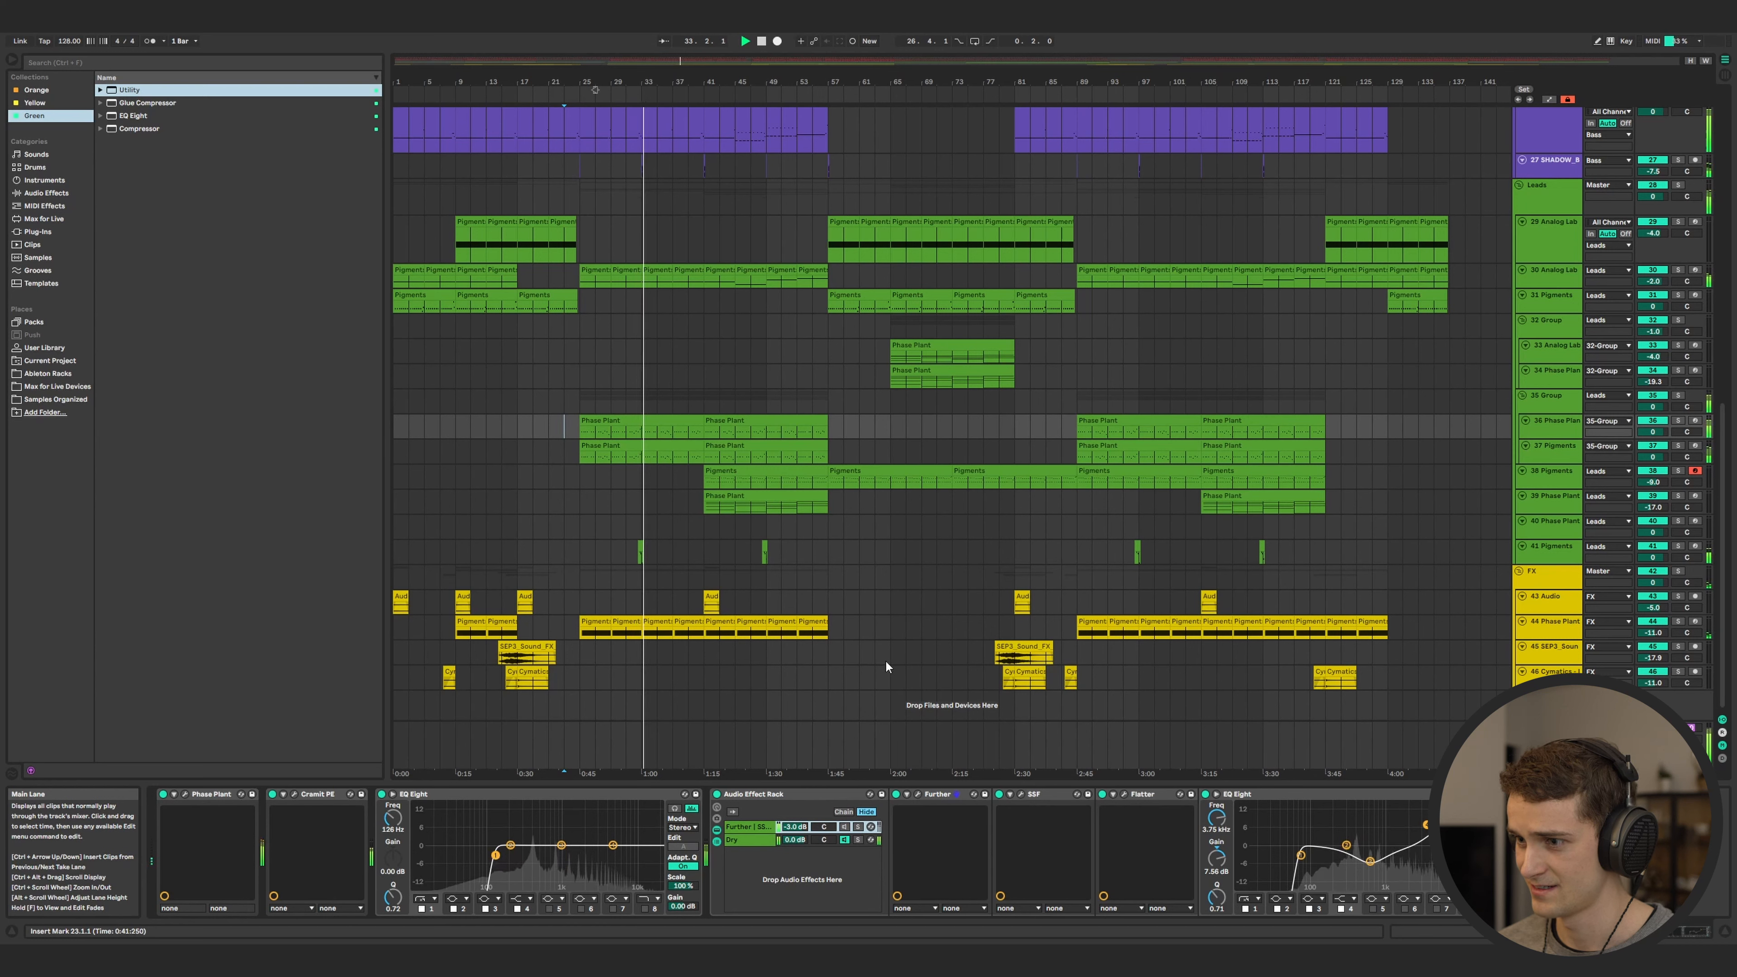
left_click(845, 828)
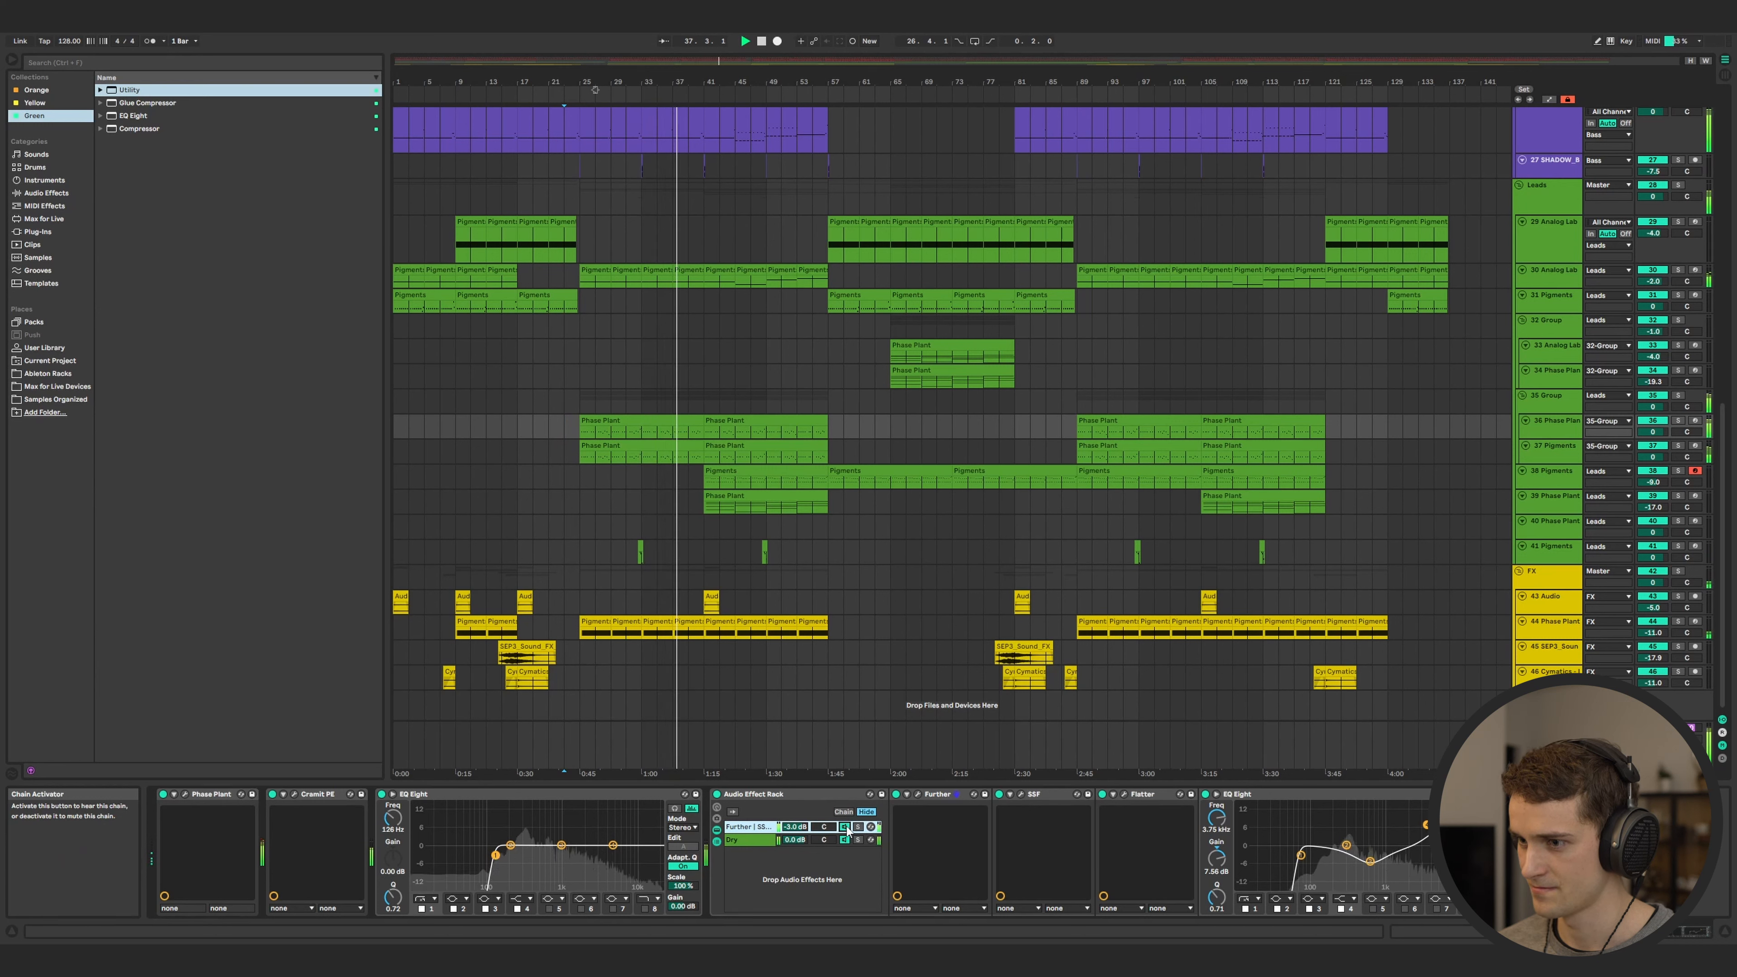
left_click(1019, 795)
left_click_drag(952, 209, 1173, 222)
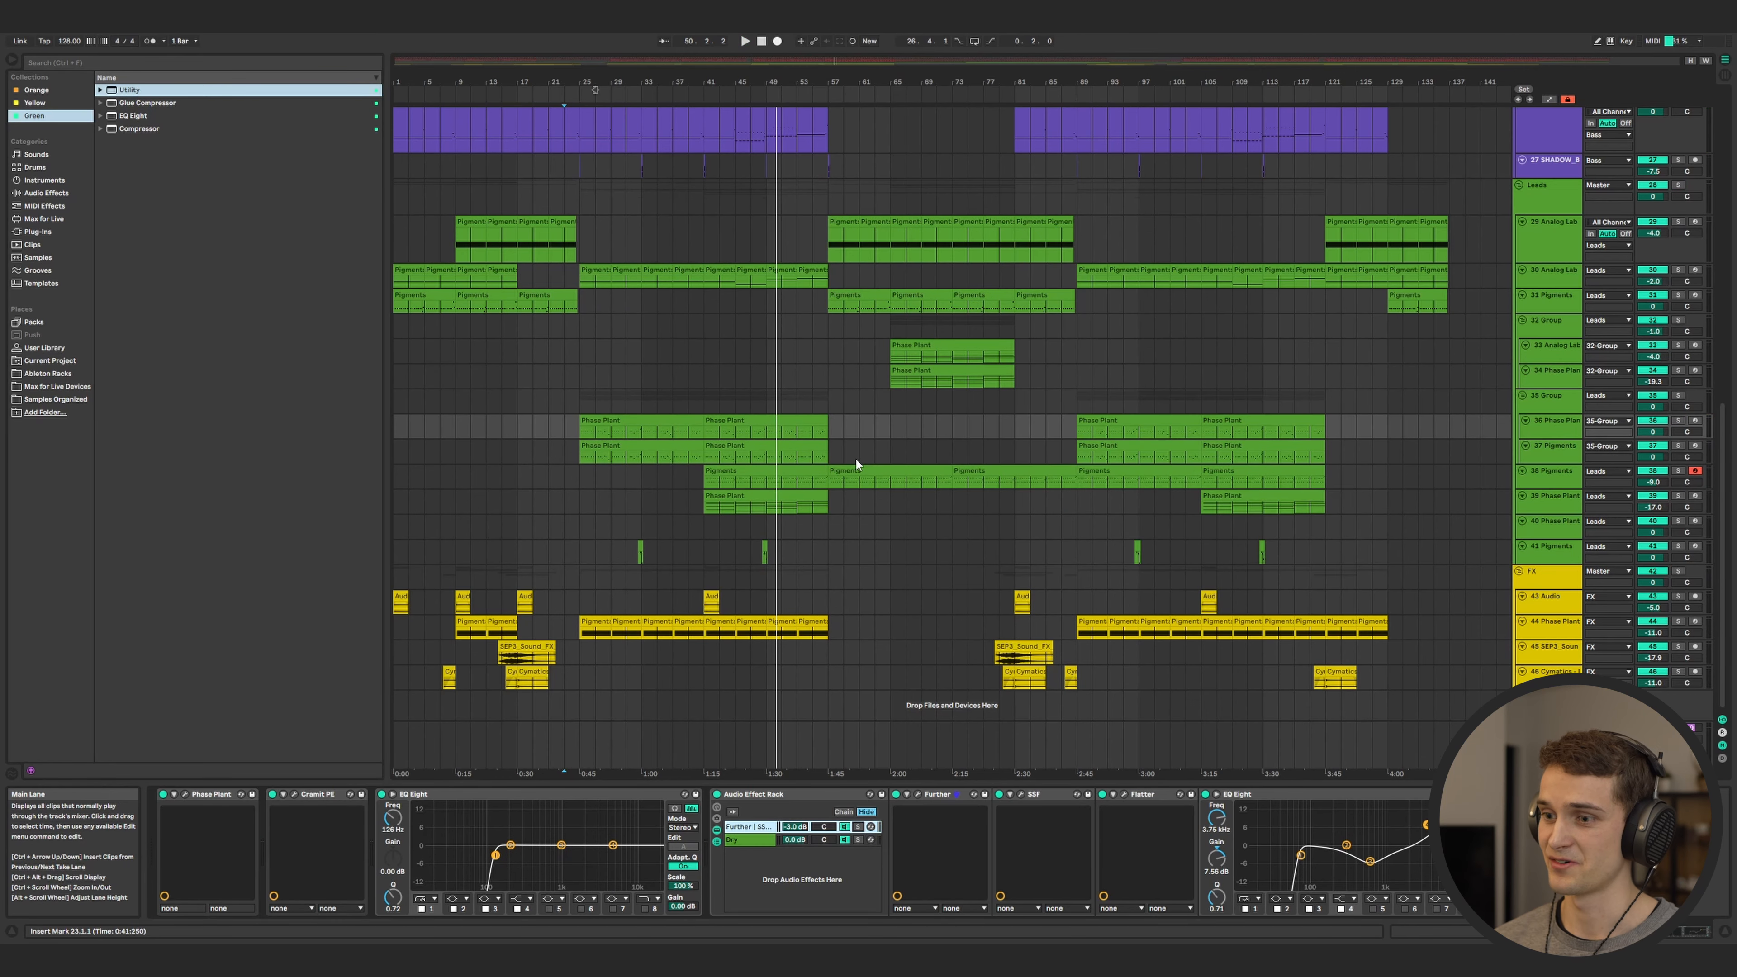
- Solo the Drums group and listen to the drum layers from bar 49
scroll(688, 435, "up", 15)
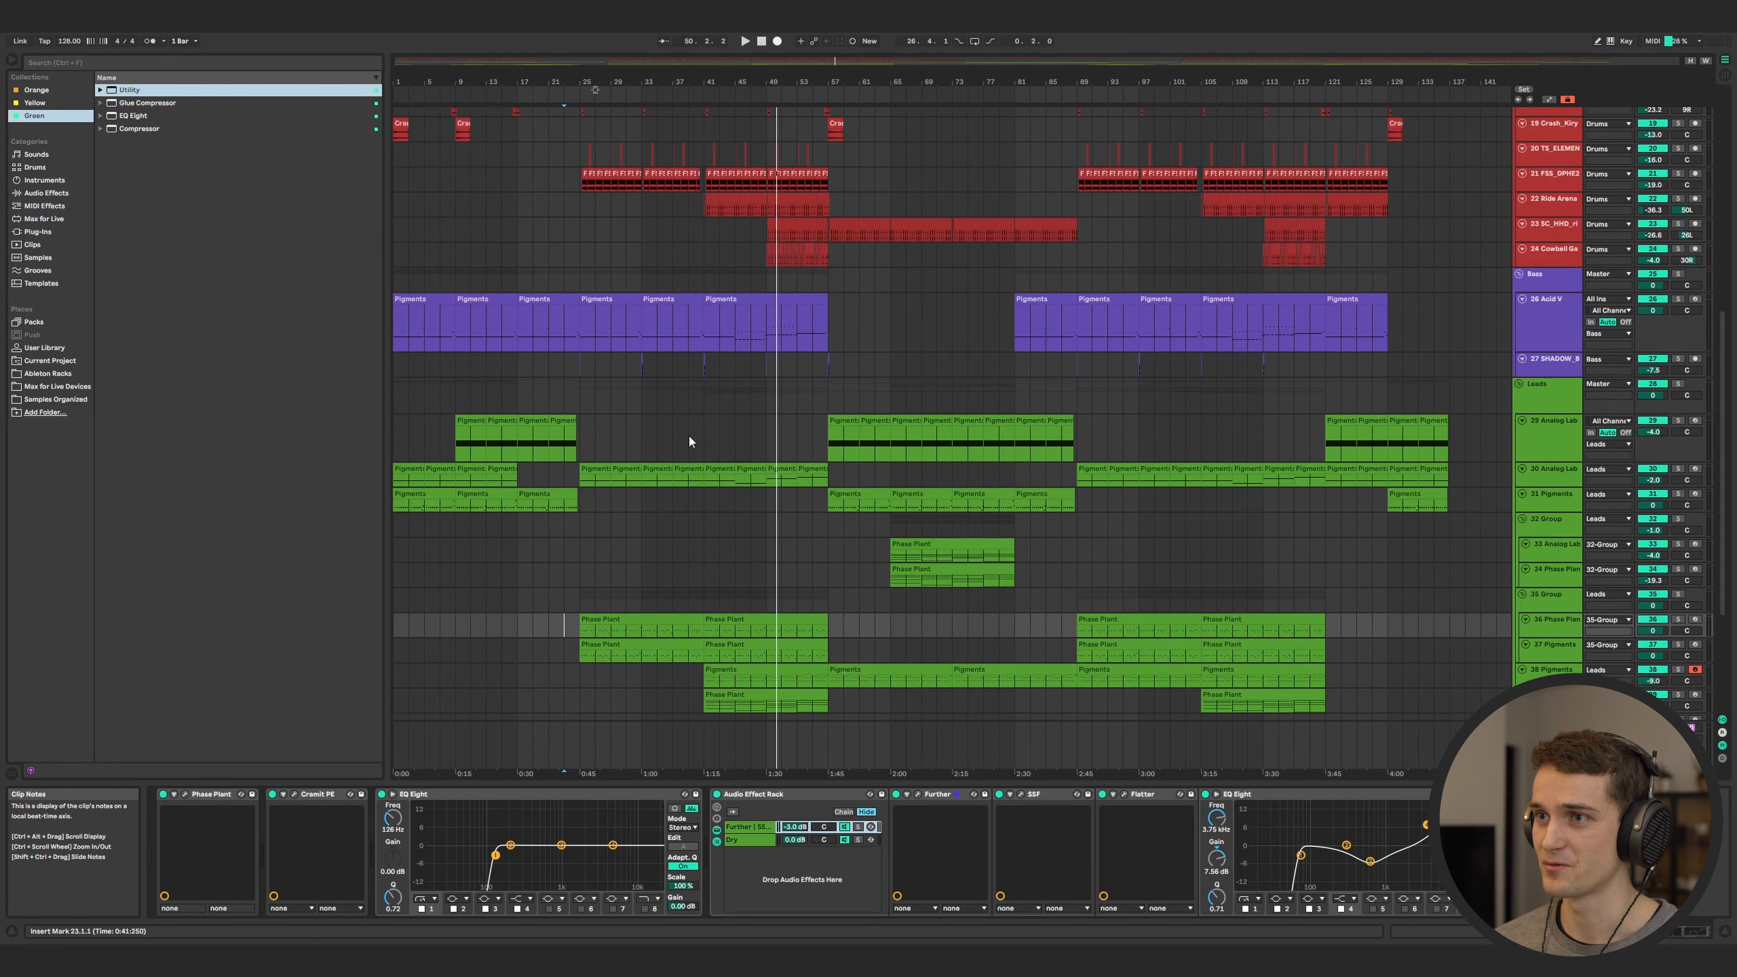
left_click(1679, 114)
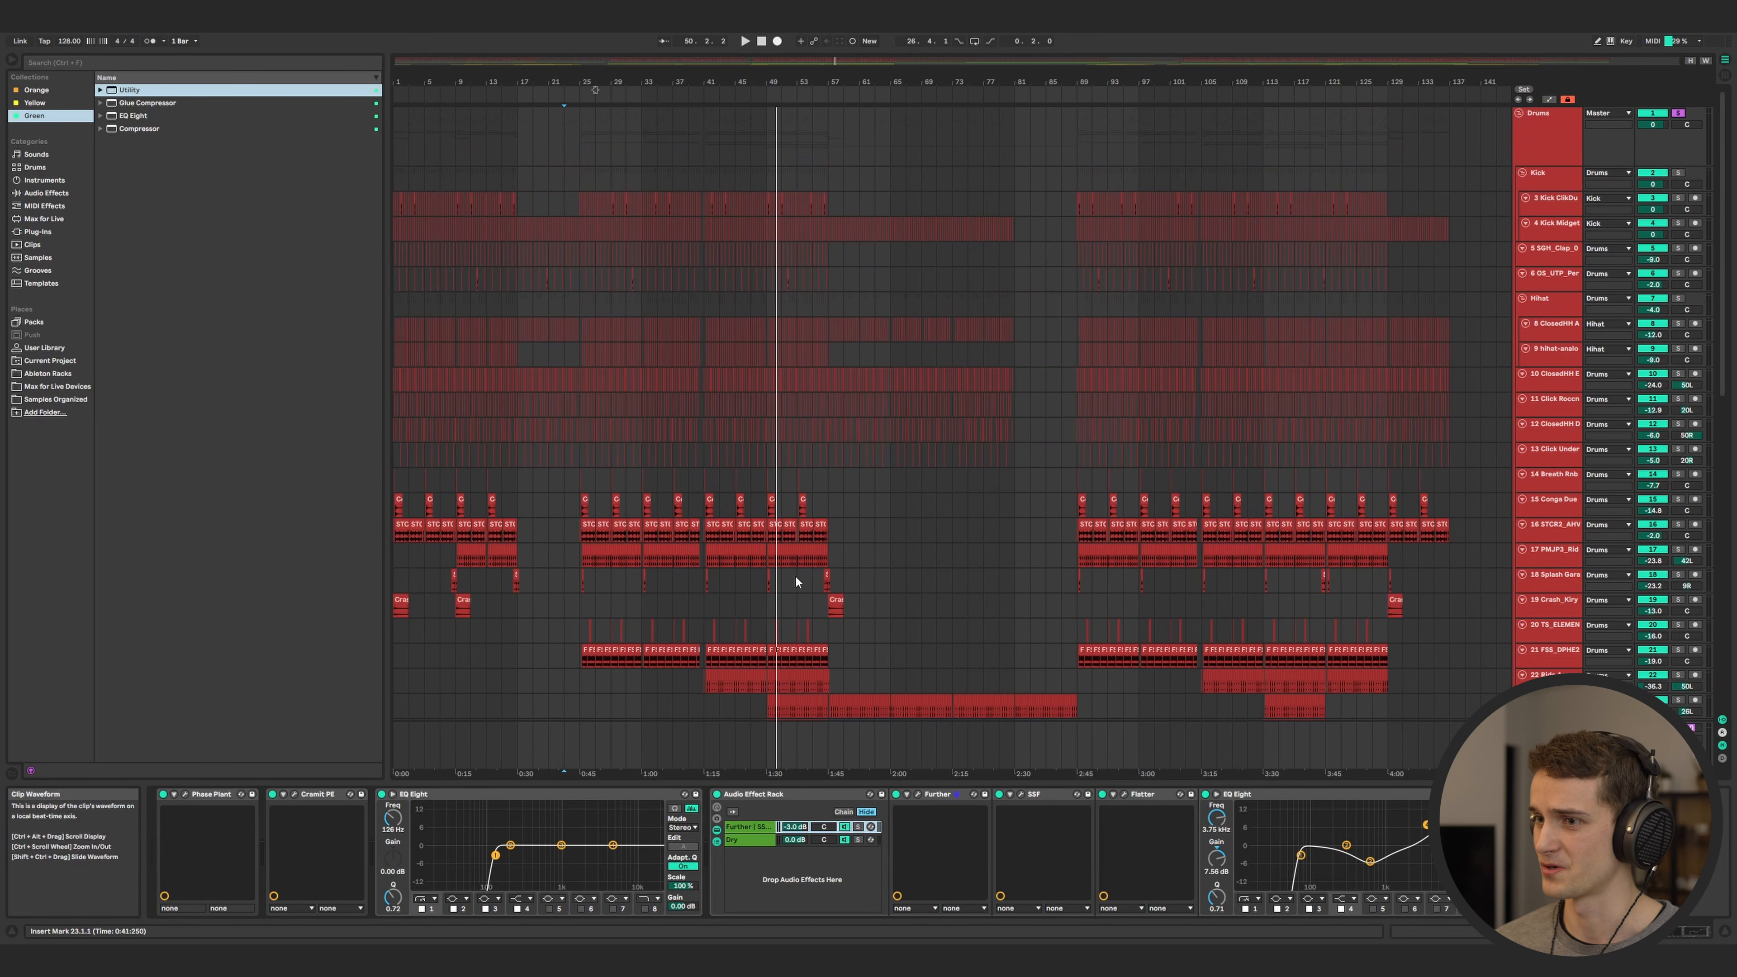
left_click(767, 606)
key("space")
scroll(766, 604, "down", 1)
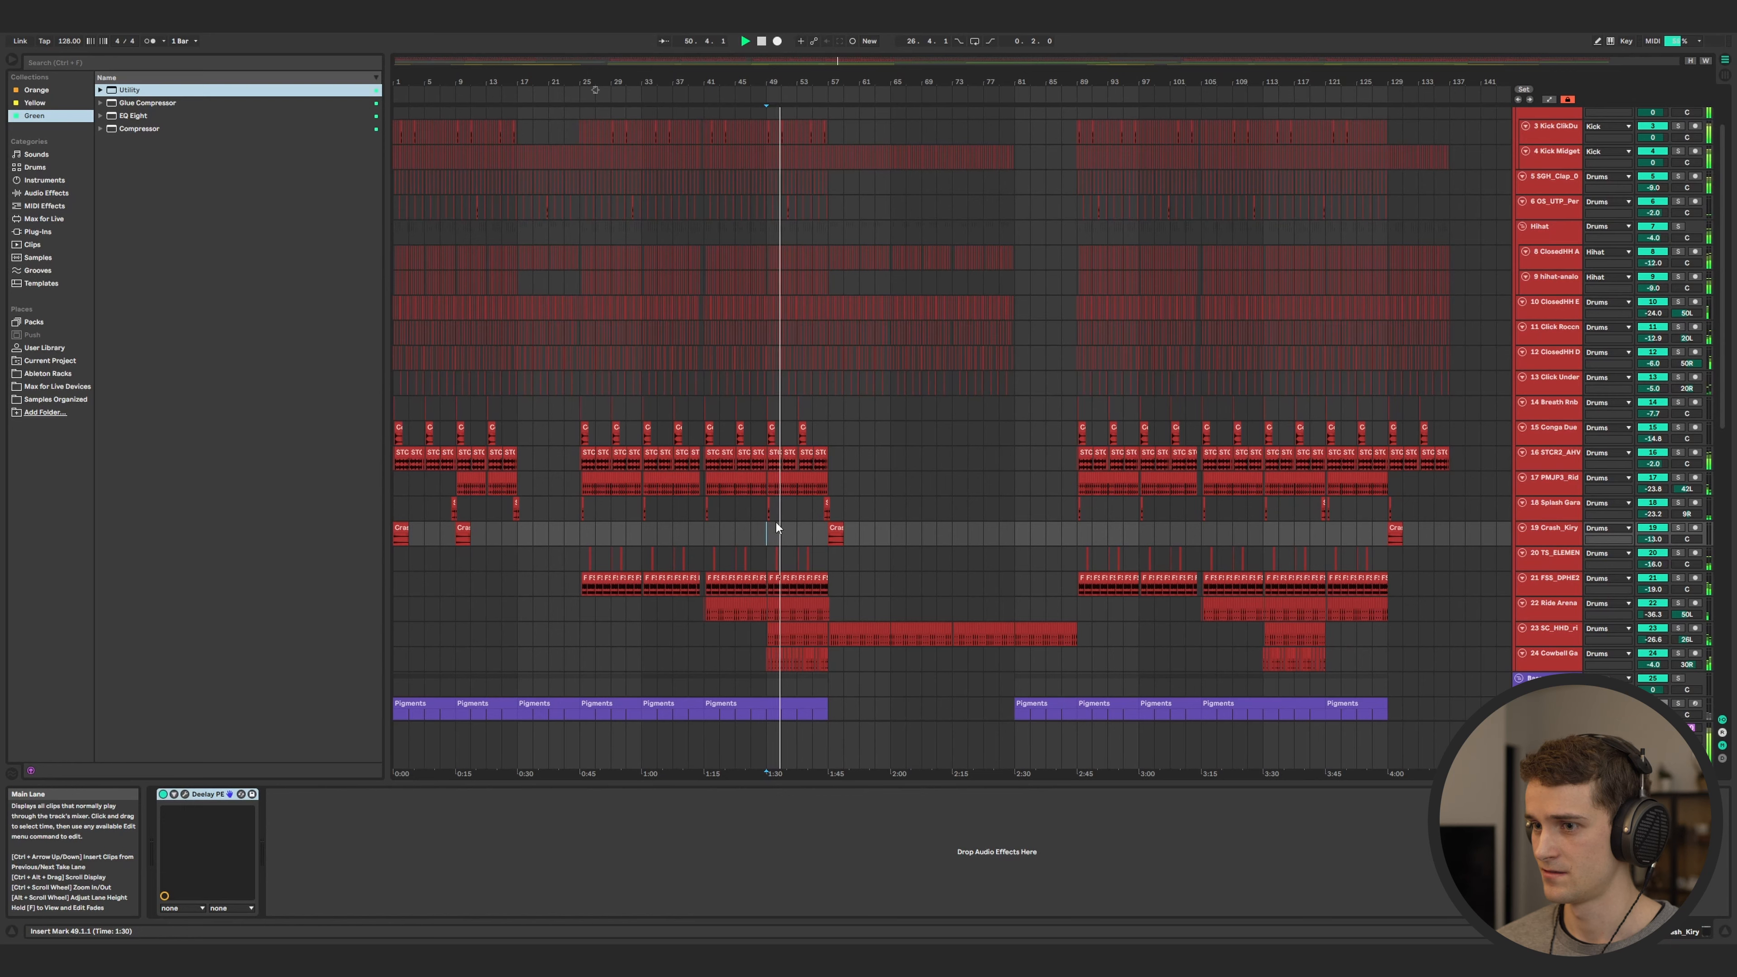
scroll(792, 559, "up", 6)
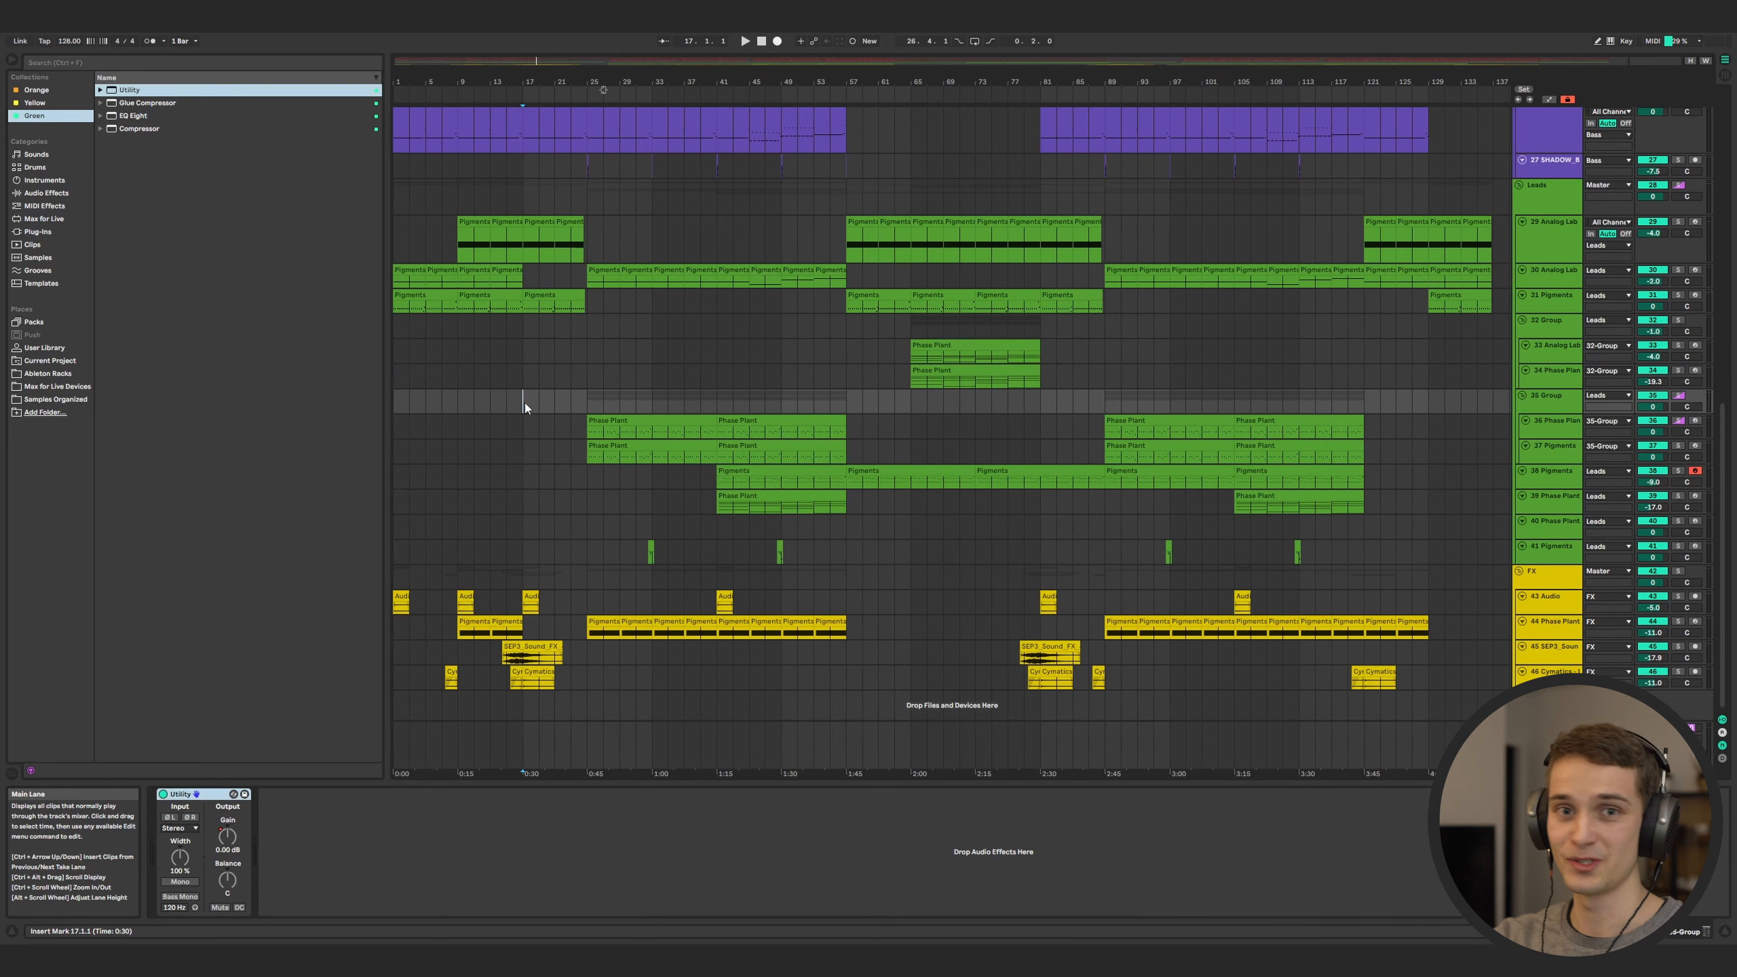
- Add a new audio track at the end of the FX group and open the Samples Organized folder
key("ctrl+t")
scroll(549, 678, "down", 1)
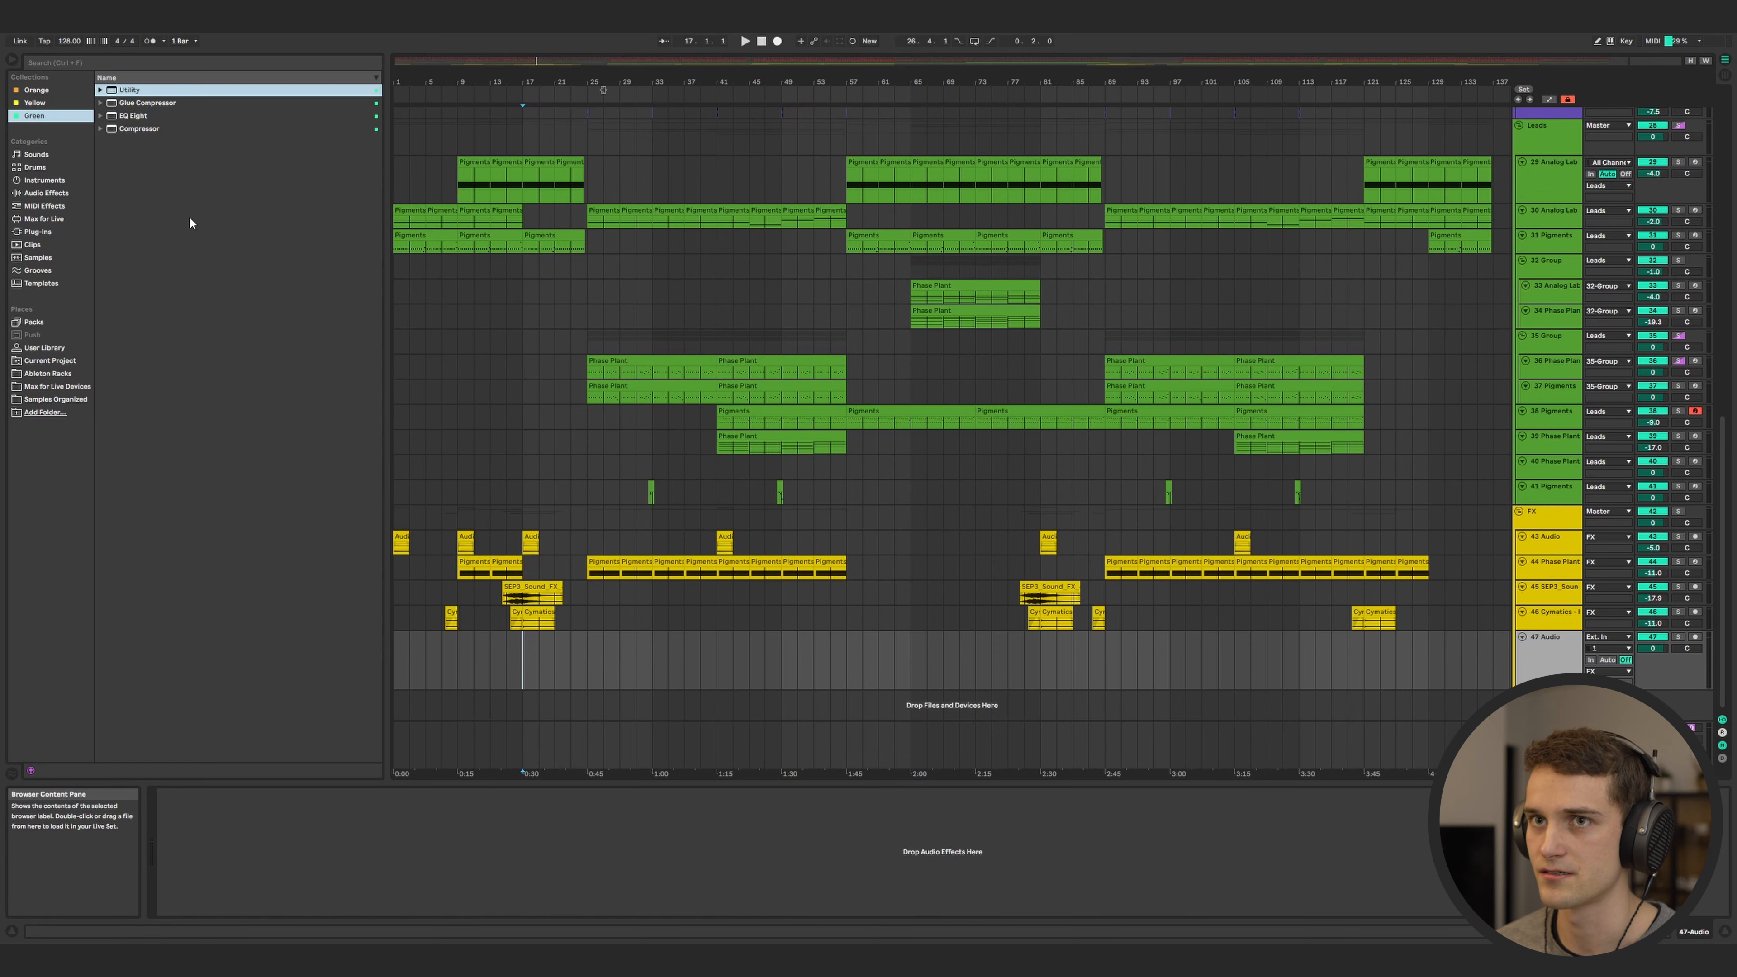
left_click(55, 399)
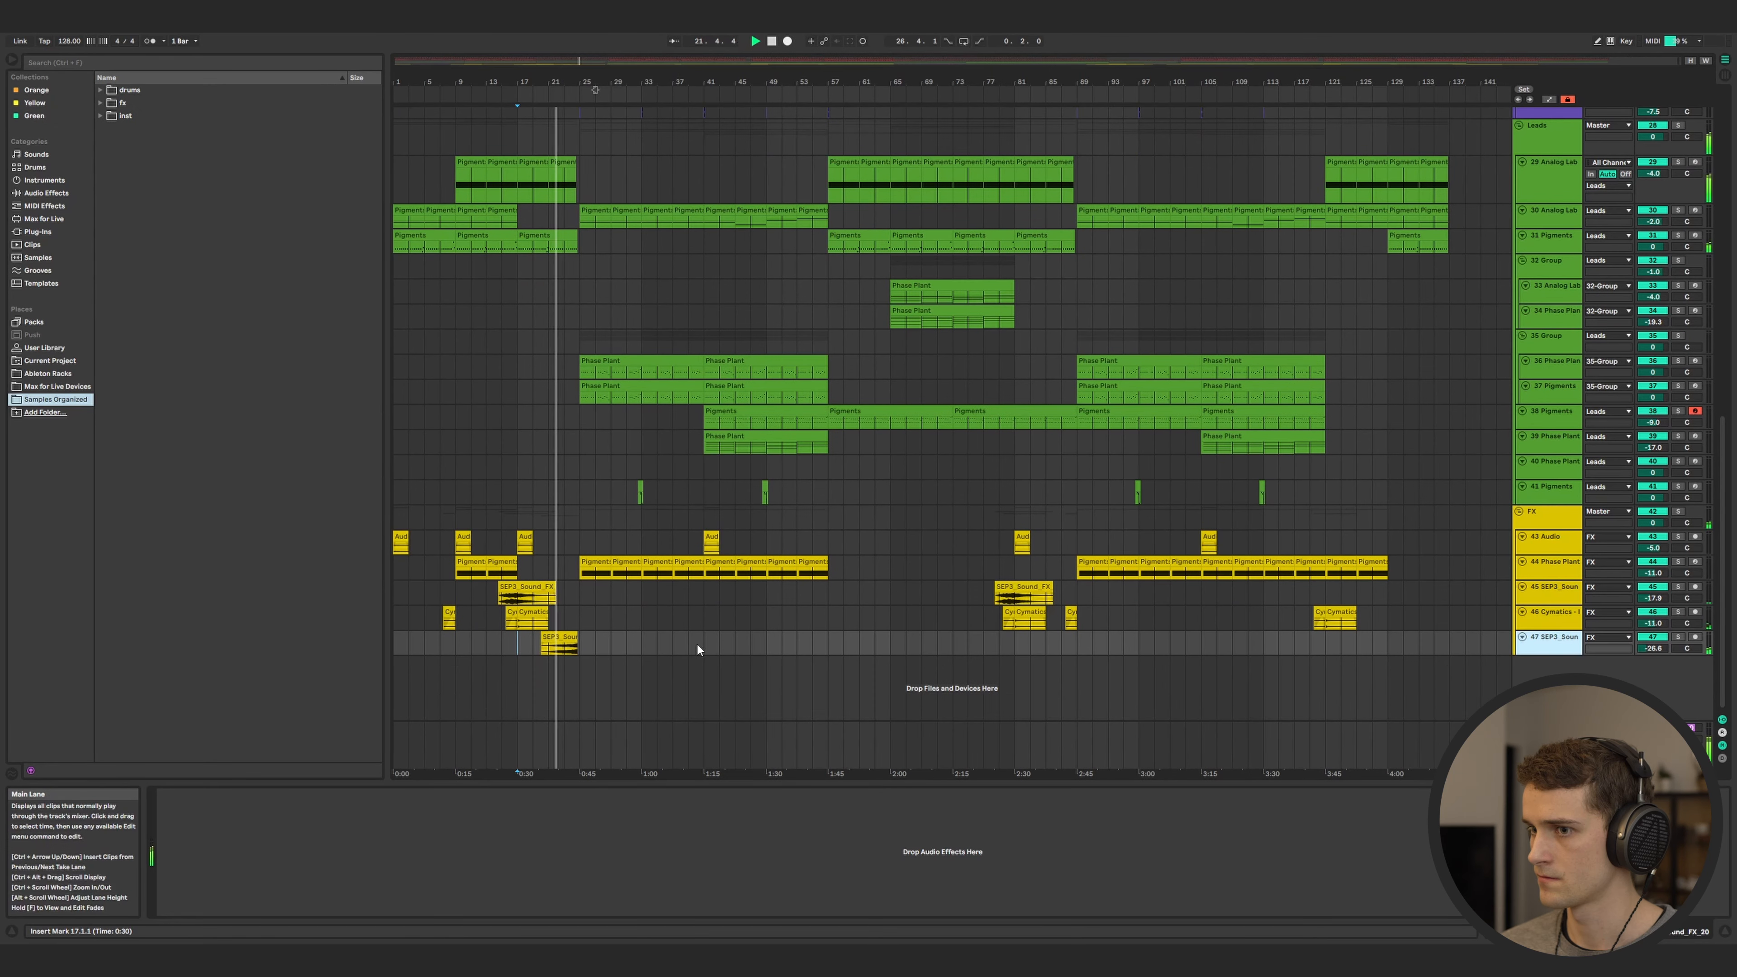
- Place the Crackle Dakeat 4 sample on the new FX track at 24.4 and lower the track volume to -8 dB
left_click(690, 642)
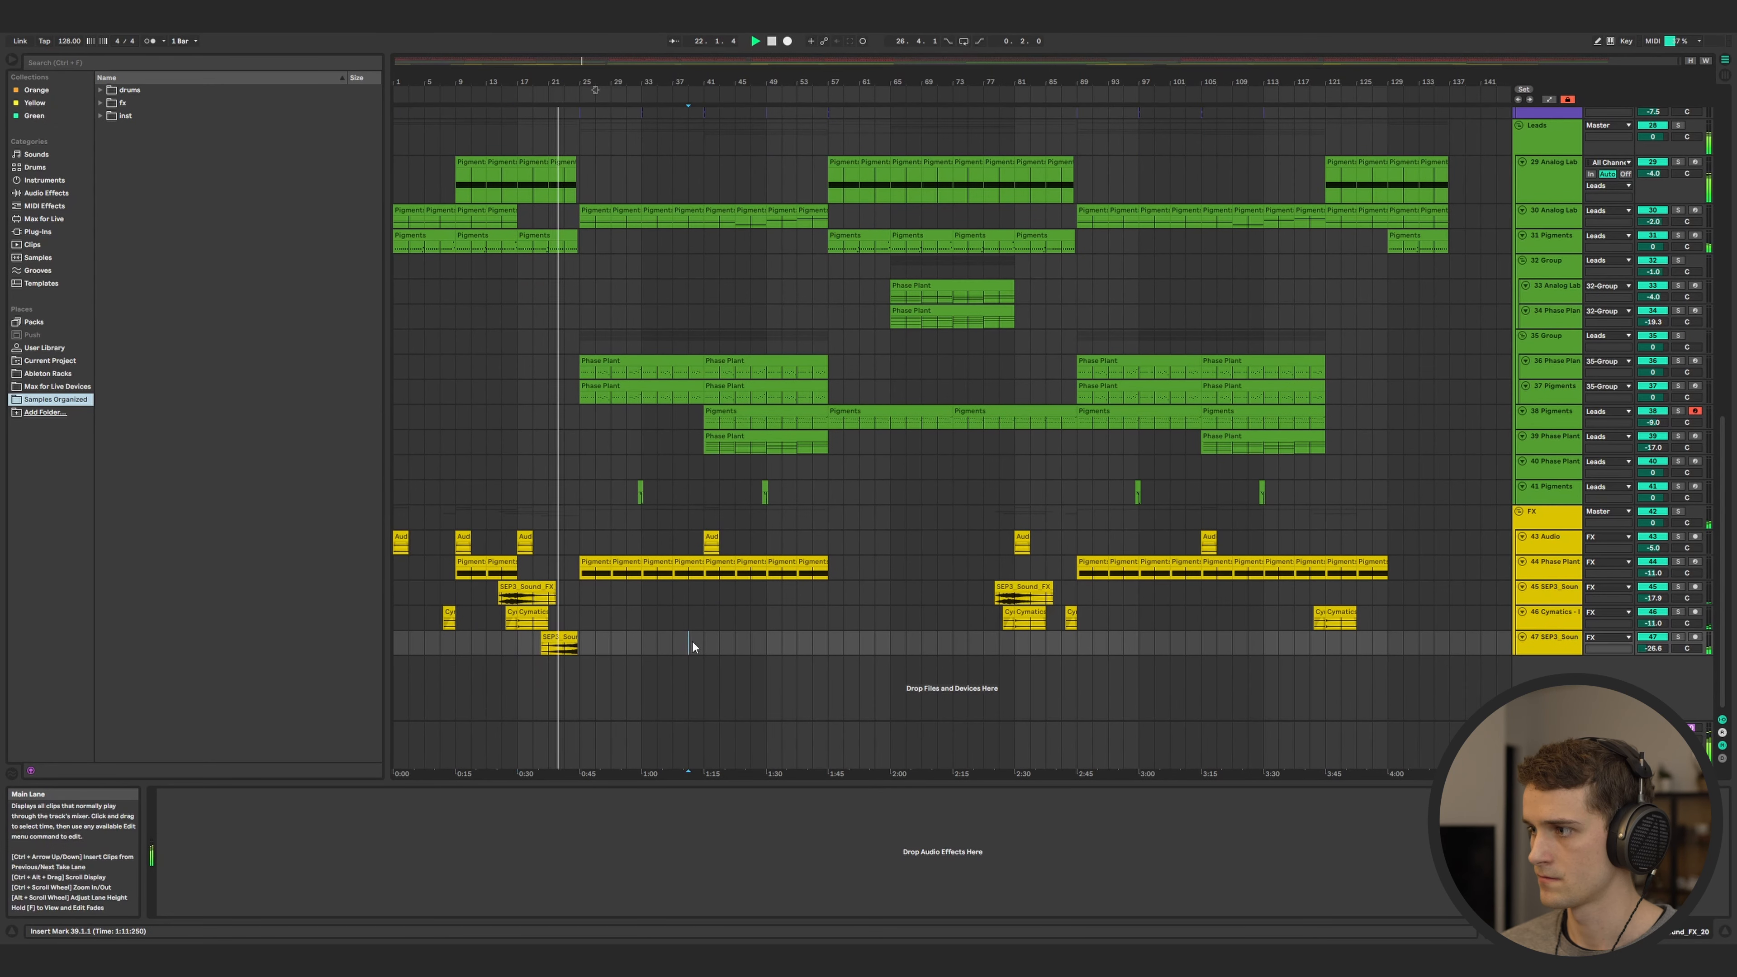
scroll(694, 640, "up", 2)
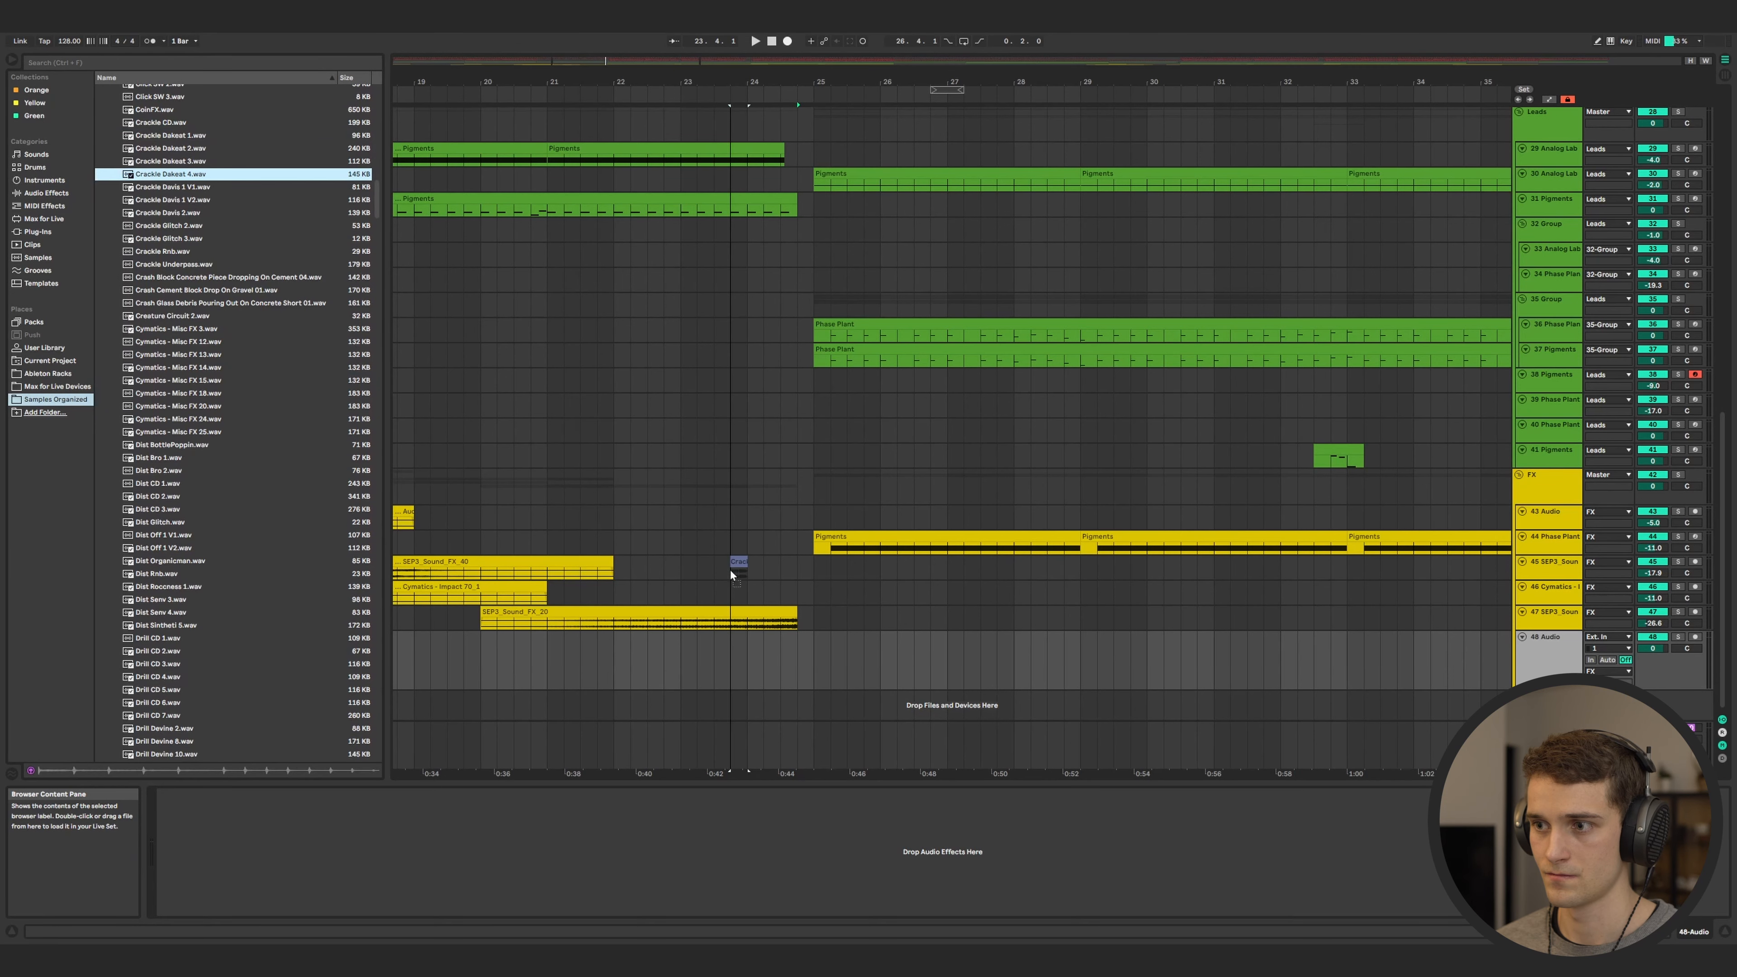
left_click_drag(730, 570, 793, 644)
scroll(803, 667, "up", 3)
scroll(812, 654, "up", 3)
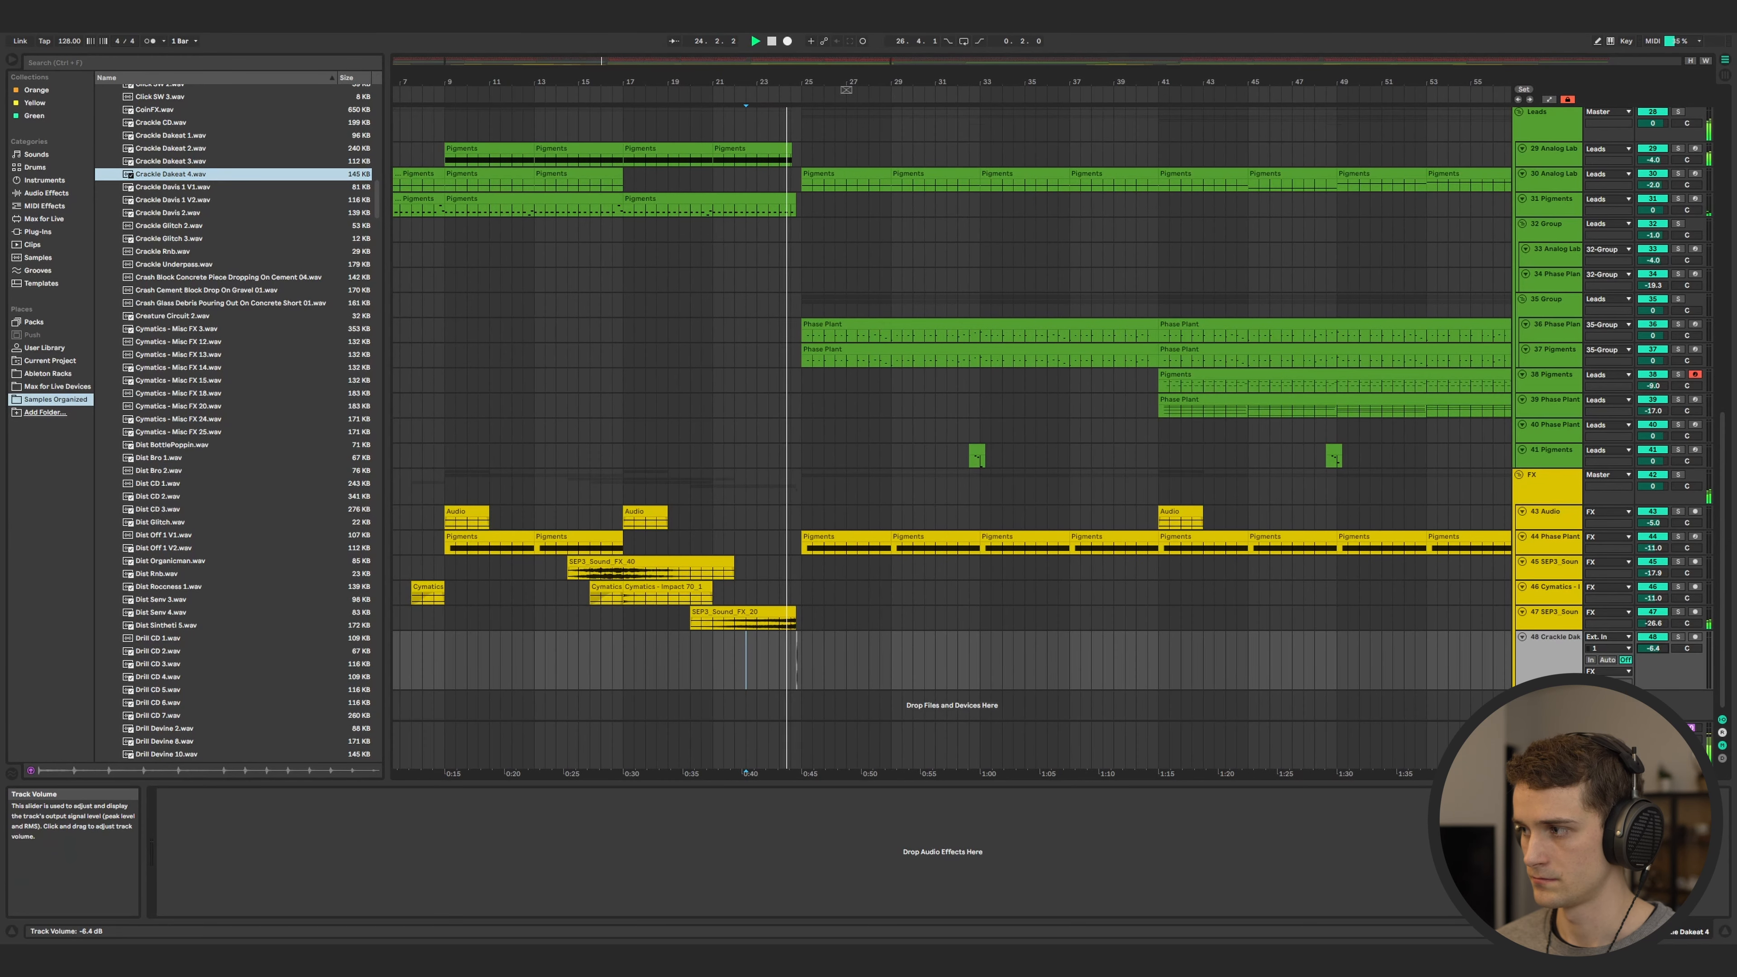
left_click_drag(1654, 647, 1653, 649)
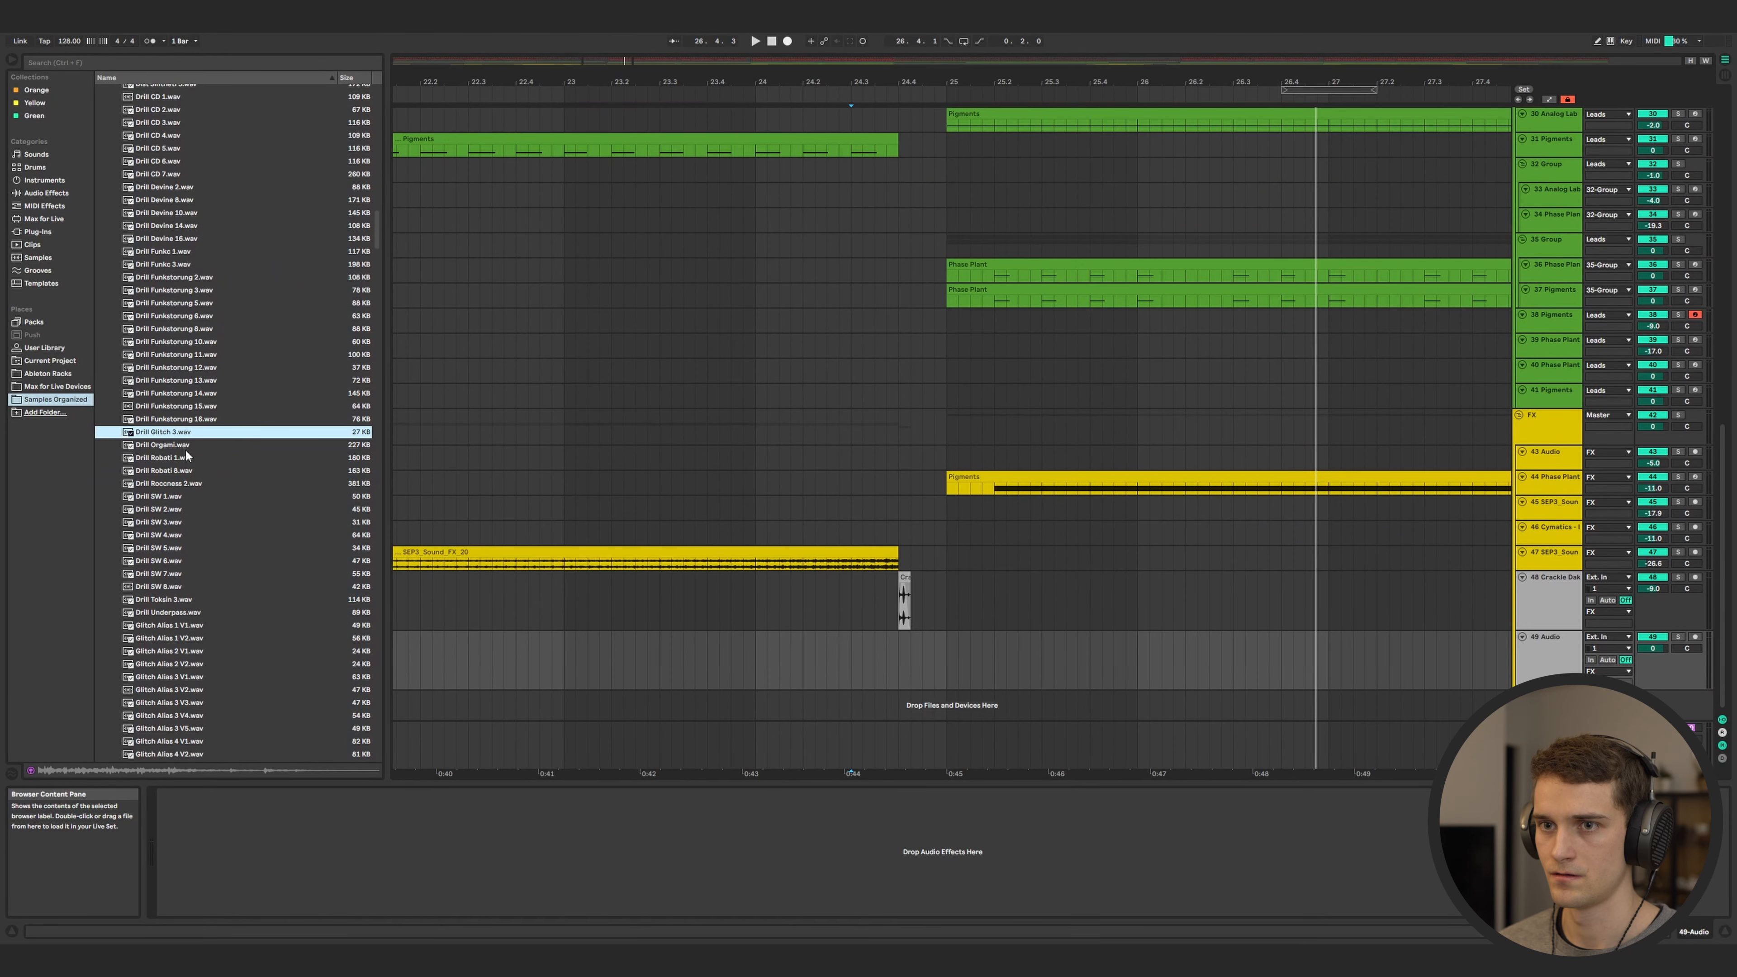
- Try the Drill Orgami sample at 24.4.3 on a second new FX track, transposed down 8 semitones, and listen to it
left_click(187, 449)
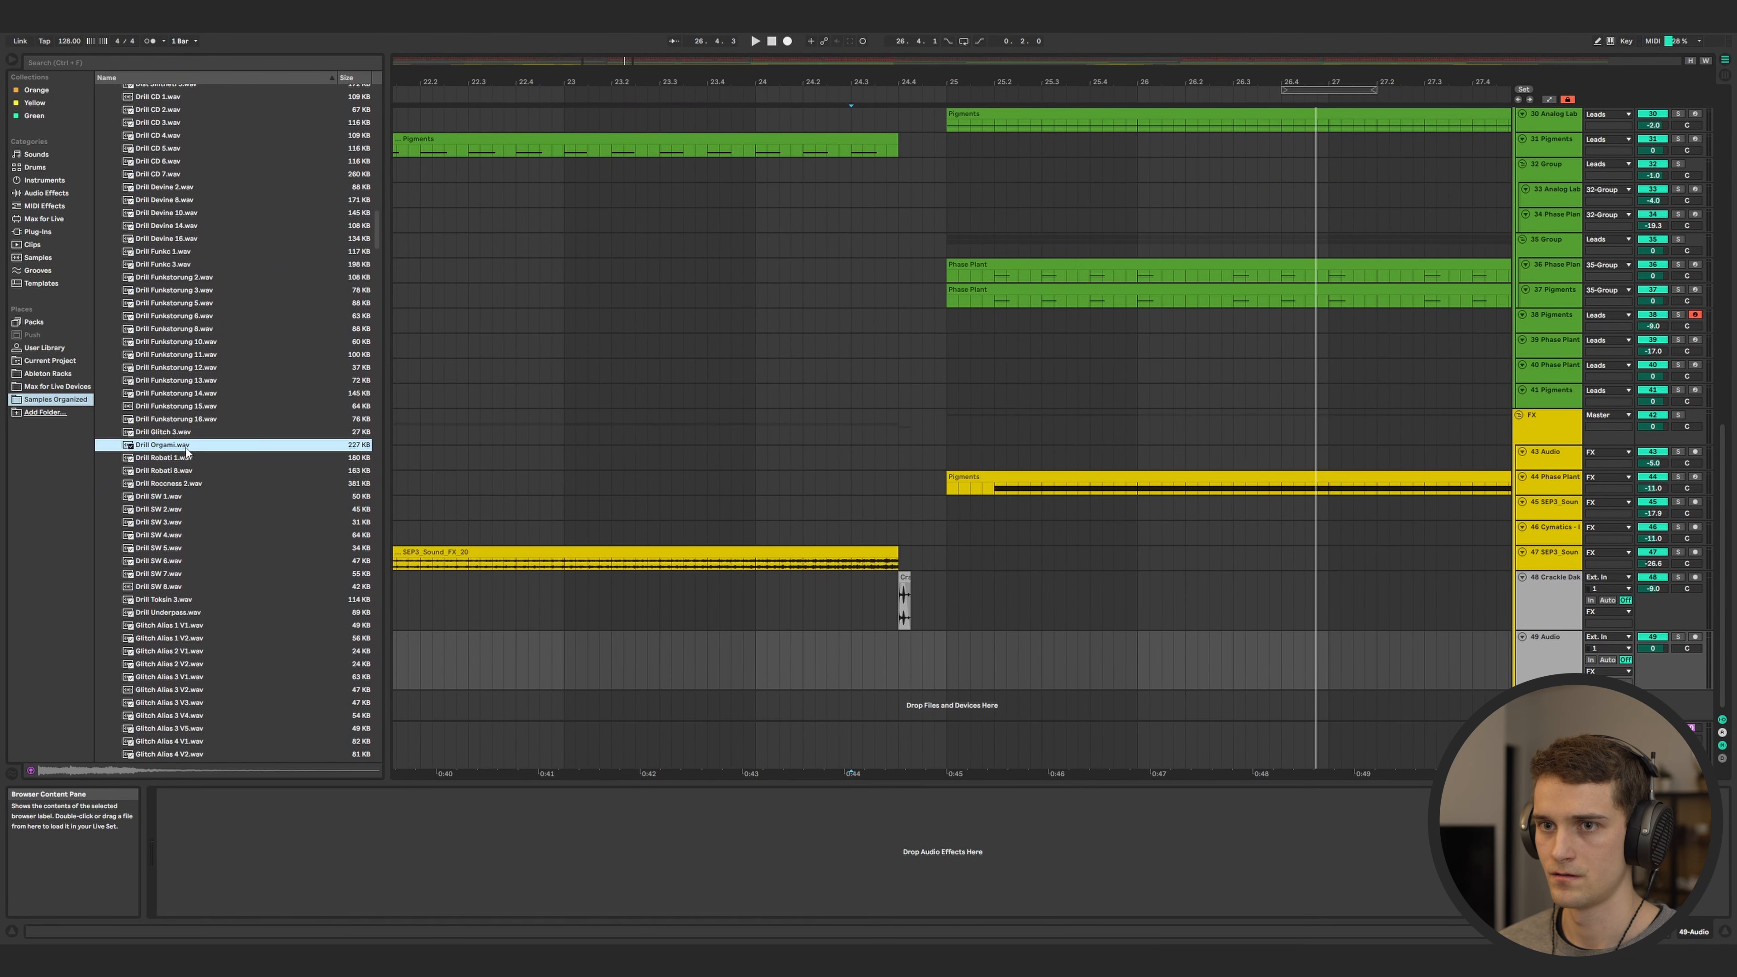
left_click_drag(187, 449, 1092, 643)
left_click_drag(1094, 424, 1098, 424)
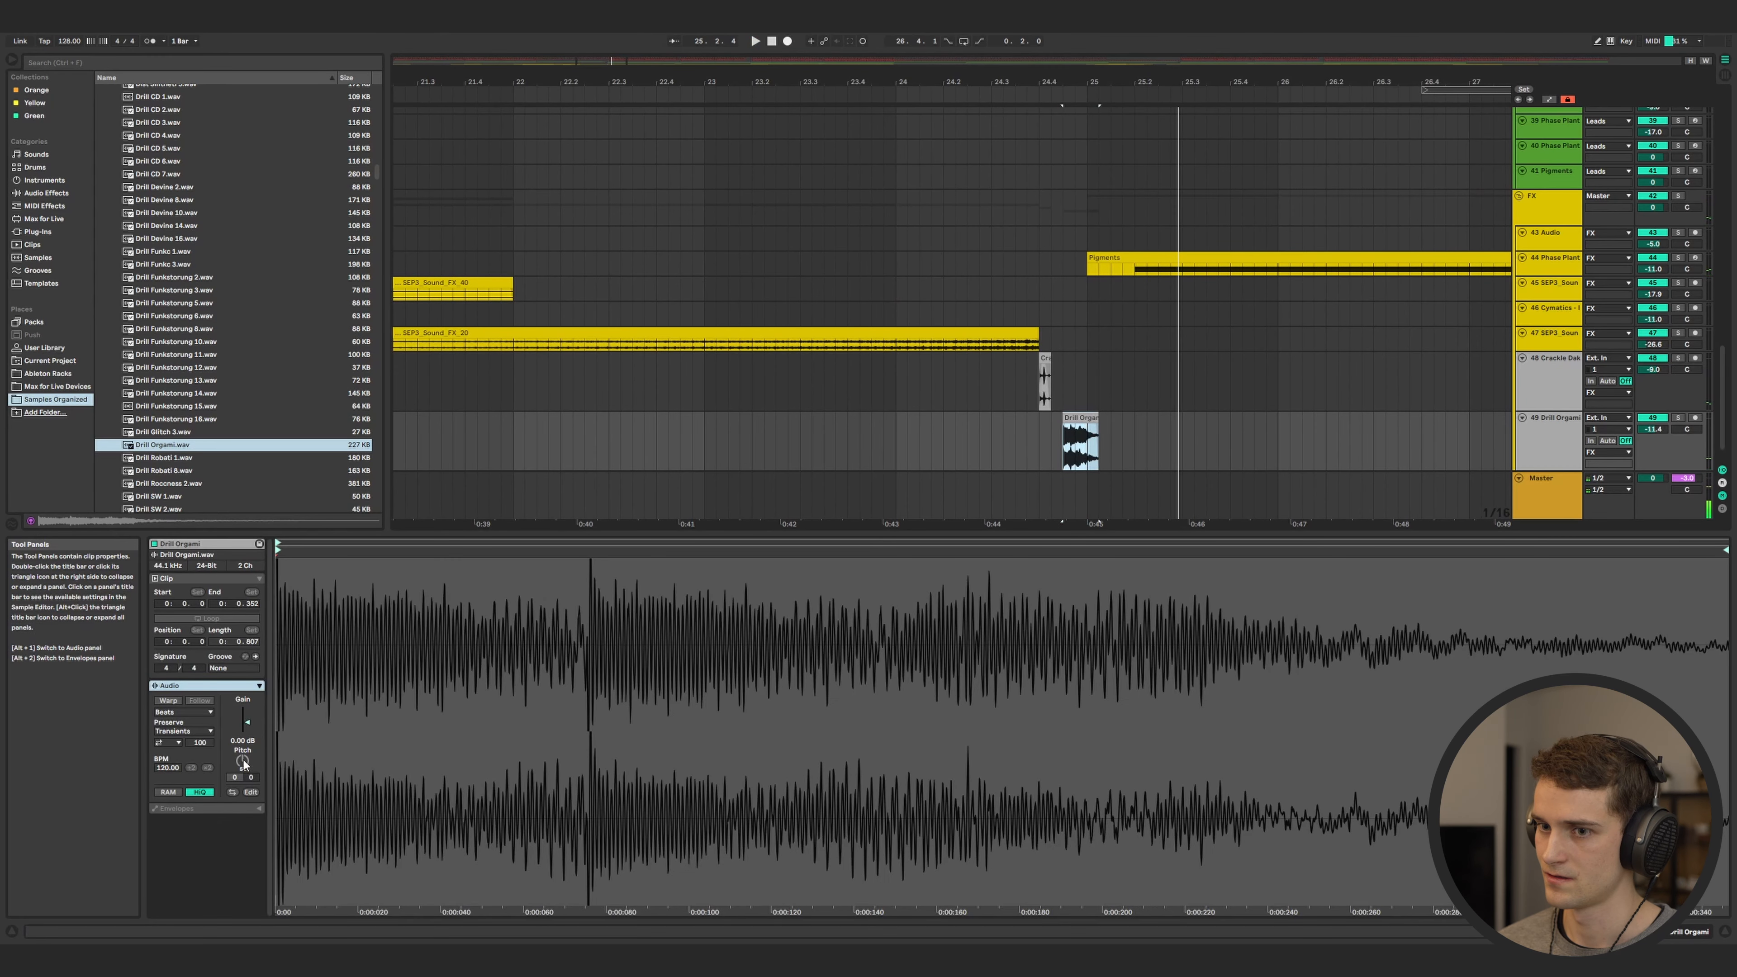
left_click_drag(242, 758, 244, 765)
key("space")
key("space")
key("space")
key("space")
left_click(1041, 433)
left_click(1077, 418)
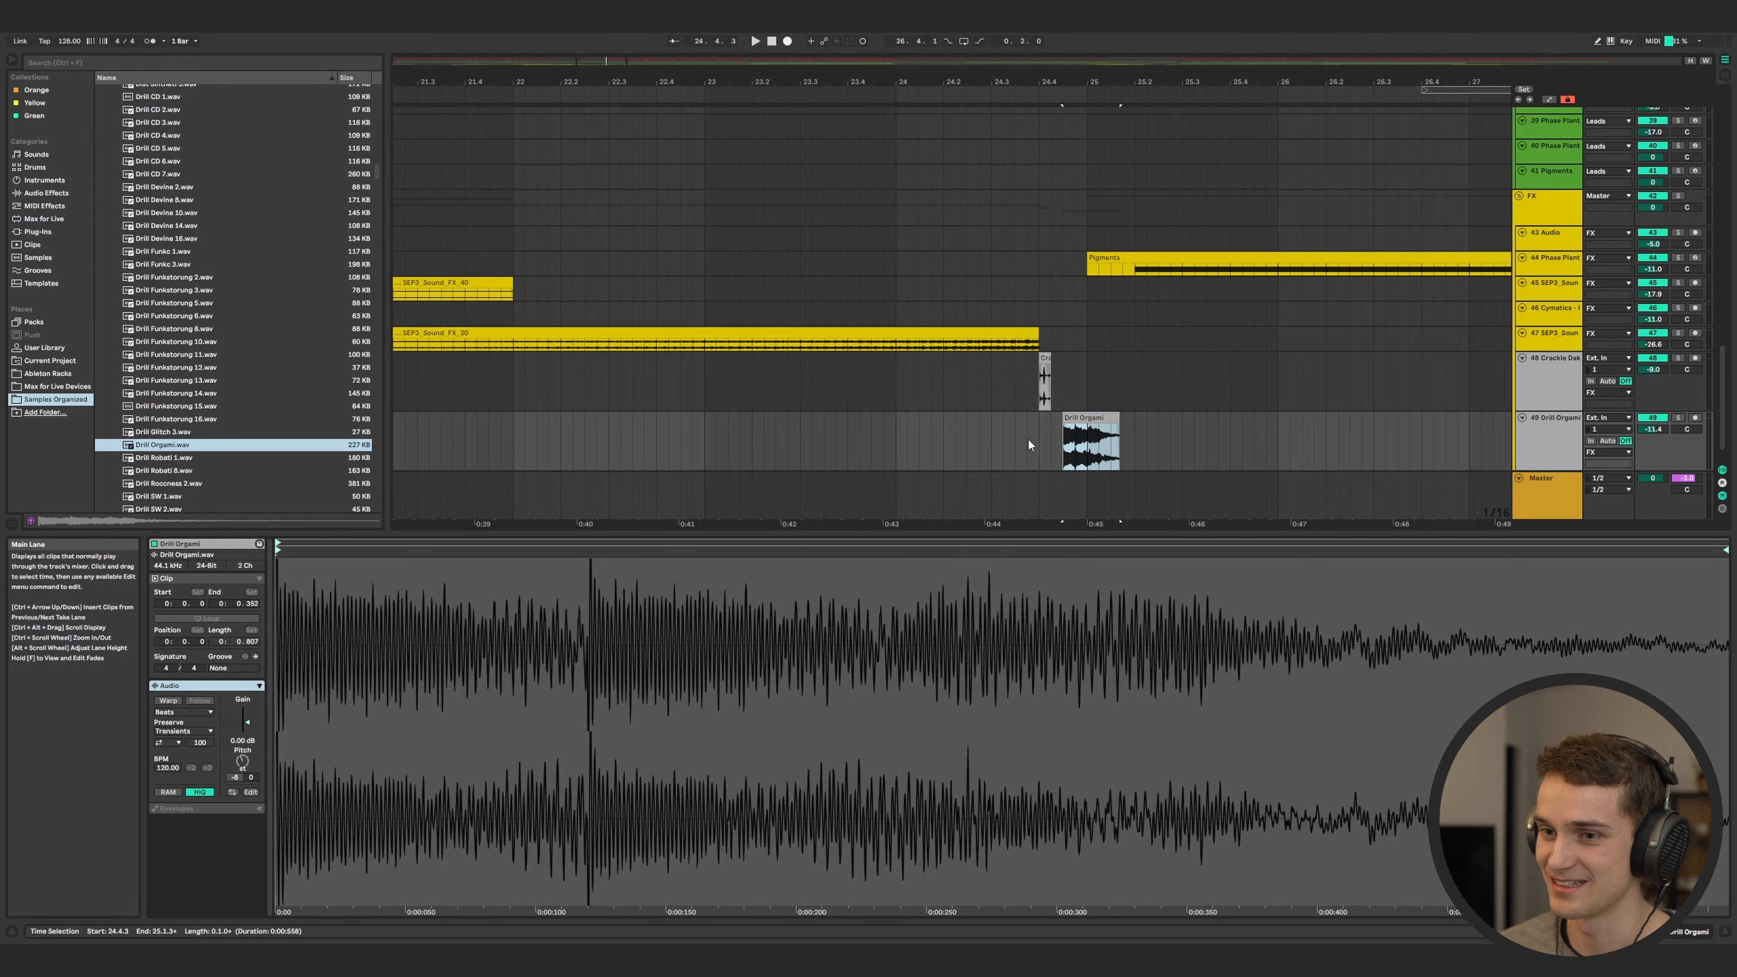
key("minus")
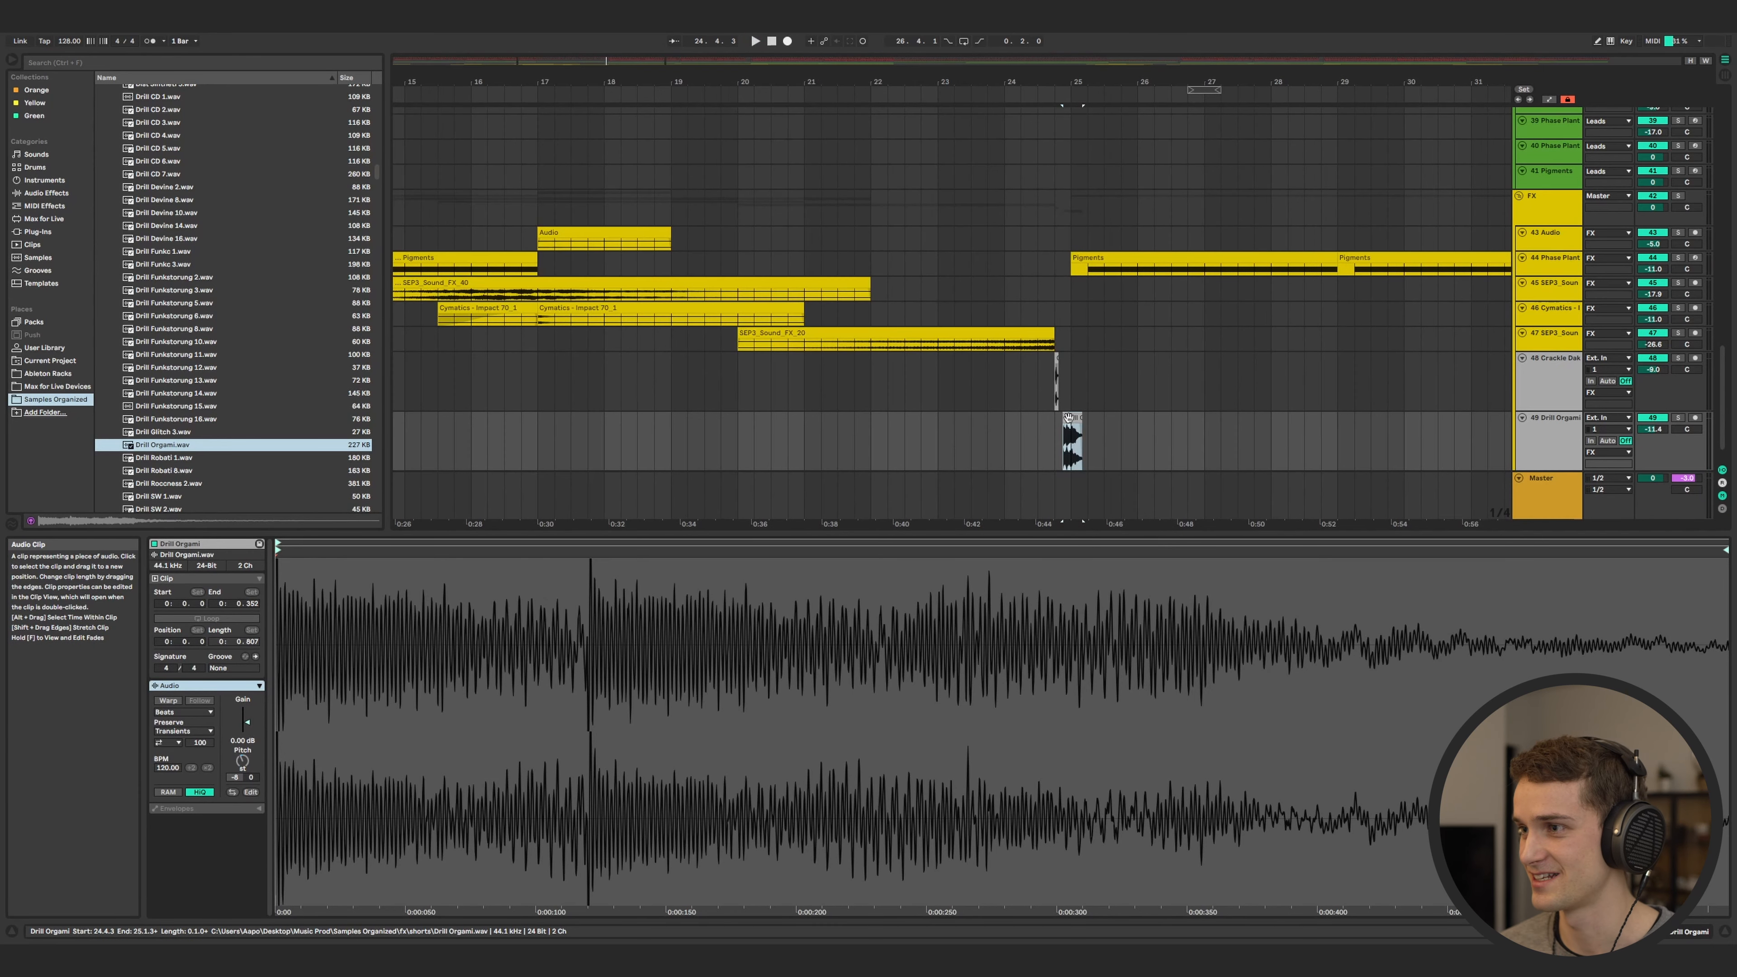
- Try cutting the tail of the Drill Orgami clip from 25.1.2 onward after playing the transition
left_click(1057, 443)
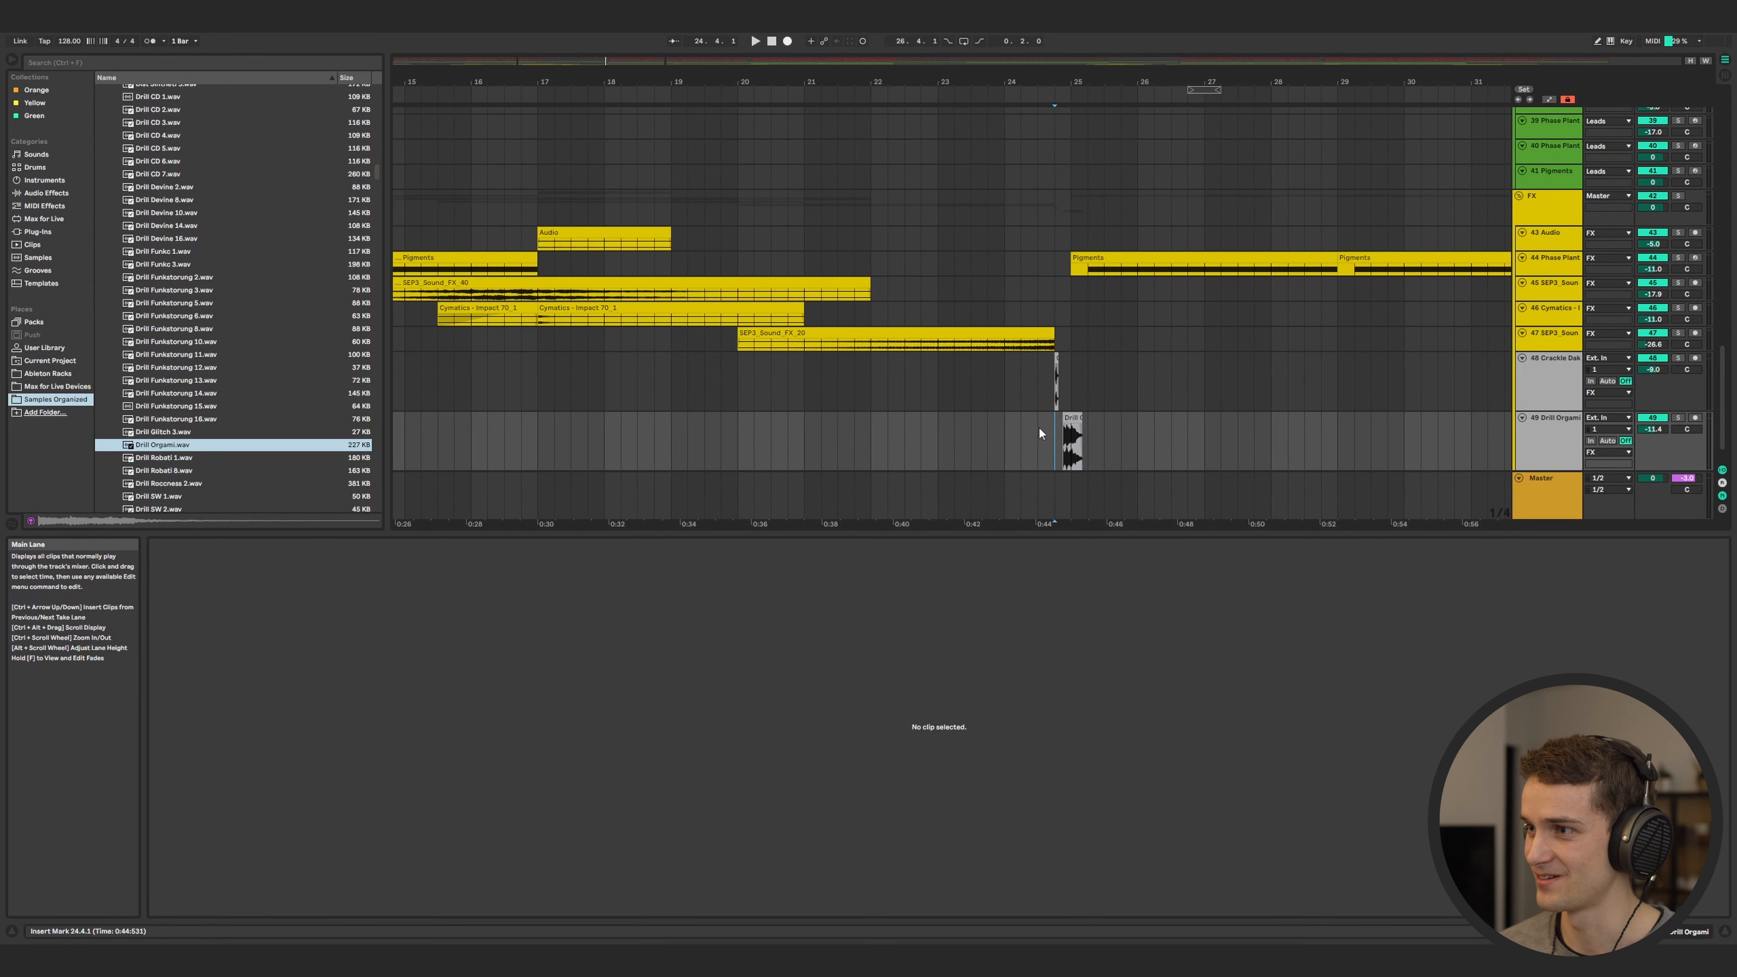
key("plus")
scroll(1030, 437, "up", 3)
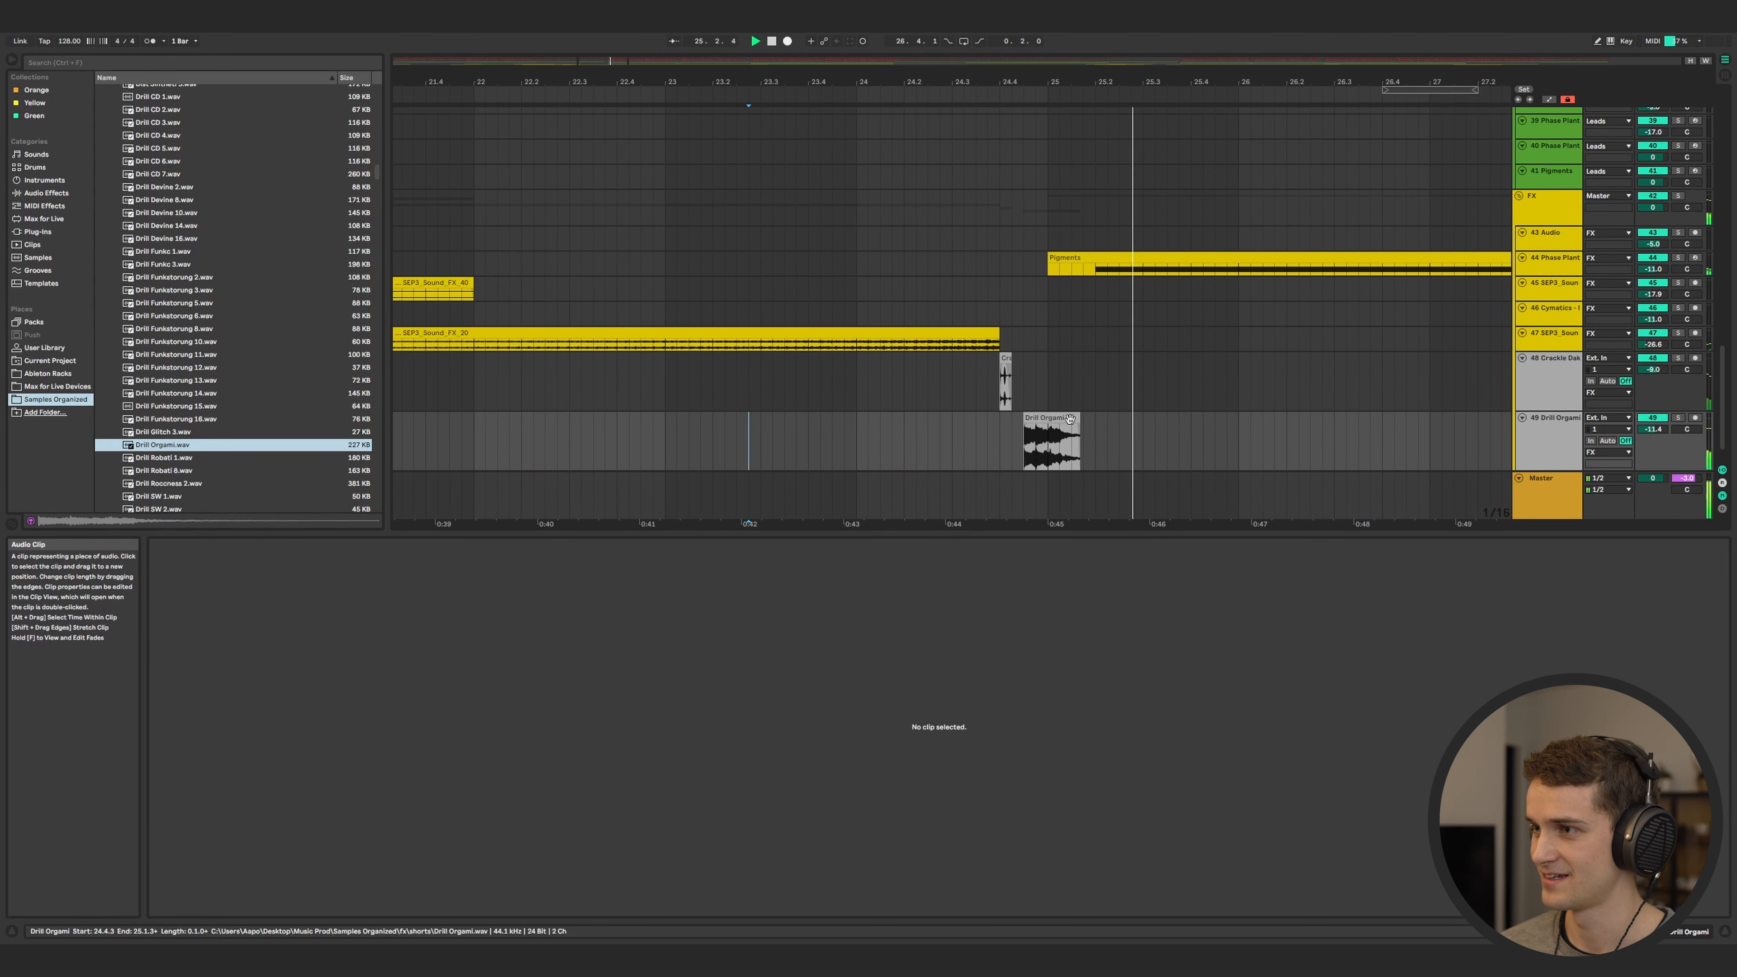
left_click_drag(1095, 438, 1062, 425)
scroll(1061, 426, "up", 3)
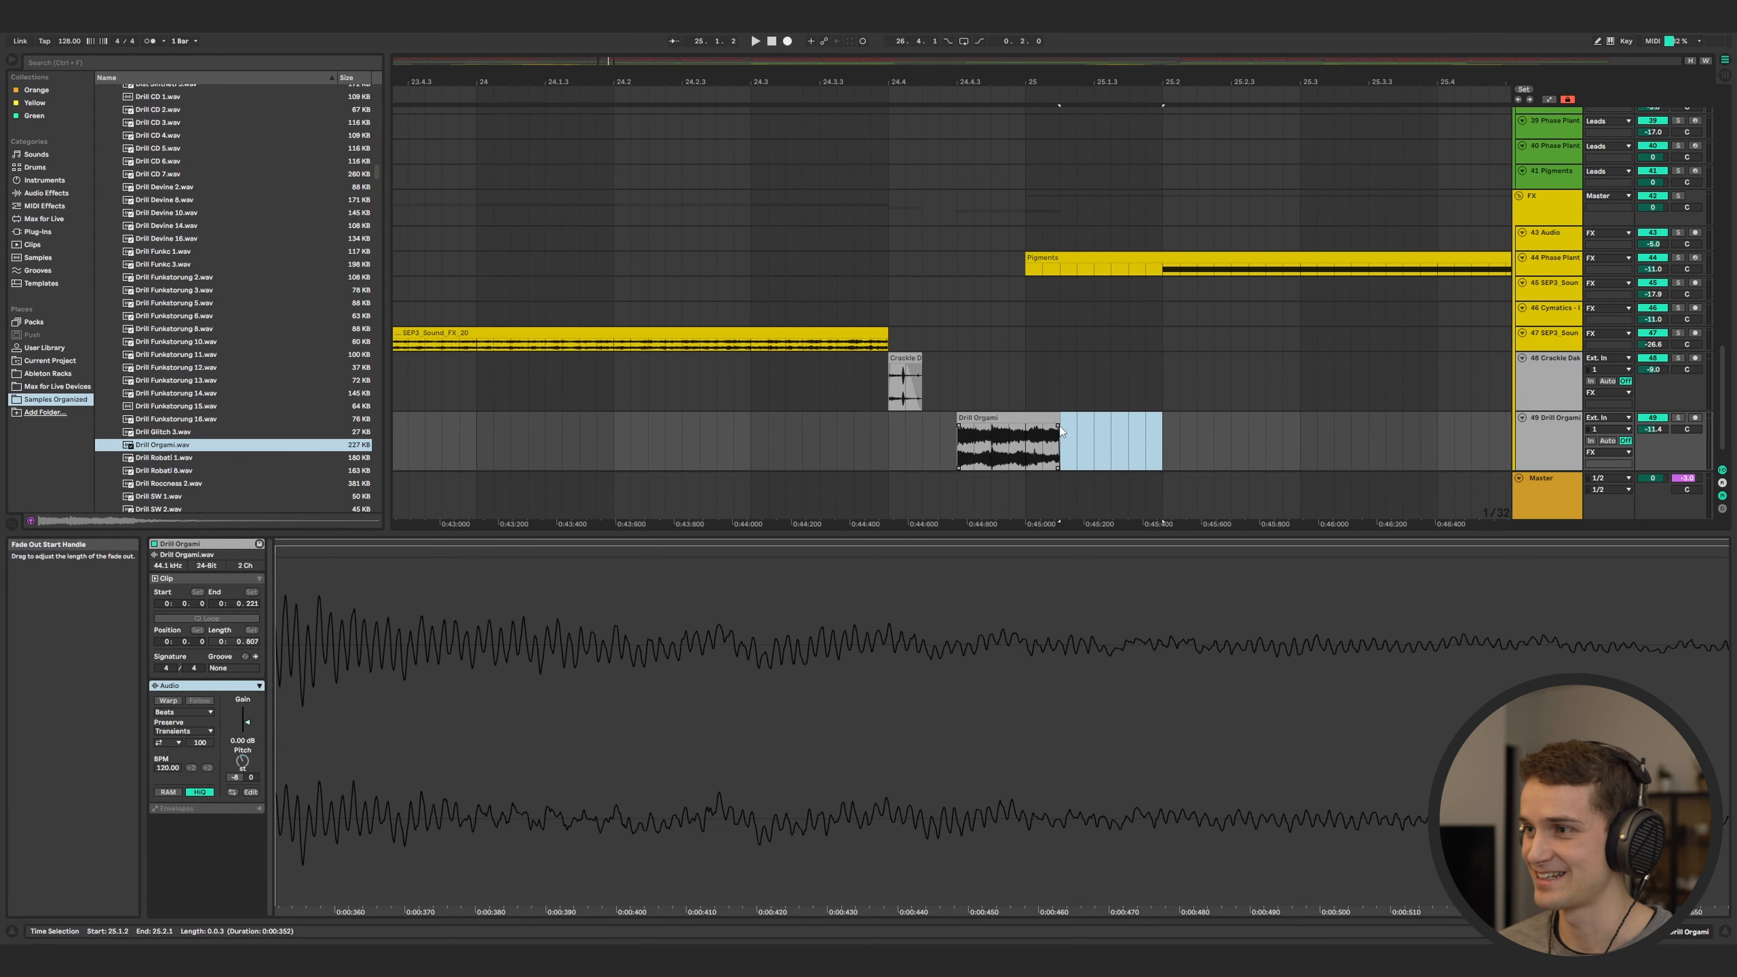
left_click(1060, 426)
scroll(1034, 426, "down", 3)
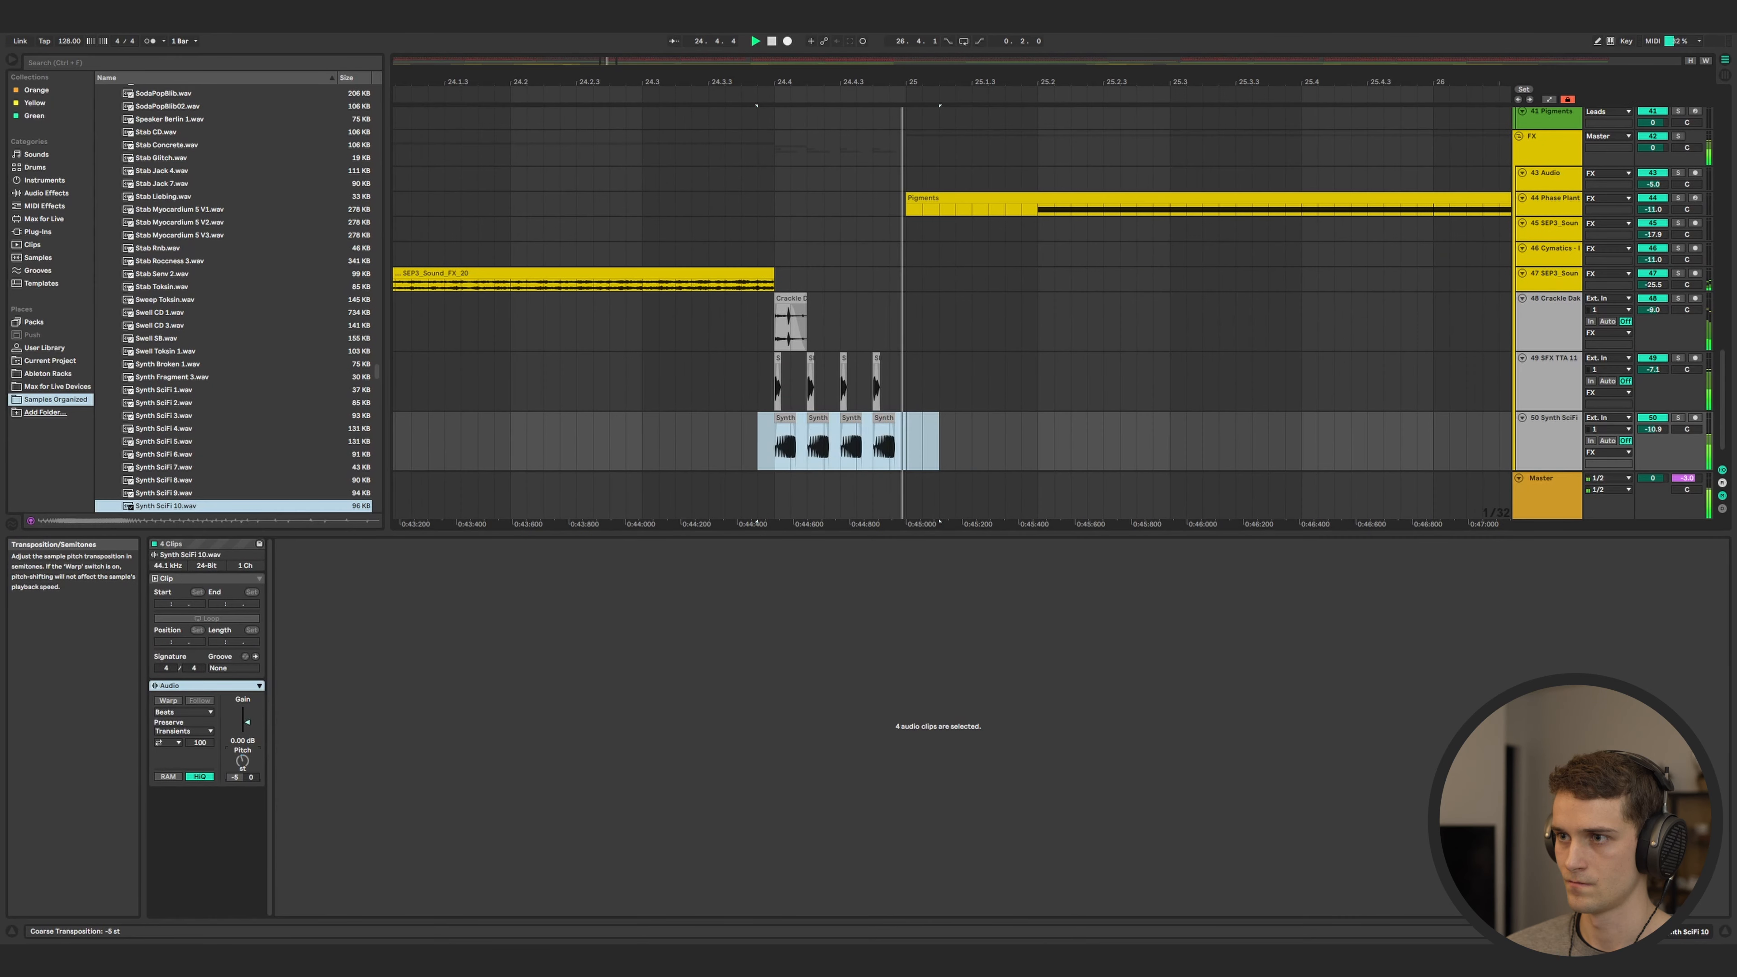
- Try different transpositions for the Synth SciFi 10 sample before the drop
left_click_drag(235, 777, 235, 765)
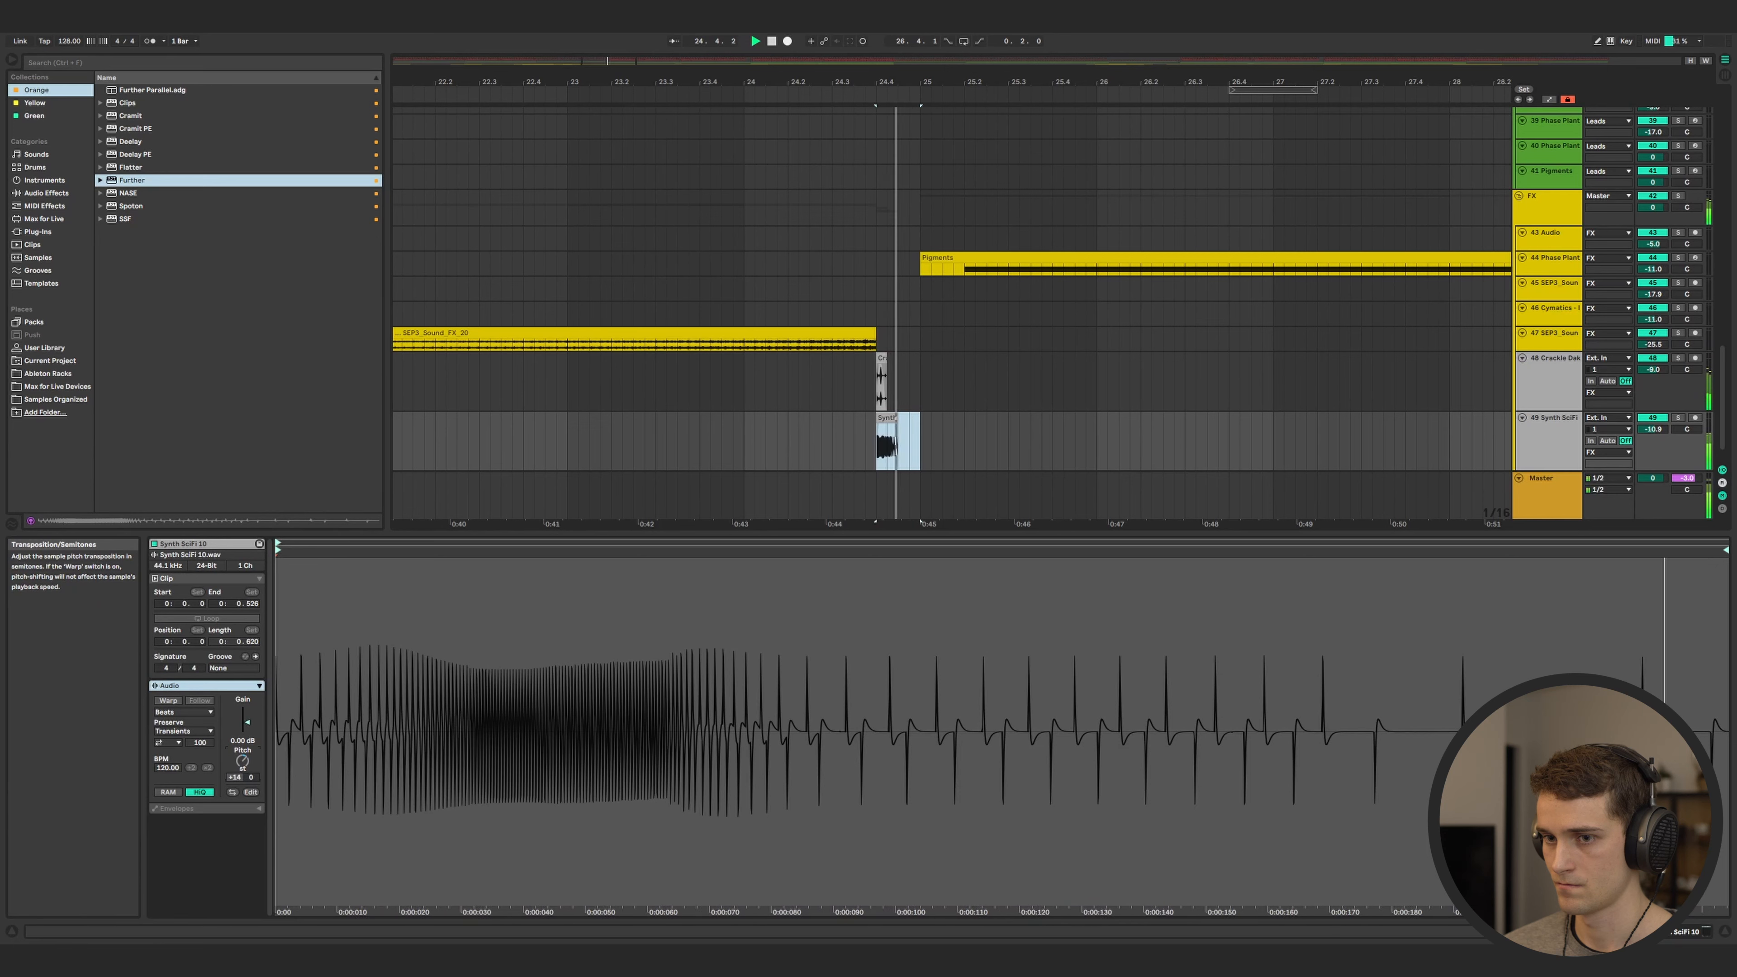
mouse_move(235, 777)
left_mouse_down()
mouse_move(235, 811)
mouse_move(235, 786)
left_mouse_up()
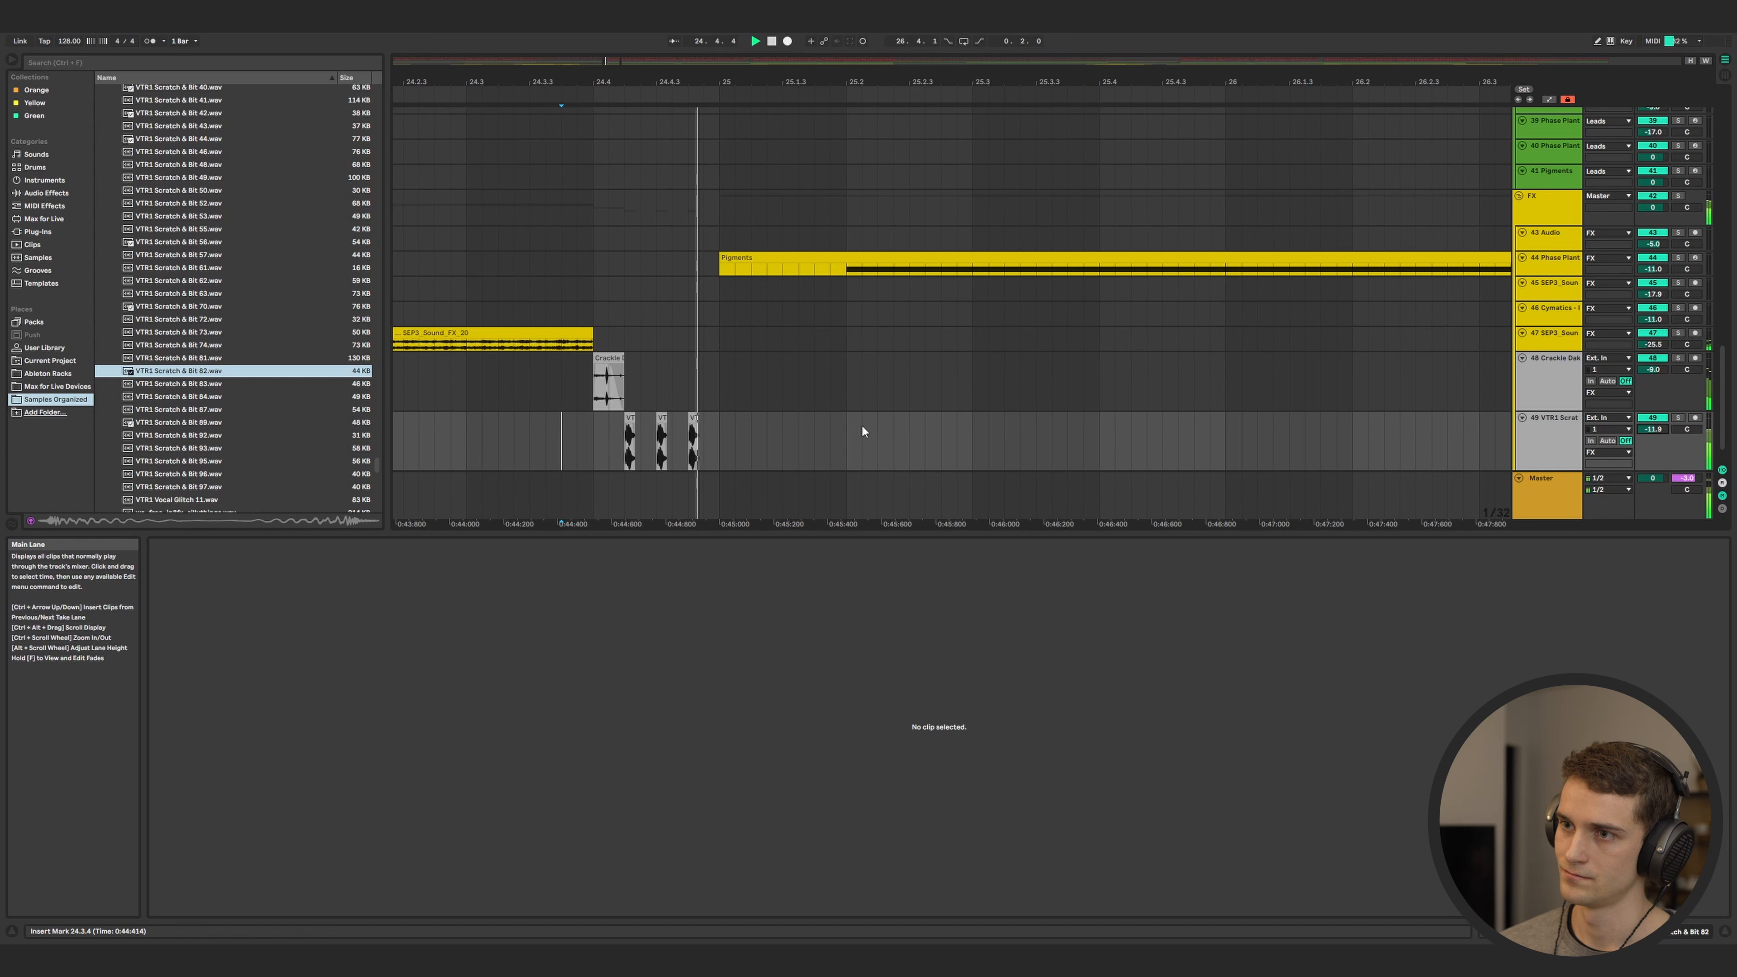
- Lower the VTR1 Scratch track to -12.8 dB and place Cymatics - Impact 38_1 at bar 25 on the track below
left_click_drag(1653, 429, 1653, 438)
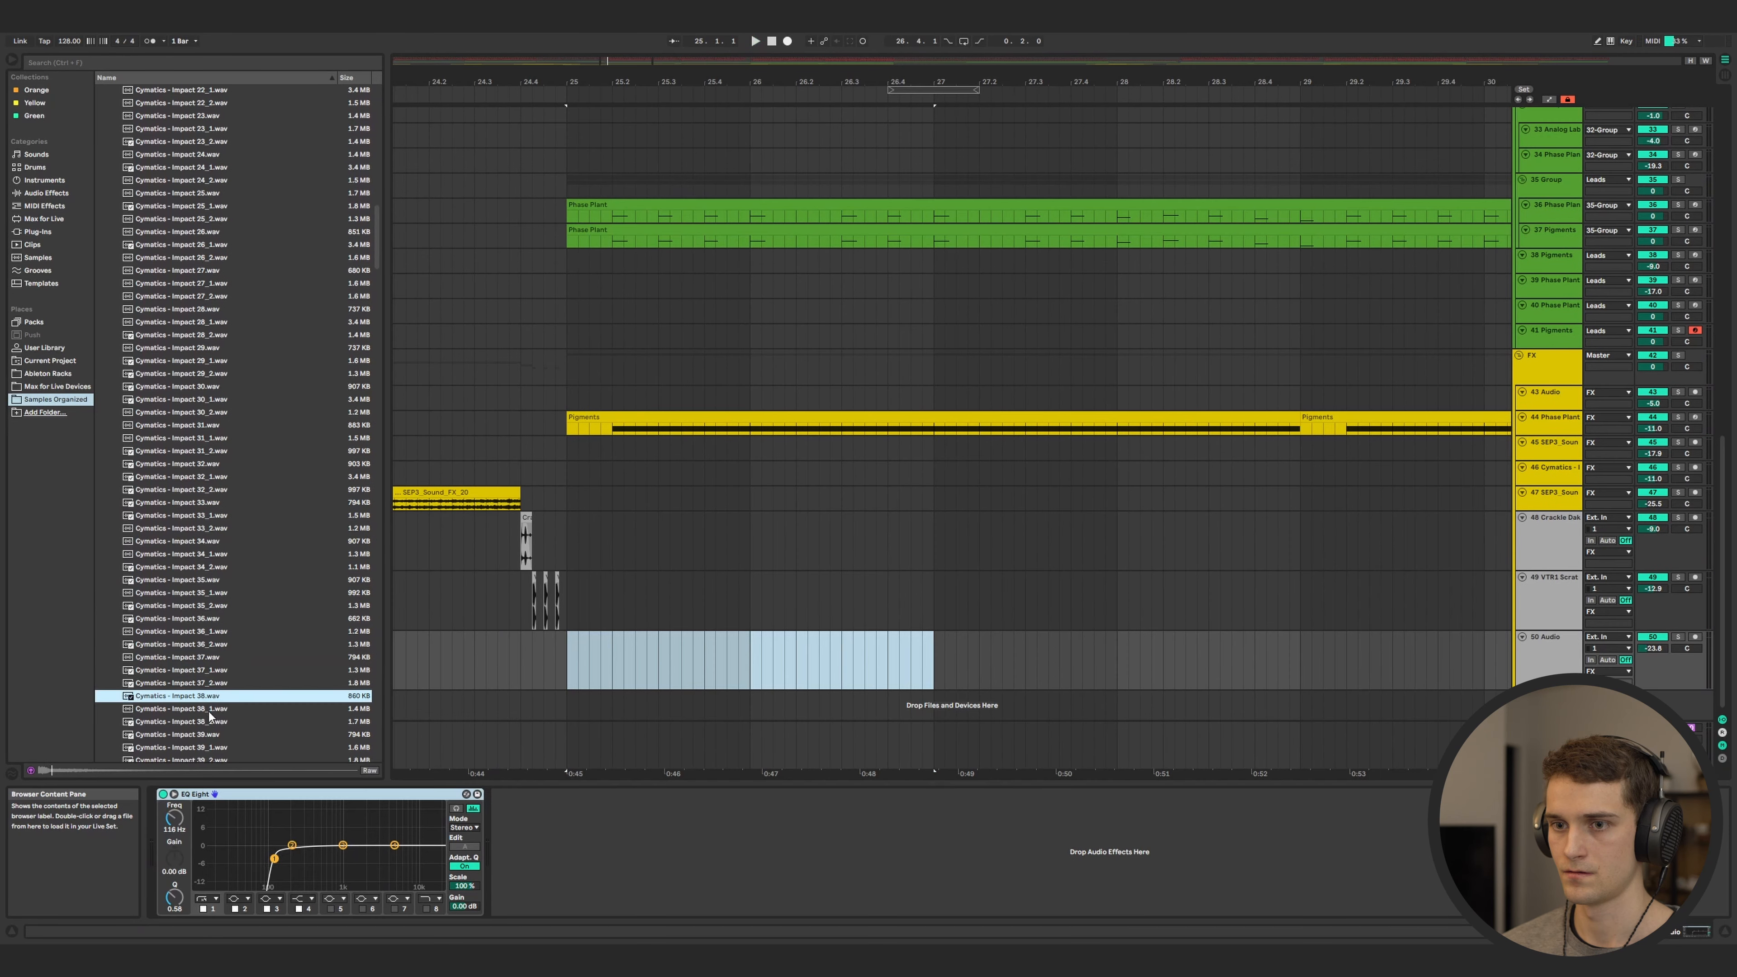
left_click(210, 712)
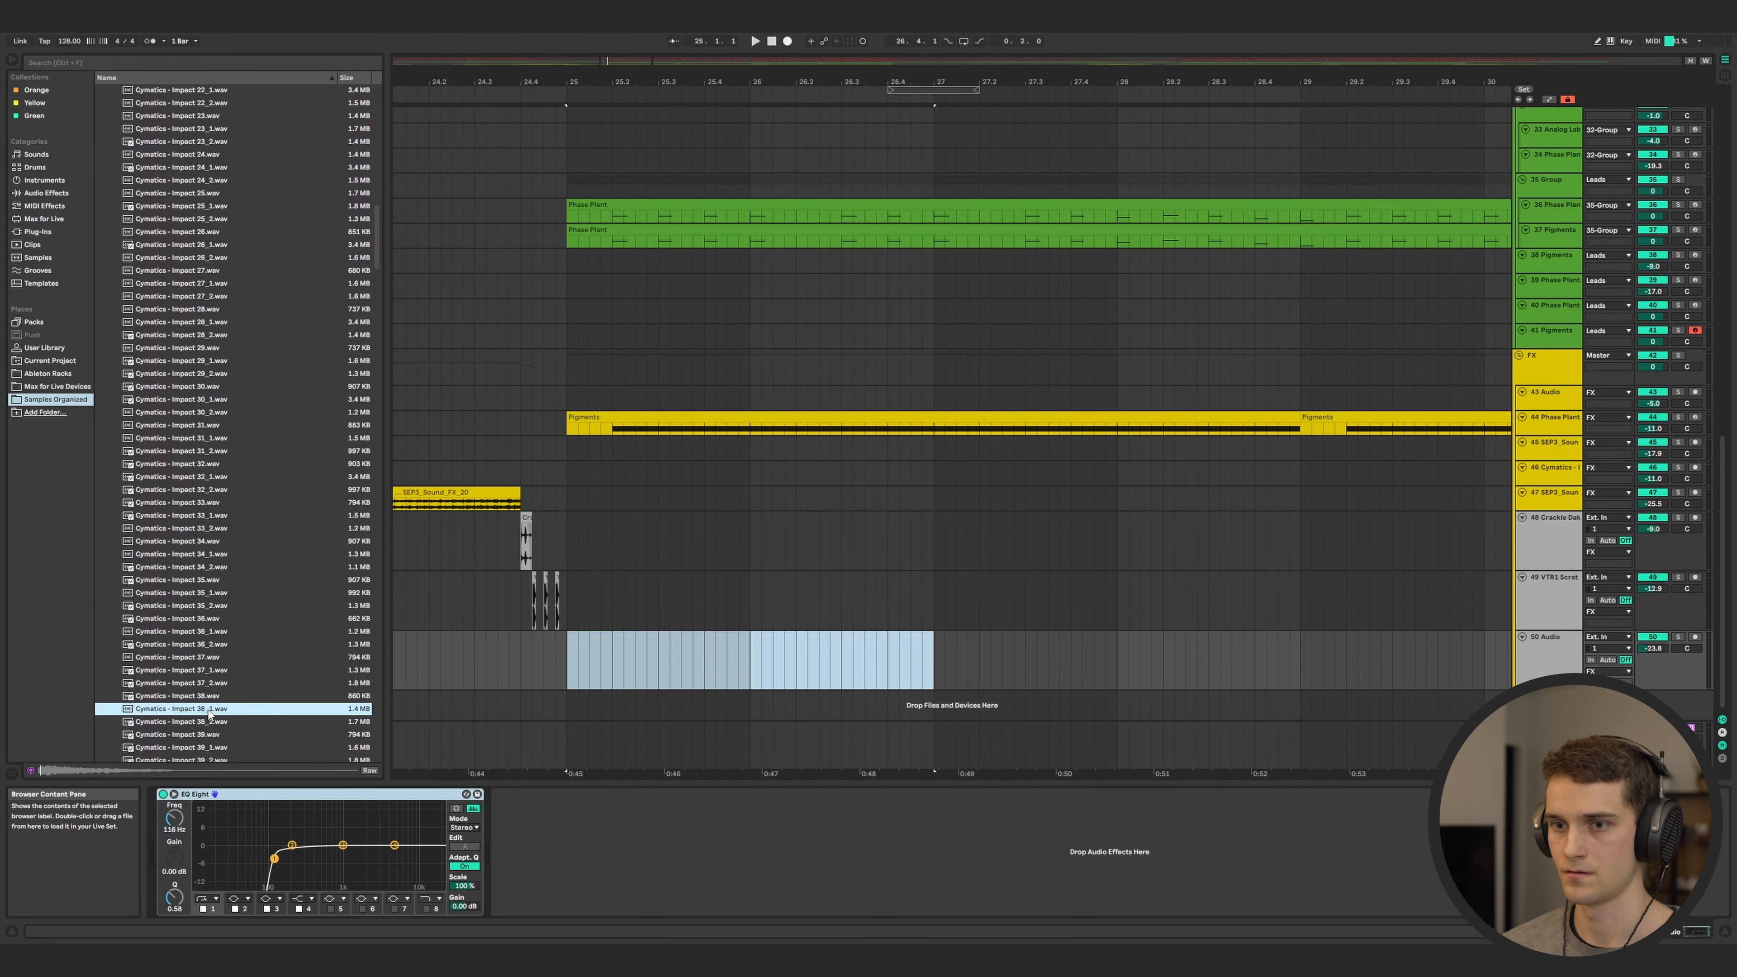
left_click_drag(210, 725, 570, 667)
left_click(521, 655)
key("space")
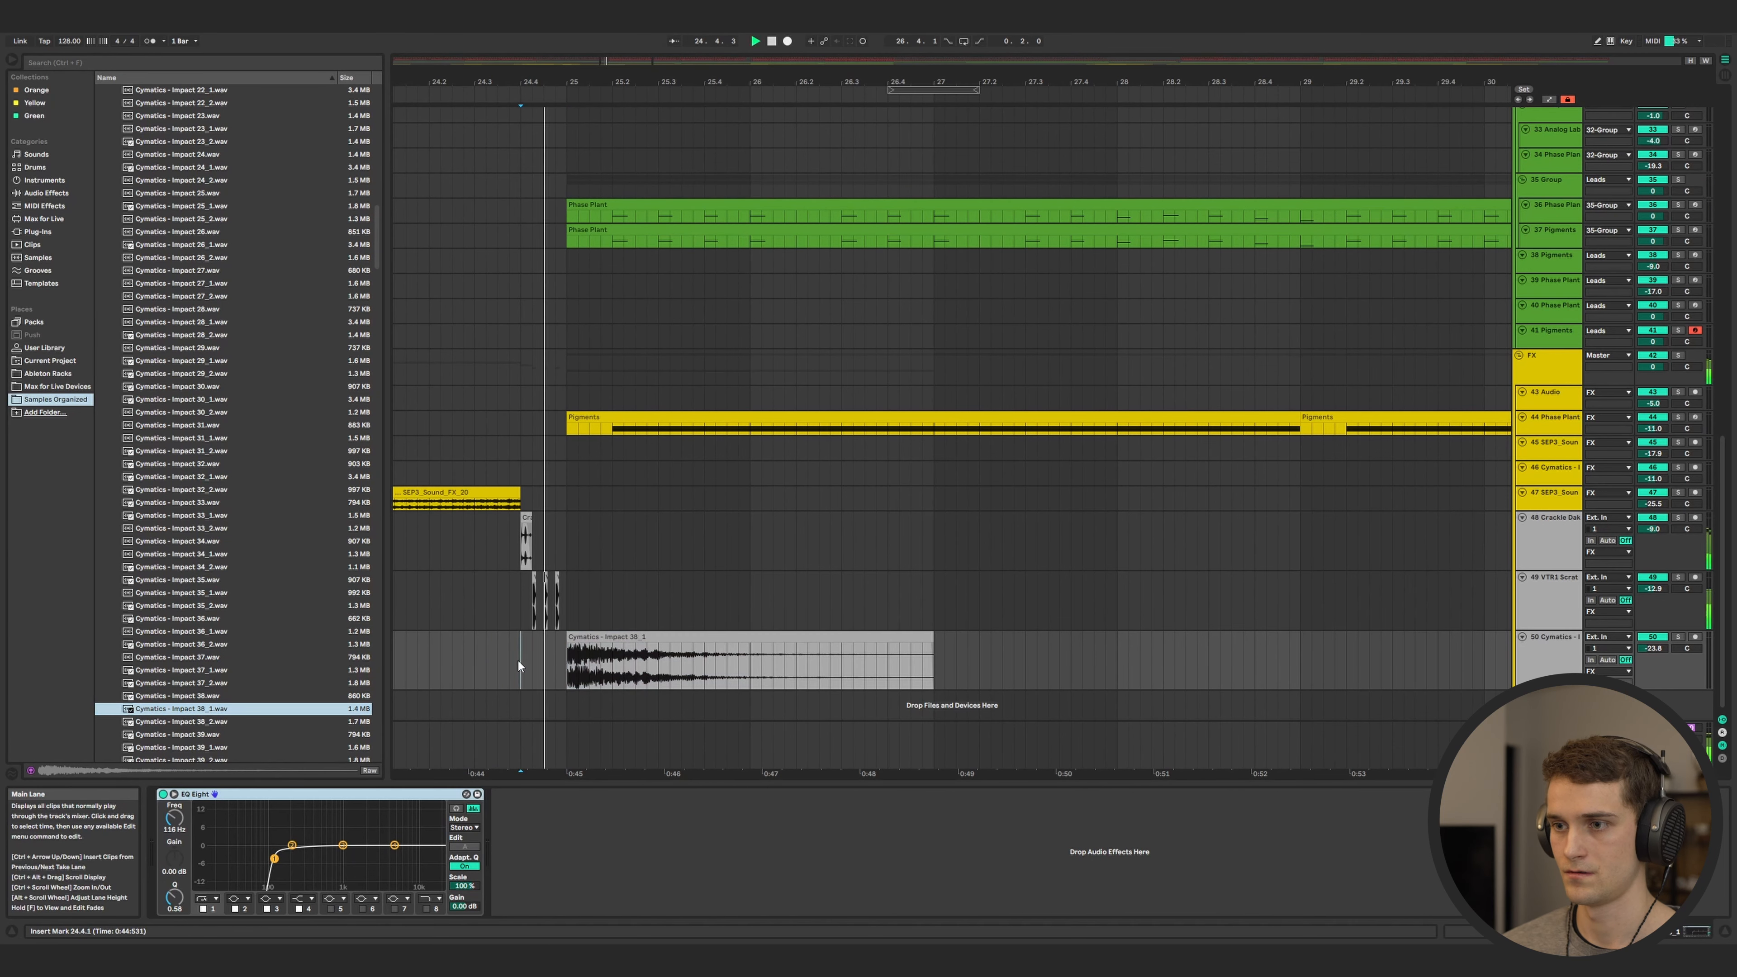
key("space")
key("space")
- Set the impact track's volume to -12.8 dB and reposition and trim its clip to span 24.4 to bar 25
left_click_drag(1652, 649, 1652, 629)
left_click_drag(682, 640, 635, 640)
left_click_drag(1015, 660, 630, 664)
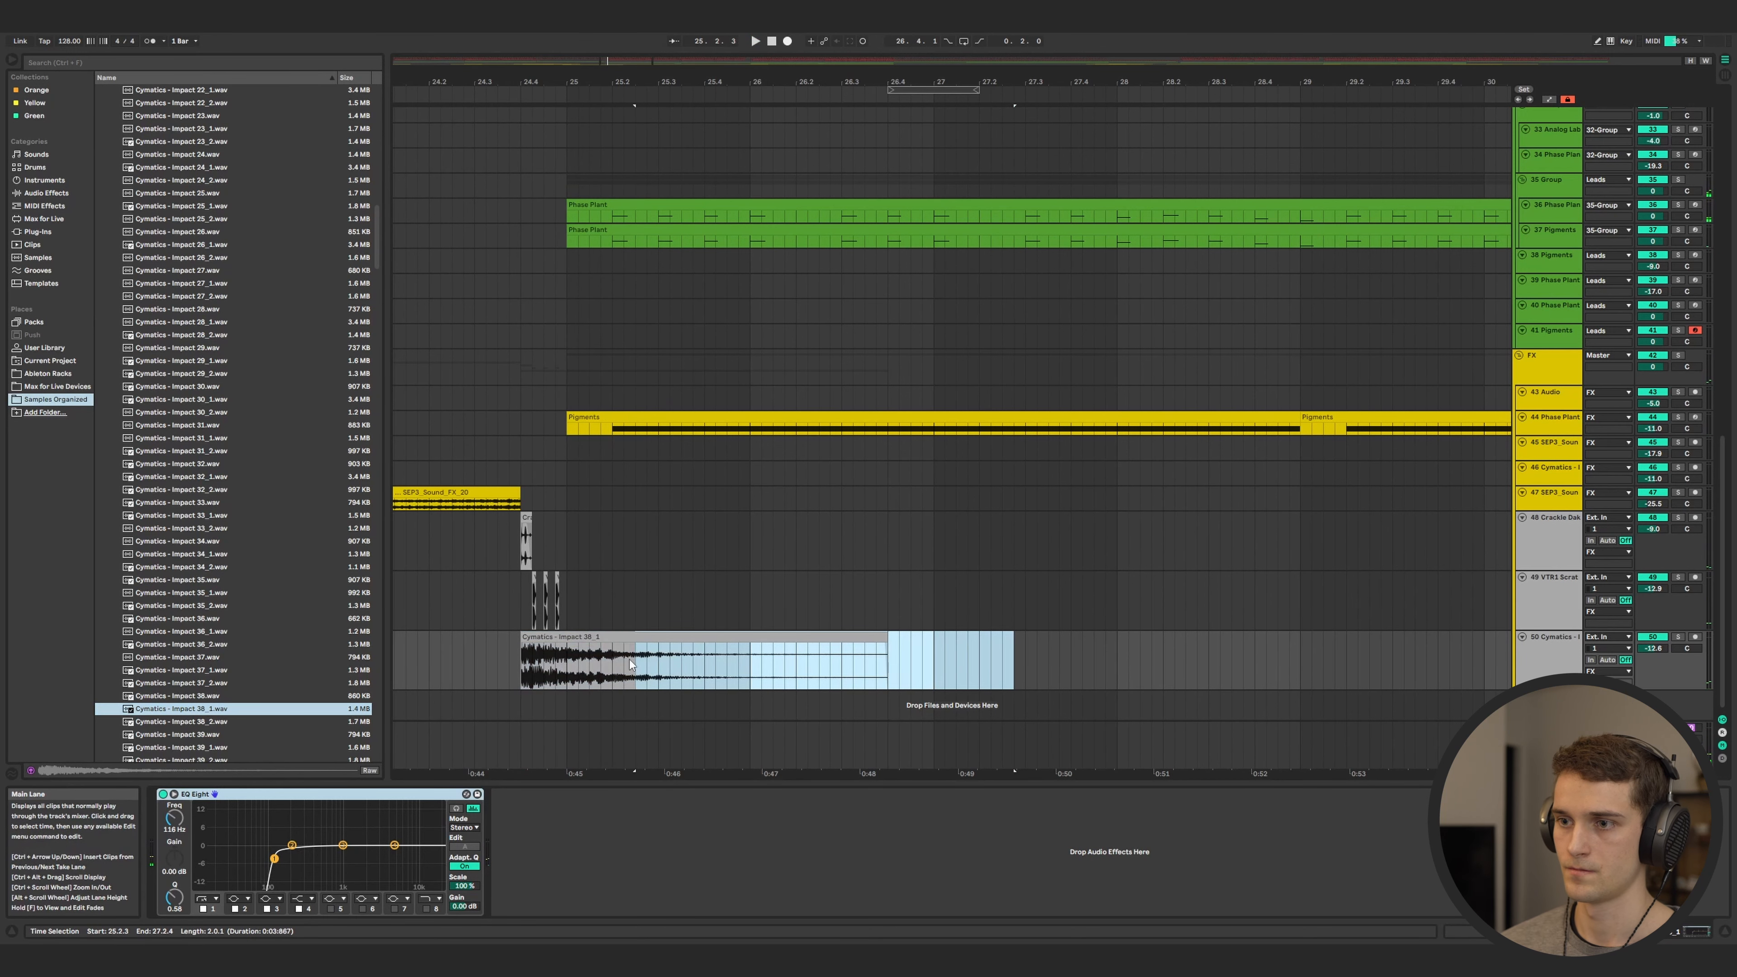
key("Delete")
left_click(420, 650)
key("space")
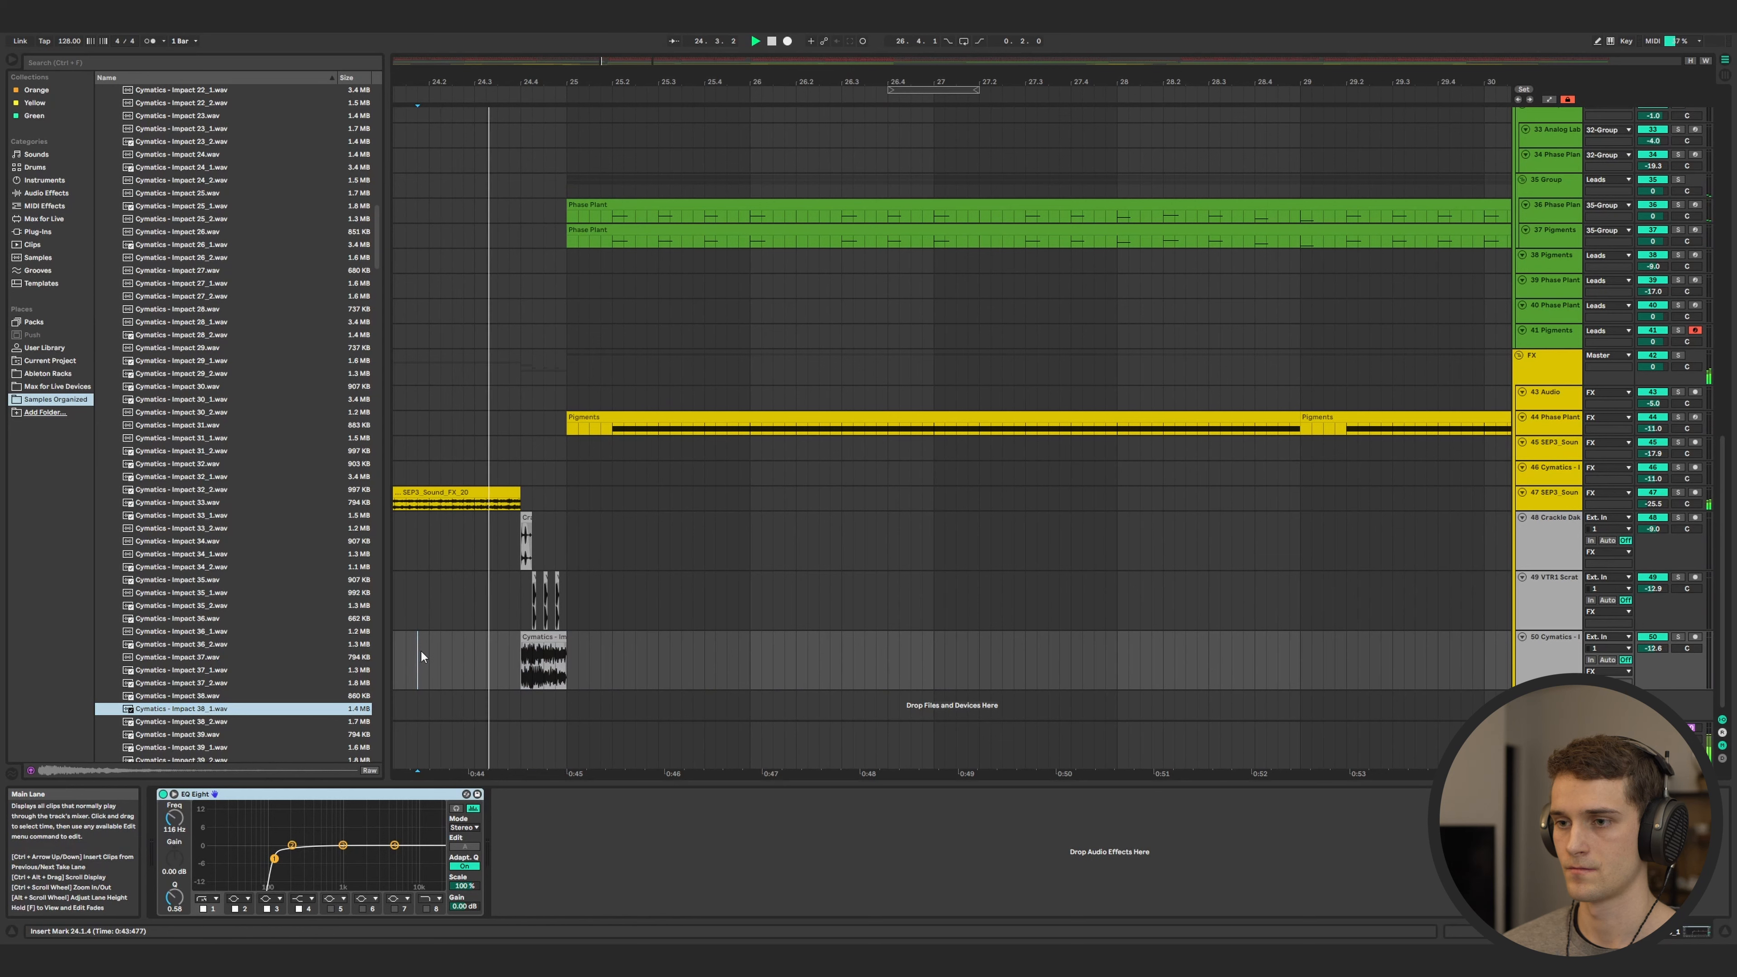
key("space")
- Lower the low-cut frequency in the impact track's EQ Eight to 32.2 Hz and play the transition
left_click(1548, 655)
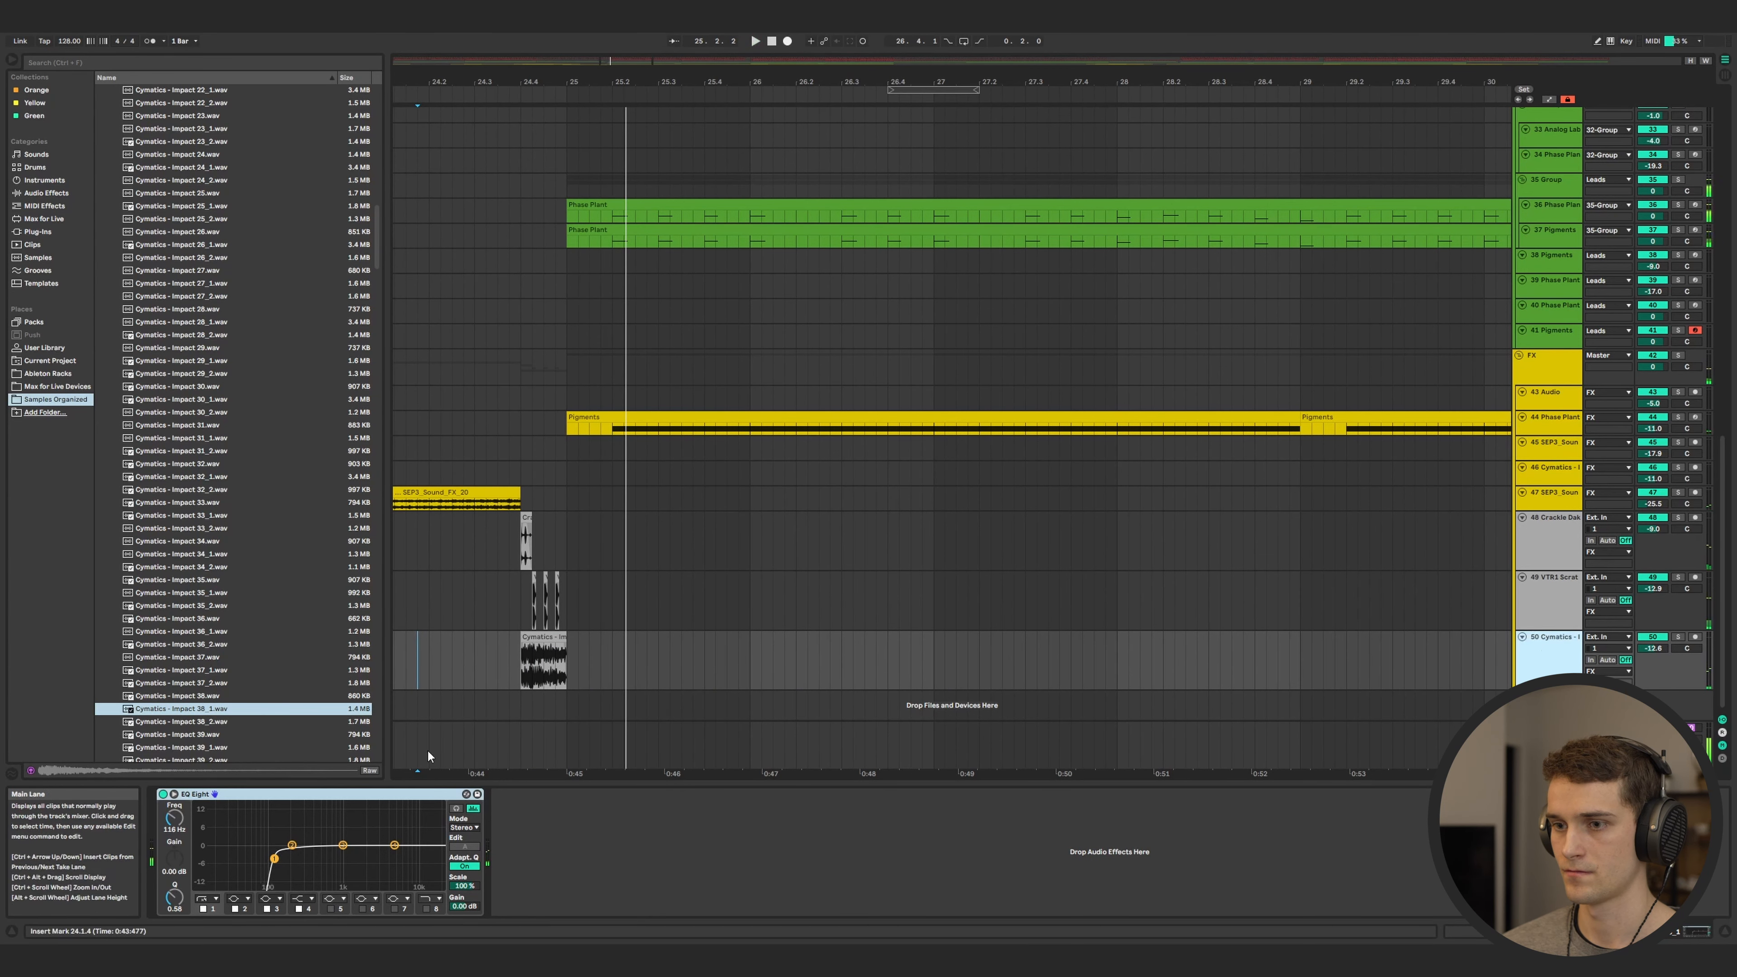
left_click_drag(280, 860, 235, 861)
key("space")
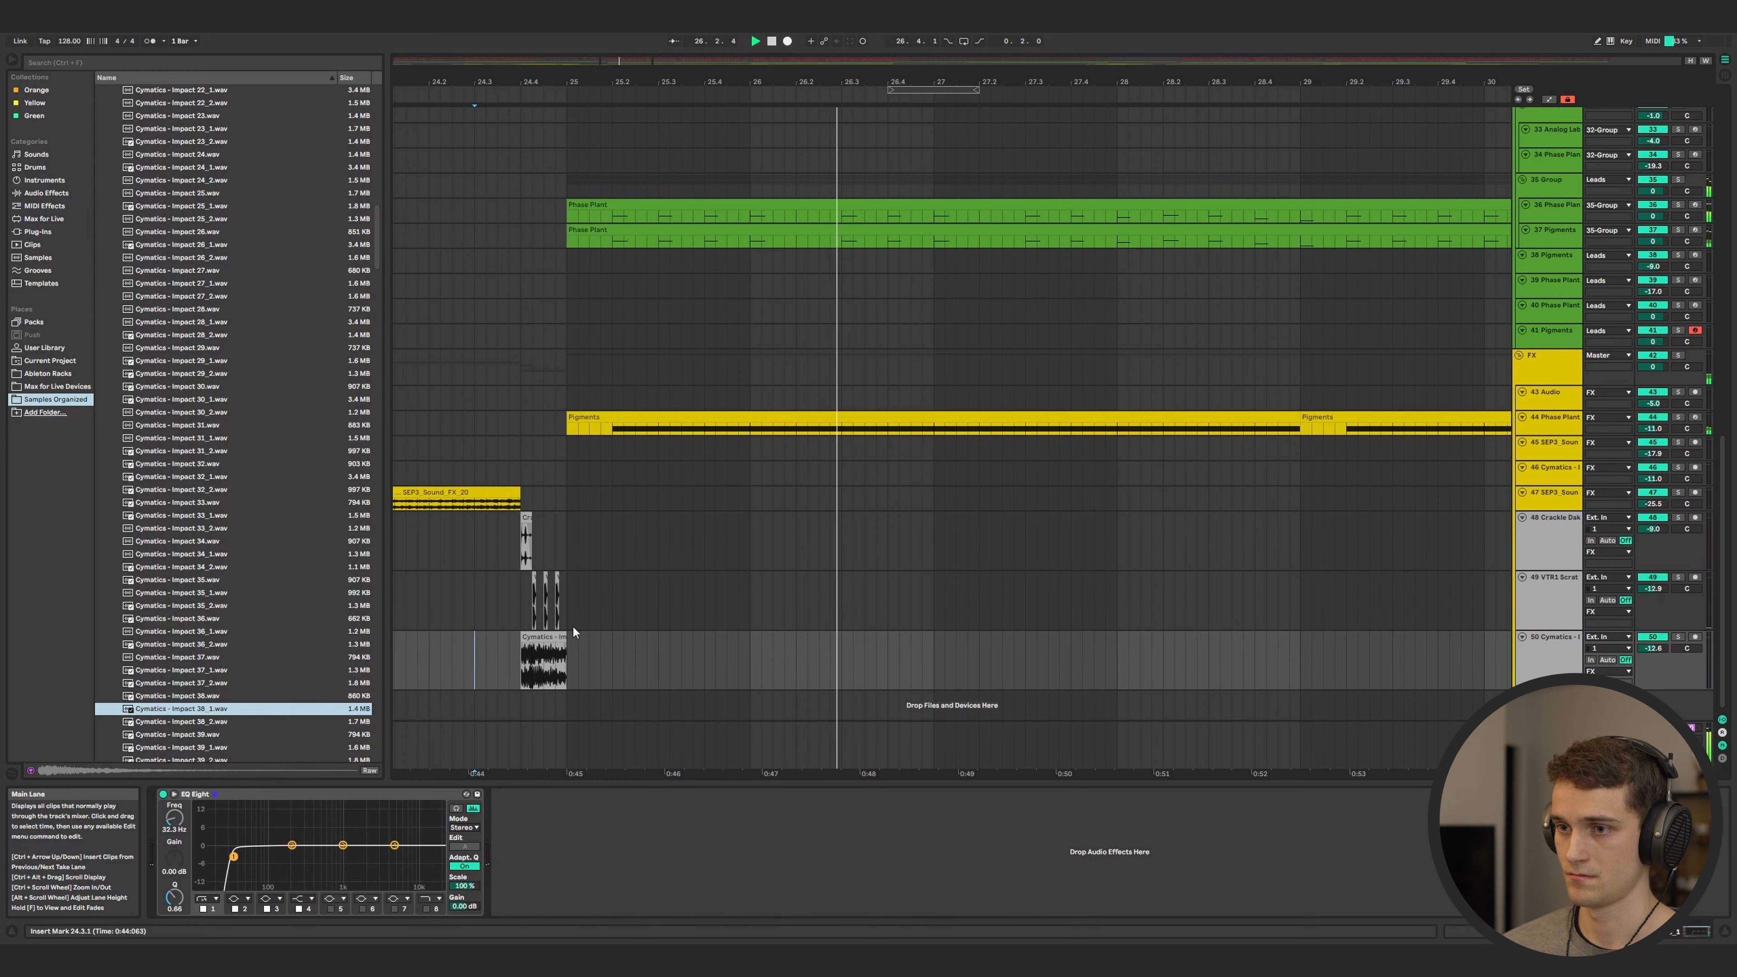
scroll(549, 636, "down", 4)
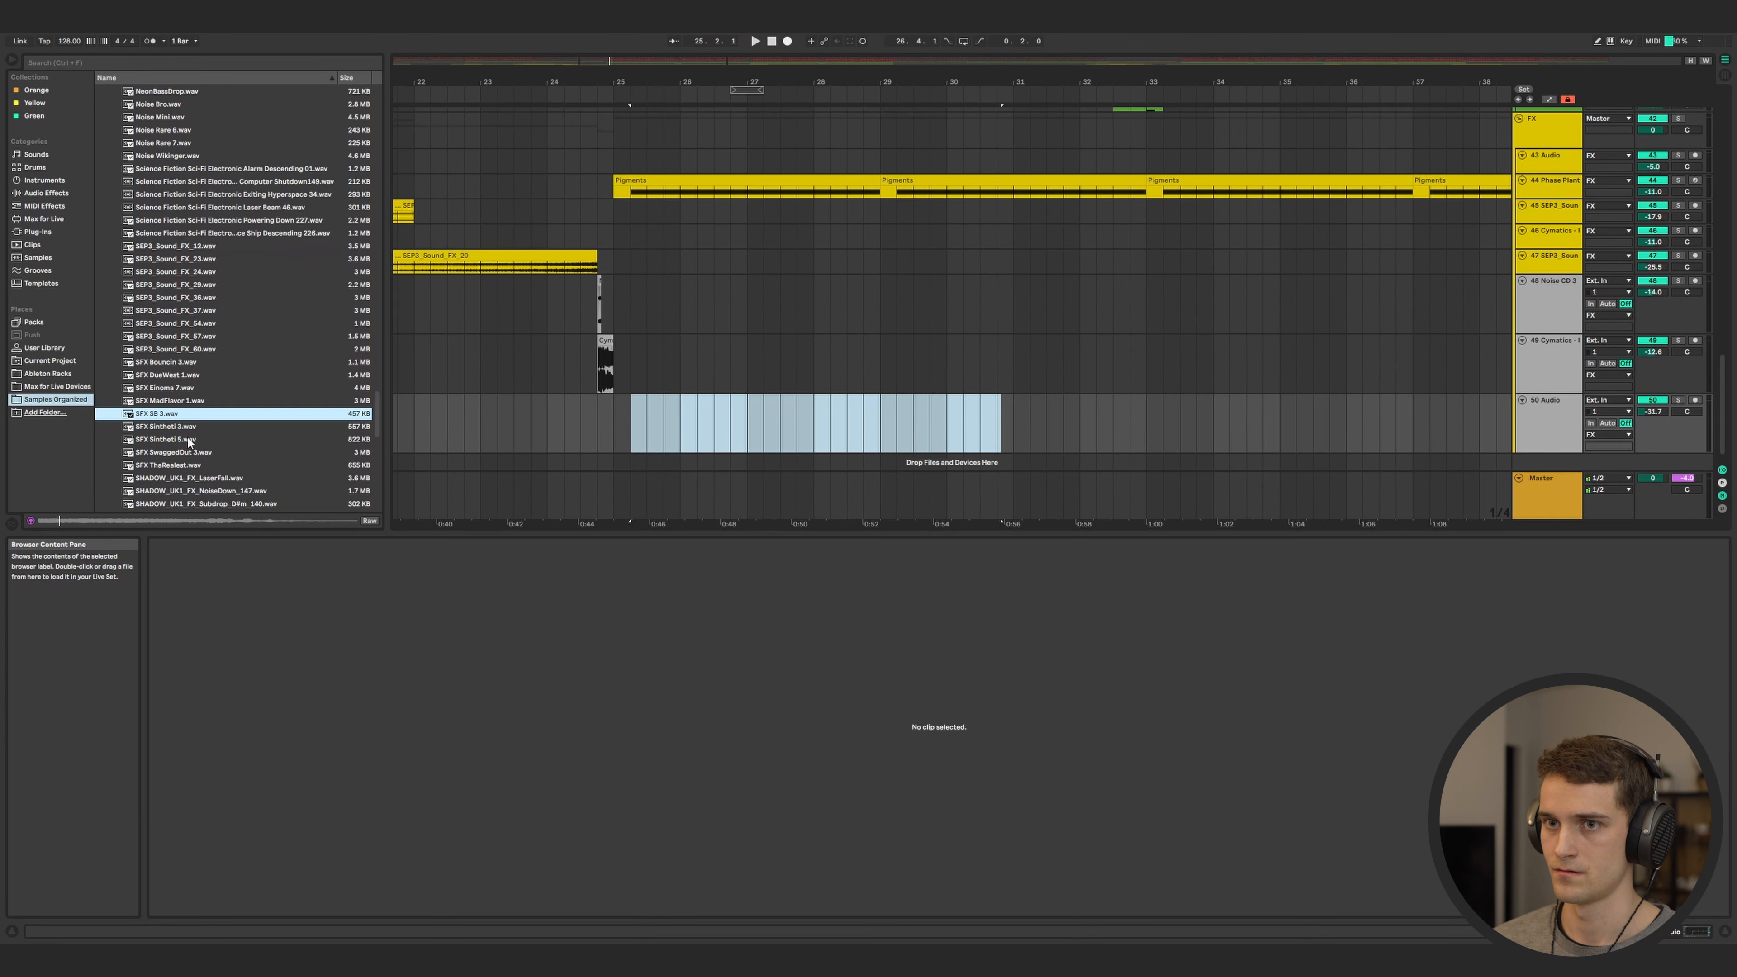
- Audition the SFX Sintheti and SFX SwaggedOut samples and place an SFX sample at bar 25 on the empty FX track
left_click(180, 427)
left_click(181, 440)
scroll(183, 443, "down", 1)
key("Up")
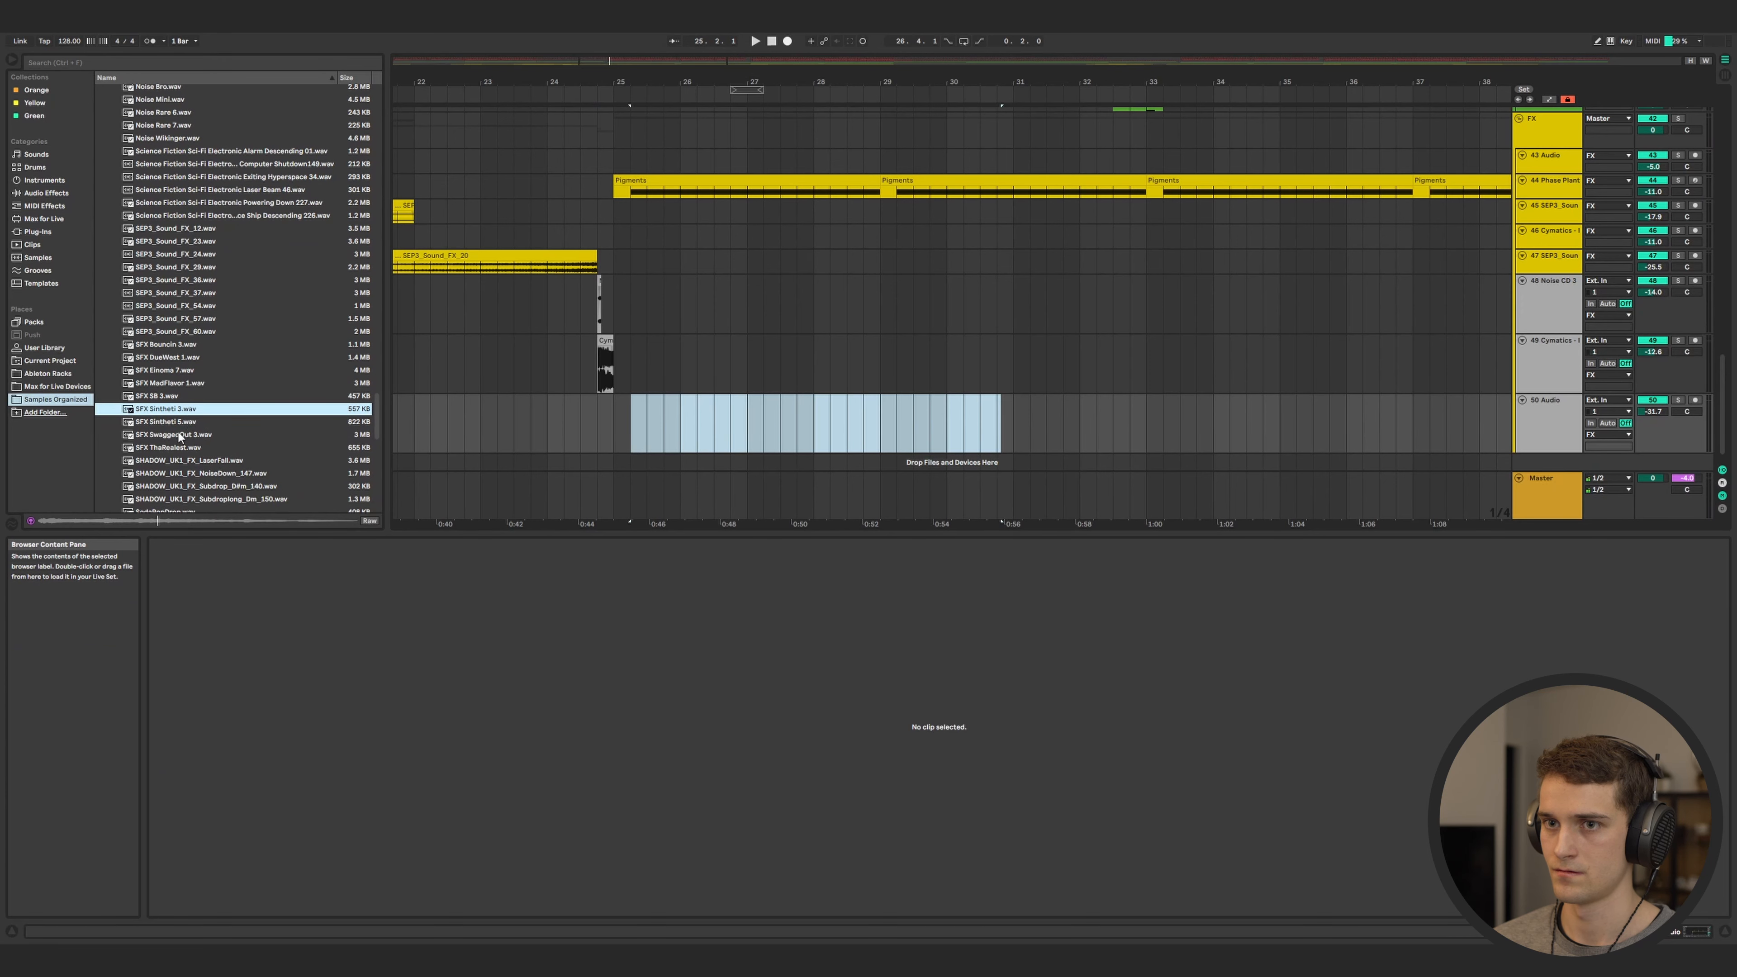
left_click(180, 435)
scroll(183, 436, "down", 1)
left_click_drag(176, 392, 613, 416)
left_click(581, 424)
key("space")
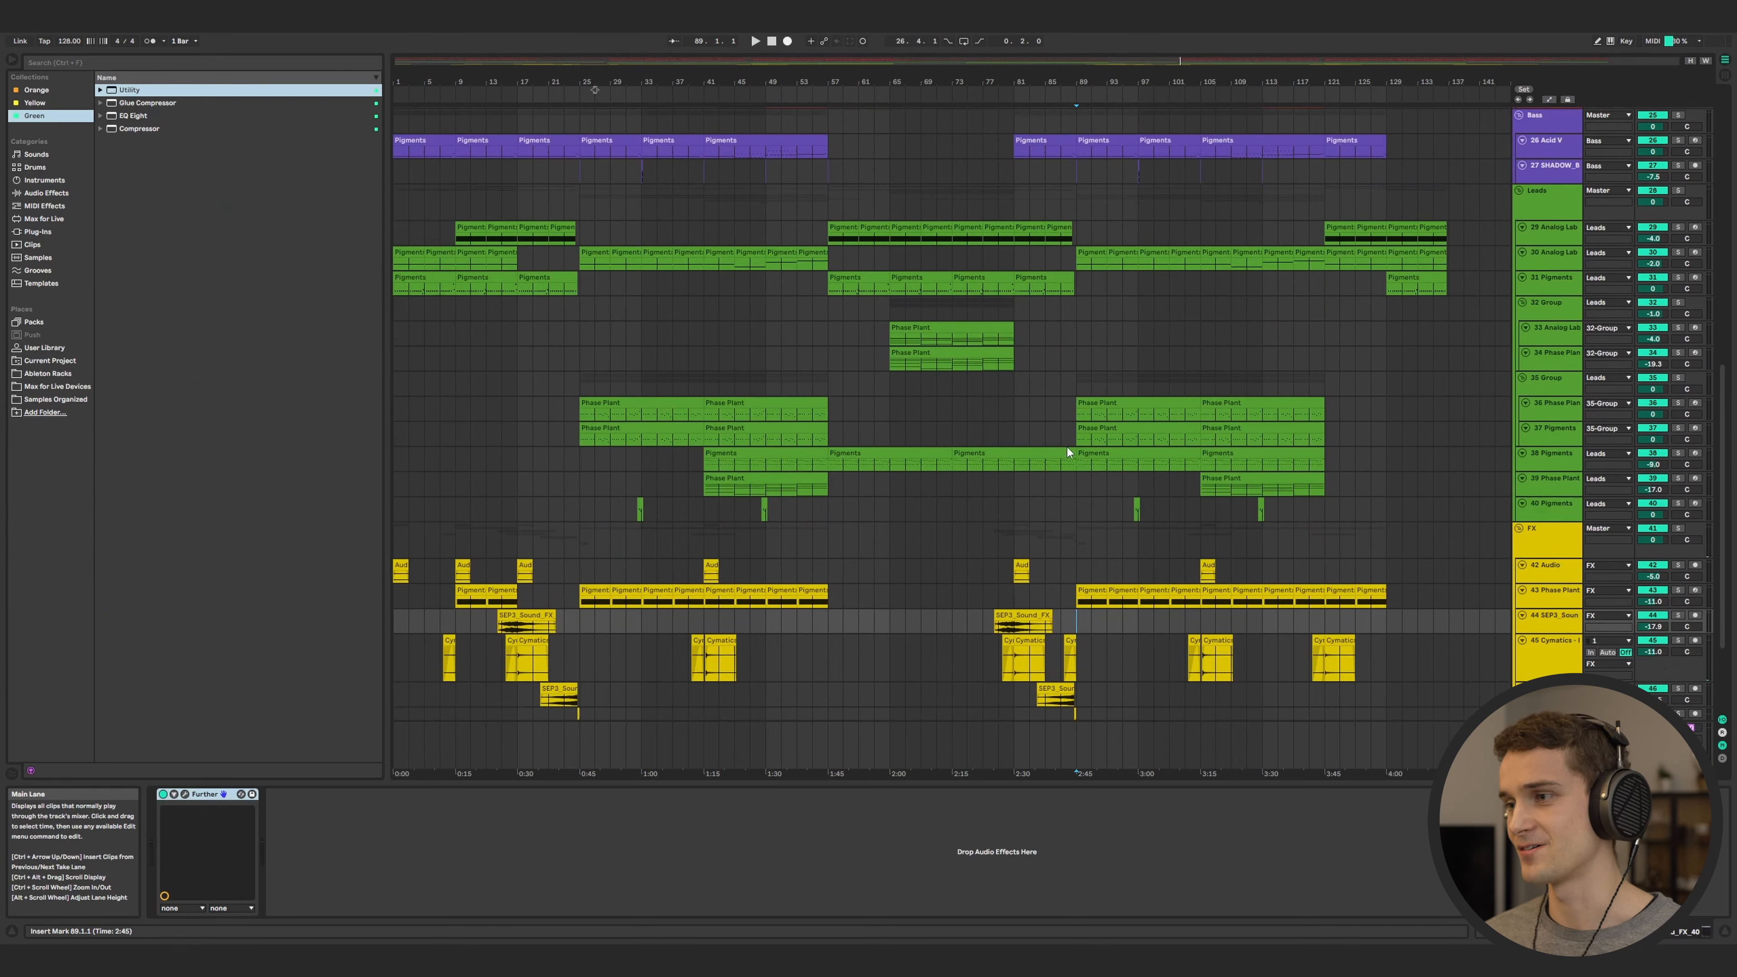
- Play the arrangement from bar 81 and review the drum tracks leading into the second drop
scroll(1067, 447, "up", 2)
left_click(1016, 523)
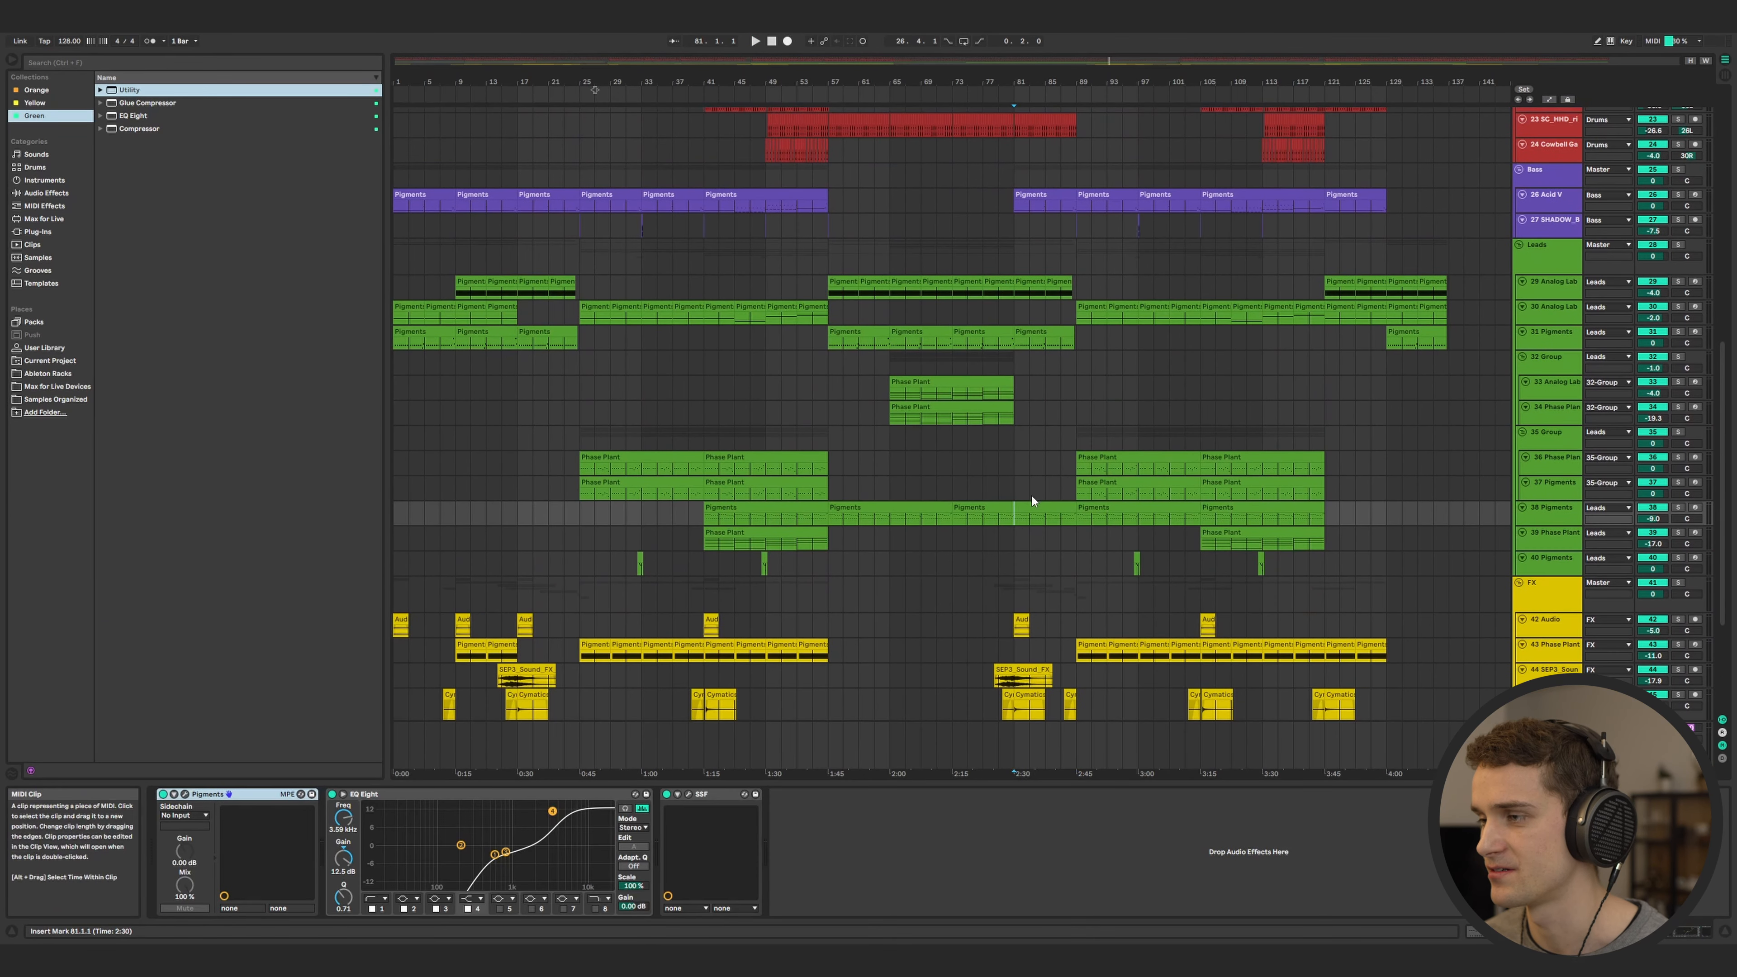
key("space")
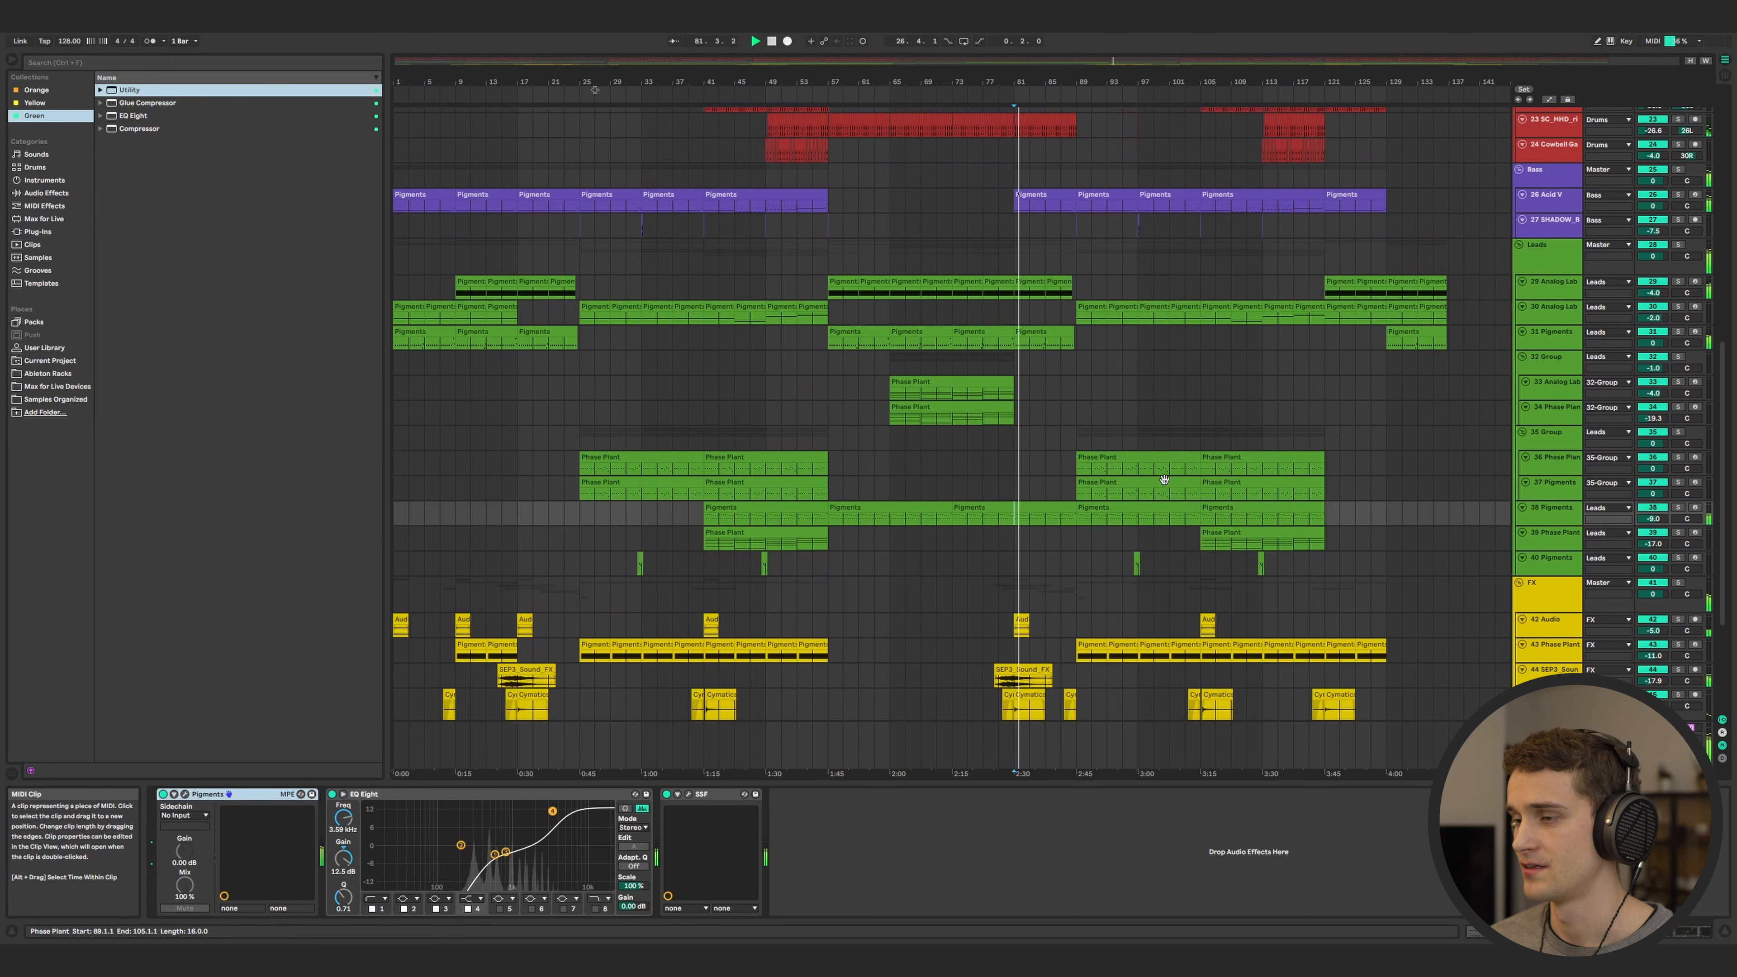
scroll(1026, 498, "up", 10)
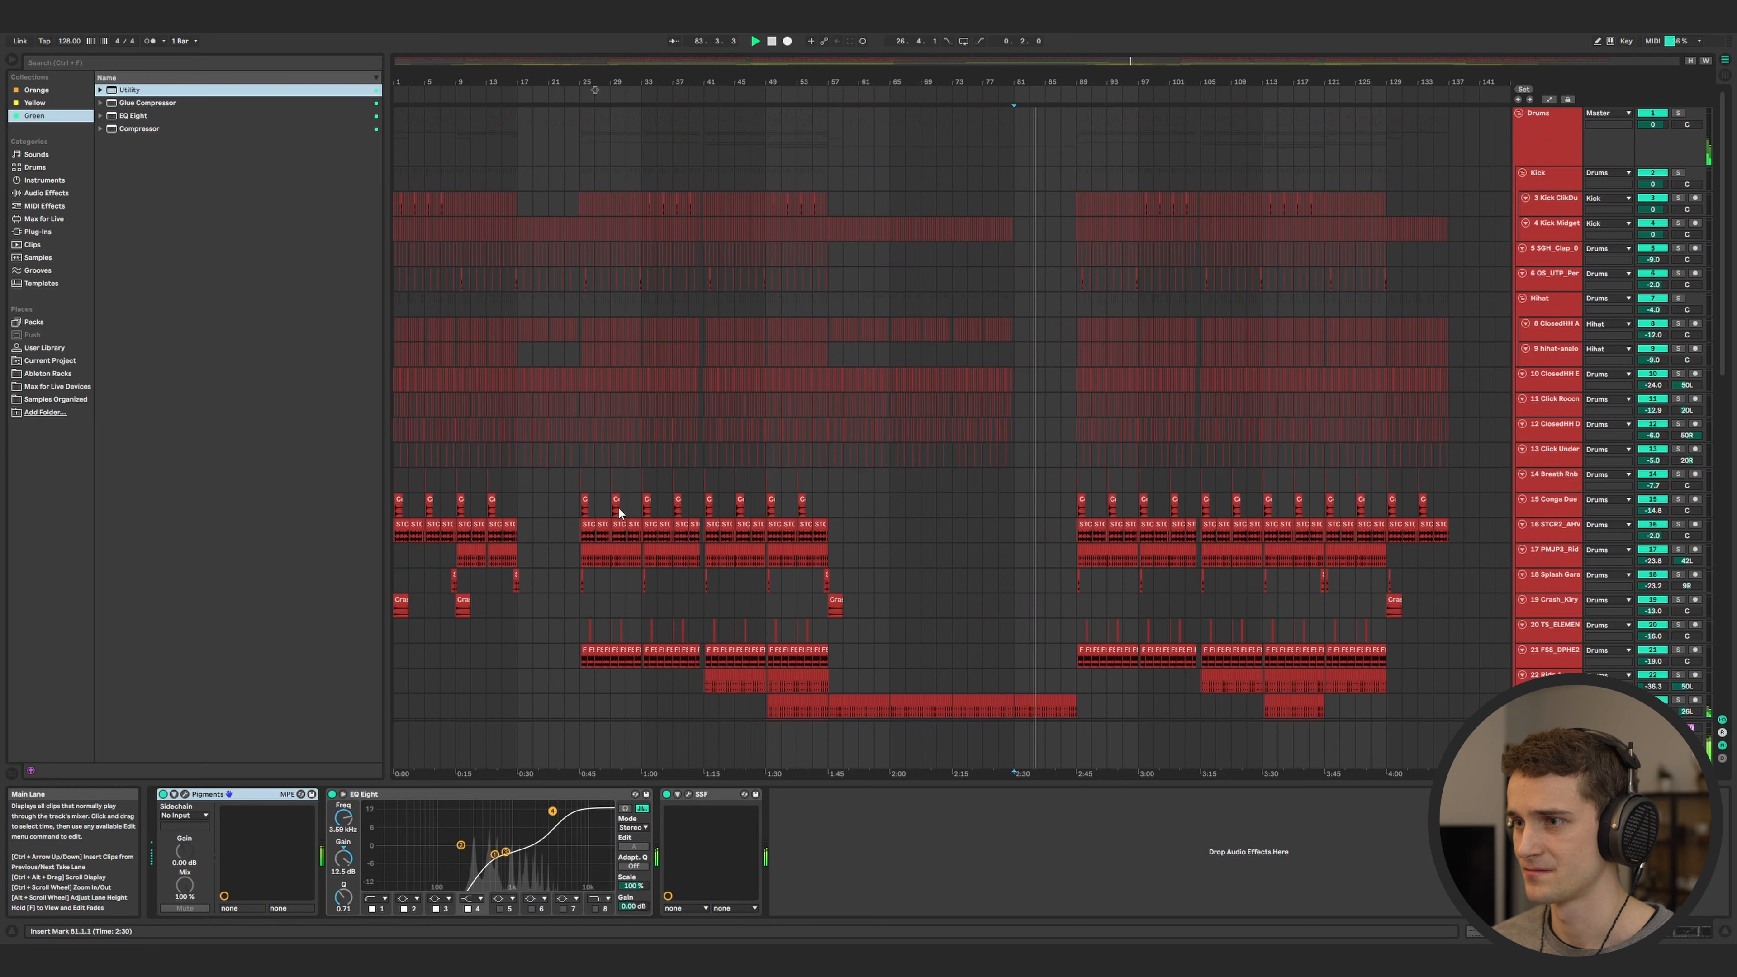
scroll(805, 464, "down", 2)
scroll(804, 463, "down", 2)
scroll(574, 376, "up", 3)
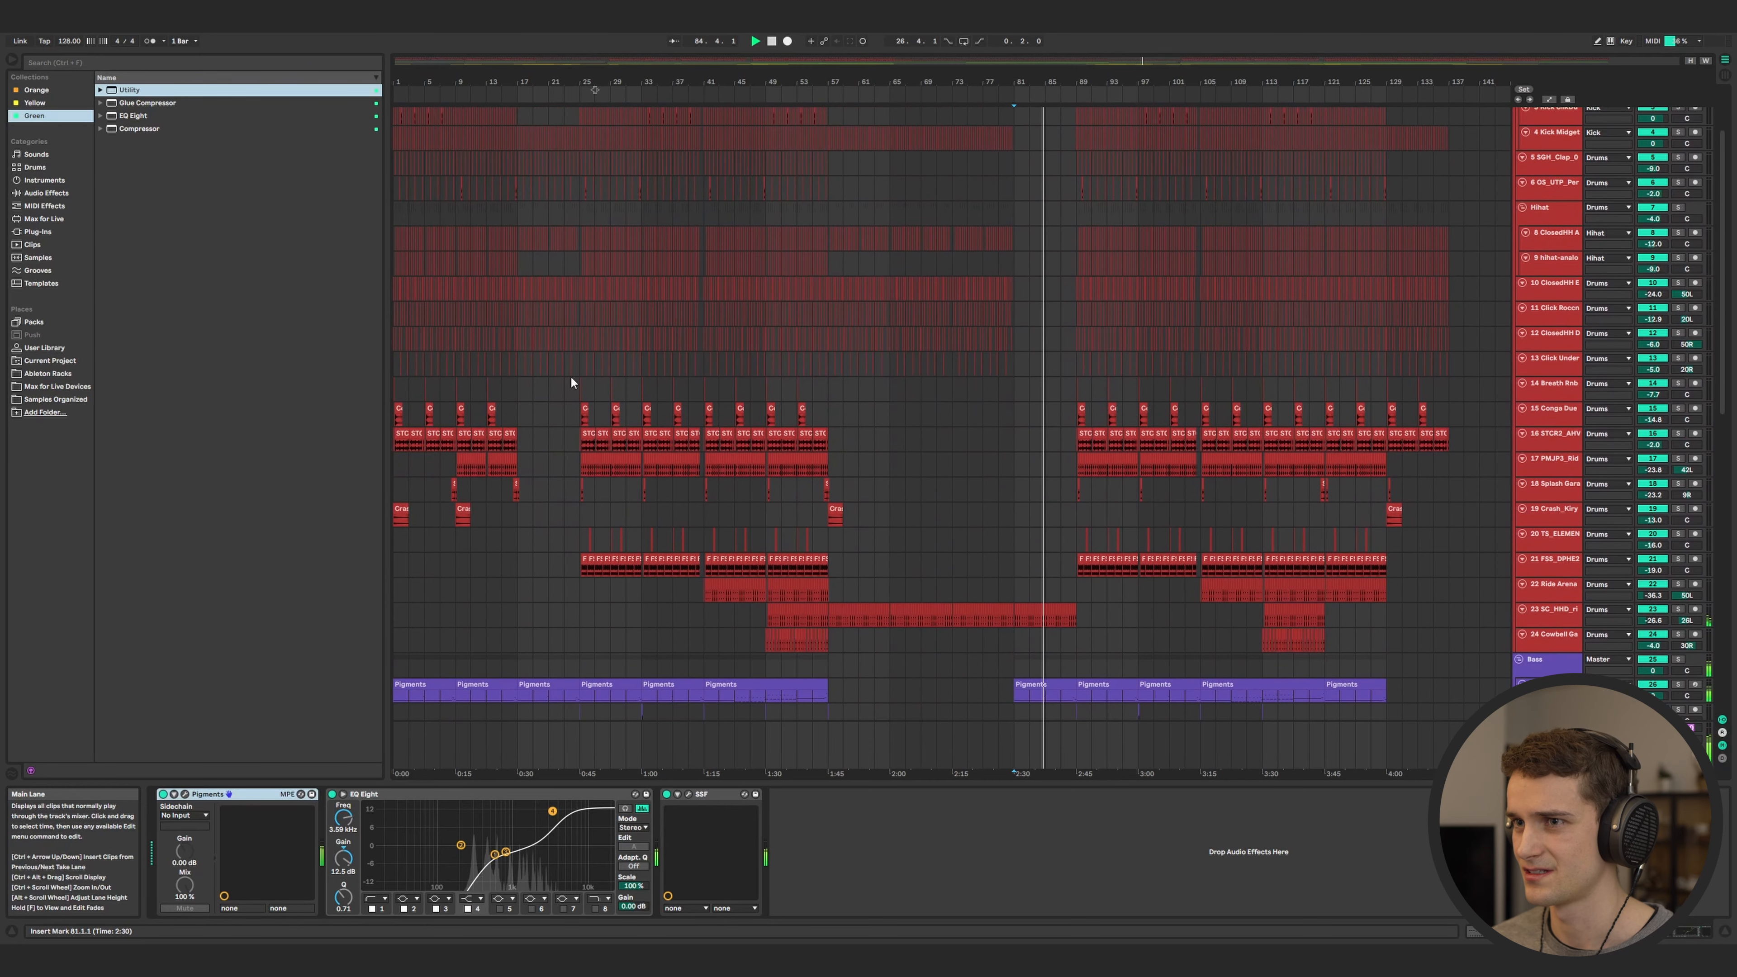
- Set the Kick group's Utility gain automation breakpoint at bar 57 to -2 dB and hide the automation
left_click_drag(577, 372, 515, 139)
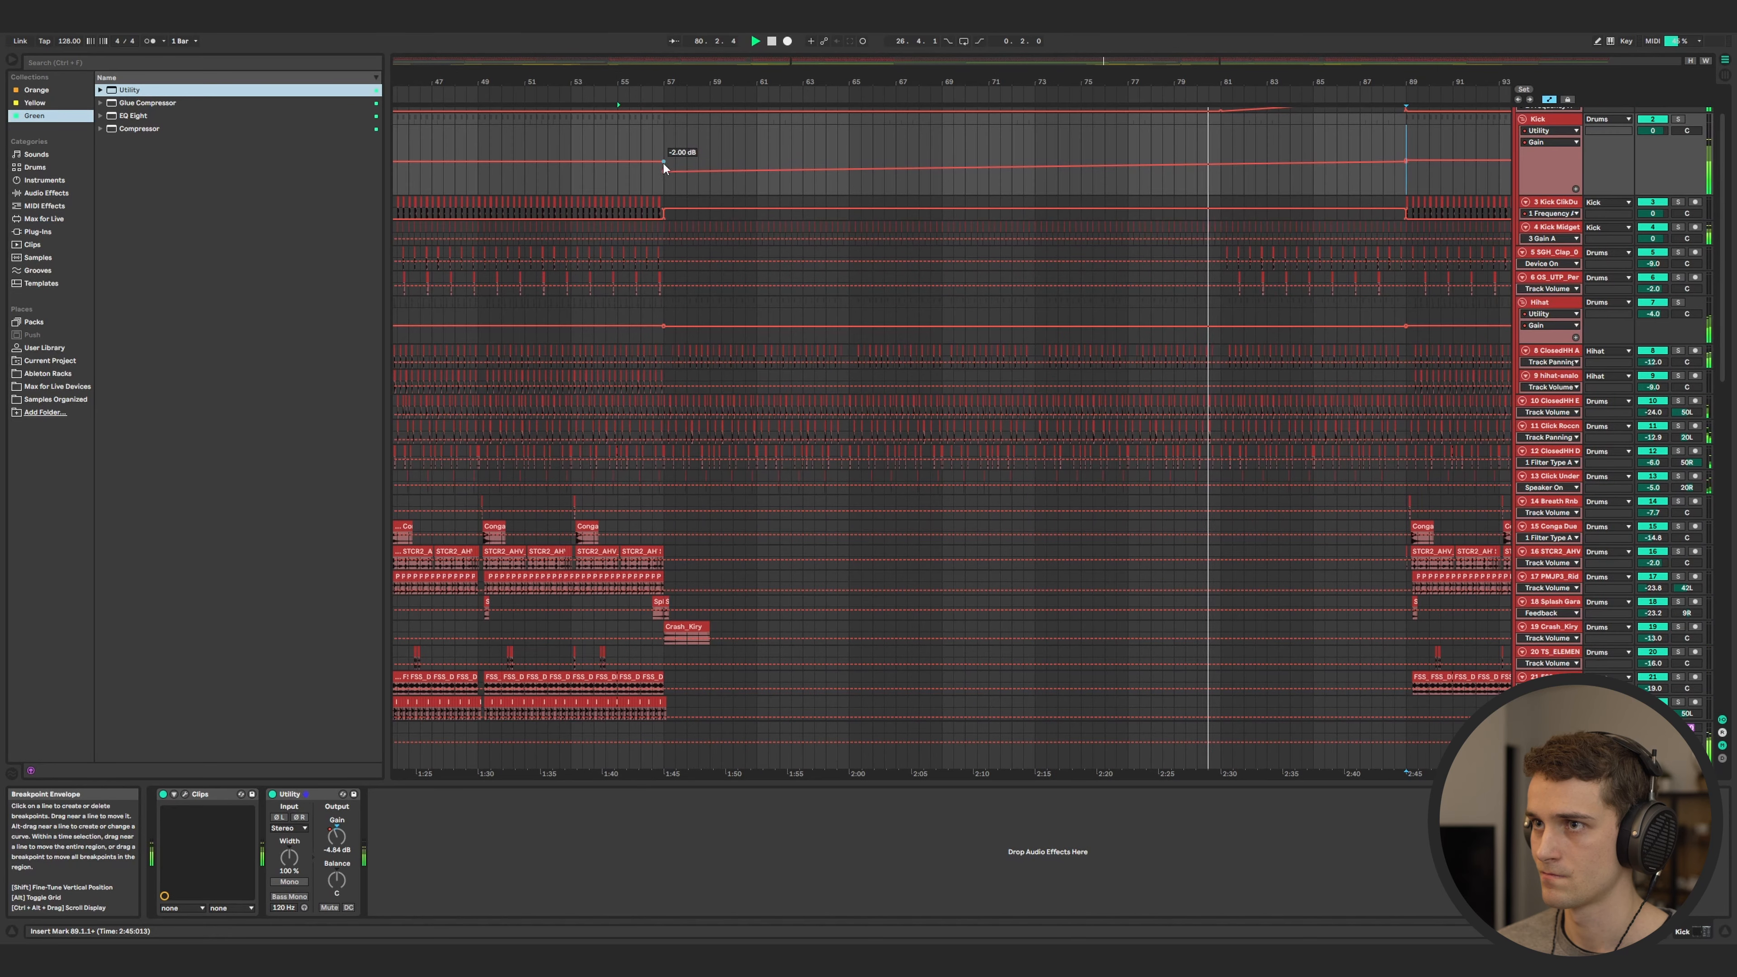
right_click(663, 163)
left_click(674, 169)
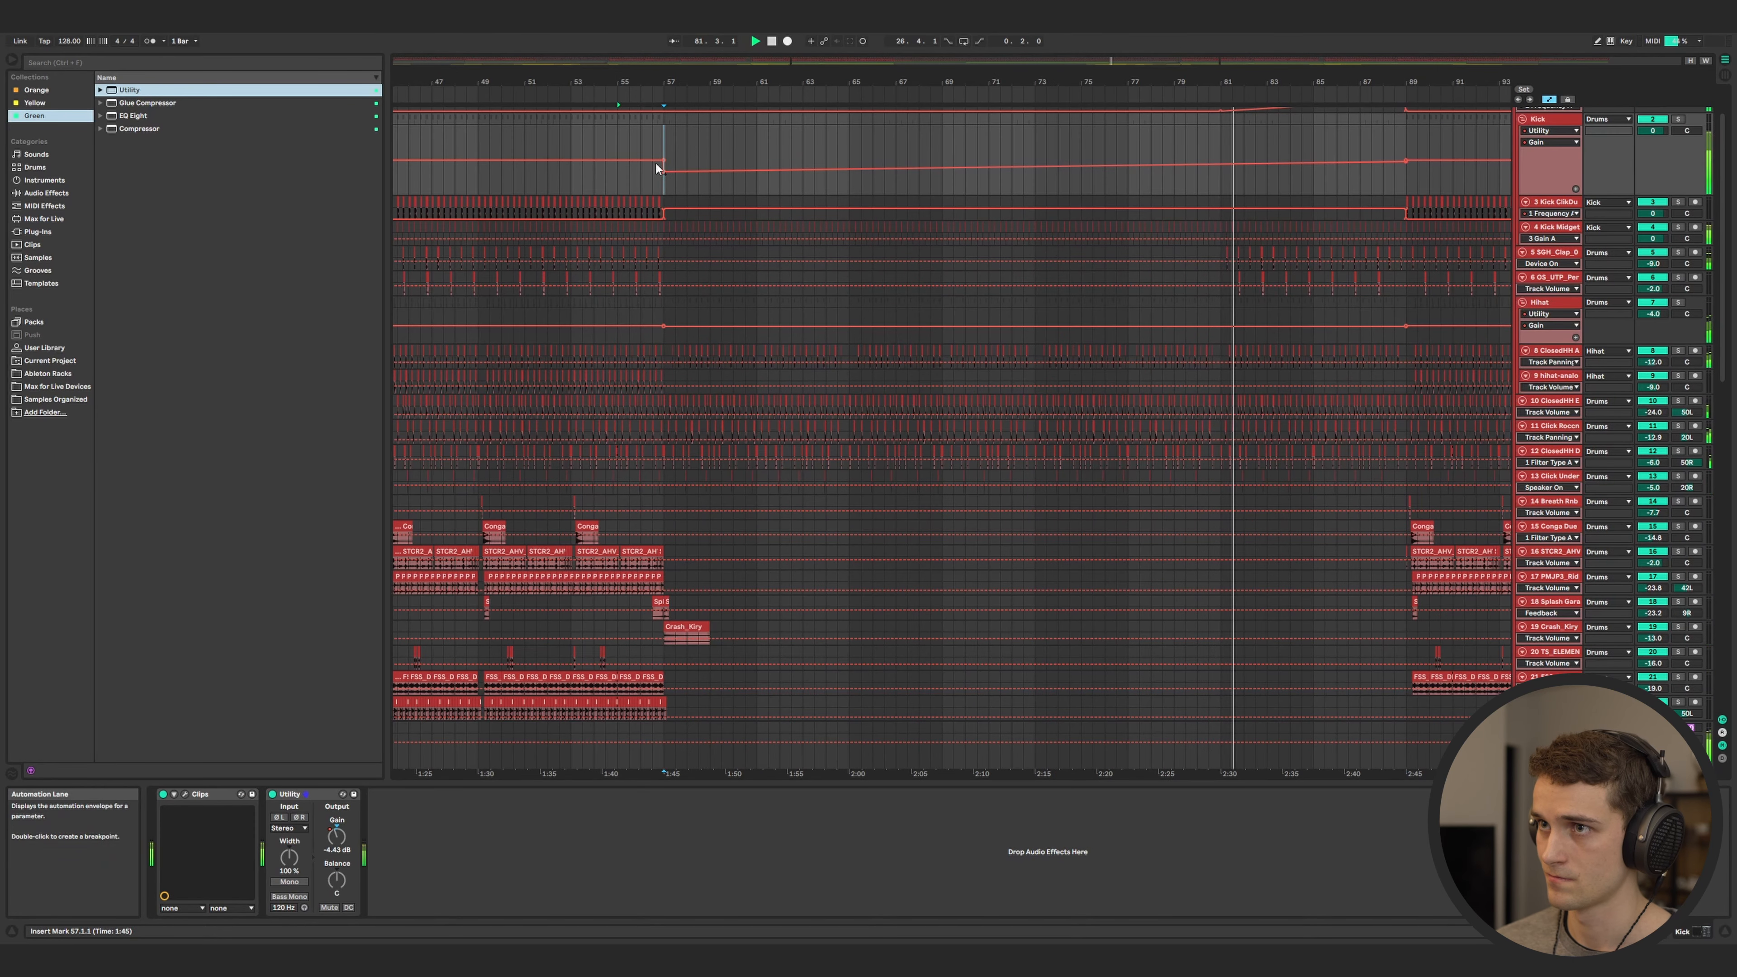
right_click(662, 170)
left_click(675, 181)
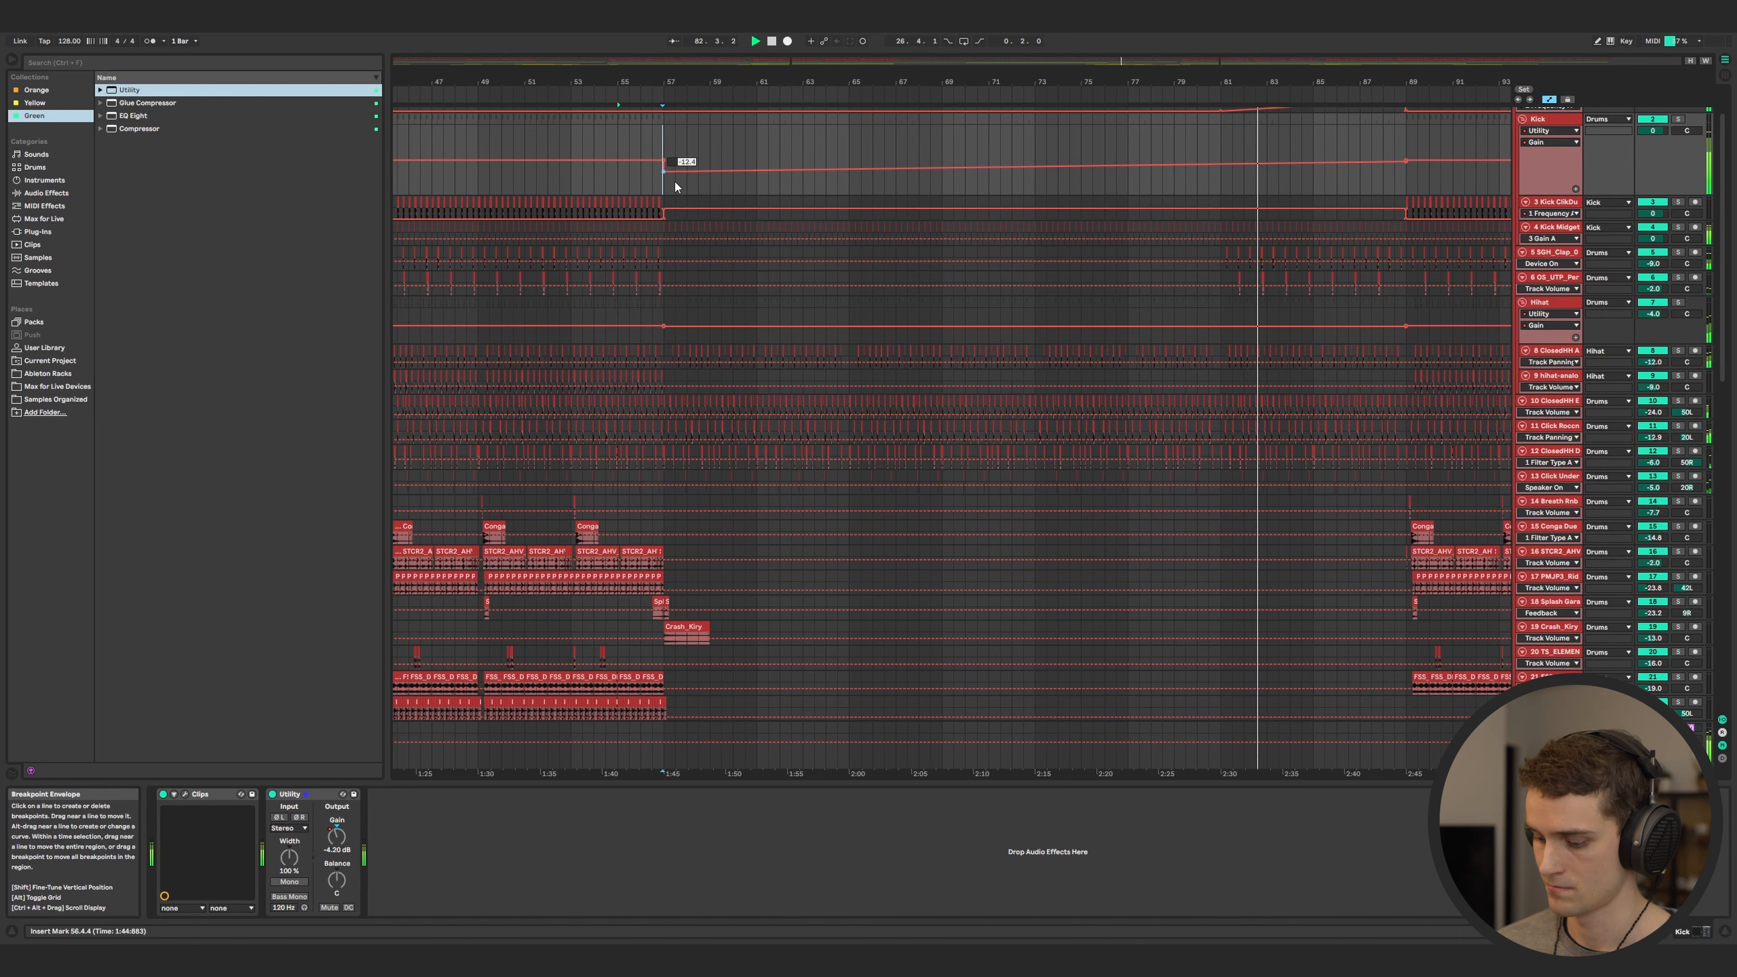
type("-2")
key("Return")
key("a")
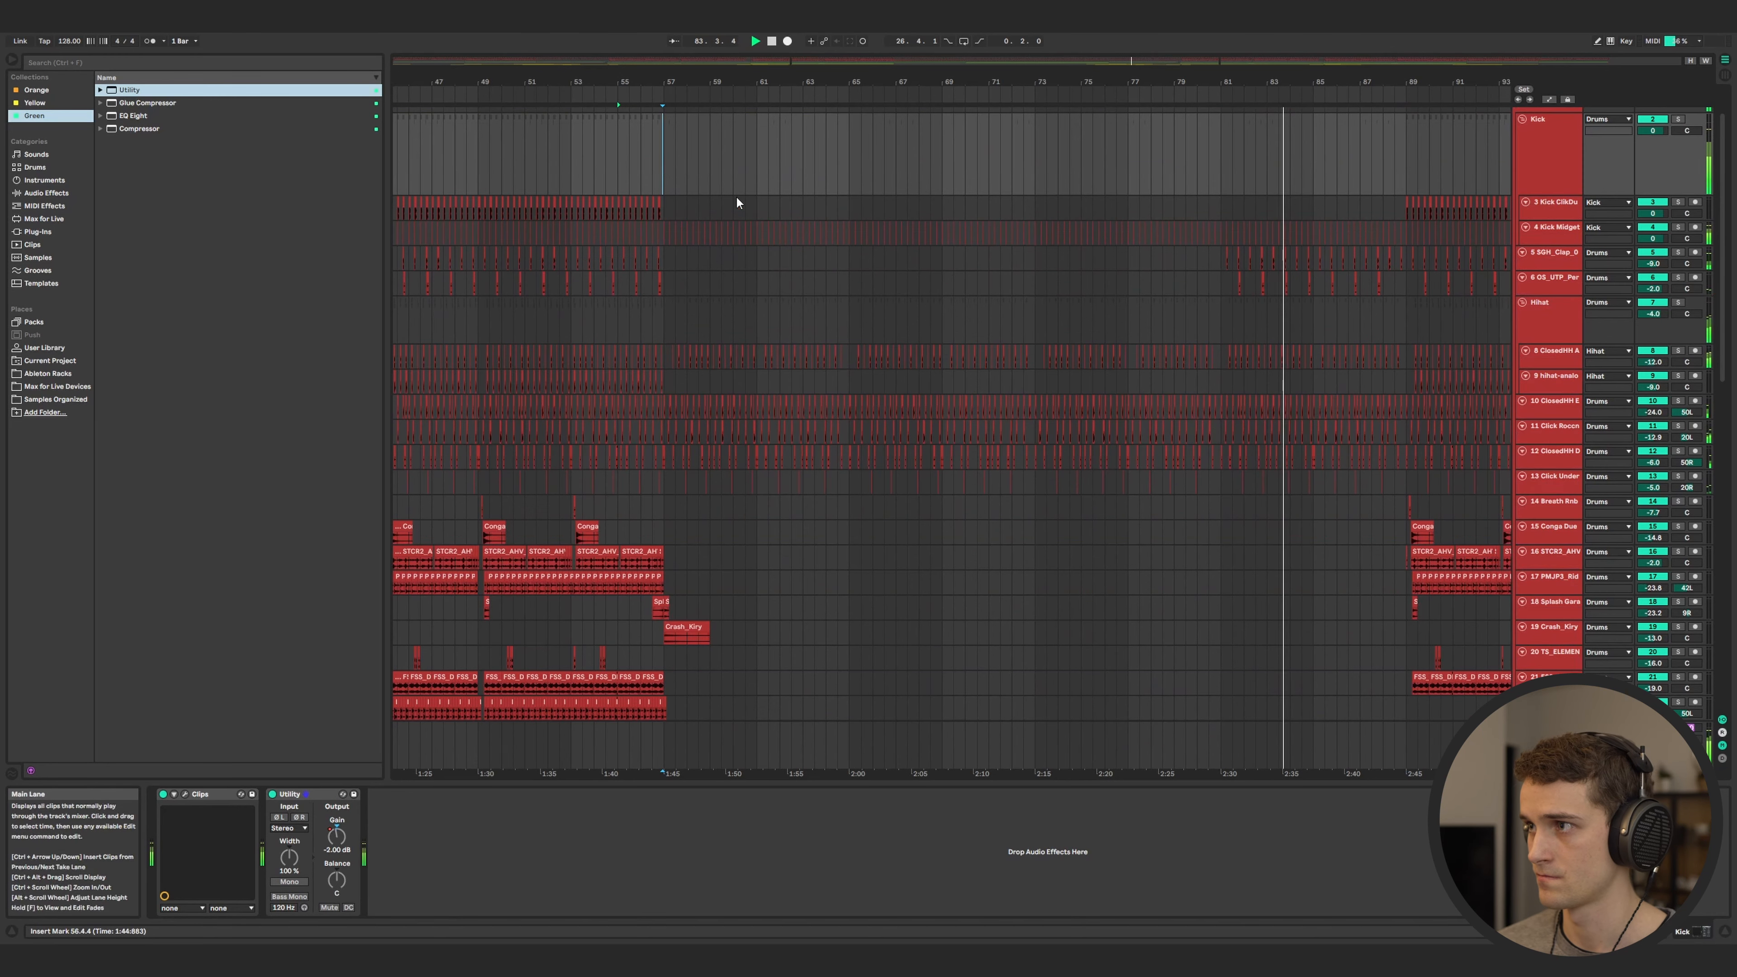
- Listen to the build-up into the second drop at bar 89 while checking the drum, bass and lead tracks
scroll(1306, 287, "right", 3)
scroll(1305, 286, "down", 2)
scroll(1281, 296, "down", 5, "ctrl")
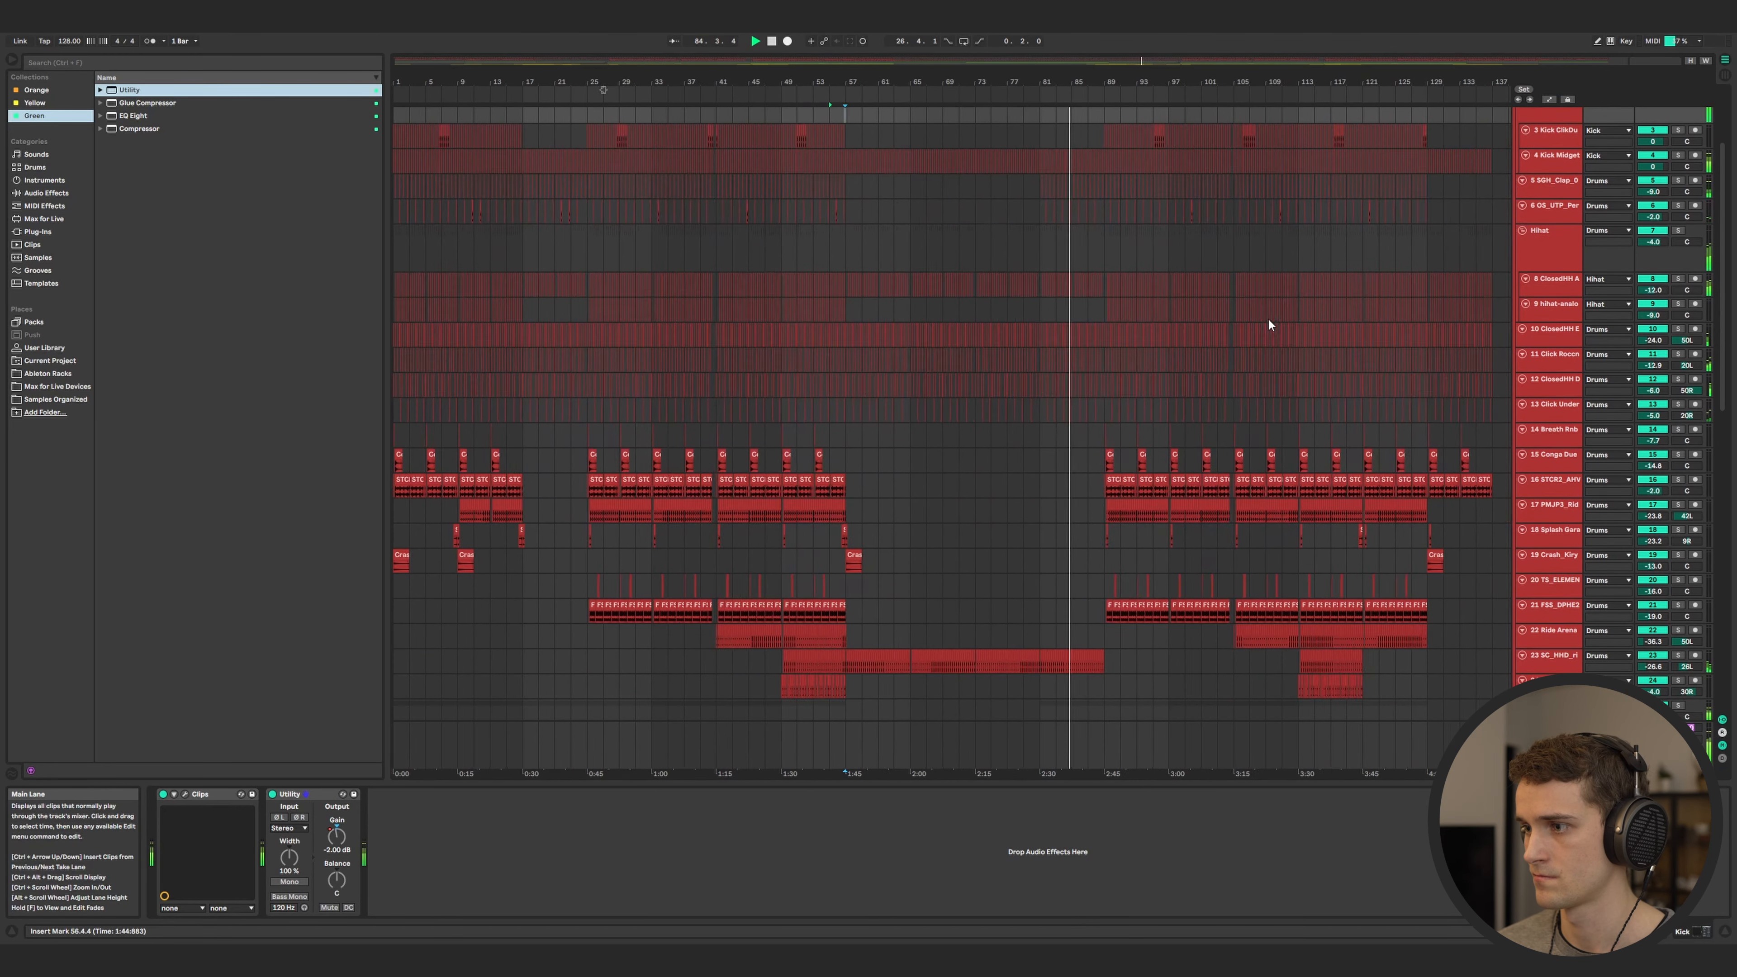
scroll(1065, 461, "down", 3)
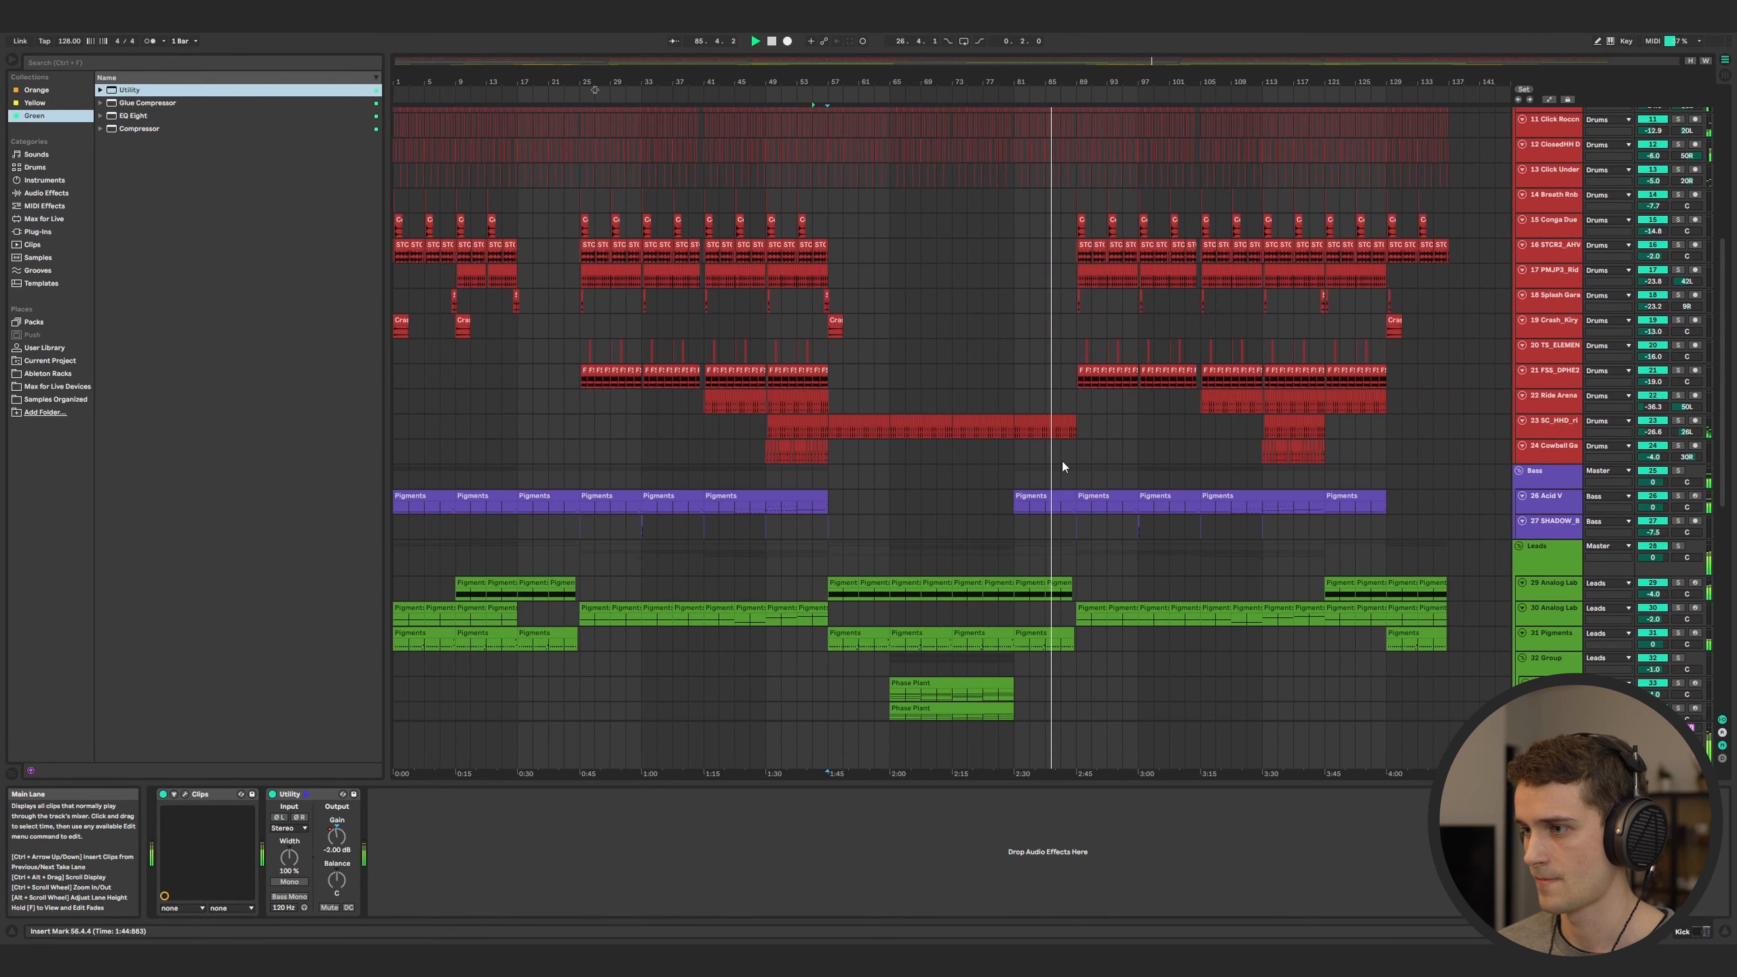
scroll(1062, 460, "down", 1)
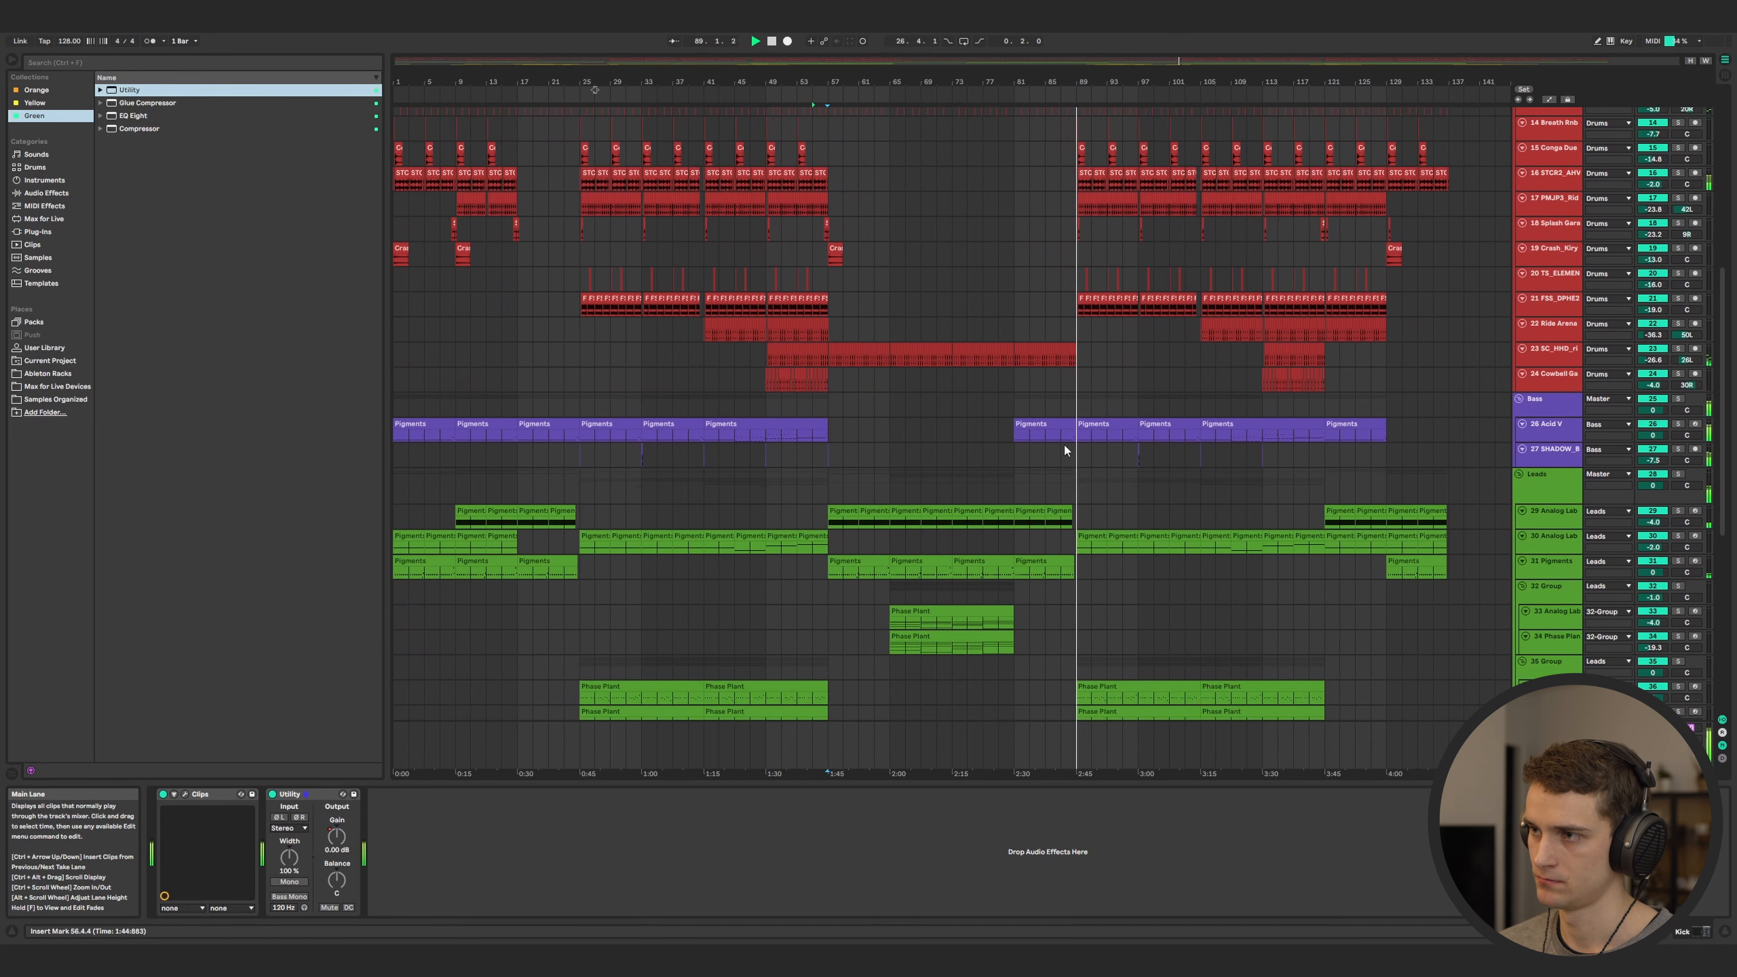
- Vary the melody in bars 2 to 4 of the Phase Plant clip at bar 89, setting note 2.3 to C#4 and note 2.4 to E4
scroll(1088, 382, "down", 8)
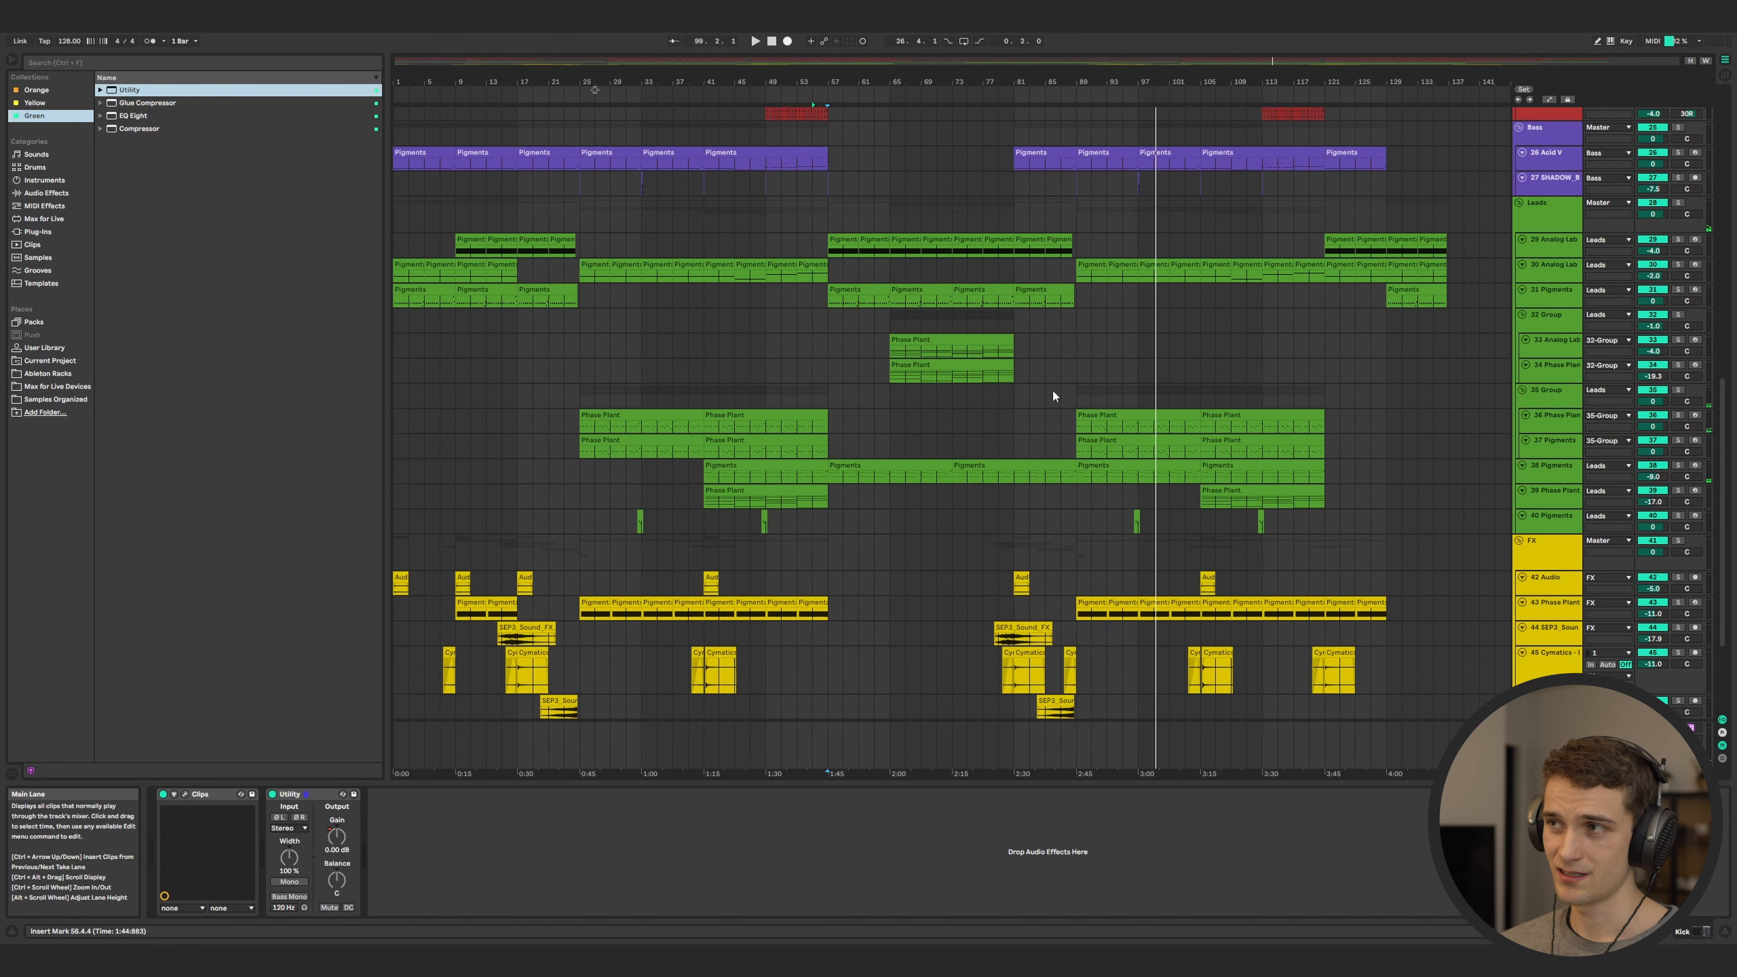
key("space")
left_click(1090, 395)
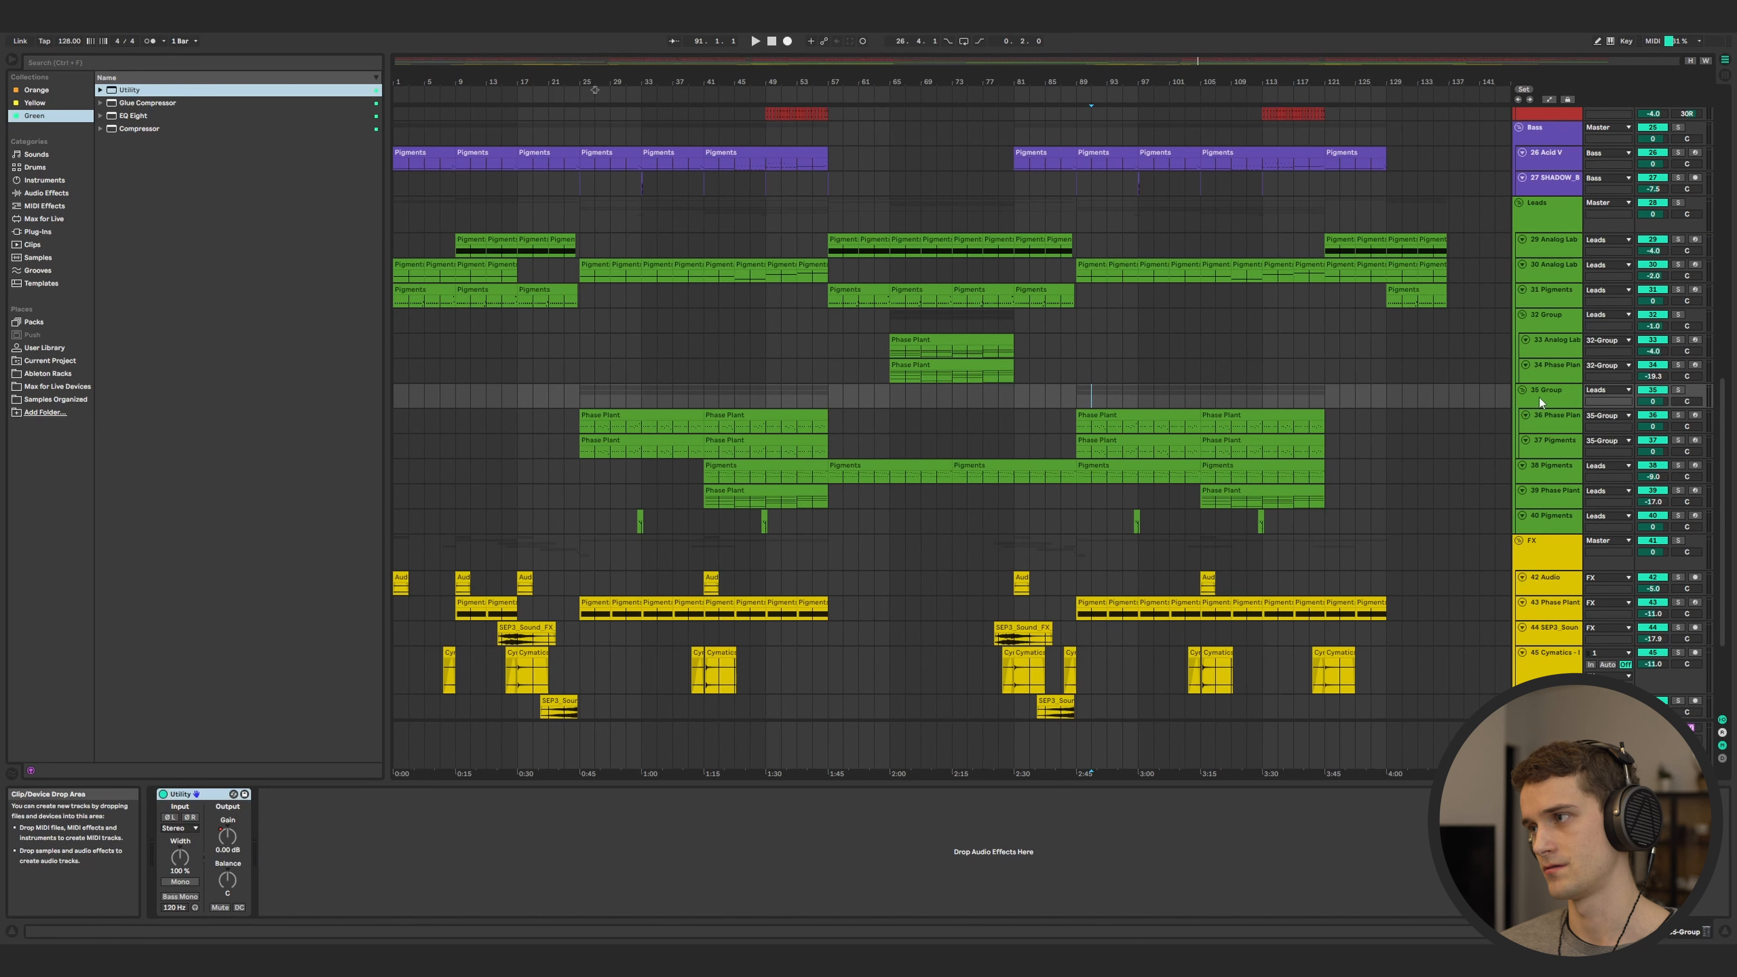
left_click(1545, 428)
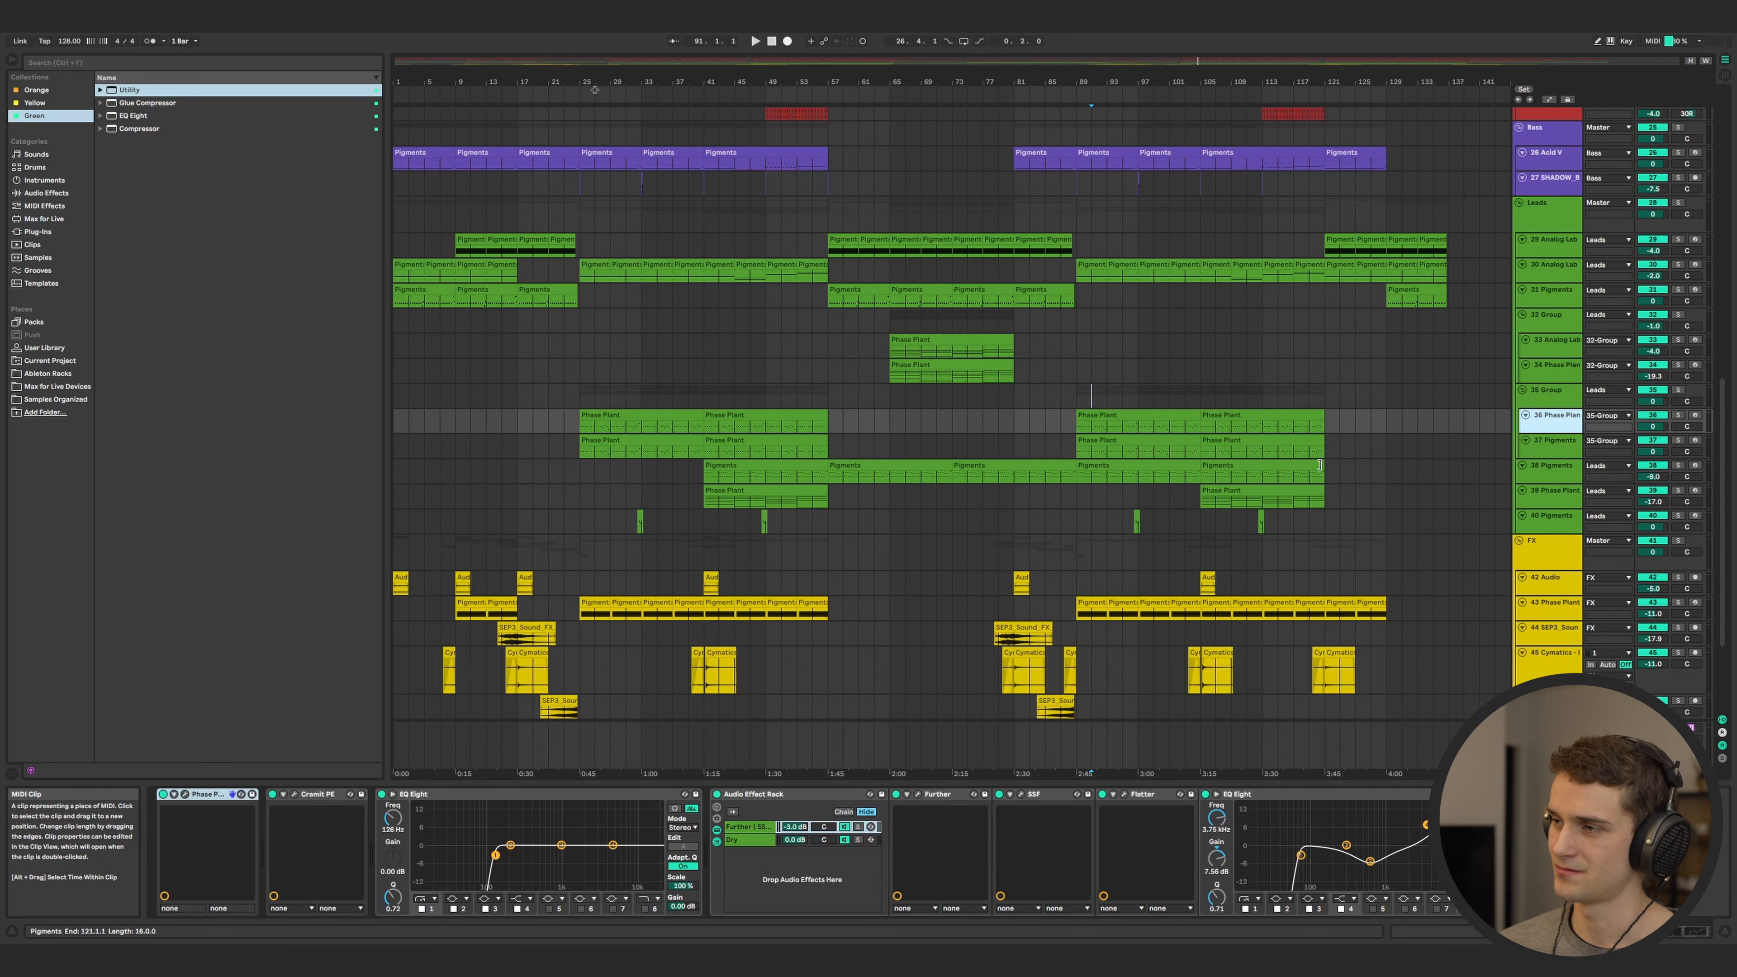
left_click_drag(1324, 451, 1076, 425)
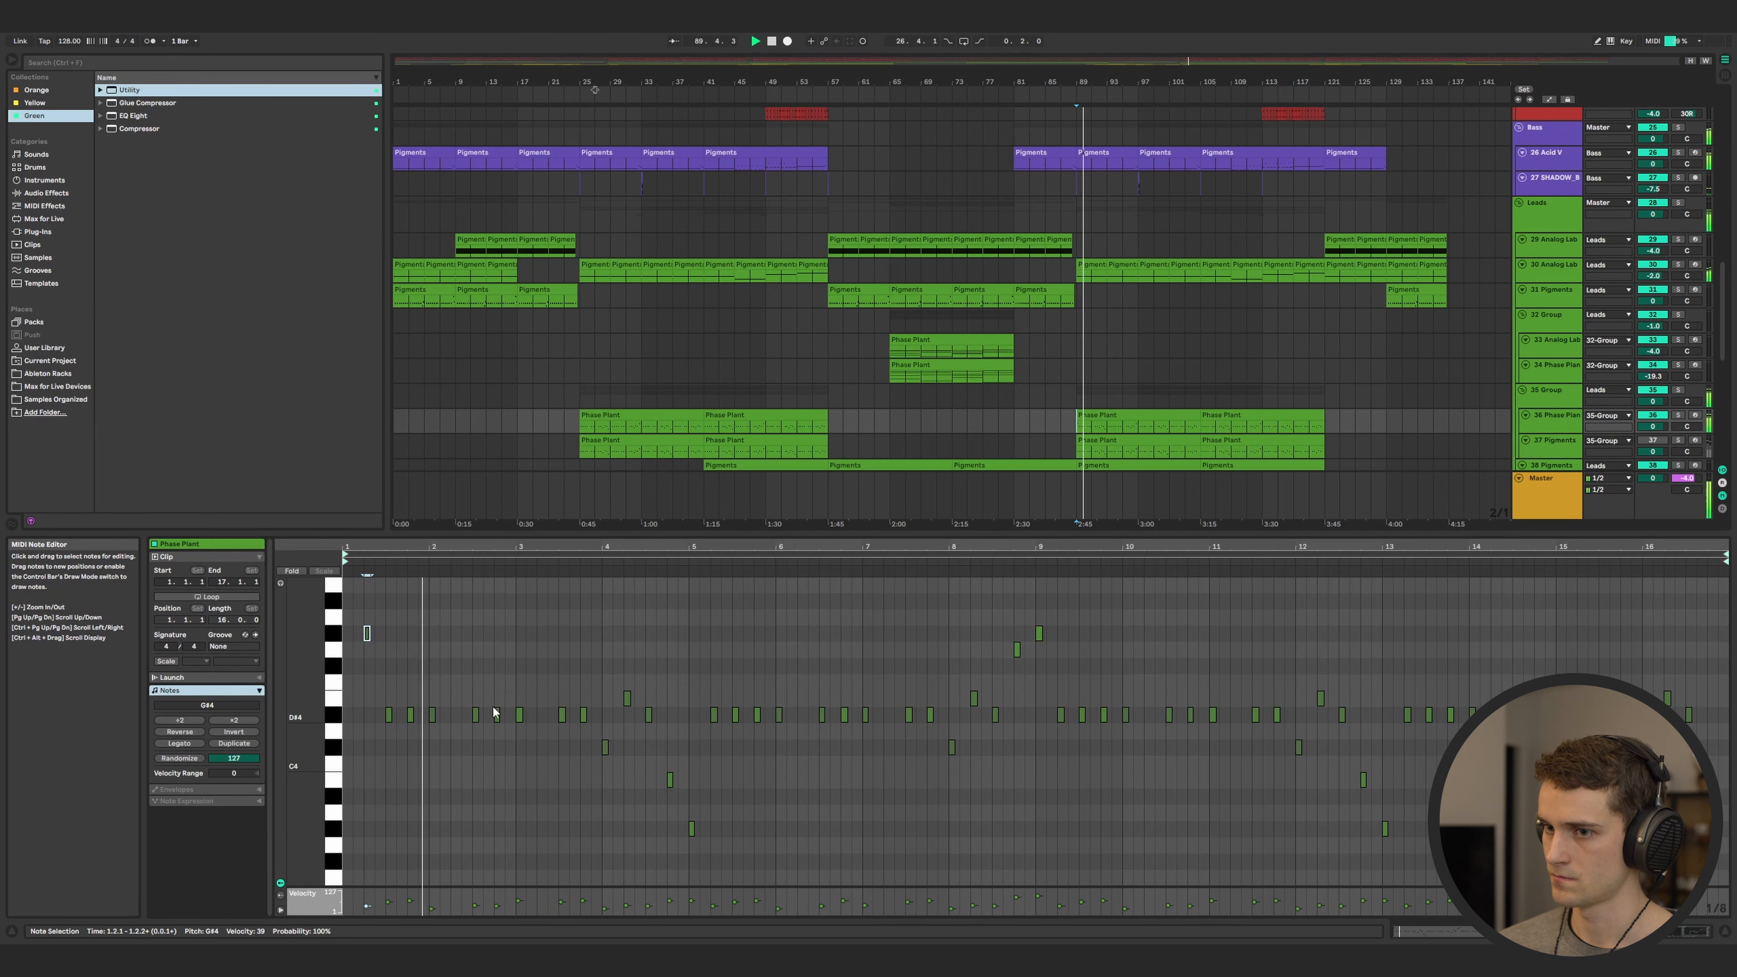
left_click_drag(478, 713, 477, 730)
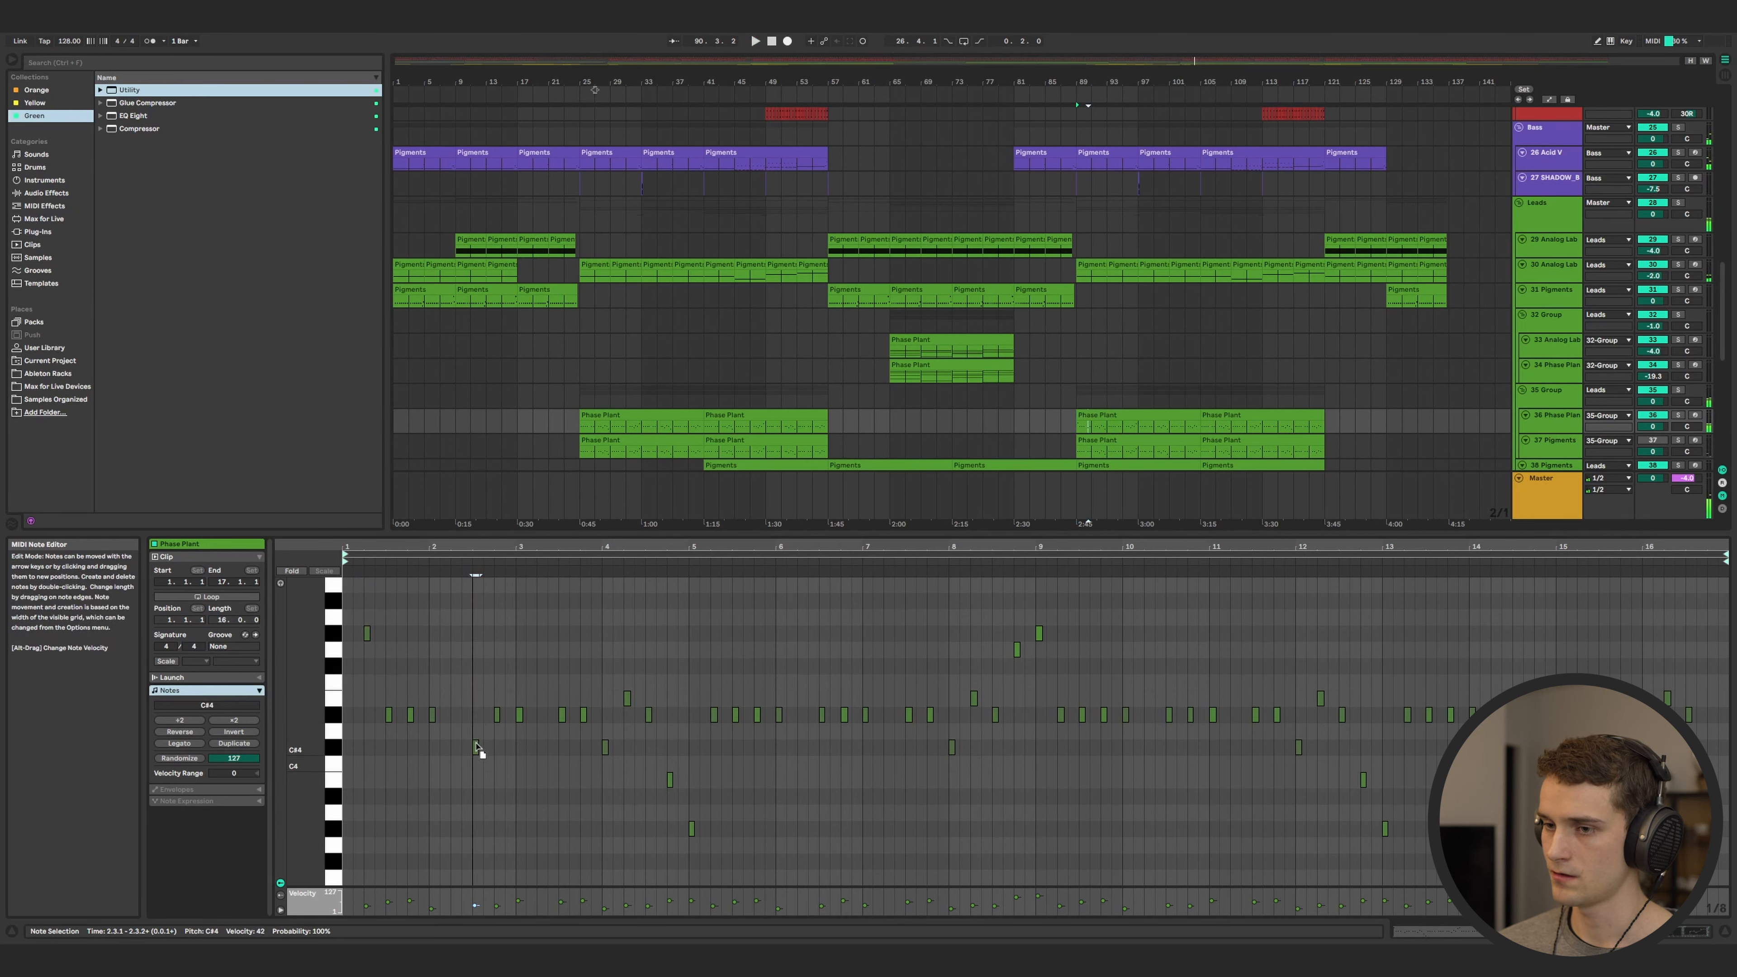
left_click(497, 715)
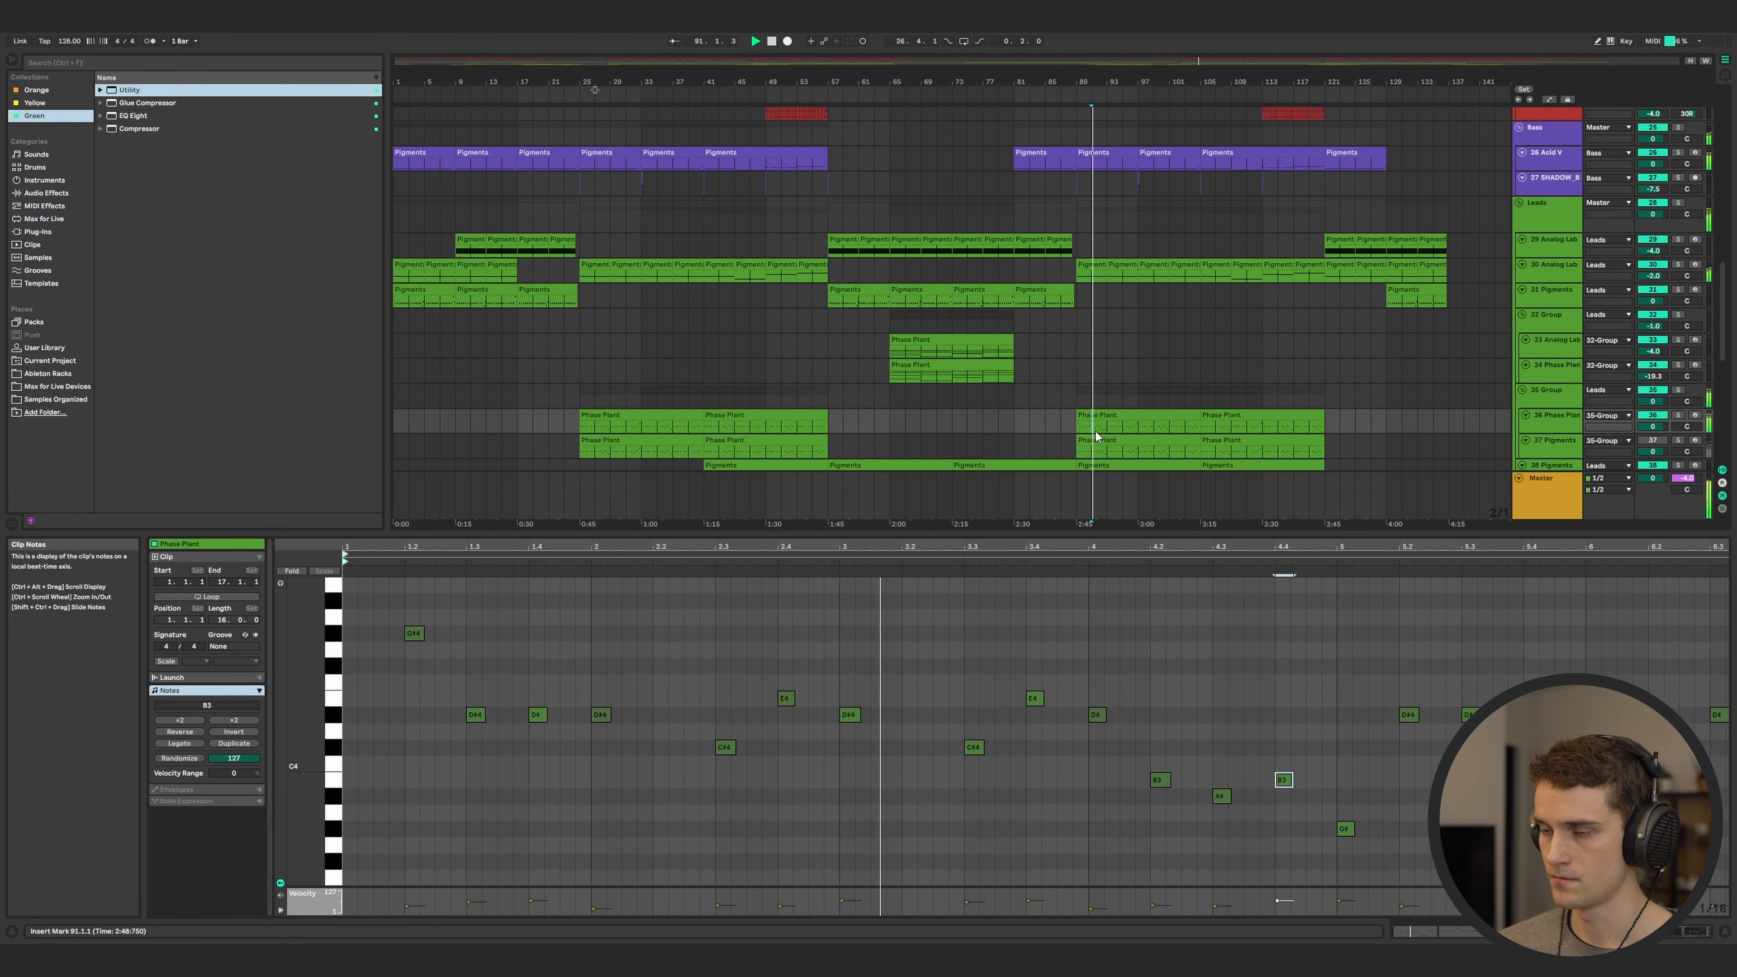
- Continue varying the Phase Plant clip's melody from its bar 5 onwards, raising the note at 5.2 to G#4
scroll(1188, 785, "right", 4)
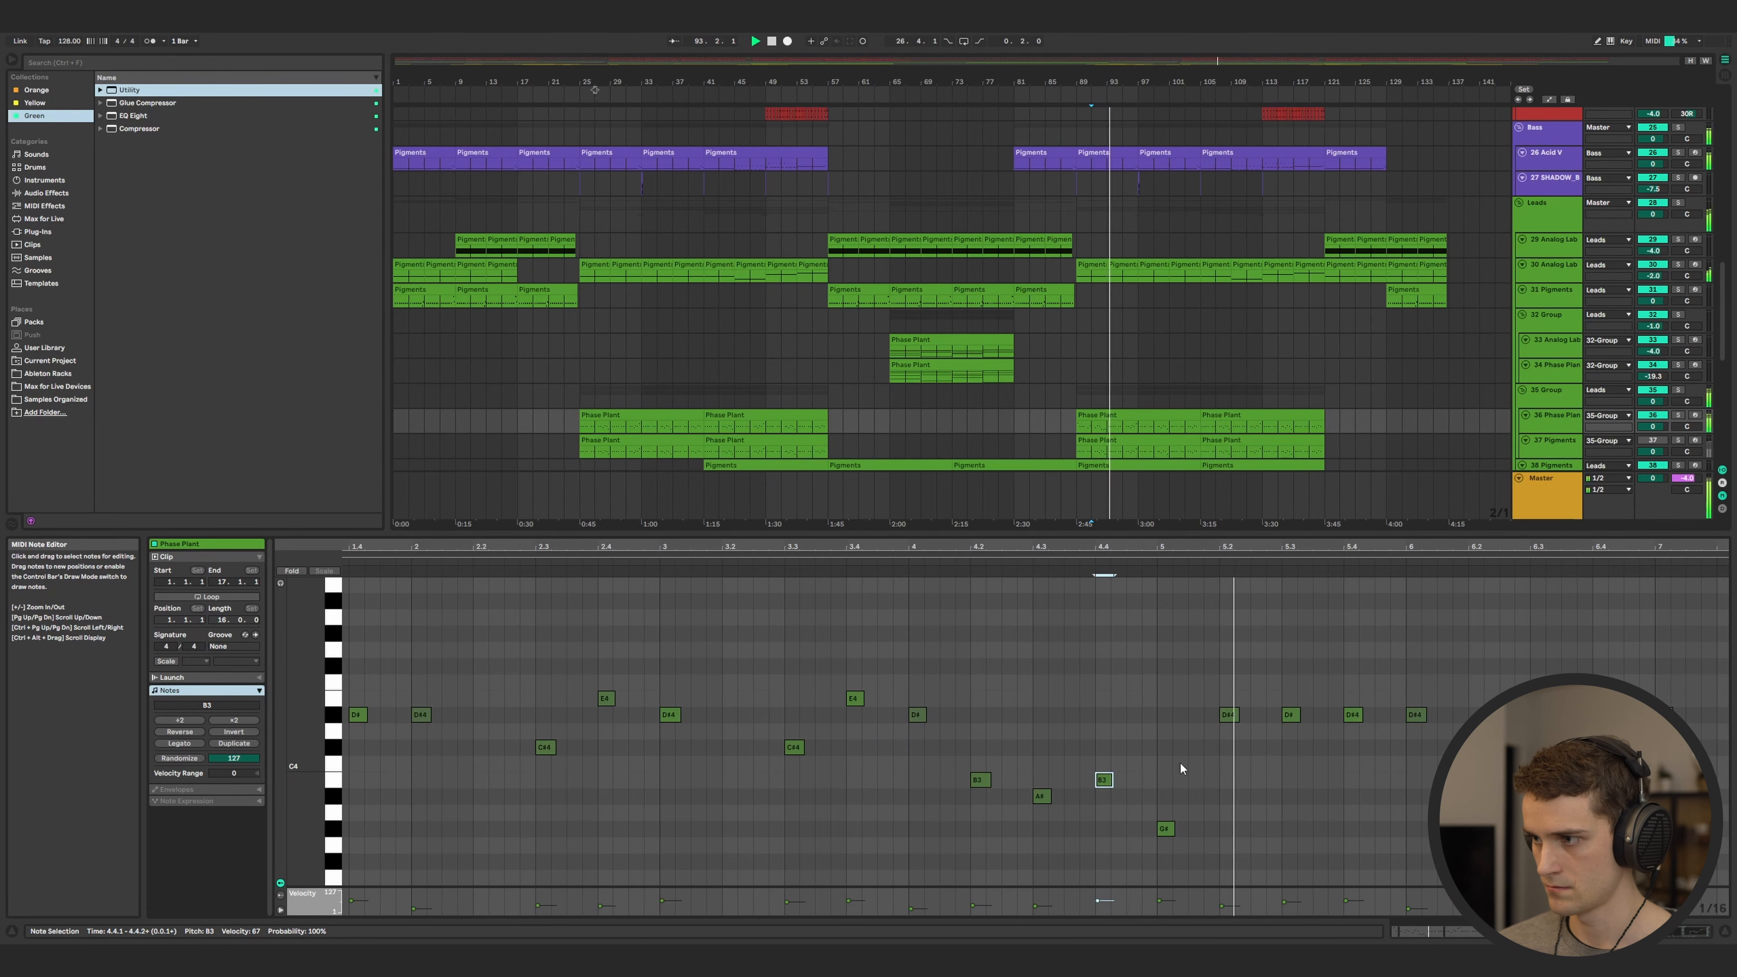
left_click(1228, 714)
scroll(1226, 714, "up", 1)
left_click_drag(1227, 657, 1228, 658)
scroll(1227, 659, "down", 5)
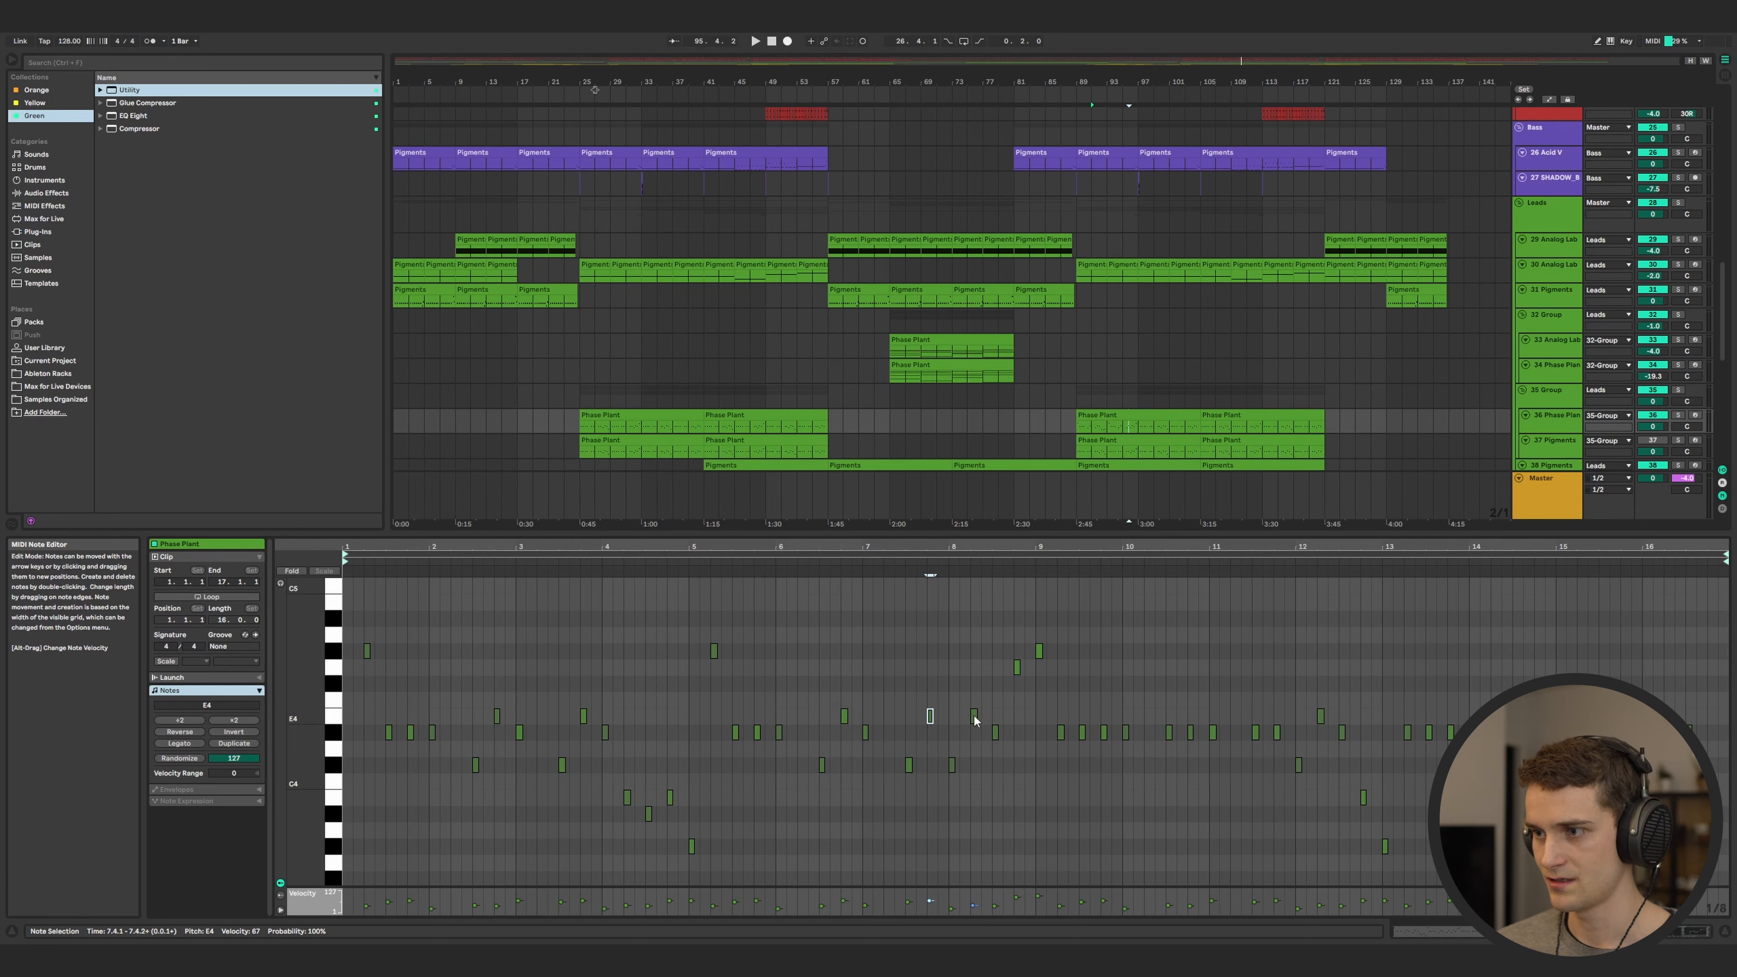
left_click(952, 766)
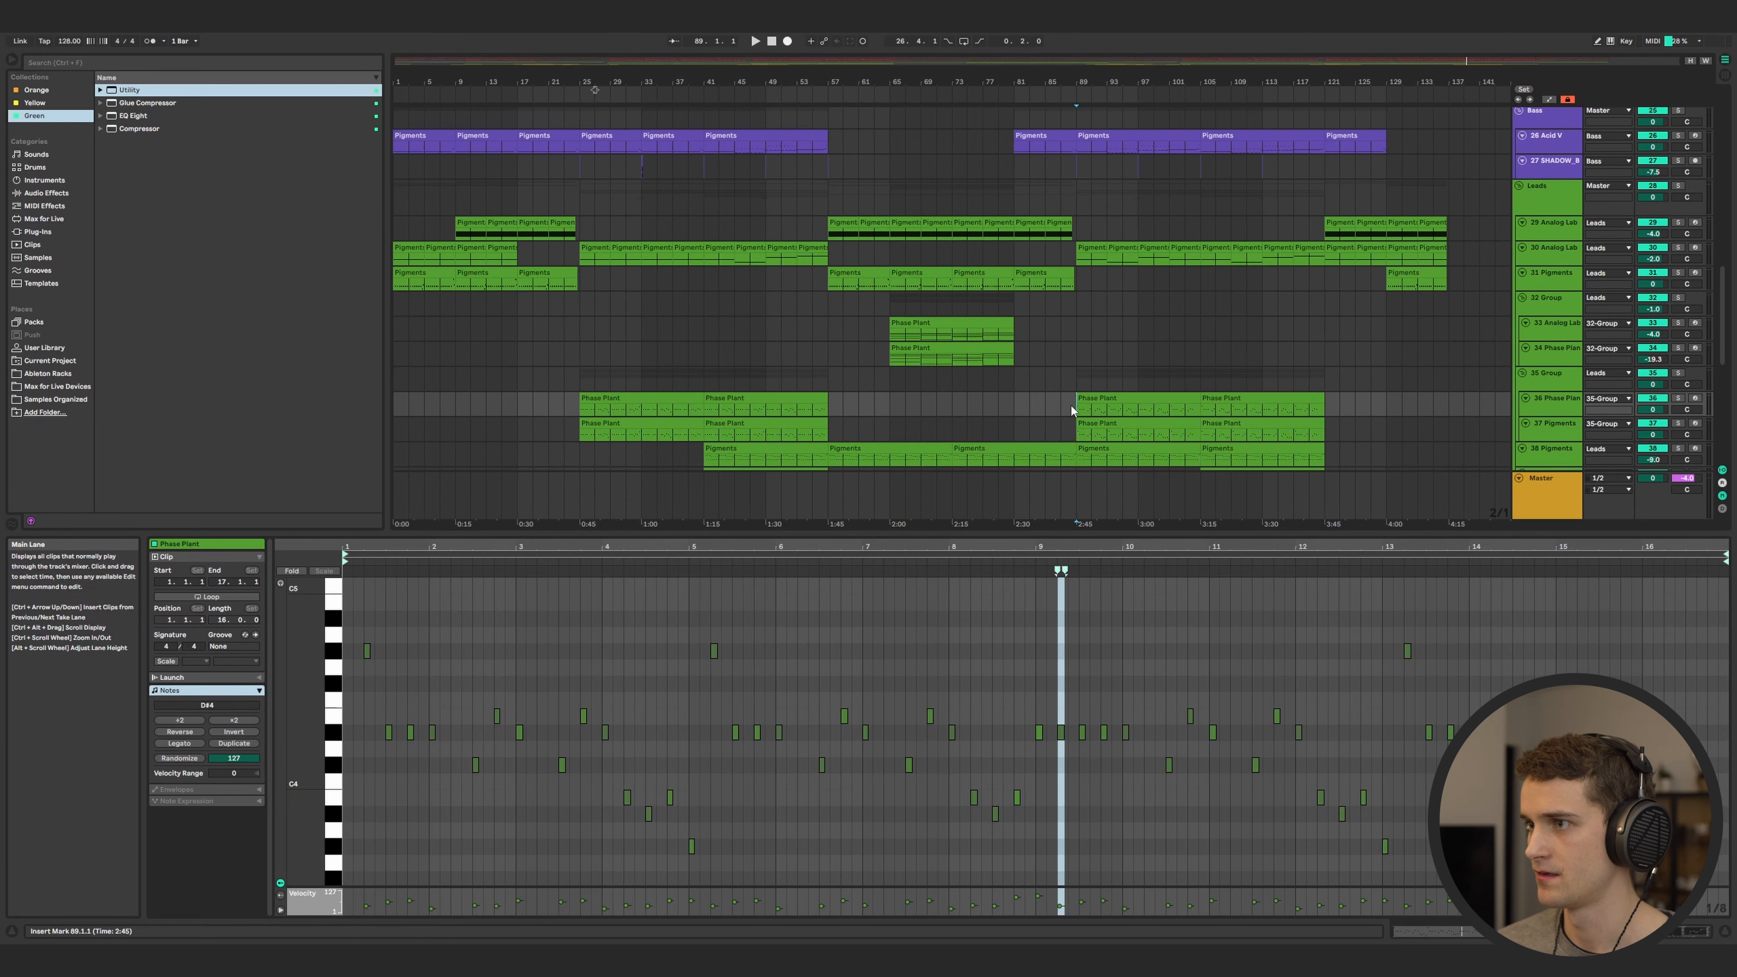
- Play the second drop from bar 89 and examine the Pigments chord notes in bars 89 to 105 and the bass and drum tracks
key("space")
scroll(1202, 383, "up", 3)
scroll(1203, 381, "up", 2)
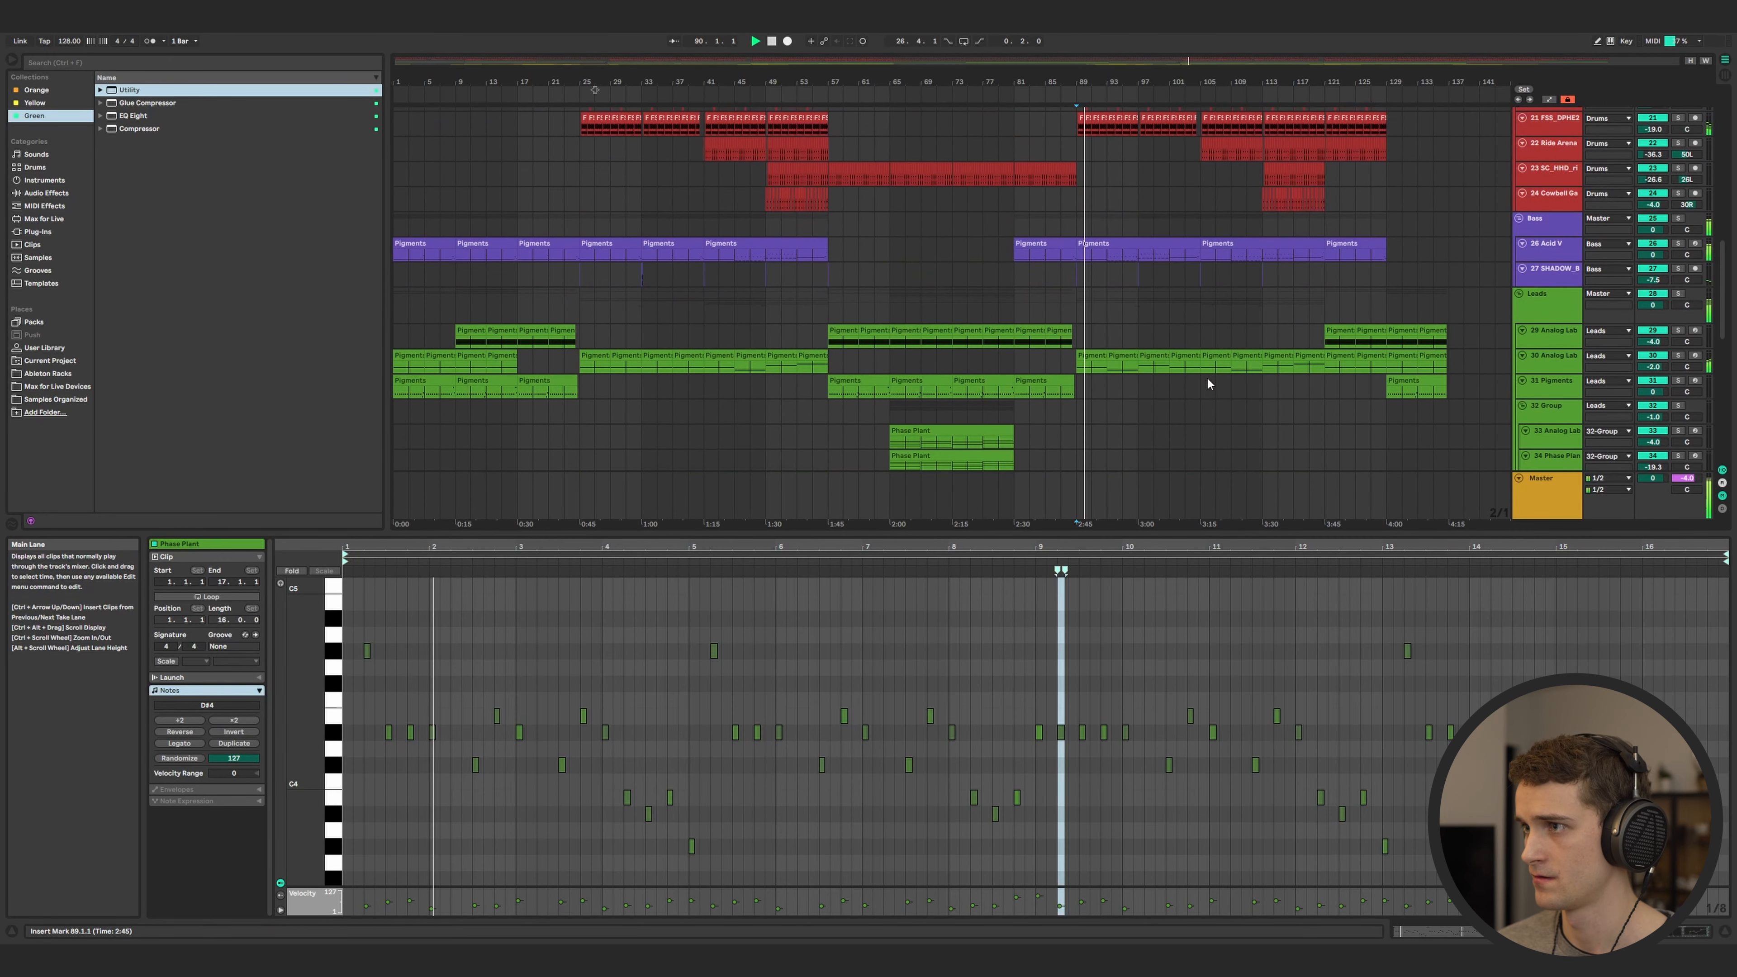
left_click_drag(1204, 368, 1101, 357)
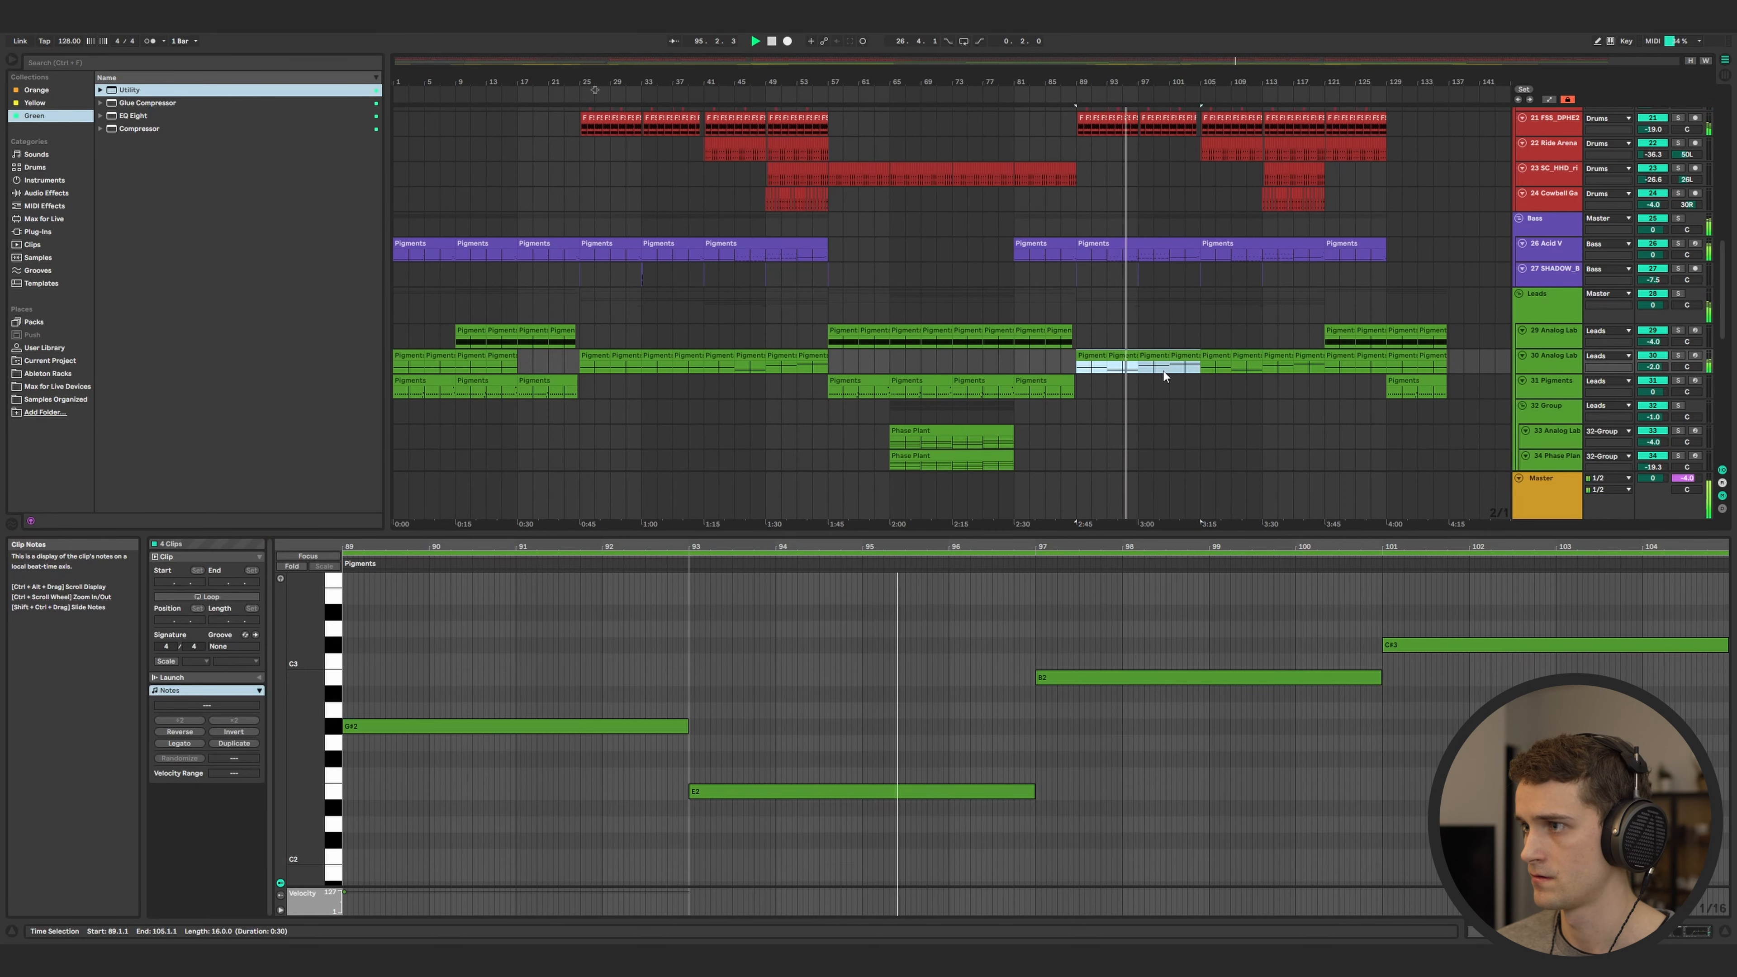
scroll(1164, 373, "up", 1)
scroll(1163, 375, "up", 4)
scroll(1156, 379, "up", 2)
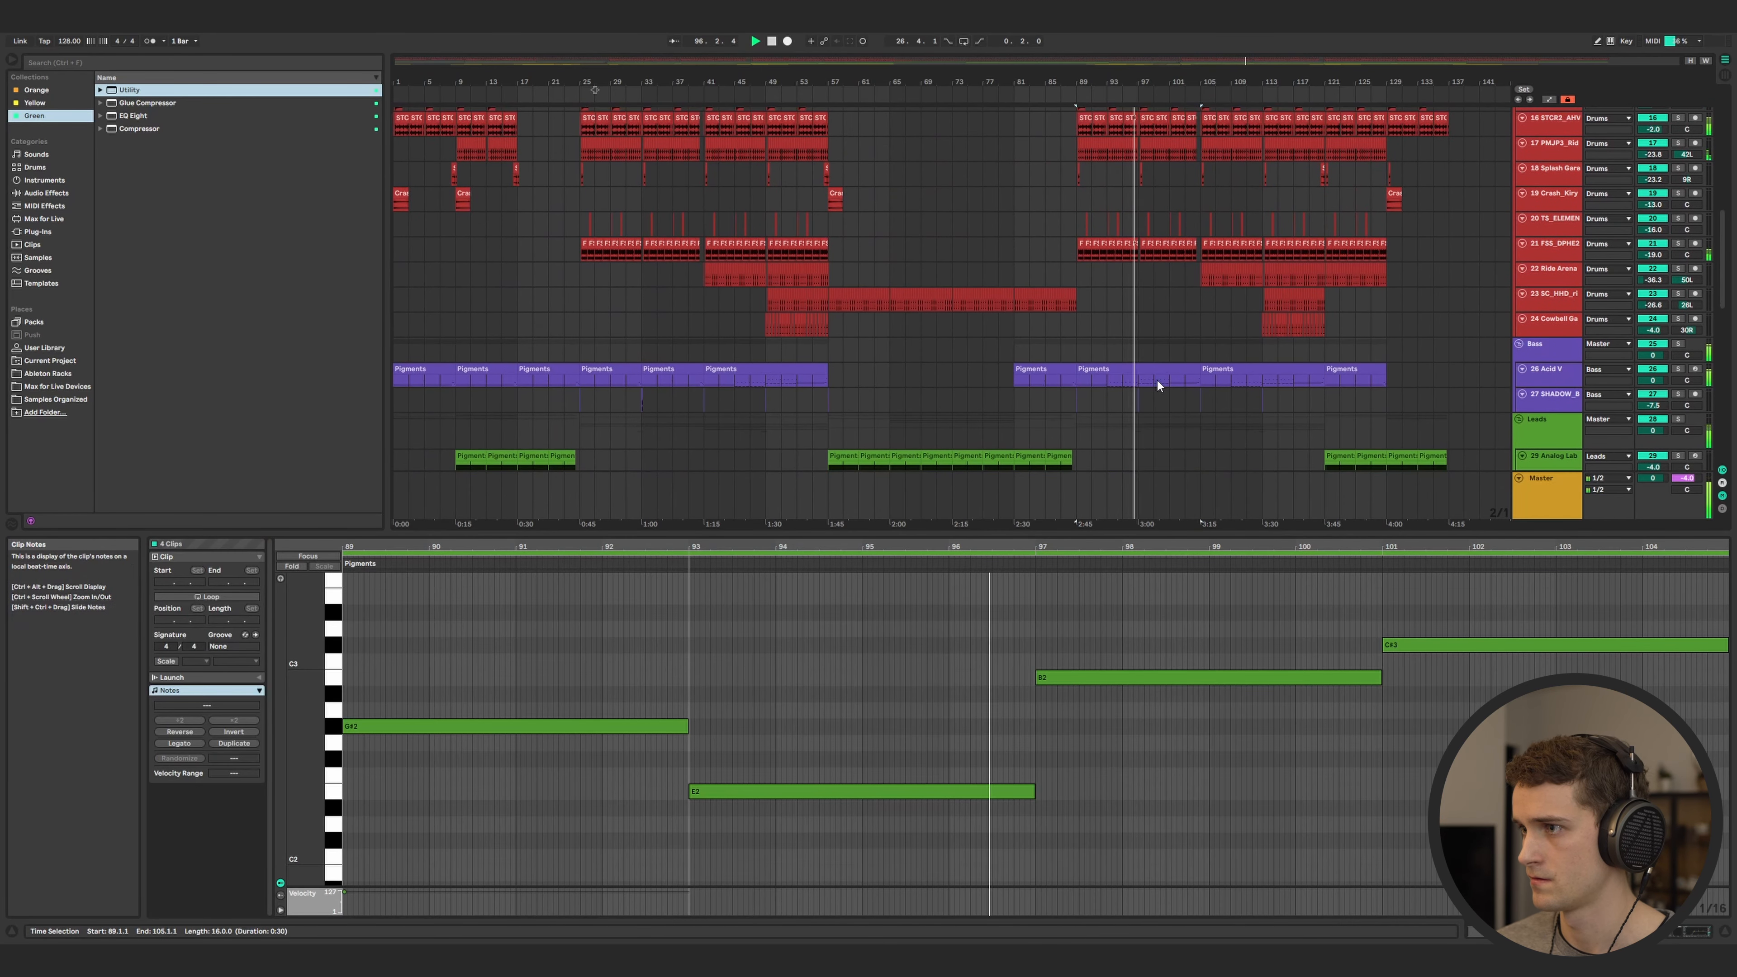
scroll(1156, 379, "up", 1)
scroll(1155, 379, "up", 5)
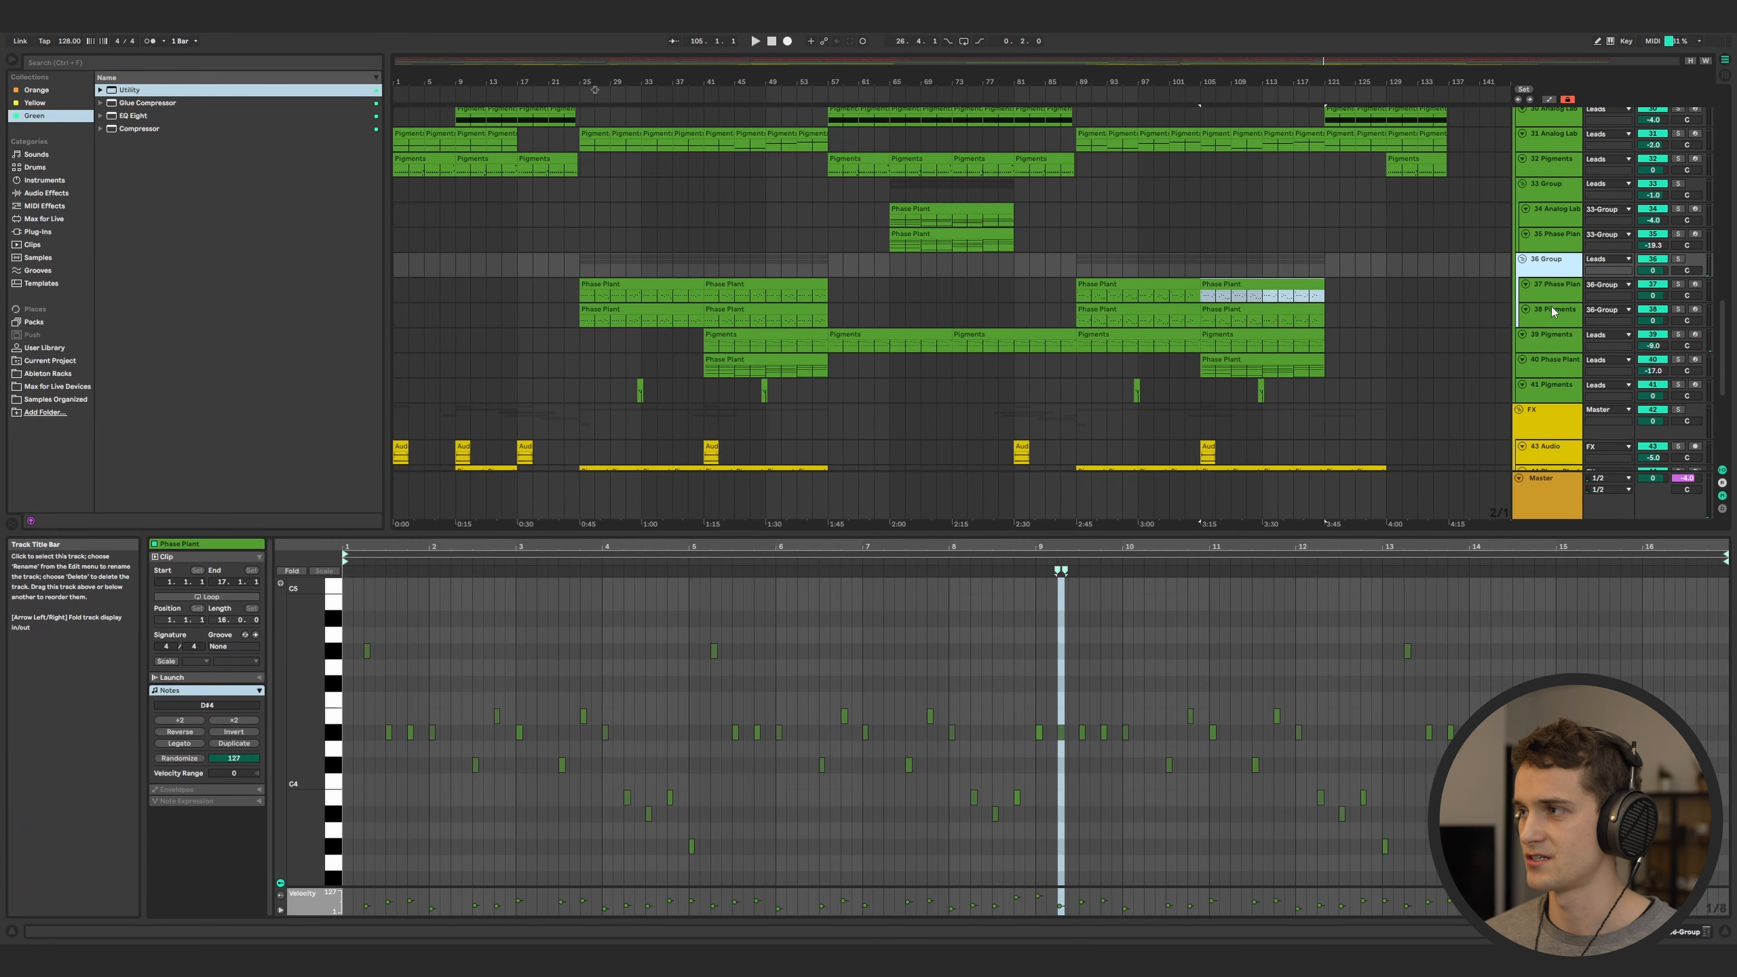
- Insert a new MIDI track below the Pigments track in the lead subgroup and load Phase Plant from the Yellow collection onto it
key("ctrl+shift+t")
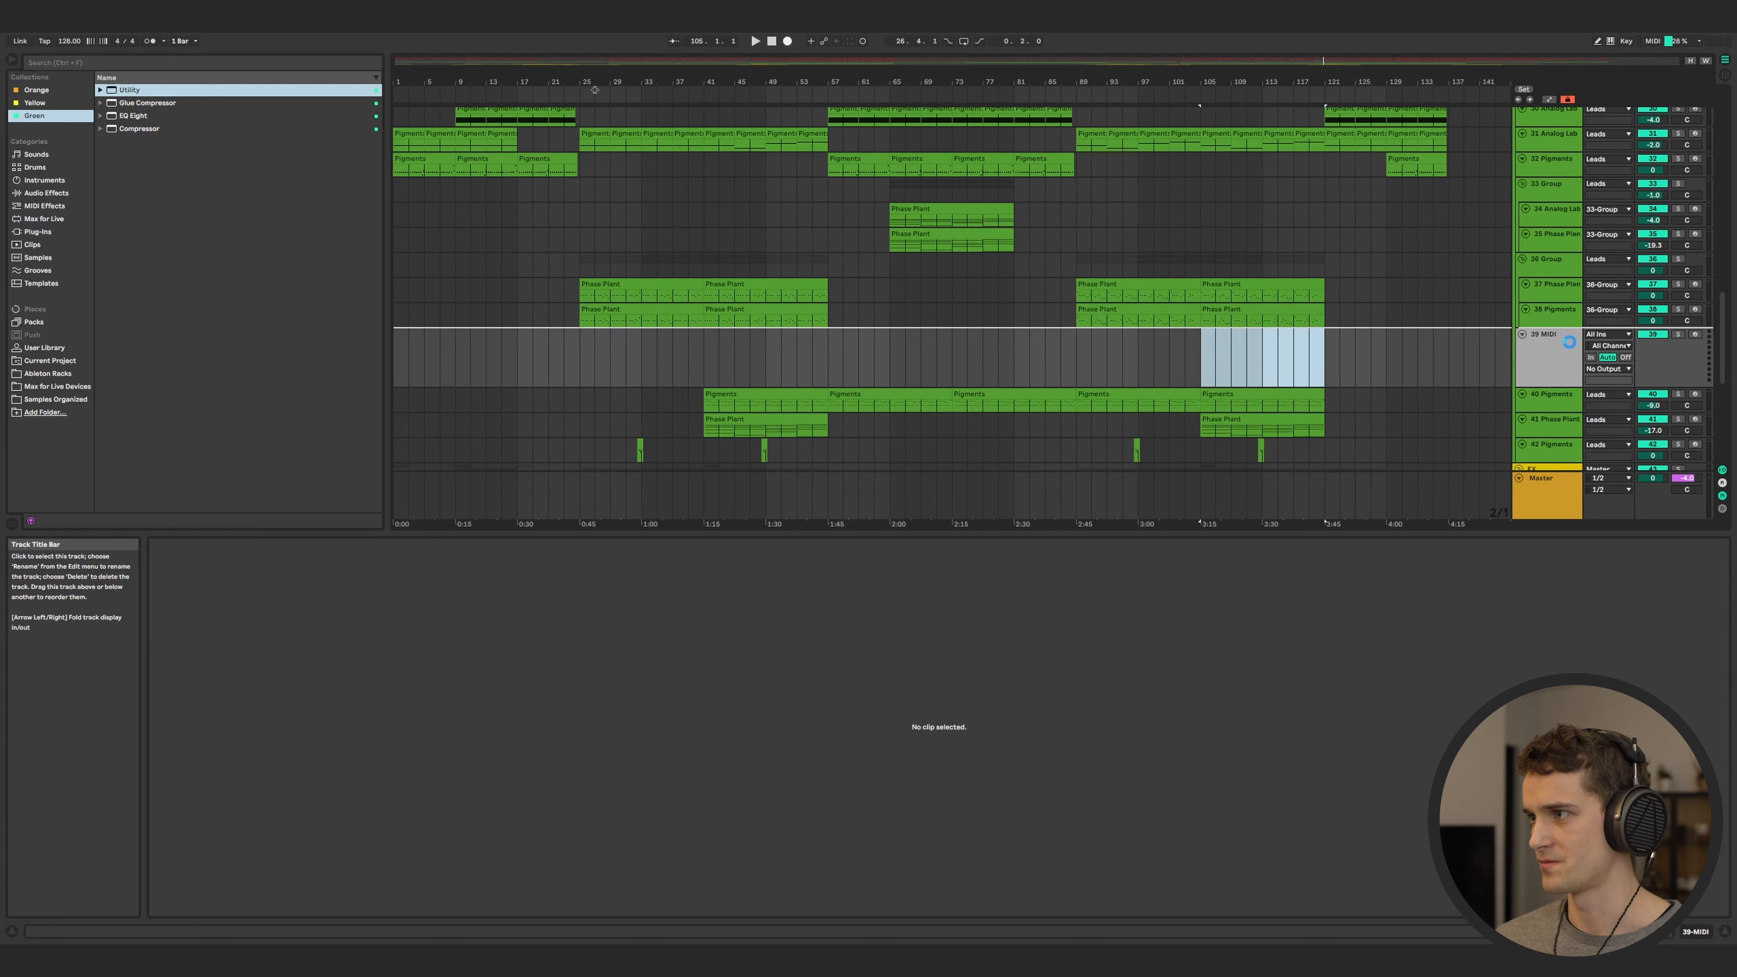
left_click(48, 91)
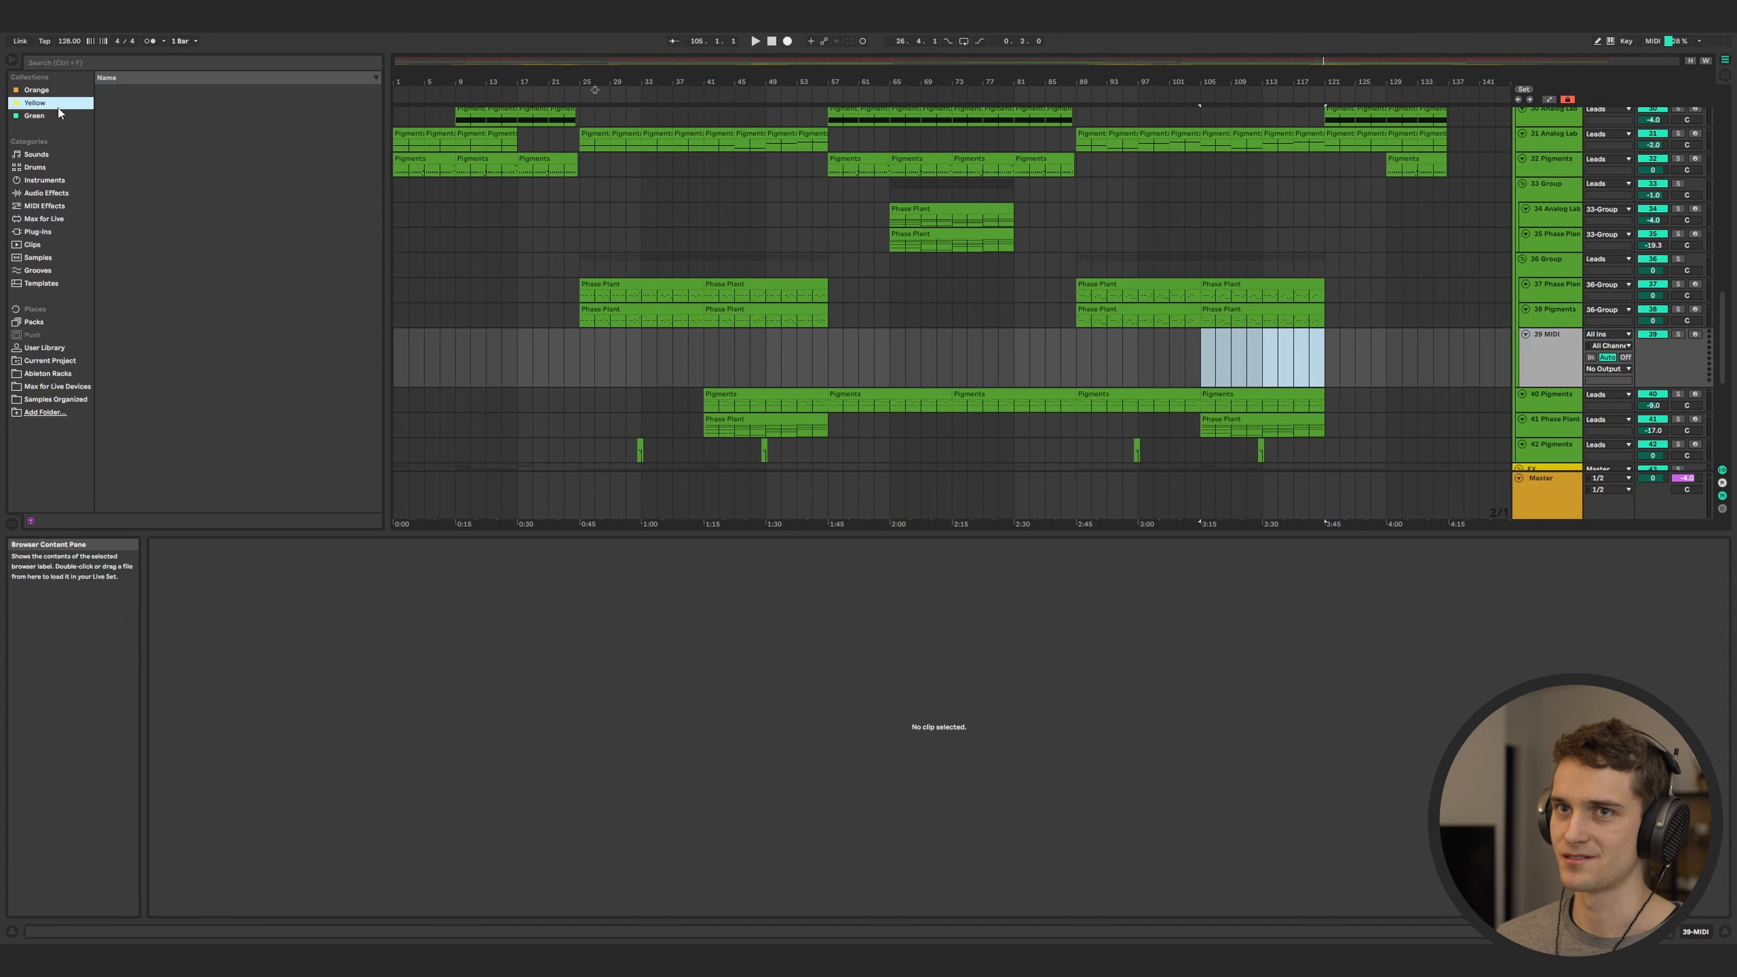
left_click(58, 101)
left_click(157, 102)
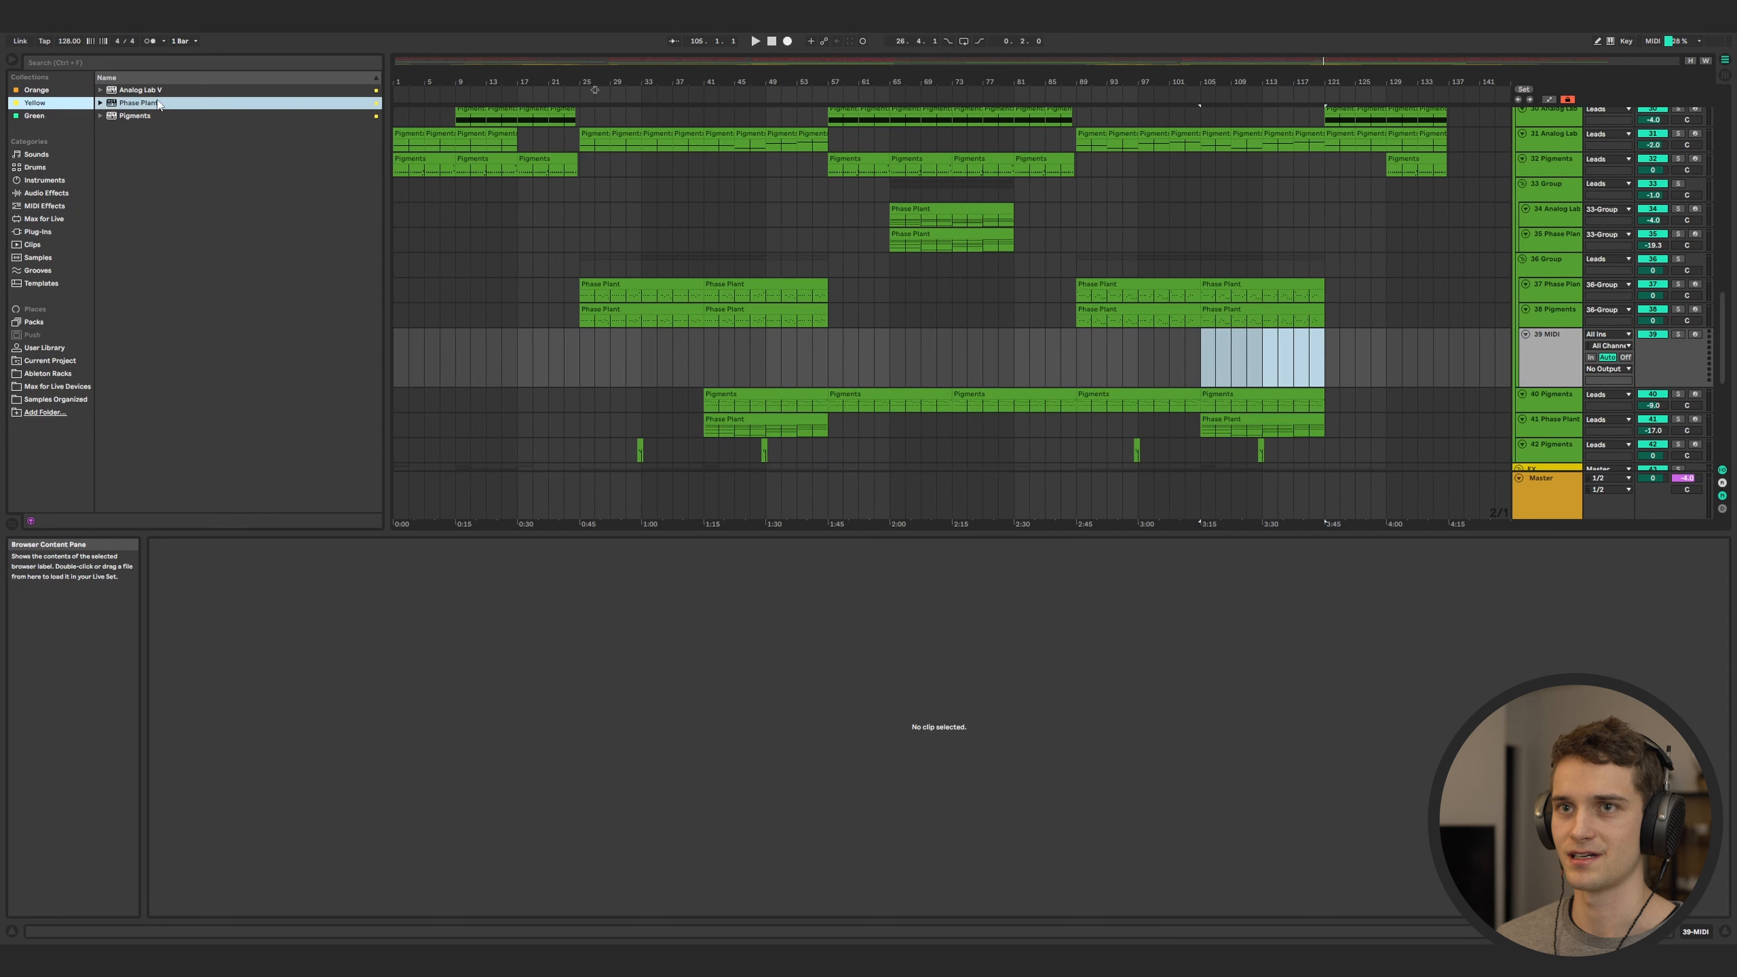
left_click_drag(135, 104, 194, 132)
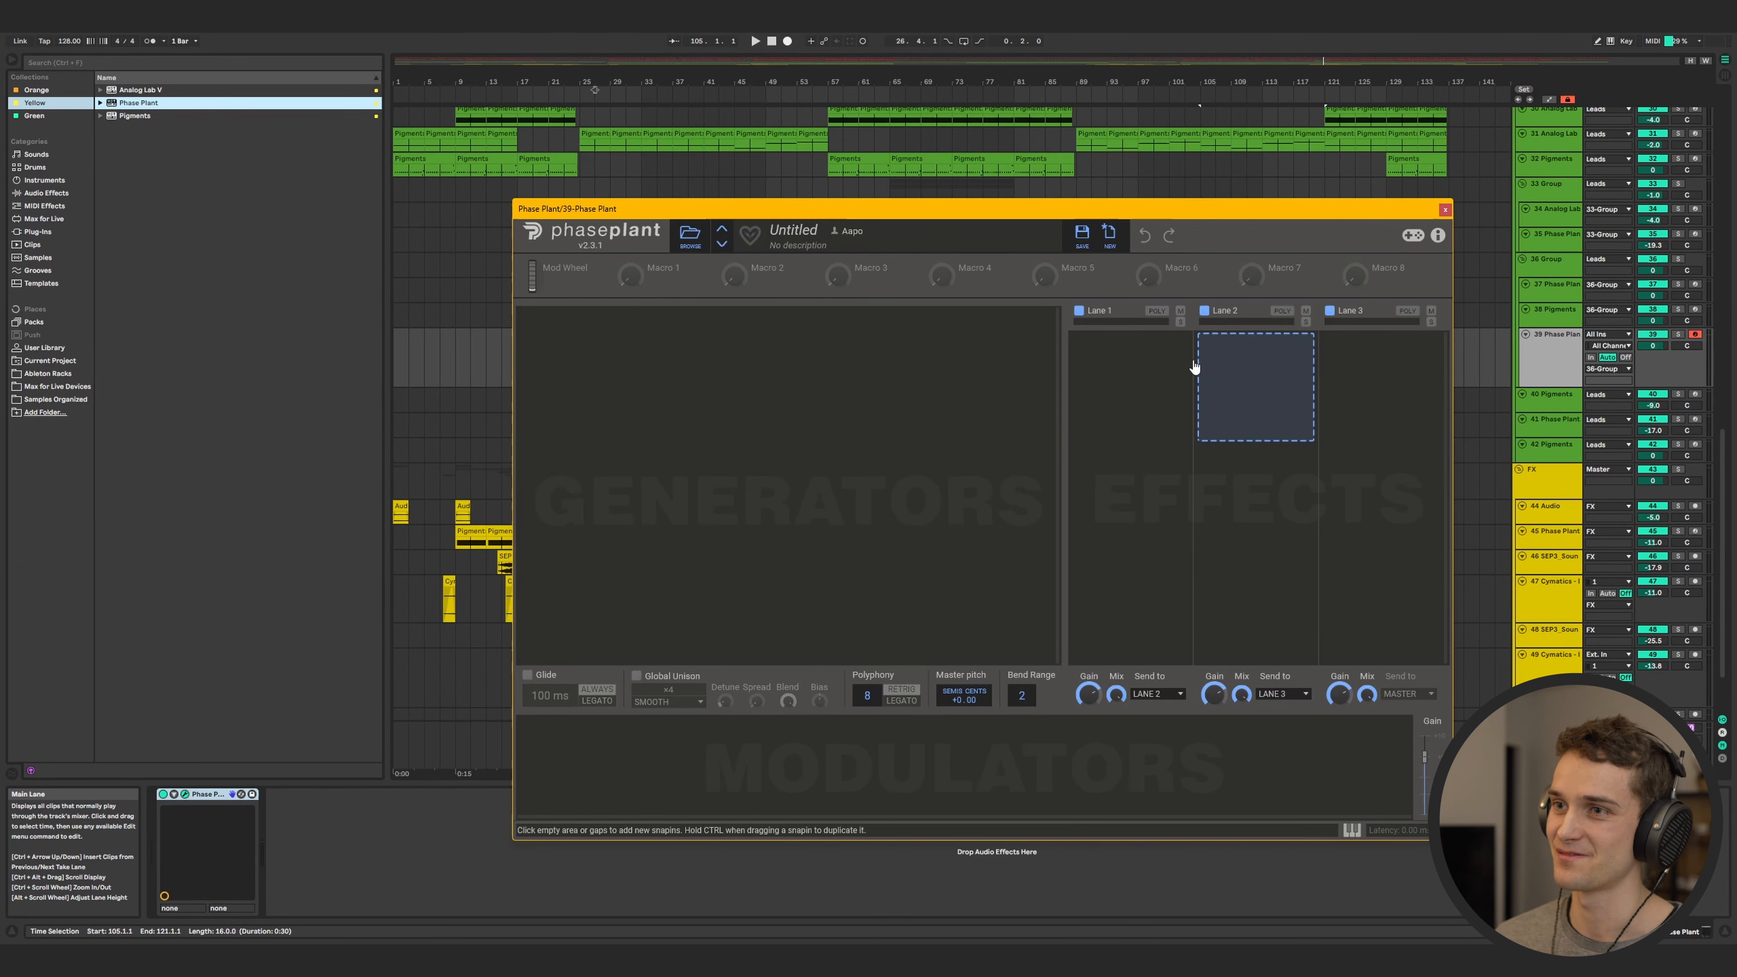
- Build the new Phase Plant patch with an Analog saw generator, enable its unison, and add a Filter to the generator group
left_click(805, 322)
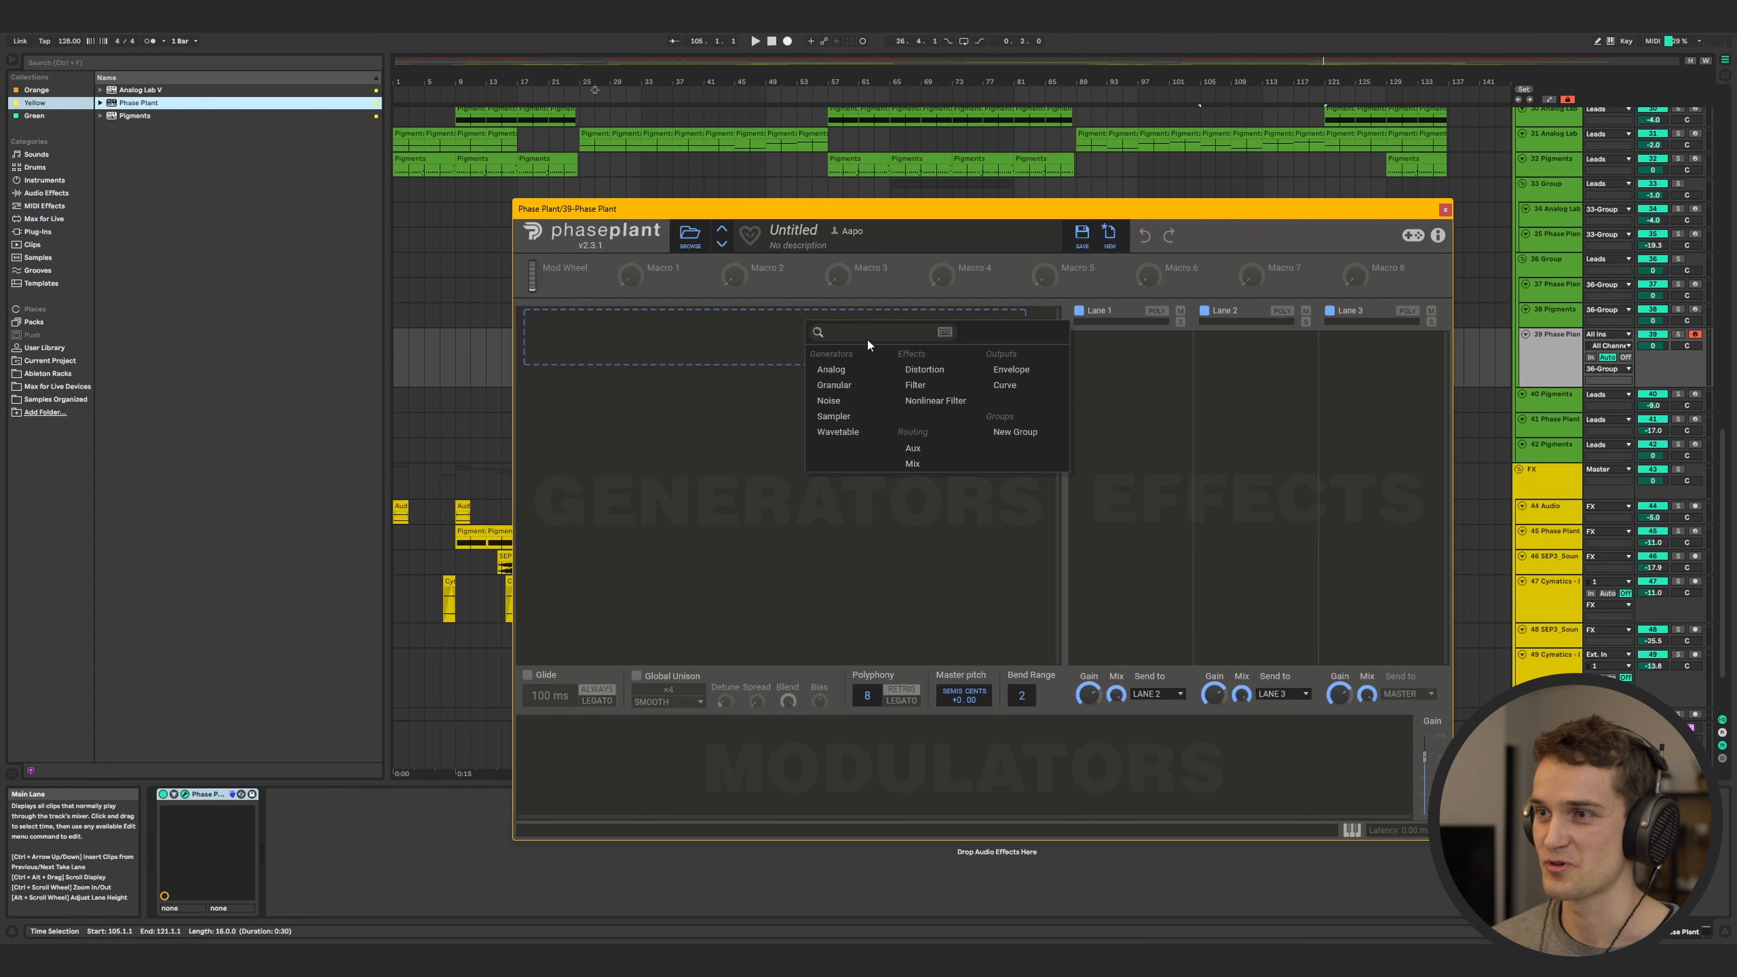
left_click(889, 369)
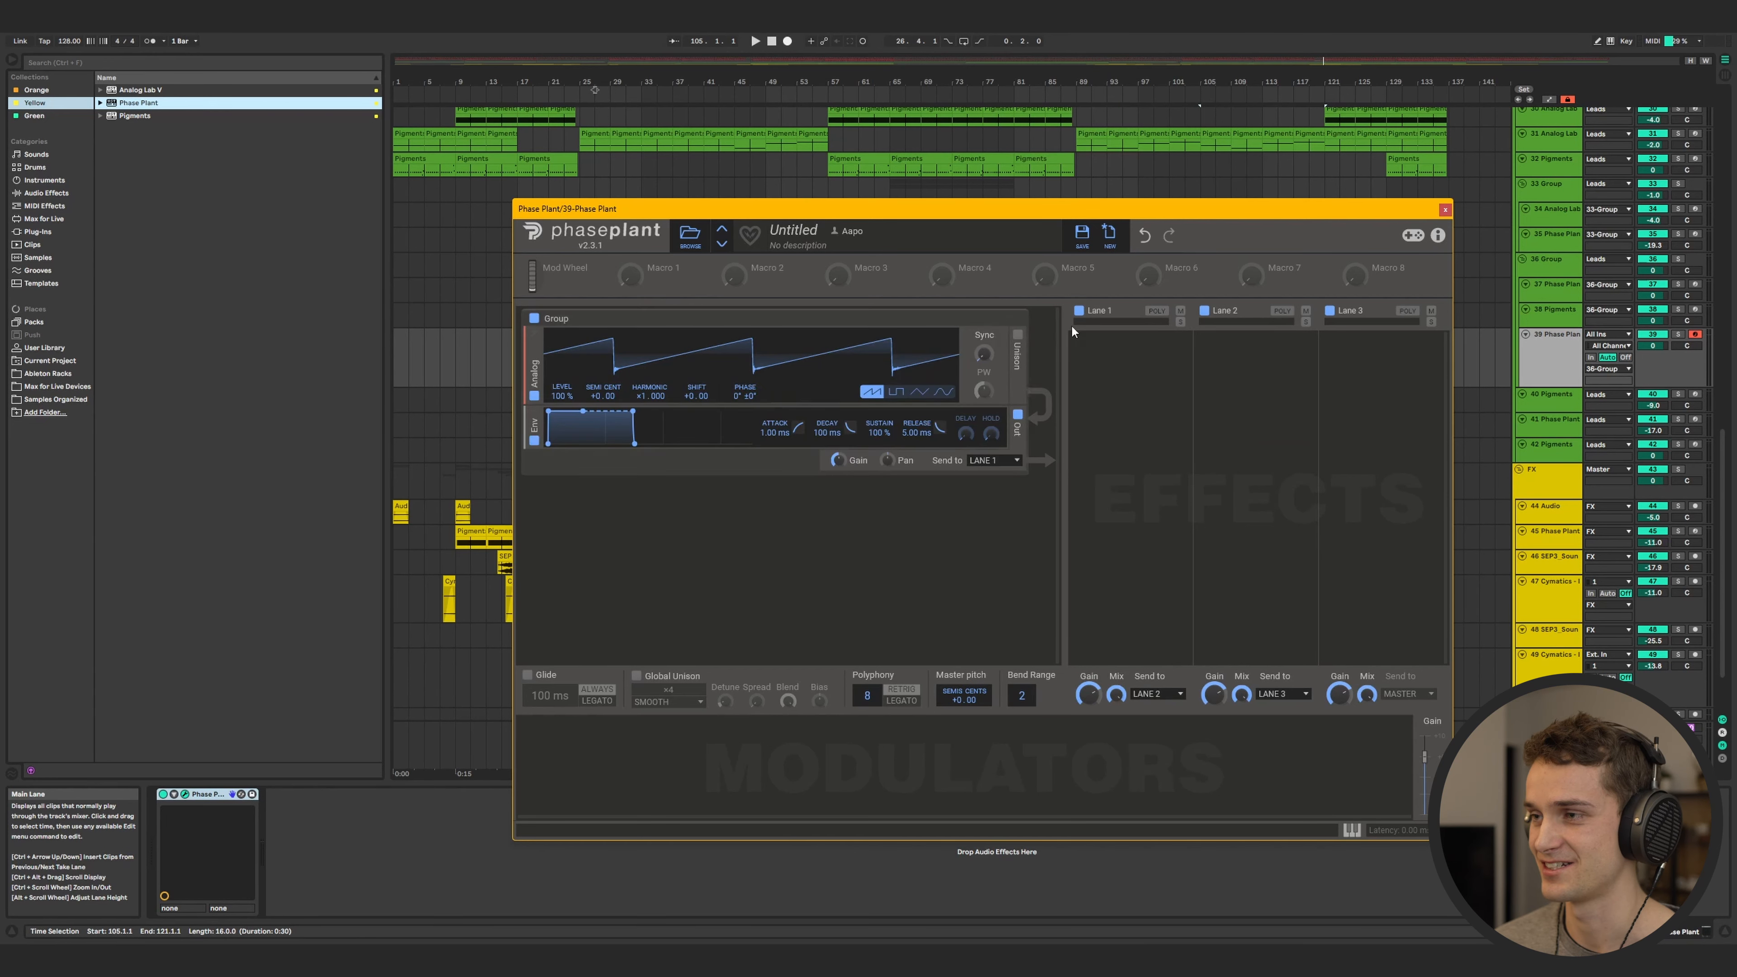
left_click(1019, 342)
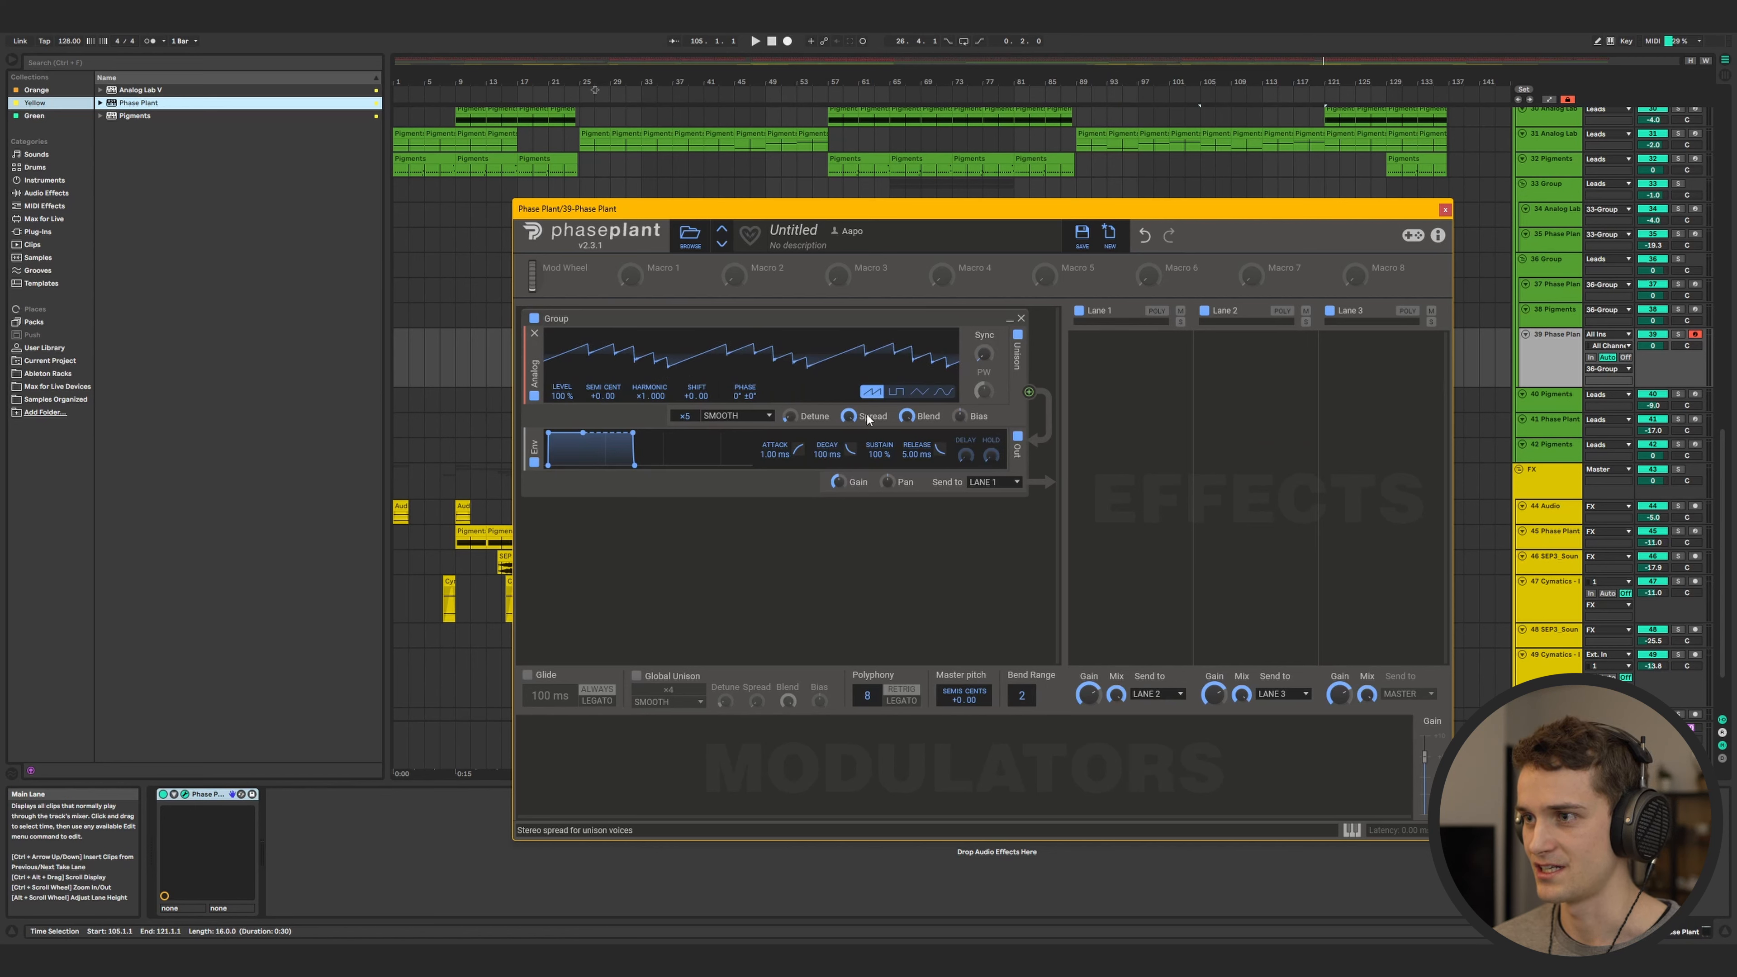
left_click(886, 435)
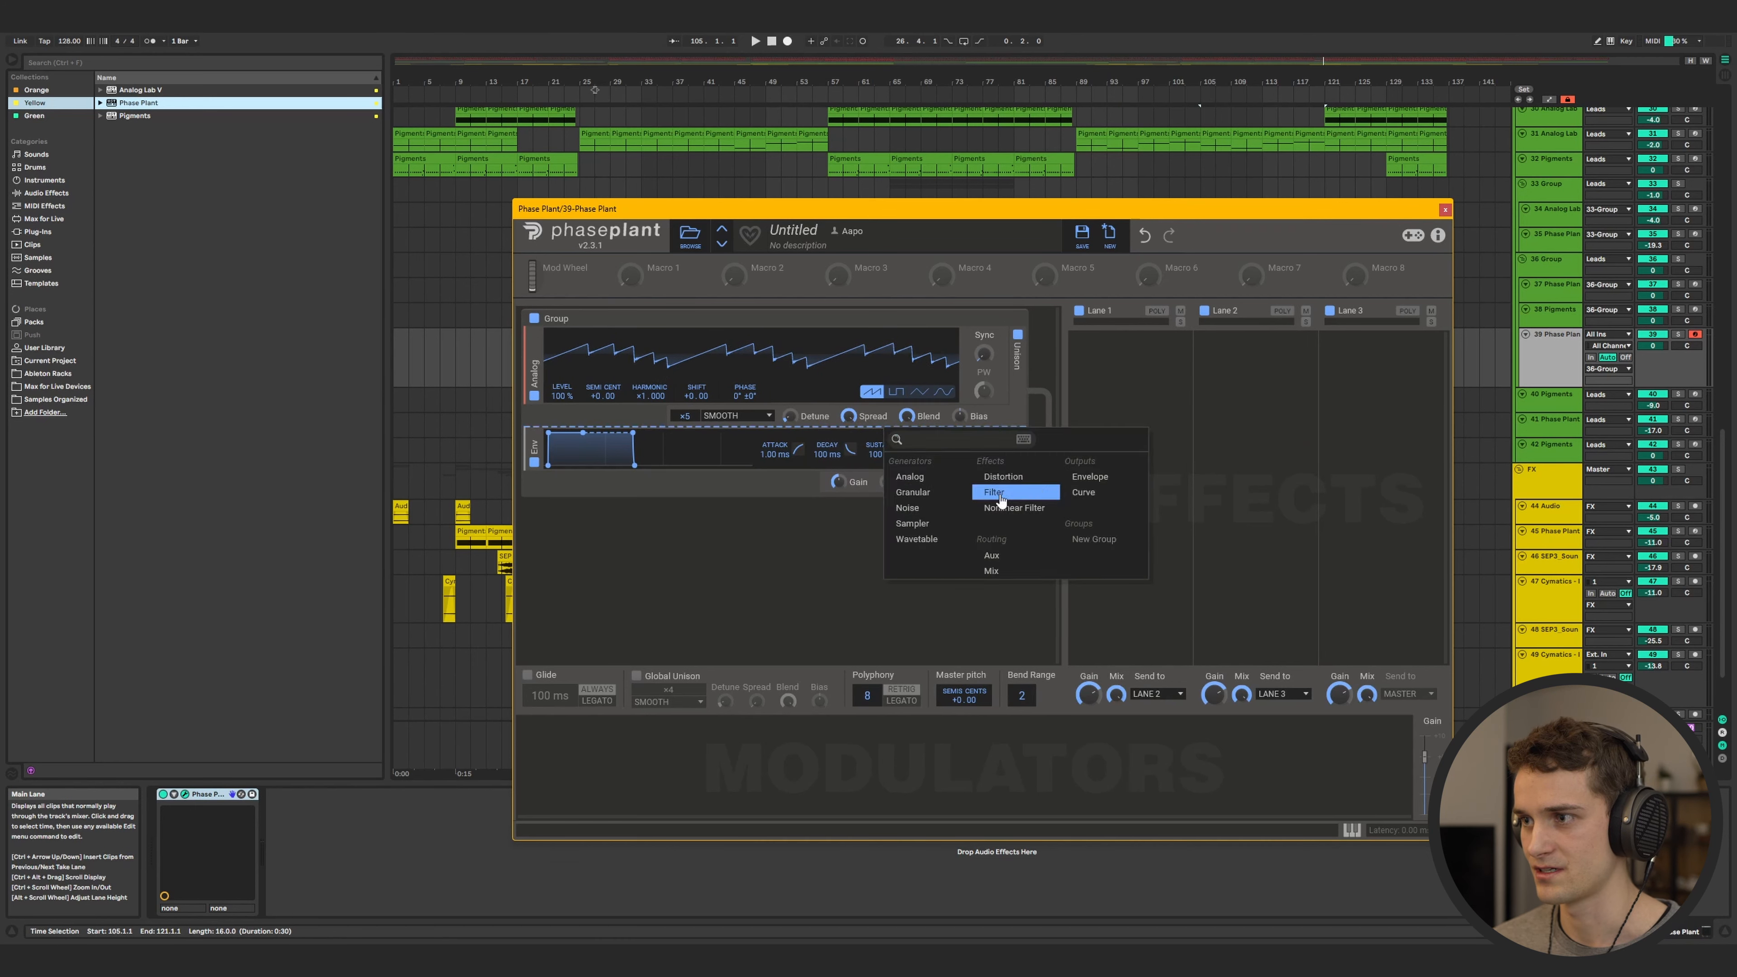
left_click(1001, 494)
left_click(805, 469)
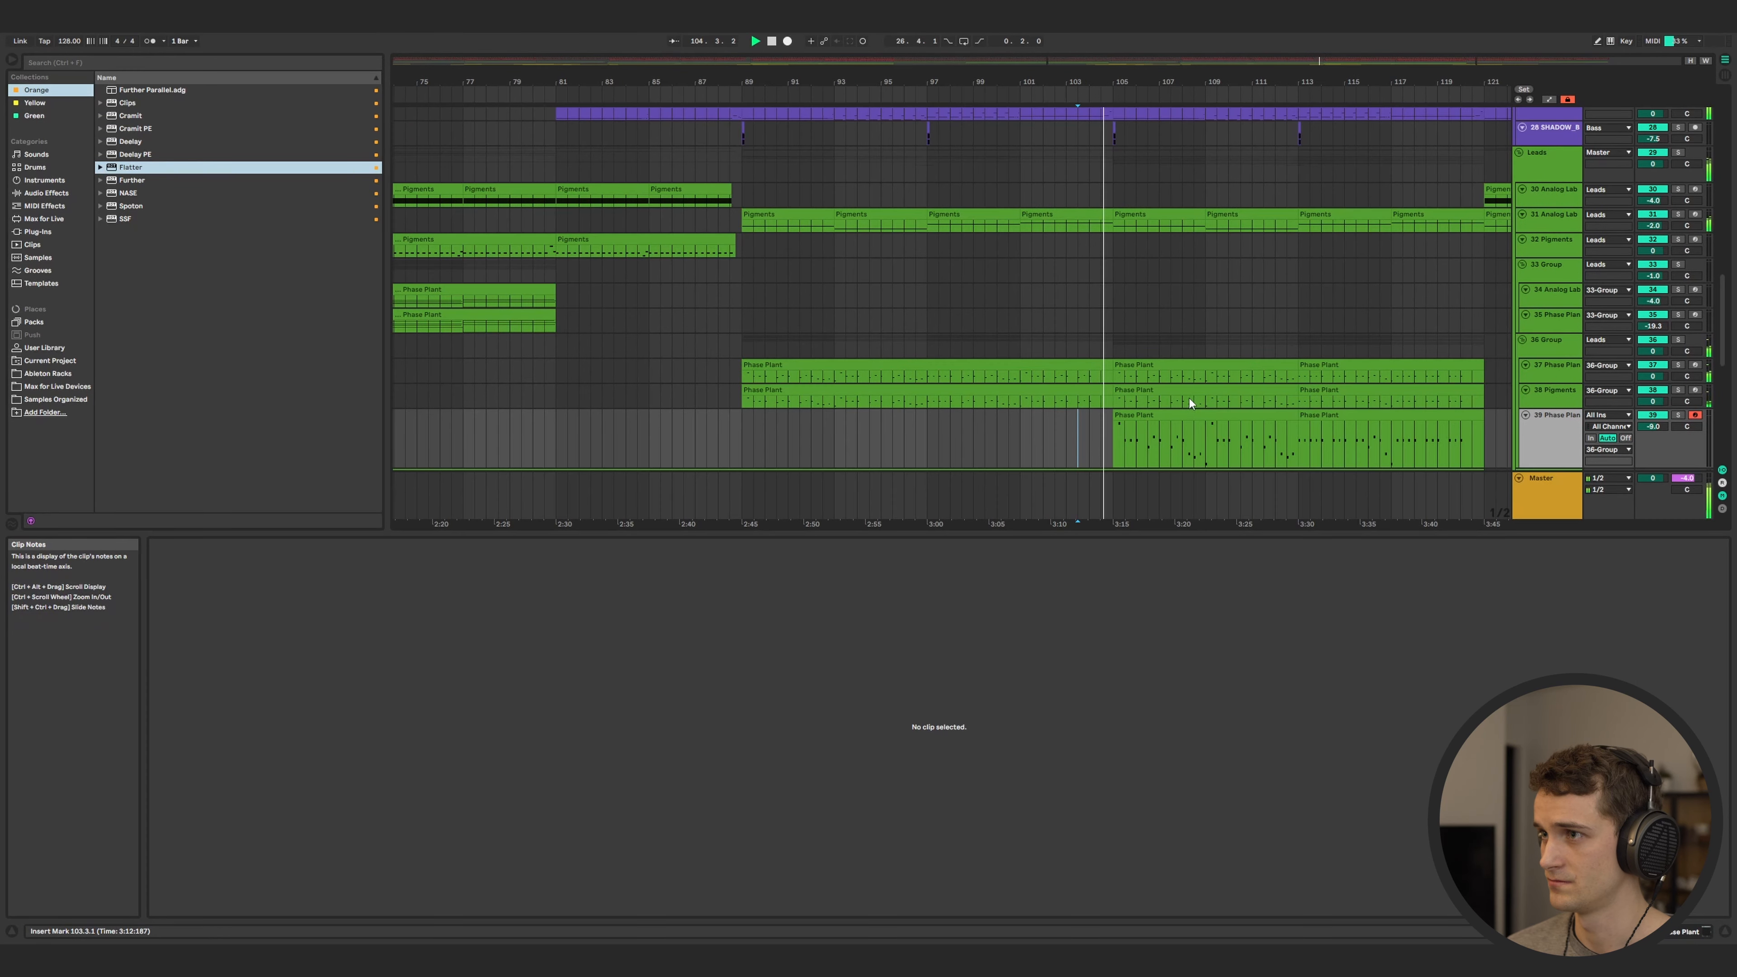
- Listen to the drums around bar 105, stop playback and delete the four Clave clips in bar 104
scroll(1188, 398, "up", 5)
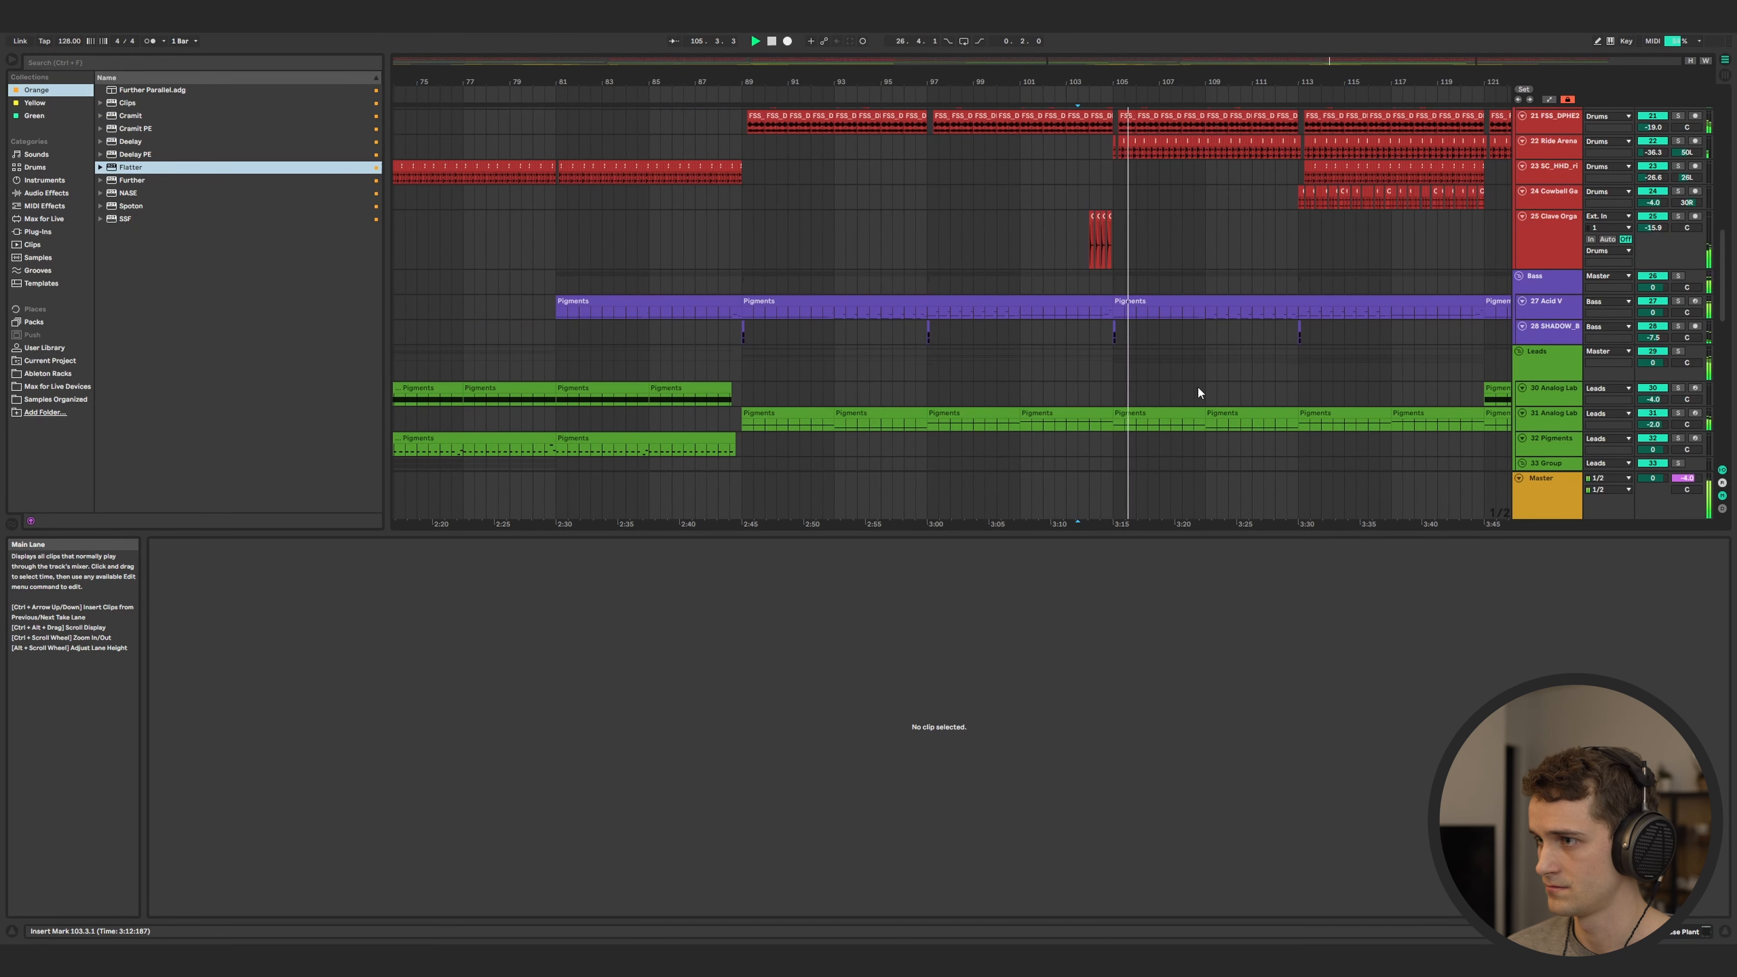
scroll(1190, 382, "up", 5)
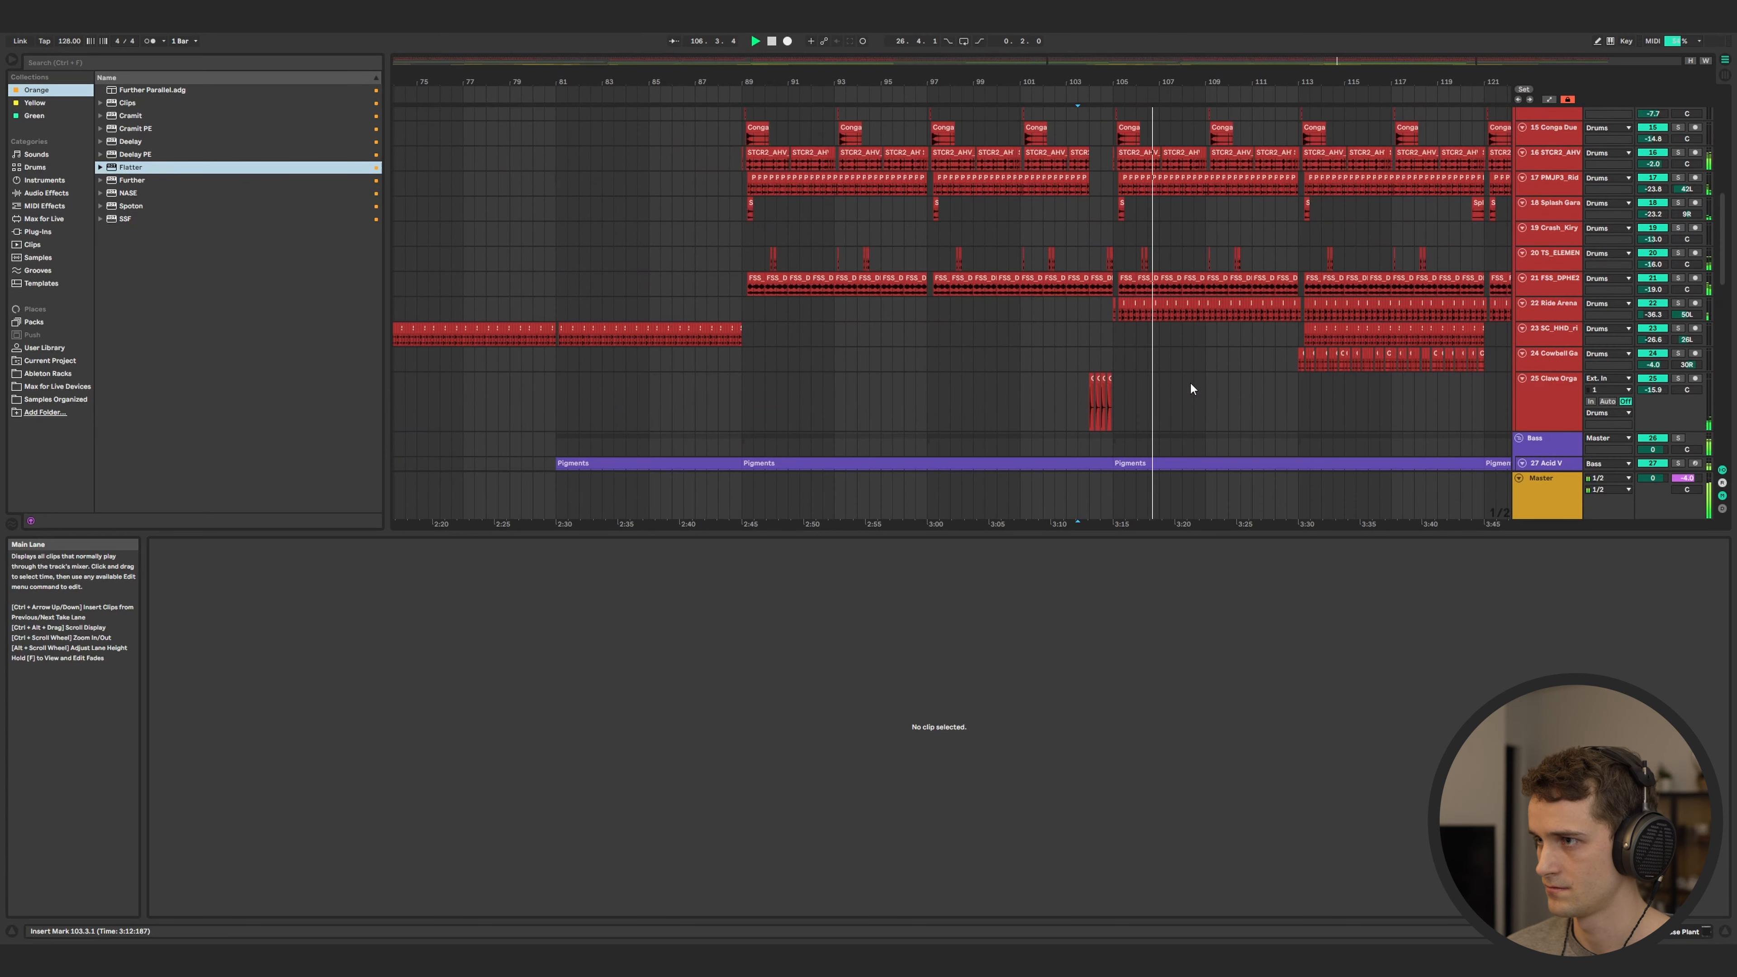
scroll(1118, 405, "up", 3, "ctrl")
key("space")
left_click_drag(1134, 401, 1071, 405)
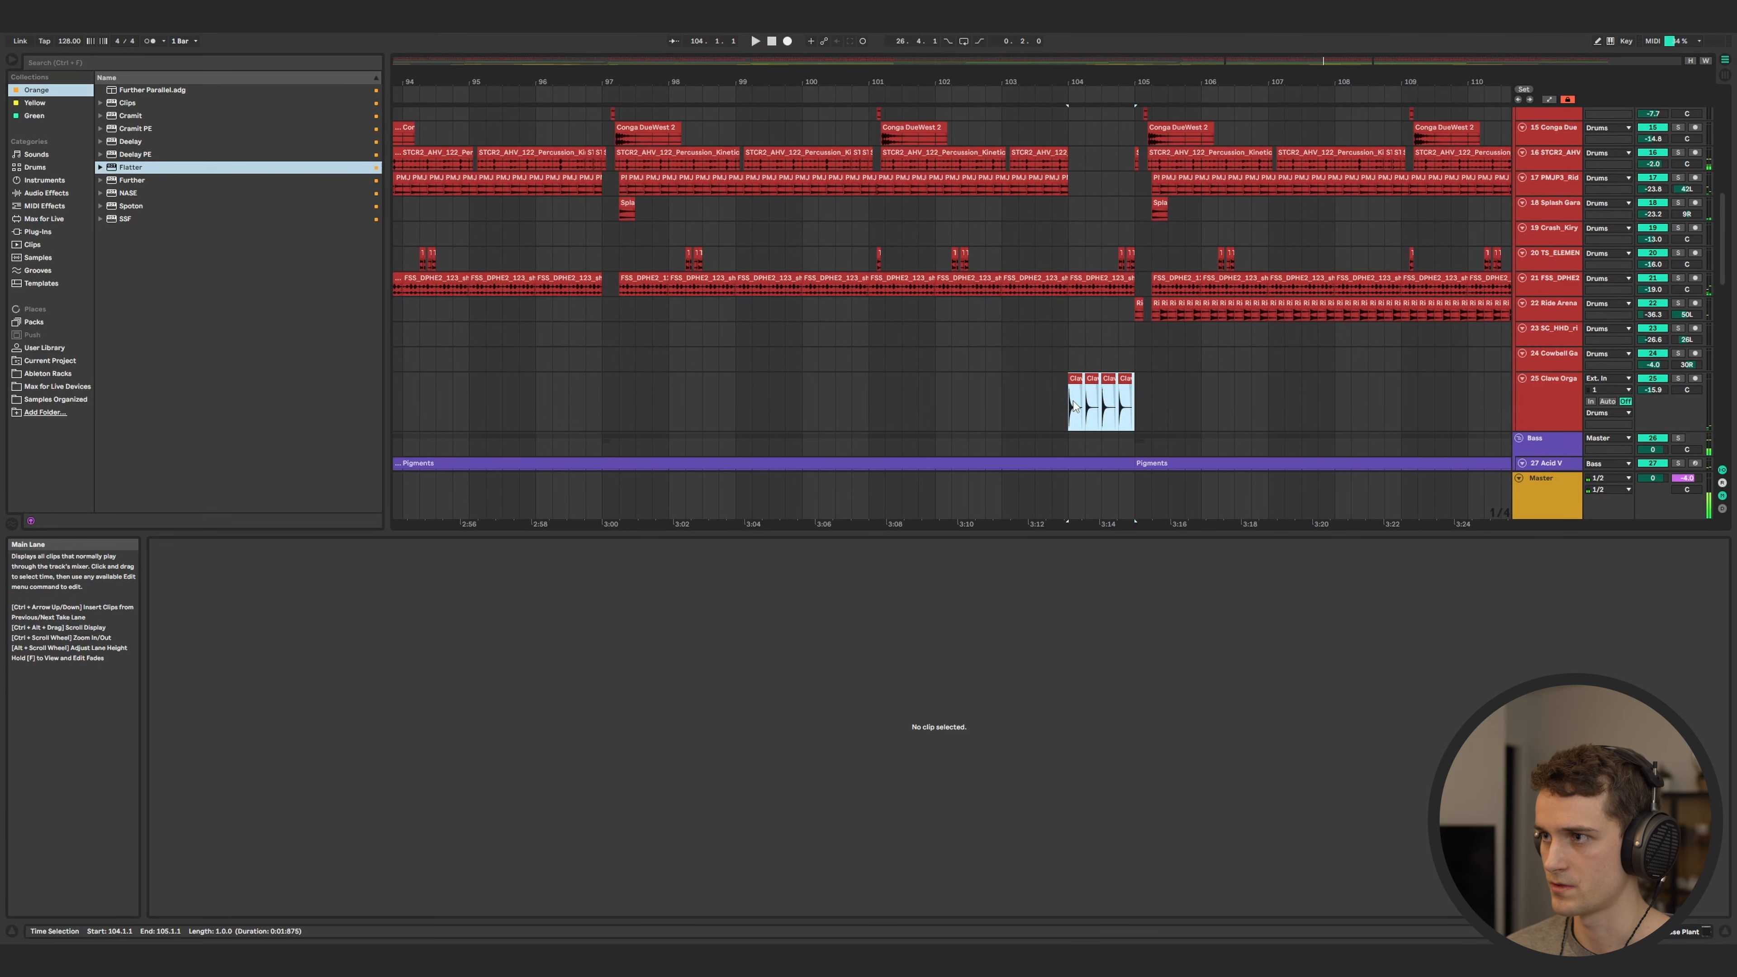
key("Delete")
- Remove the device after the Further Parallel rack from the emptied percussion track's effect chain
left_click(1530, 393)
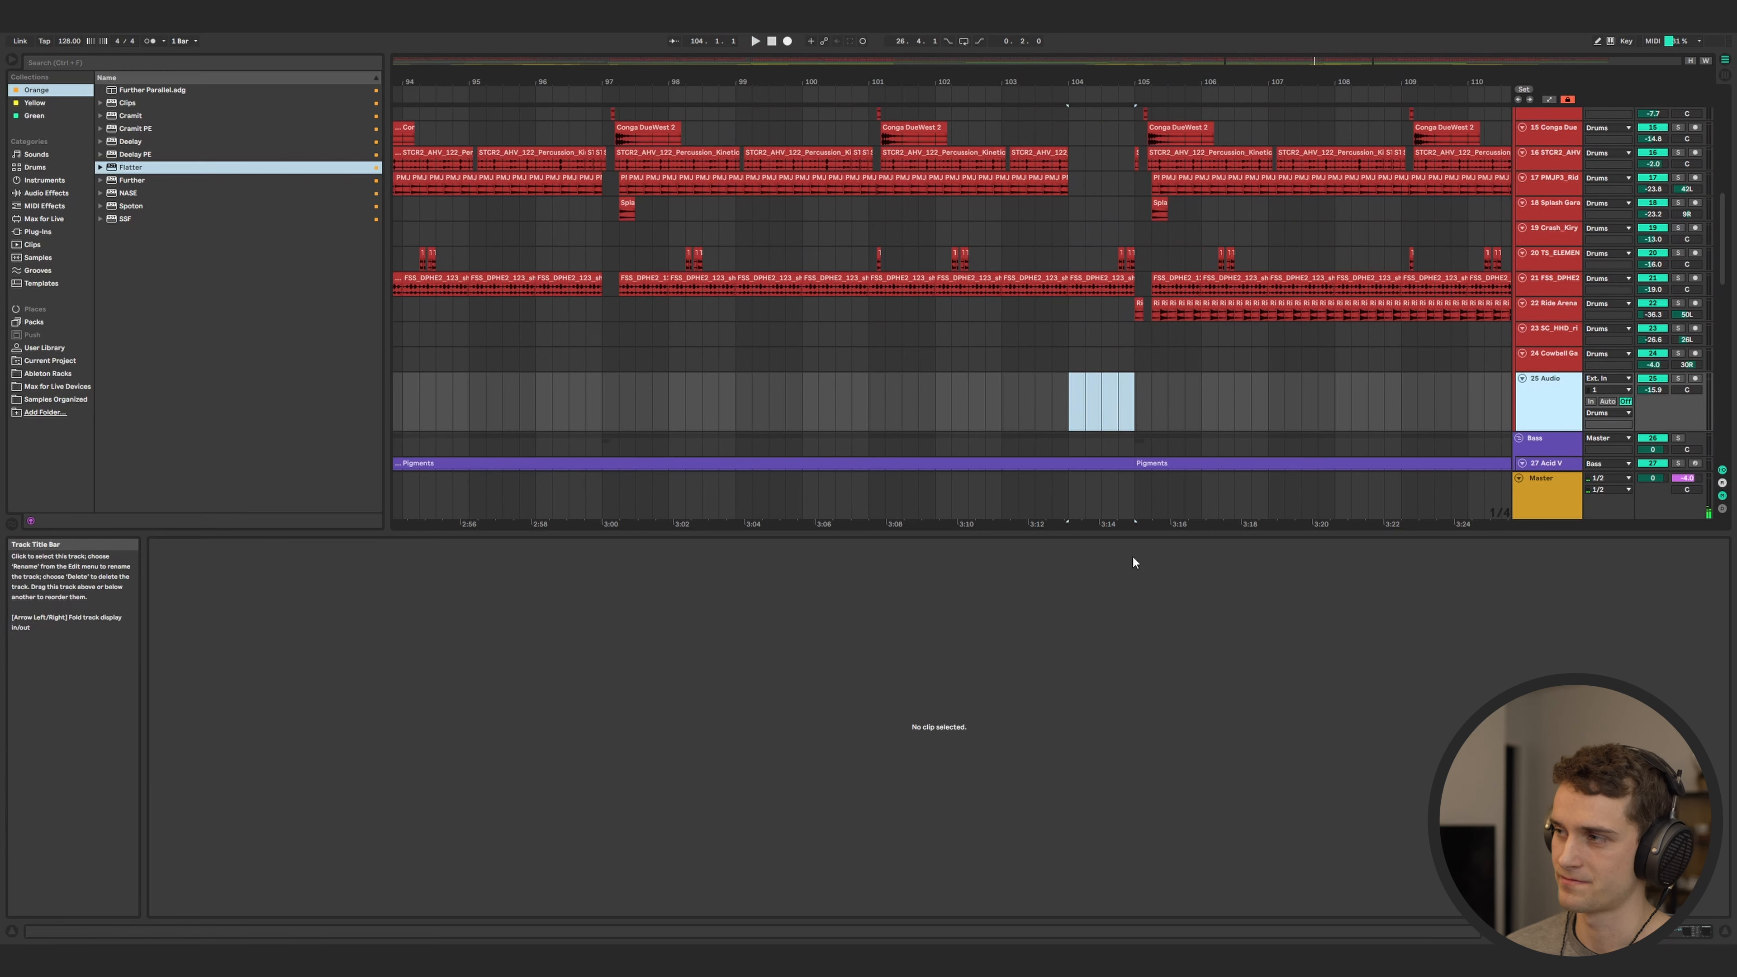
key("shift+Tab")
left_click(593, 796)
key("Delete")
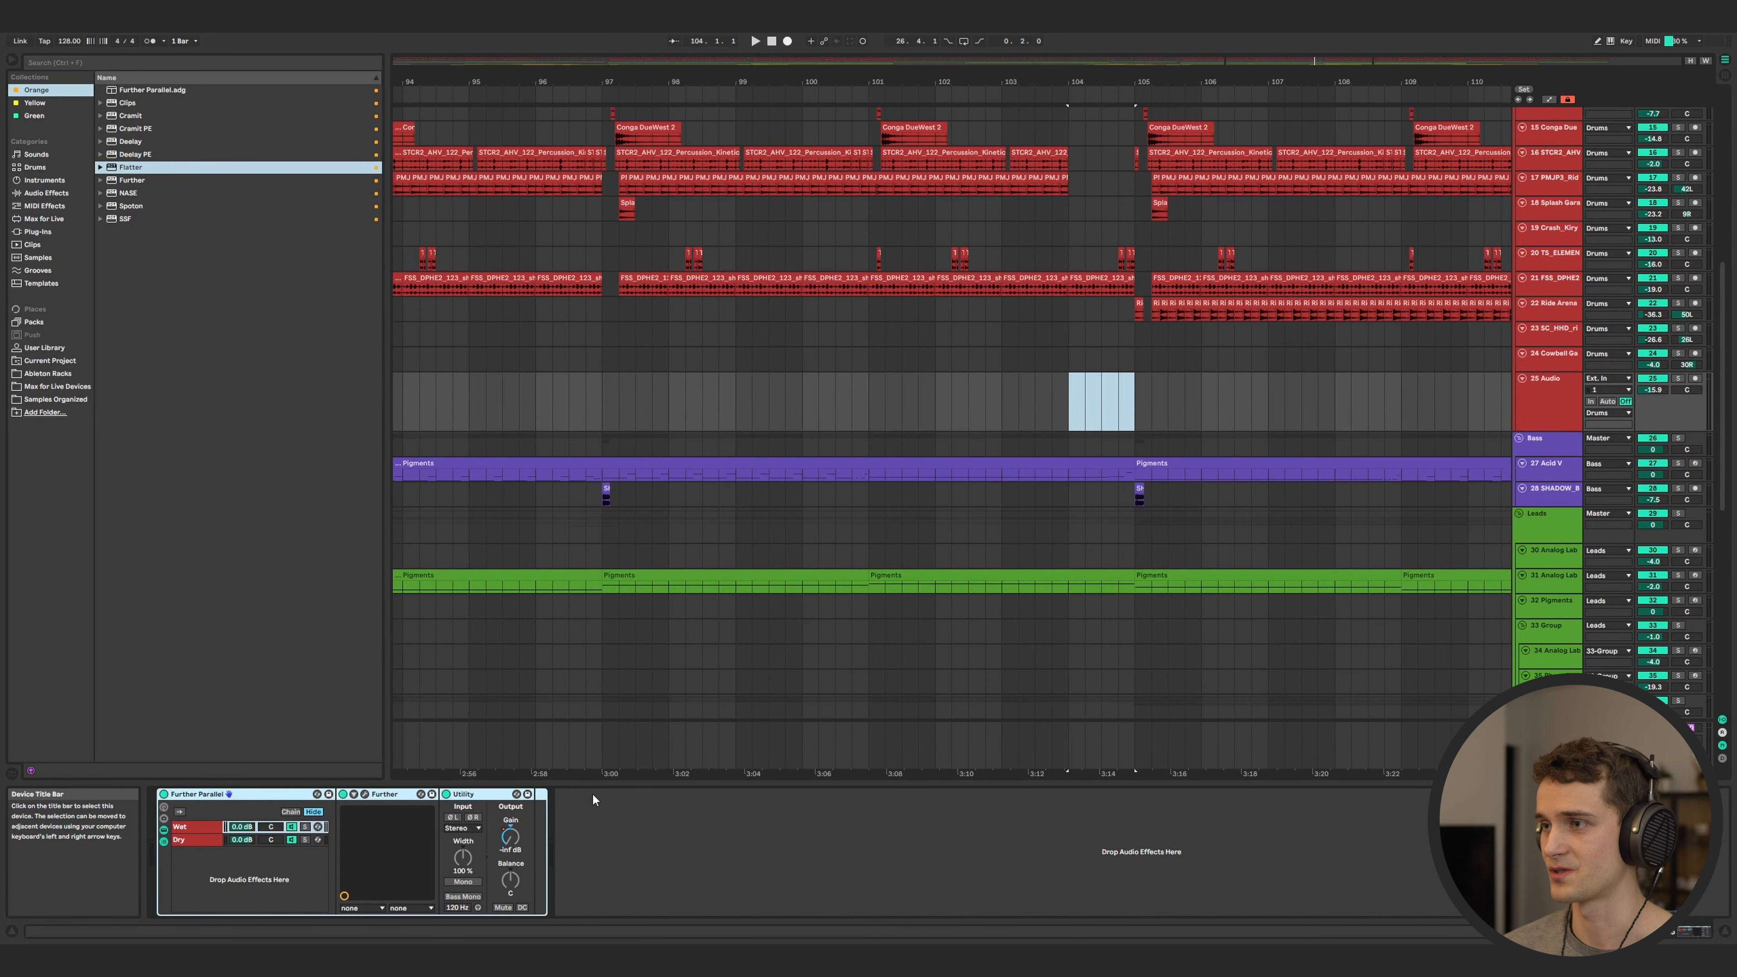
- Audition the OS_UTP_Perc samples and place OS_UTP_Perc_11.wav at bar 104 on the empty drum track
left_click(1070, 414)
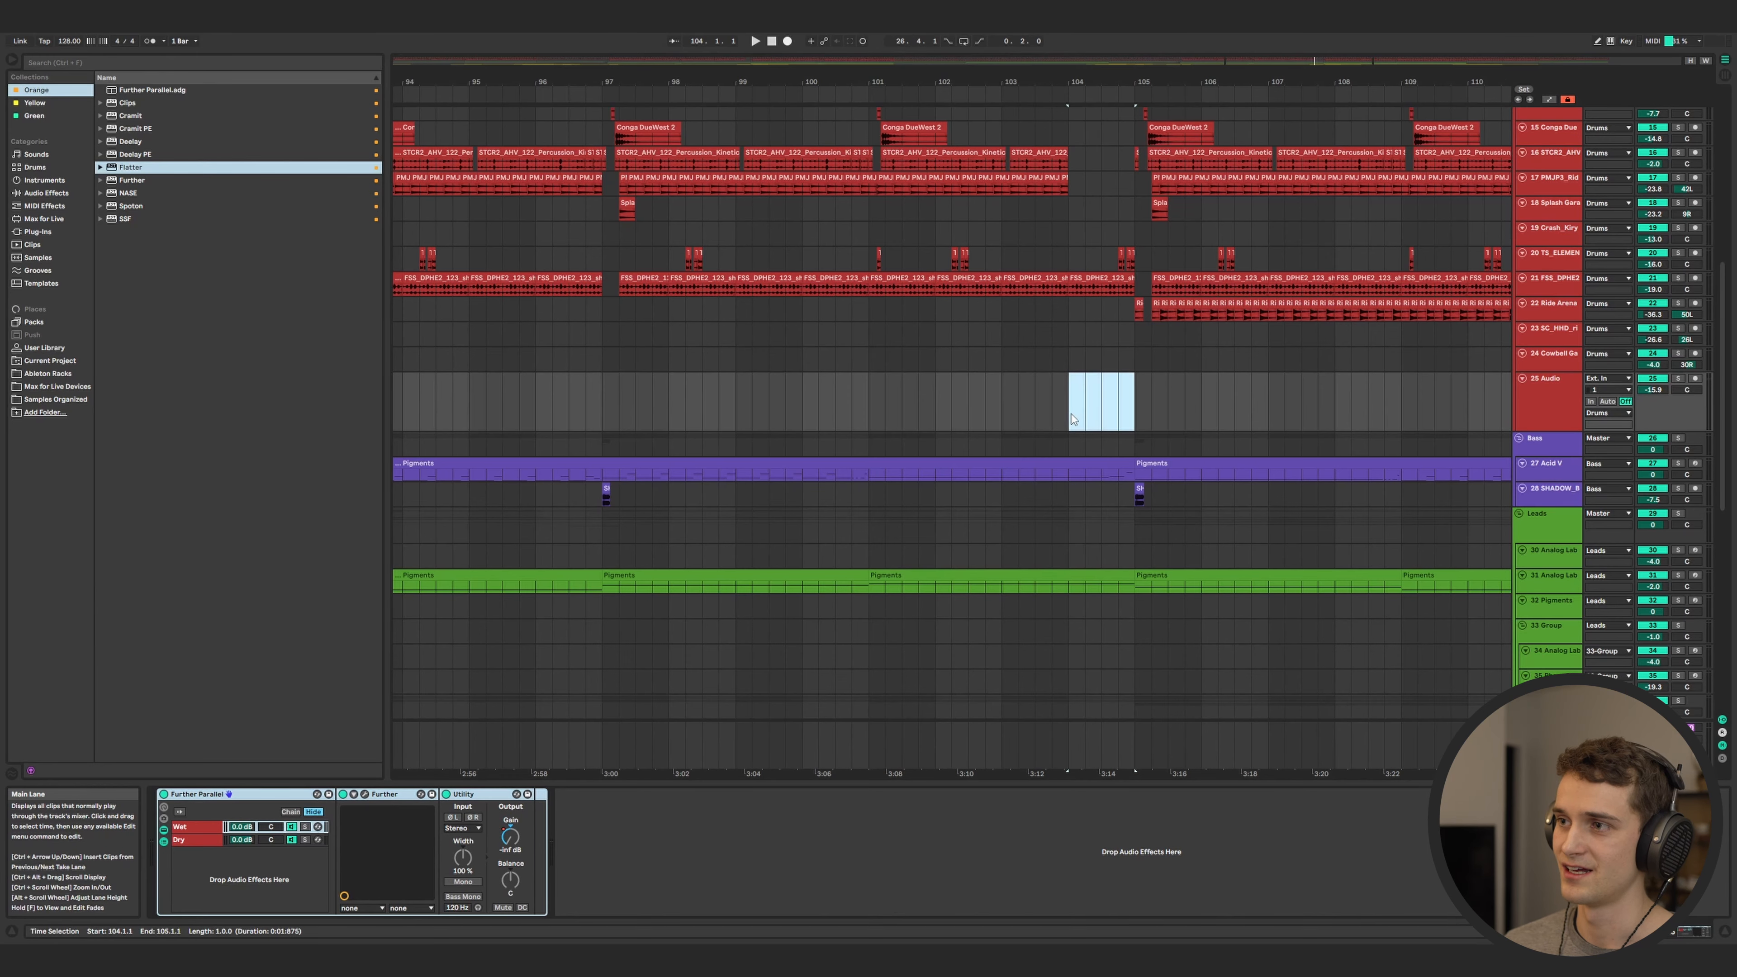
left_click_drag(1071, 414, 1334, 450)
scroll(1372, 432, "right", 5)
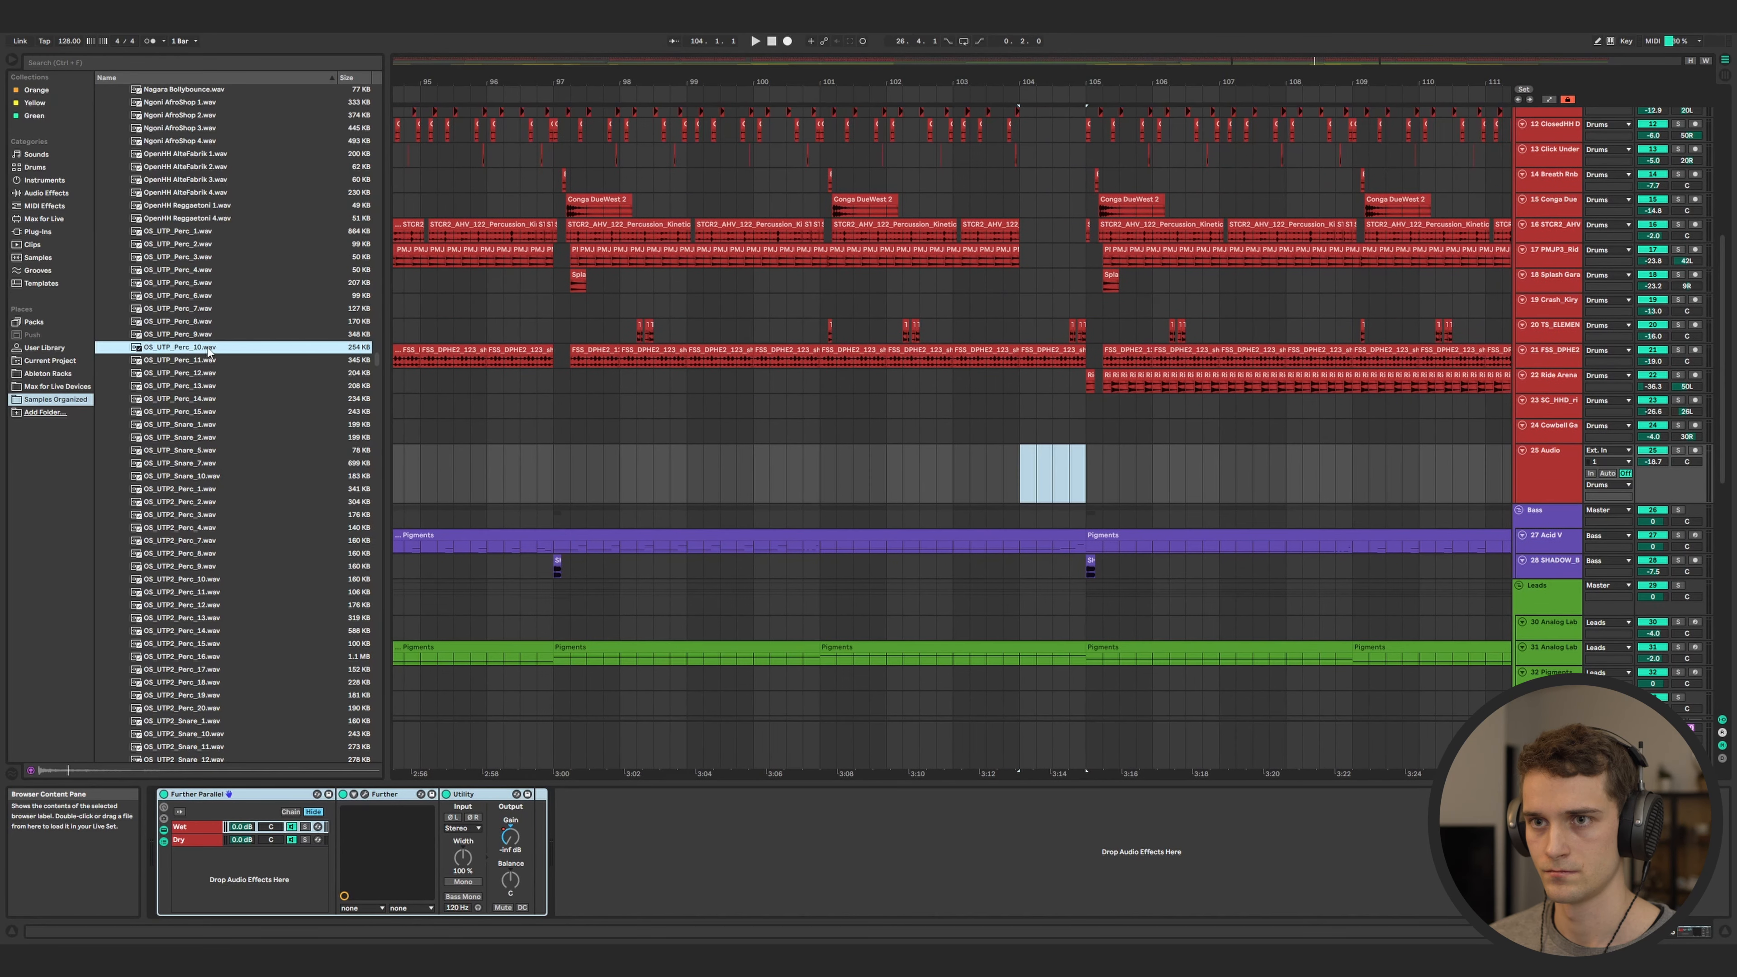
left_click(208, 361)
left_click(210, 374)
left_click(210, 363)
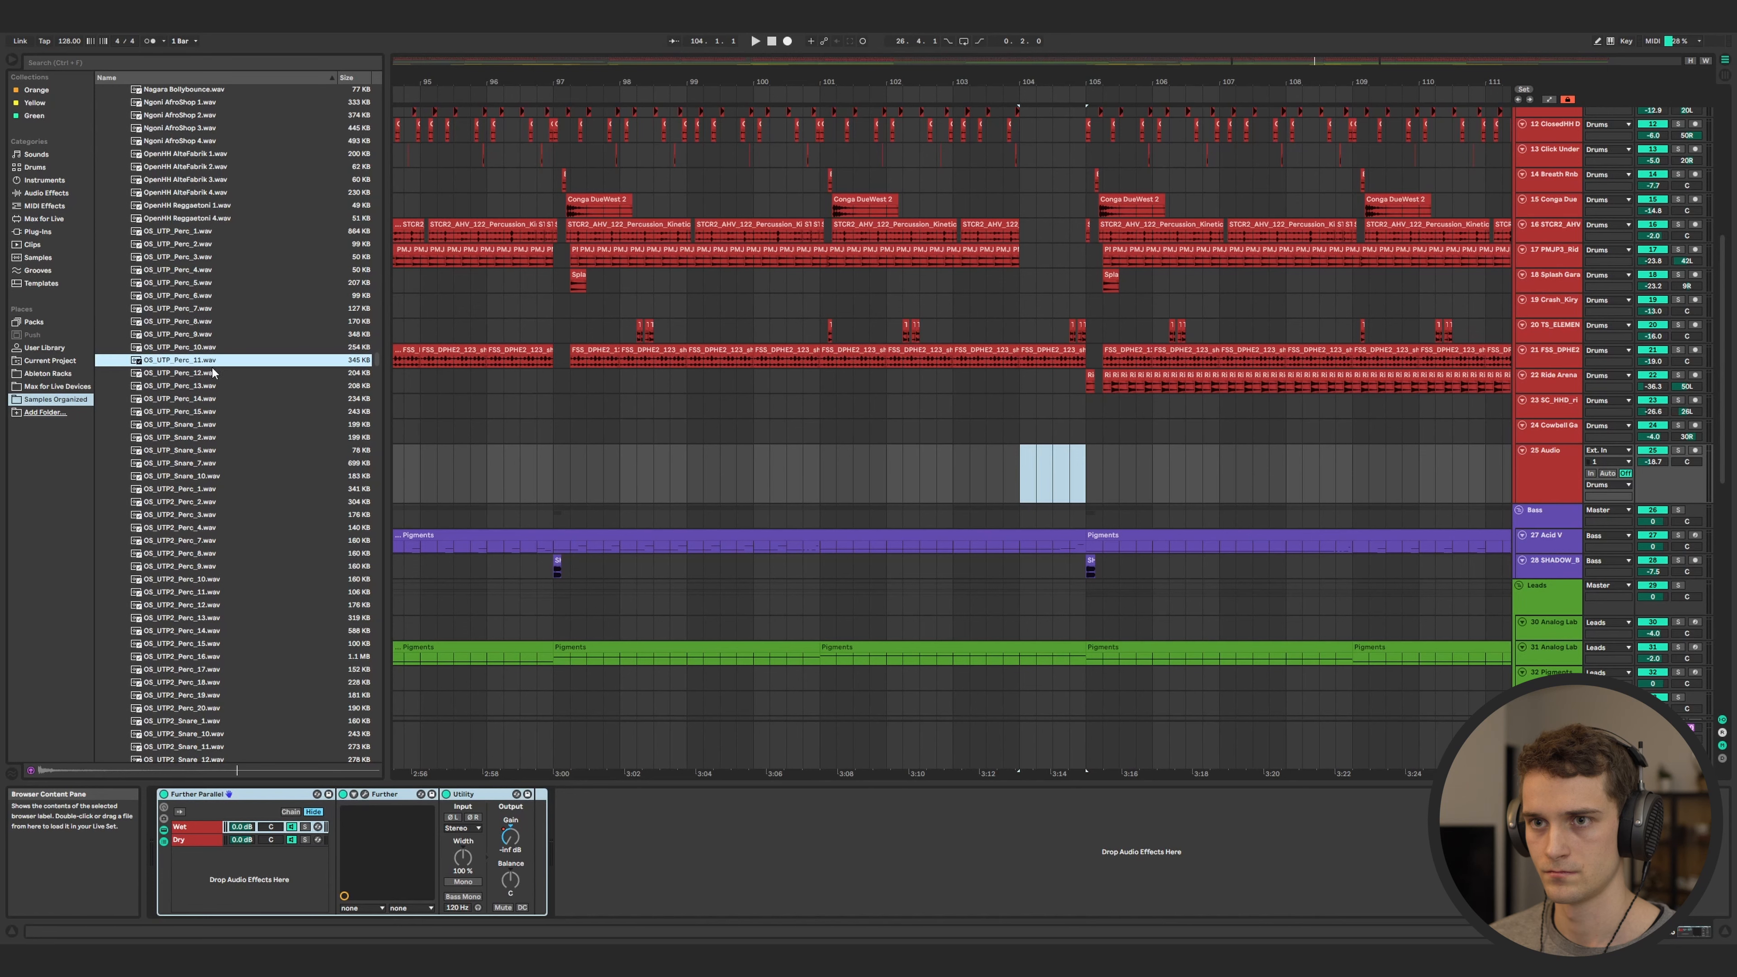
left_click_drag(212, 368, 1027, 460)
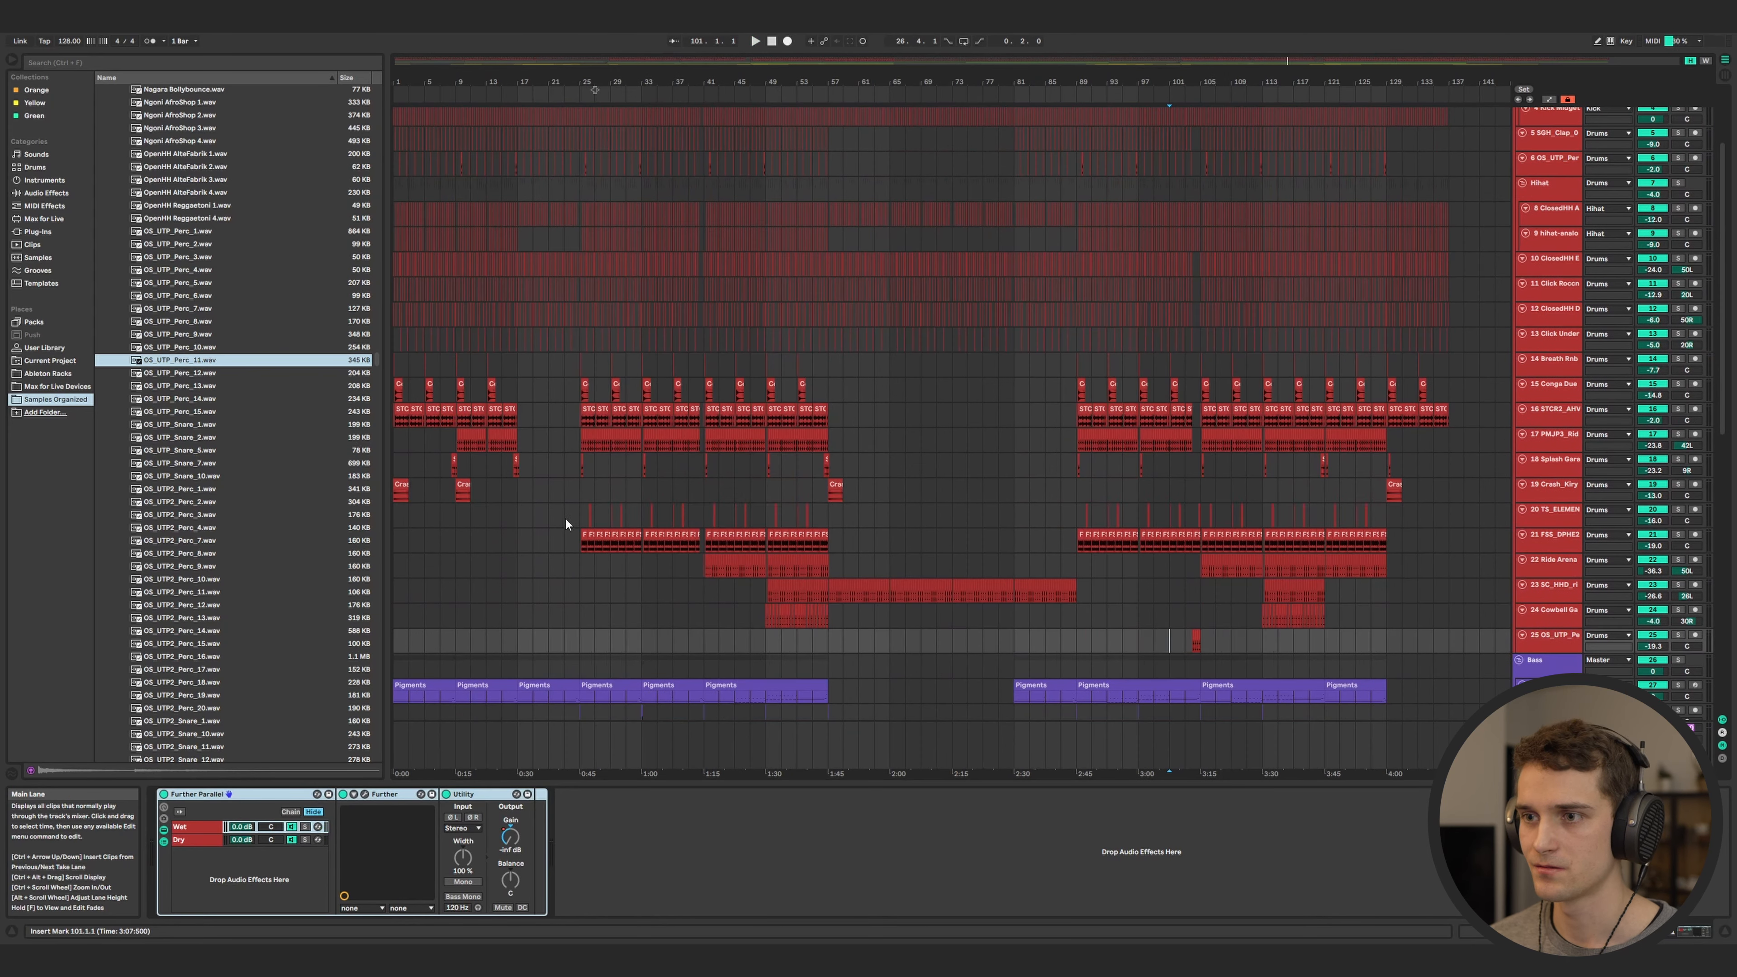
- Review the percussion, lead and FX layers between bars 17 and 41 of the arrangement
left_click(565, 518)
scroll(566, 520, "down", 3)
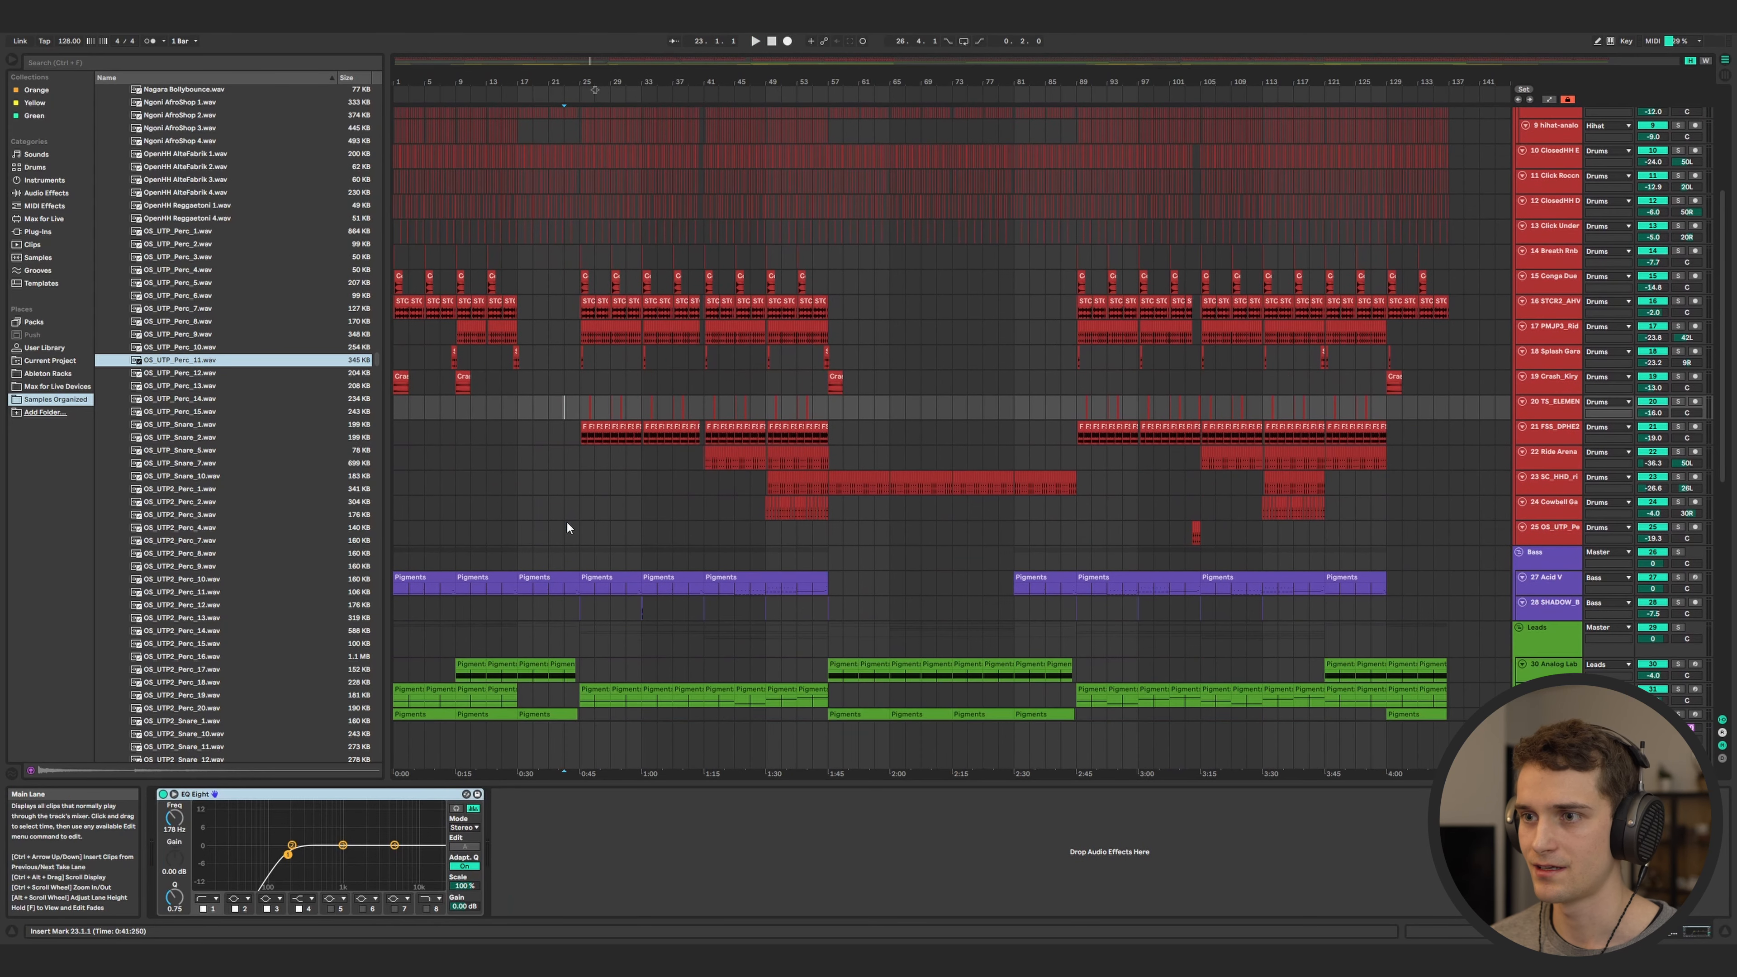
left_click(567, 523)
left_click(567, 511)
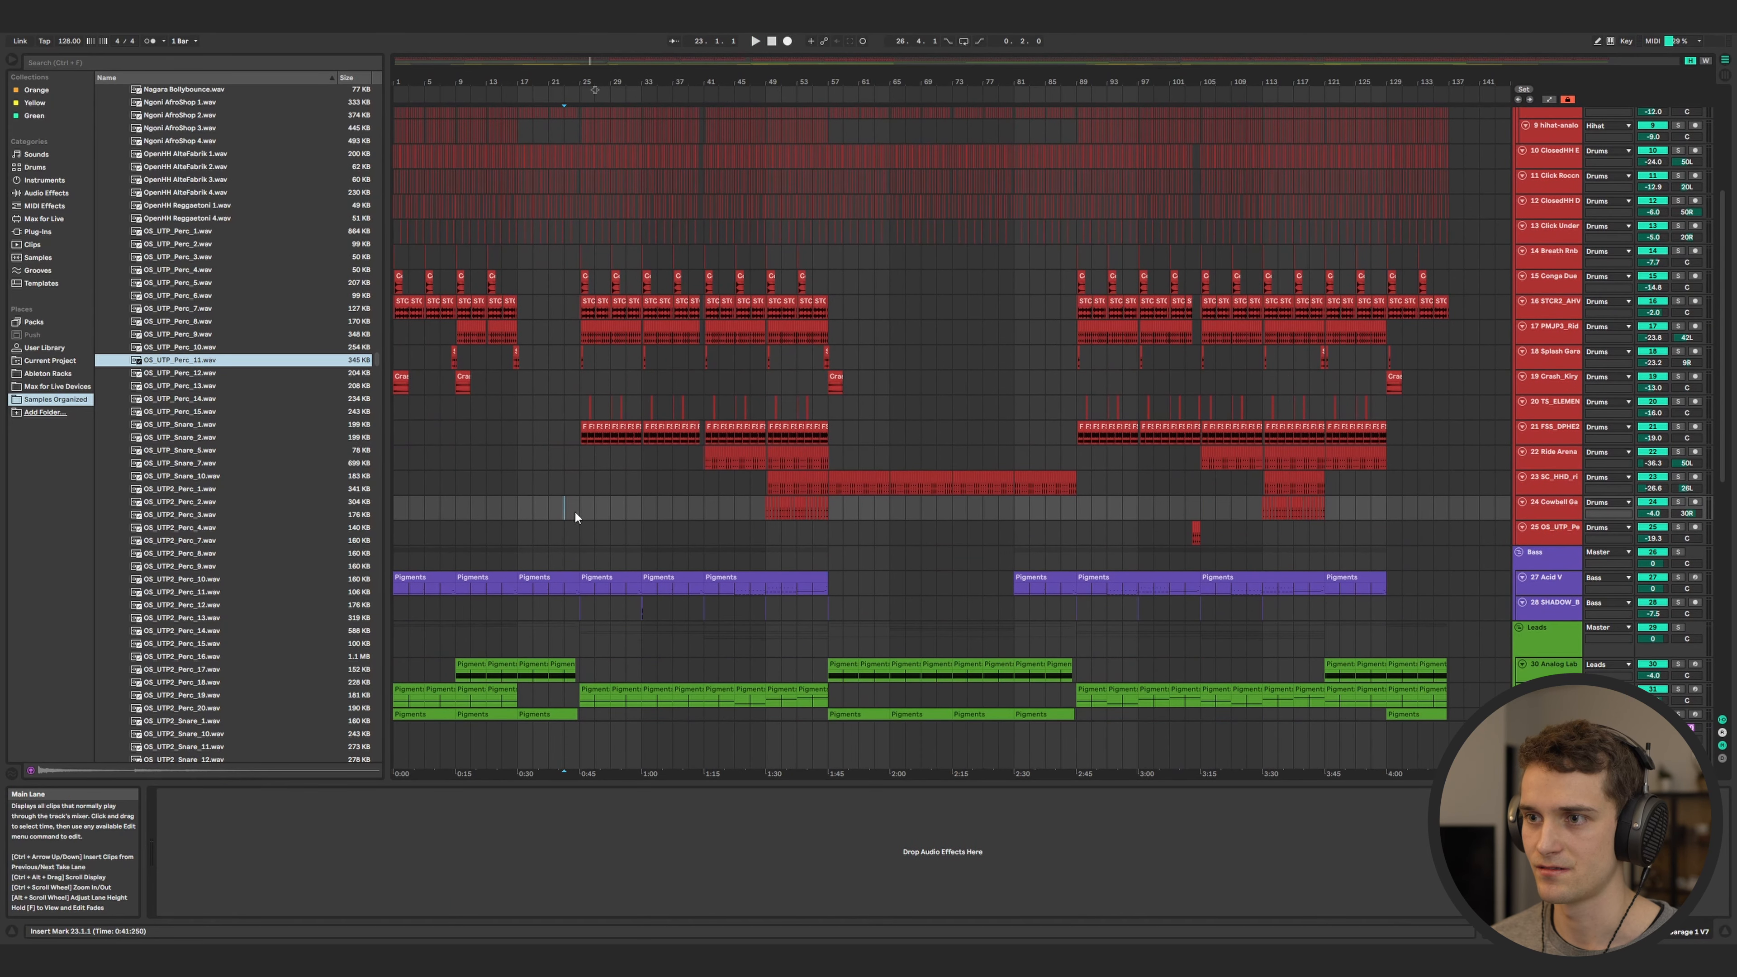
left_click(595, 507)
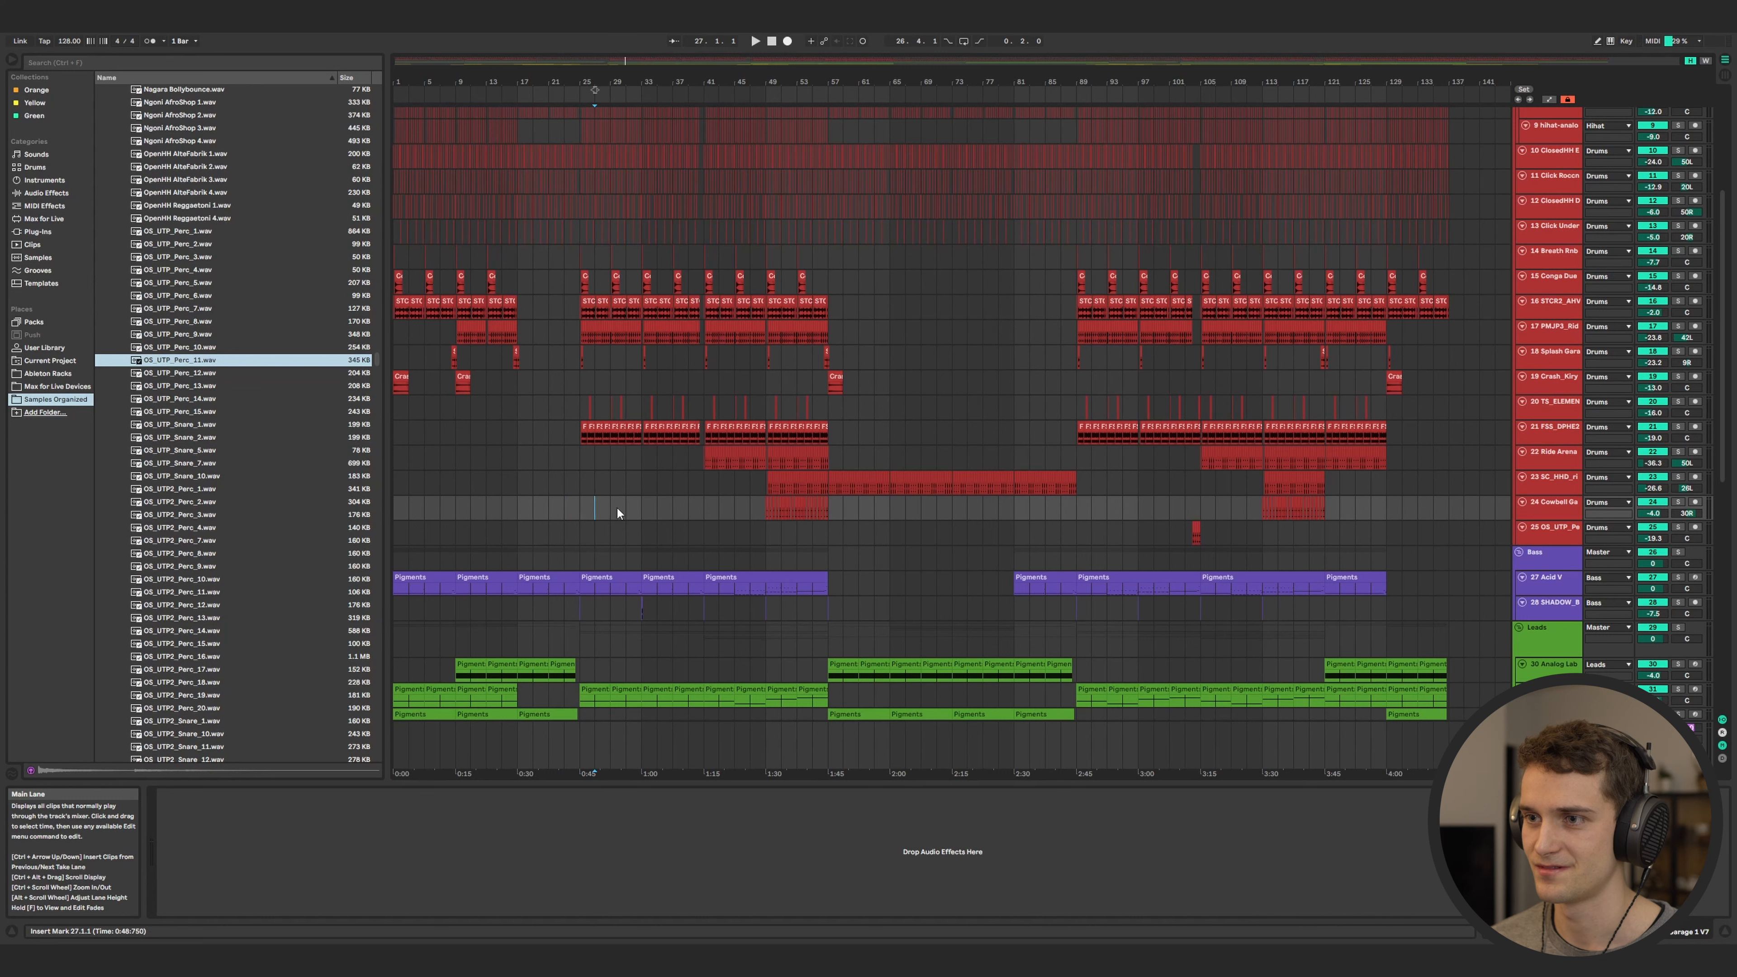
left_click(641, 510)
left_click(662, 511)
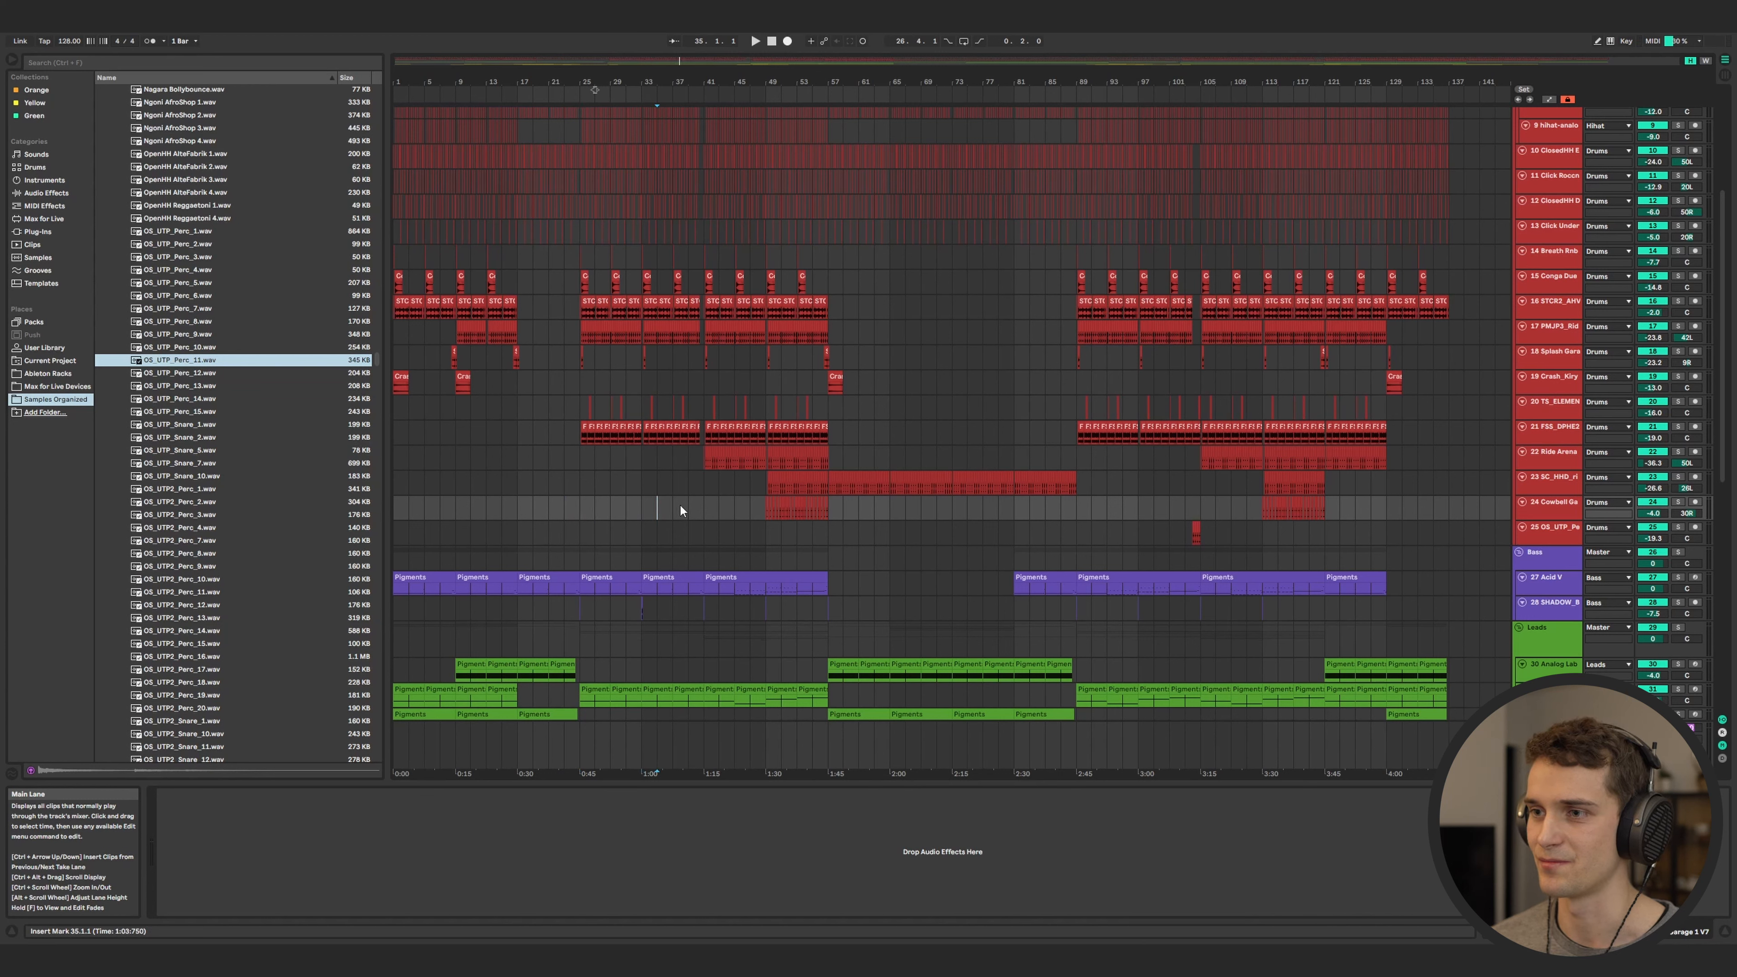
left_click(704, 517)
left_click(568, 509)
left_click(524, 510)
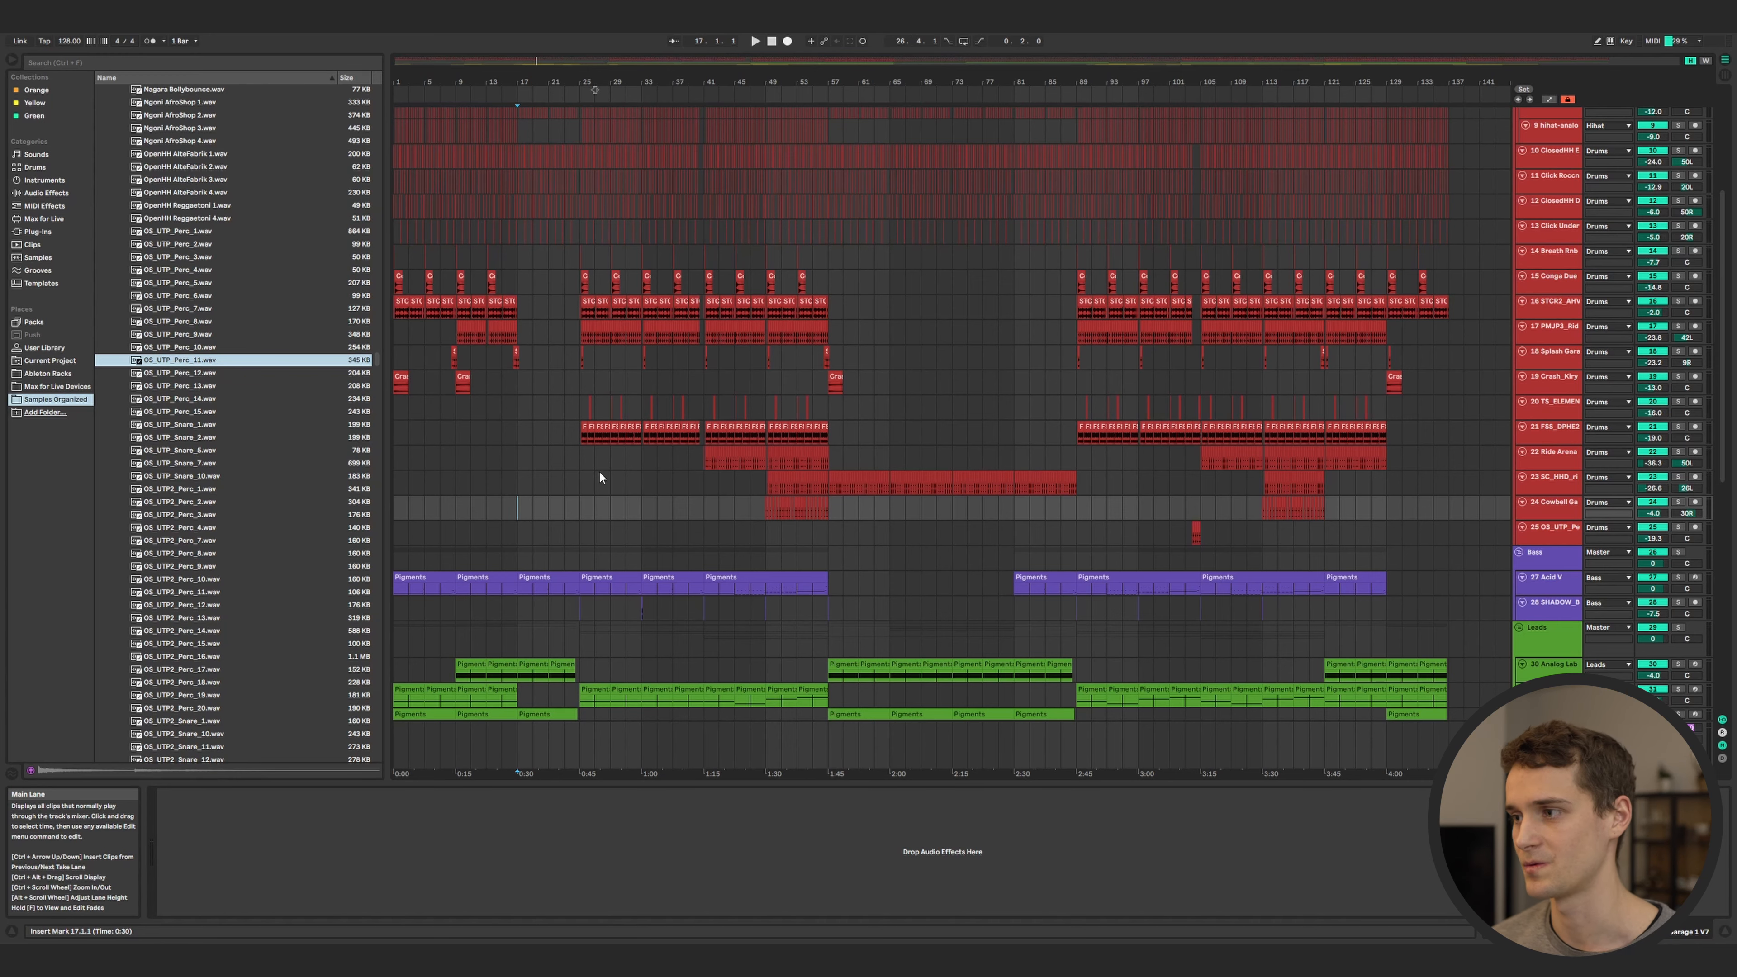
scroll(552, 512, "down", 10)
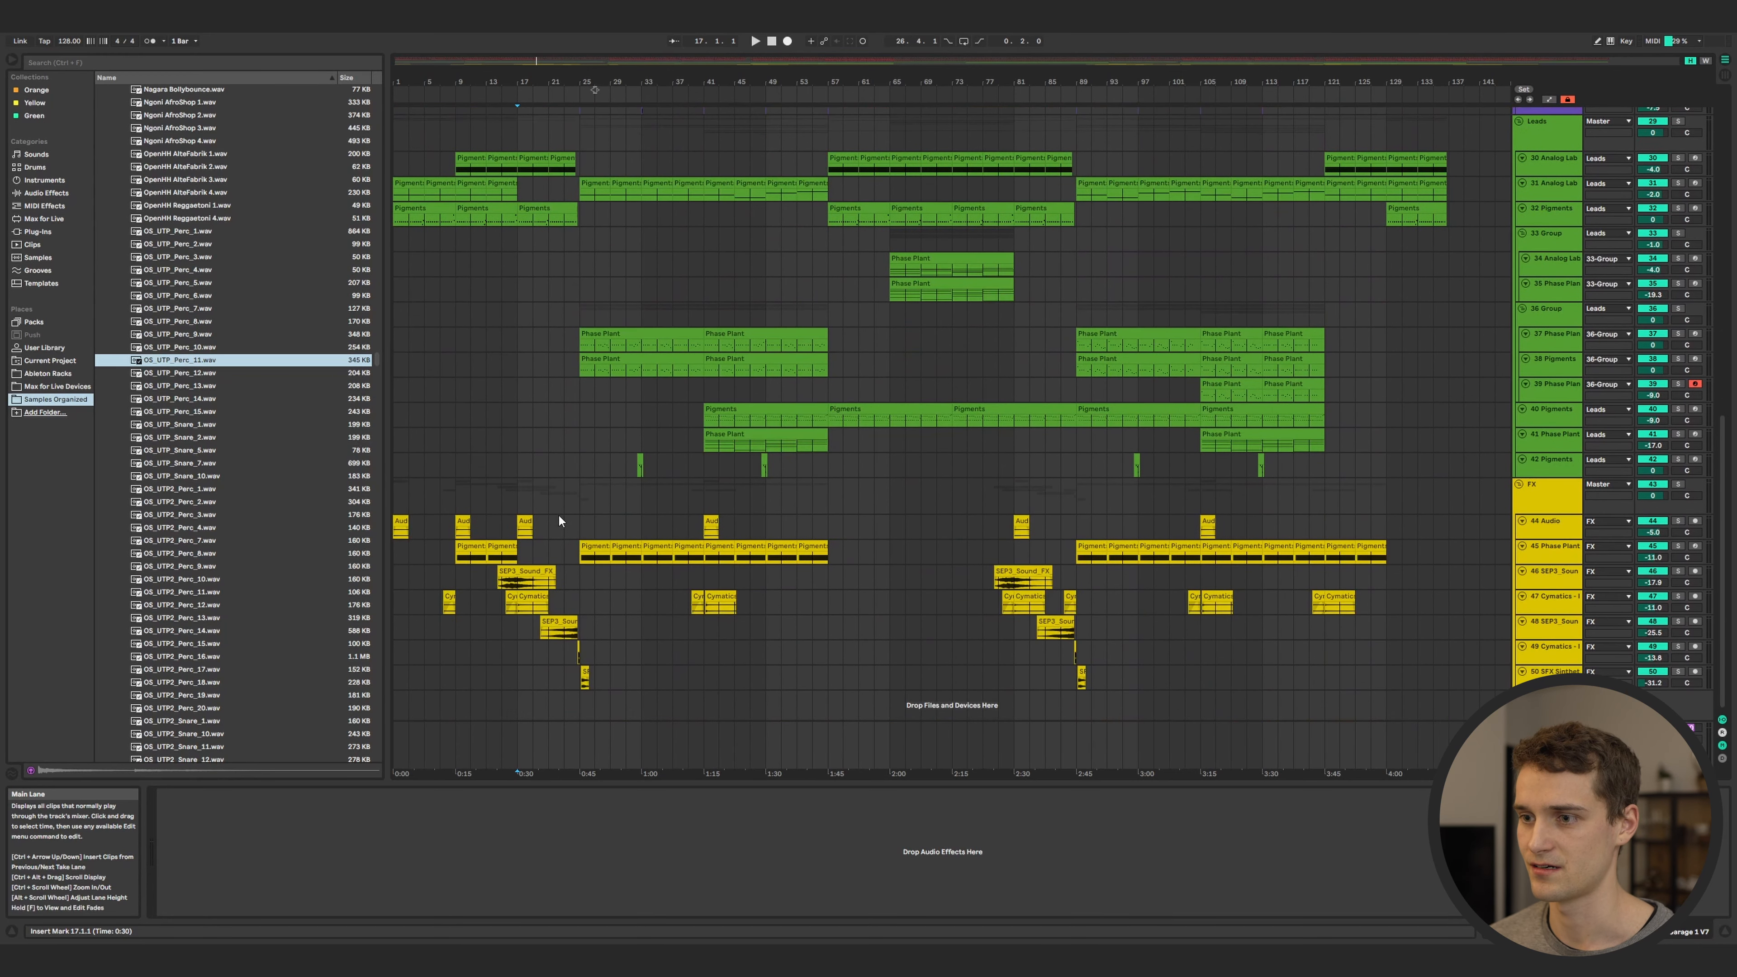